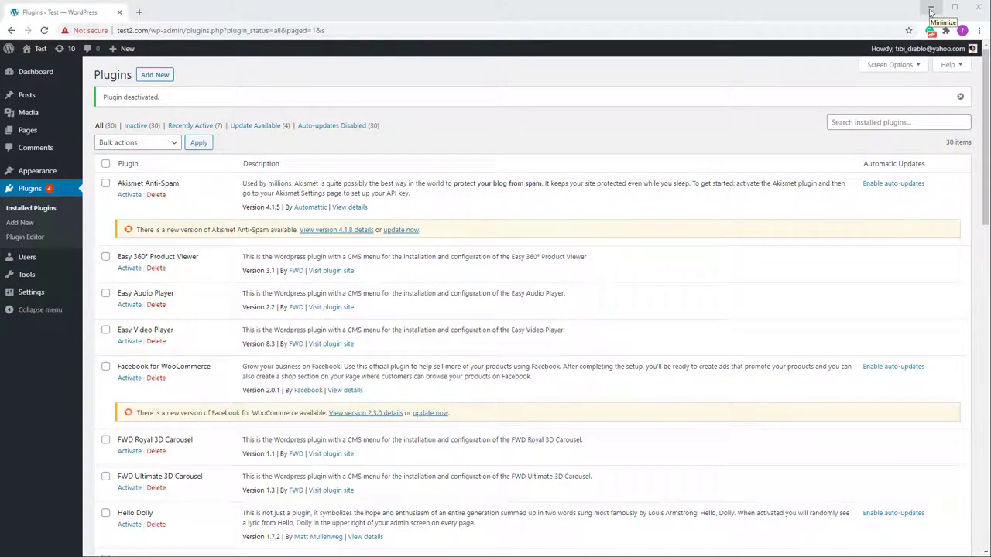
Step: Minimize the WordPress browser window to uncover the plugin zip on the desktop
click(931, 11)
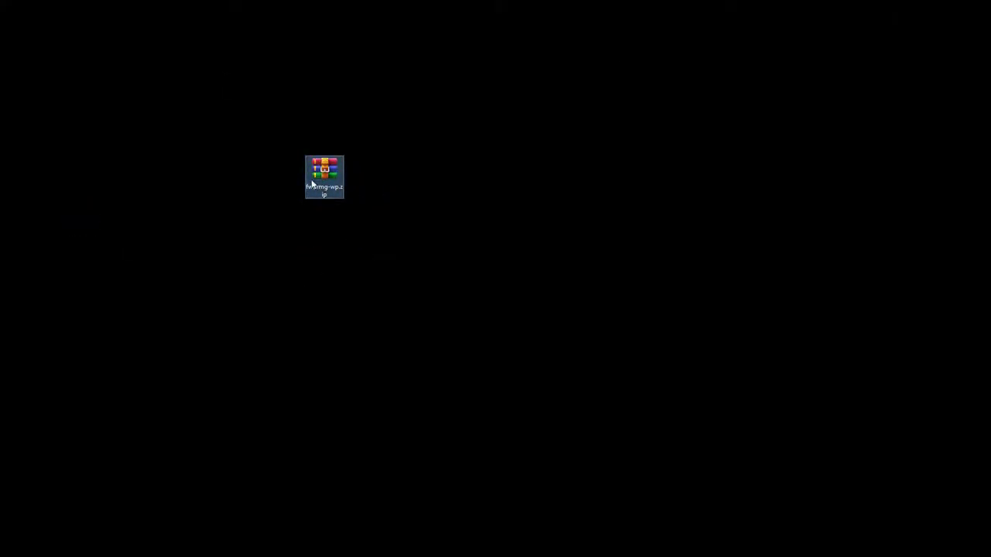
Step: Open fwdrmg-wp.zip in WinRAR and drag fwdrmg.zip onto the desktop, replacing the existing copy
double_click(327, 177)
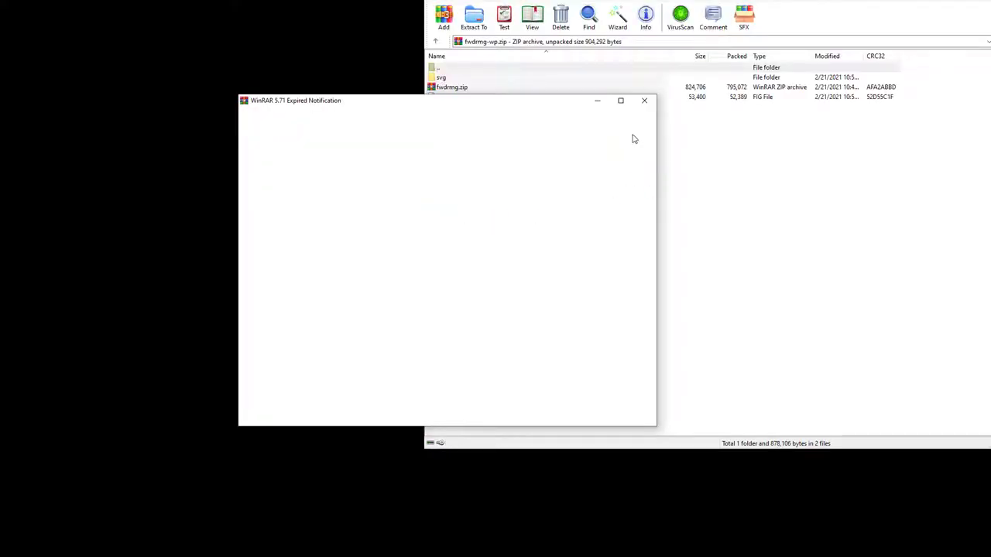
click(644, 101)
click(454, 89)
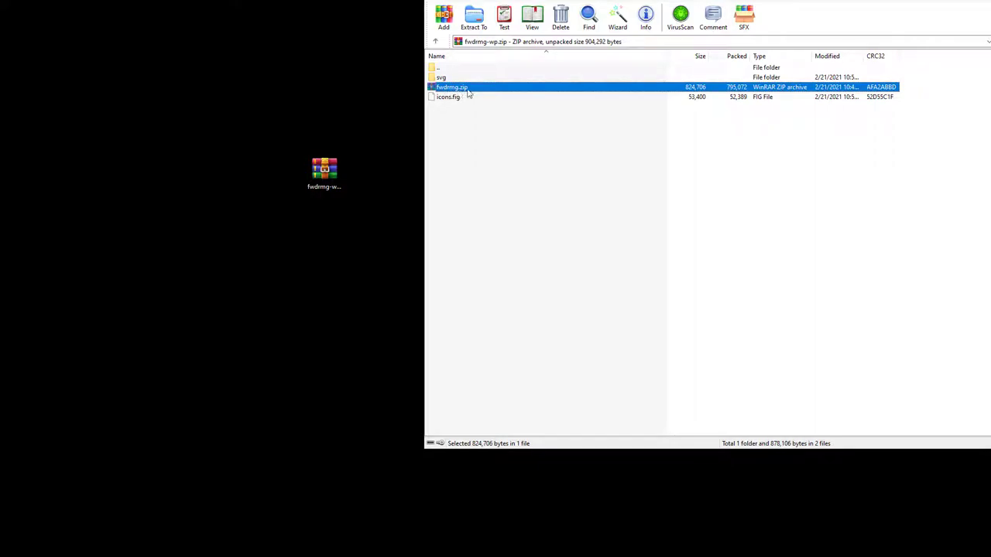
drag(432, 90, 177, 151)
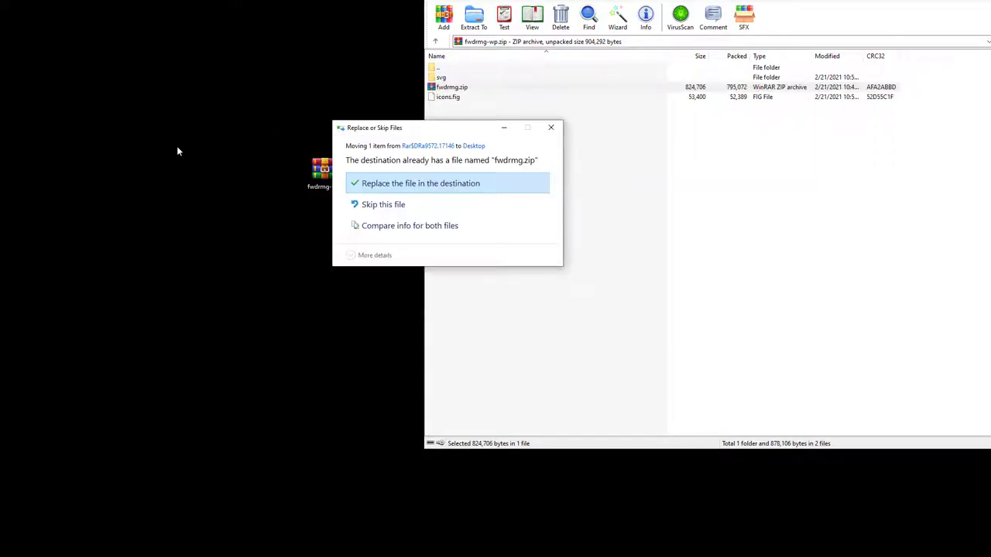
click(425, 184)
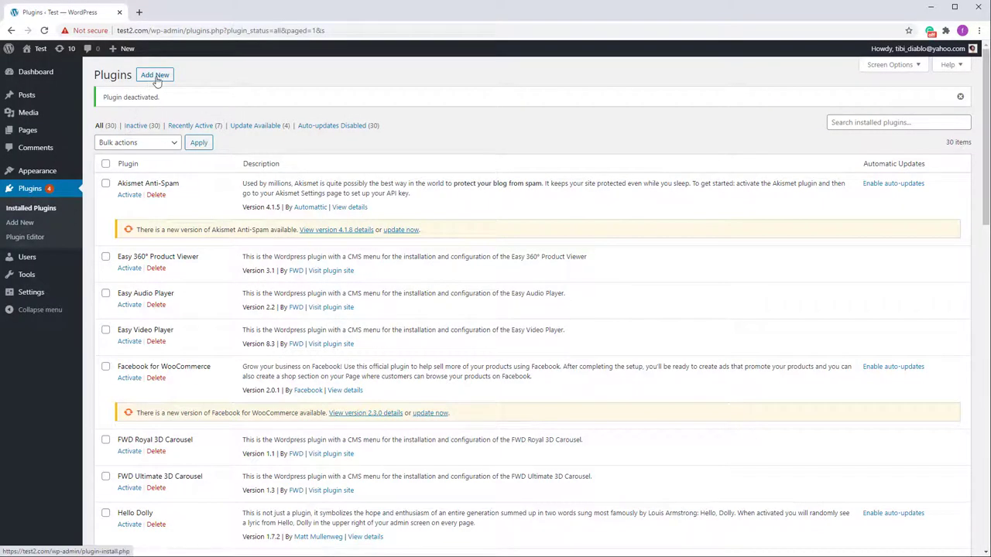
Step: Upload fwdrmg.zip through Plugins > Add New, install it and activate the plugin
click(155, 75)
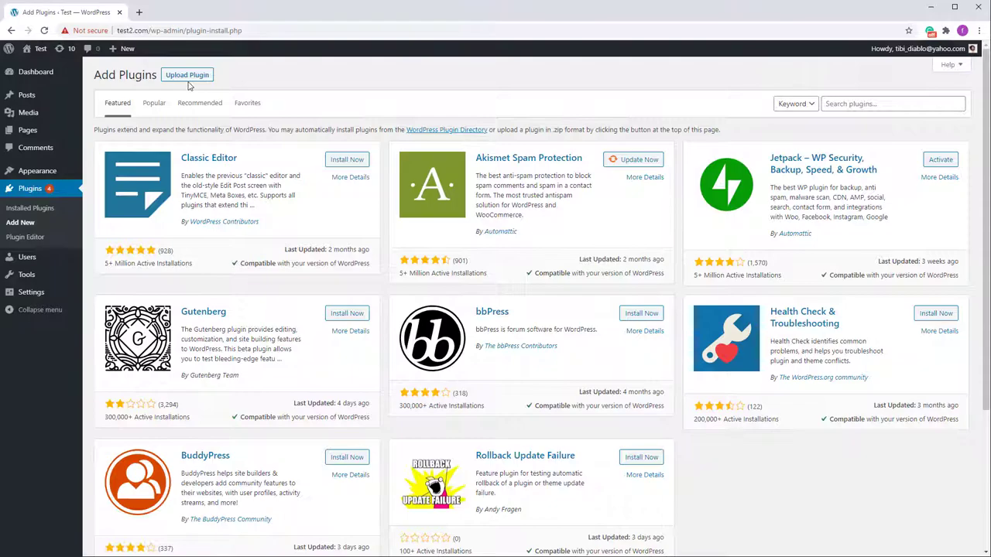
click(188, 74)
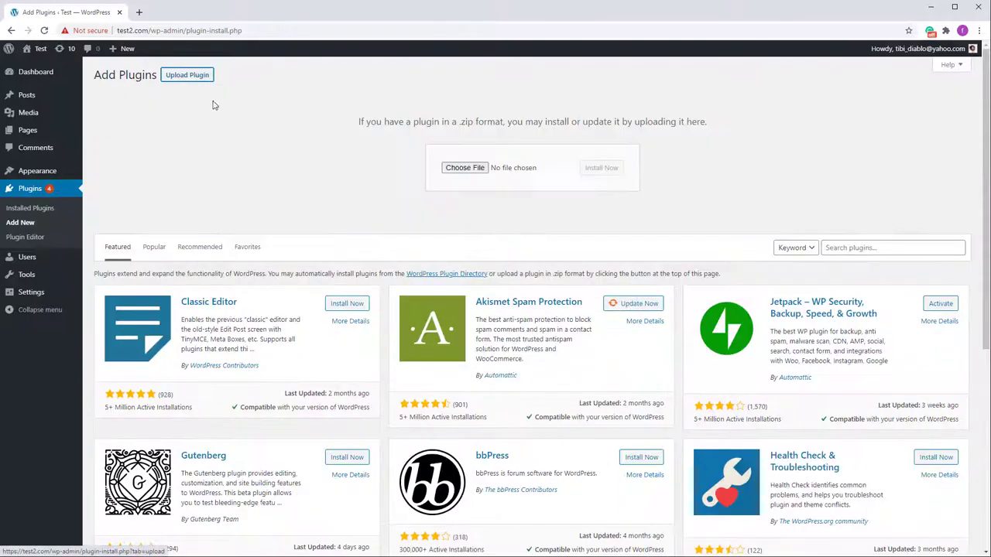
click(470, 167)
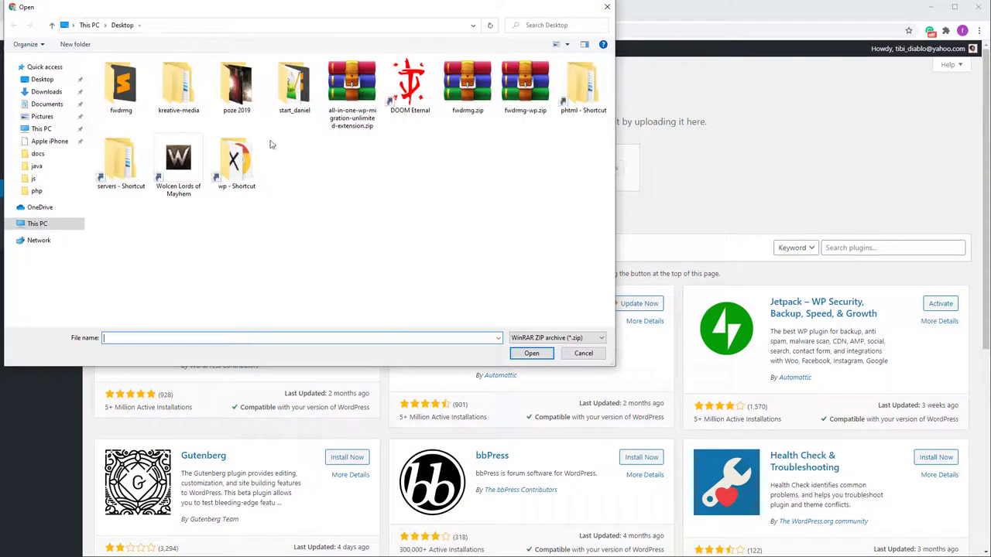
double_click(468, 87)
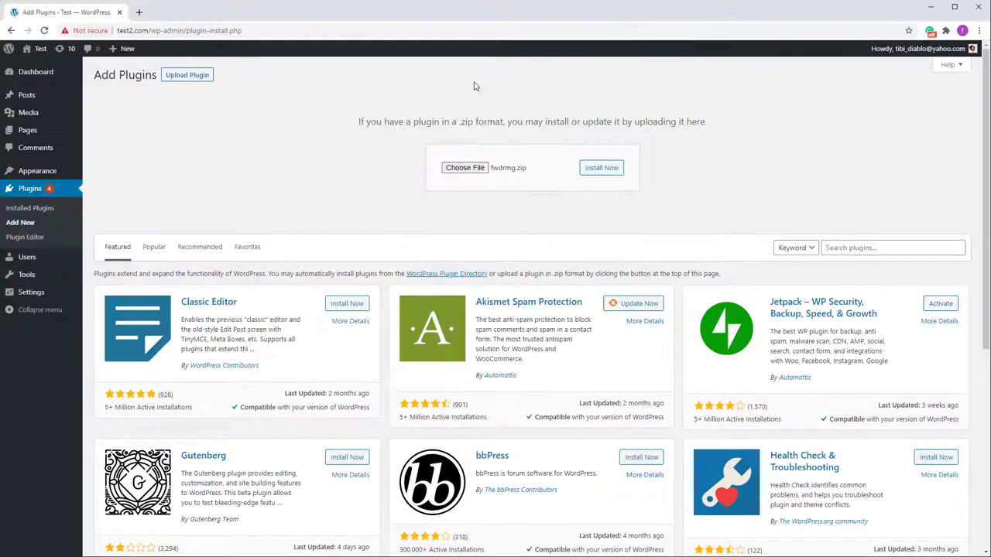
click(594, 171)
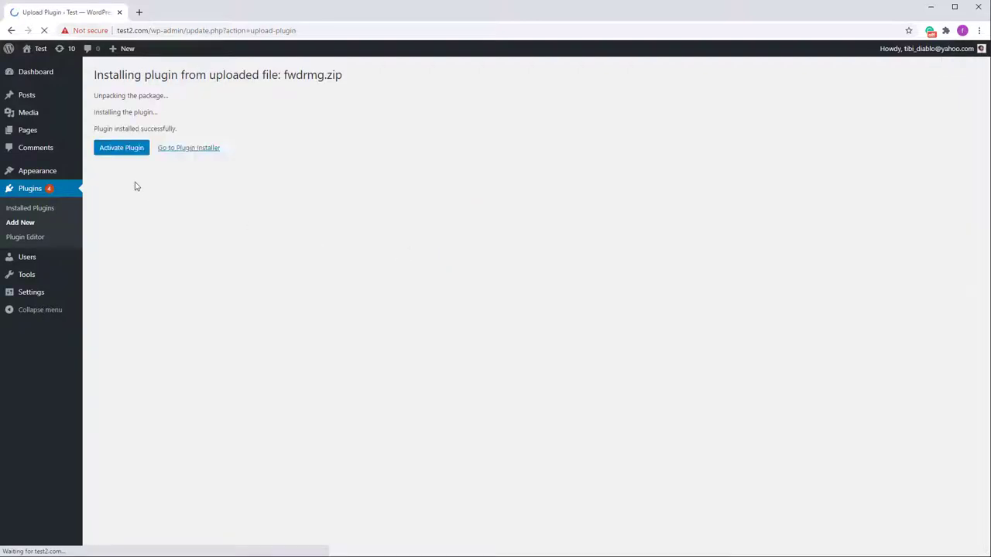
click(121, 150)
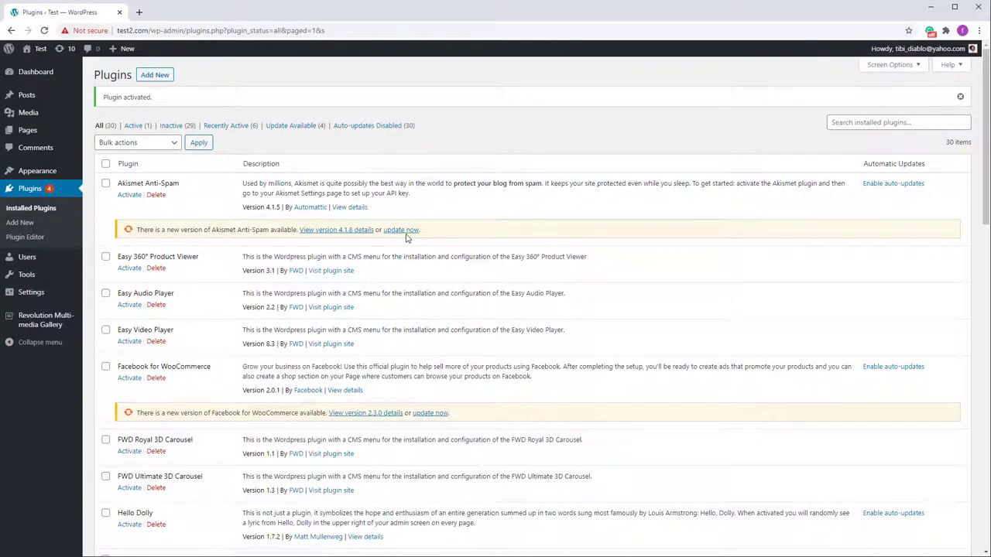
Step: Open the gallery's General settings and keep the display type as Responsive
mouse_move(46, 329)
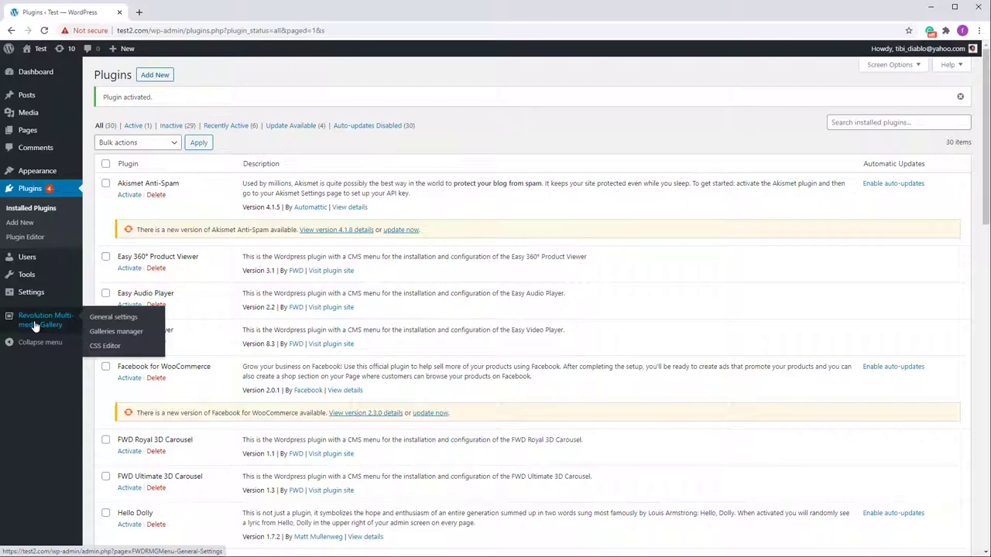
click(115, 318)
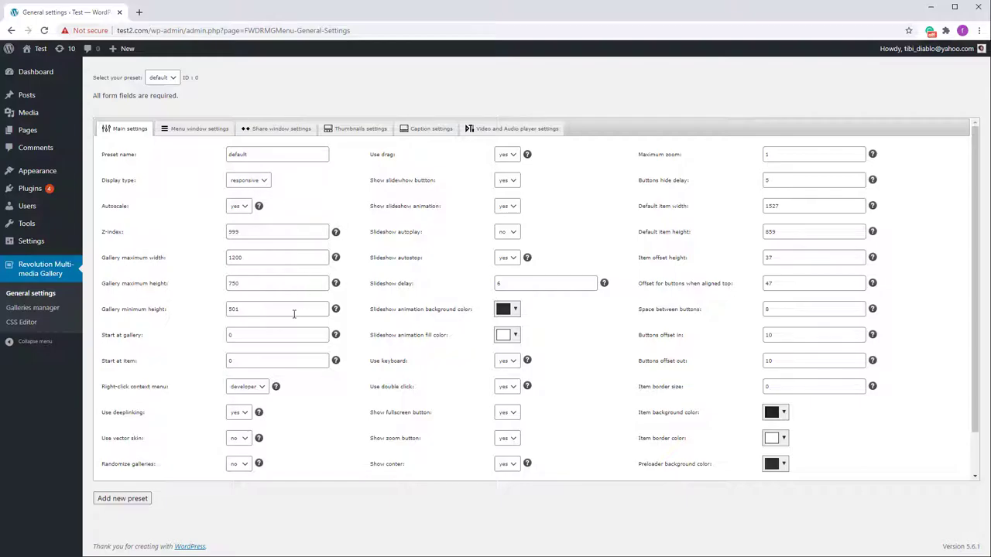
scroll(343, 376, down, 1)
scroll(354, 371, up, 1)
click(263, 182)
click(320, 191)
Step: Show the Menu window settings tab of the default preset
scroll(755, 286, down, 2)
scroll(733, 325, up, 2)
click(199, 130)
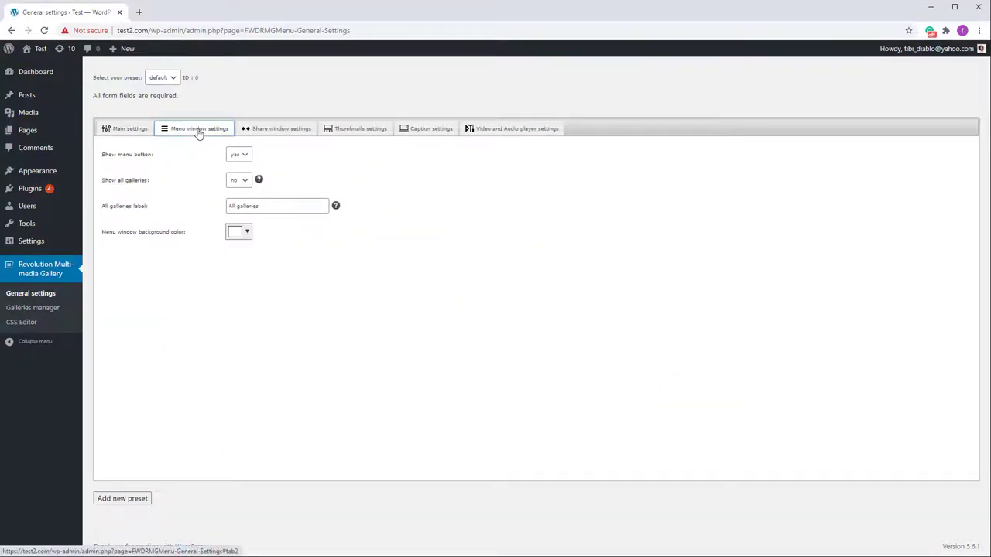
Step: Load the ttt.com rmg/demo/ gallery page in a new tab, view its category list, then return to WordPress
click(139, 12)
text(tt)
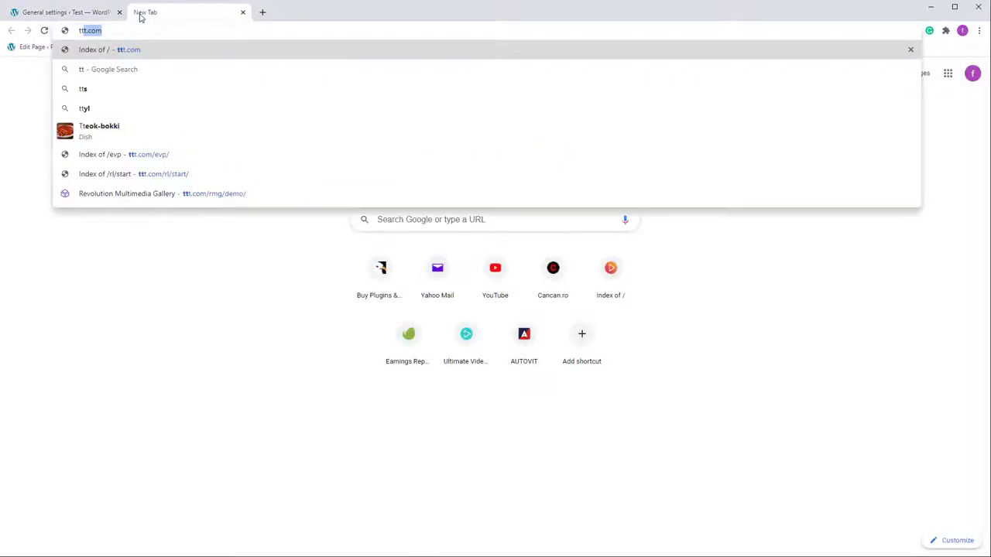
key(Return)
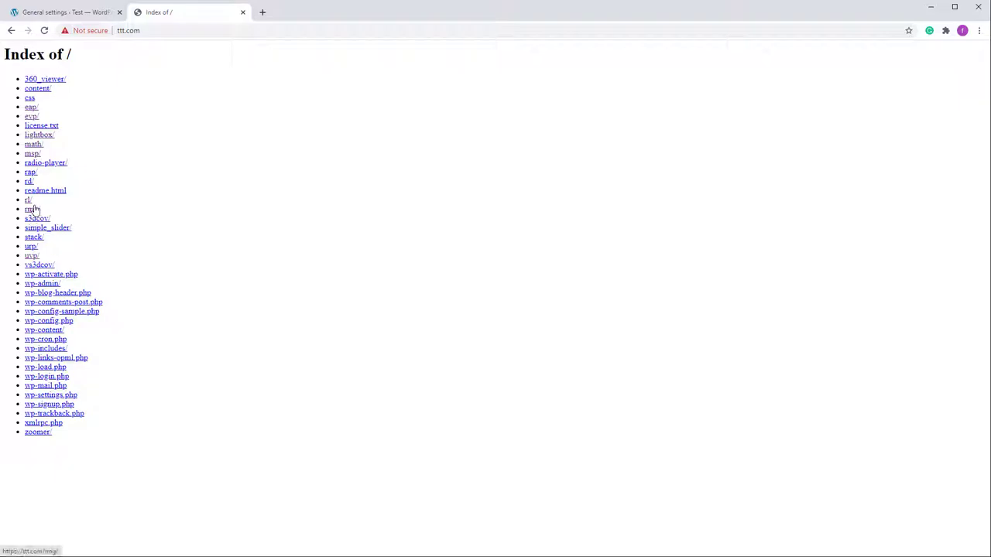
click(33, 210)
click(34, 98)
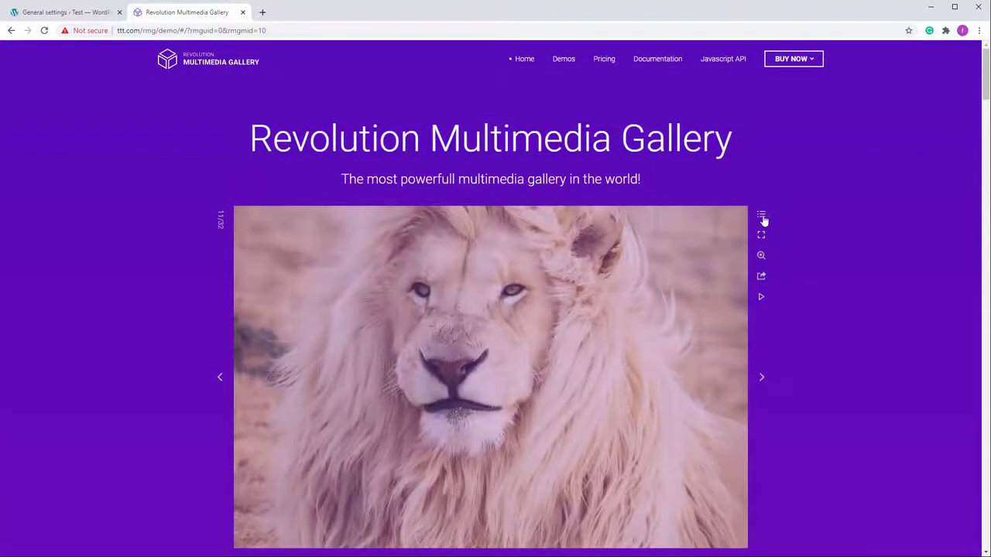
click(762, 217)
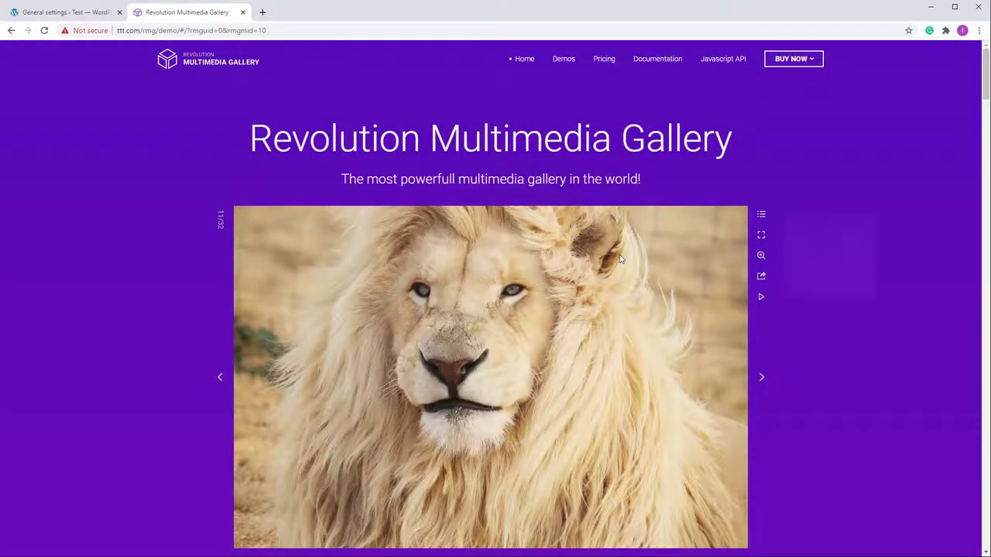
click(97, 14)
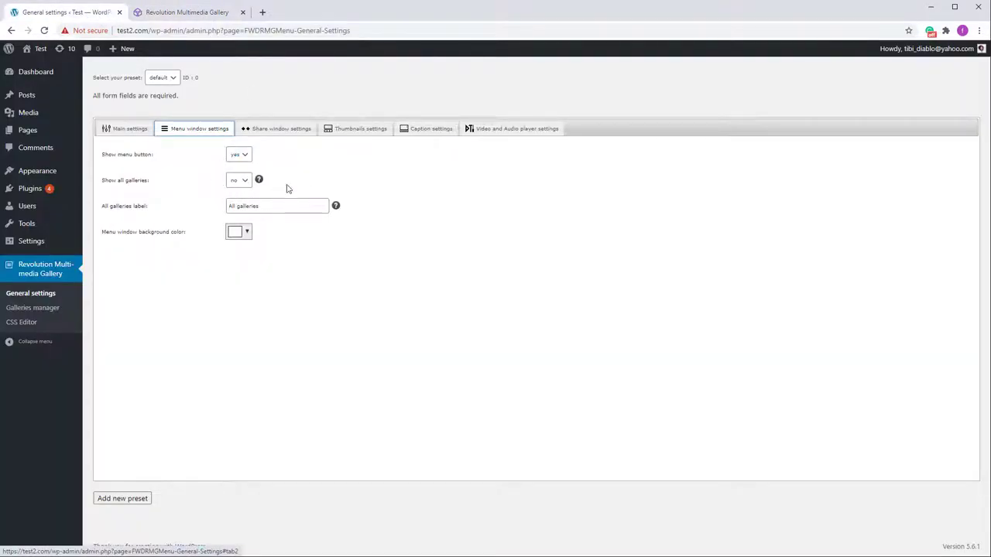
Step: Compare the Share window settings with the demo's share panel
click(286, 130)
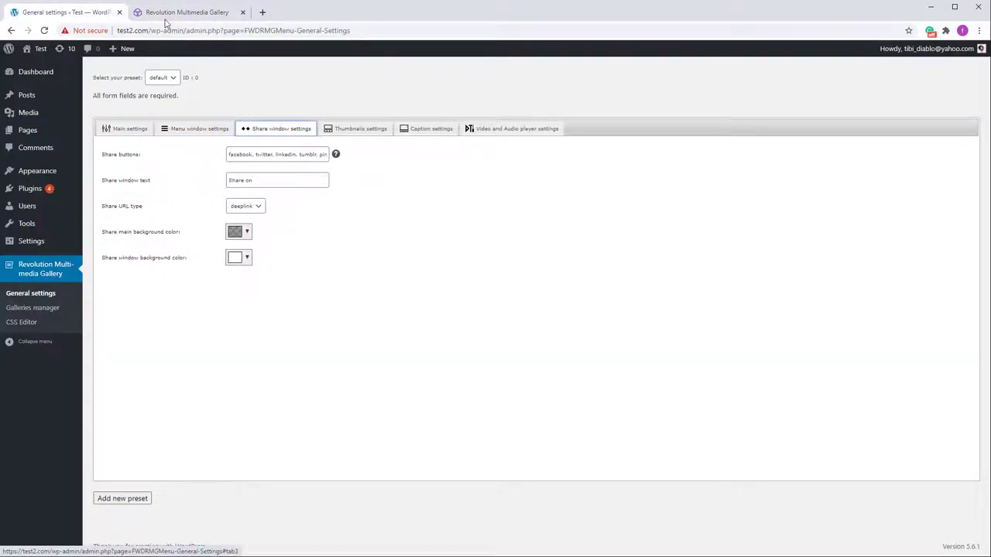
click(169, 16)
click(761, 279)
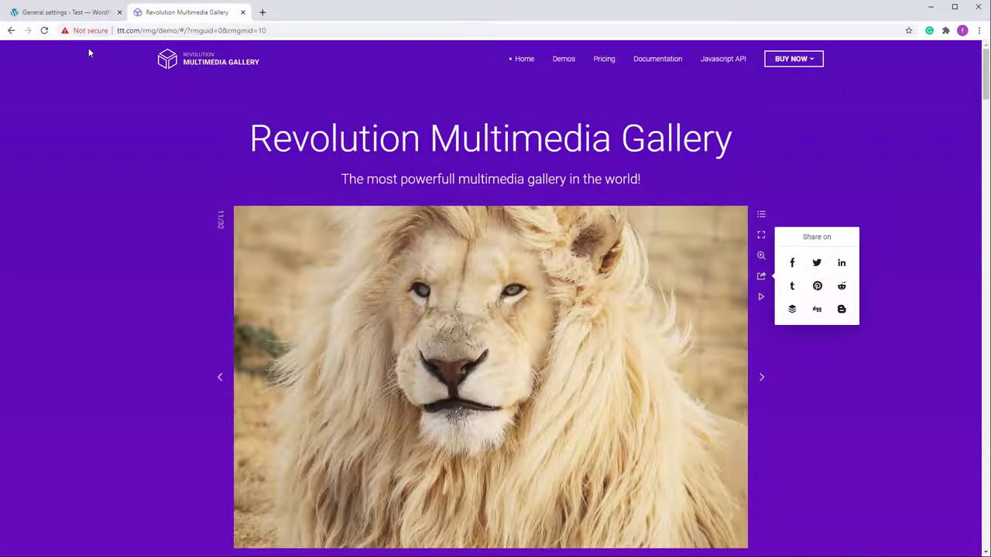
click(70, 12)
Step: Compare the Thumbnails settings with the demo's thumbnail strip
click(354, 129)
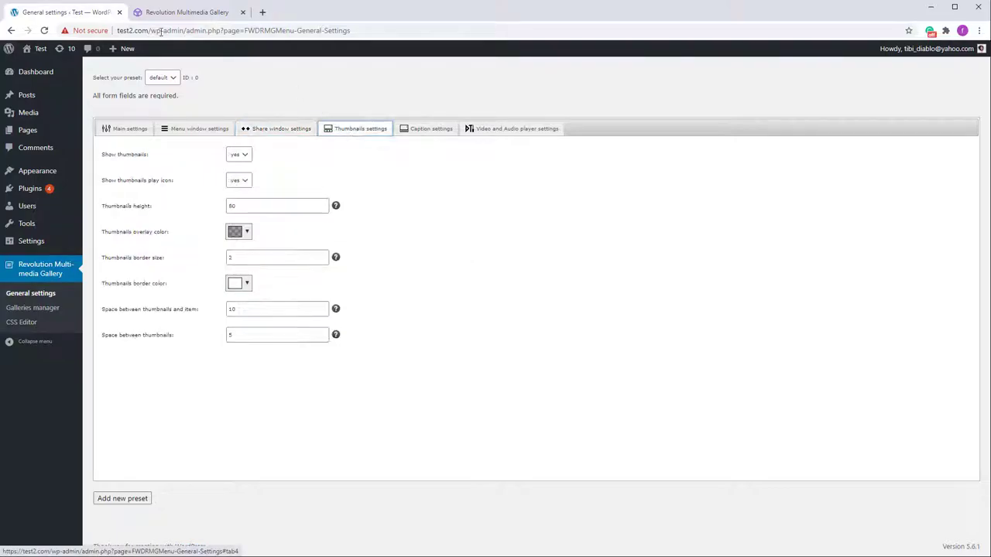
click(171, 12)
scroll(627, 409, down, 3)
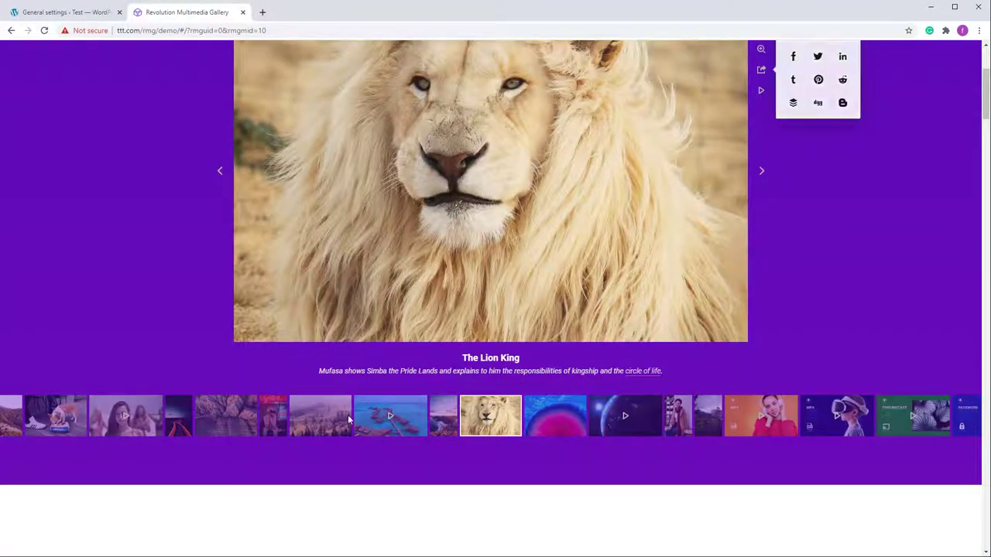
scroll(124, 40, up, 2)
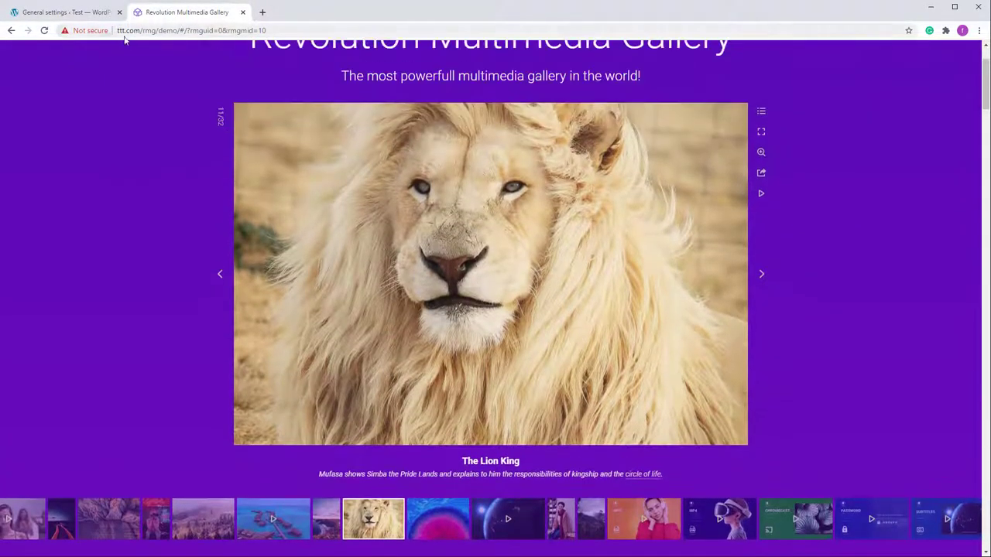
click(85, 11)
Step: Check the Caption and Video and Audio player settings, then view The Lion King demo slide
click(445, 130)
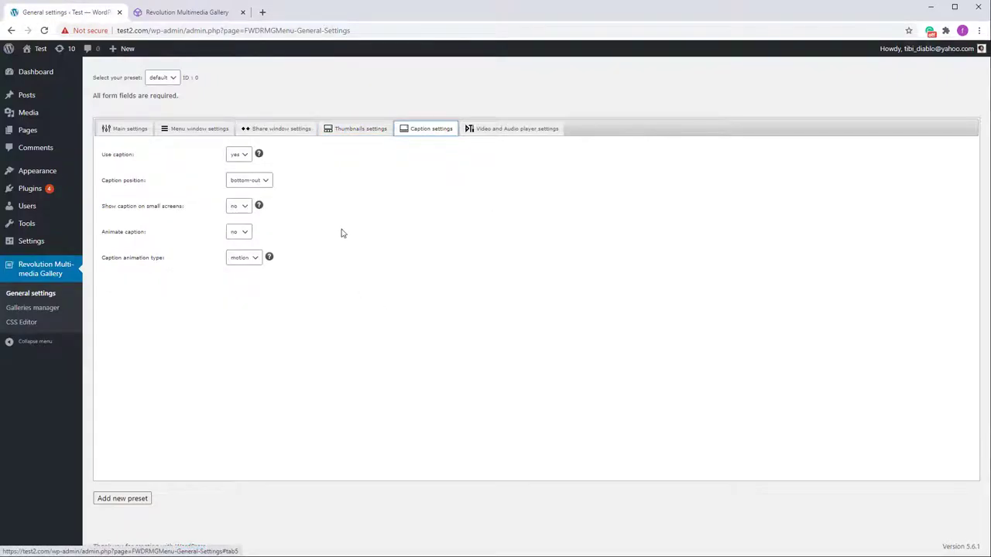
click(191, 12)
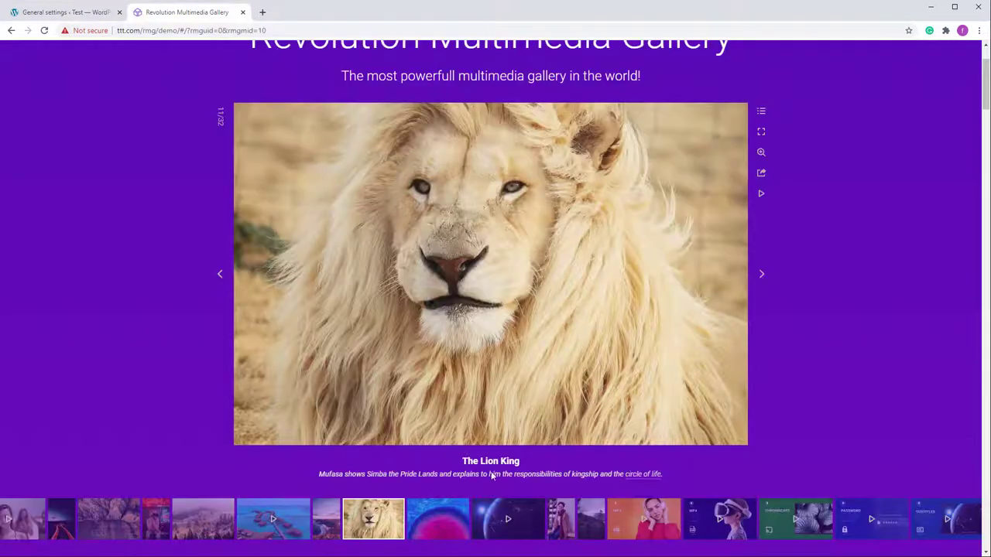
click(66, 11)
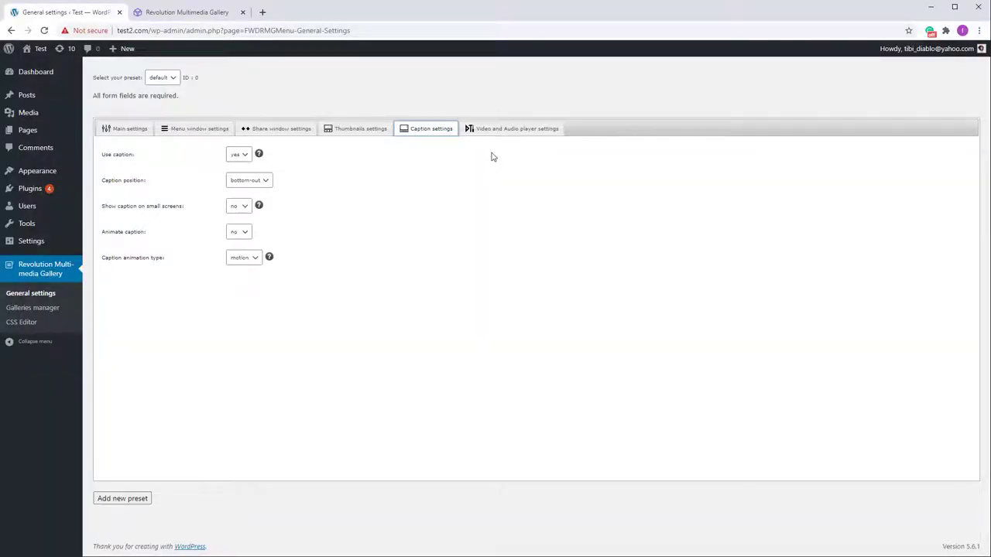
click(517, 129)
click(185, 14)
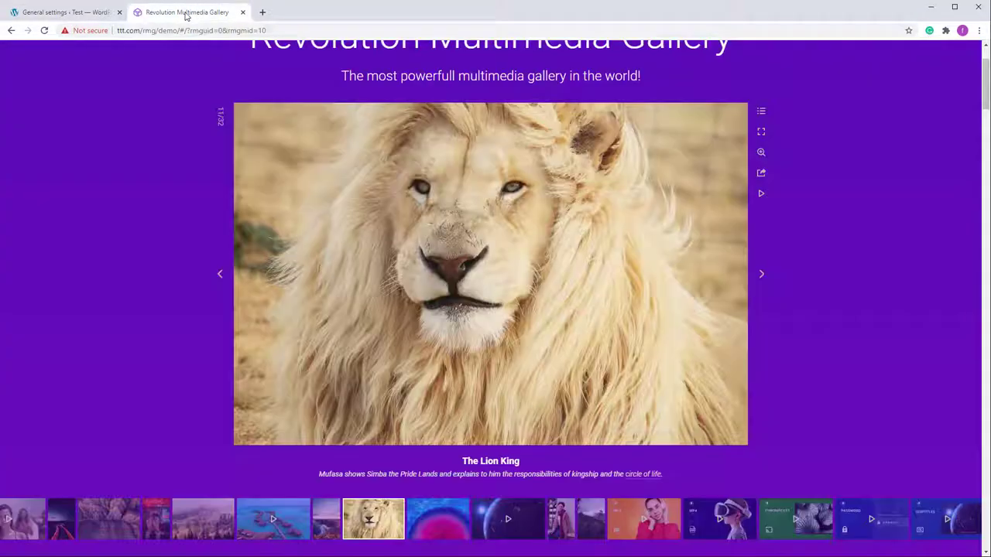
Step: Play the demo's Earth video, mute and pause it, then show WordPress's Main settings tab
click(499, 517)
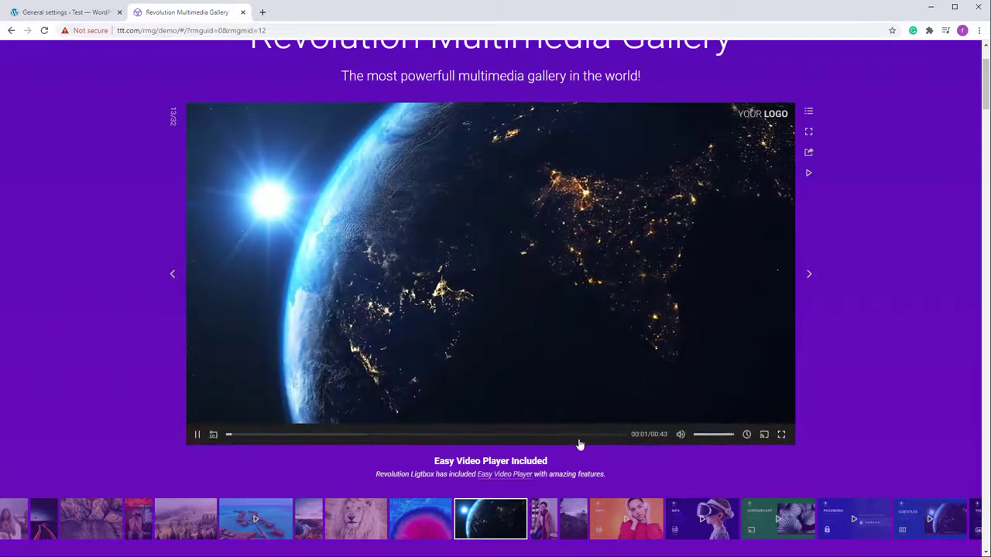
click(681, 436)
click(440, 328)
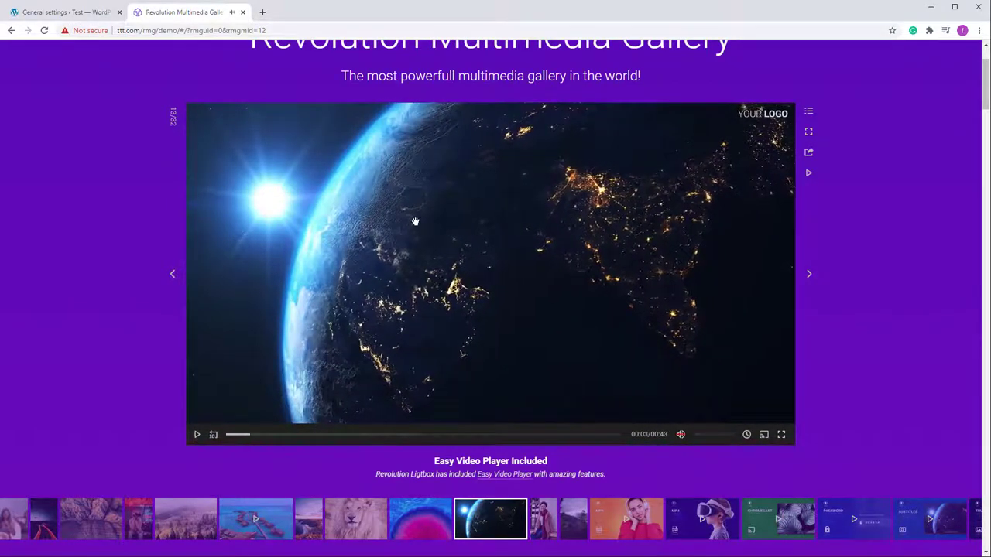
click(65, 13)
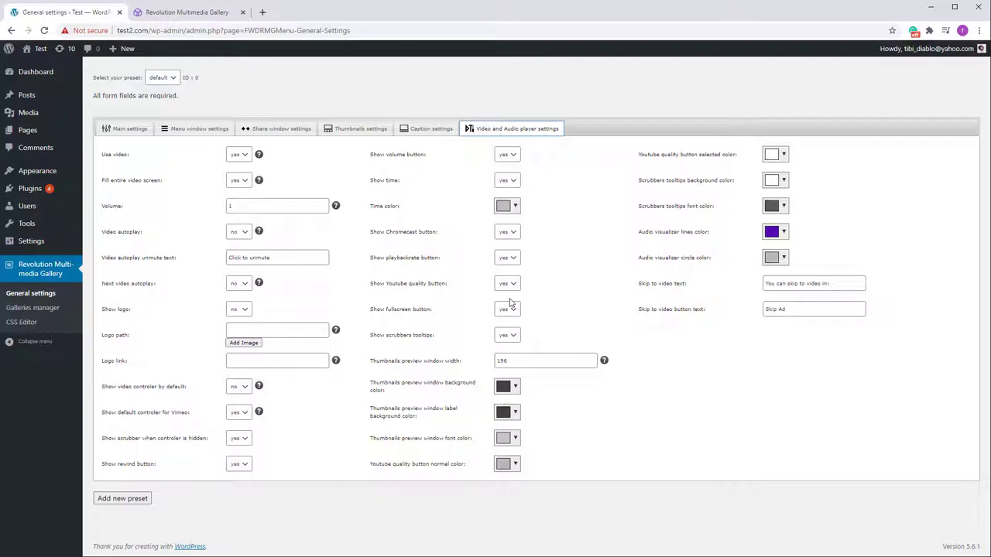
click(126, 128)
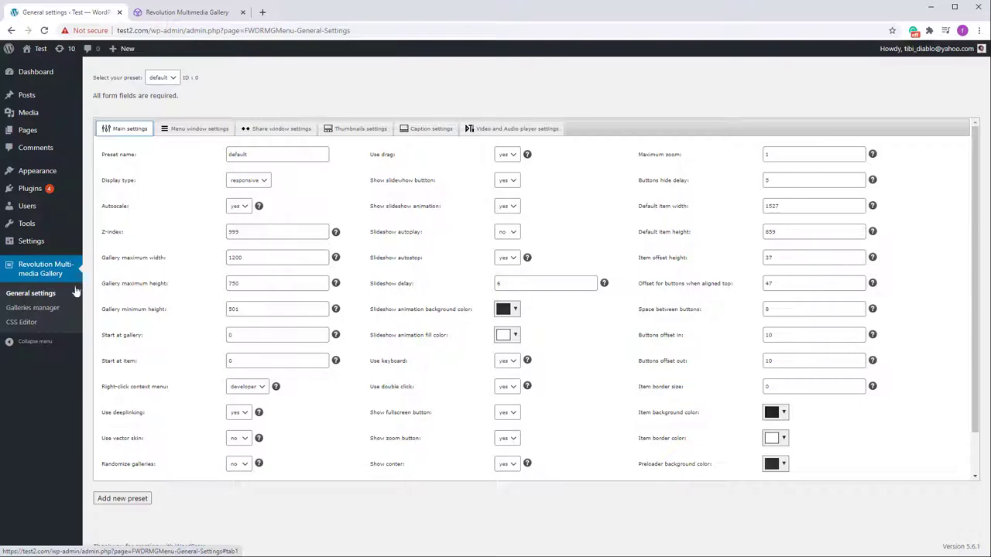
Step: Open the empty Galleries manager, then switch the demo to the Mixed gallery
click(41, 311)
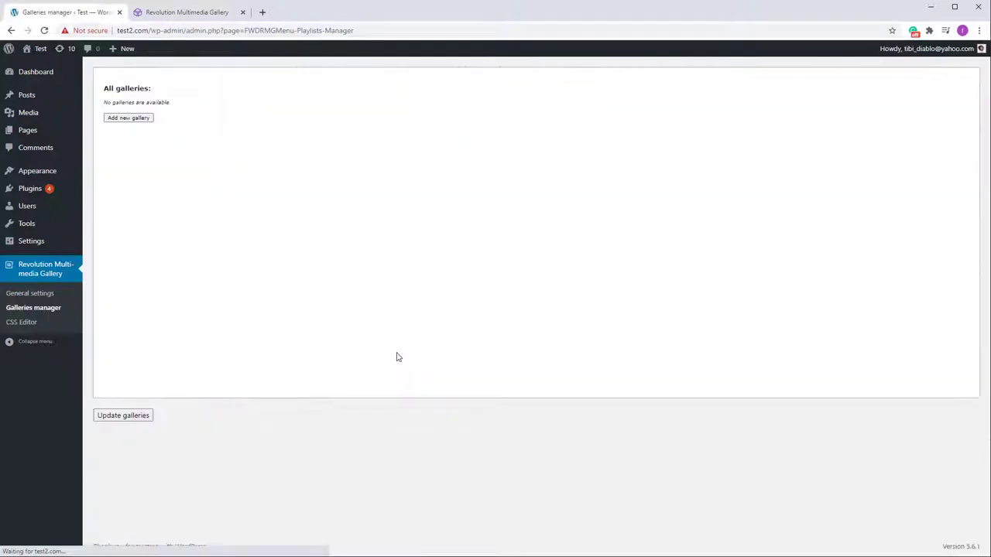
click(171, 14)
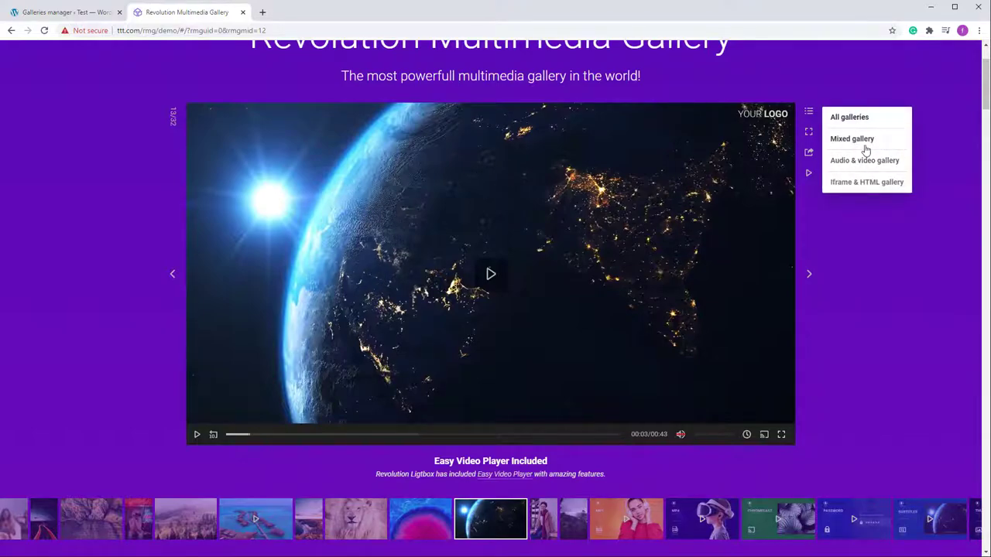
click(865, 140)
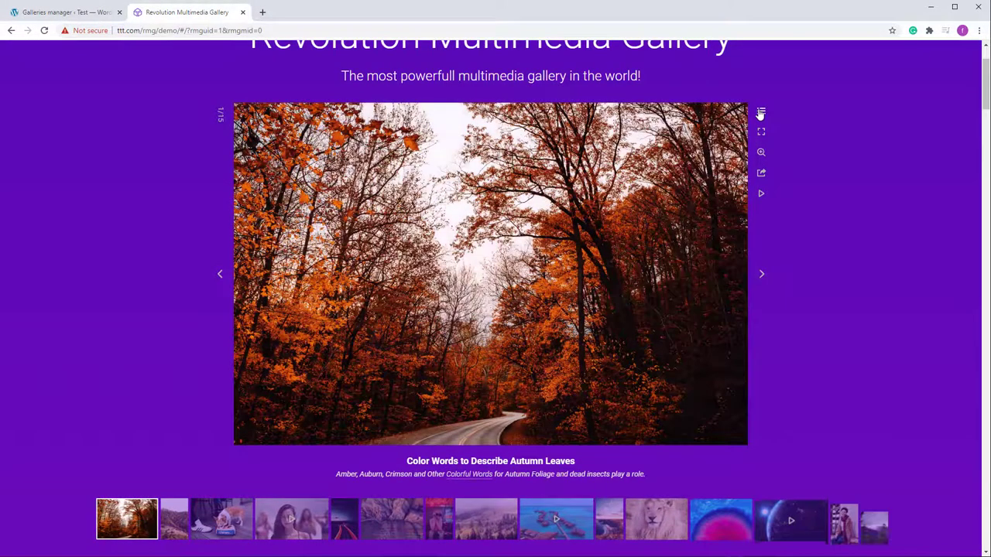
Step: Cycle the demo through Audio & video, Iframe & HTML and All galleries, then return to WordPress
click(761, 111)
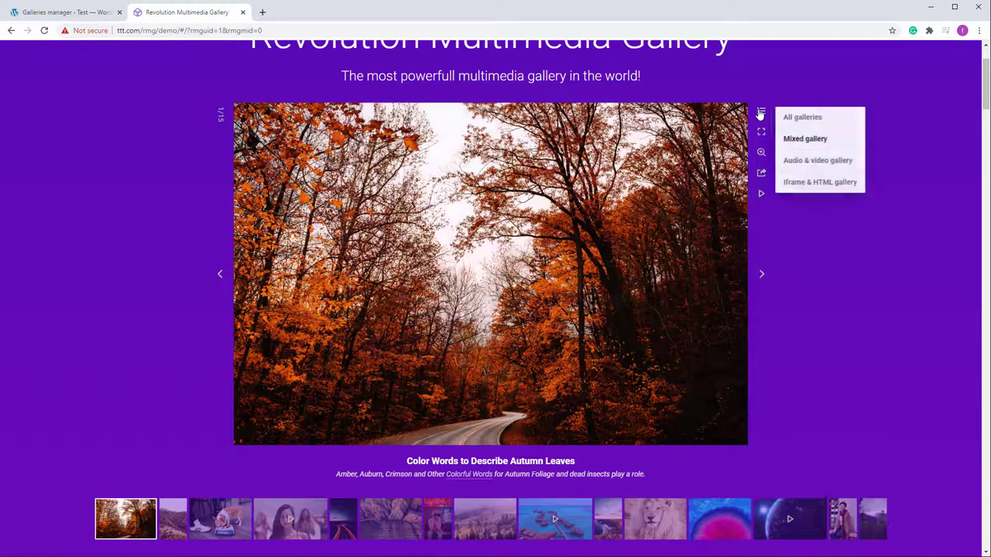
click(835, 164)
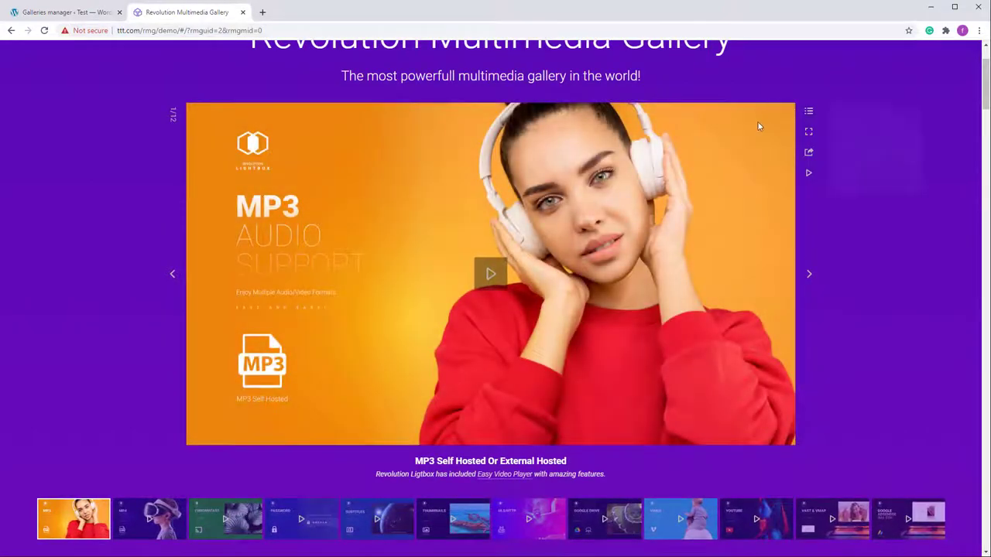
click(808, 111)
click(869, 185)
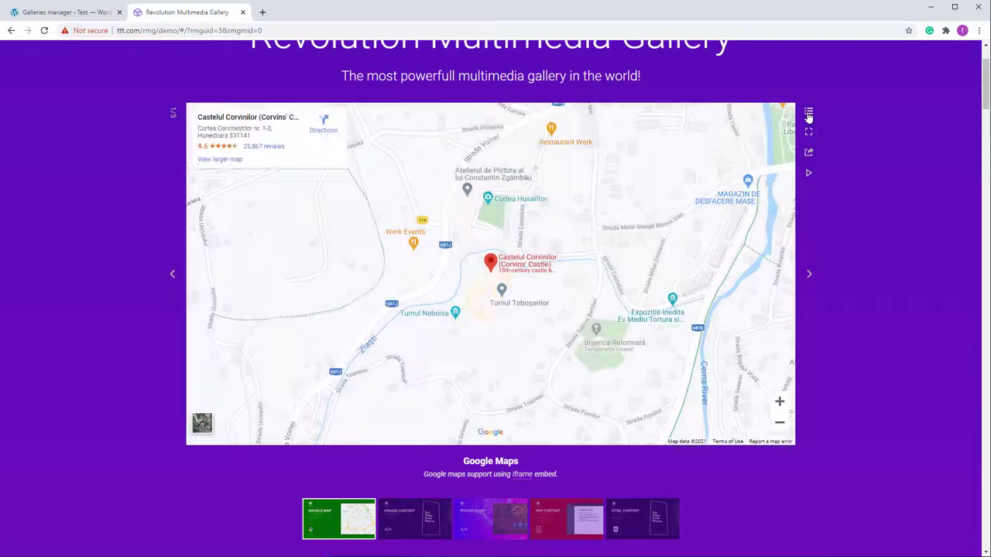
click(809, 113)
click(844, 118)
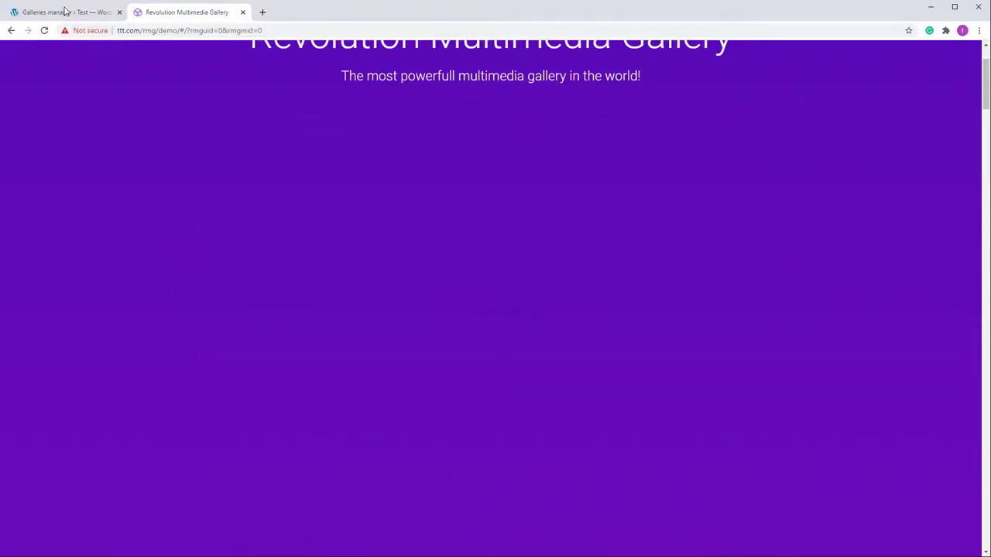
click(80, 12)
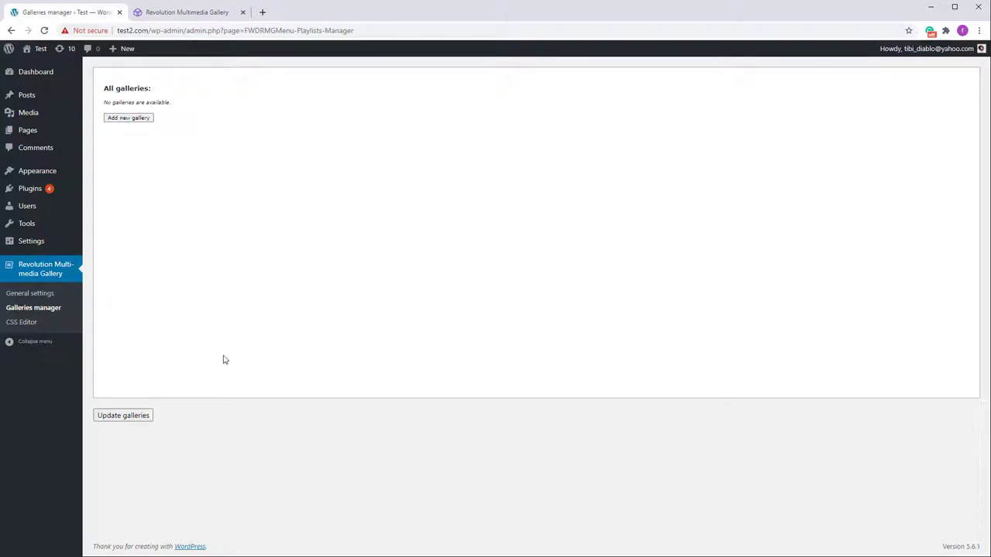
Step: Open the plugin's CSS Editor and scroll through fwdrmg.css
click(29, 322)
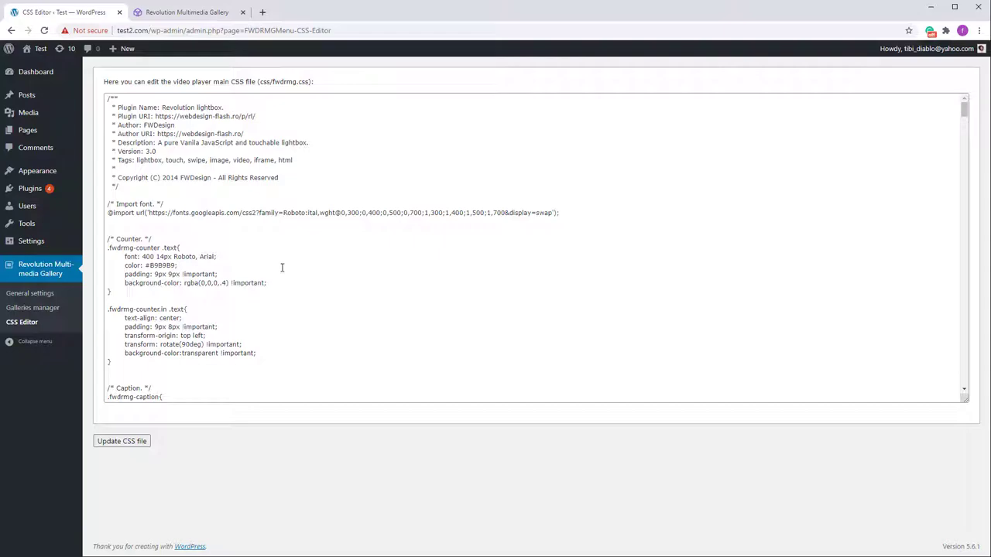
scroll(281, 268, down, 6)
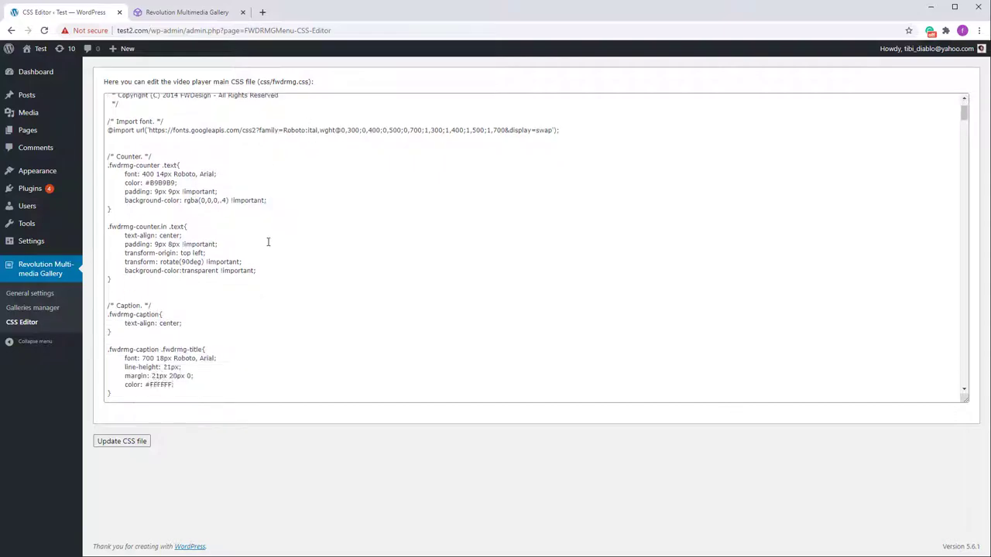
scroll(267, 242, down, 3)
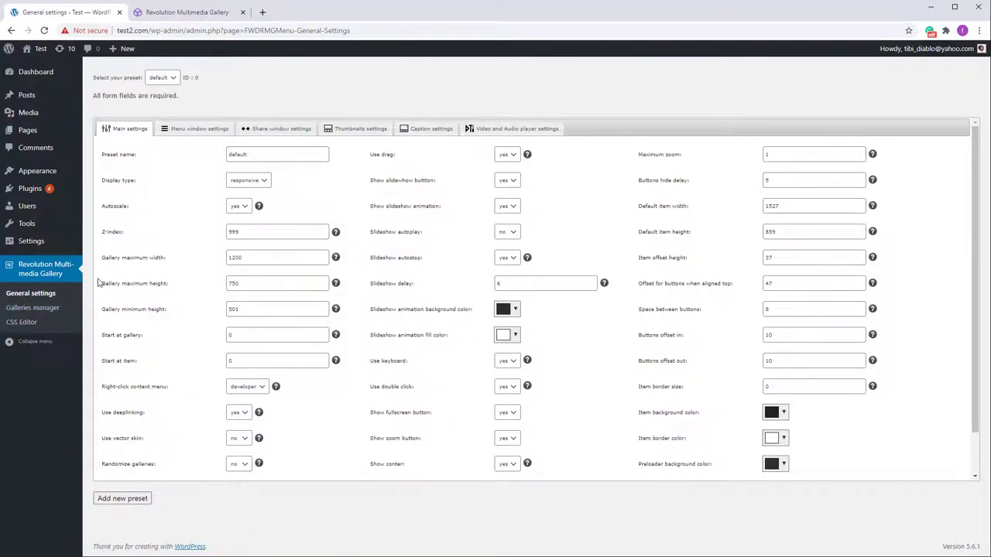
Step: Save the current gallery settings as a new preset named 'my preset'
click(169, 79)
click(337, 83)
drag(264, 155, 187, 157)
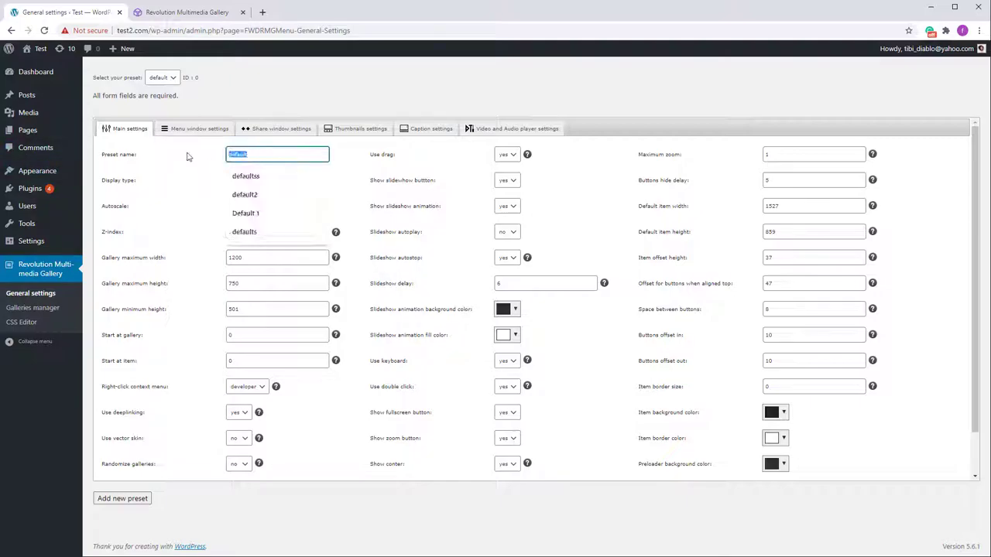
text(my preset)
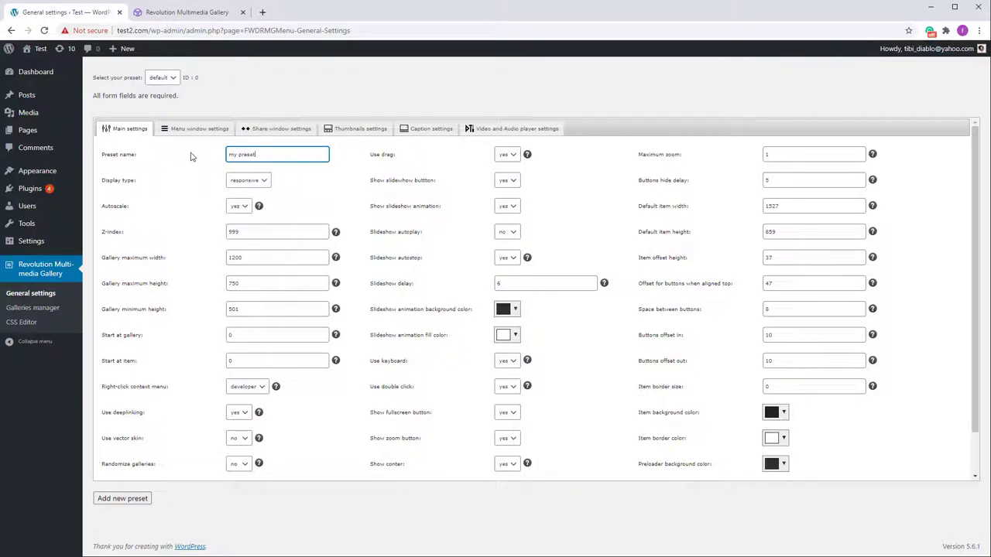
click(135, 499)
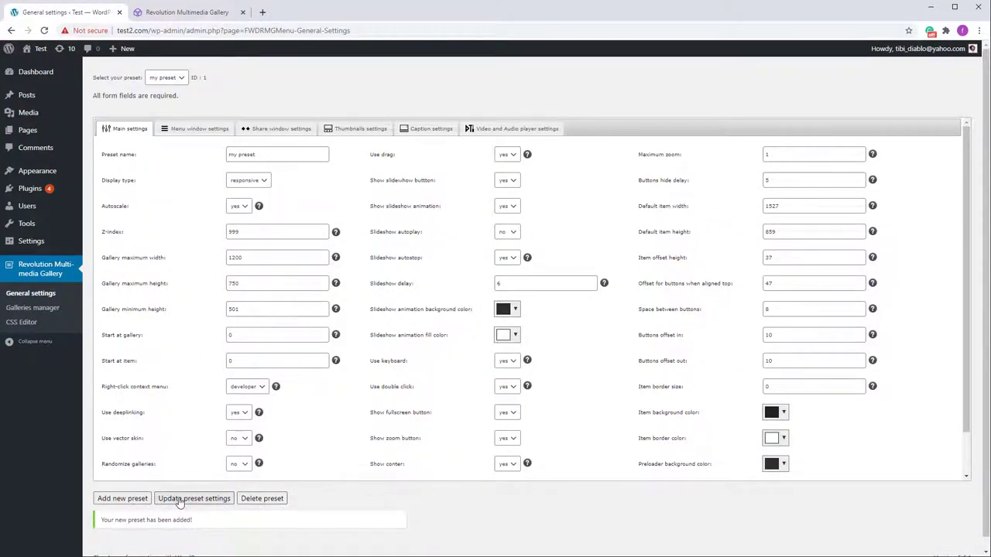
Step: Load 'my preset' from the preset list and go to the Galleries manager
click(265, 503)
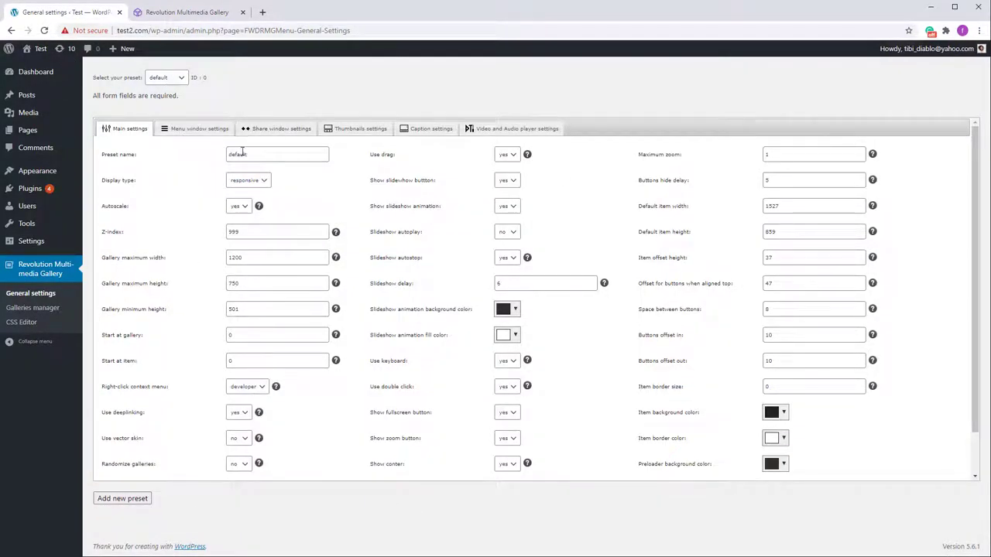
click(180, 80)
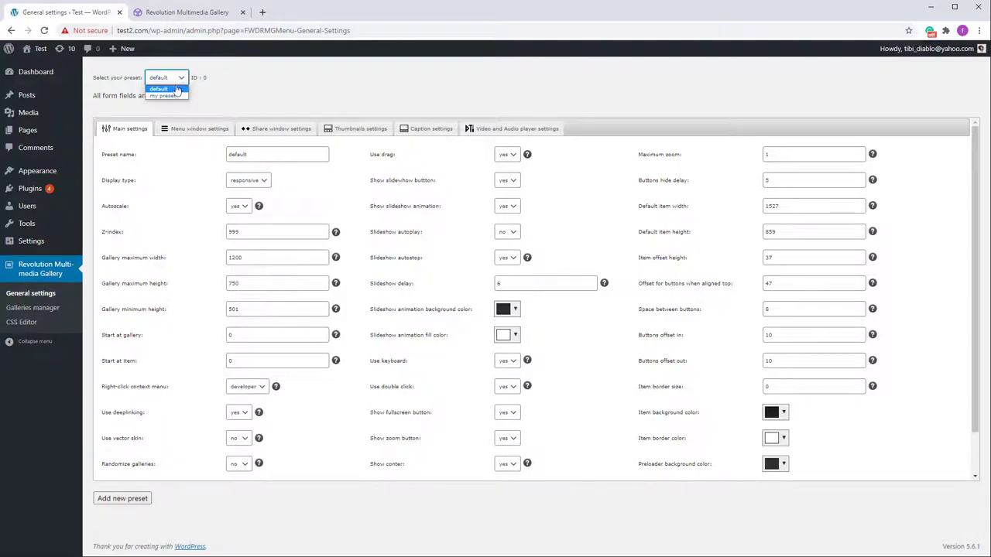
click(164, 96)
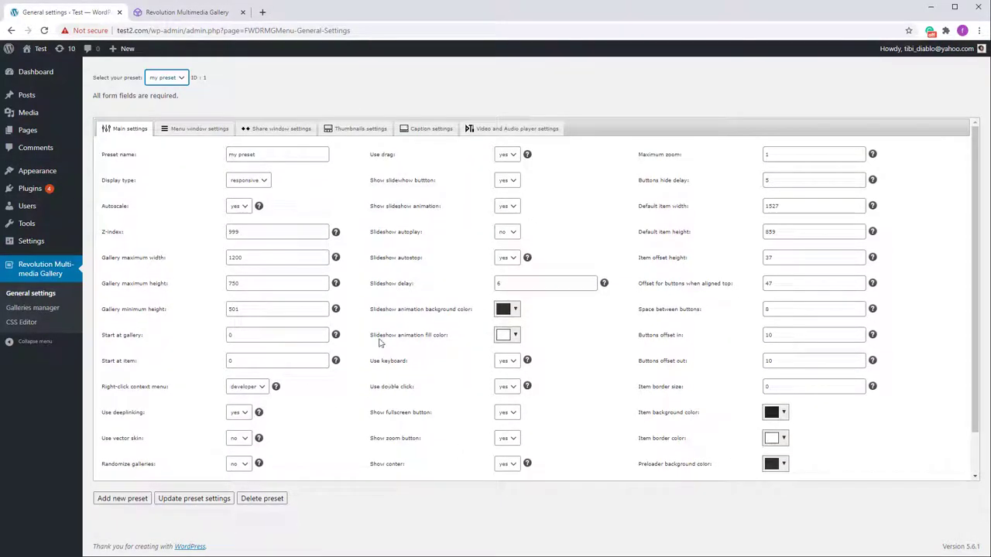
click(32, 307)
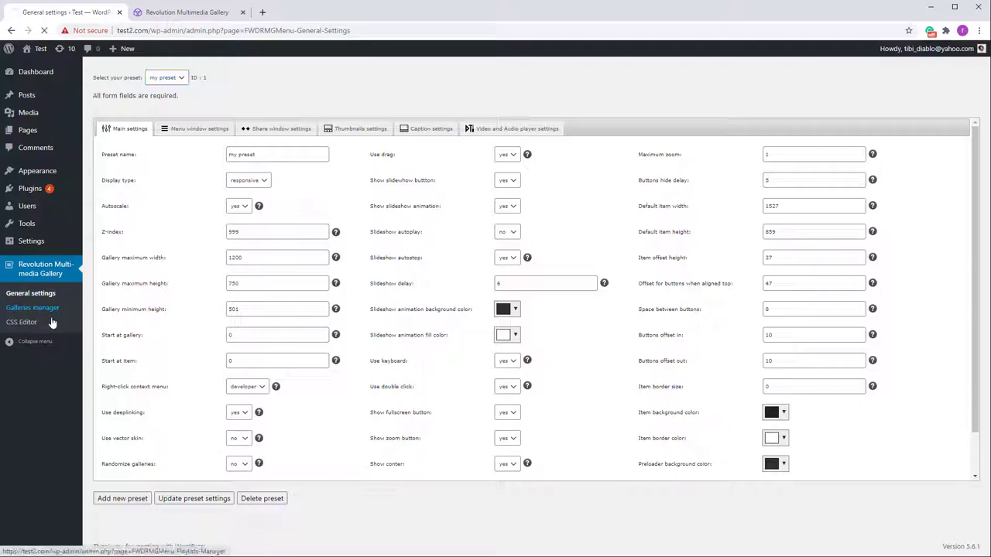
Step: Create a top-level gallery named 'Gallery 1'
click(137, 118)
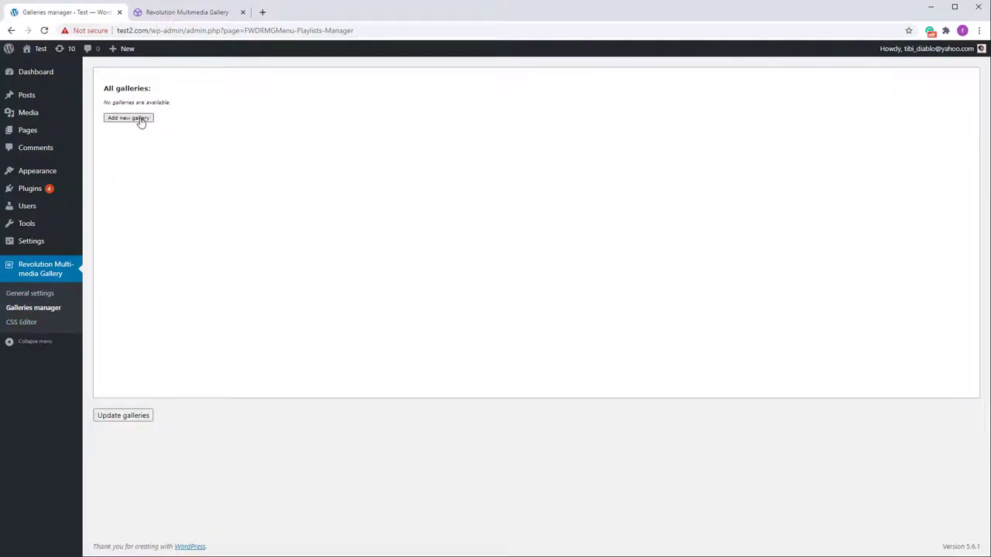
click(470, 298)
text(Gall)
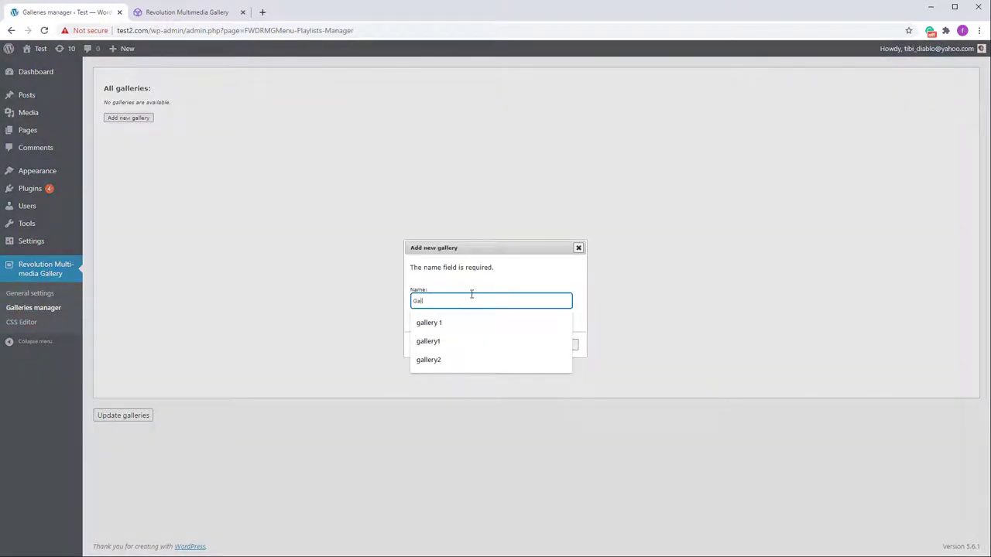
text(ery 1)
click(538, 345)
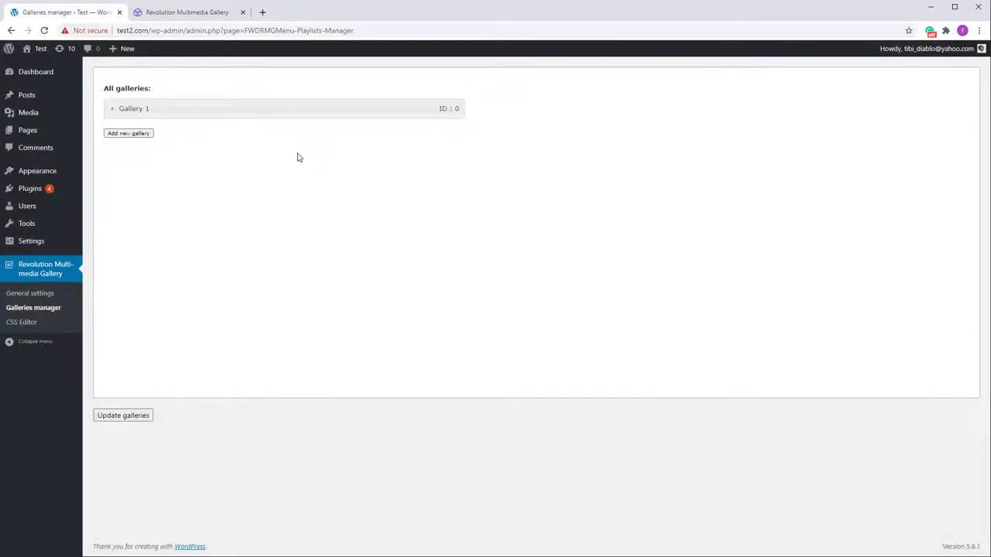
Step: Add a nested gallery named 'Gallery 1' inside Gallery 1, then switch to the demo page
click(290, 108)
click(137, 138)
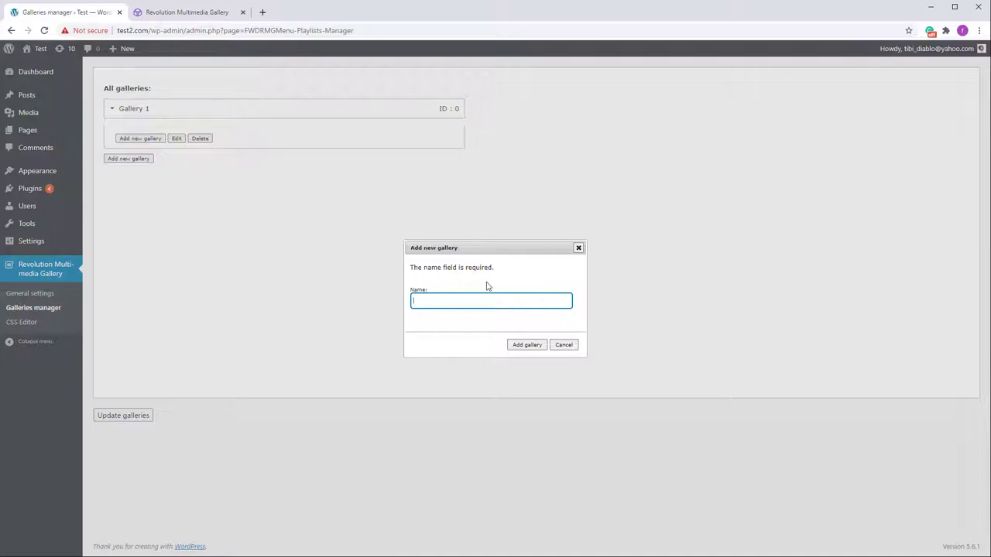
text(G)
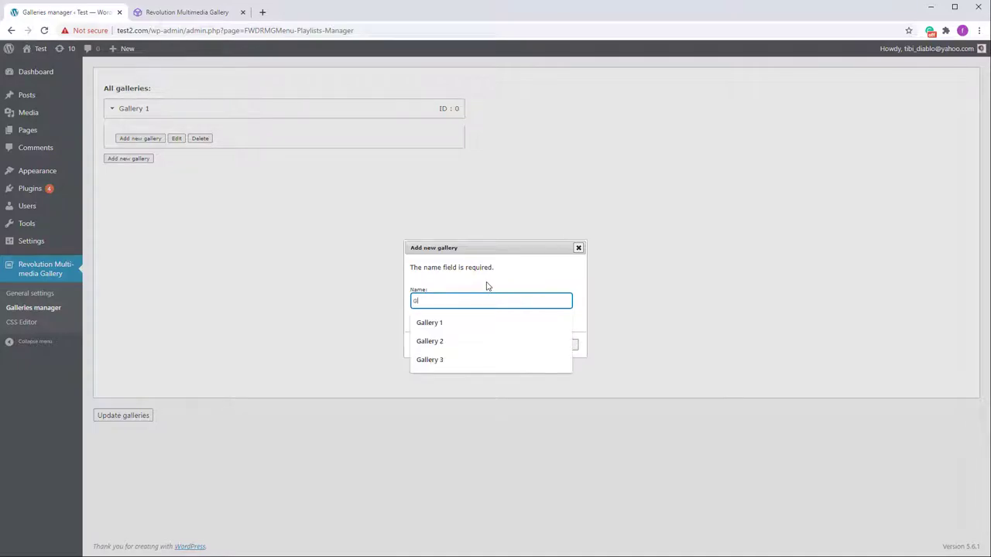
text(allery 1)
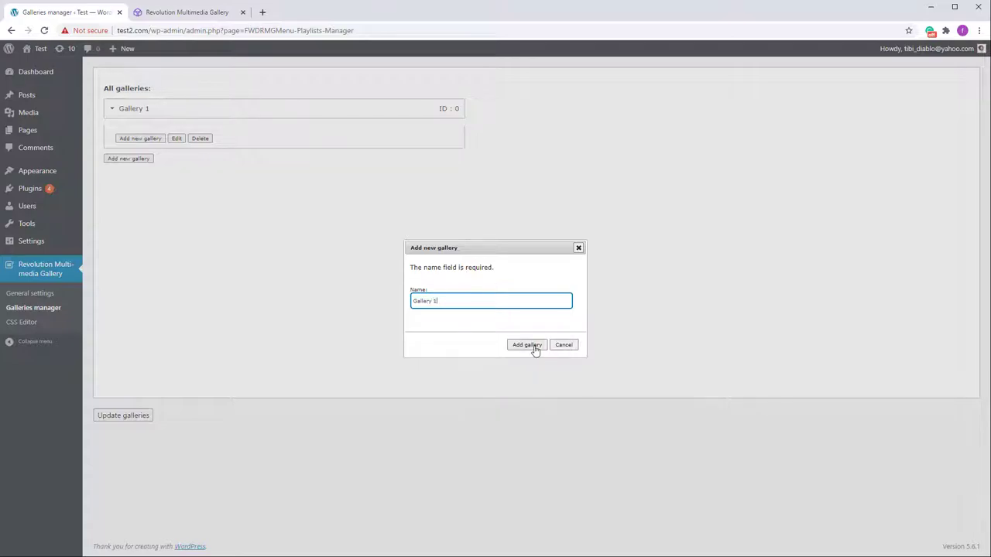
click(532, 346)
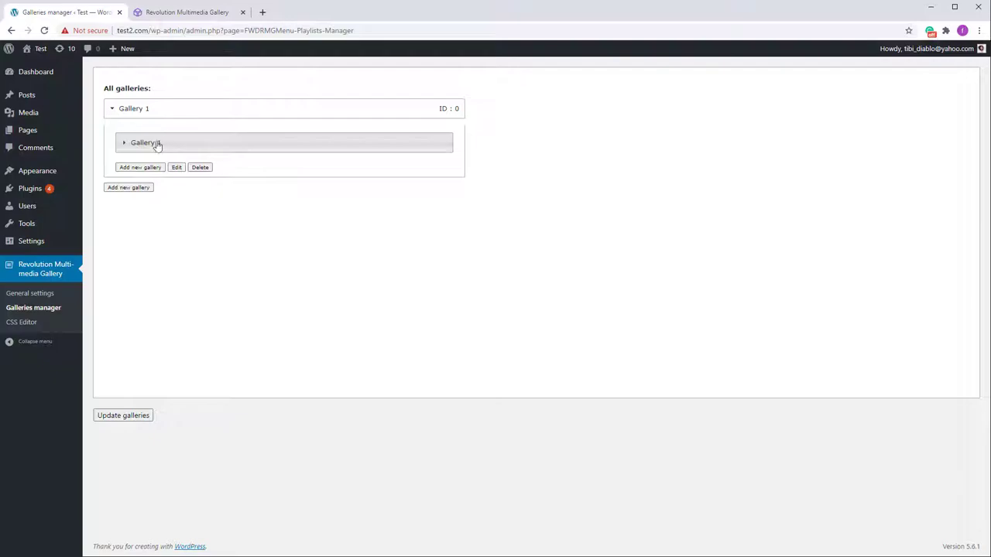
click(176, 14)
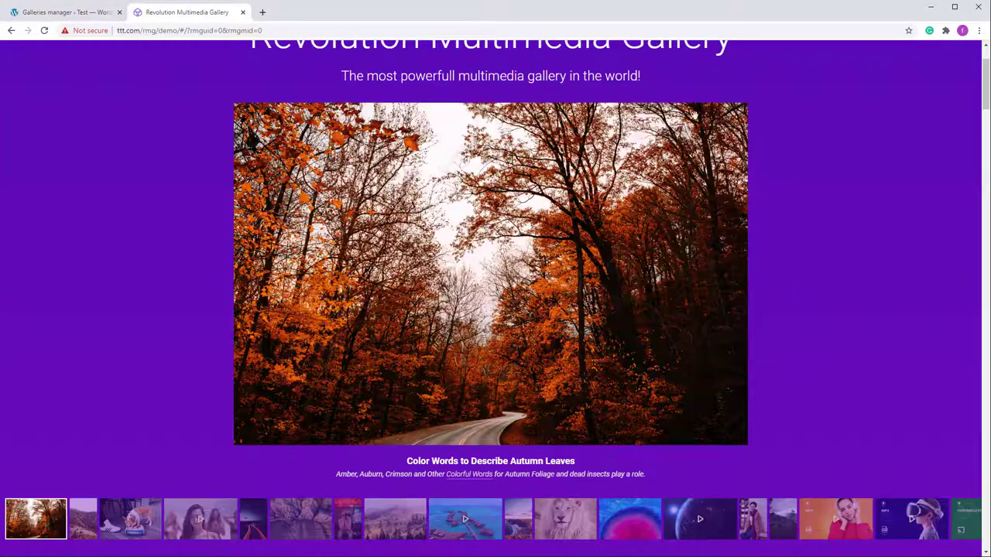
Step: Browse the demo galleries dropdown, then return to the WordPress Galleries manager
click(761, 112)
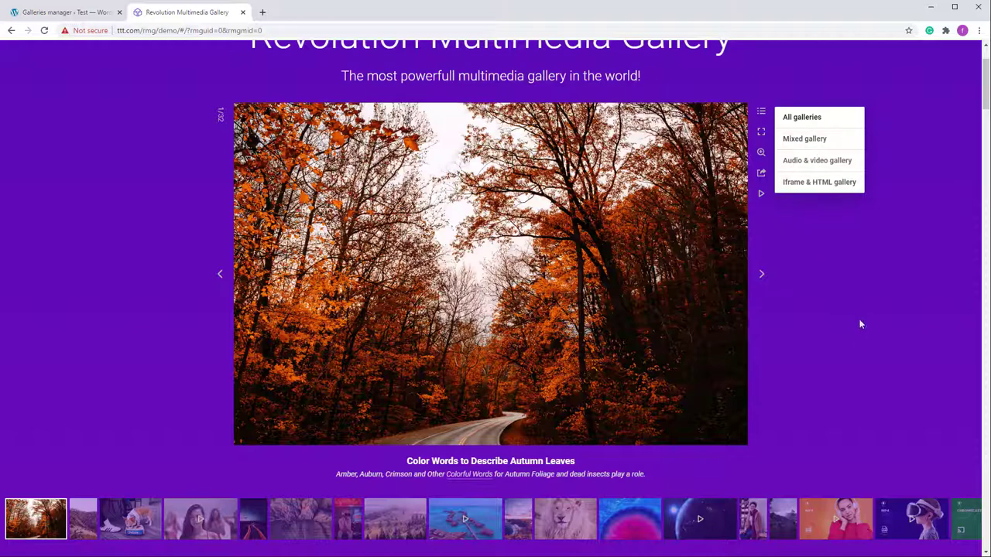
click(78, 12)
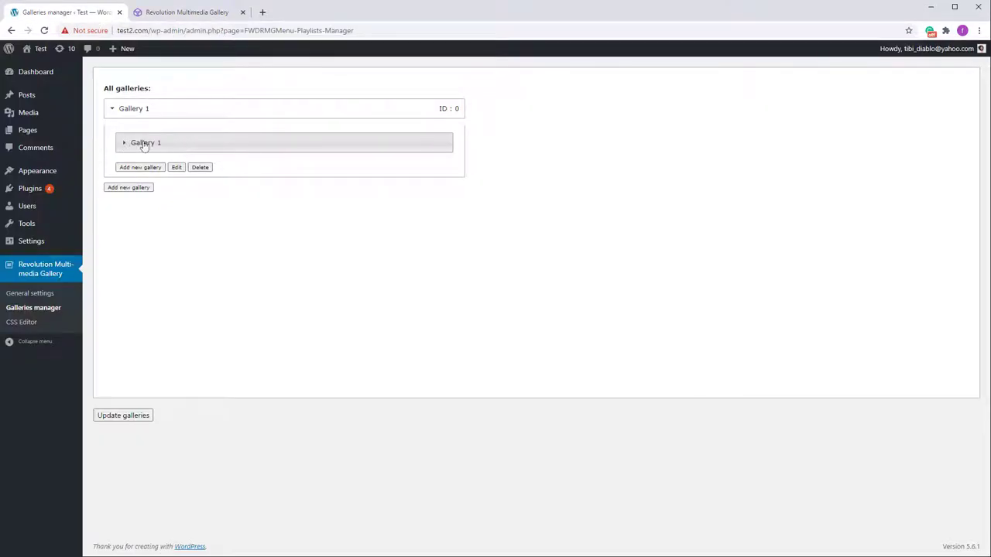
Step: Start a new item in the inner Gallery 1 with the name 'Image'
click(199, 143)
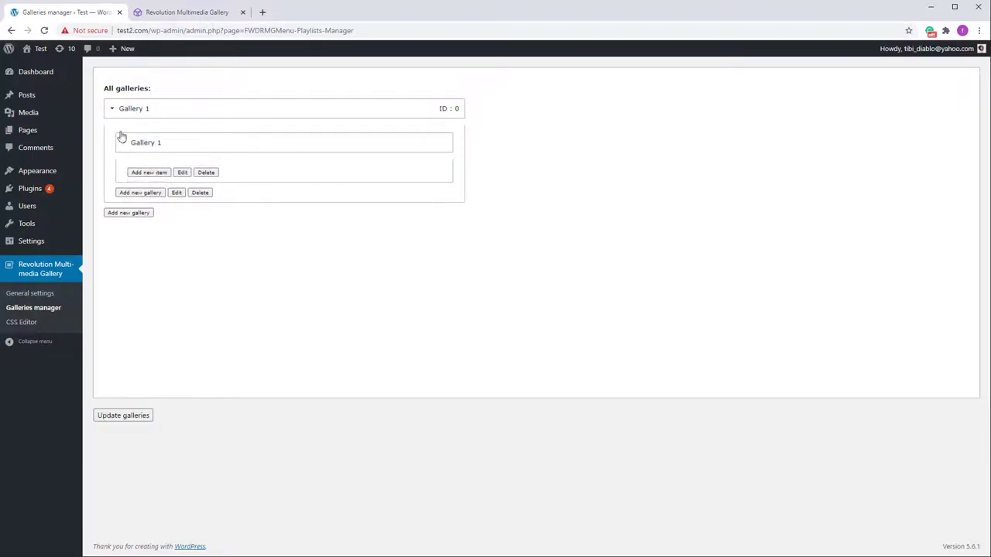
click(149, 173)
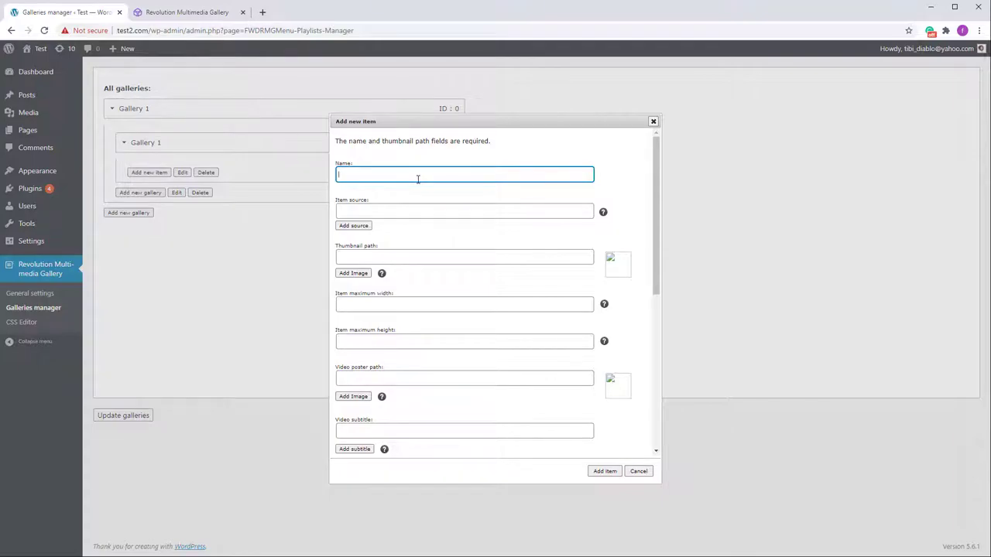
text(Image)
drag(384, 176, 329, 178)
Step: Check the Item source suggestions and help tooltip, then switch to the demo page
scroll(482, 188, down, 1)
click(376, 158)
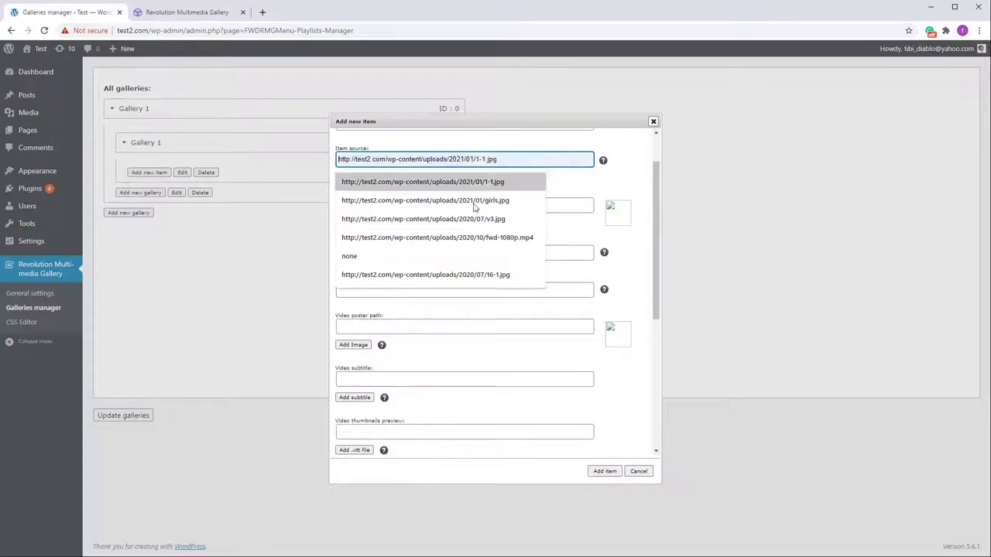
click(598, 185)
mouse_move(604, 162)
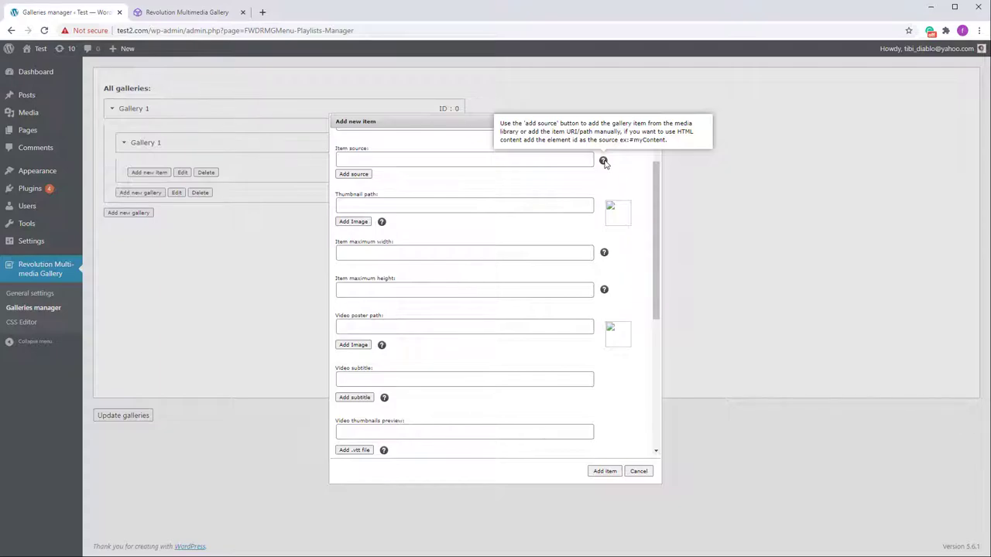
scroll(560, 199, up, 2)
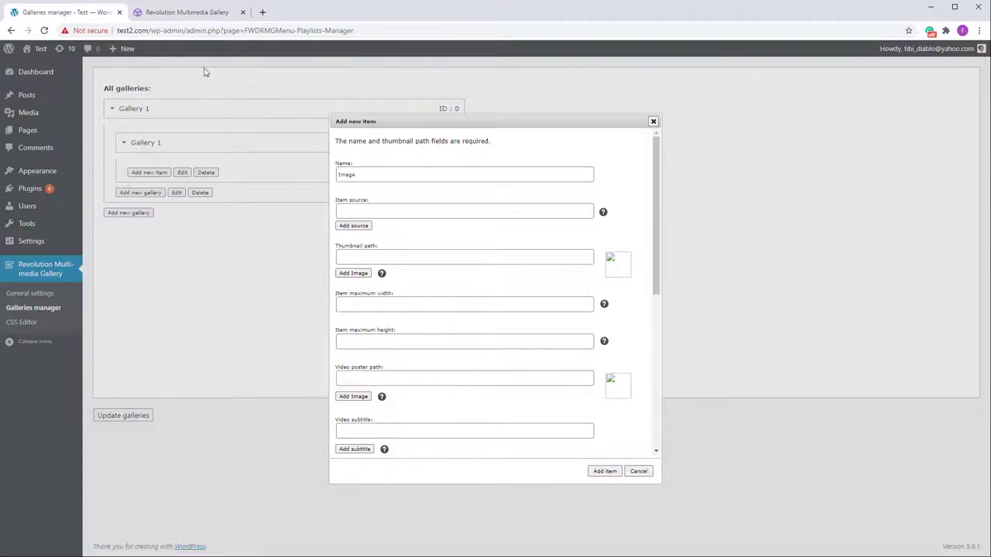
click(184, 14)
Step: Scroll through the demo thumbnails and return to the unfinished Image item form
scroll(36, 510, down, 1)
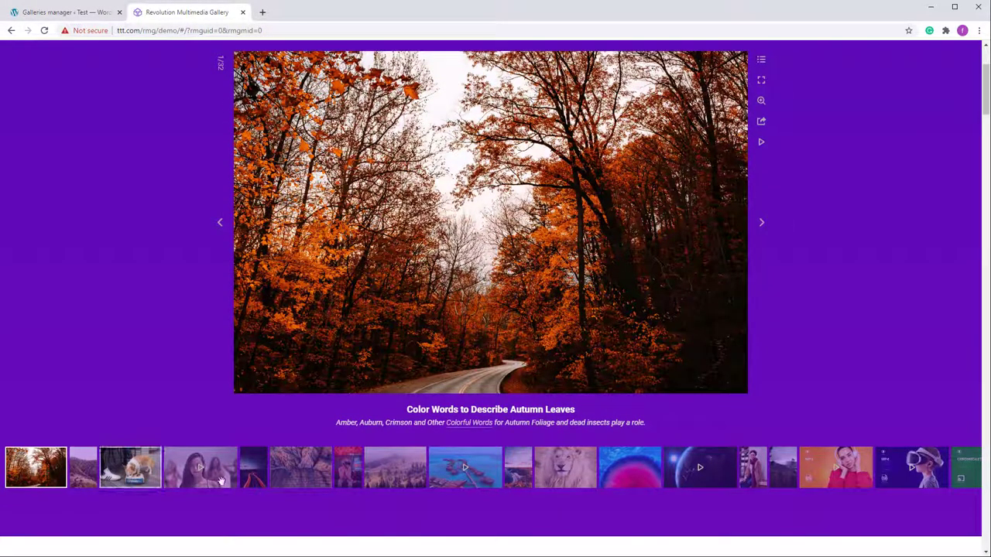
click(55, 13)
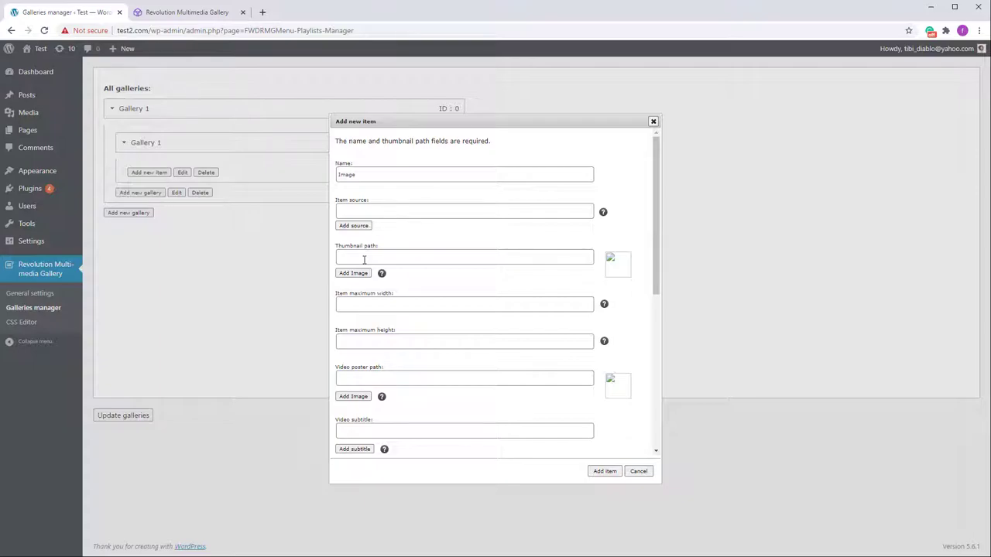
click(194, 12)
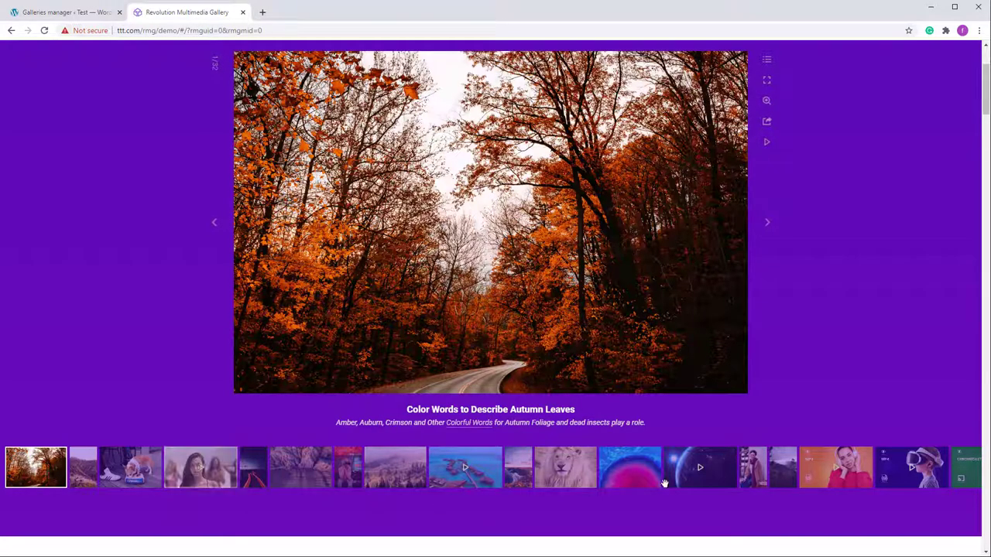
click(57, 14)
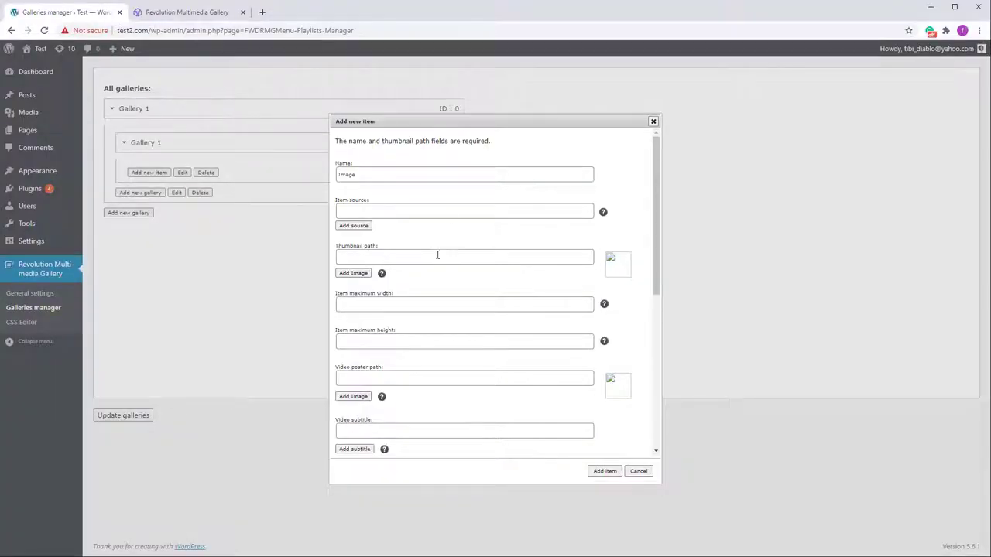
scroll(453, 245, down, 2)
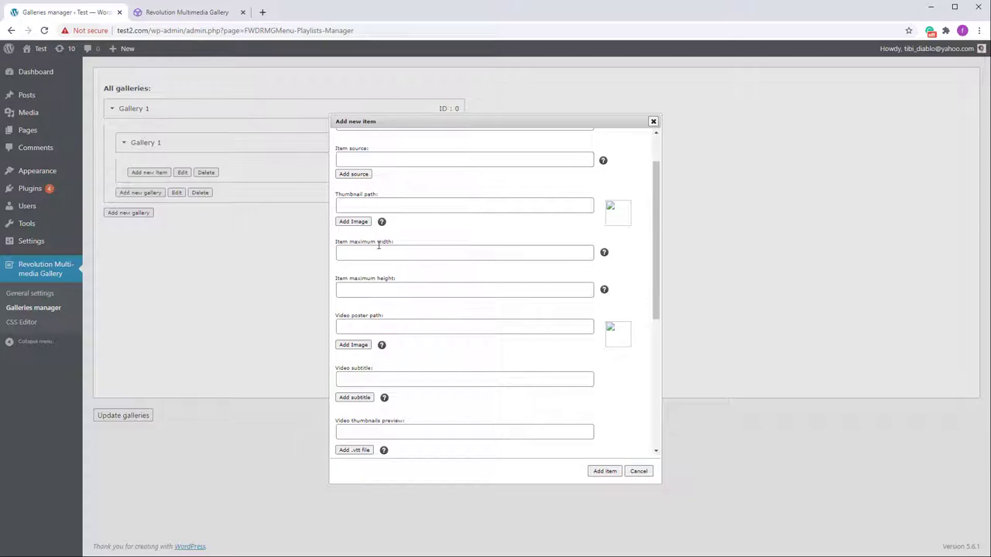
Step: Show the 'Easy Video Player Included' water-villa video in the demo, then return to WordPress
click(164, 14)
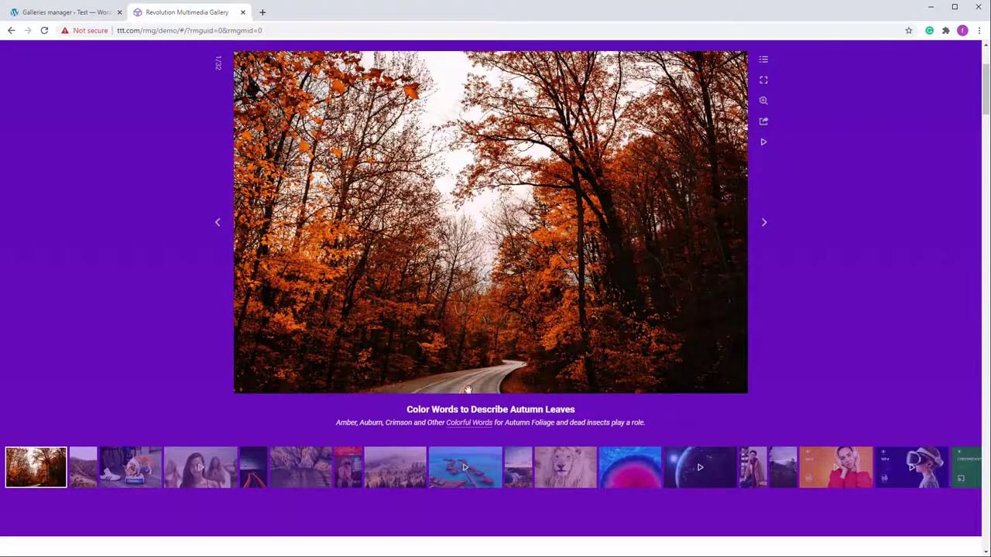
click(473, 467)
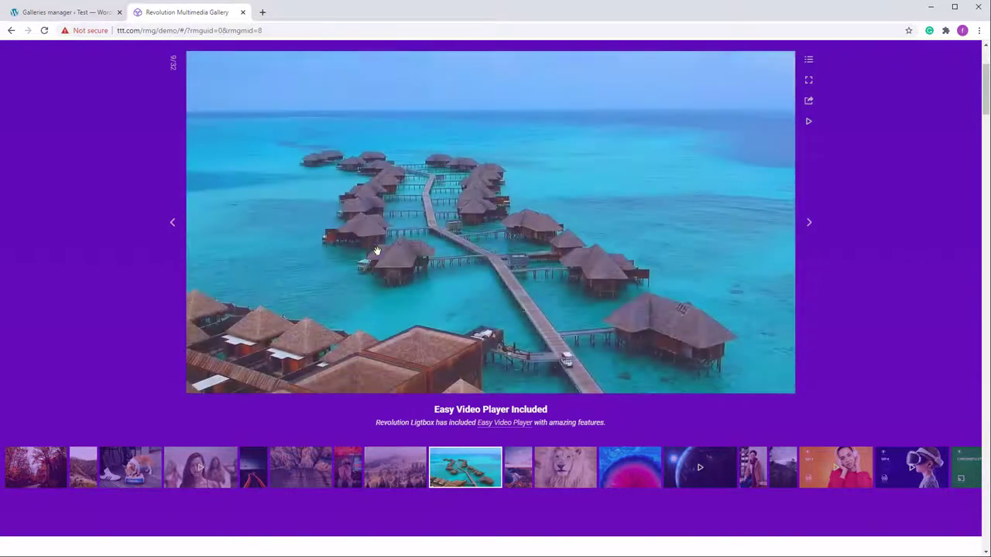
scroll(306, 231, up, 1)
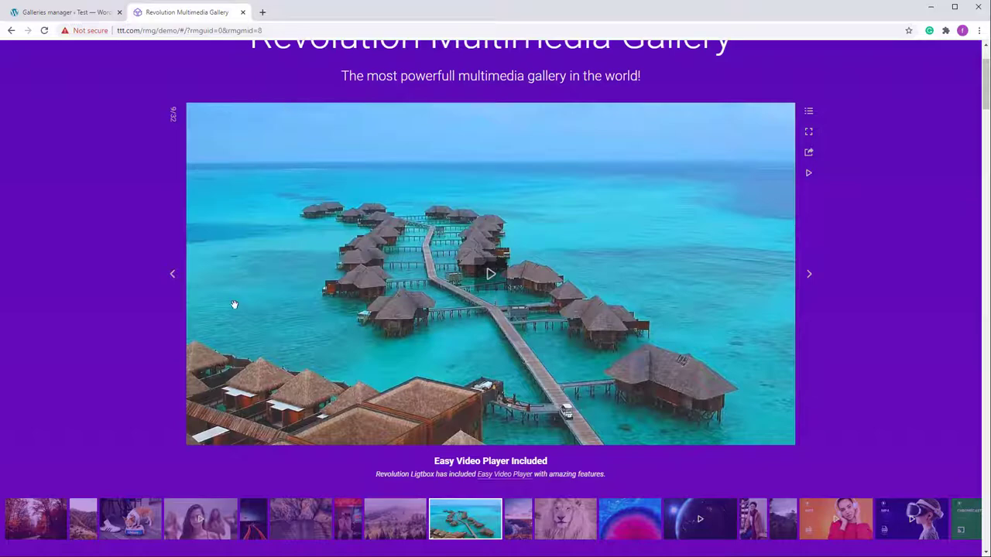
click(92, 14)
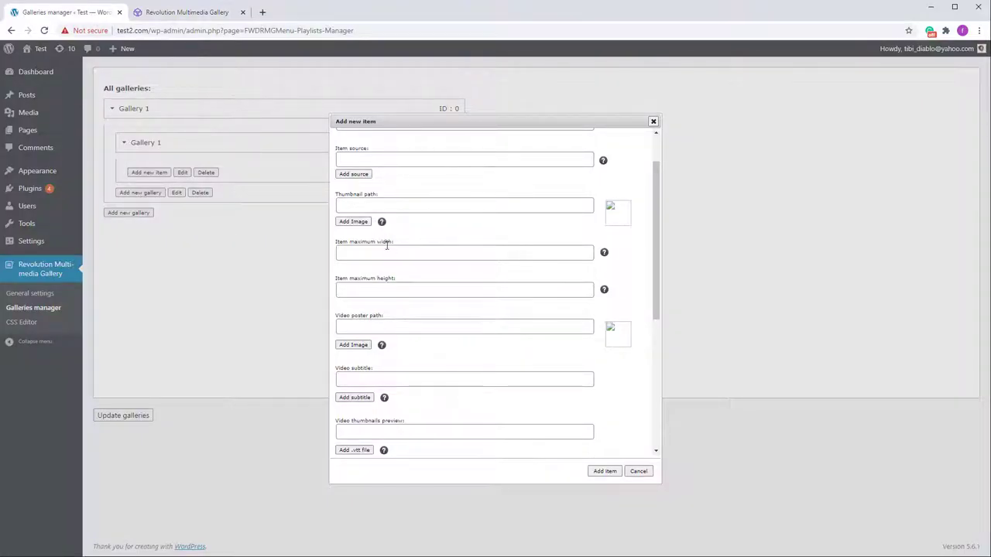
Step: Discard the unfinished item and open General settings in a new tab moved to the front
click(653, 122)
right_click(51, 299)
click(101, 306)
click(158, 14)
drag(157, 14, 78, 14)
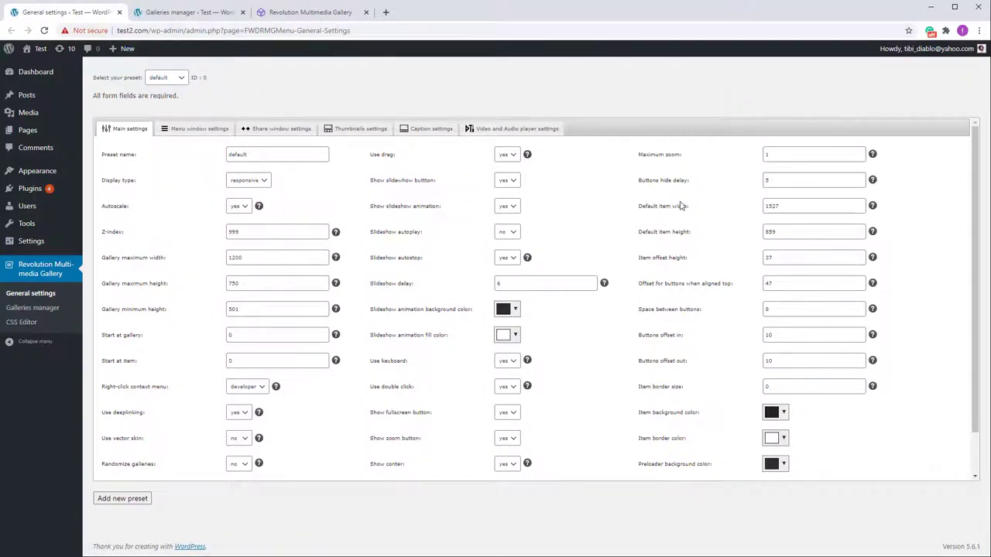
Step: Check the default item width 1527 and default item height 859
drag(693, 208, 642, 208)
drag(692, 232, 638, 233)
click(681, 236)
click(787, 206)
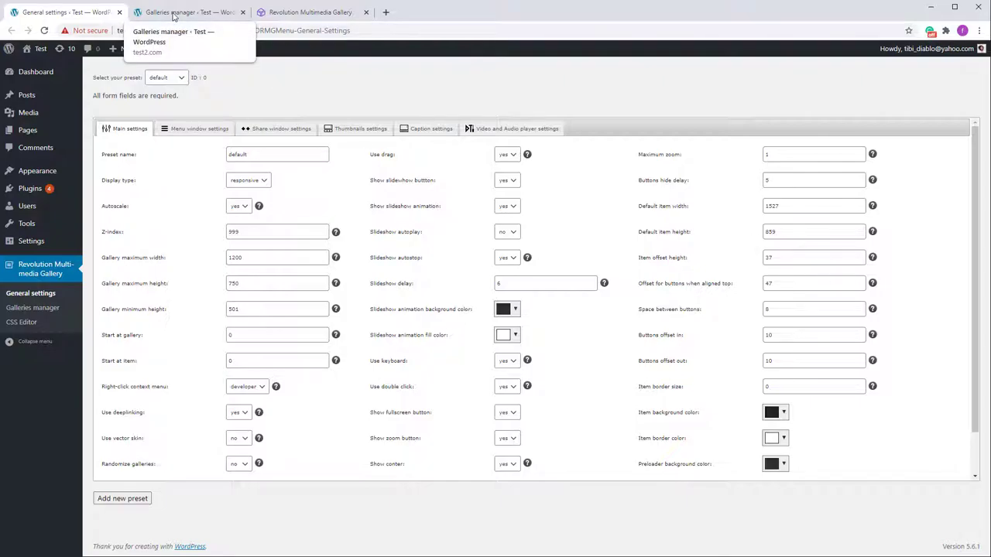
click(174, 14)
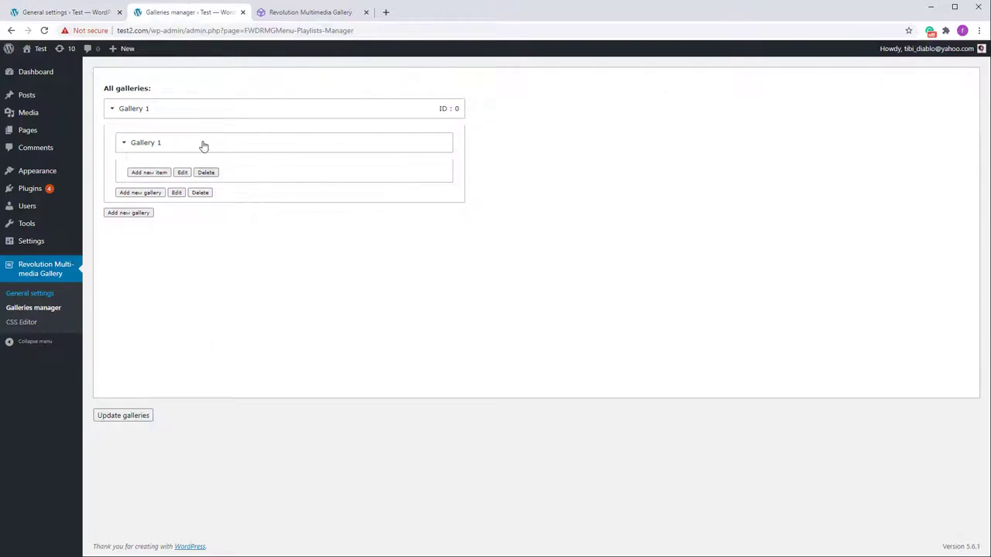
click(282, 13)
click(189, 12)
click(148, 172)
scroll(495, 292, up, 1)
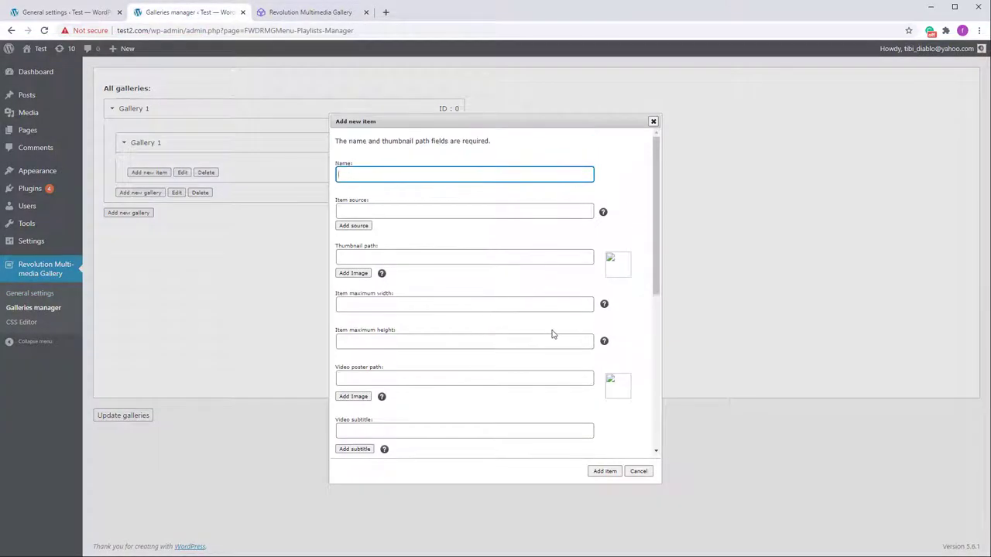
click(422, 342)
click(417, 307)
click(450, 338)
click(495, 282)
scroll(495, 283, down, 3)
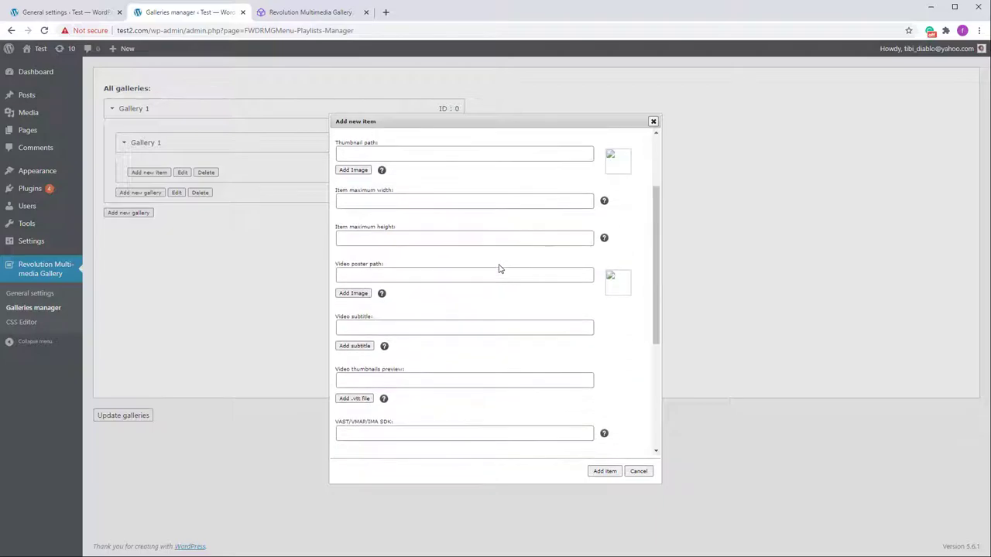
click(358, 298)
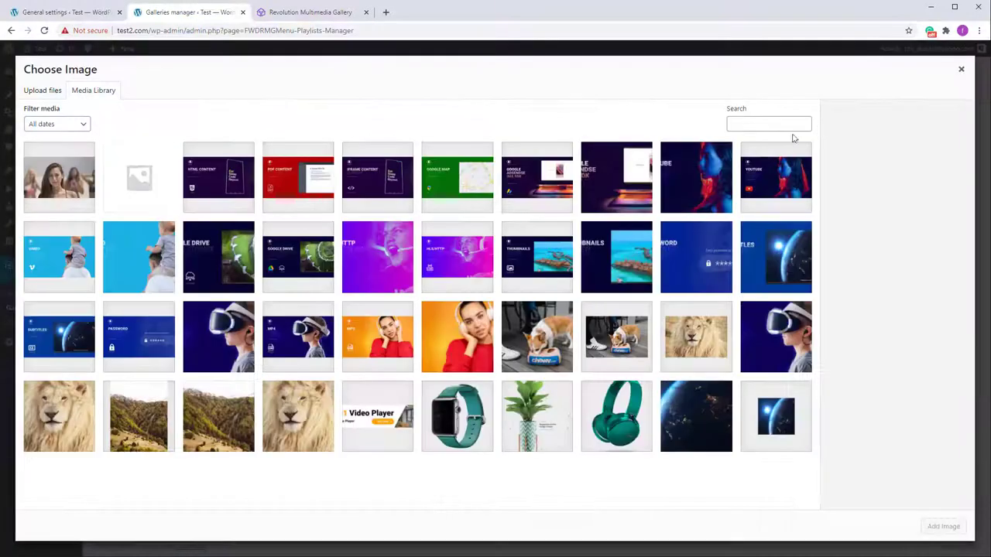
click(960, 69)
scroll(493, 272, up, 3)
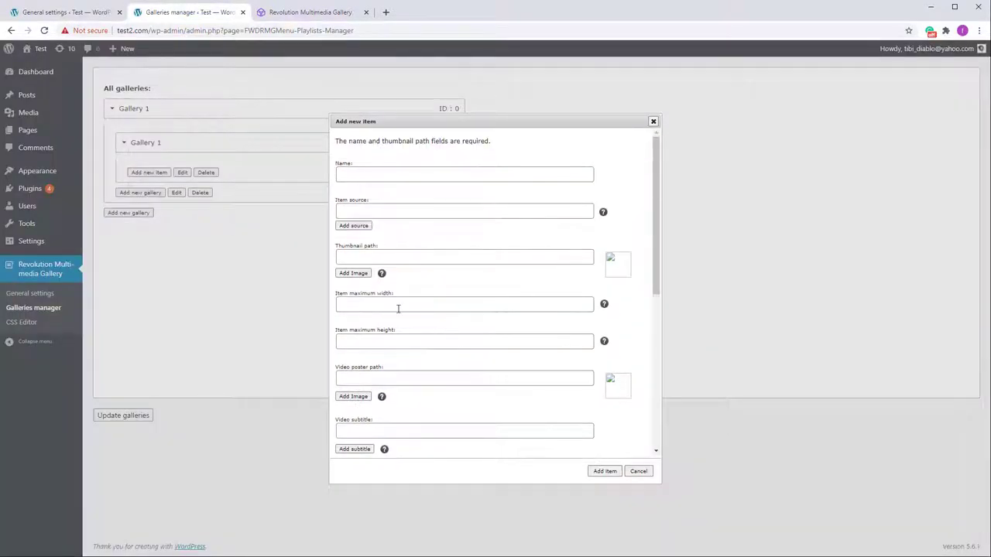
click(382, 260)
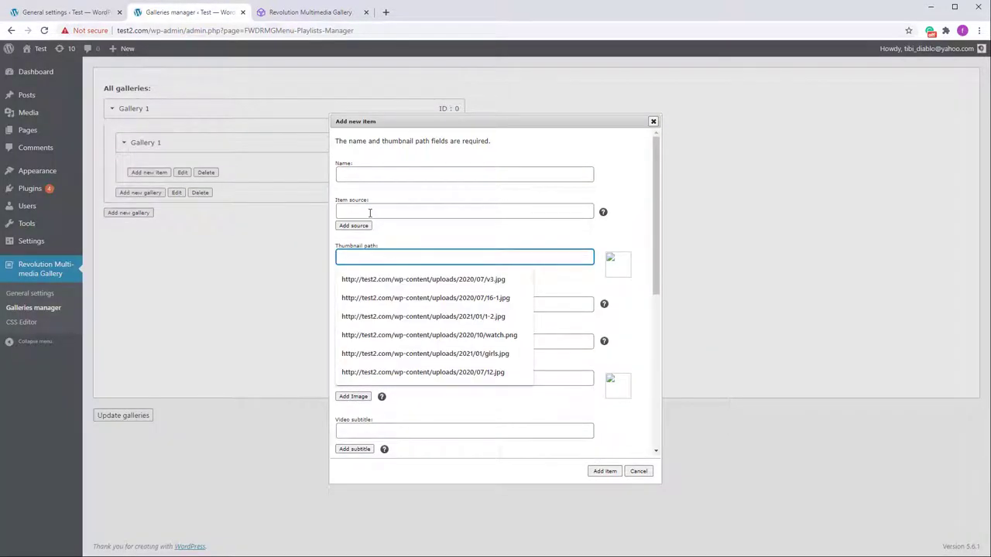
click(370, 213)
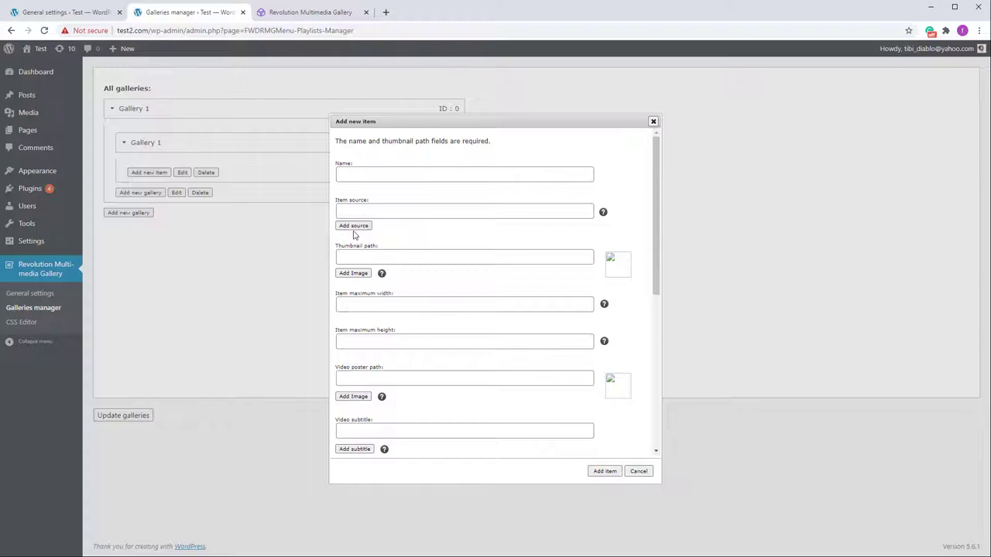
click(354, 228)
key(Escape)
click(405, 210)
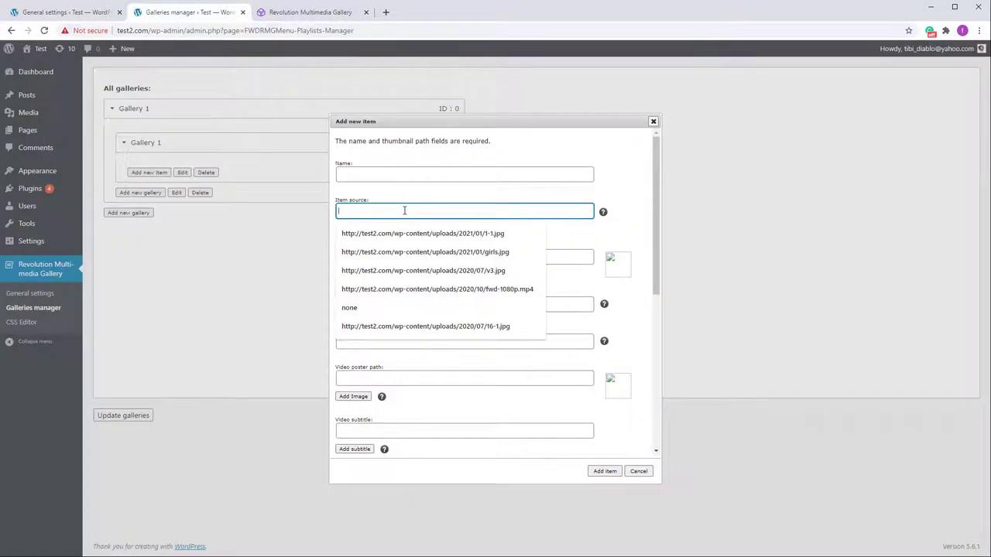
click(515, 288)
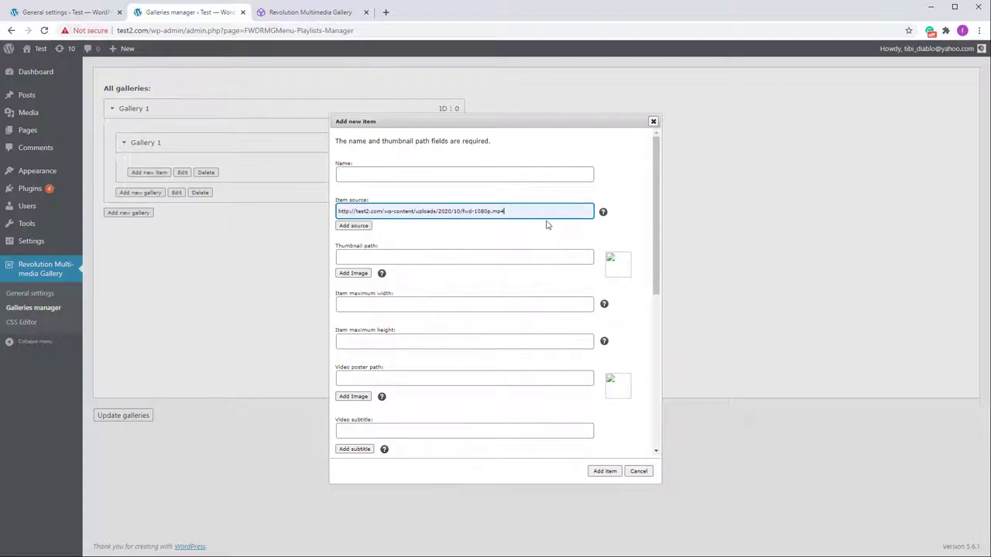
key(ctrl+a)
key(BackSpace)
click(522, 236)
scroll(525, 236, down, 2)
scroll(524, 237, down, 1)
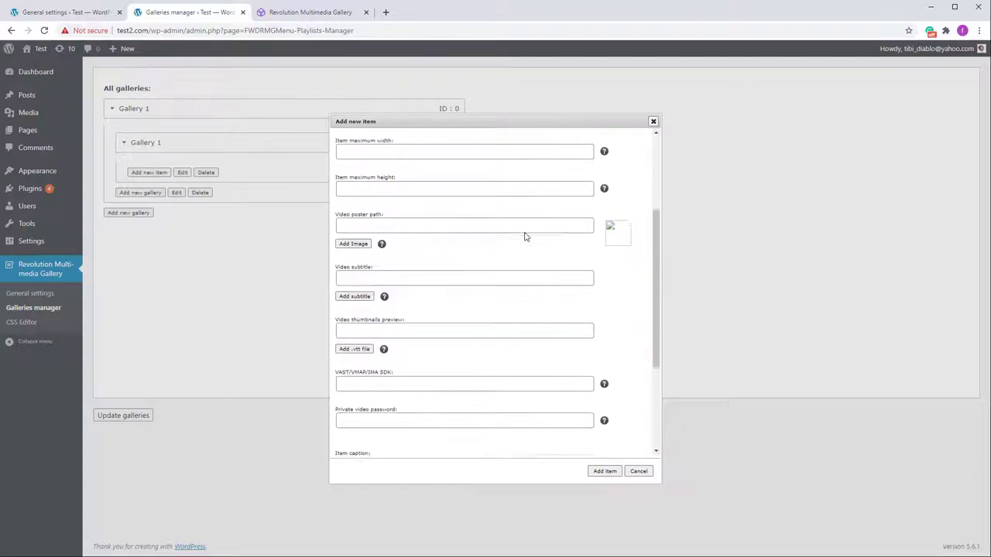
click(390, 277)
click(468, 257)
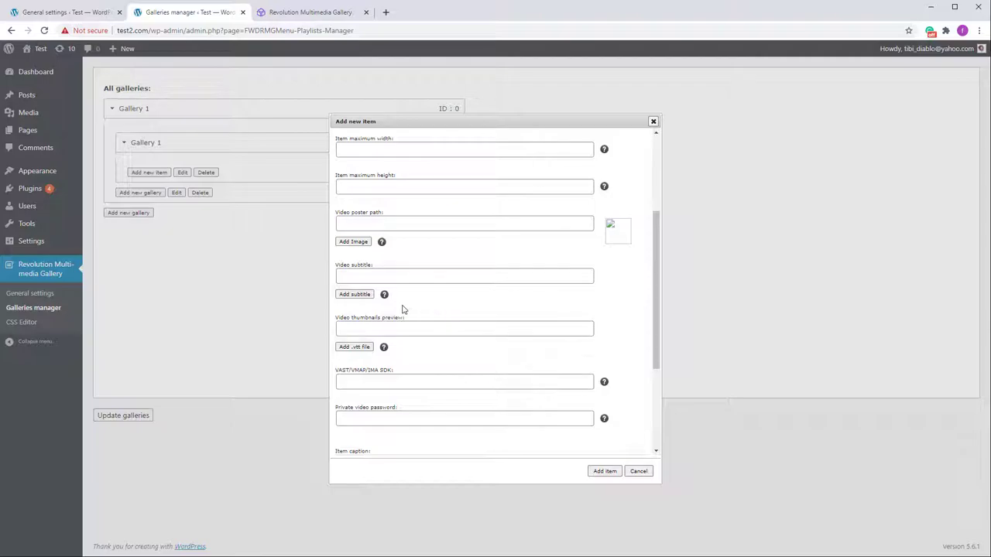
mouse_move(388, 302)
scroll(484, 290, down, 1)
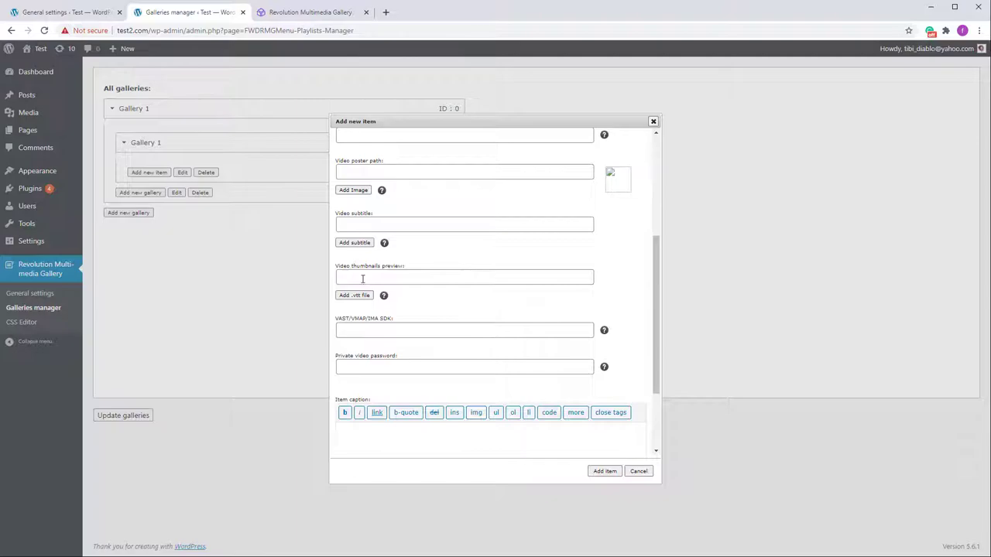
Step: Play and pause the Audio & video gallery's Thumbnails Preview video in the demo, then return
click(272, 13)
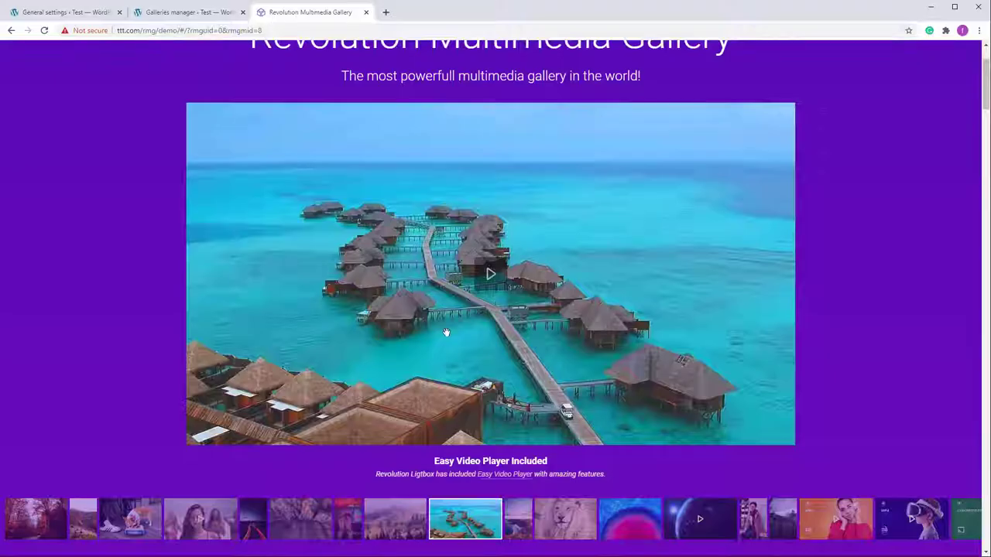
click(809, 115)
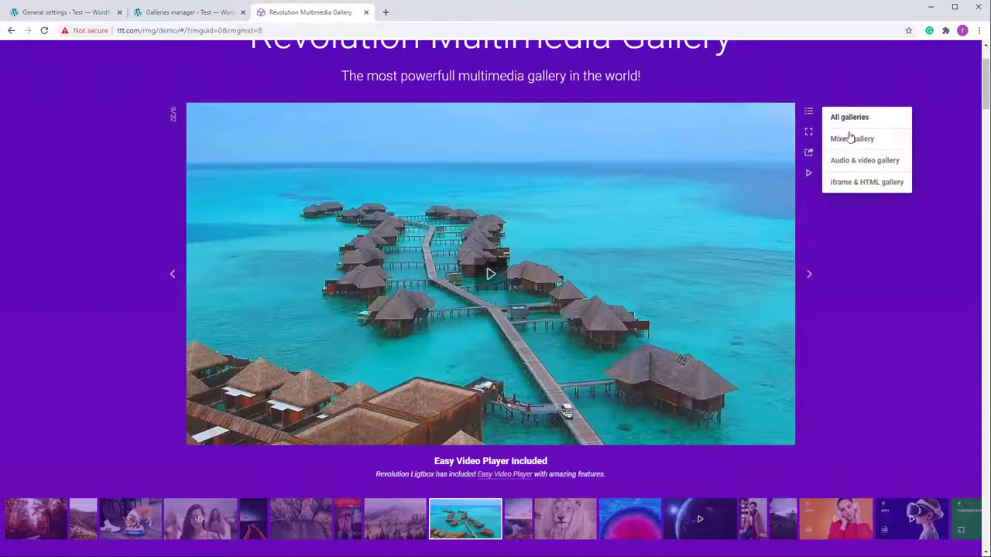
click(836, 164)
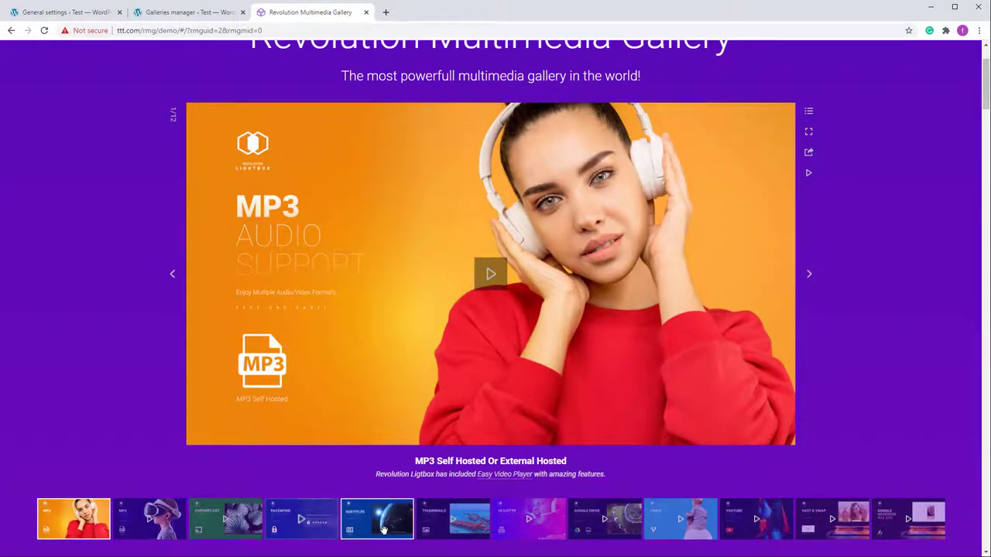
click(450, 527)
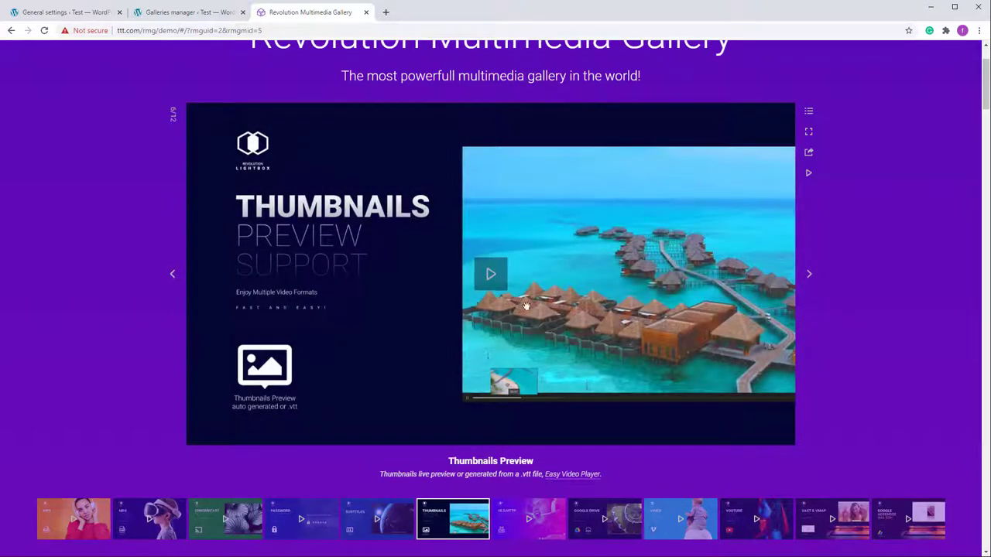
click(490, 270)
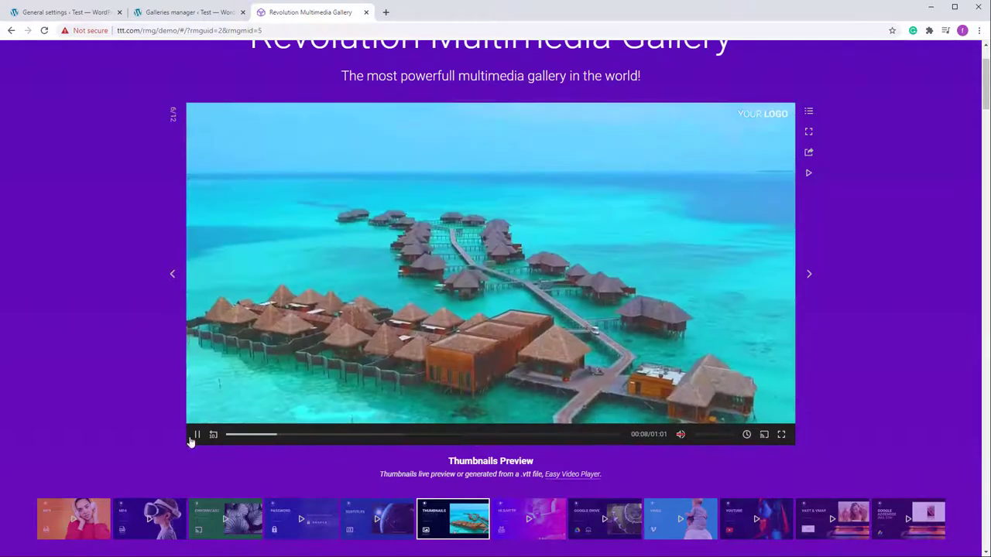
click(198, 435)
click(145, 14)
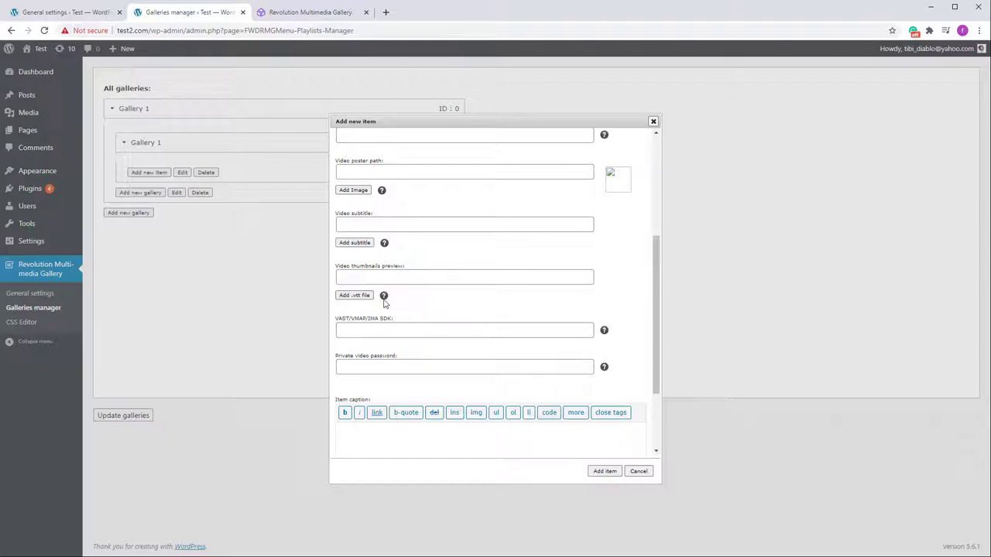
Step: Fill the Video thumbnails preview field with 'auto' from the autofill list
mouse_move(382, 298)
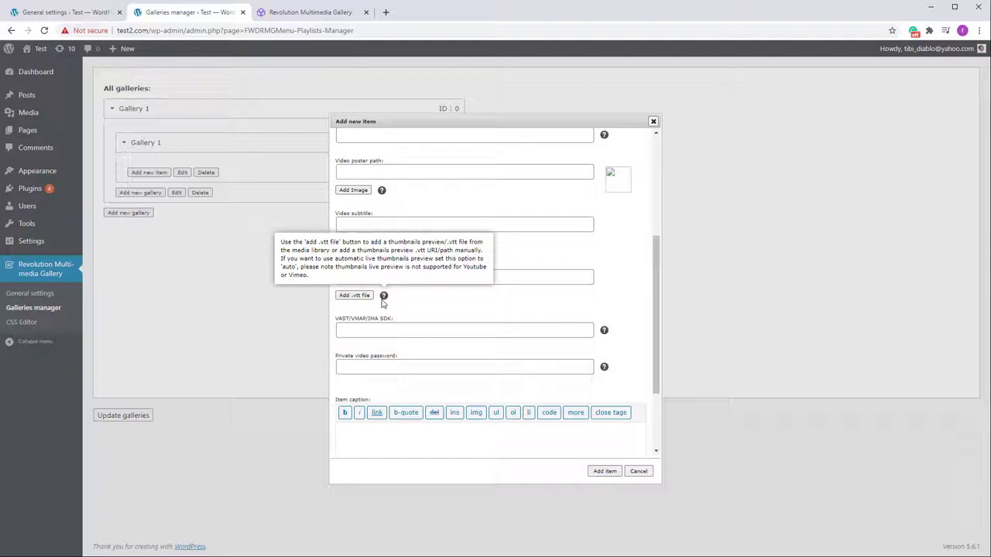
click(439, 278)
click(411, 301)
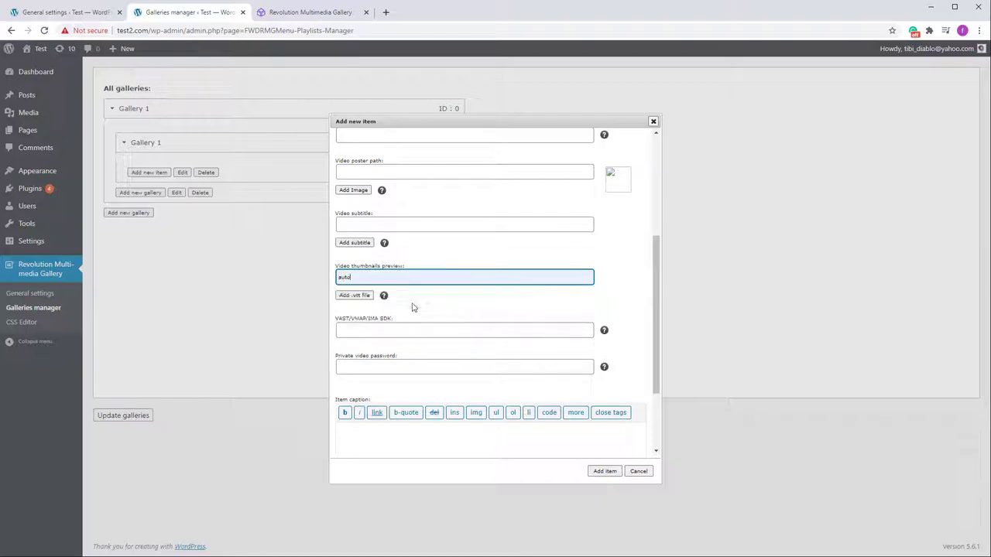
mouse_move(384, 297)
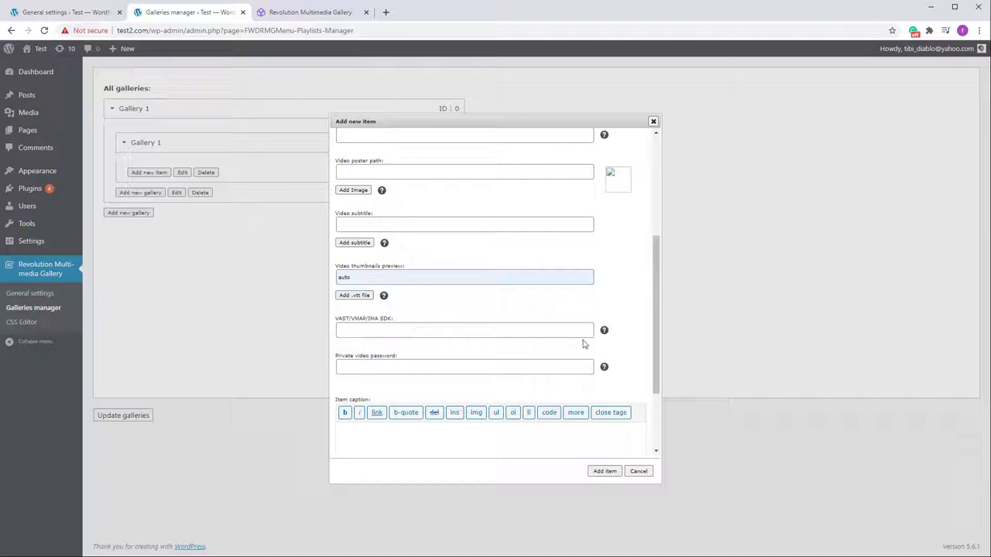
click(388, 329)
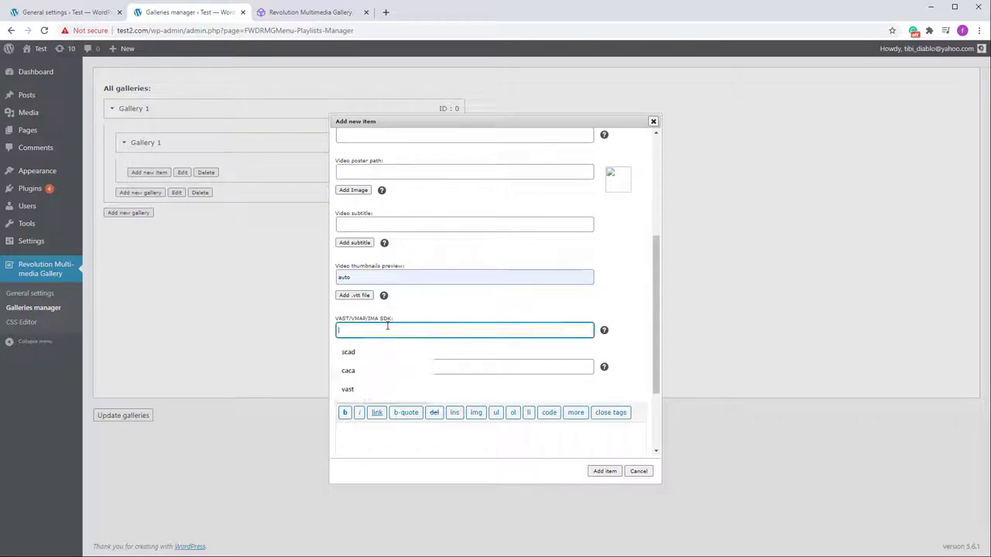
click(468, 308)
click(390, 365)
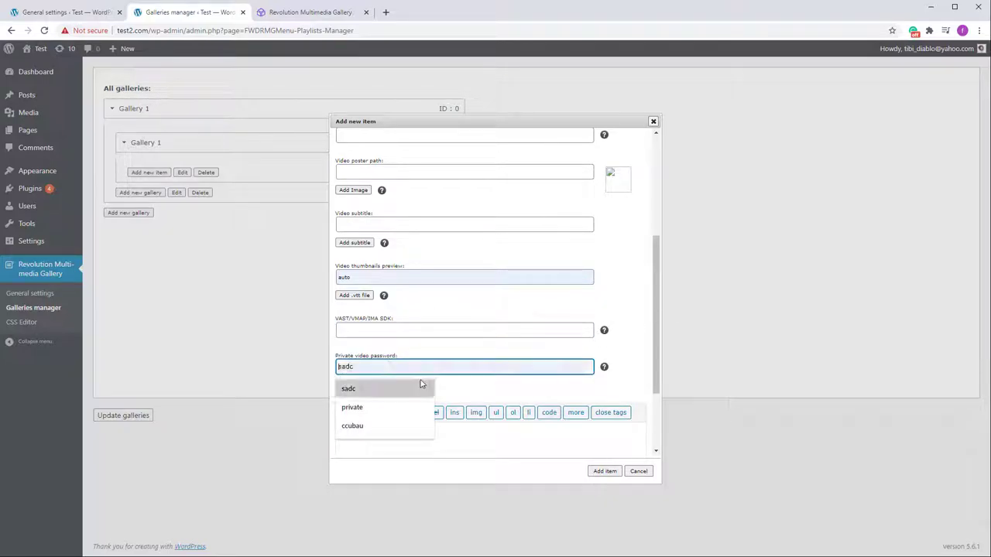
key(Escape)
click(438, 349)
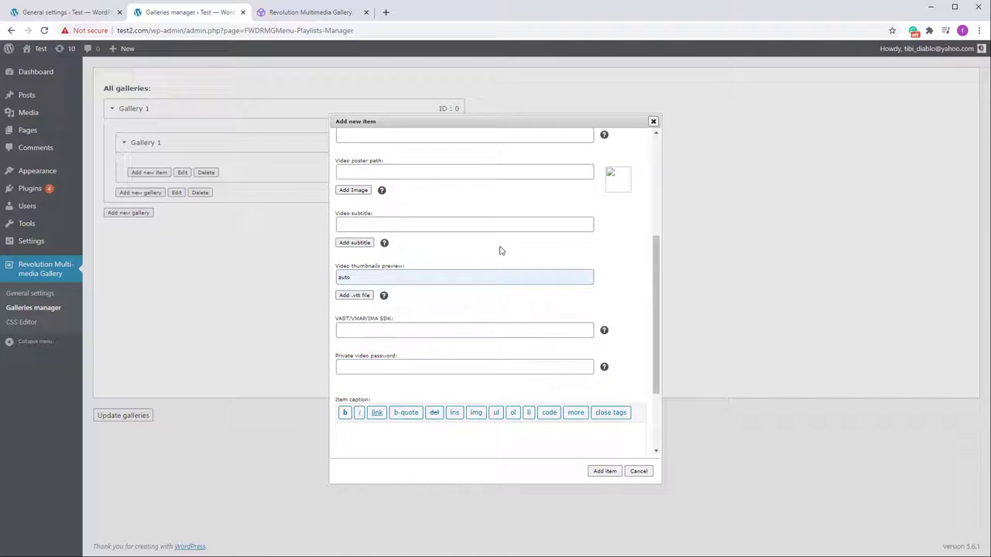
scroll(540, 222, down, 3)
click(389, 341)
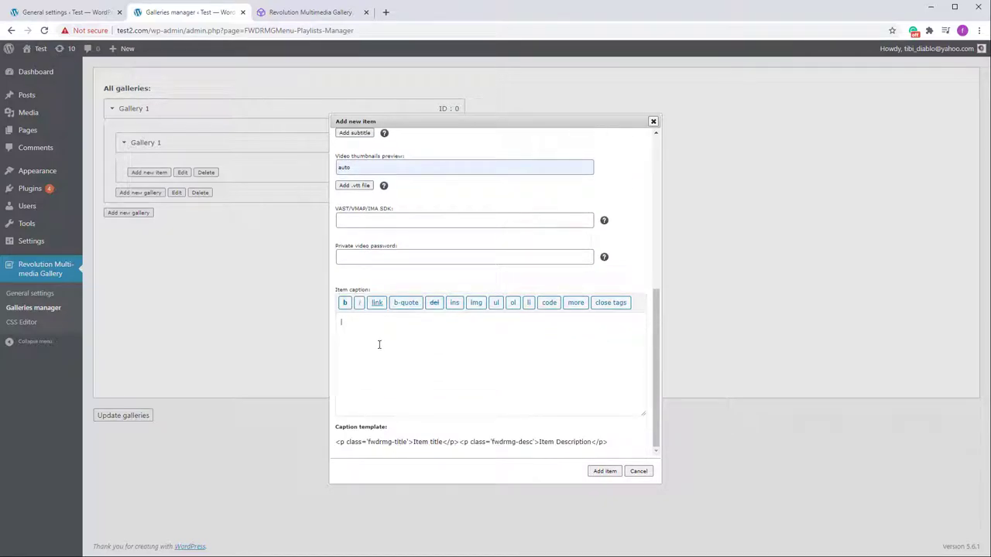
click(281, 13)
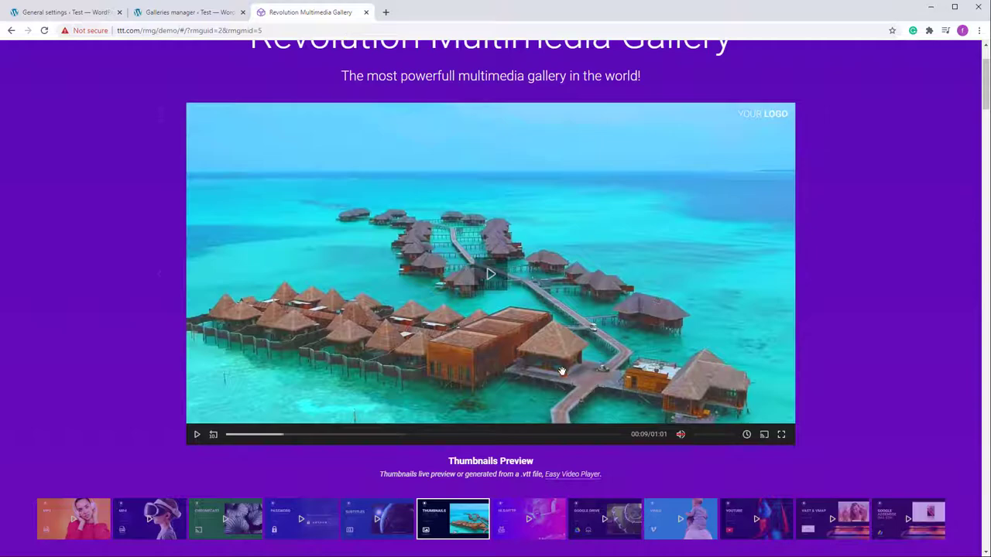
click(198, 14)
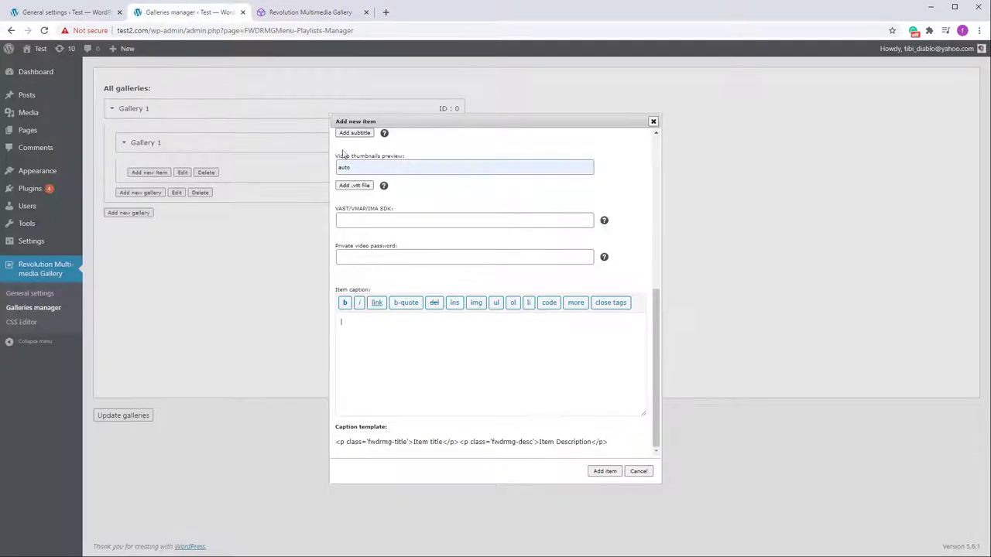
scroll(646, 395, up, 5)
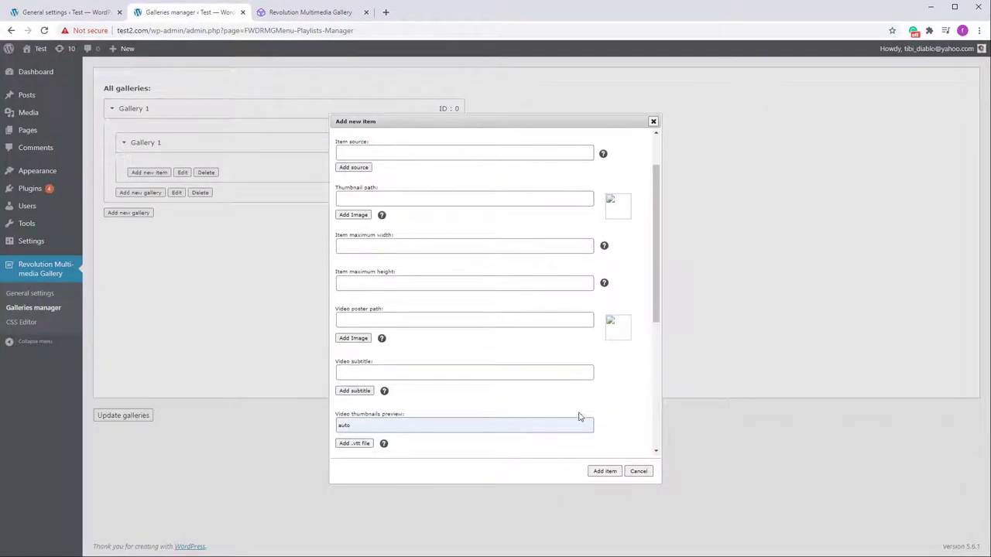
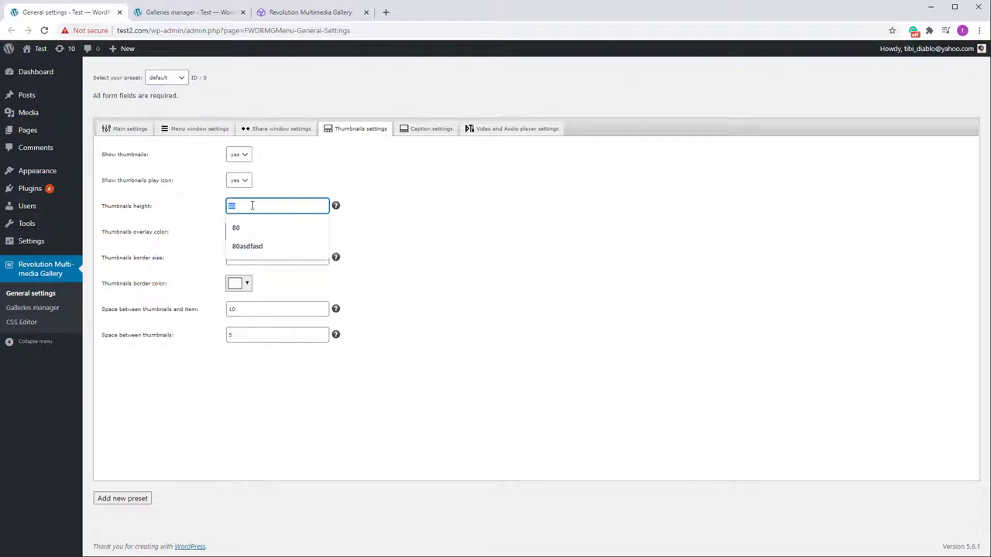
Step: Select the Thumbnails height value 80, then switch to the Revolution Multimedia Gallery demo page
click(336, 206)
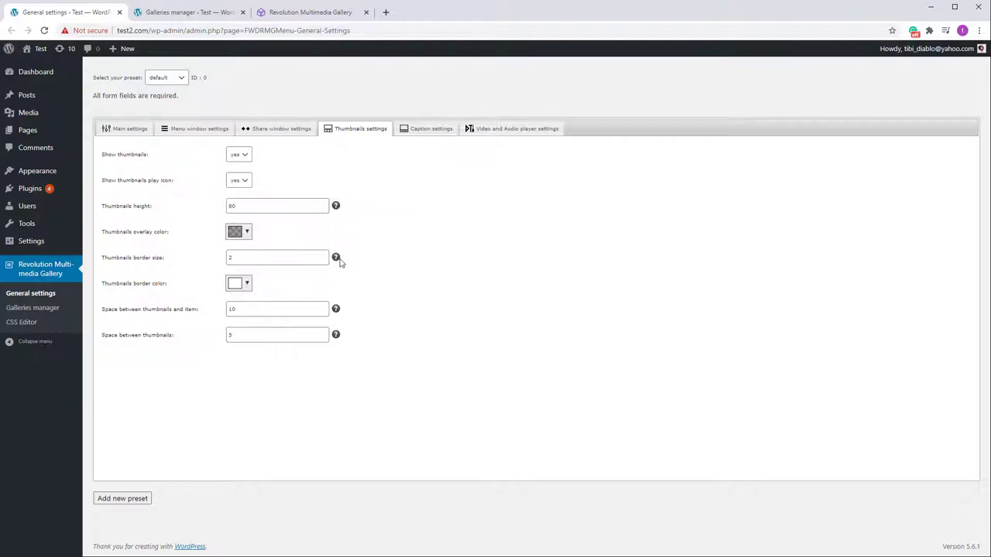
mouse_move(336, 310)
click(289, 205)
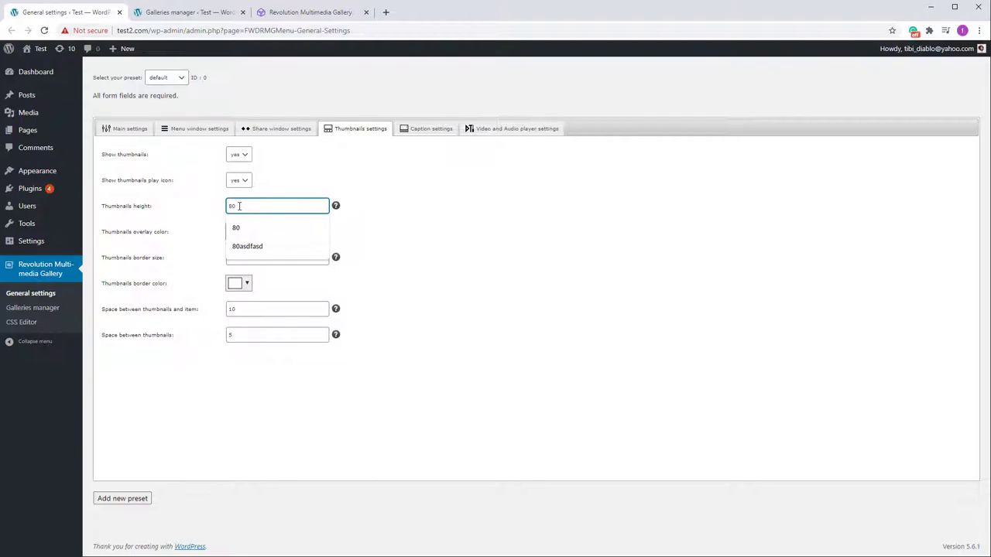
drag(239, 206, 222, 211)
click(290, 14)
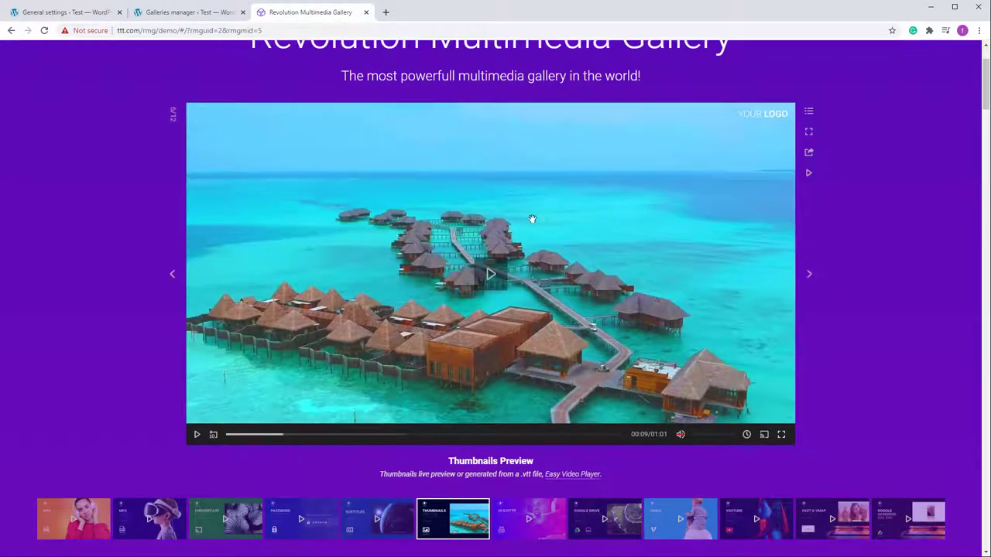
Step: Return to the Galleries manager, where the lion image 1-2.jpg is selected in Choose Image
click(185, 14)
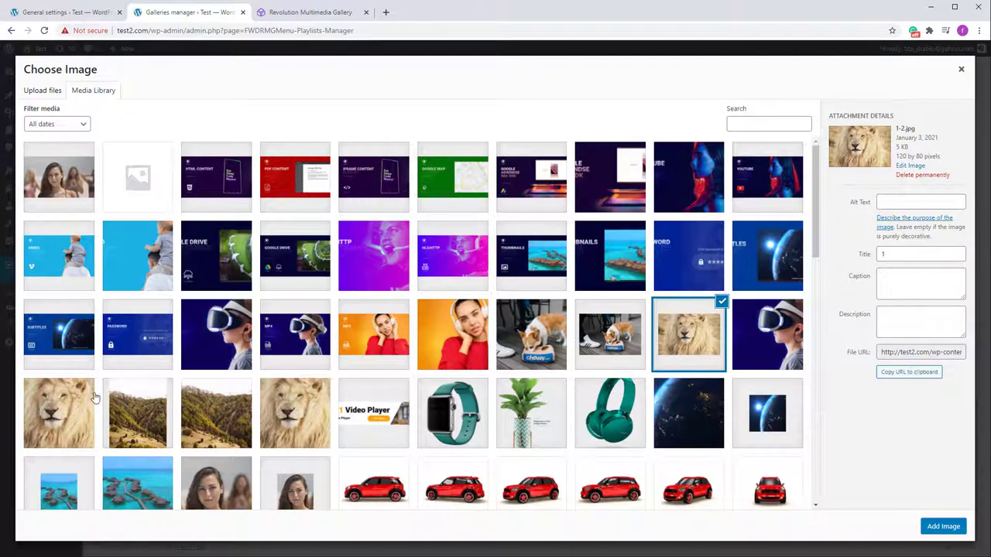
Step: Set the lion picture as the item thumbnail and paste the caption template into Item caption
click(938, 531)
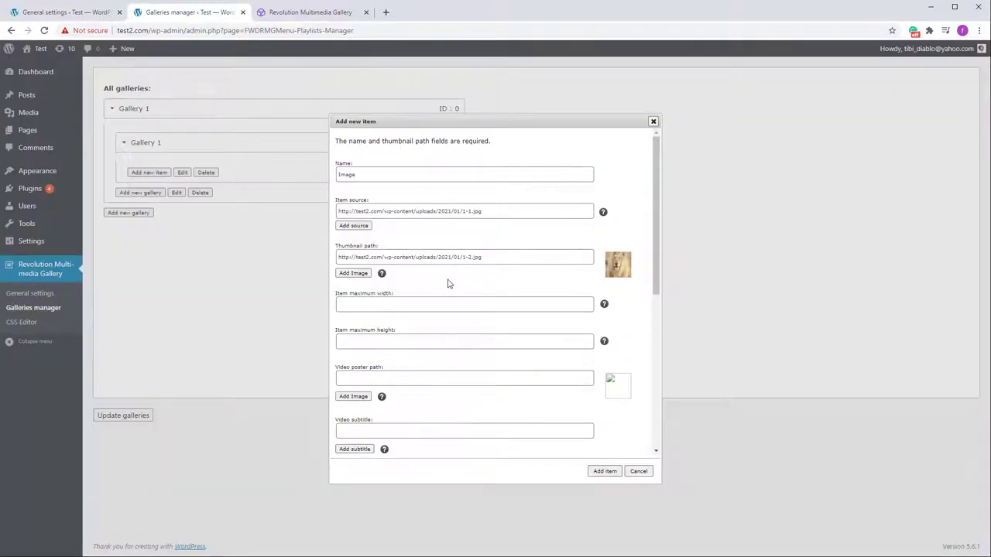
scroll(423, 356, down, 2)
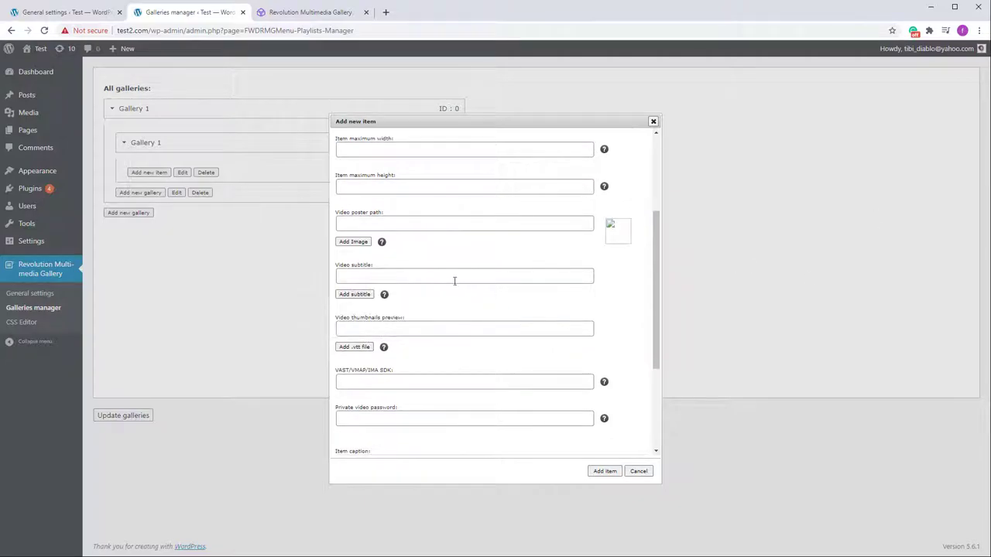
scroll(453, 279, down, 2)
drag(617, 446, 335, 443)
click(372, 331)
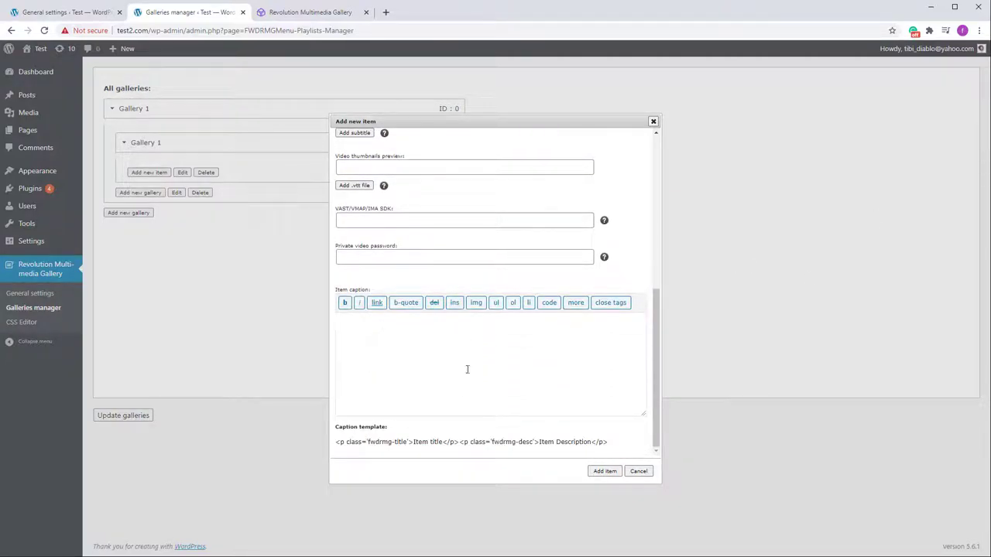
drag(617, 442, 323, 436)
key(ctrl+c)
click(378, 333)
key(ctrl+v)
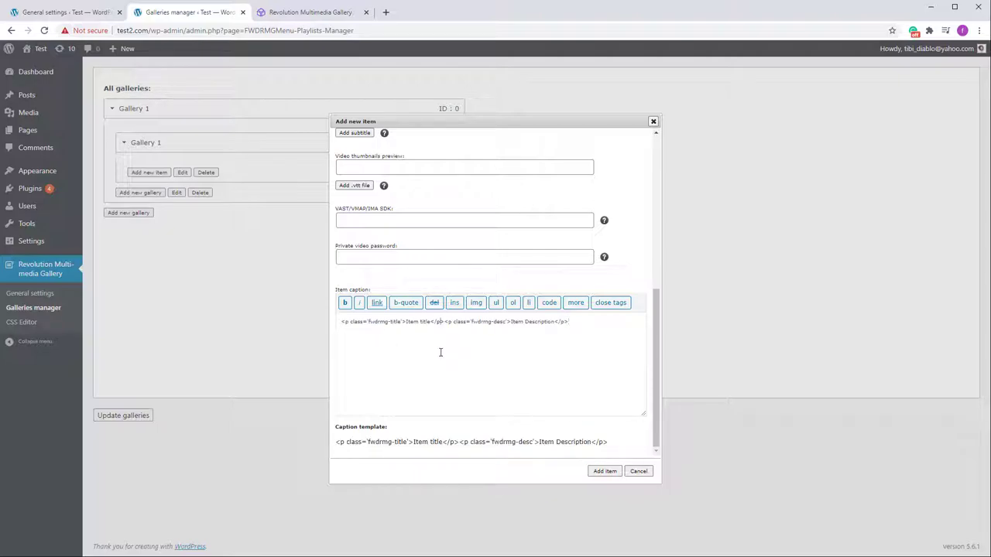
Step: Replace the caption placeholders with 'Image title' and 'Image description'
drag(407, 322, 432, 324)
text(Image ti)
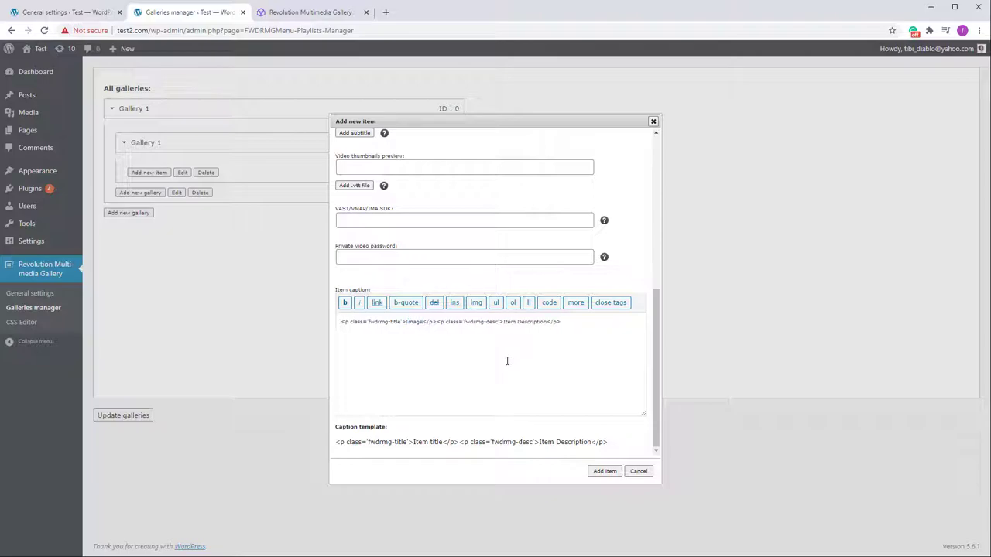
text(tle)
key(Delete)
key(Delete)
key(Delete)
key(Delete)
key(Delete)
key(Delete)
key(Delete)
key(Delete)
key(Delete)
key(Delete)
key(Delete)
key(Delete)
key(Delete)
key(Delete)
text(Image description)
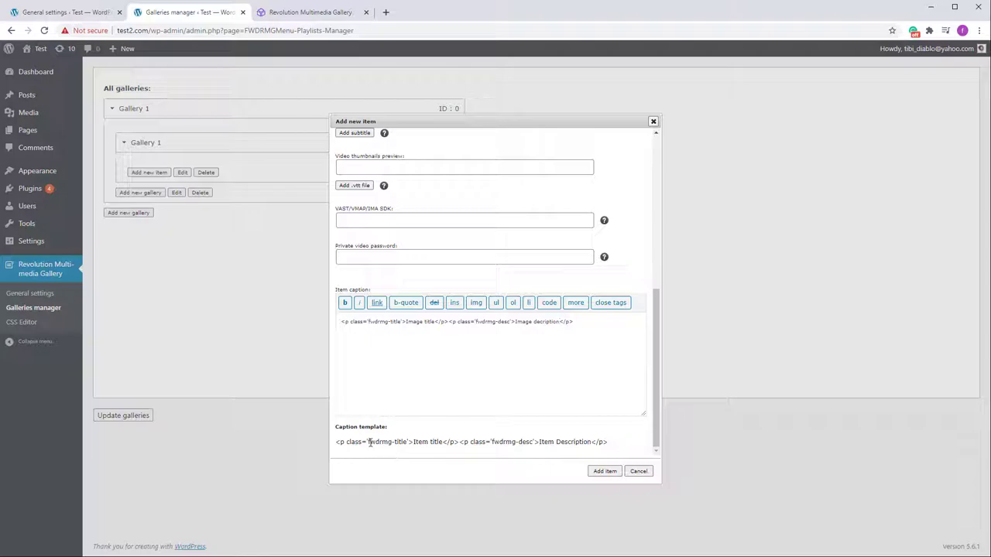
drag(381, 444, 408, 443)
drag(492, 444, 536, 450)
Step: Open the CSS Editor in a new tab and select the fwdrmg-desc class name in the caption
click(68, 14)
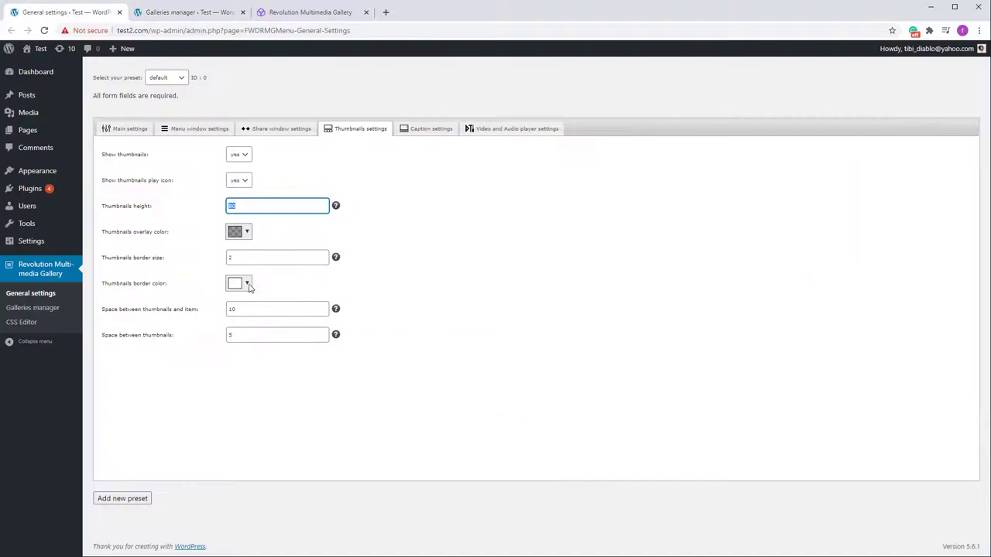
right_click(19, 321)
click(46, 329)
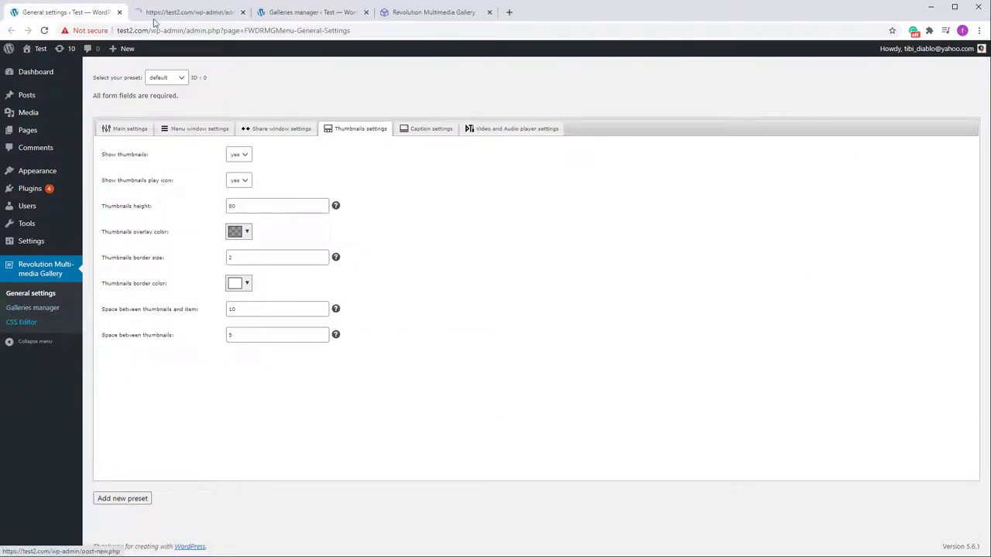
click(216, 12)
click(298, 14)
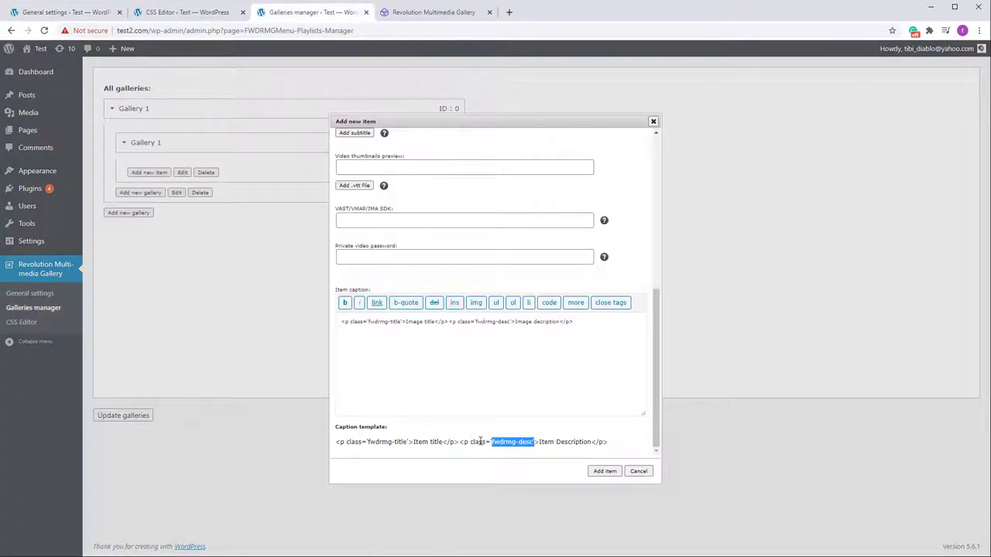
click(504, 442)
drag(493, 442, 533, 442)
Step: Search the CSS Editor for fwdrmg-desc and compare it with the gallery demo page
click(185, 13)
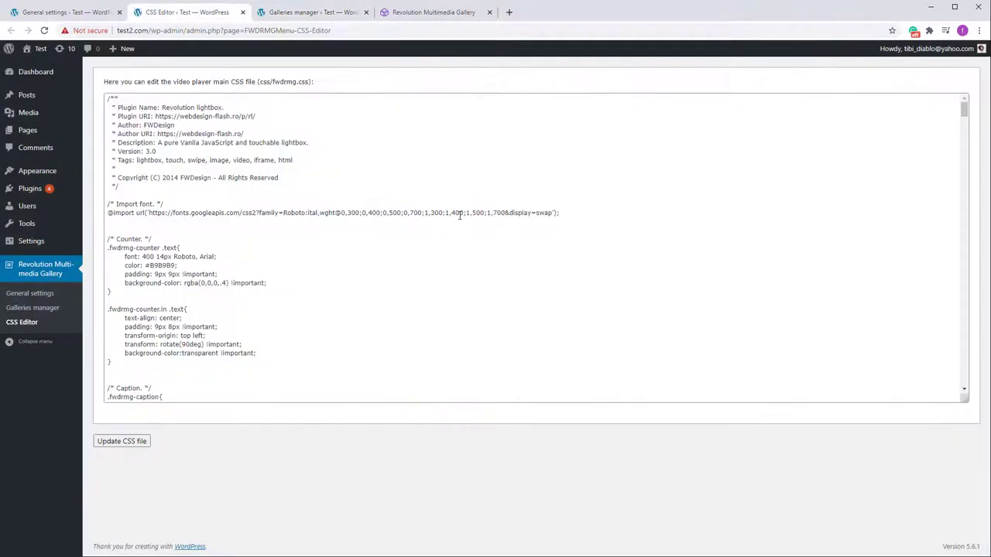
key(ctrl+f)
key(ctrl+v)
scroll(144, 205, down, 2)
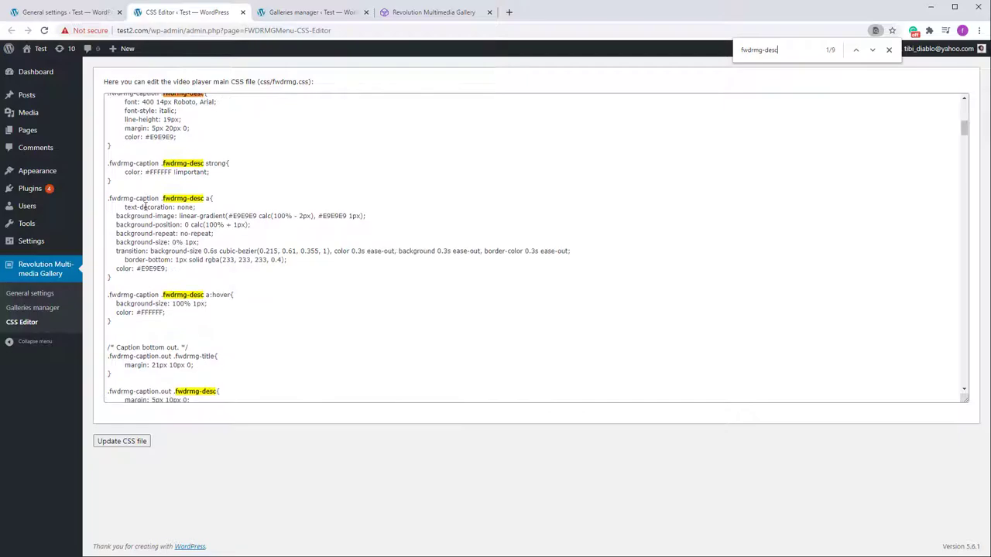
scroll(145, 206, down, 4)
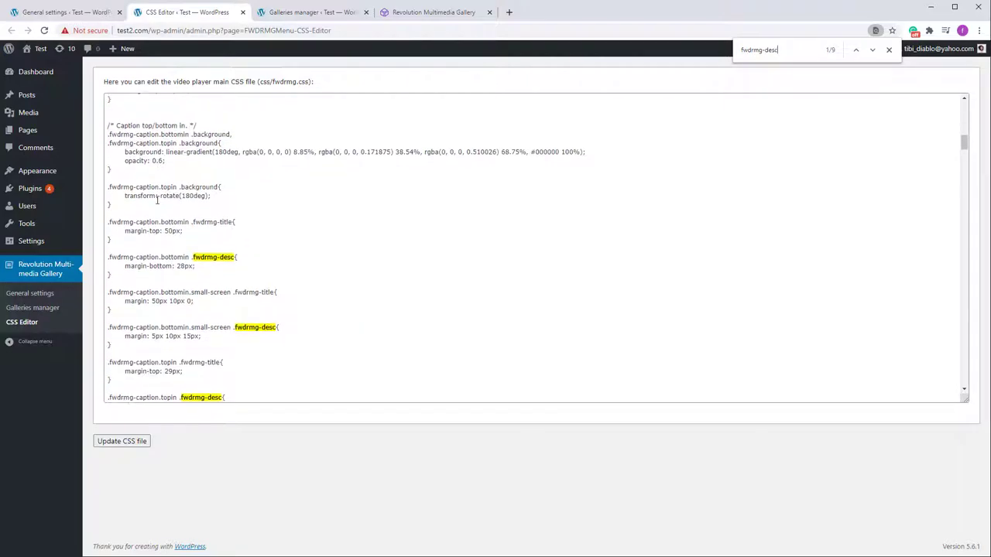
scroll(157, 200, down, 1)
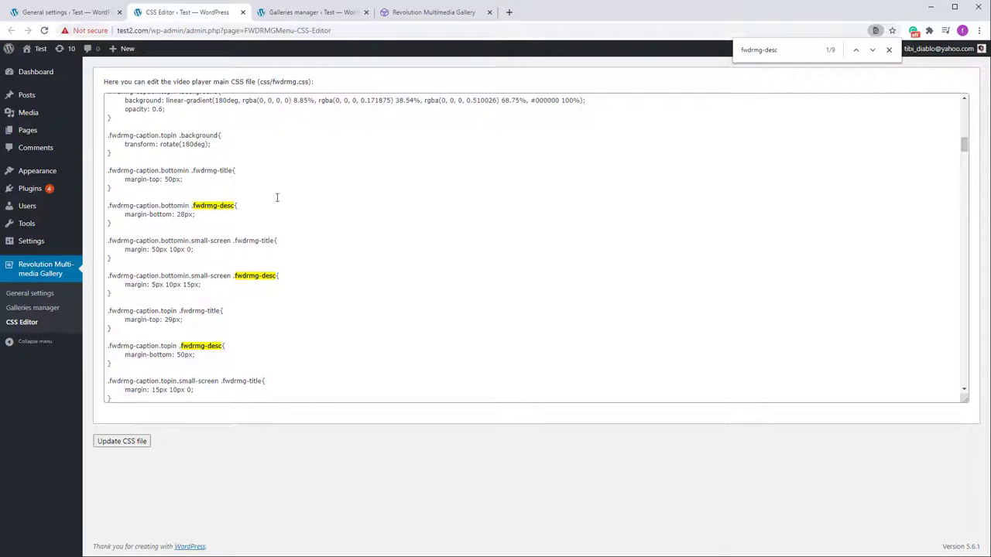
click(418, 14)
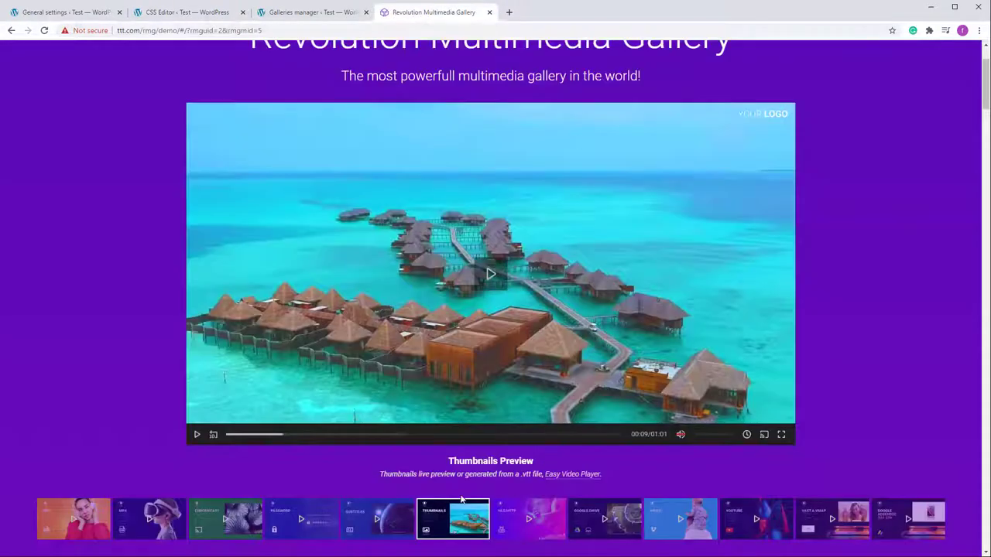
mouse_move(487, 159)
click(183, 13)
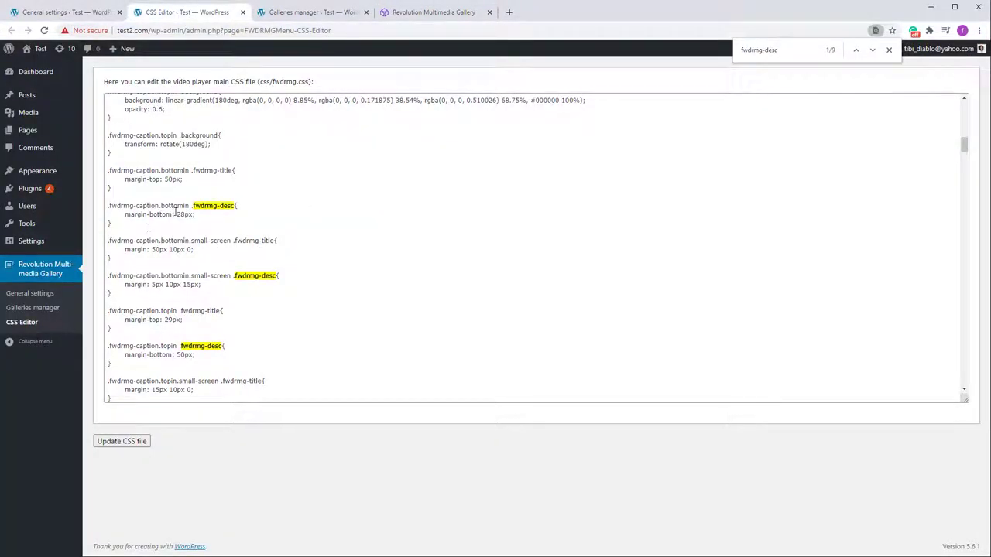
Step: Review the fwdrmg-desc caption rules, unindenting the text-decoration: none line
click(176, 214)
scroll(245, 303, down, 1)
scroll(170, 309, up, 2)
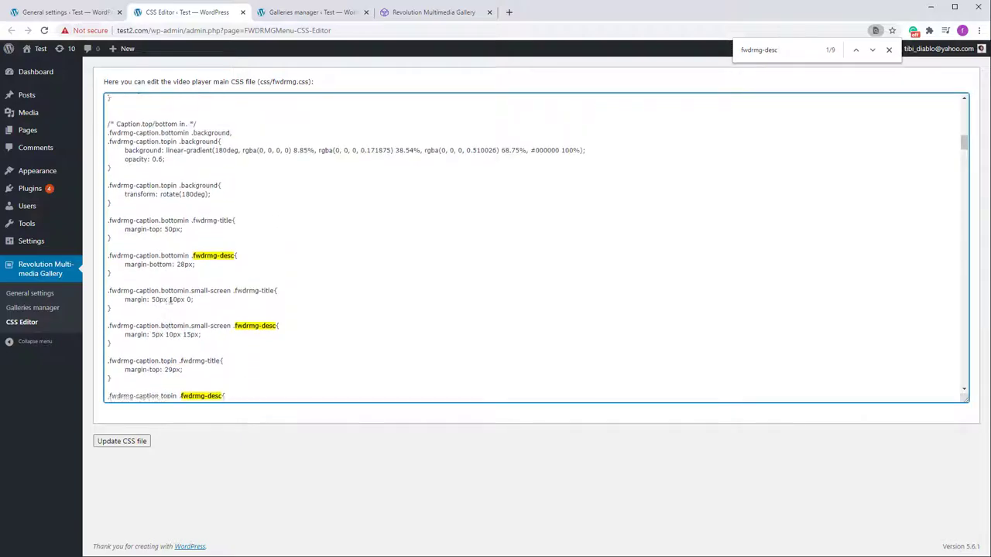
scroll(170, 256, down, 4)
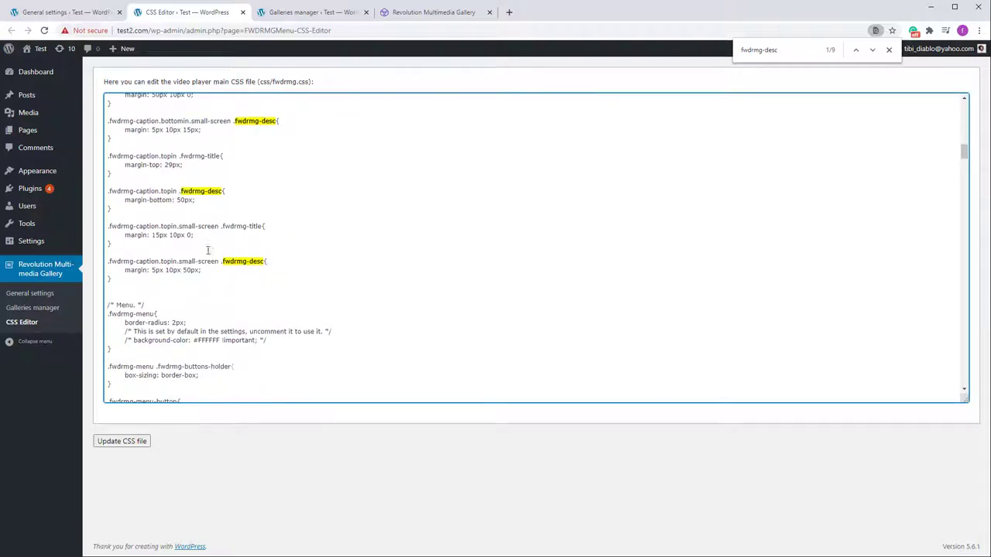
scroll(221, 249, up, 4)
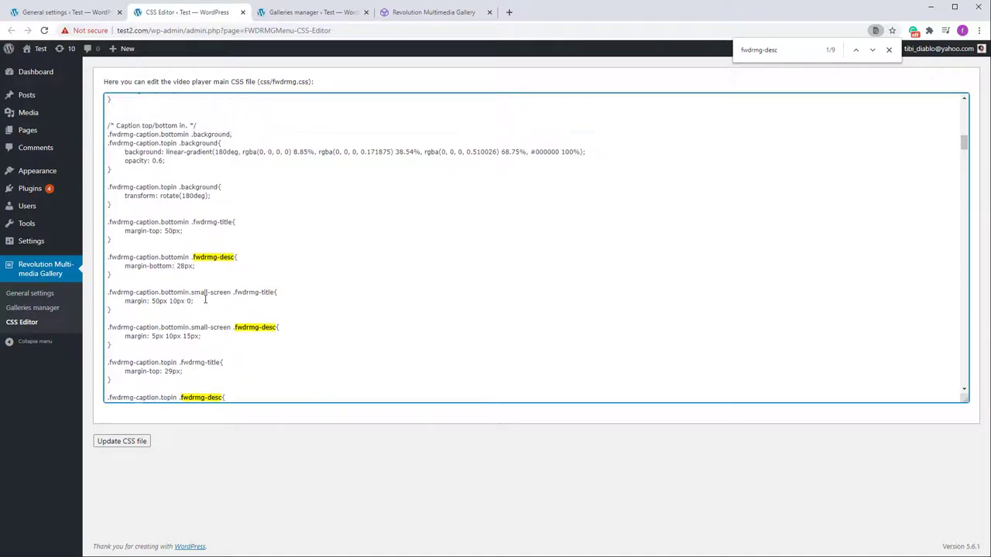
scroll(203, 294, up, 1)
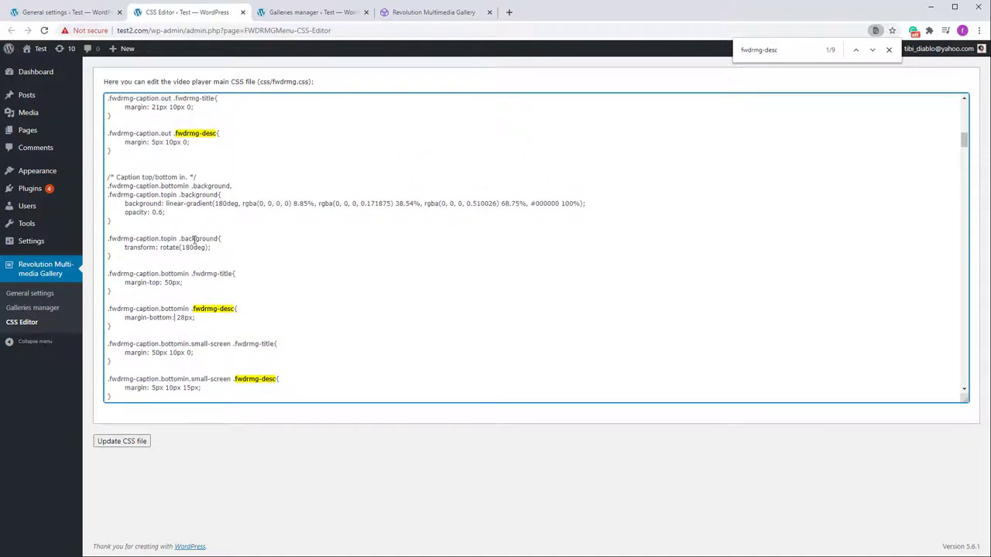
scroll(201, 226, up, 2)
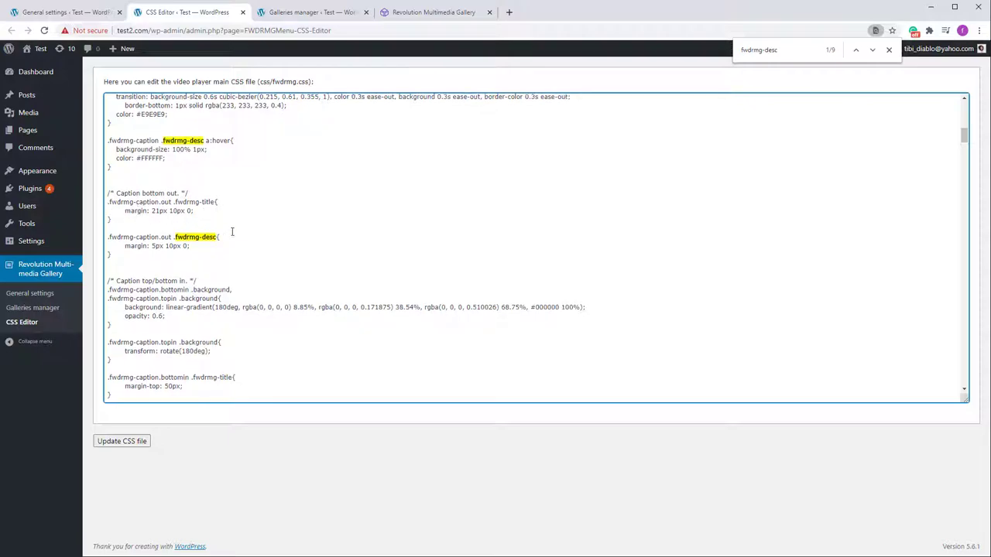
scroll(232, 232, up, 1)
scroll(162, 203, up, 2)
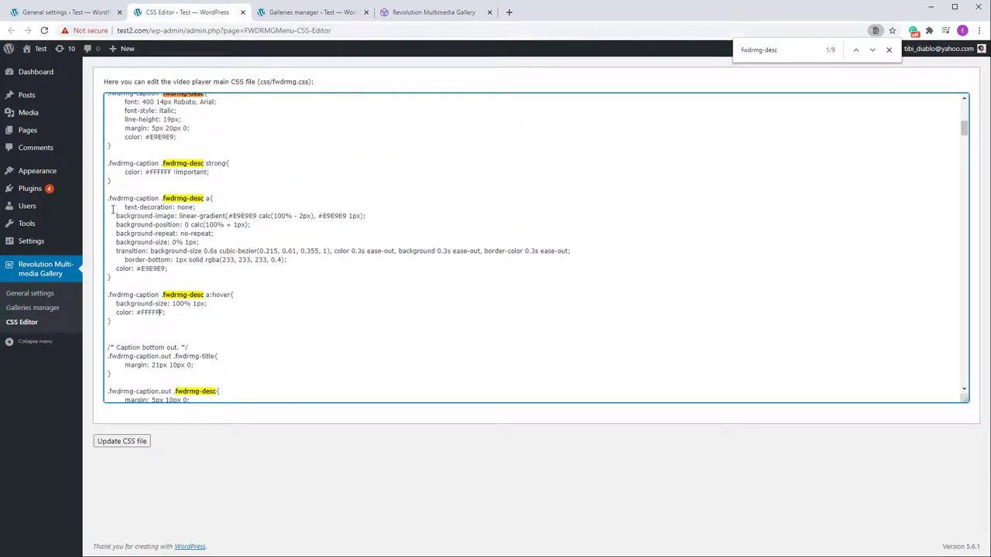
key(BackSpace)
key(BackSpace)
key(BackSpace)
scroll(241, 242, up, 1)
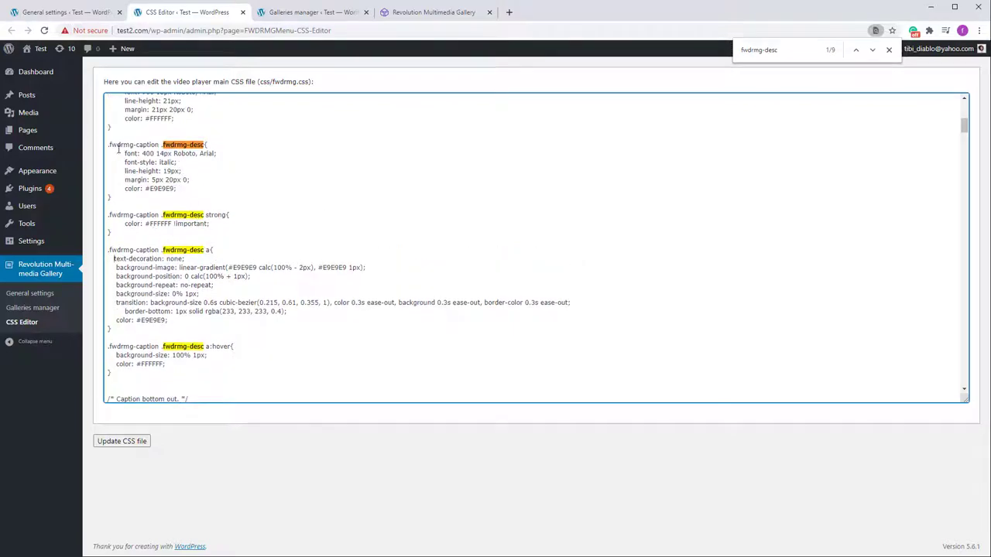
drag(108, 145, 237, 151)
click(236, 150)
drag(125, 152, 217, 154)
click(265, 164)
Step: Add the Image item to Gallery 1, save the galleries, and expand Gallery 1
click(295, 14)
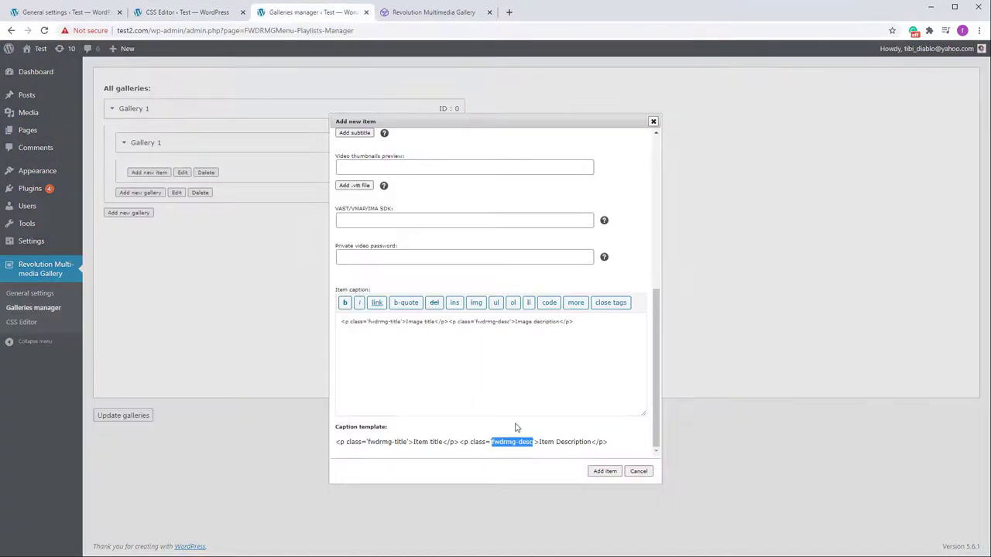
click(604, 471)
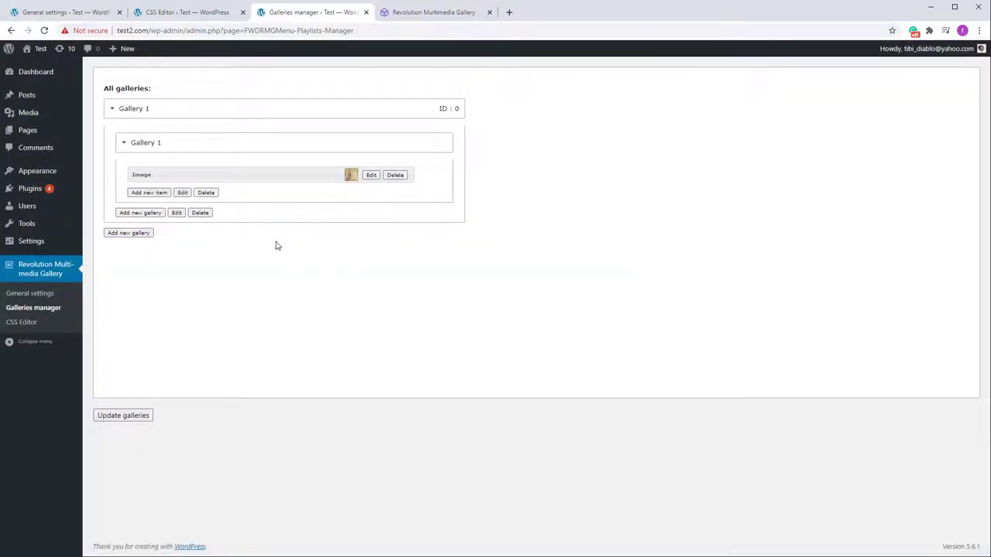
click(125, 416)
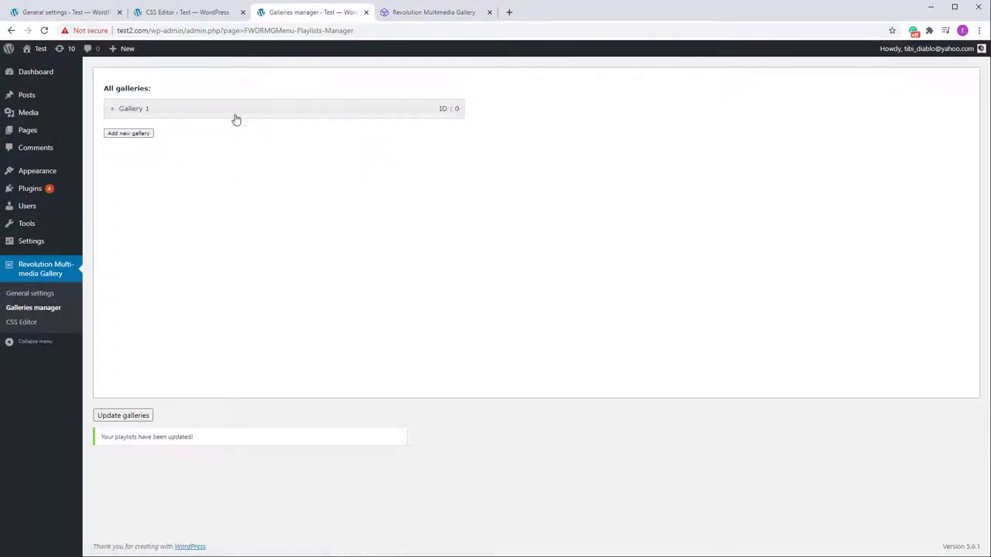
click(235, 112)
click(225, 142)
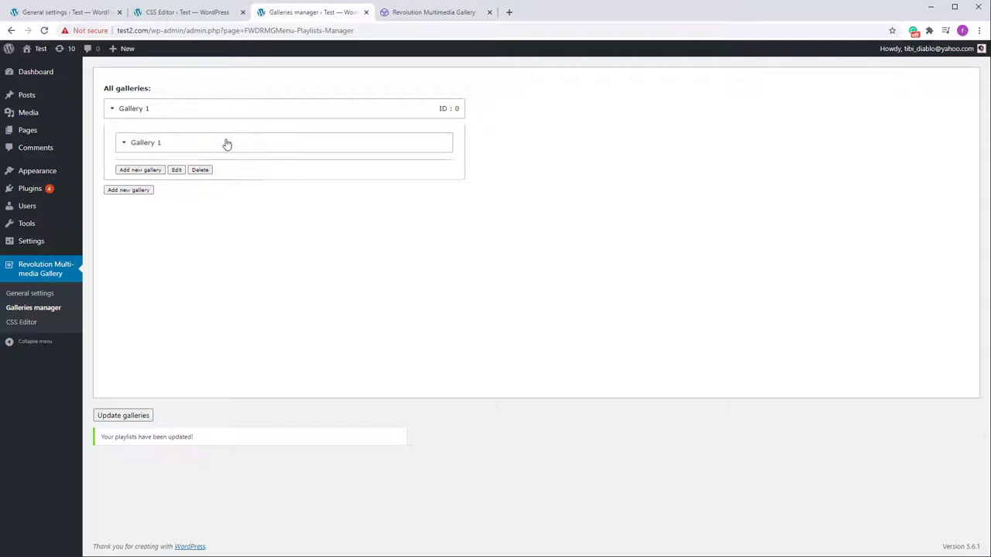
Step: Open Pages > All Pages in a new browser tab
click(31, 293)
click(170, 78)
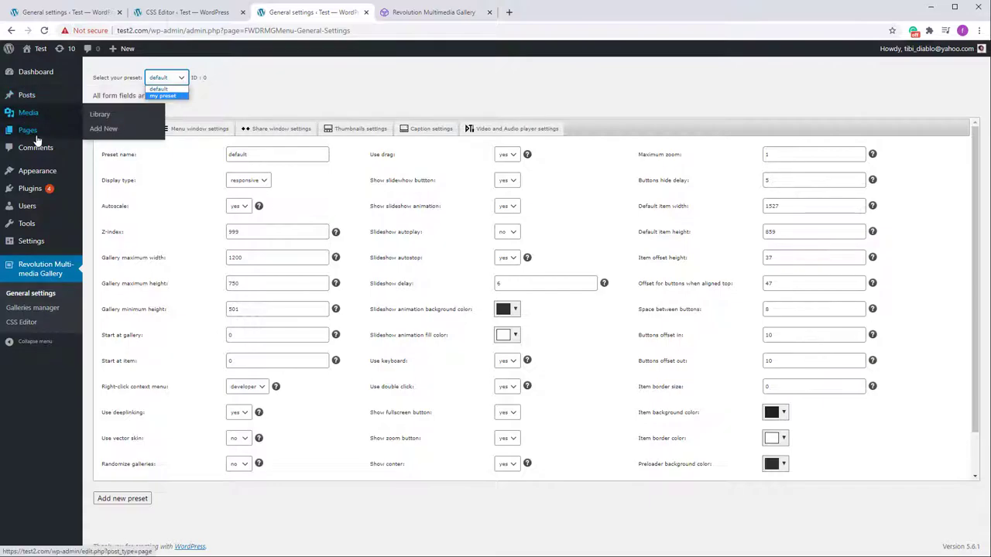
right_click(93, 135)
click(124, 141)
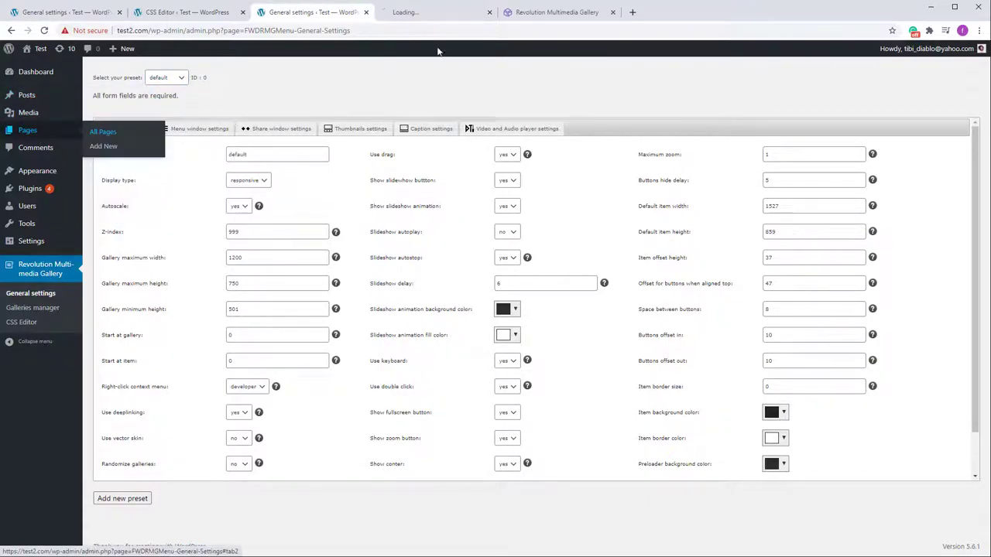
click(422, 12)
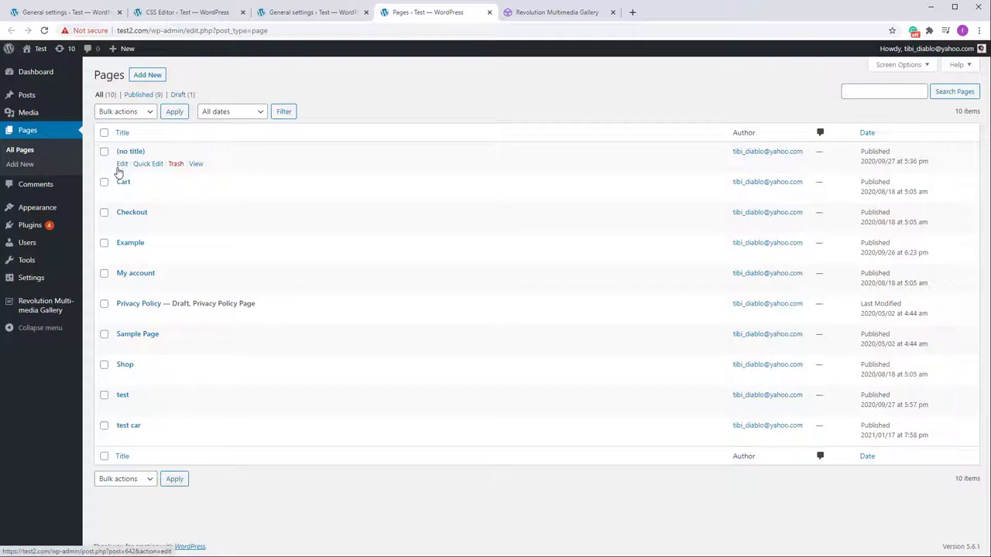
Step: Edit the '(no title)' page and delete its old gallery shortcode
click(121, 163)
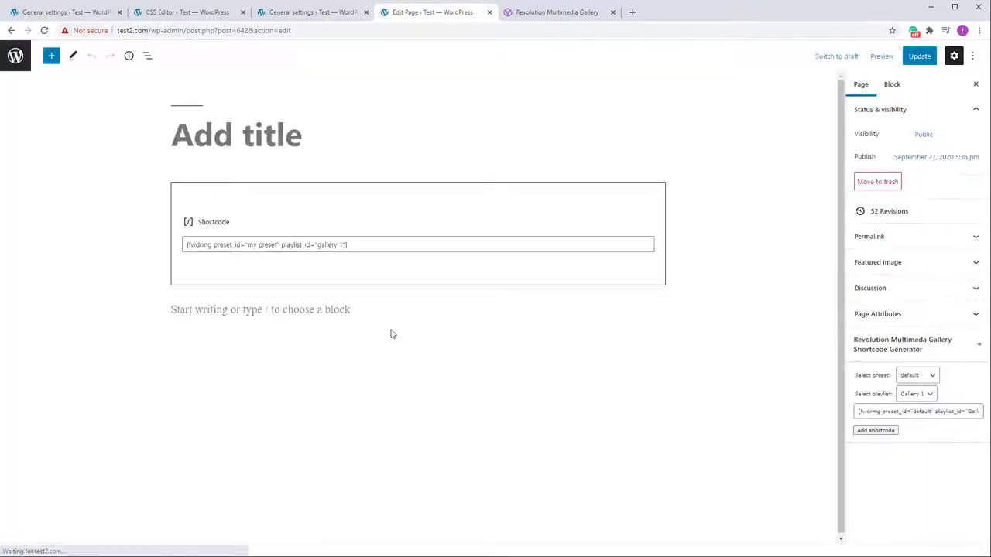
click(387, 242)
drag(387, 245, 111, 237)
key(BackSpace)
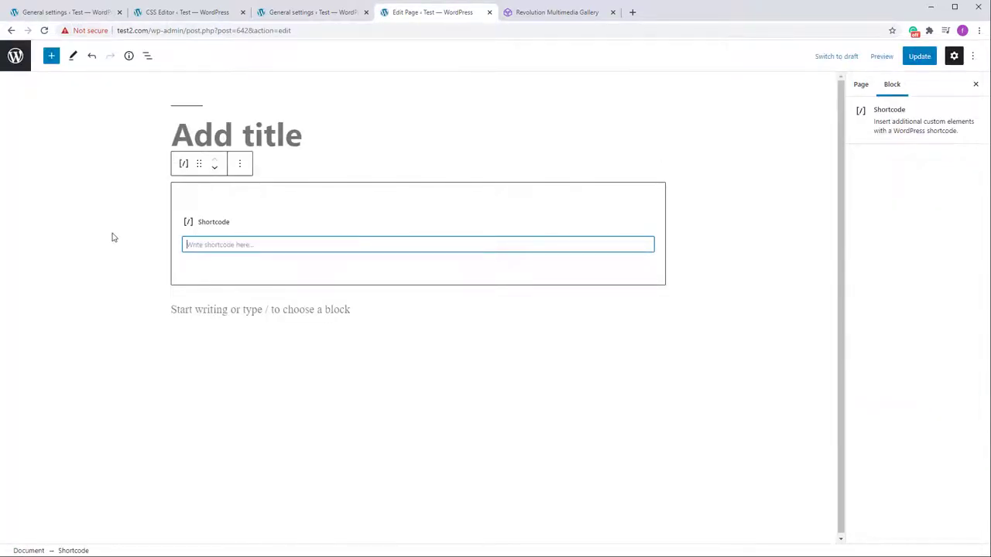
click(521, 365)
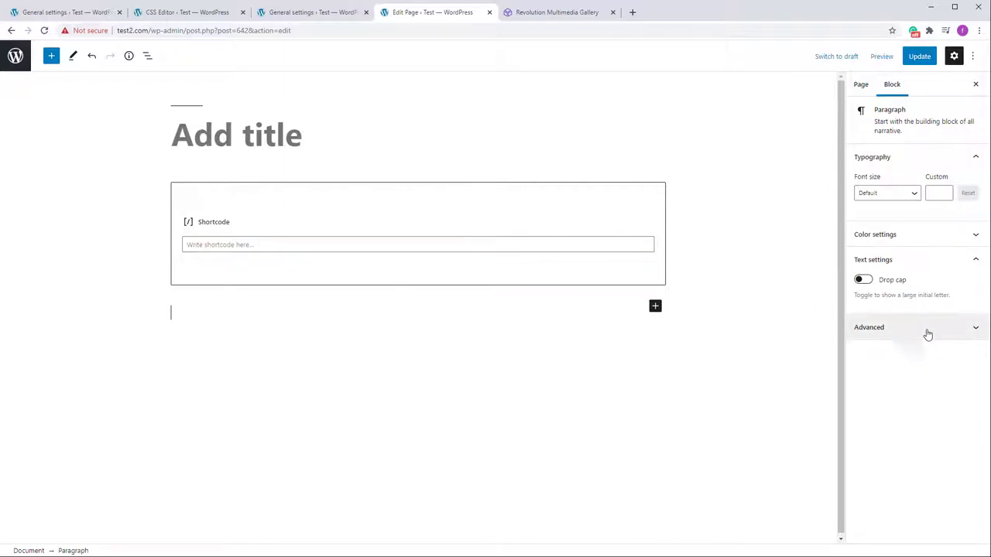
Step: Generate a shortcode with 'my preset' and Gallery 1 and paste it into the Shortcode block
click(861, 85)
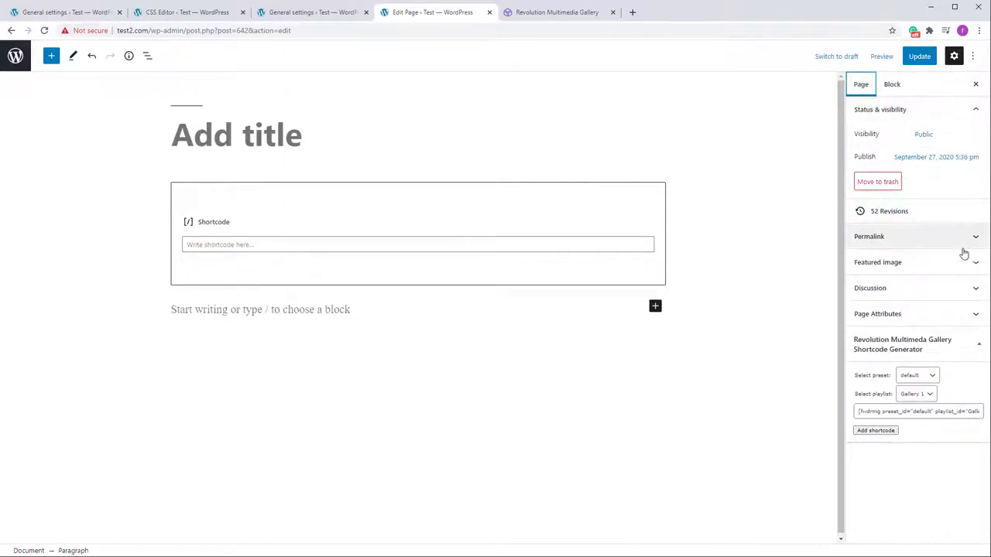
click(930, 378)
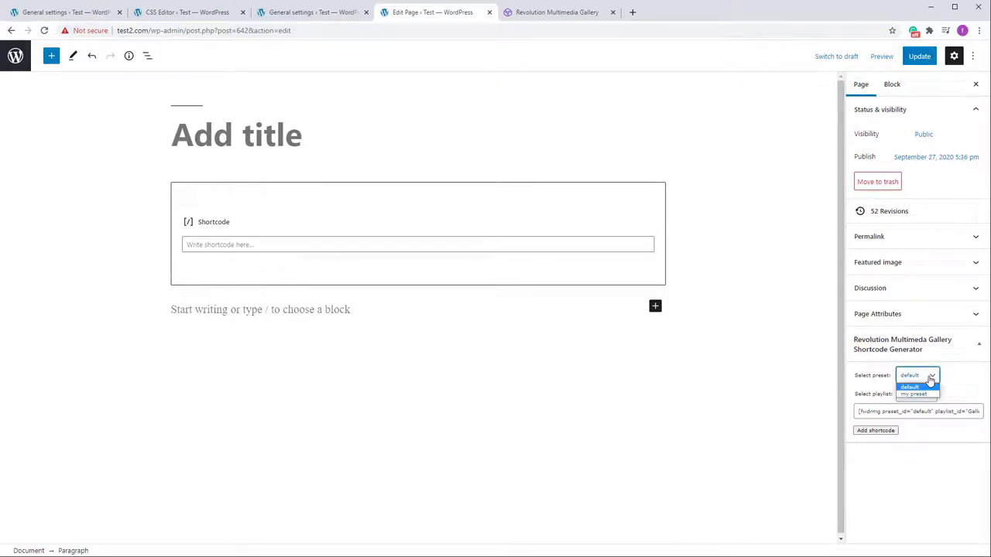
click(926, 395)
click(926, 397)
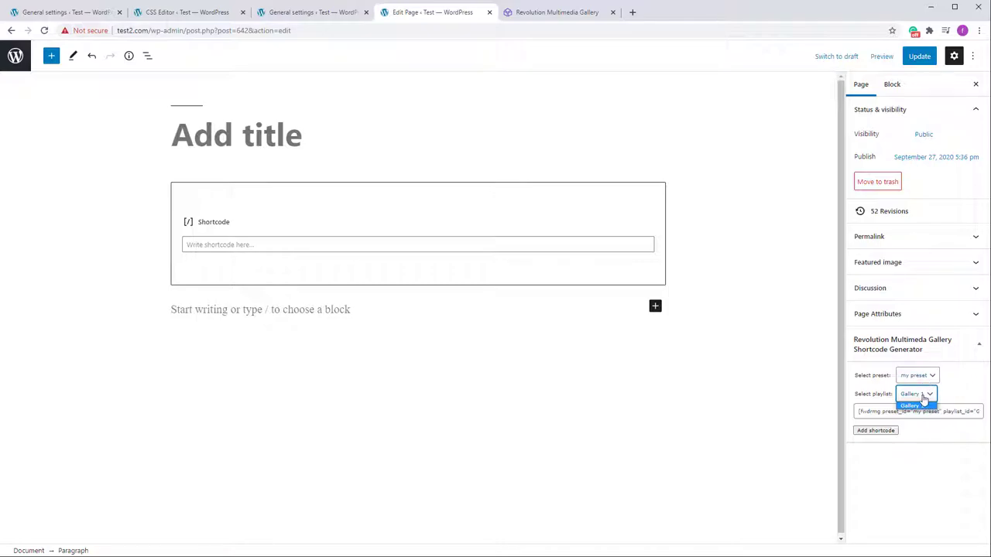
click(972, 412)
click(229, 244)
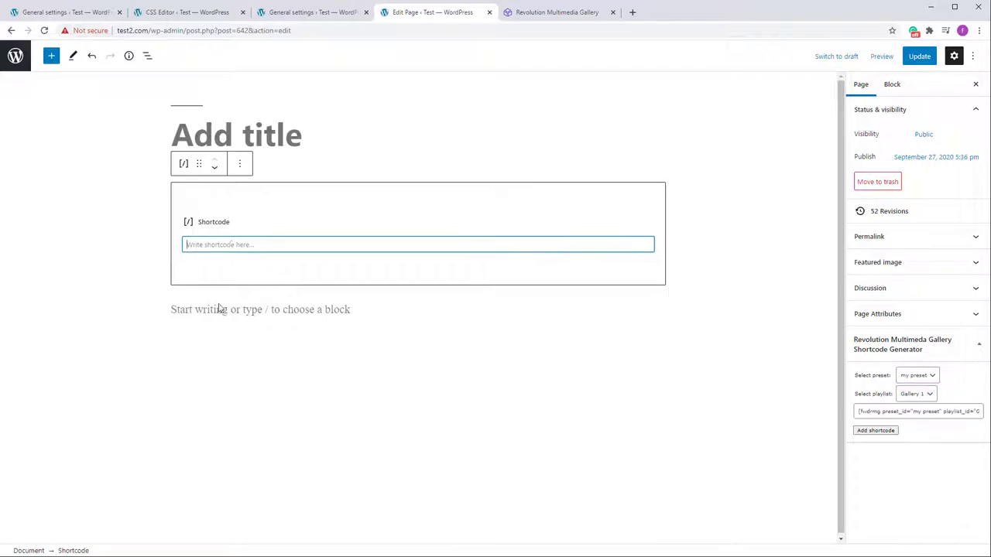
text([fwdrmg preset_id="my preset" playlist_id="Gallery 1"])
Step: Update the page and preview it in a new tab
click(920, 55)
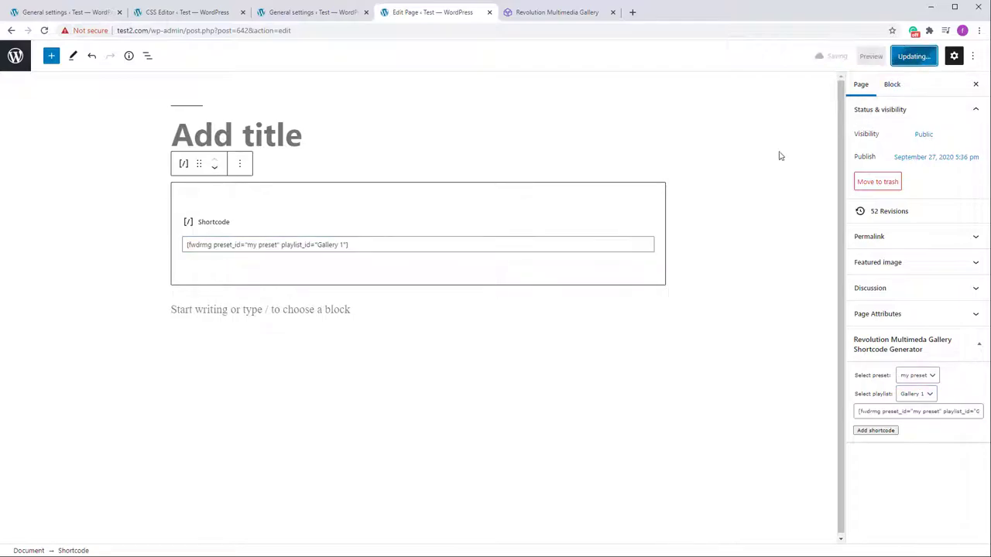
click(884, 59)
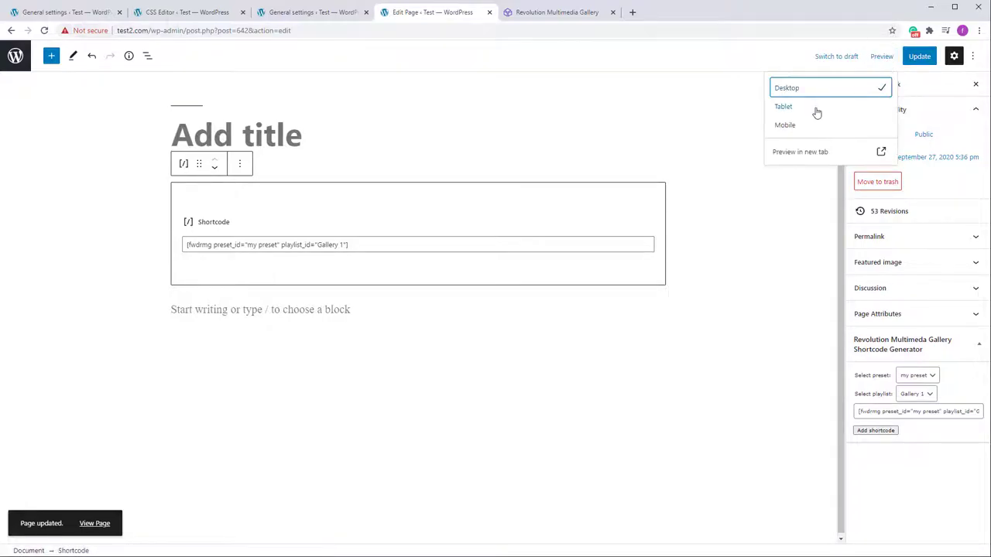
click(808, 155)
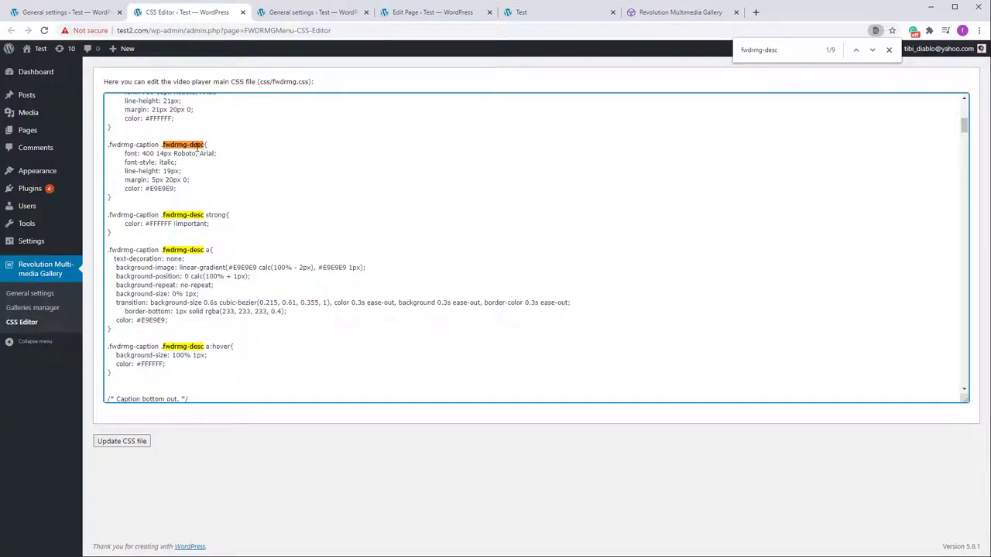
Step: Change the .fwdrmg-title colour from #FFFFFF to #FF0000, save the CSS file, and check the preview
scroll(279, 267, up, 2)
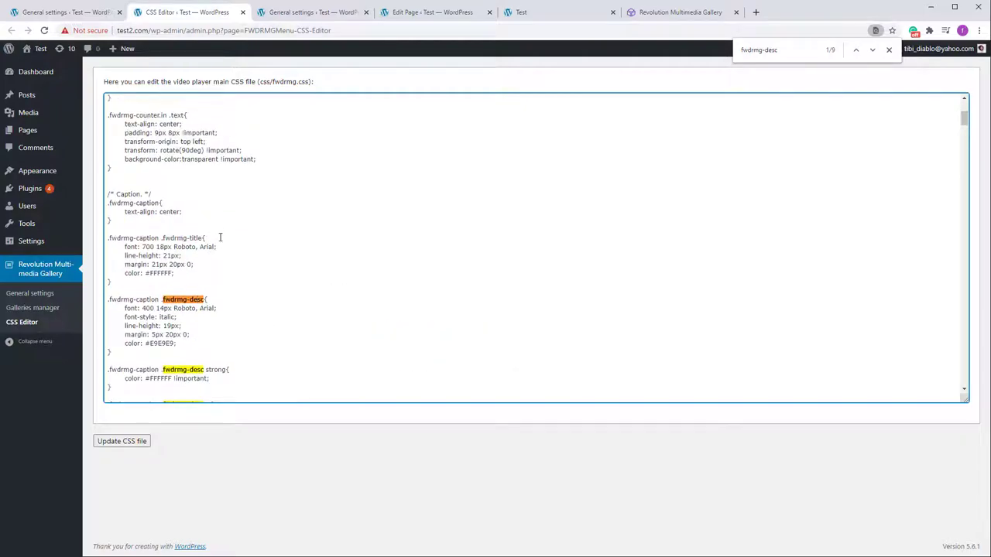
key(Escape)
double_click(159, 274)
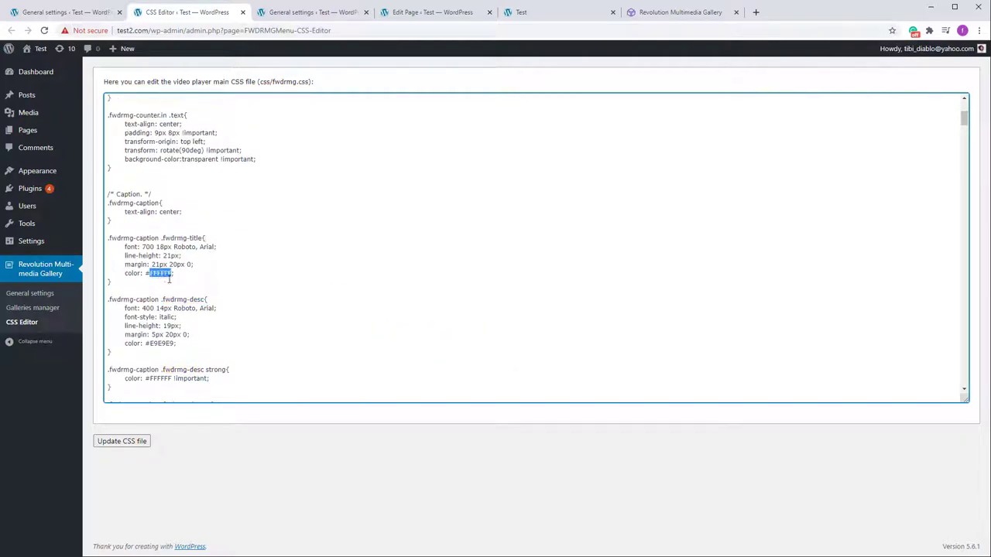
text(FF)
click(122, 441)
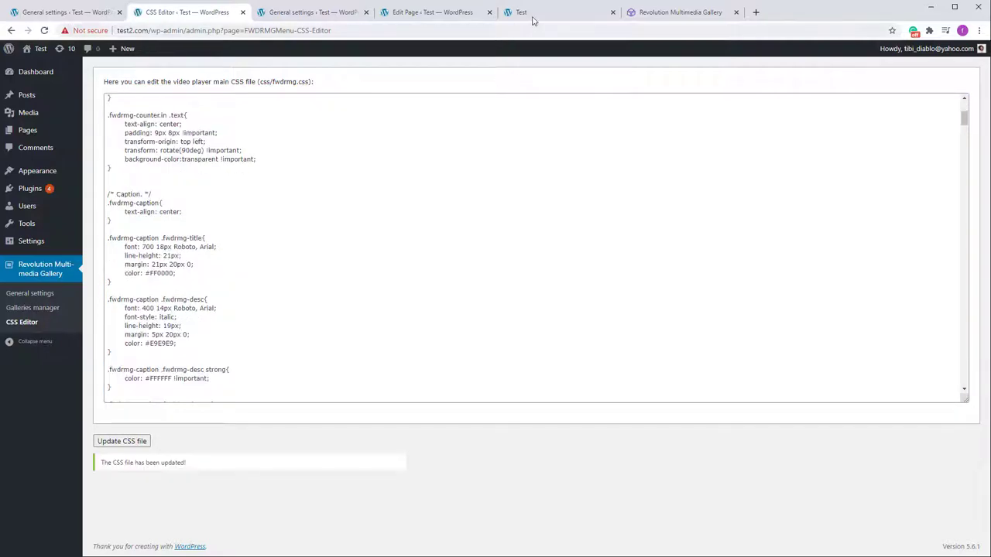
click(534, 12)
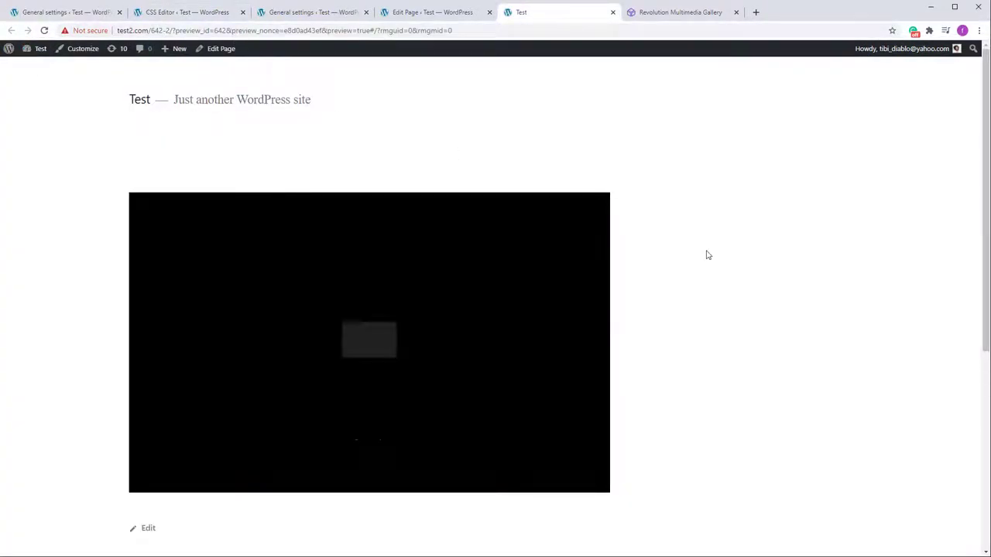
mouse_move(605, 224)
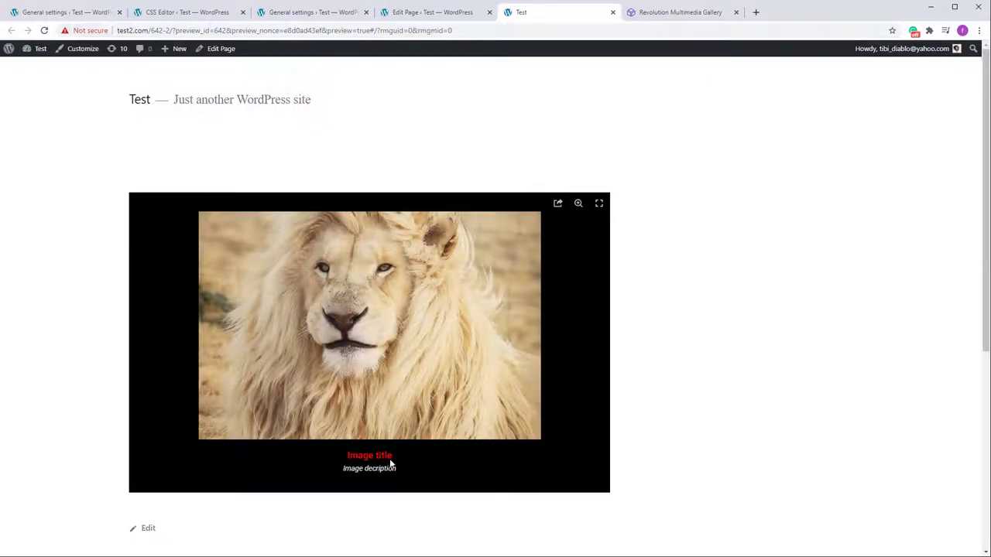
click(170, 13)
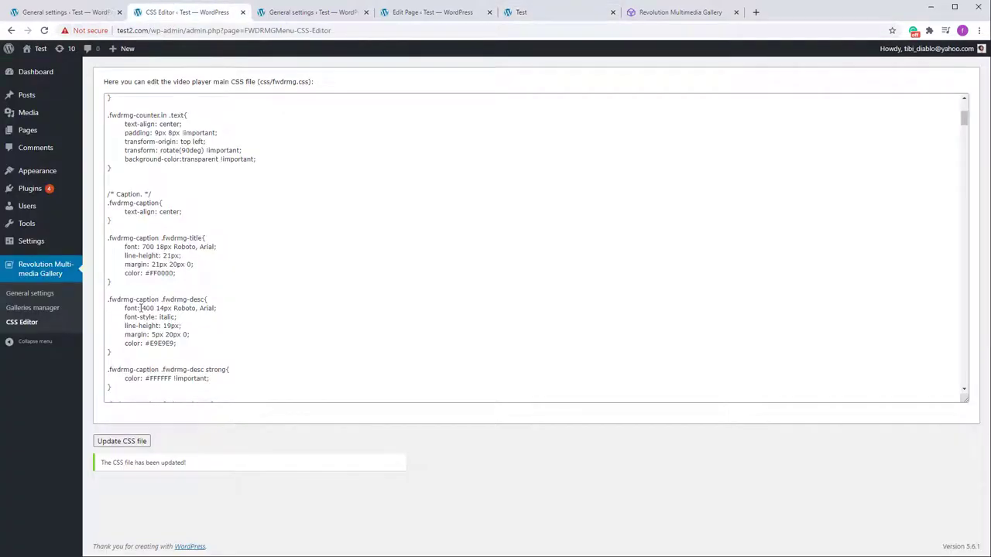
Step: Set the .fwdrmg-desc font size to 20px, save the CSS, and reload the preview
drag(164, 308, 160, 309)
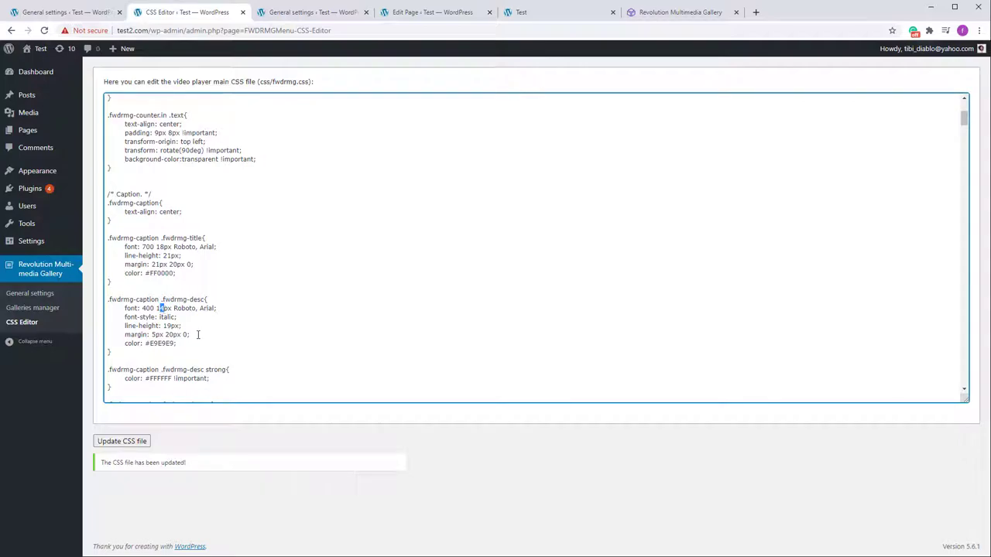
key(Delete)
key(Delete)
text(20)
click(116, 442)
click(520, 13)
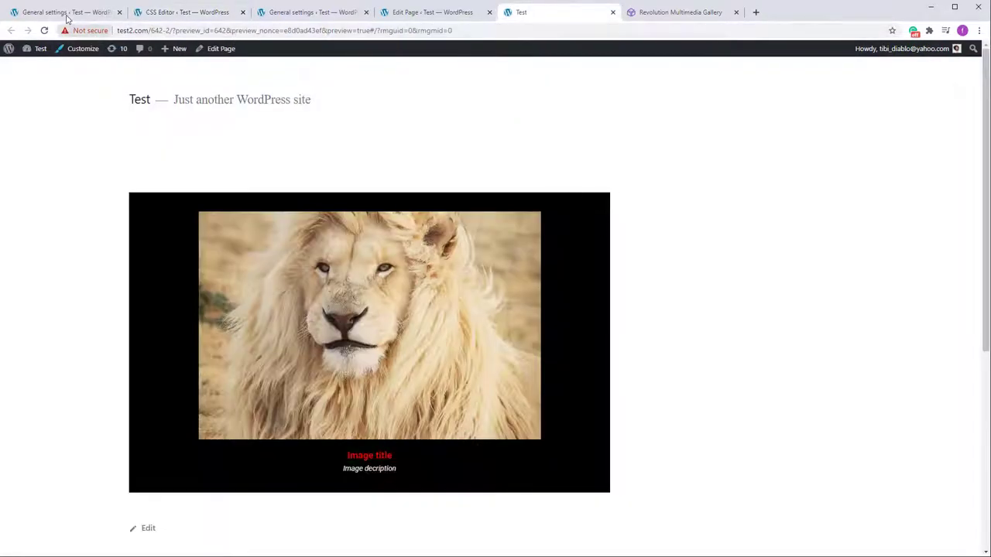
click(44, 31)
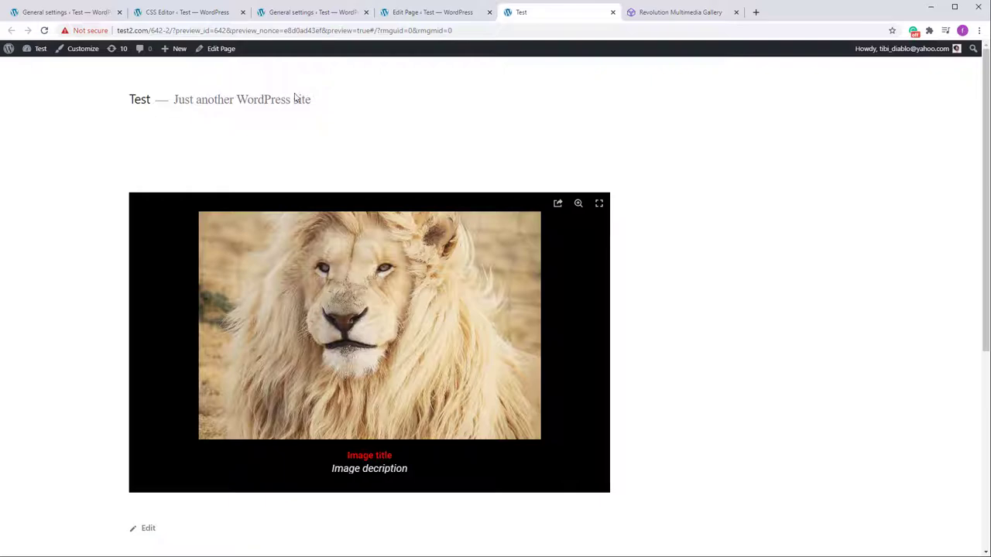
click(181, 13)
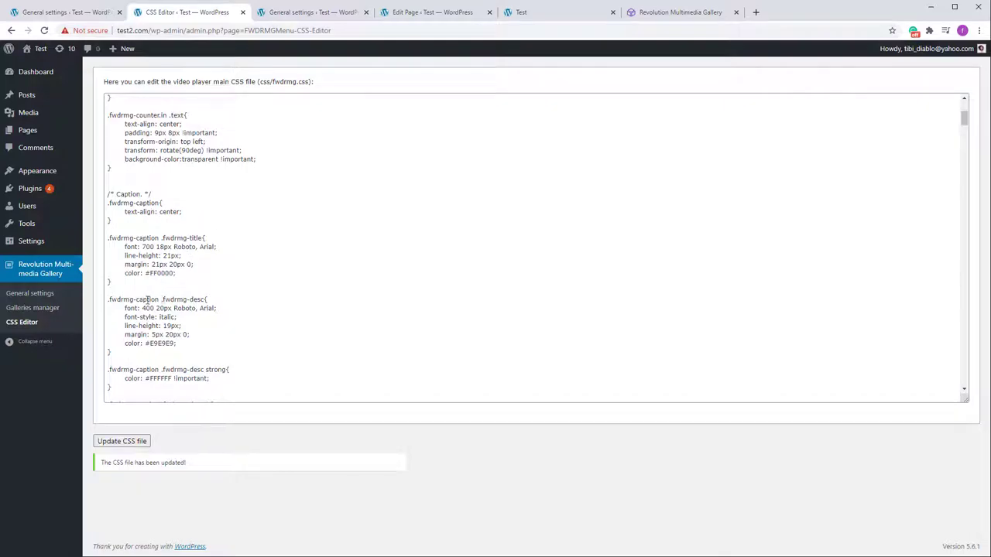
Step: Restore the description to 14px, set the .fwdrmg-title size to 30px, save, and reload the preview
drag(157, 246, 166, 246)
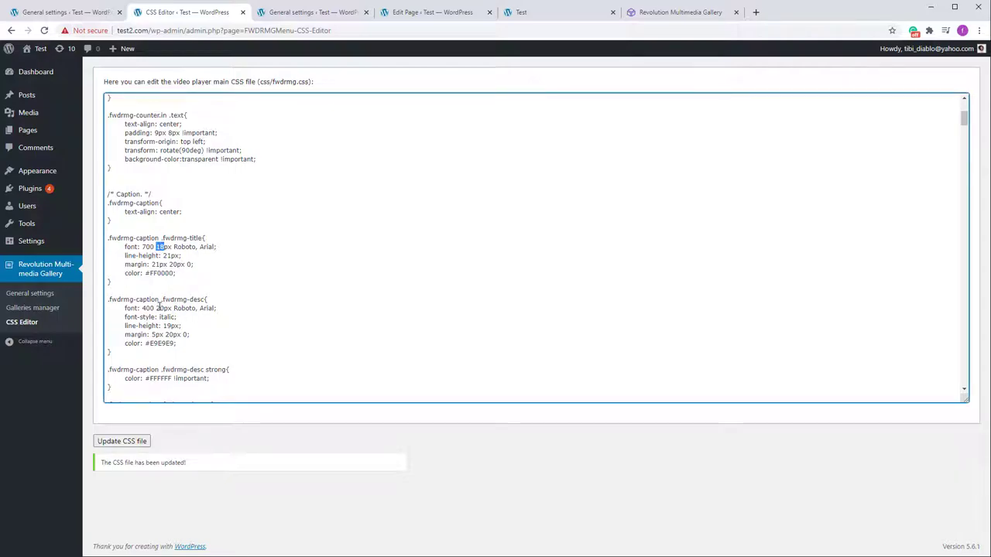
drag(157, 307, 162, 308)
text(14)
double_click(157, 246)
key(Left)
key(Delete)
key(Delete)
text(30)
click(122, 440)
click(549, 13)
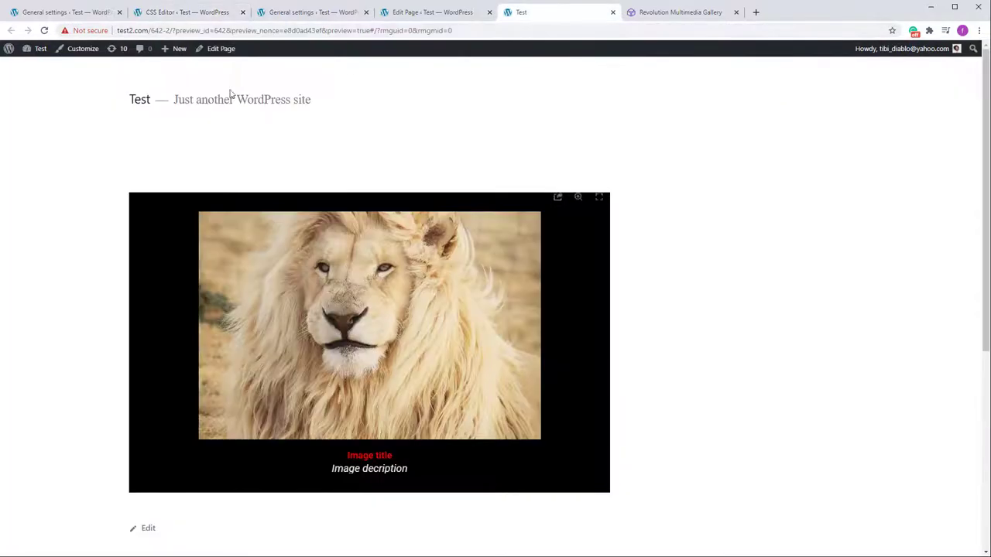
click(44, 31)
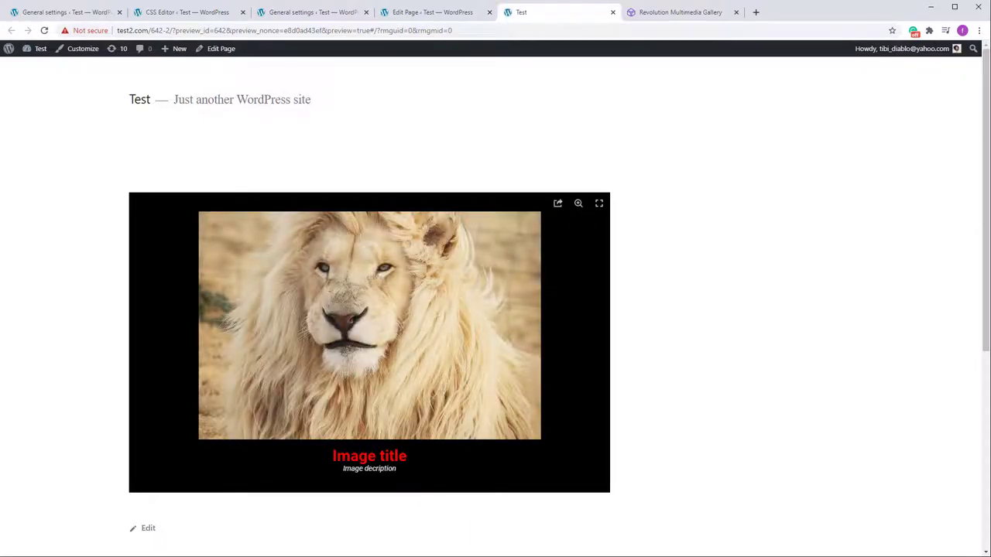
click(185, 13)
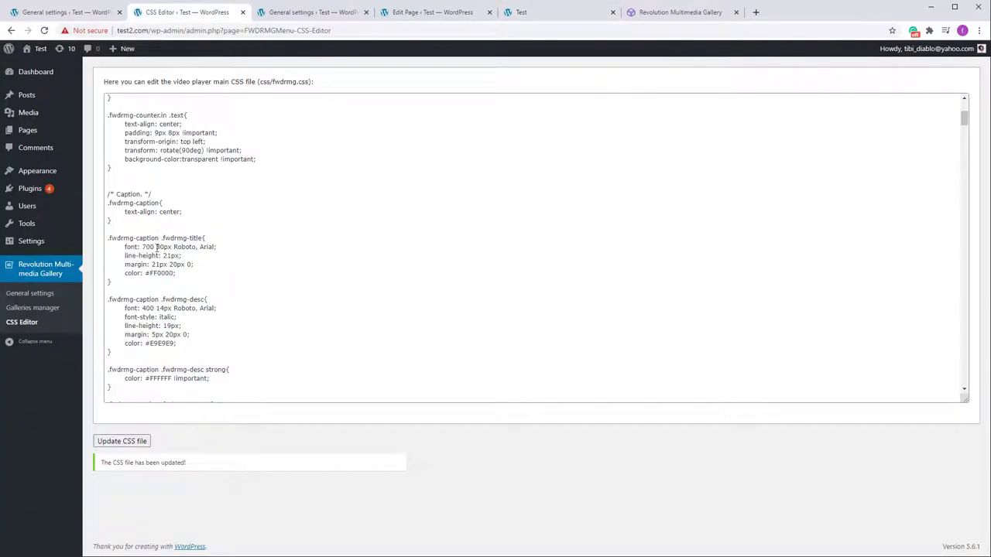
Step: Save the CSS with the title back at 18px and close the CSS Editor
drag(155, 247, 164, 247)
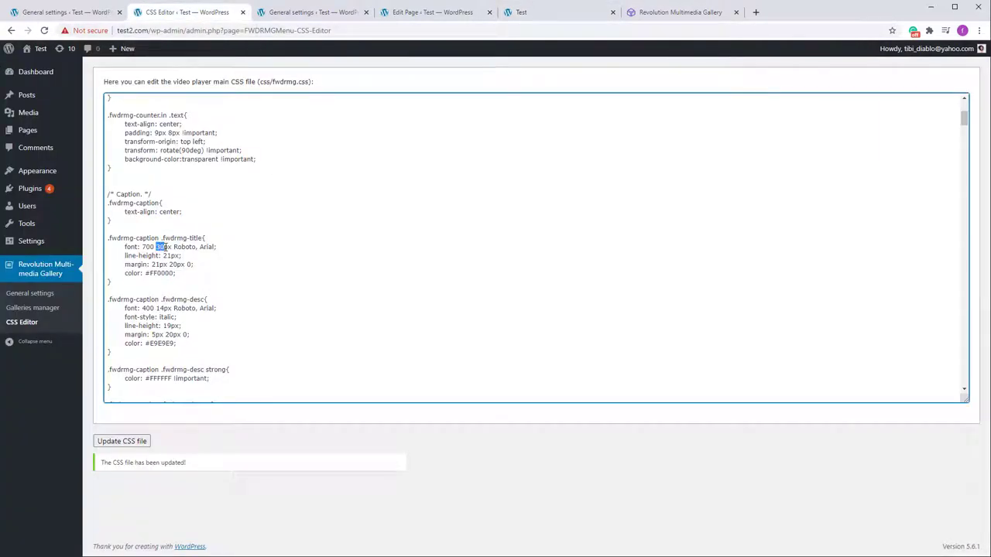
click(114, 443)
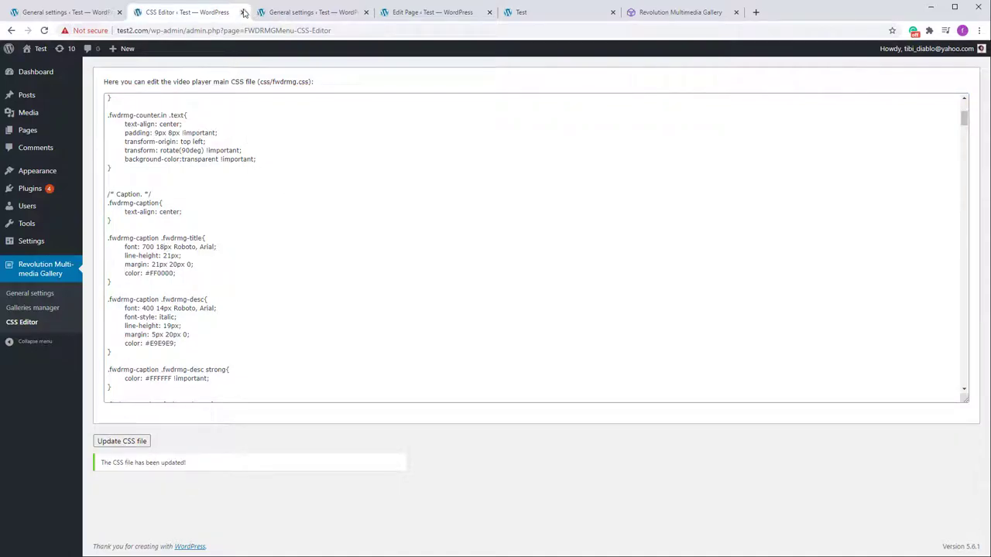
click(243, 12)
click(414, 17)
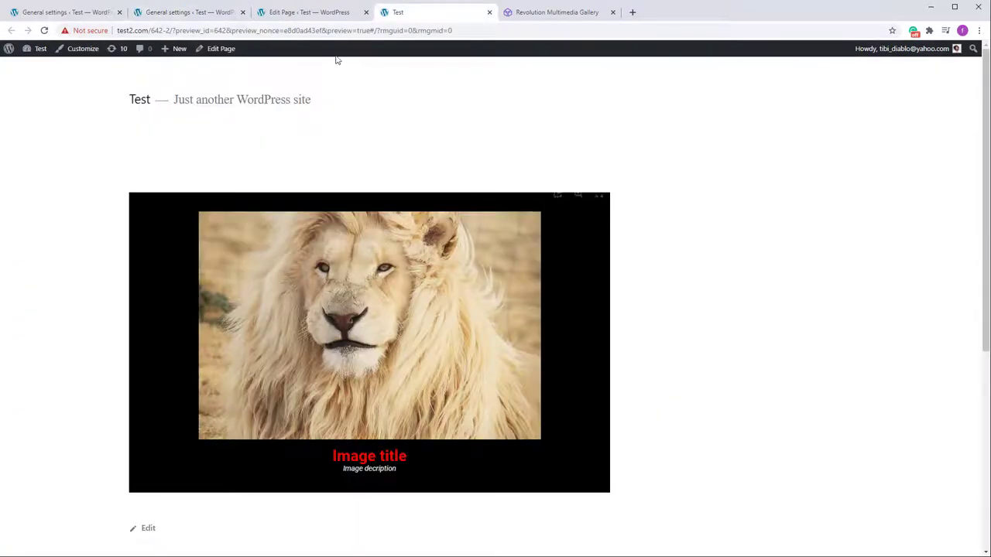
Step: In Gallery 1, start a new item named 'Video .mp4' with source fwd-1080p.mp4
click(304, 13)
click(186, 14)
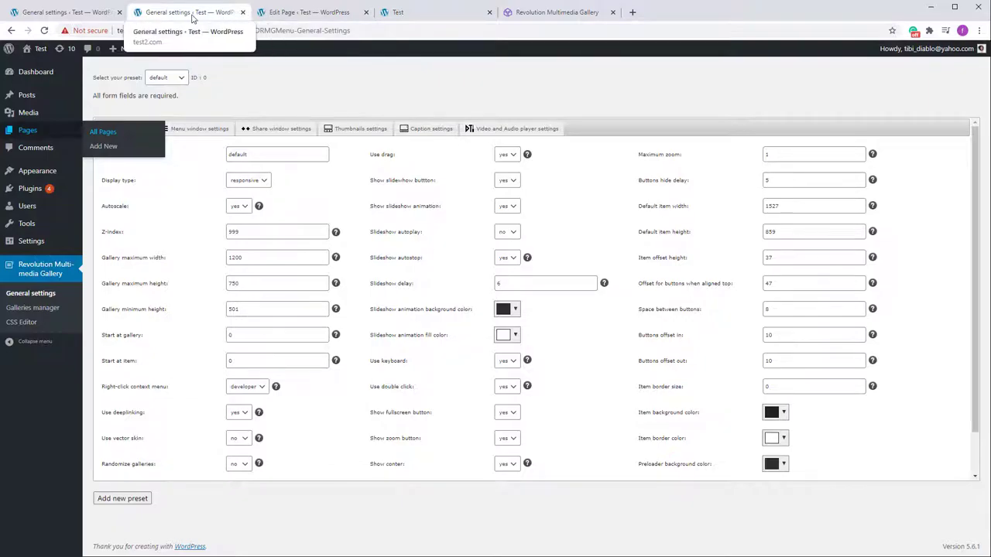
click(34, 308)
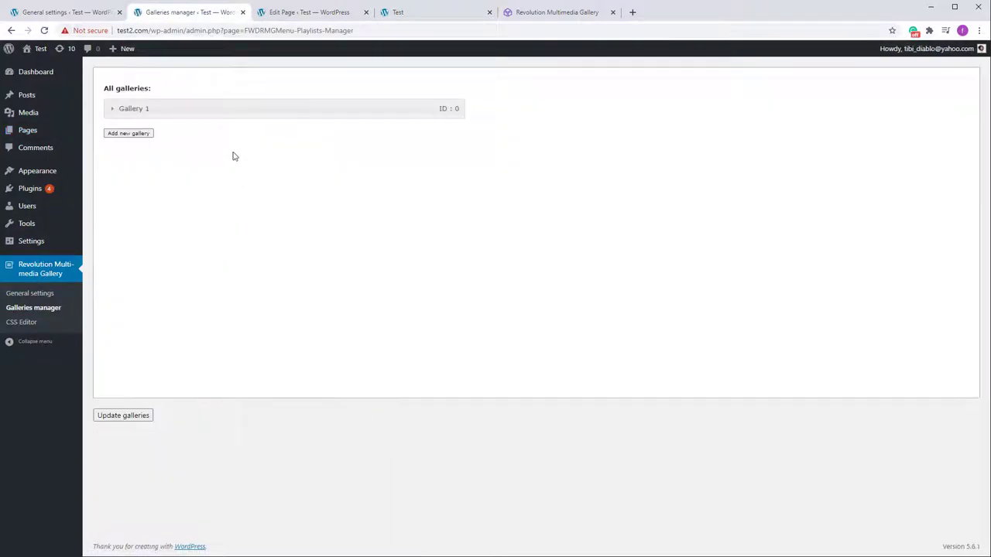
click(262, 112)
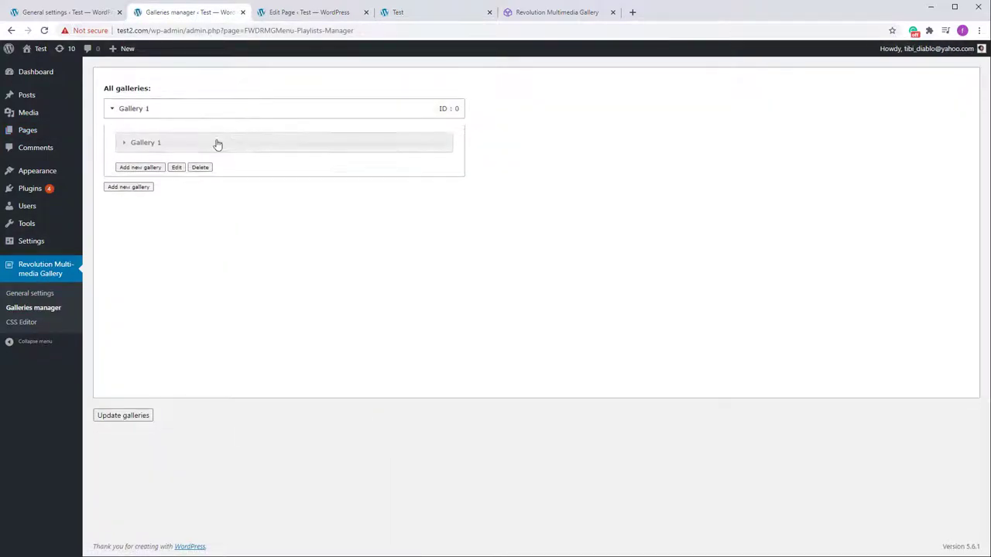
click(216, 145)
click(151, 193)
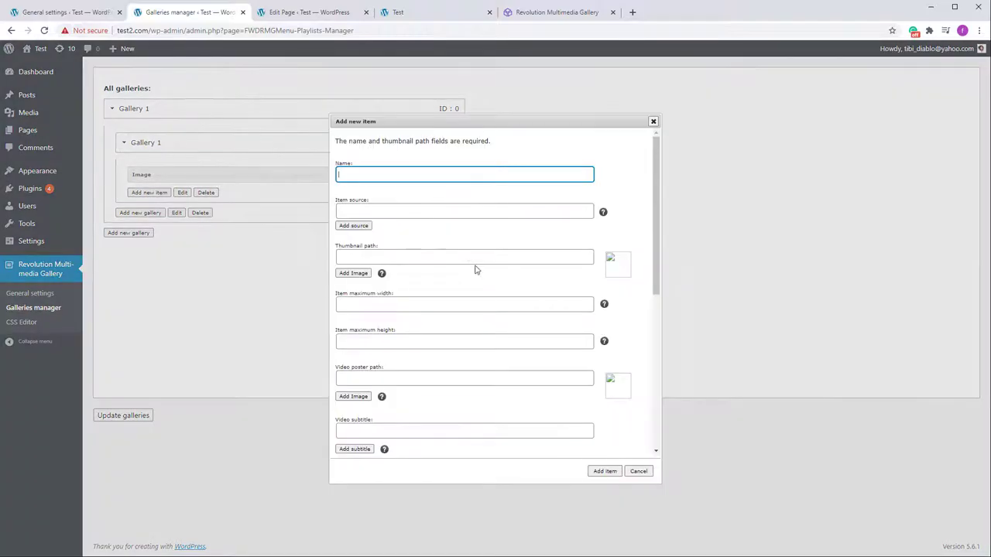
text(Video .mp4)
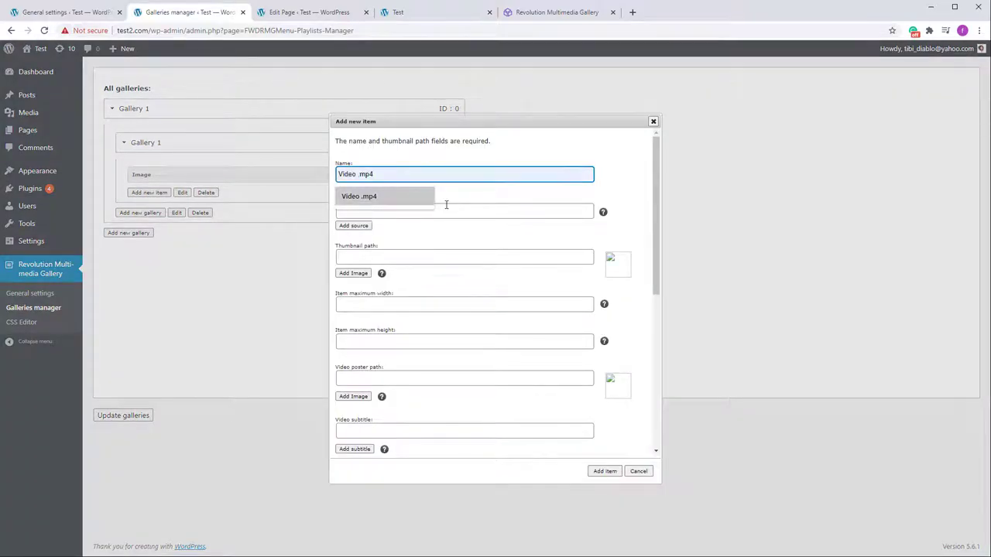
key(Escape)
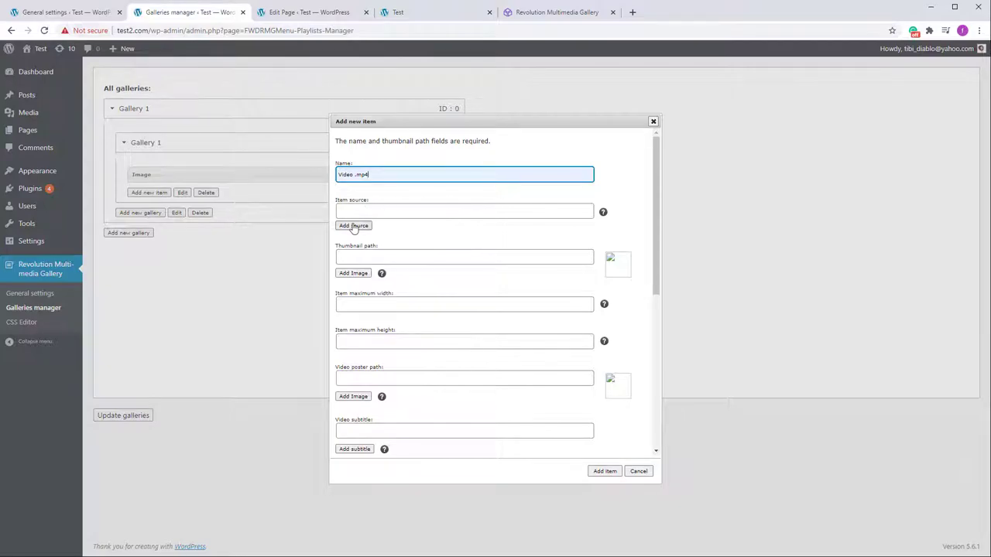
click(353, 226)
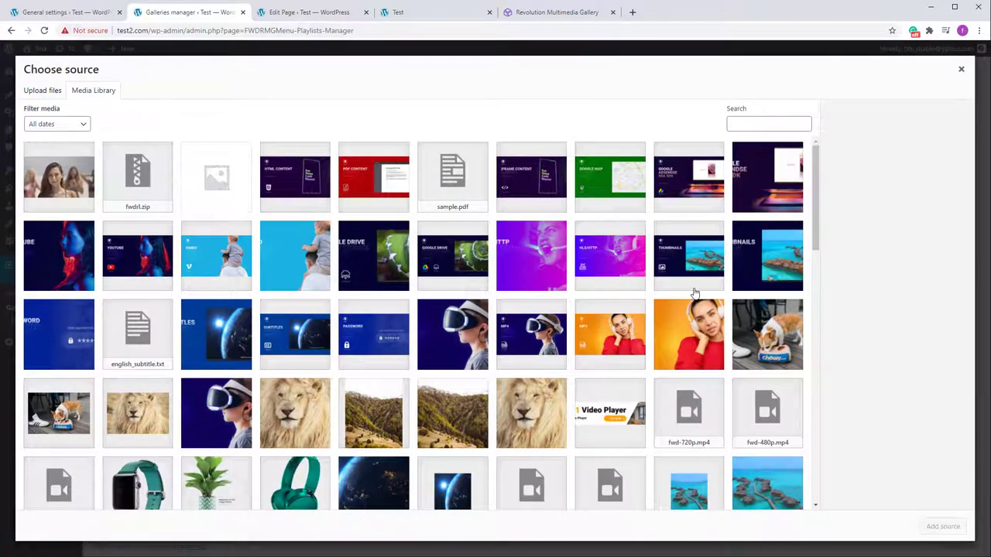
scroll(692, 290, down, 1)
click(80, 449)
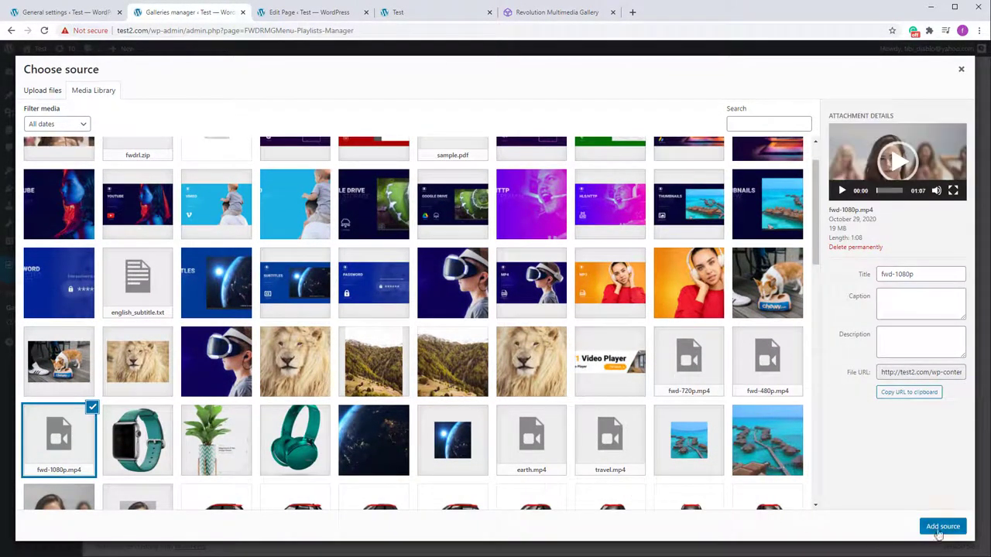
click(943, 526)
Step: Set girls.jpg as the video item's thumbnail
drag(517, 212, 318, 214)
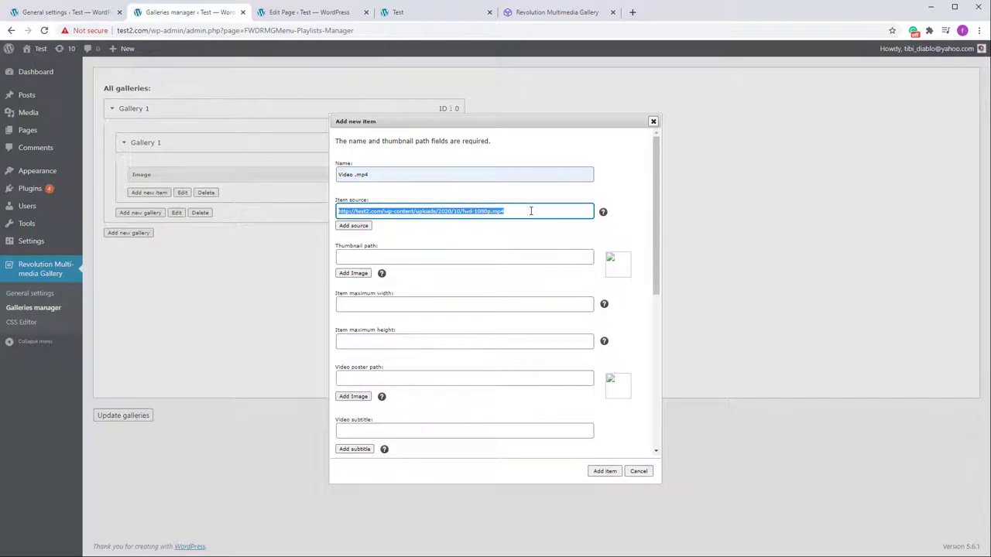
drag(531, 211, 295, 211)
click(494, 290)
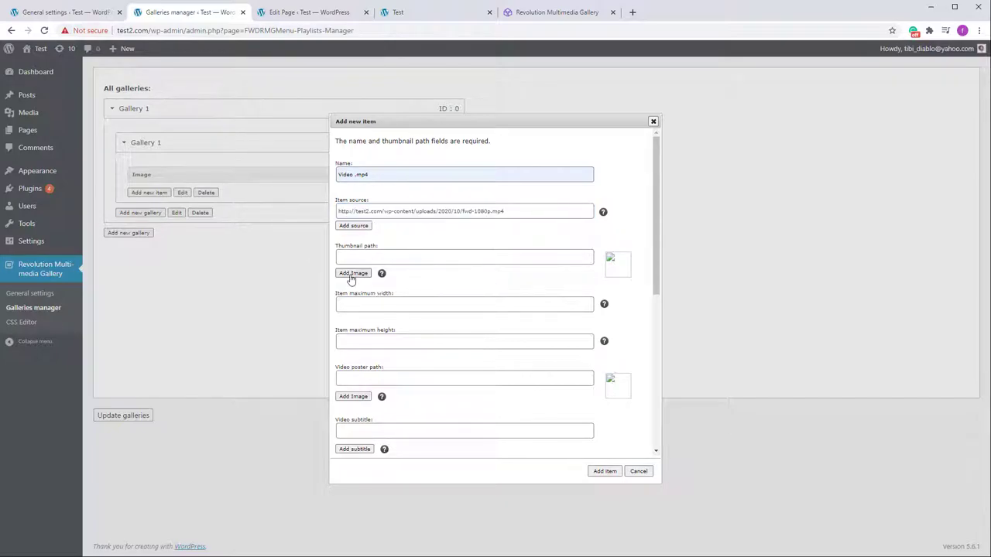
click(353, 273)
scroll(348, 316, down, 1)
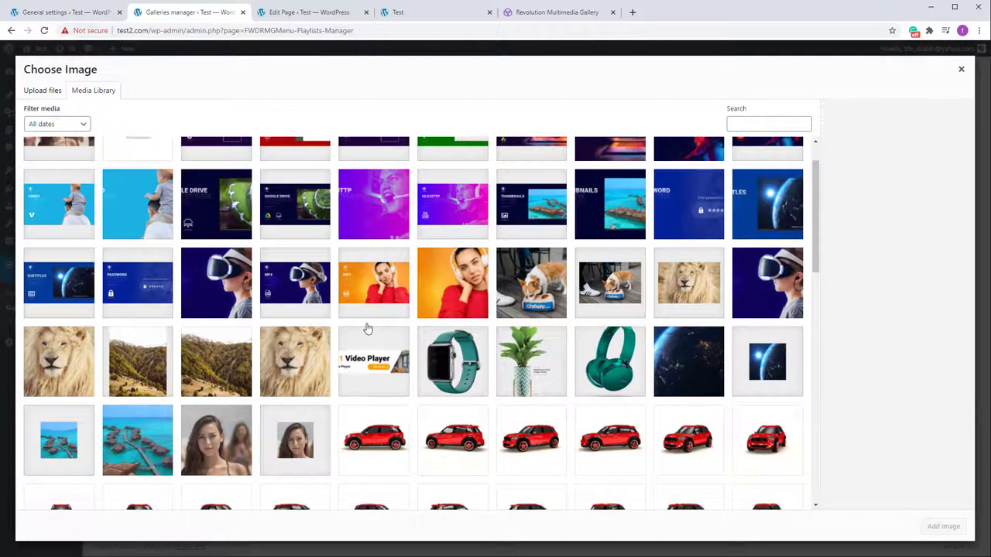
click(298, 447)
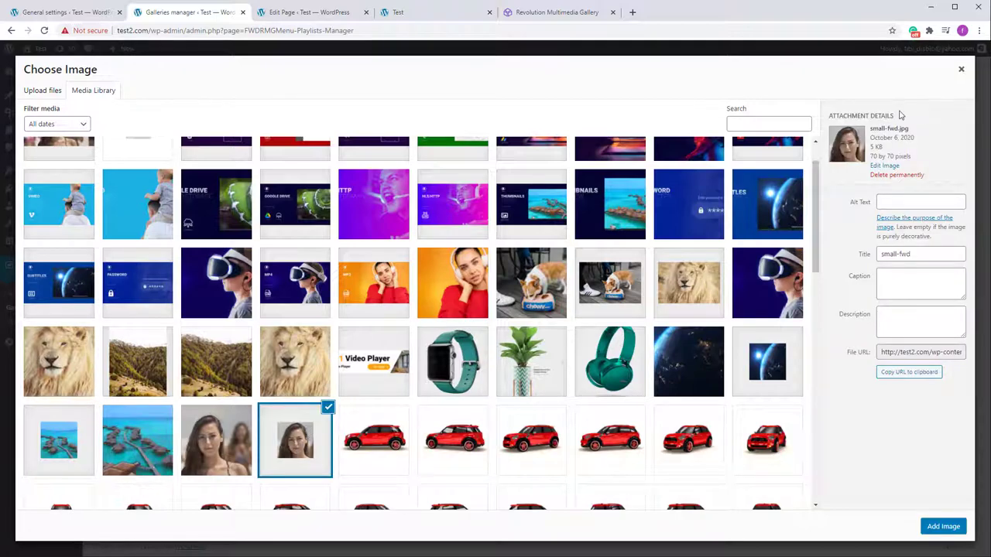
scroll(193, 310, up, 1)
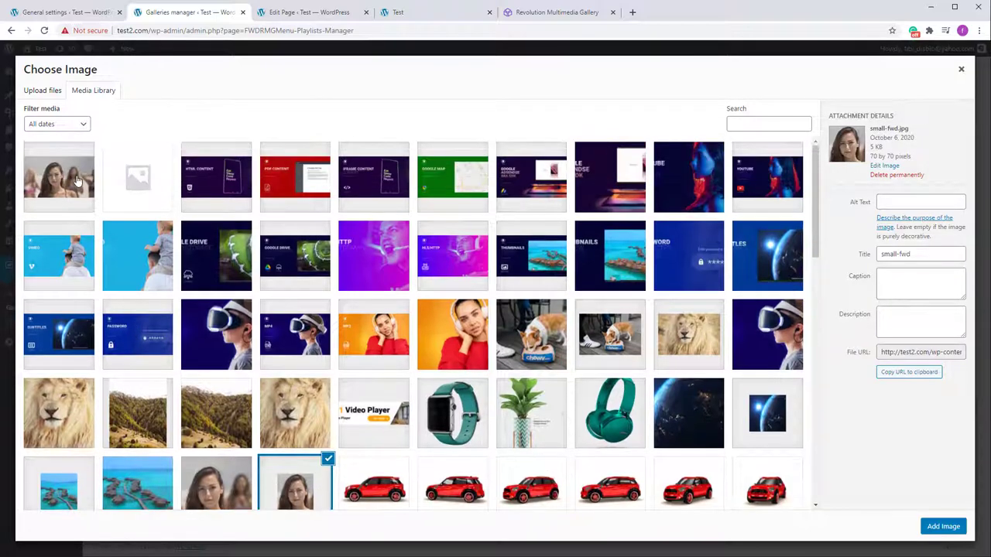
click(59, 177)
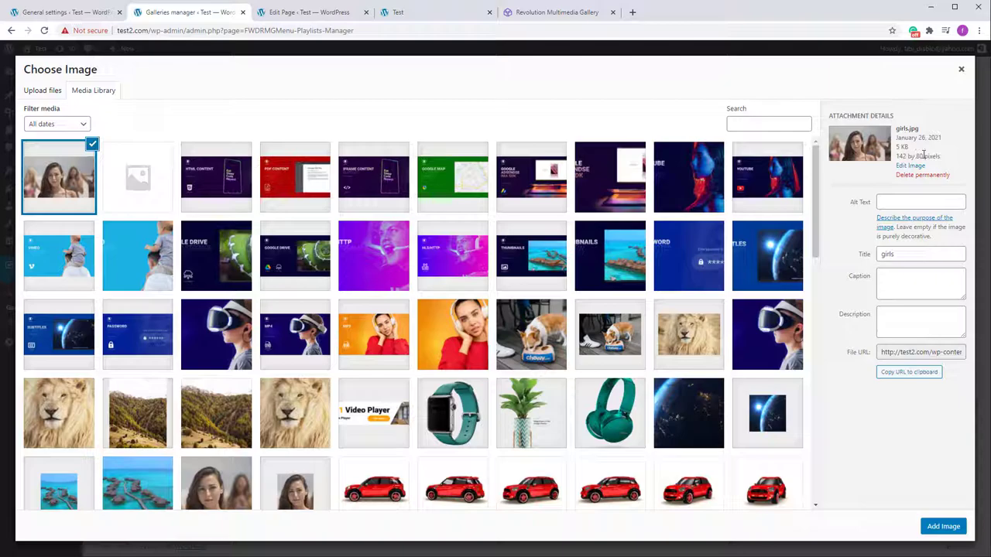
click(944, 526)
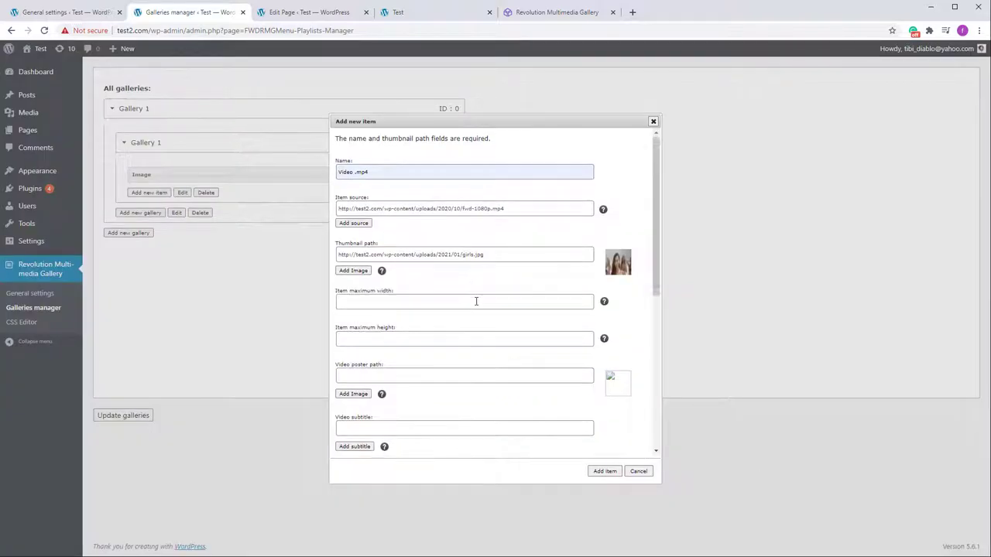
Step: Set mp4-poster.jpg as the poster, add the item, and move it below Image
scroll(475, 301, down, 1)
click(353, 344)
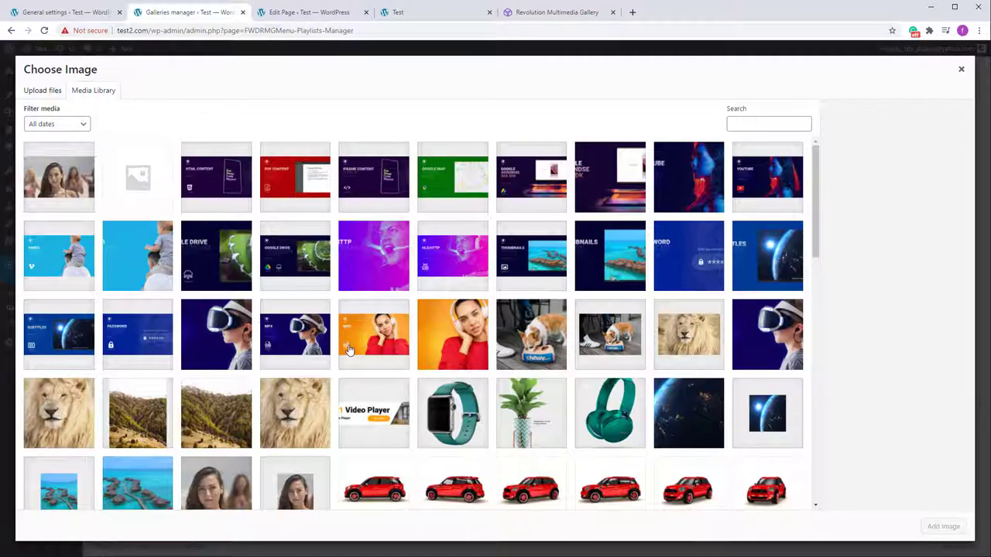
scroll(507, 277, down, 1)
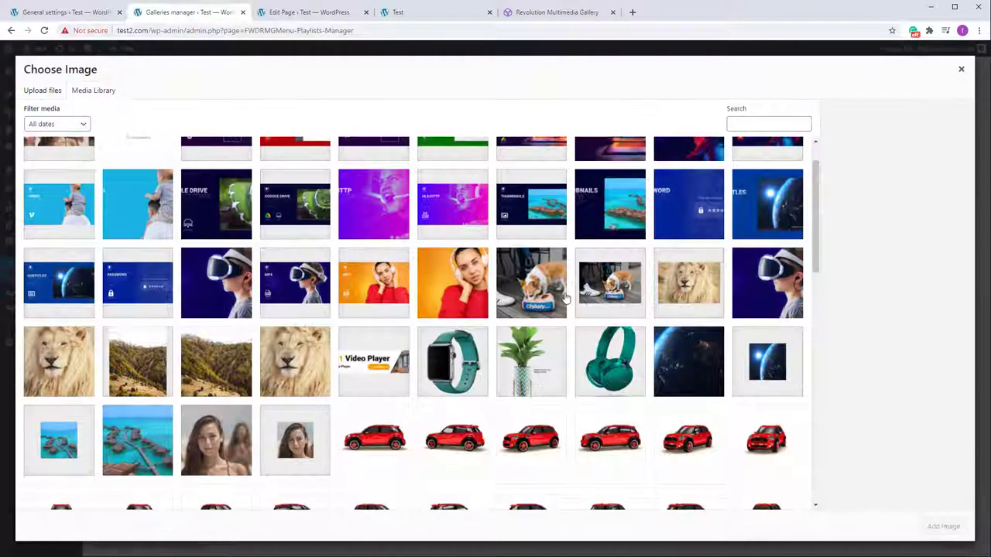
click(228, 444)
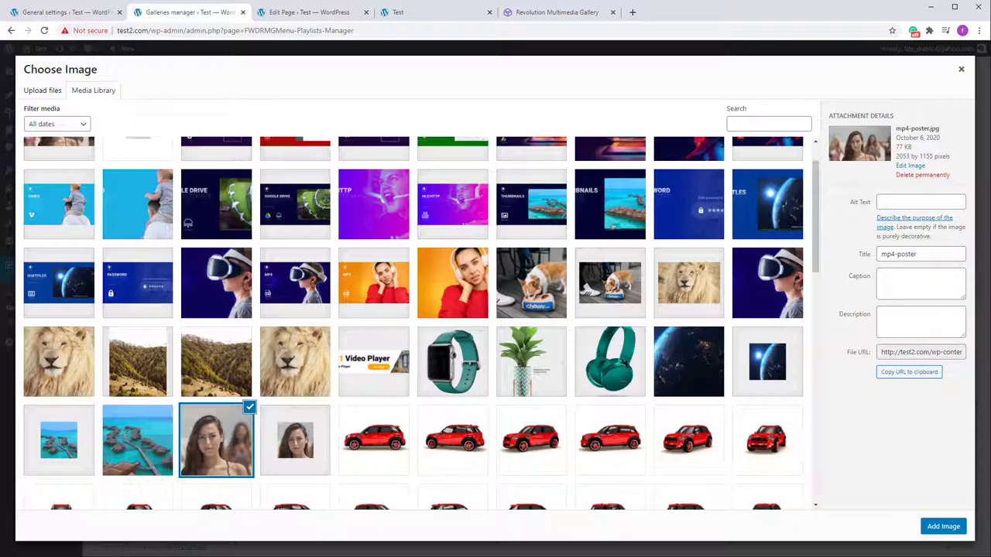
click(942, 532)
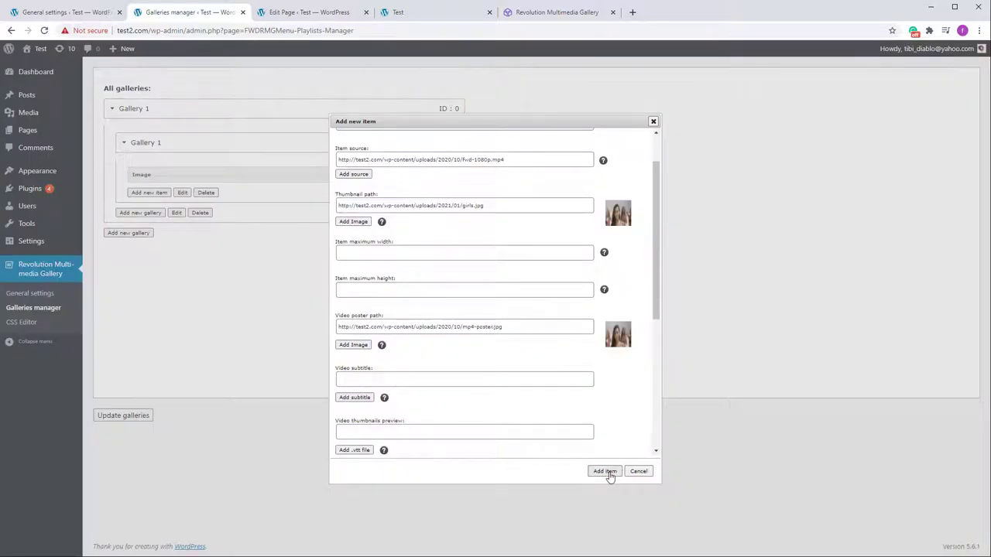
click(605, 472)
drag(276, 178, 276, 217)
Step: Start another gallery item named 'Youtube' and open a new browser tab
click(149, 210)
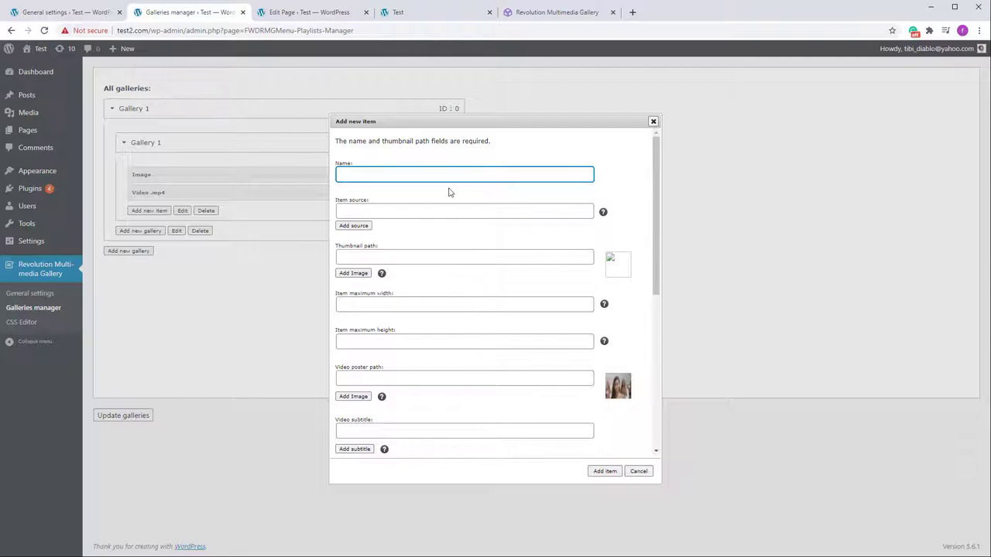
text(Y)
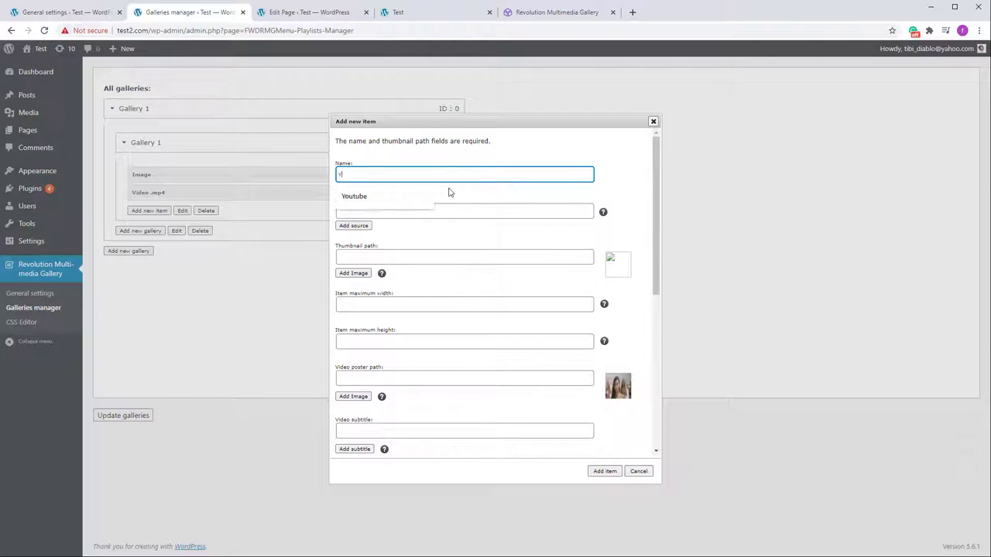
text(outube)
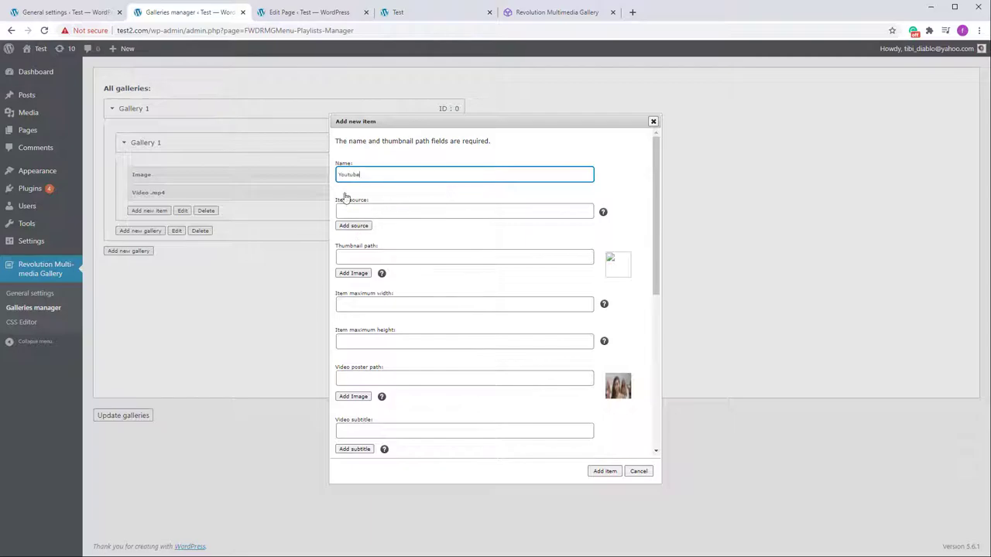
click(633, 12)
Step: Load YouTube, open a video and copy its web address
text(y)
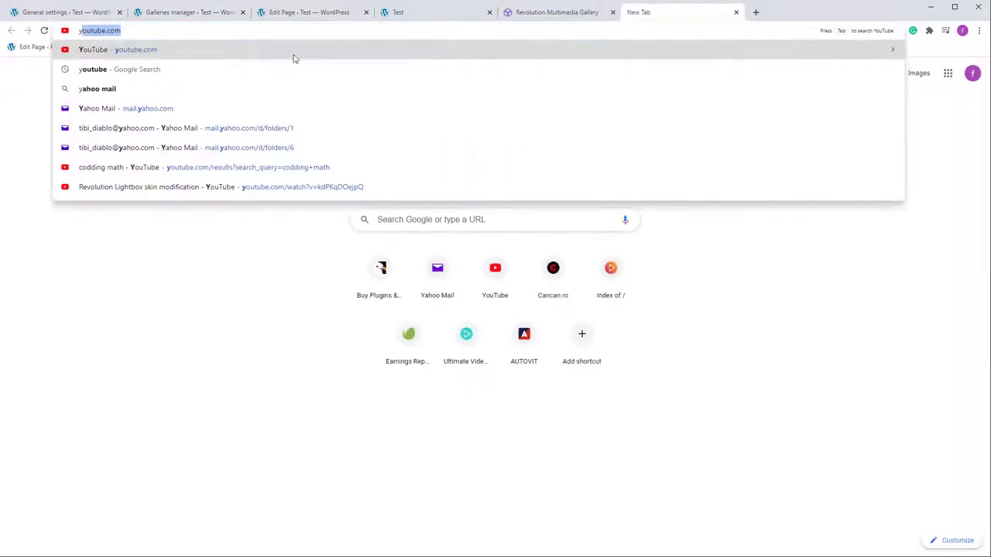
key(Return)
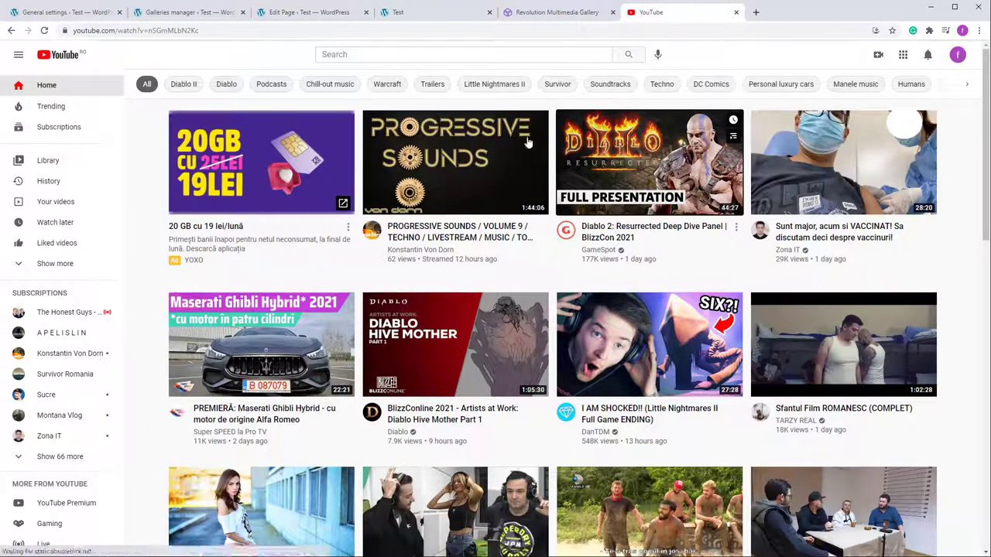
click(527, 139)
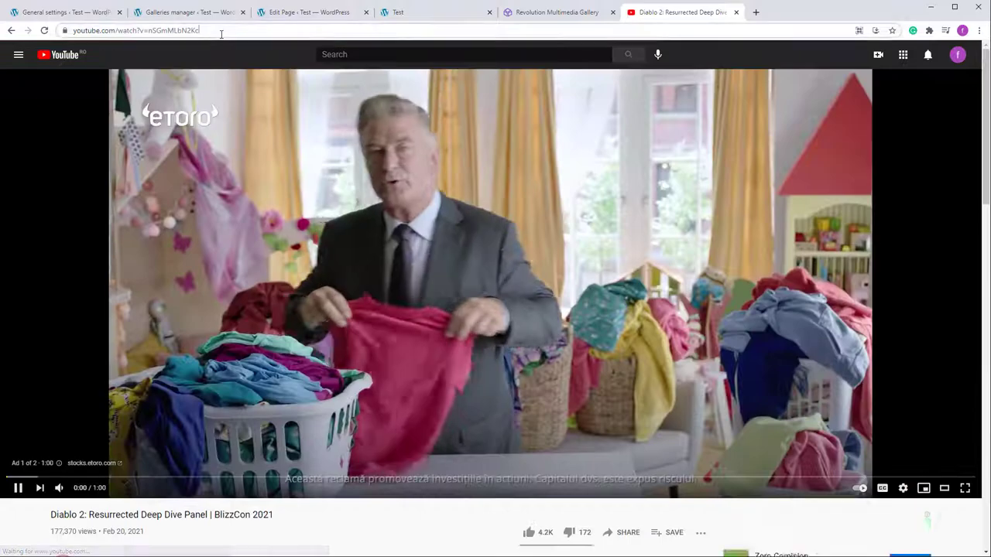
click(100, 30)
key(ctrl+c)
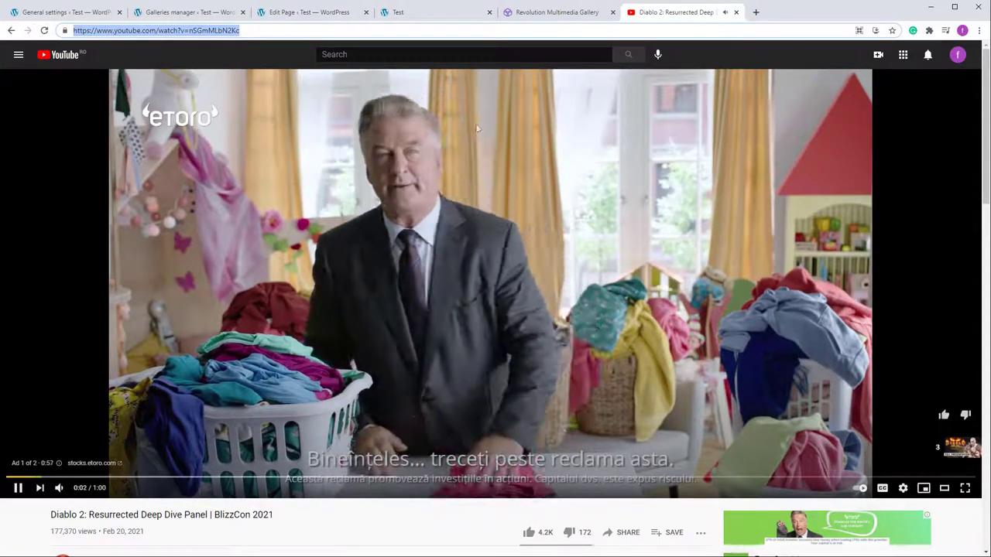
key(ctrl+w)
Step: Paste the YouTube address as item source, add the Youtube item and move it to the end
click(401, 211)
key(ctrl+v)
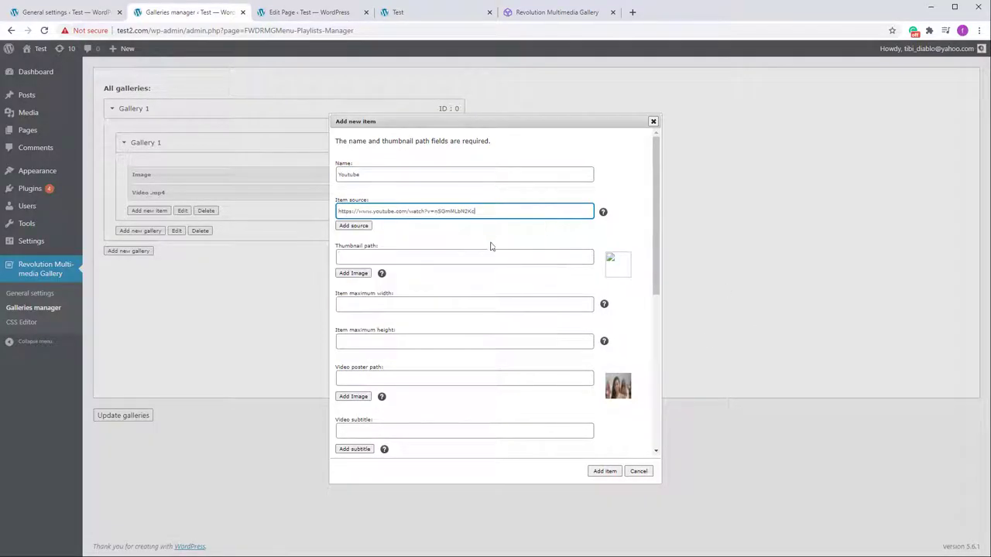
scroll(399, 311, down, 5)
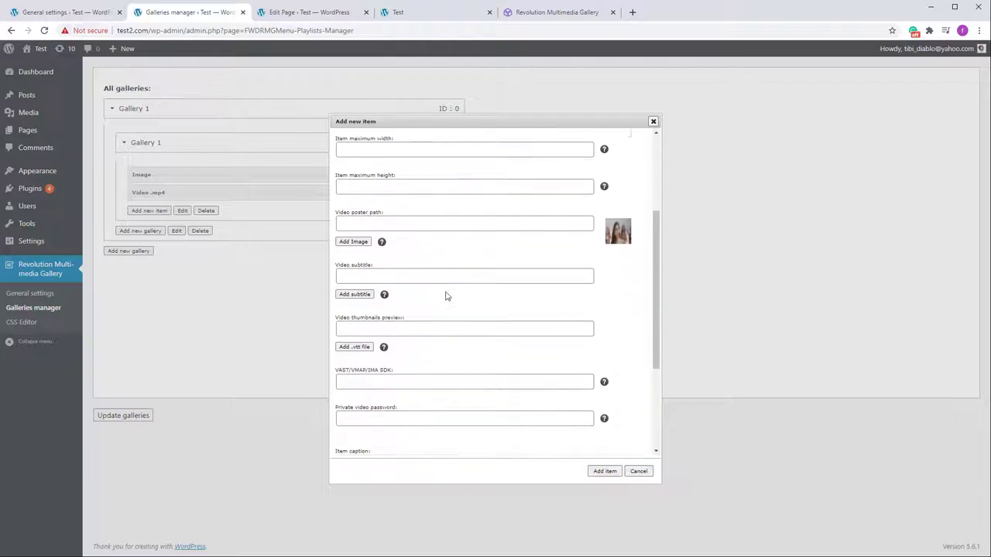
click(600, 471)
drag(240, 177, 232, 216)
click(148, 228)
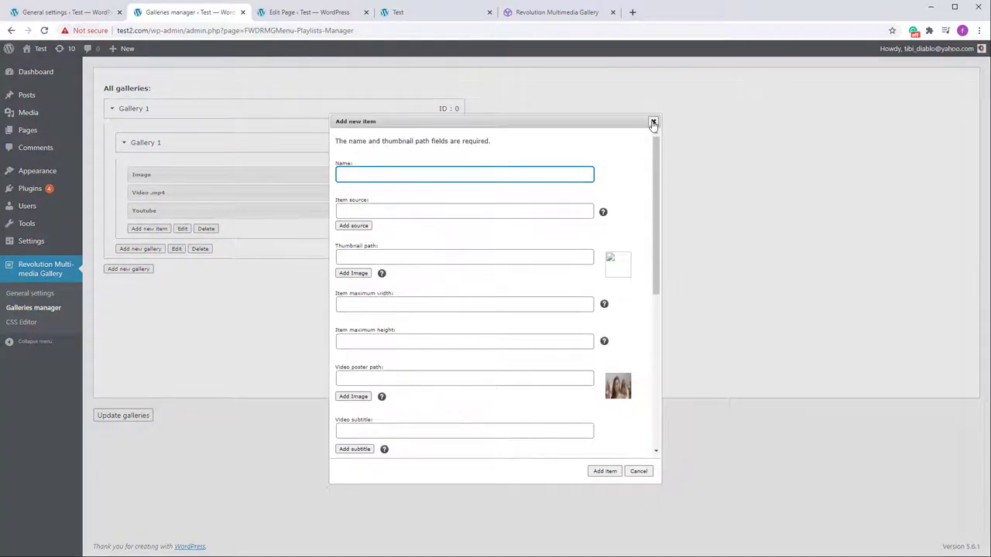
click(653, 124)
Step: Put the Youtube item back at the bottom and start a new item named Vimeo
mouse_move(228, 220)
mouse_down()
mouse_move(232, 163)
mouse_move(228, 223)
mouse_up()
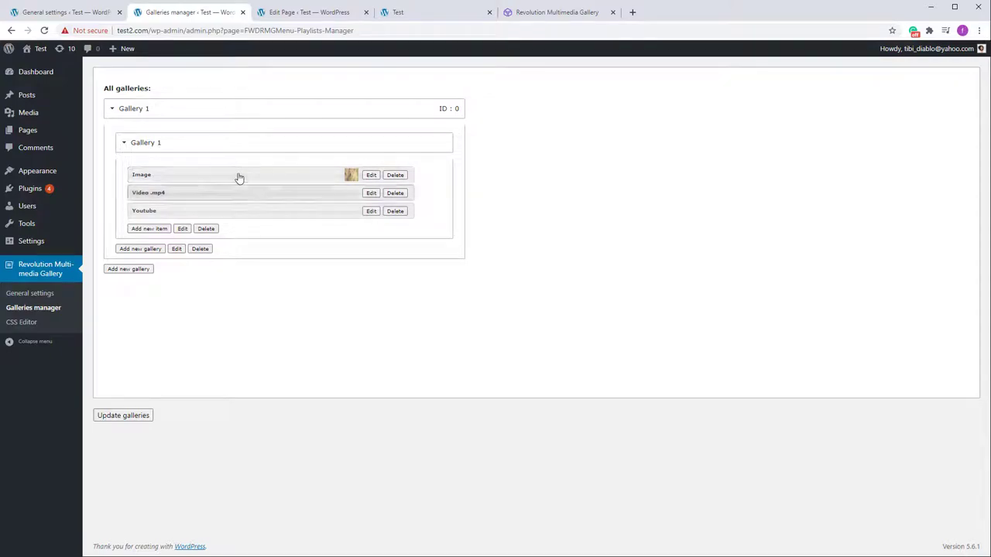
click(151, 228)
text(Vim)
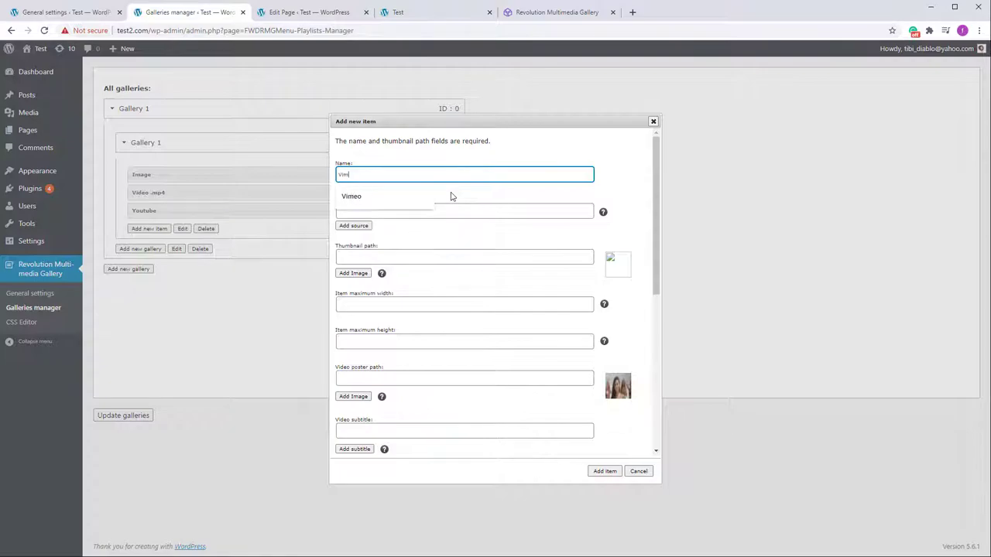
key(BackSpace)
text(meo)
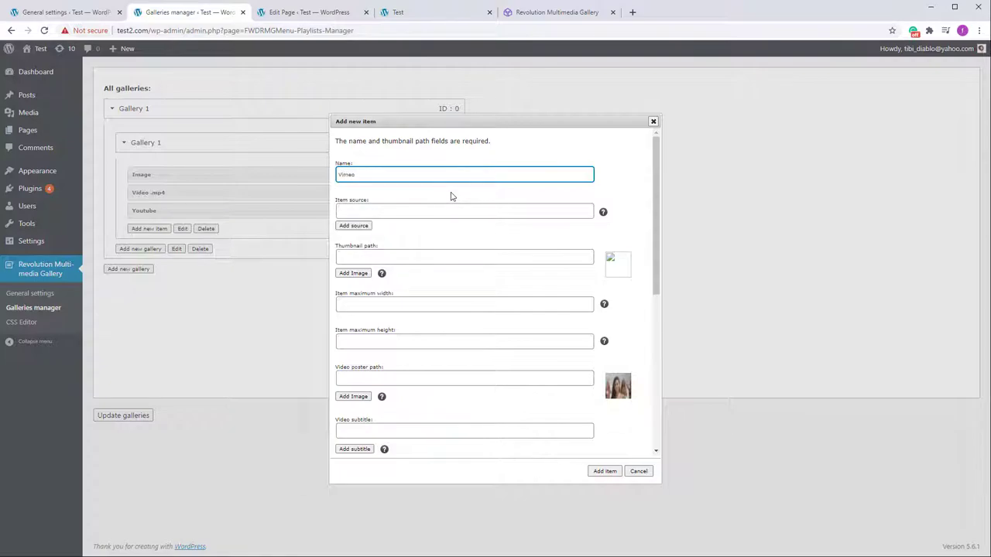
click(632, 12)
Step: Search 'vimeo videos', open the Best Music Videos of 2018 video and copy its address
text(vi)
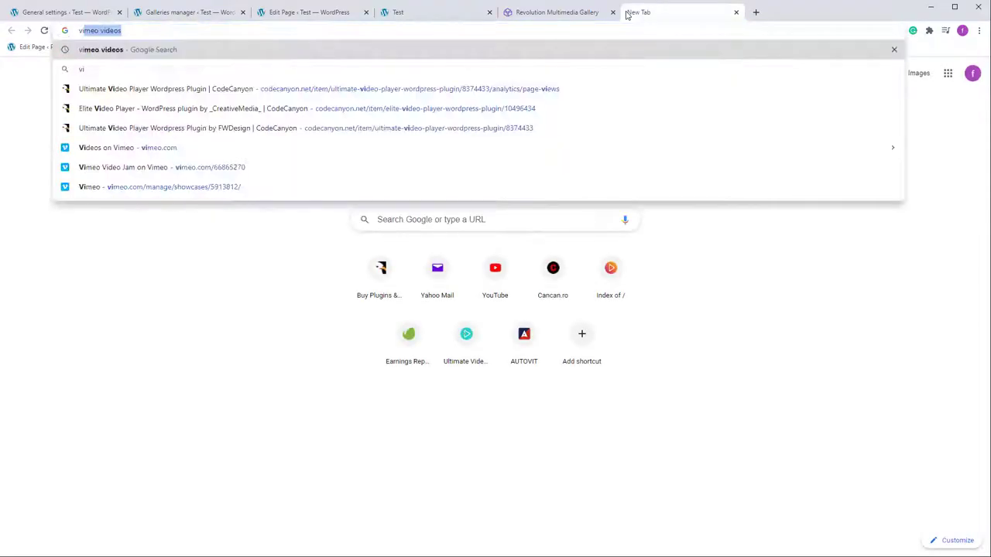
text(meo videos)
key(Return)
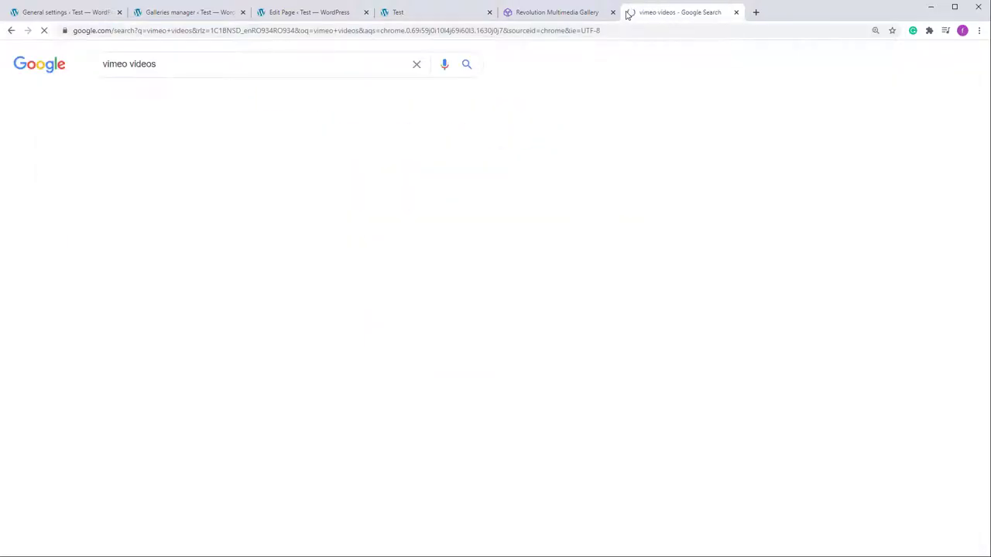
scroll(287, 340, down, 3)
click(193, 342)
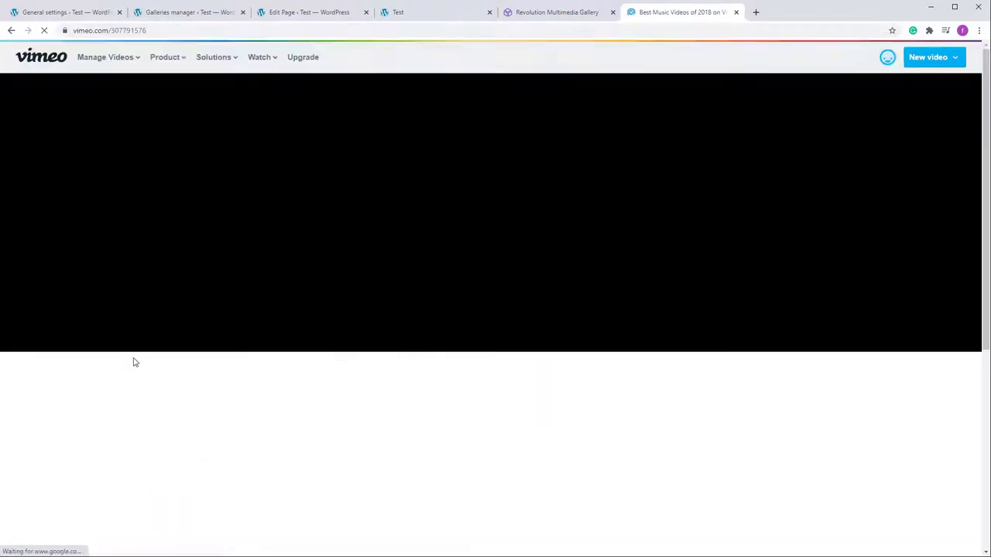
click(223, 30)
key(ctrl+c)
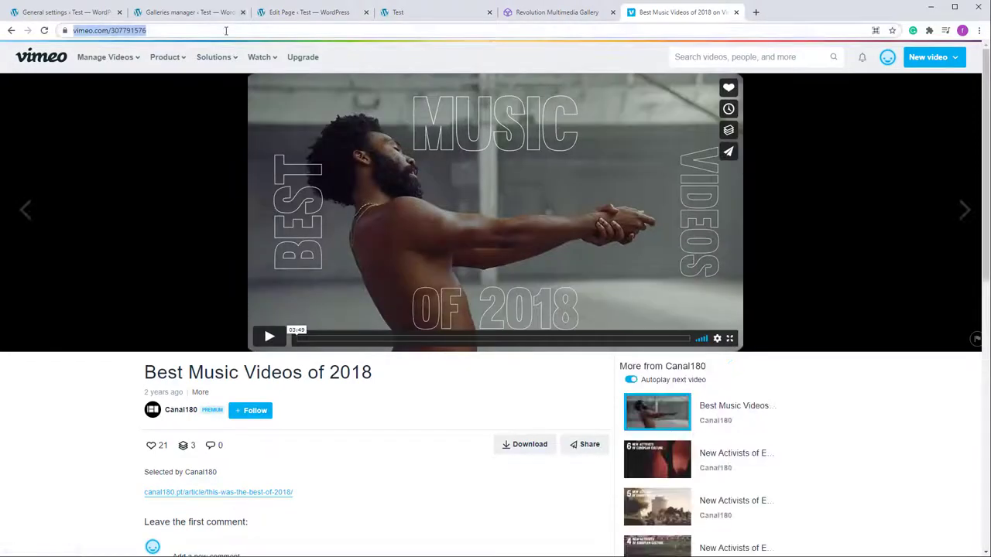
key(ctrl+w)
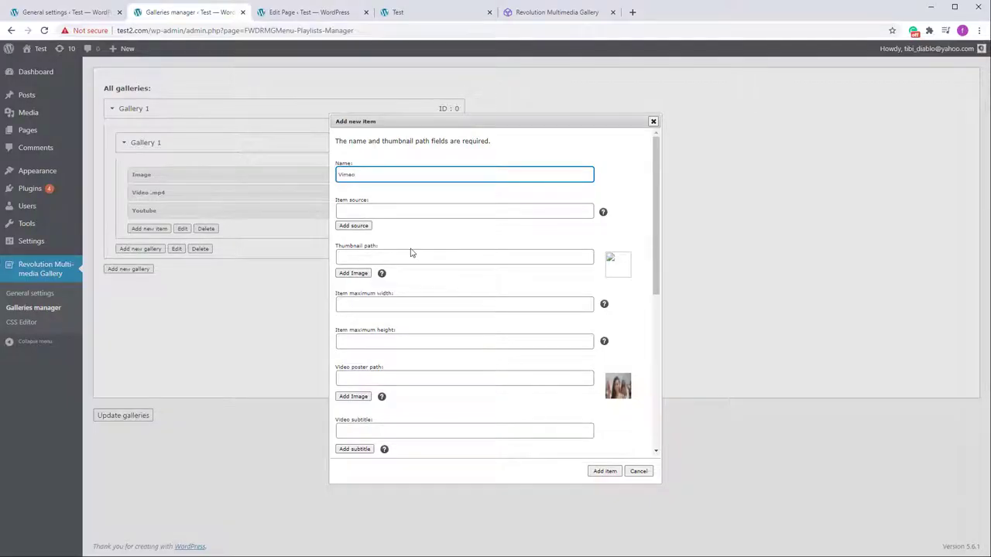
Step: Paste the Vimeo address as item source, add the item and move it below Youtube
click(391, 207)
key(ctrl+v)
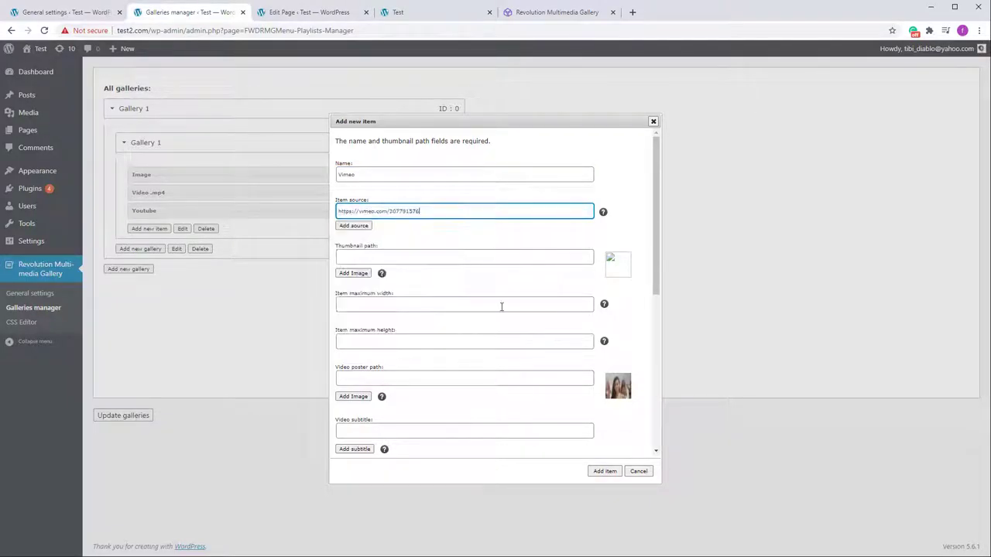
scroll(424, 341, down, 5)
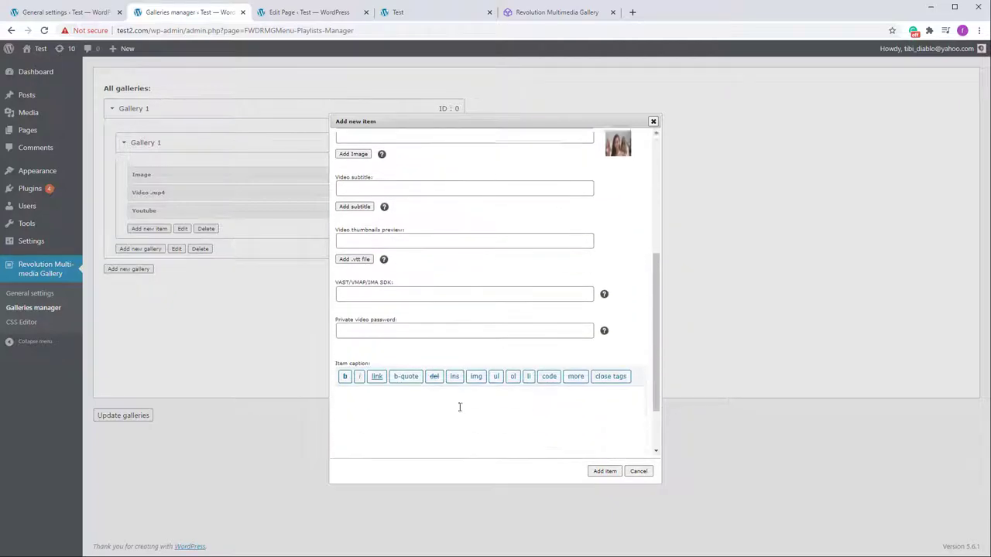
scroll(522, 429, down, 2)
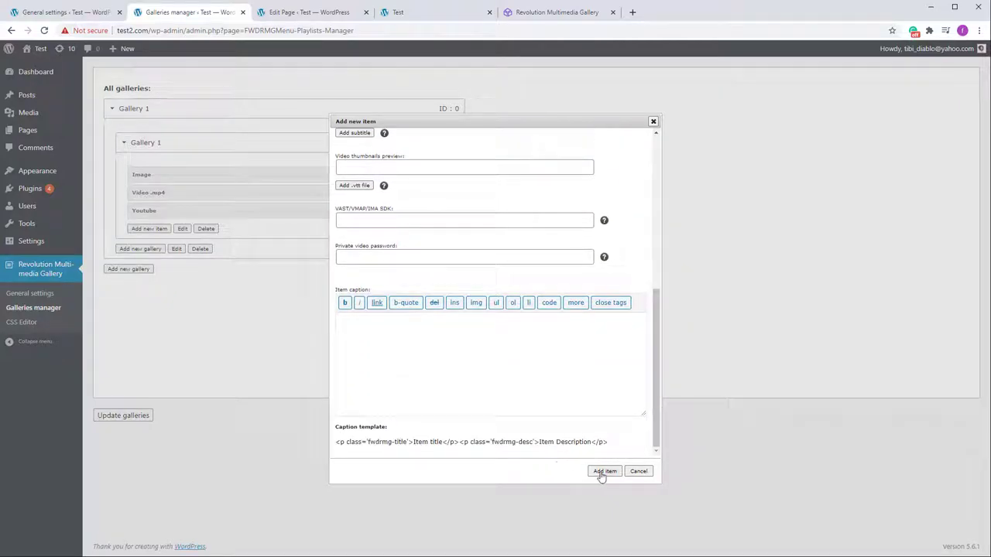
click(602, 471)
drag(267, 179, 261, 236)
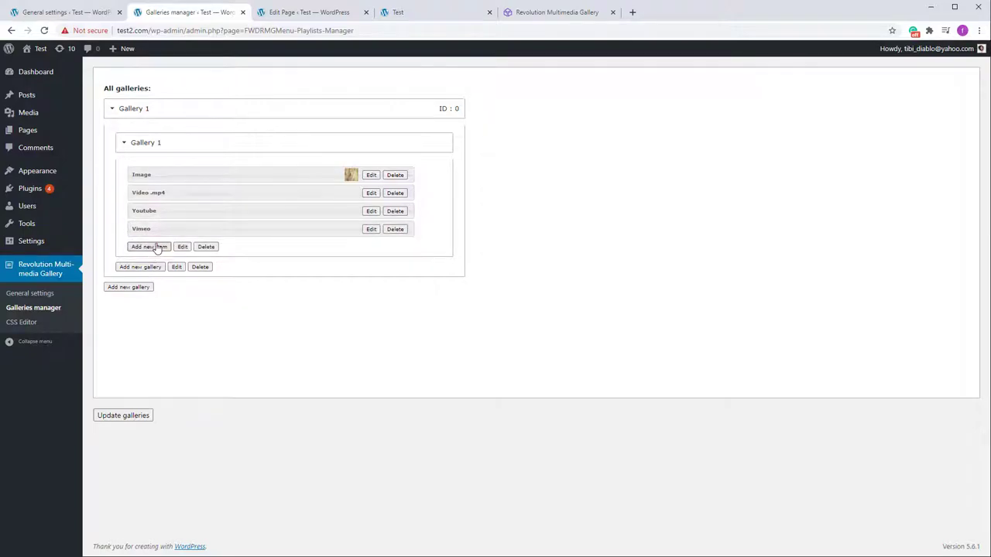
click(151, 246)
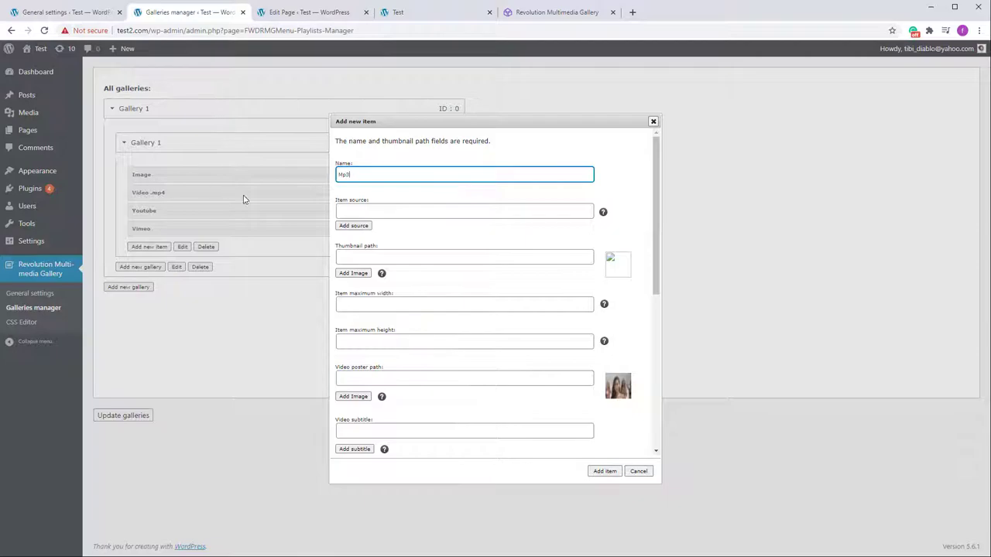
Step: Choose 01.mp3 from the media library as the Mp3 item's source
click(353, 225)
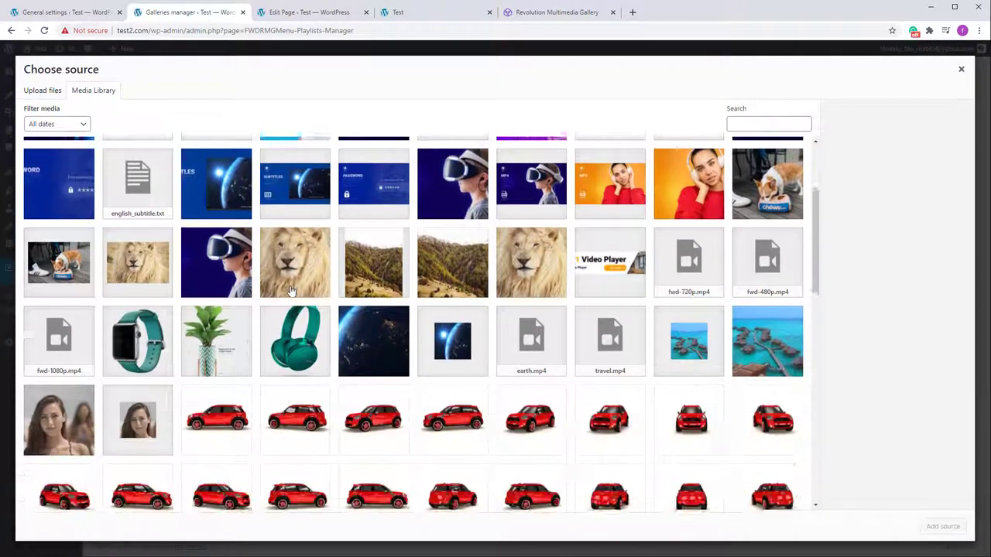
scroll(291, 291, down, 3)
scroll(289, 287, up, 1)
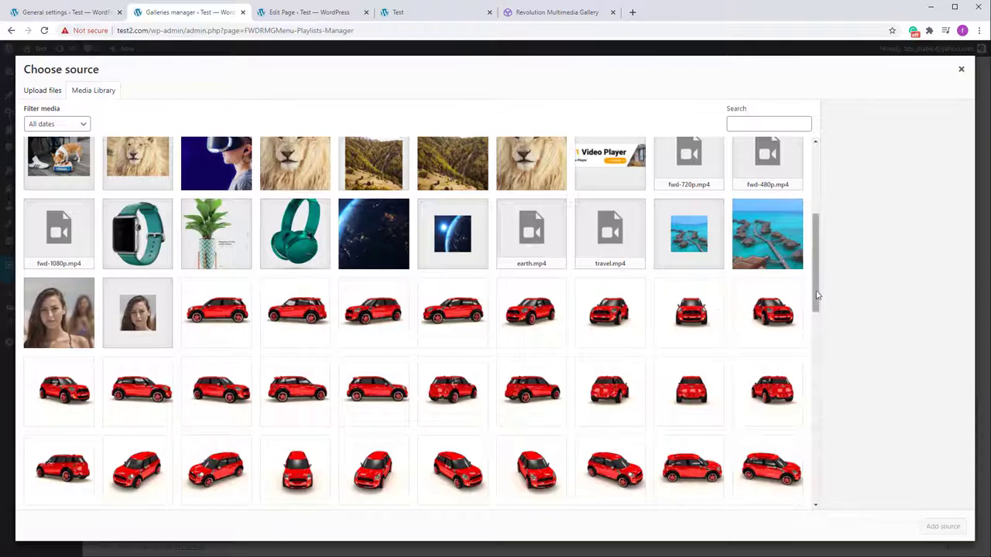
drag(816, 272, 820, 510)
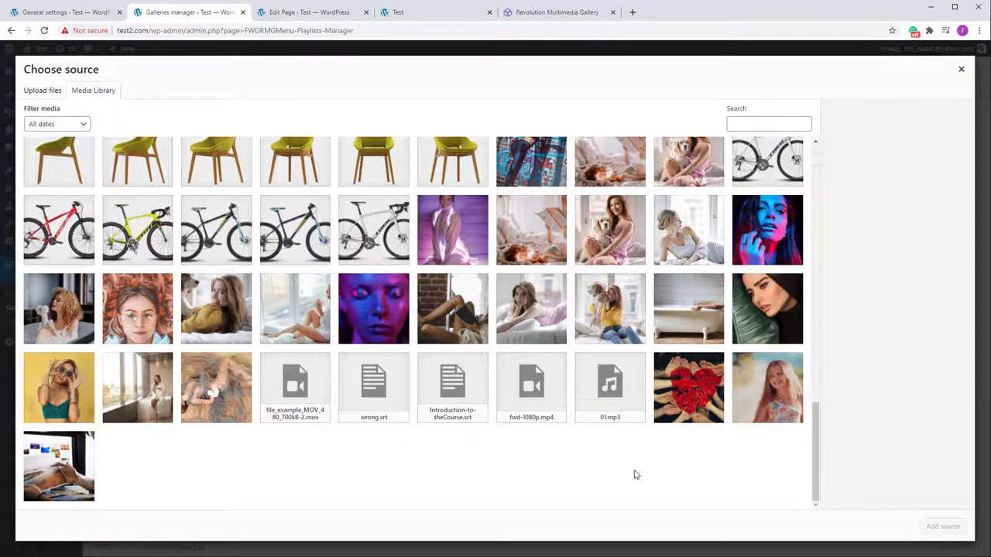
click(636, 391)
click(942, 526)
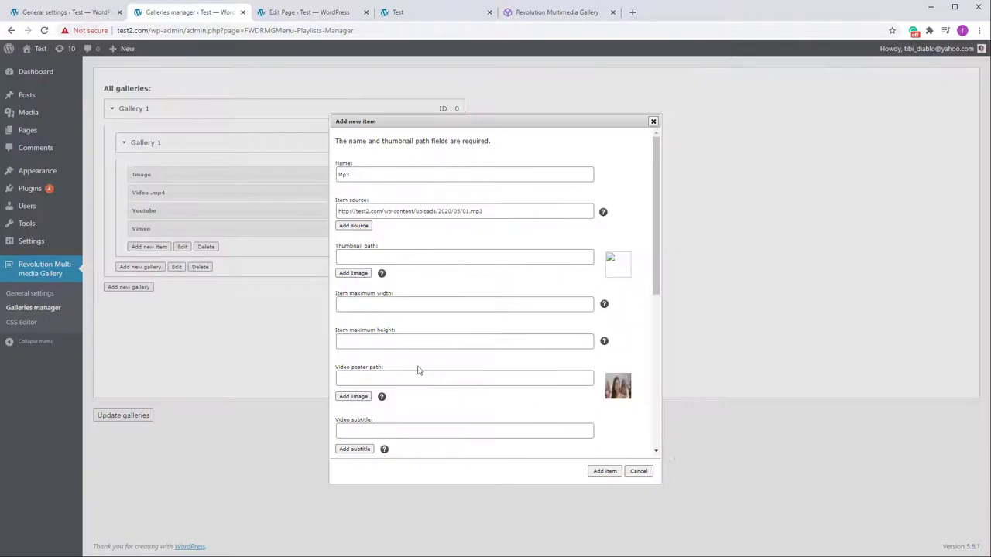
Step: Set mp3-1.jpg as the thumbnail and mp3.jpg as the video poster
click(352, 274)
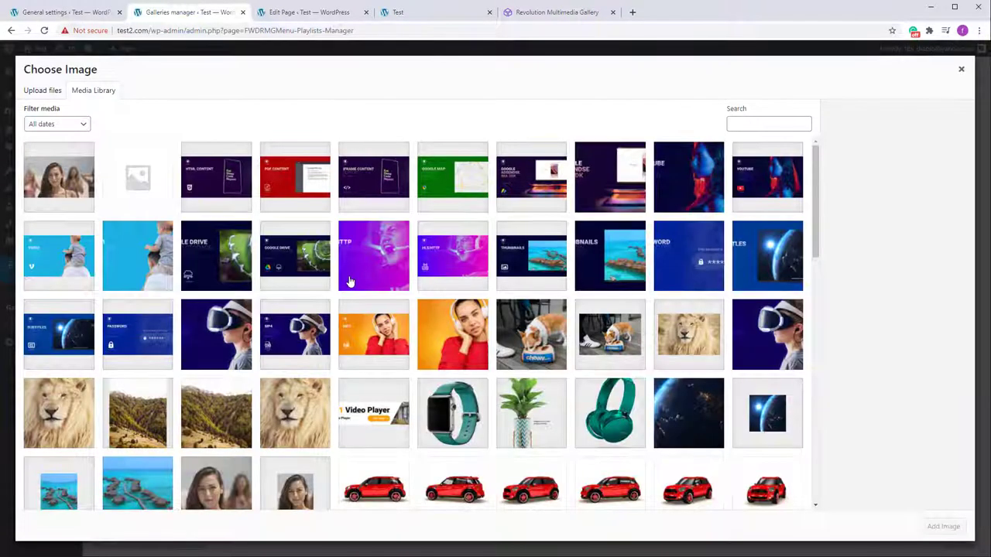
click(464, 341)
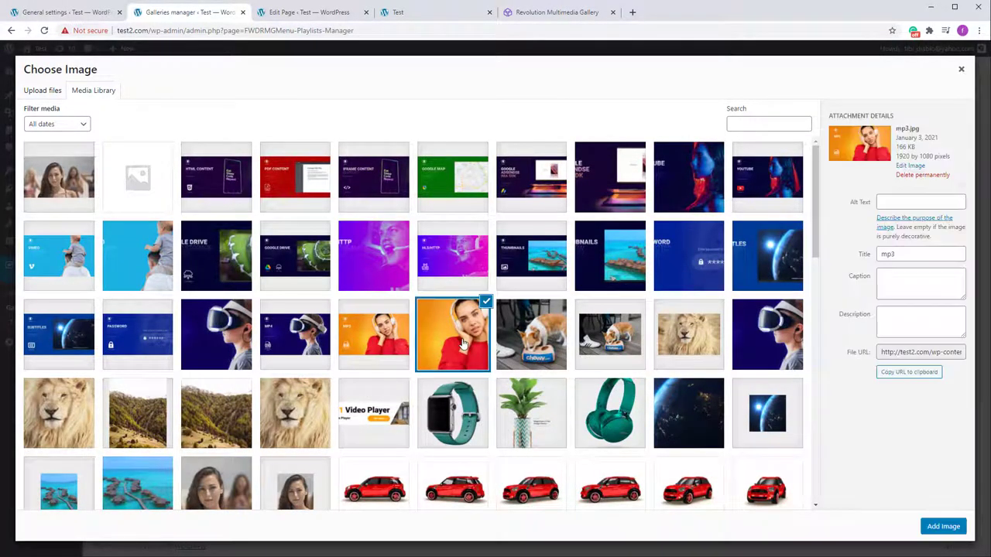
click(961, 69)
click(354, 273)
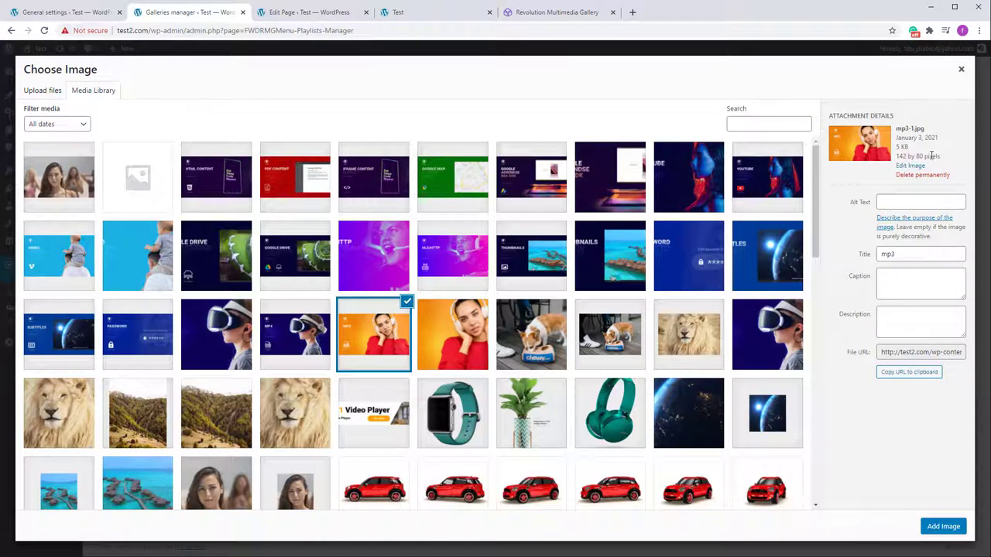
click(942, 526)
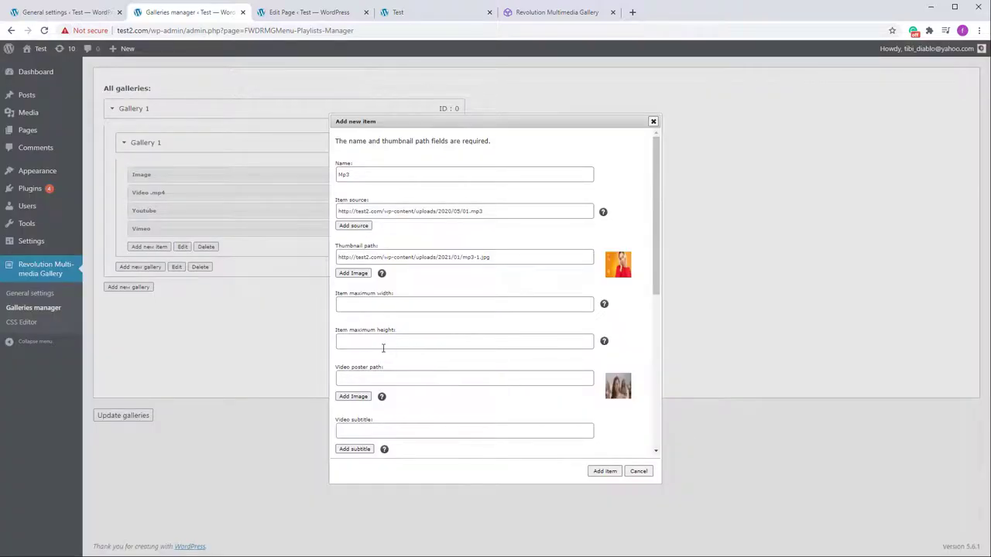
click(355, 397)
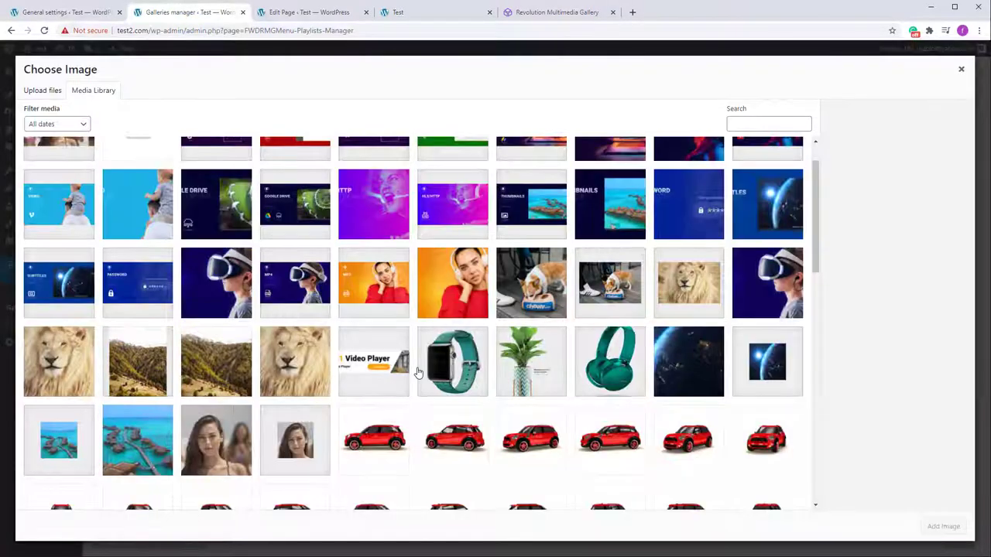
click(443, 283)
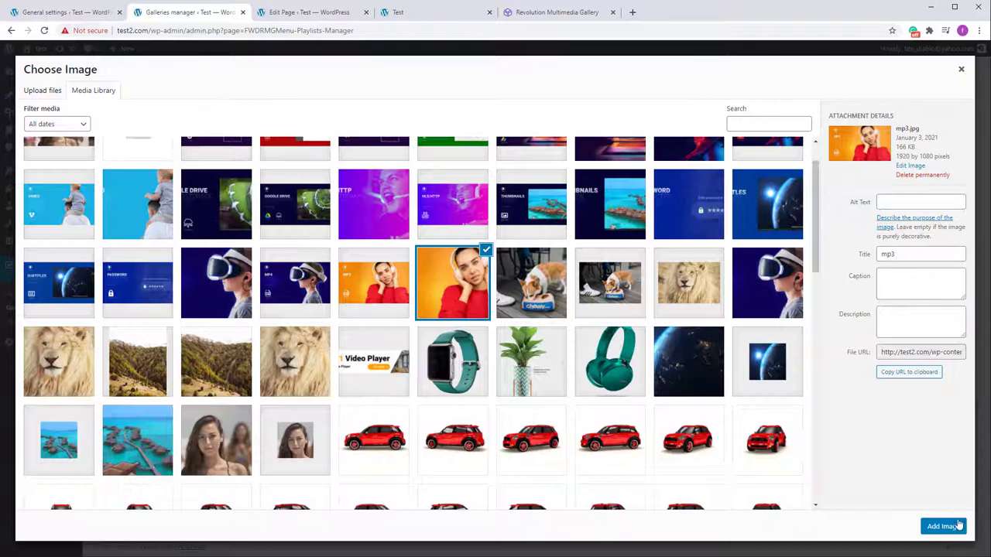
click(943, 527)
Step: Add the Mp3 item, move it to the end and update the galleries
click(605, 471)
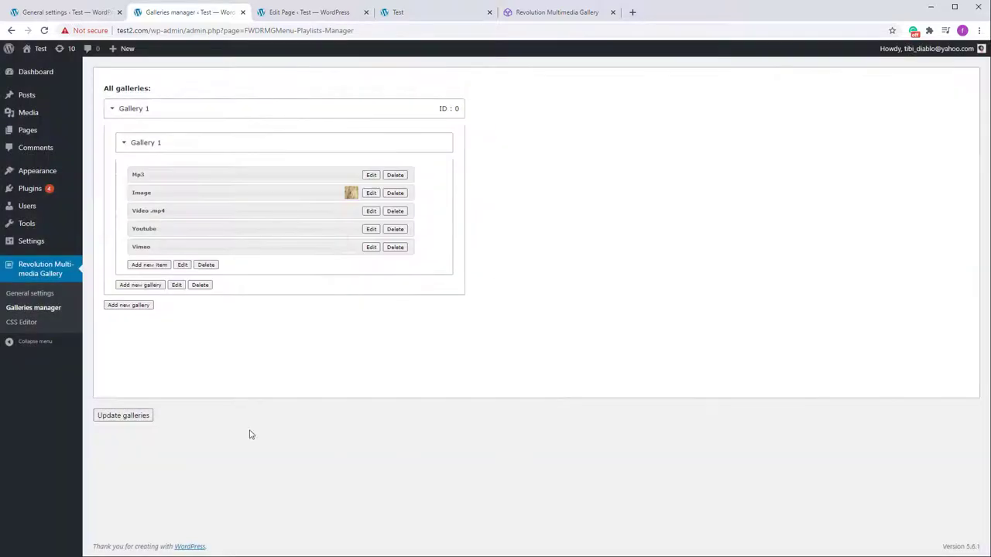
drag(204, 176, 210, 251)
click(124, 416)
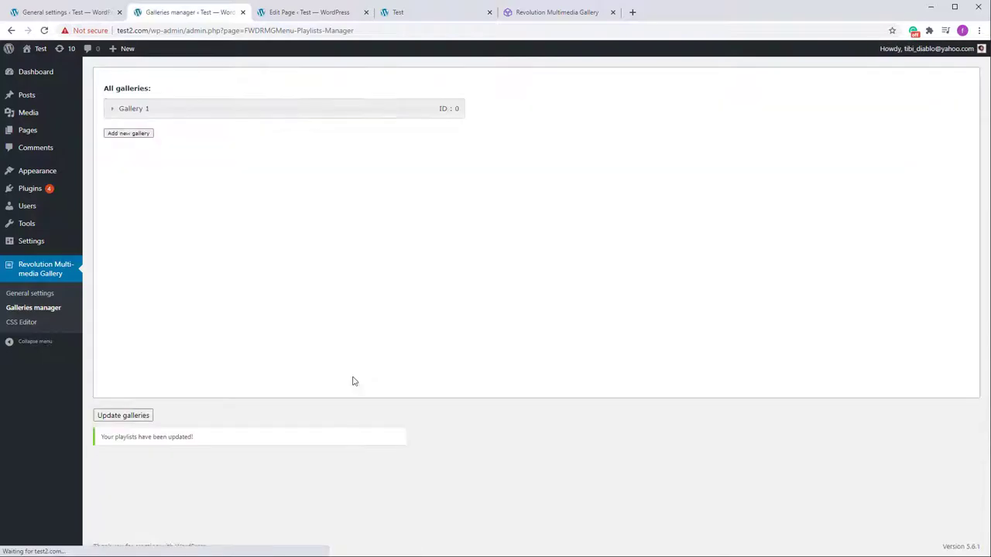
Step: Expand Gallery 1, reload the Test page preview and slide to the video item
click(346, 107)
click(352, 144)
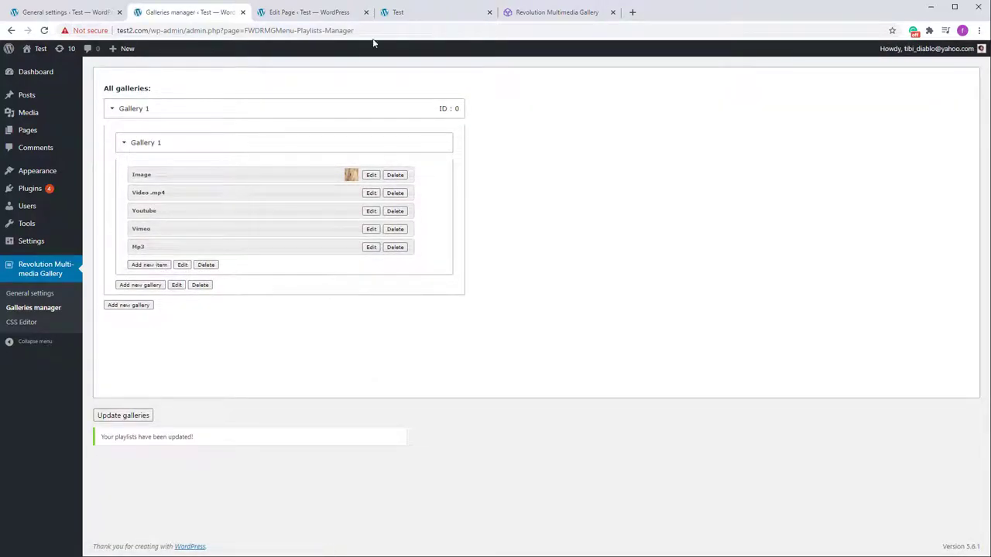
click(414, 17)
click(44, 30)
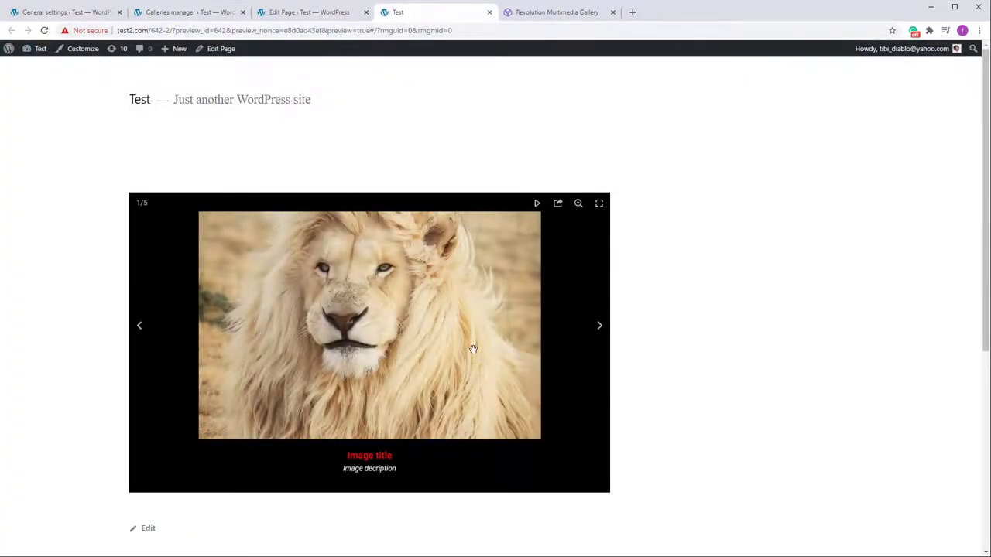
mouse_move(473, 349)
mouse_down()
mouse_move(437, 350)
mouse_move(462, 345)
mouse_up()
Step: Return to the Galleries manager and edit the Image item
click(299, 12)
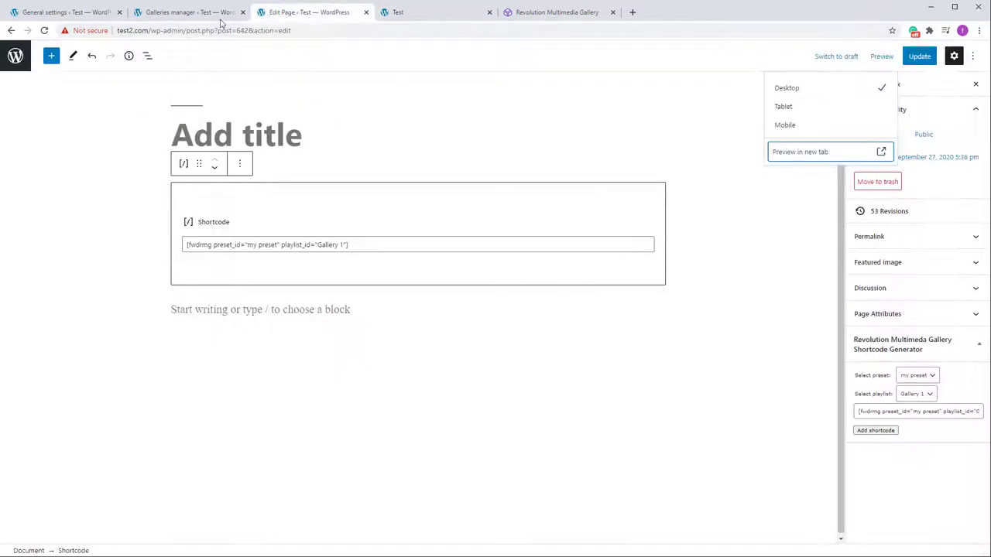
click(173, 12)
click(370, 174)
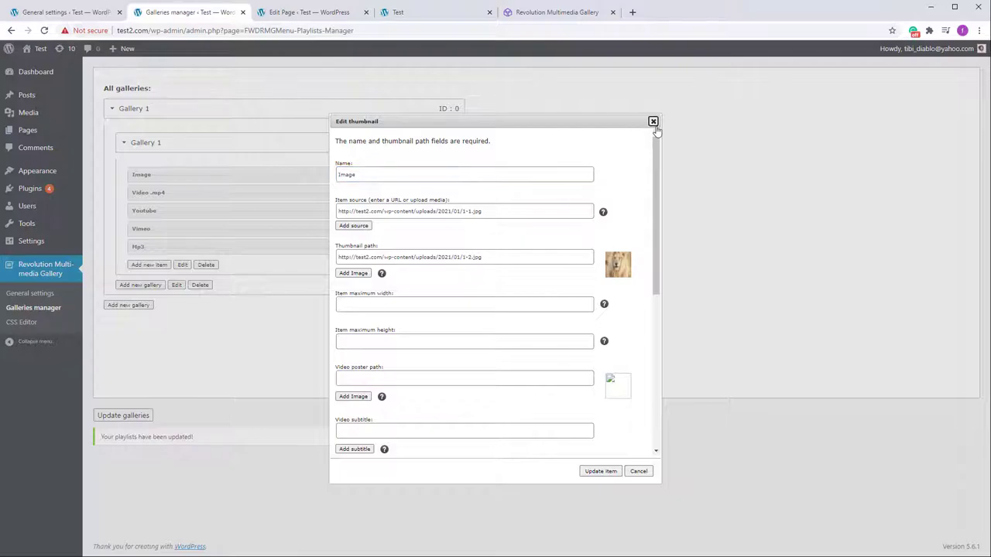
Step: Give the Youtube item the youtube.jpg thumbnail and update it
click(653, 121)
click(371, 194)
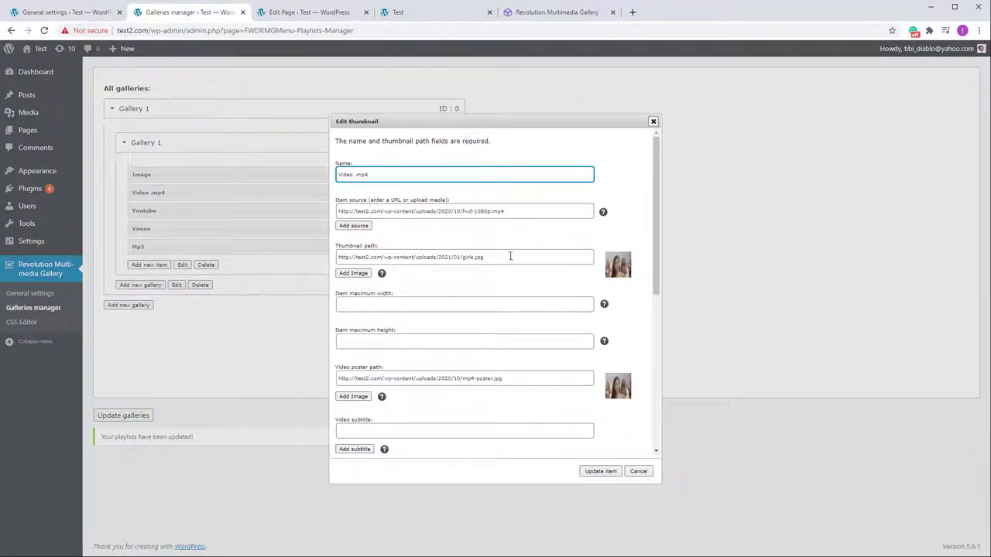
click(652, 121)
click(372, 210)
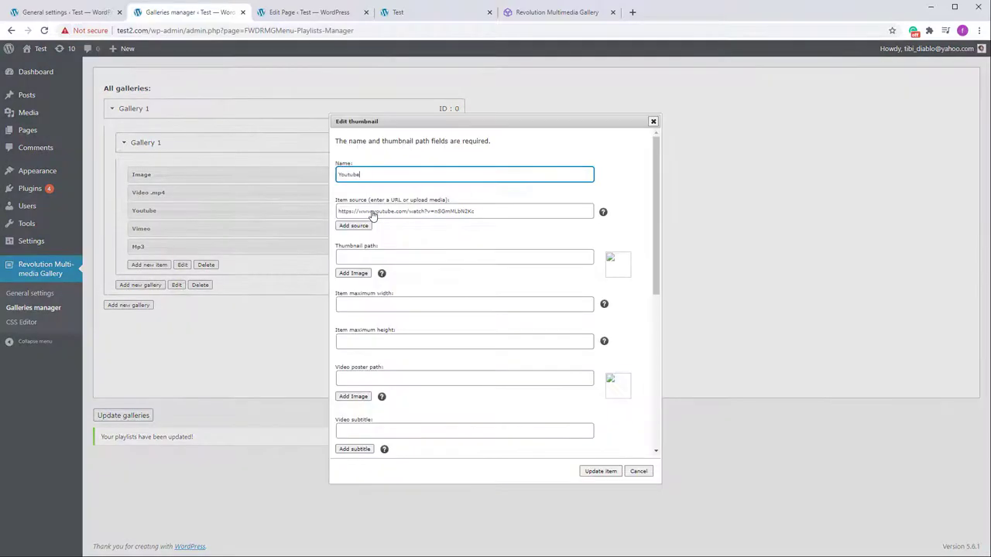
click(353, 273)
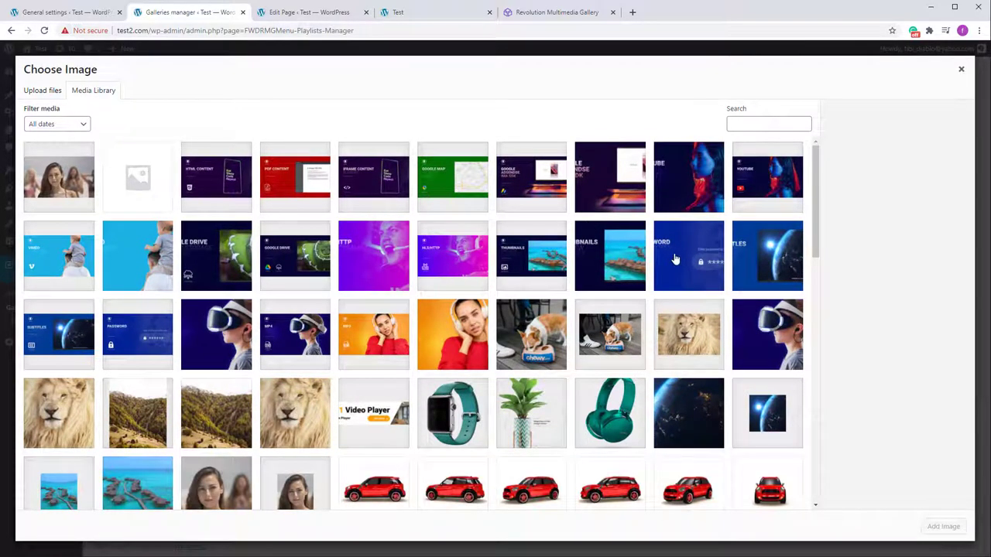
click(742, 186)
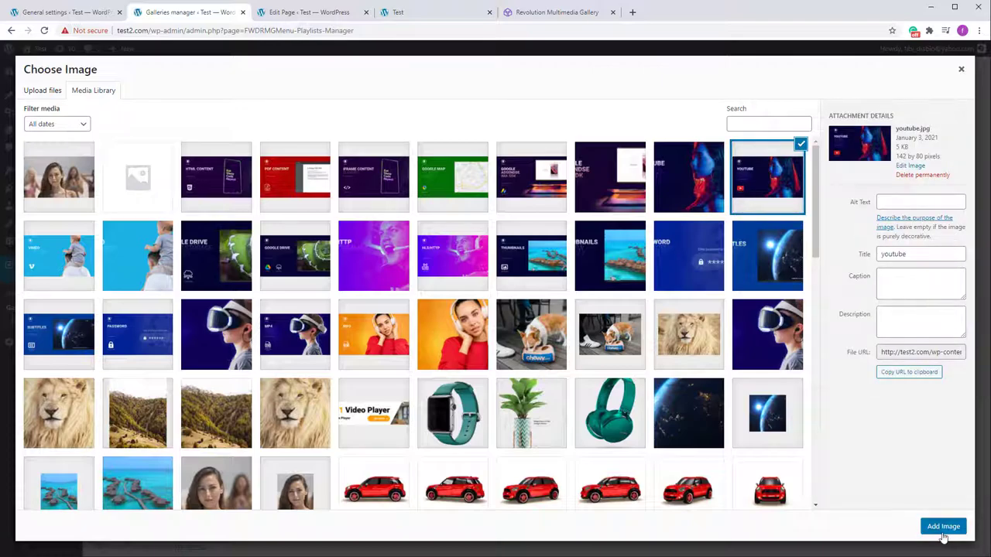
click(943, 526)
click(602, 472)
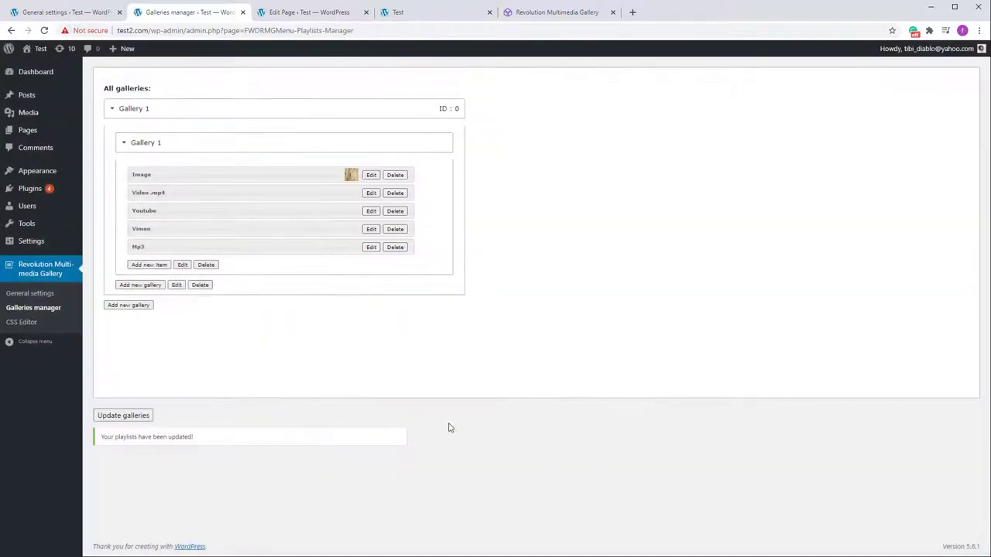
Step: Give the Vimeo item the subtitle.jpg thumbnail and update it
click(371, 229)
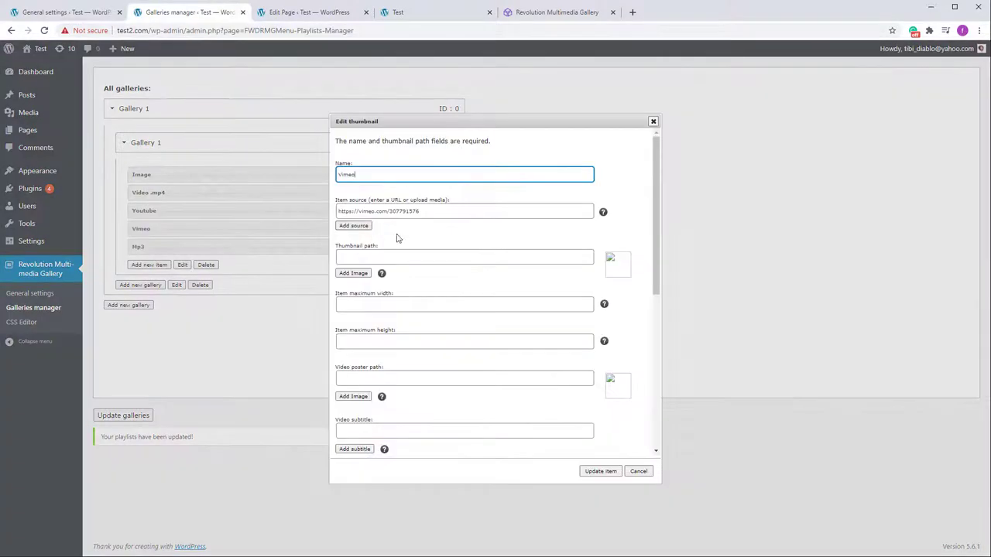
click(353, 273)
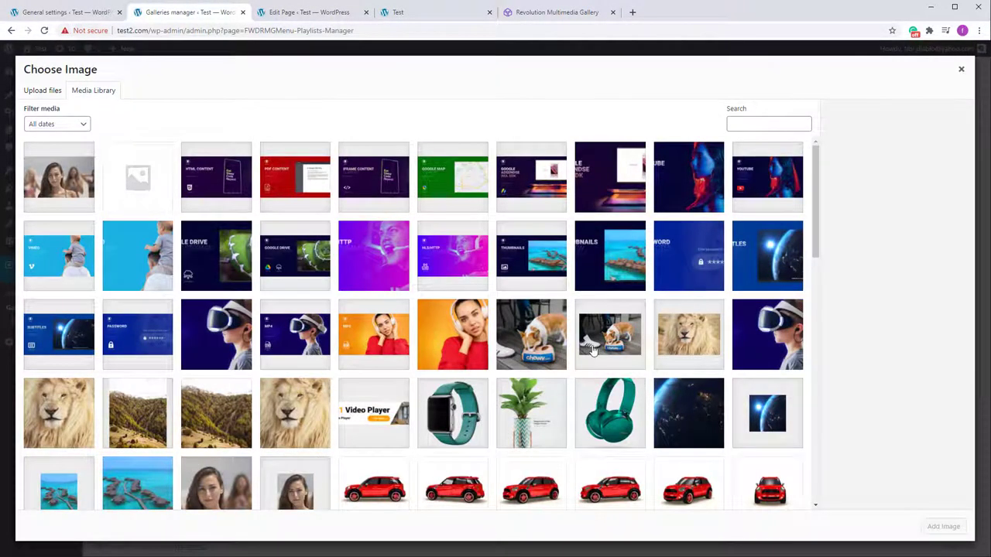
click(690, 272)
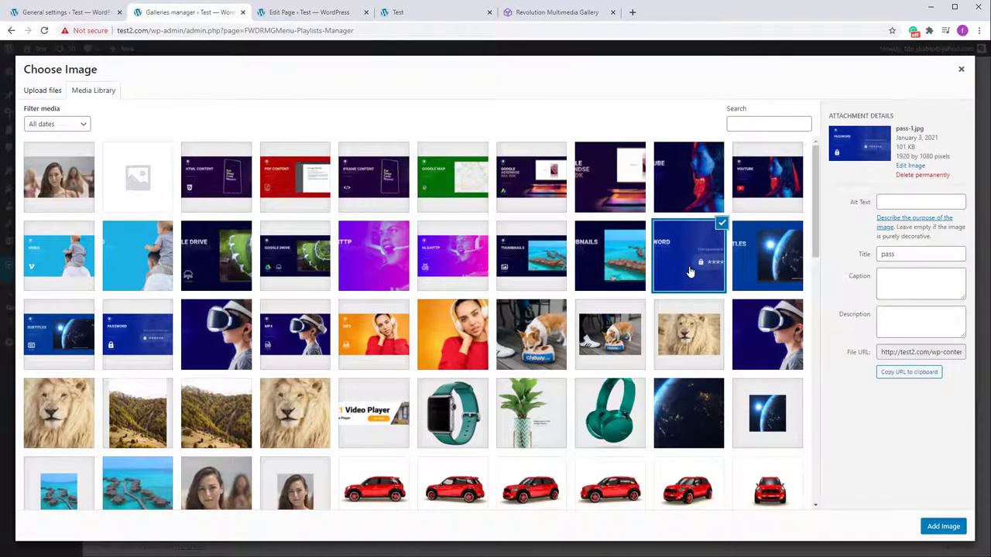
click(71, 342)
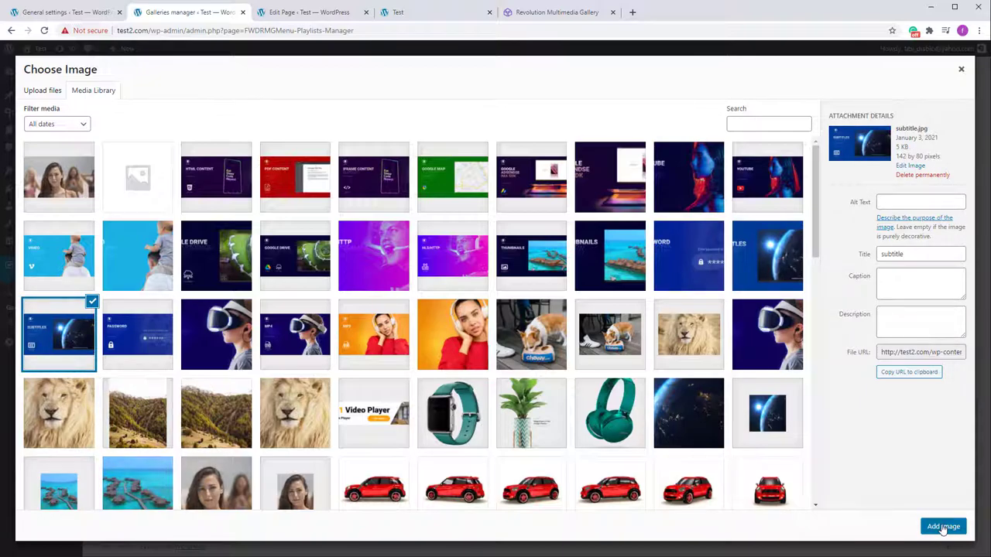
click(943, 527)
click(600, 471)
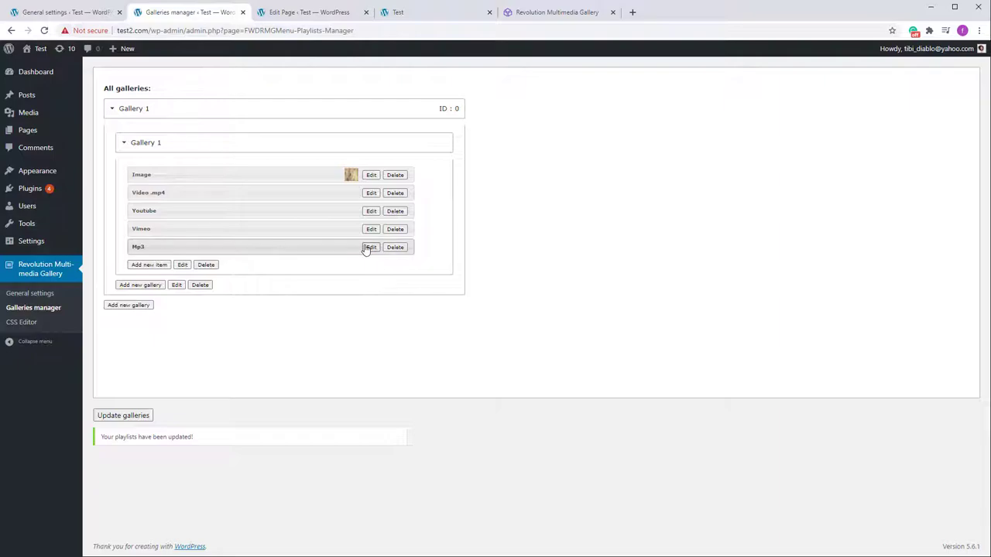
Step: Confirm the Mp3 item unchanged and update the galleries
click(371, 247)
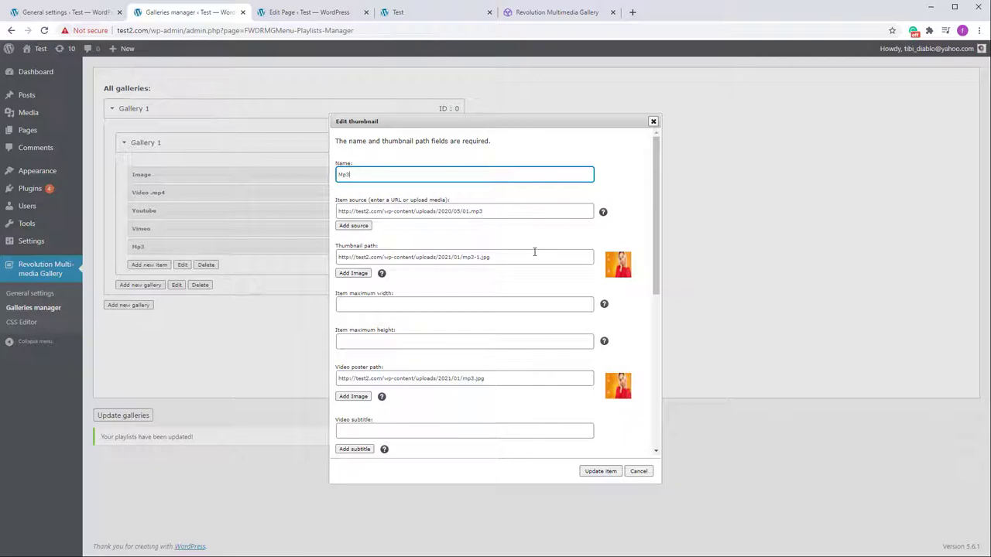
click(606, 477)
click(121, 417)
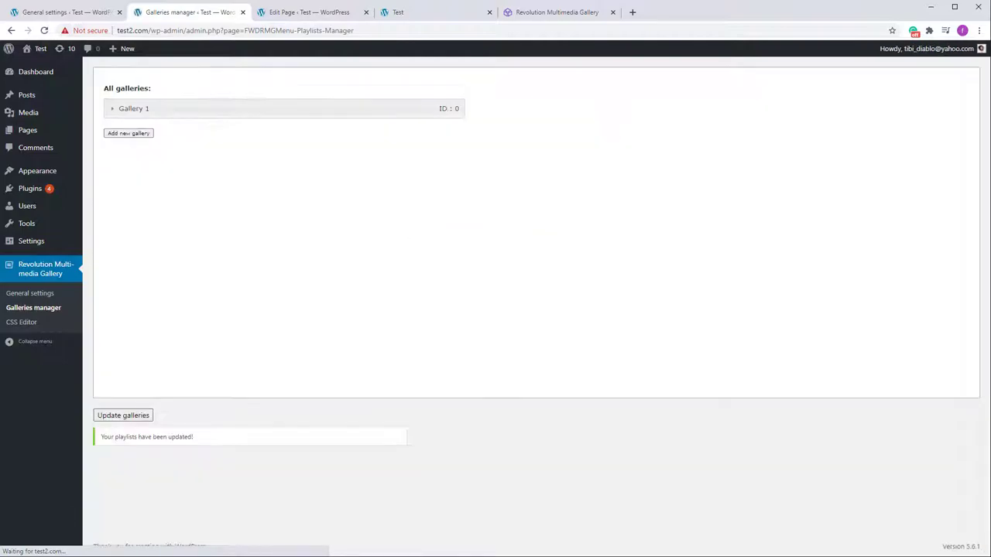
click(398, 11)
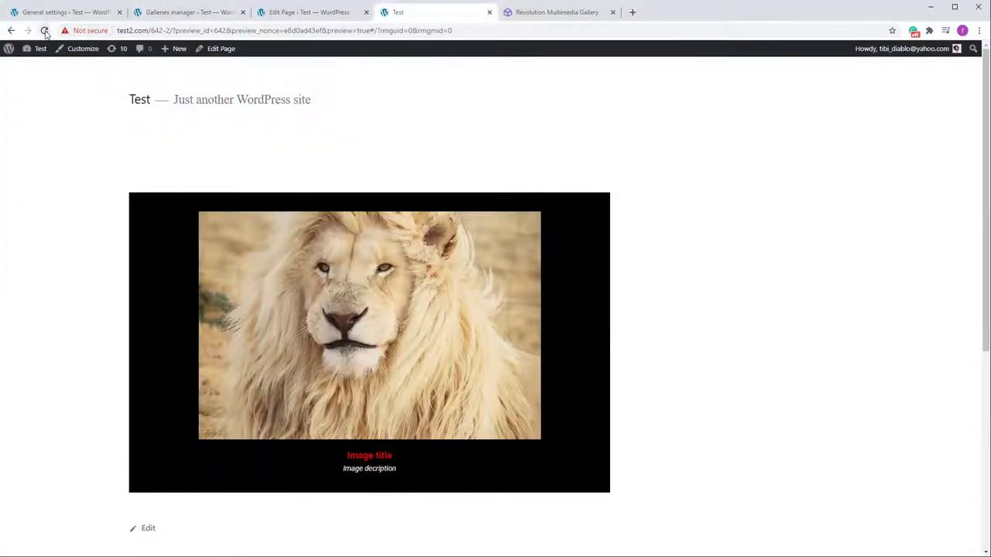
click(44, 30)
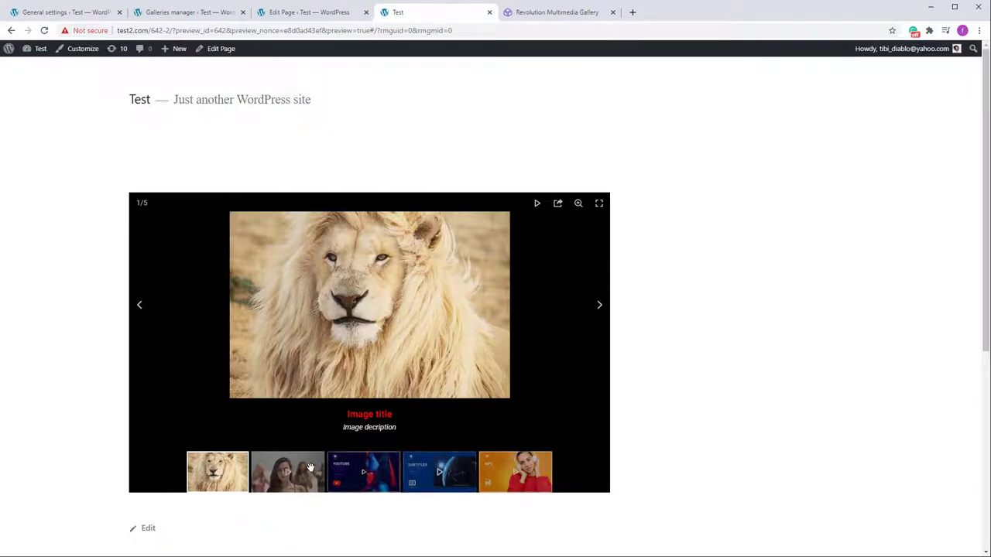
click(286, 489)
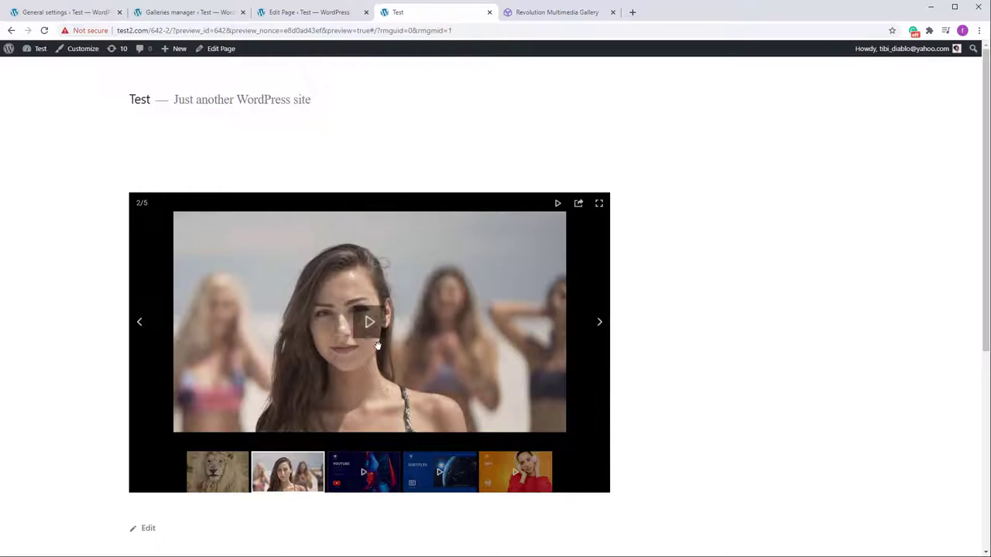
click(377, 346)
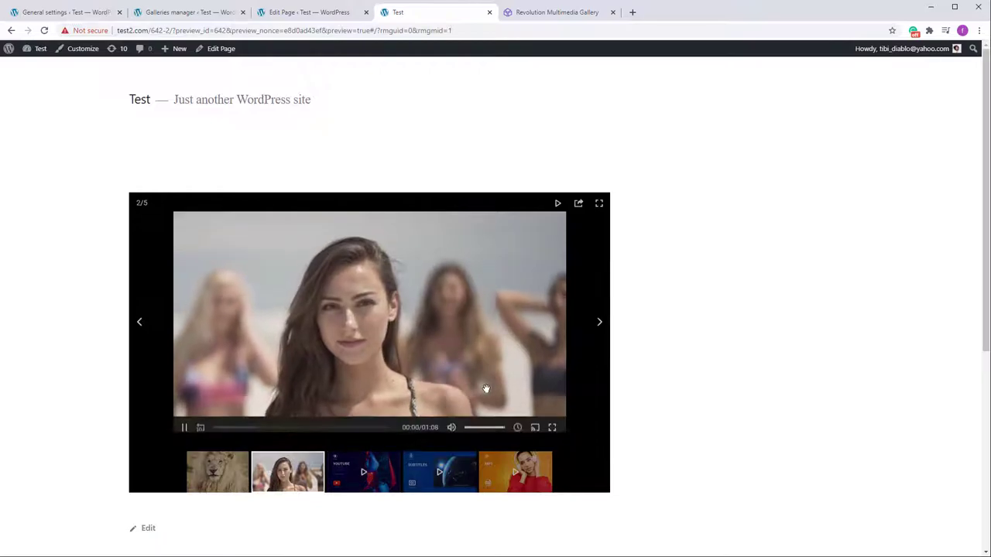
click(184, 421)
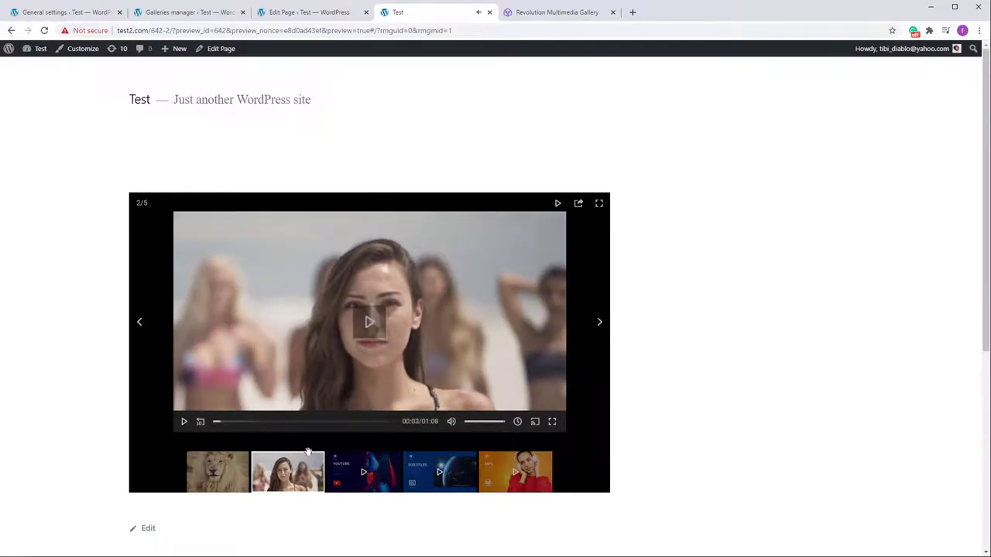
click(285, 14)
click(206, 13)
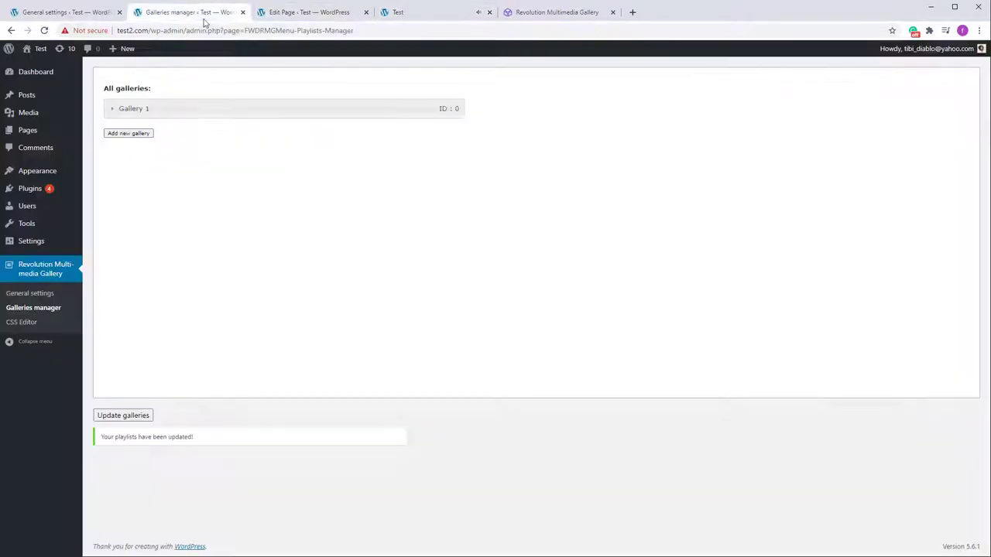
Step: Enter 'auto' in the Video .mp4 item's Video thumbnails preview, then update item and galleries
click(363, 115)
click(390, 146)
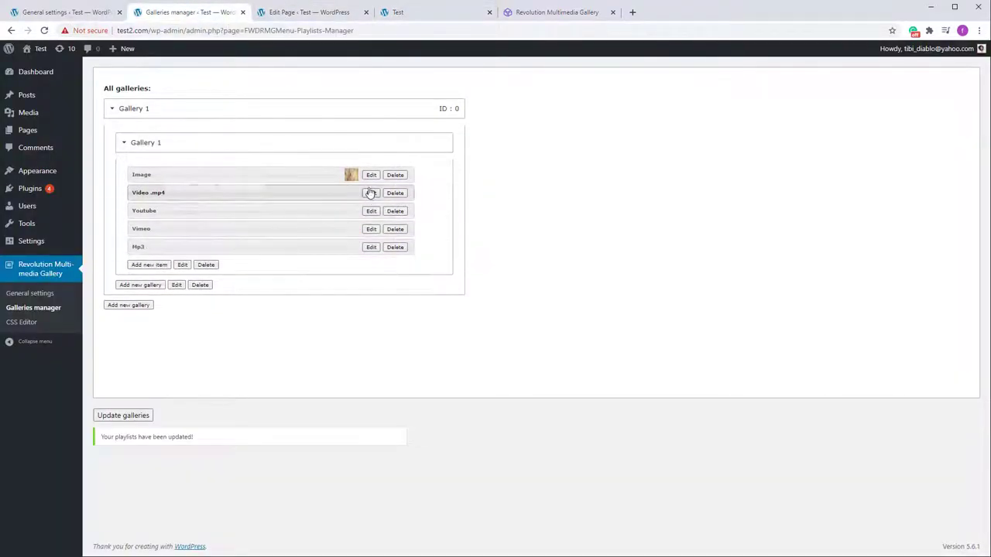
click(371, 193)
scroll(458, 294, down, 5)
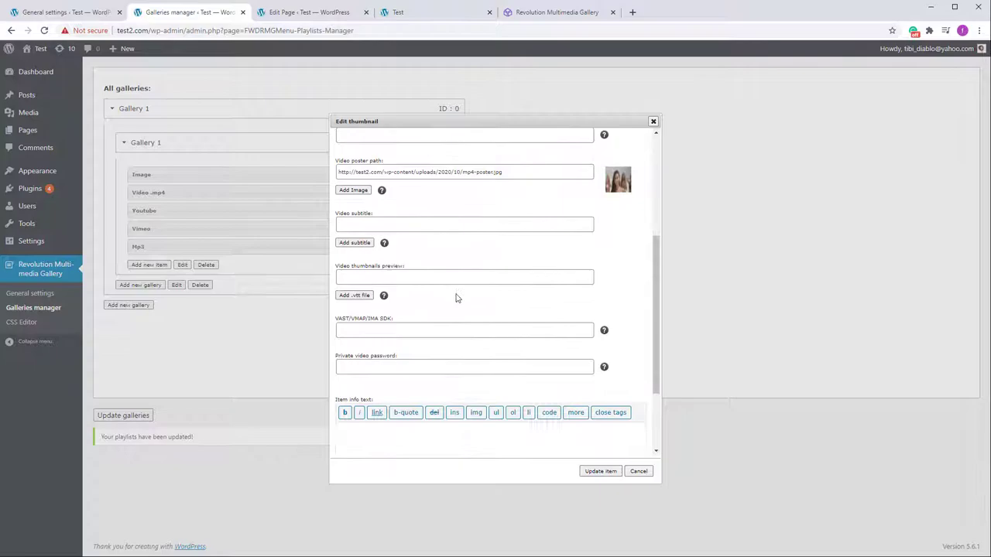
scroll(433, 275, up, 1)
click(466, 279)
text(auto)
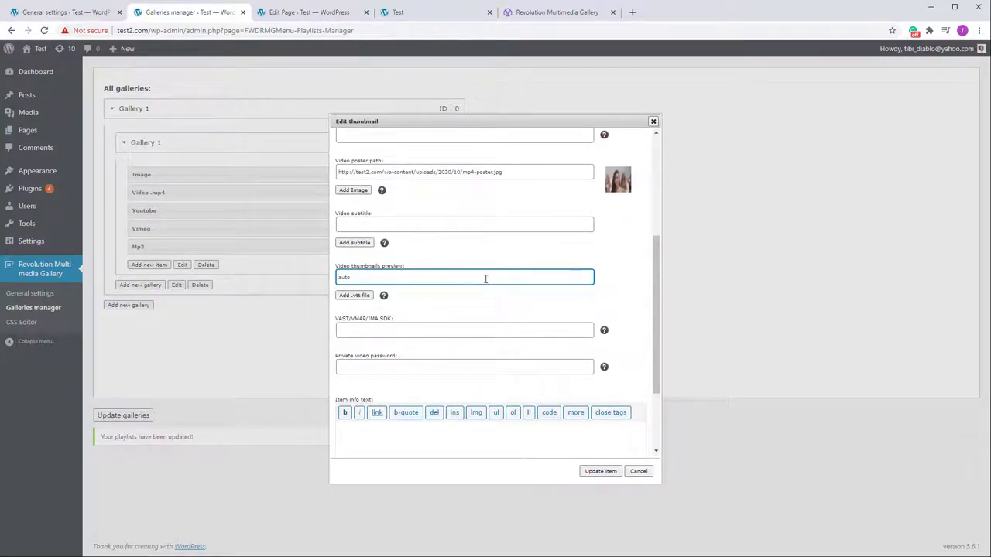
click(599, 471)
click(124, 416)
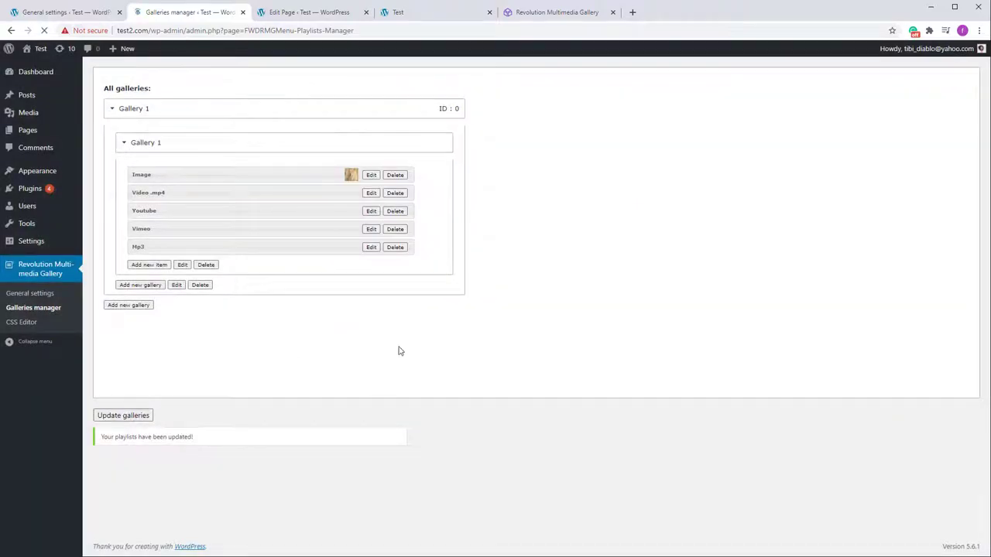
click(410, 14)
Step: Reload the preview and play, pause, resume and mute the MP4 video to check its timeline thumbnails
click(44, 31)
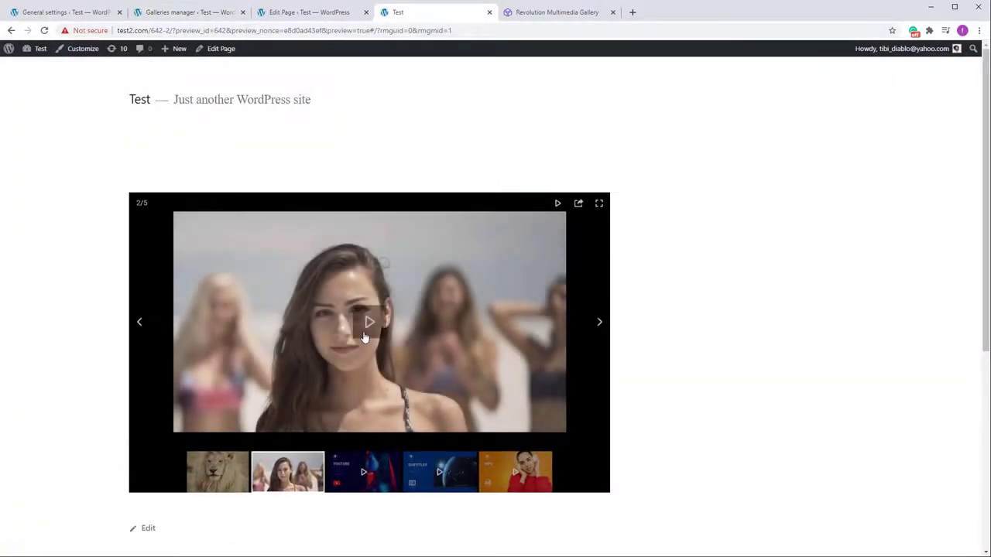
click(368, 323)
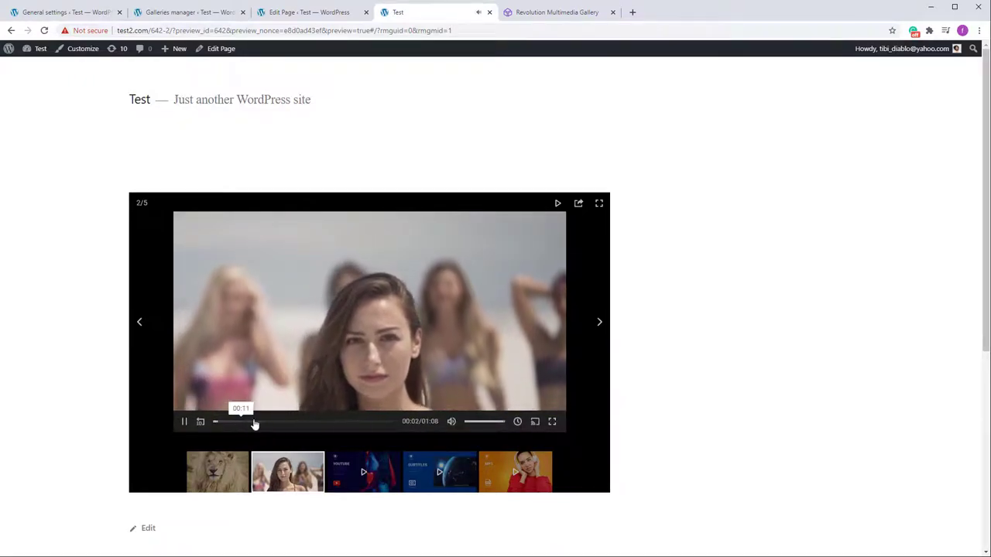
click(185, 424)
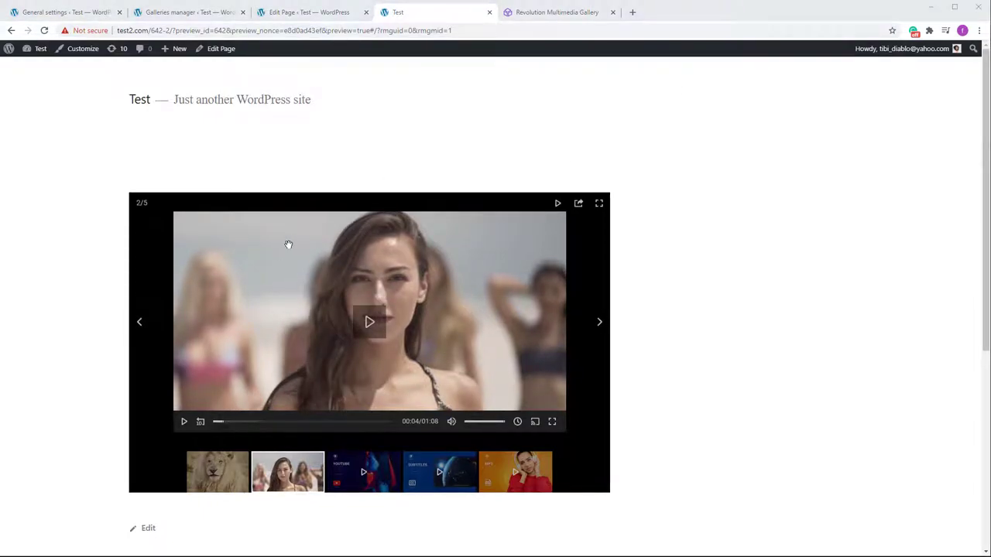
click(386, 353)
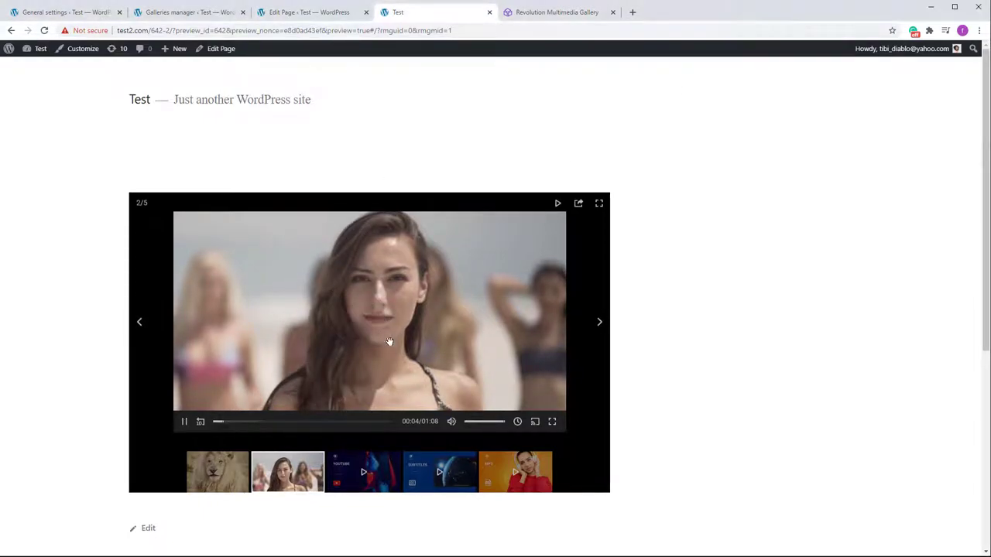
click(450, 421)
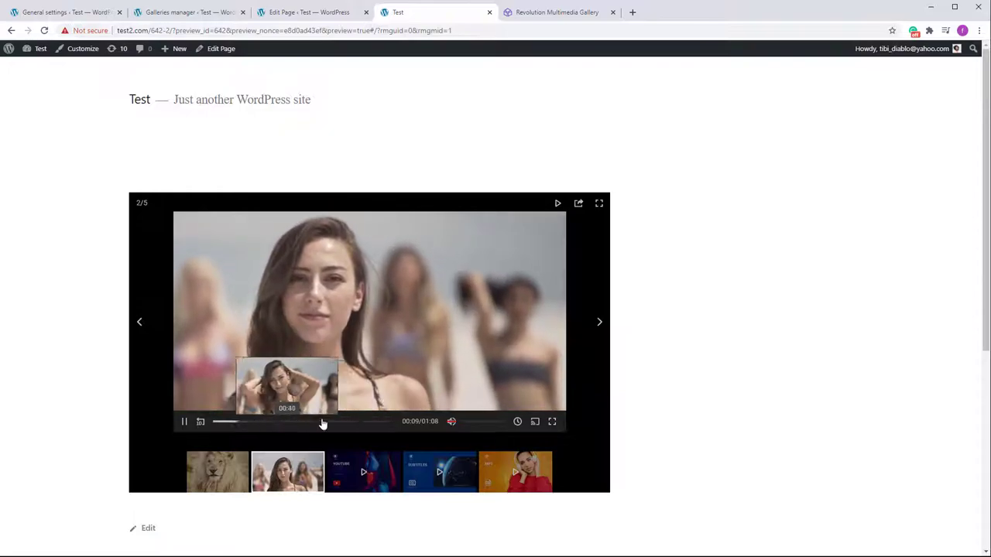
click(184, 422)
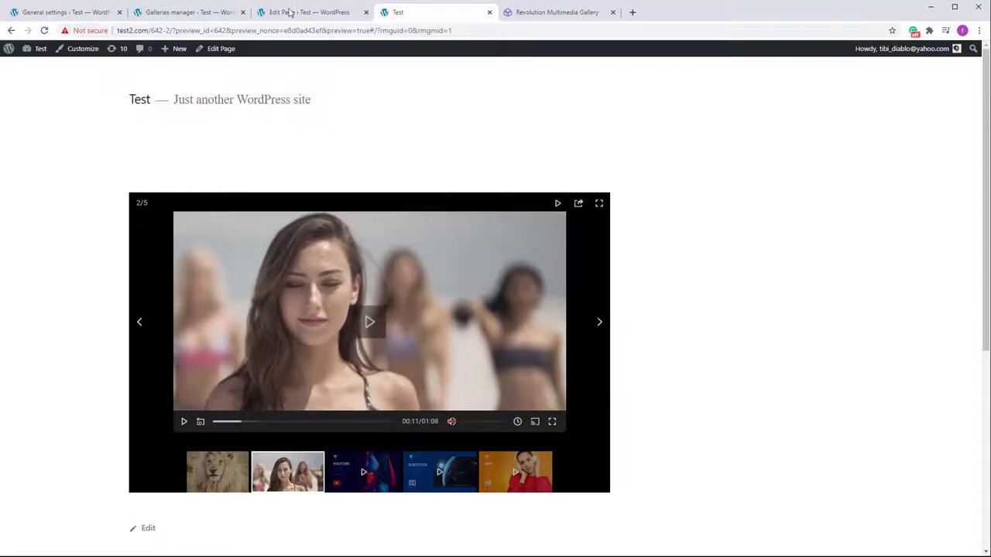
click(222, 15)
click(301, 17)
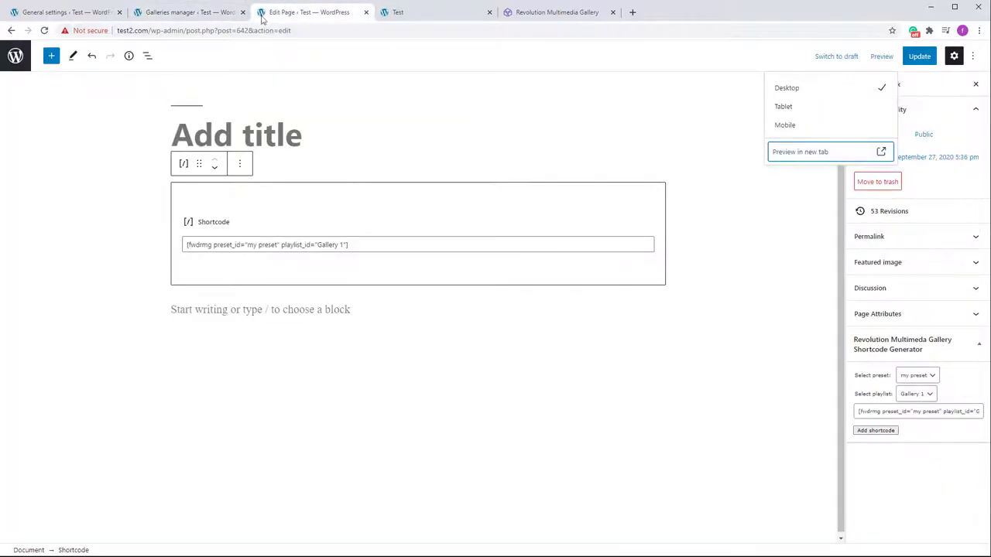
Step: Enter a private video password for the Video .mp4 item, then update the item and galleries
click(186, 12)
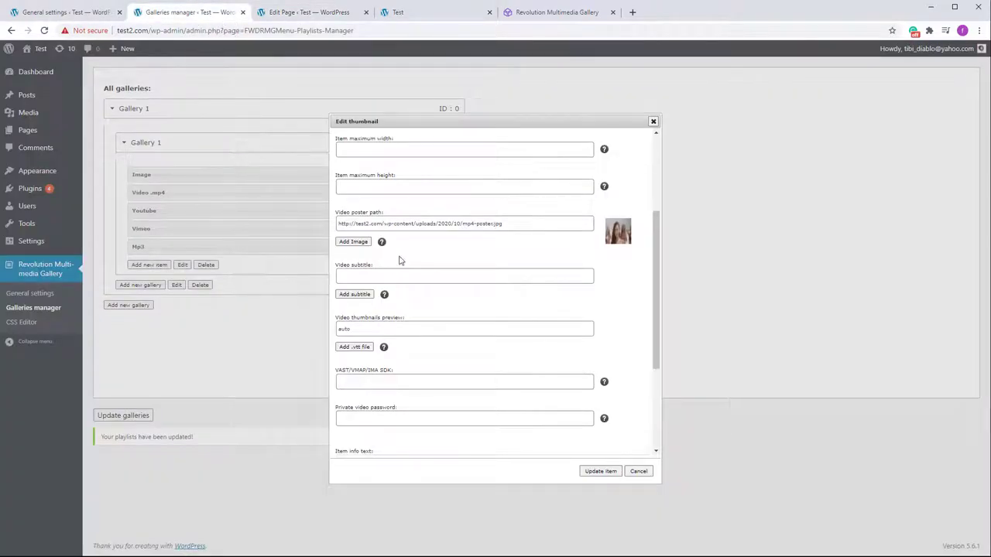
scroll(481, 289, down, 1)
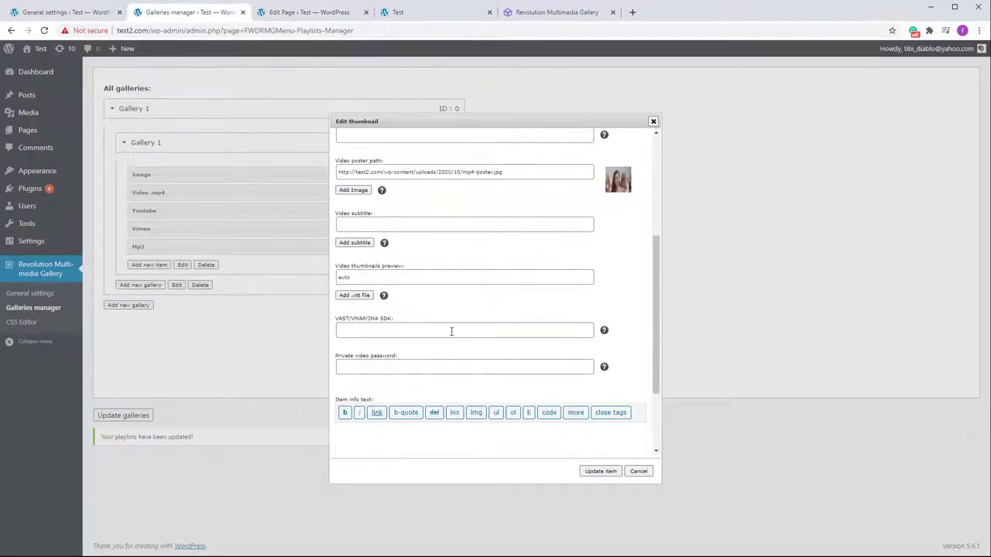
click(442, 366)
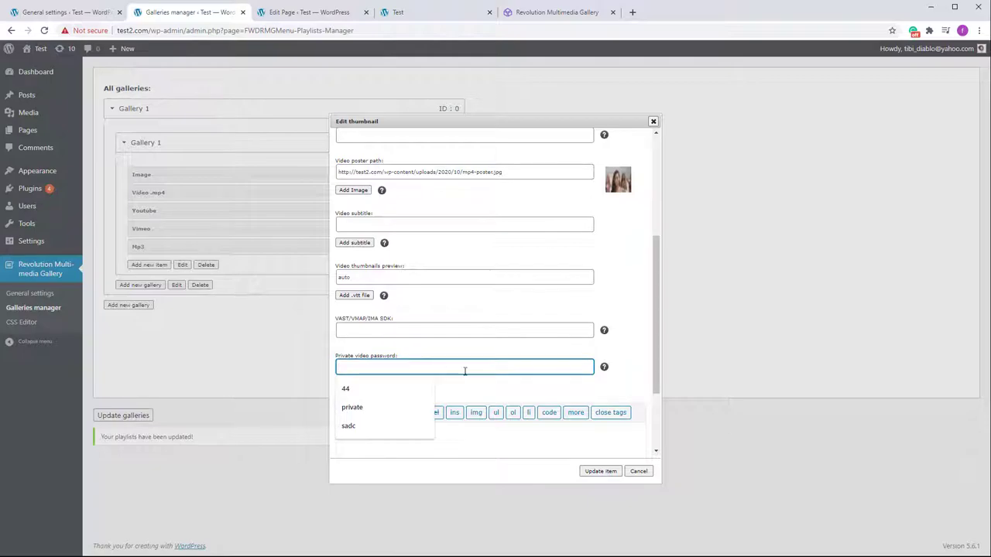
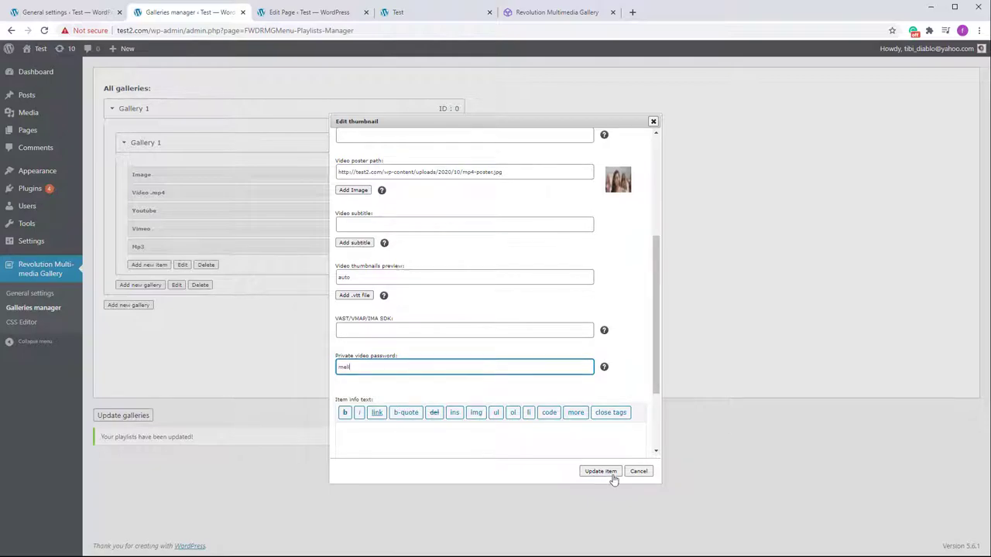
click(610, 474)
click(135, 418)
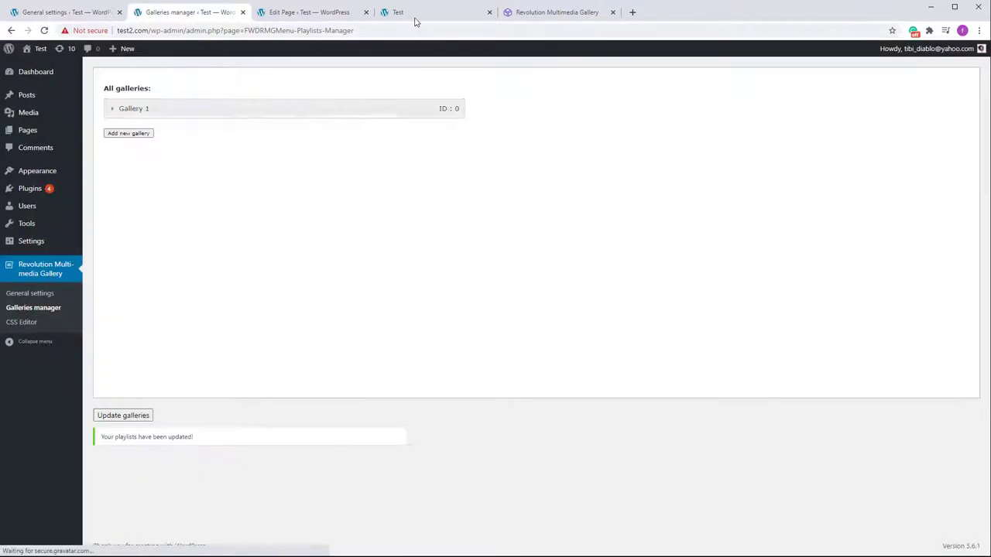
click(410, 13)
Step: Unlock and play the password-protected MP4, then pause it and show the YouTube item 3/5
click(44, 31)
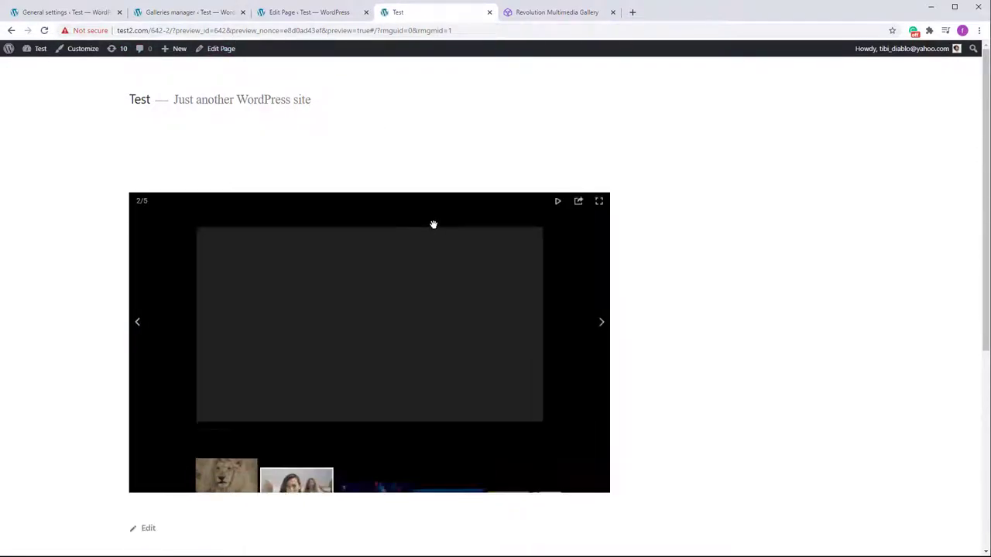
click(368, 323)
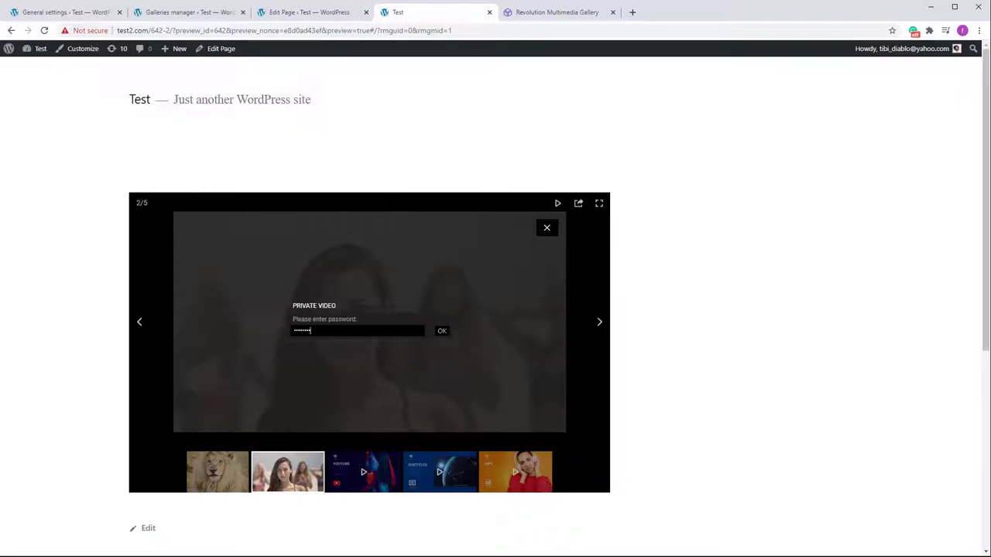
click(441, 332)
click(441, 332)
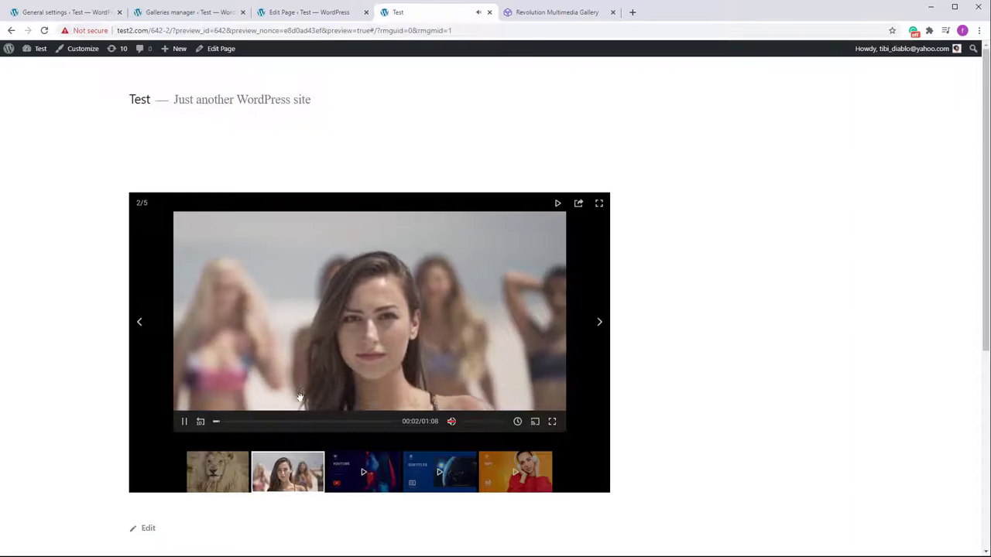
click(363, 350)
click(364, 470)
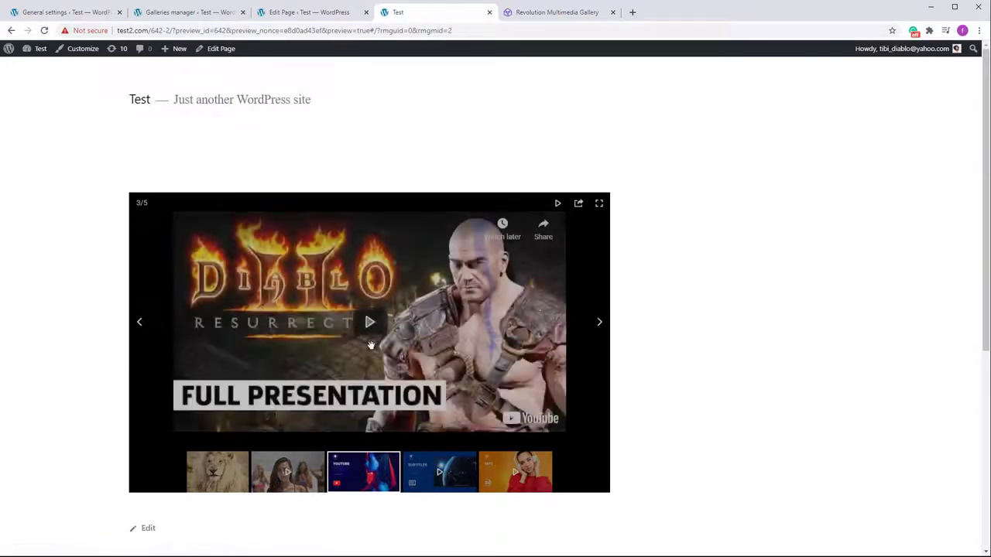
Step: Play the YouTube item, then show and play the subtitled video item 4/5
click(370, 321)
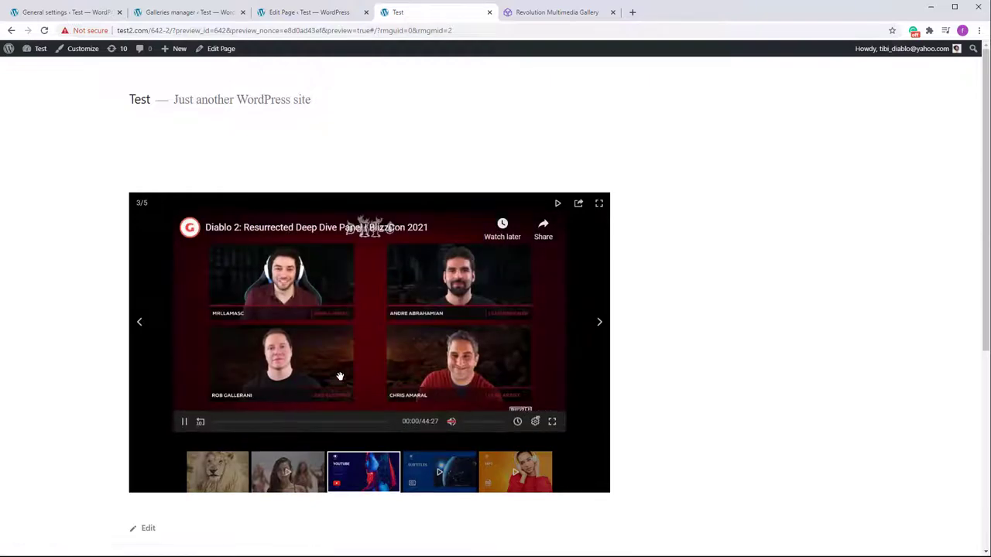
click(439, 471)
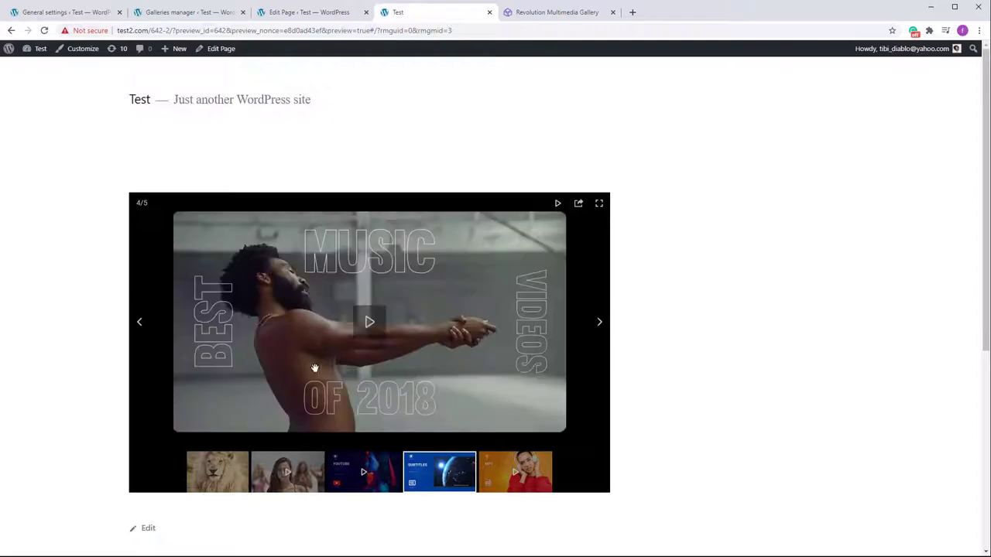
click(369, 323)
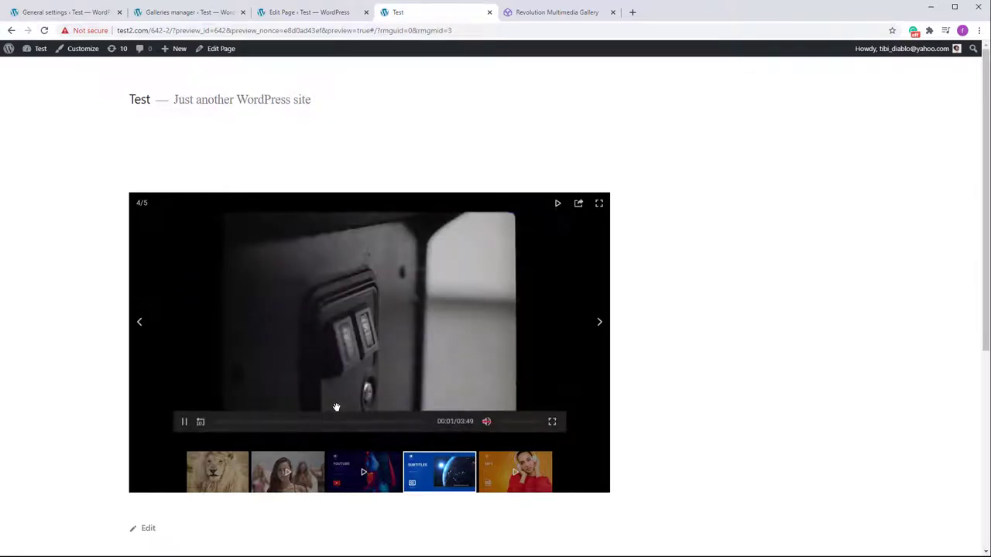
Step: Play the MP3 item skipped ahead to 00:12, then reopen Gallery 1 in the Galleries manager
key(Right)
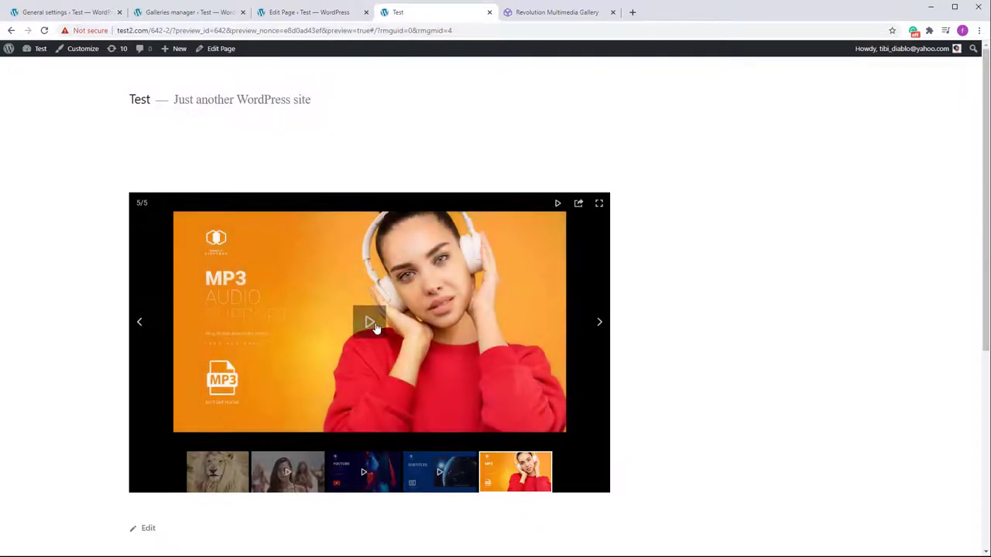
click(369, 322)
mouse_move(271, 422)
mouse_down()
mouse_move(310, 421)
mouse_move(281, 421)
mouse_up()
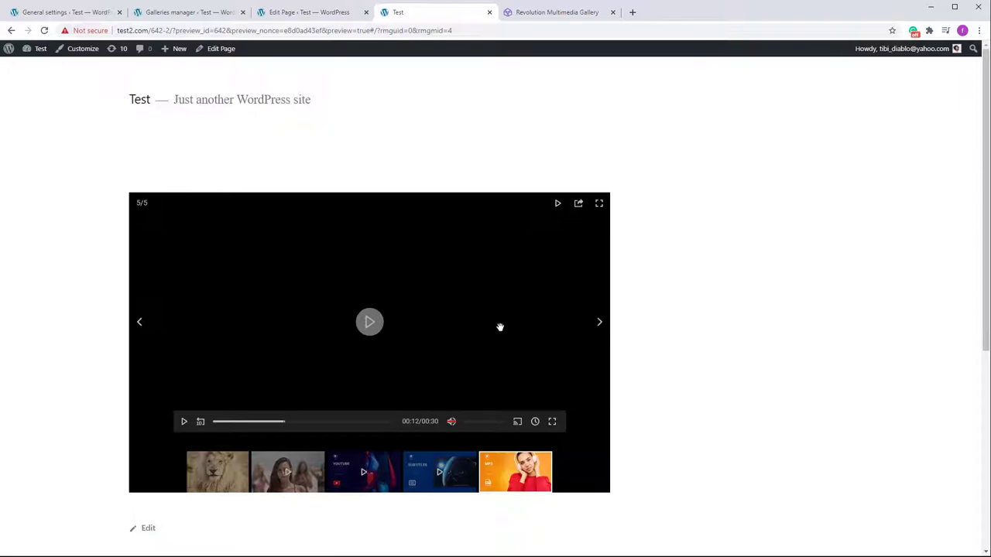
click(192, 11)
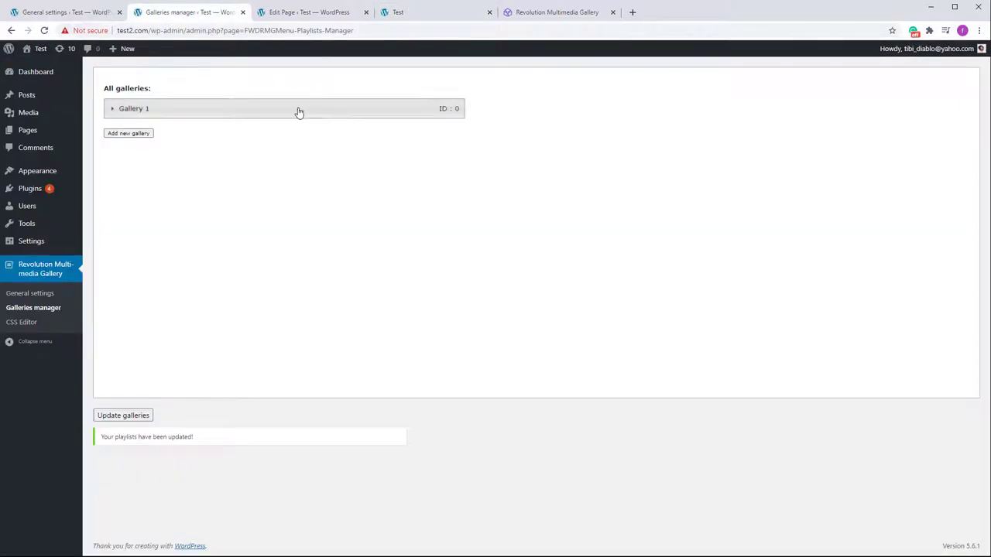
click(299, 109)
Step: Start a new gallery item named 'Iframe' with the Wikipedia Main Page URL as source
click(332, 143)
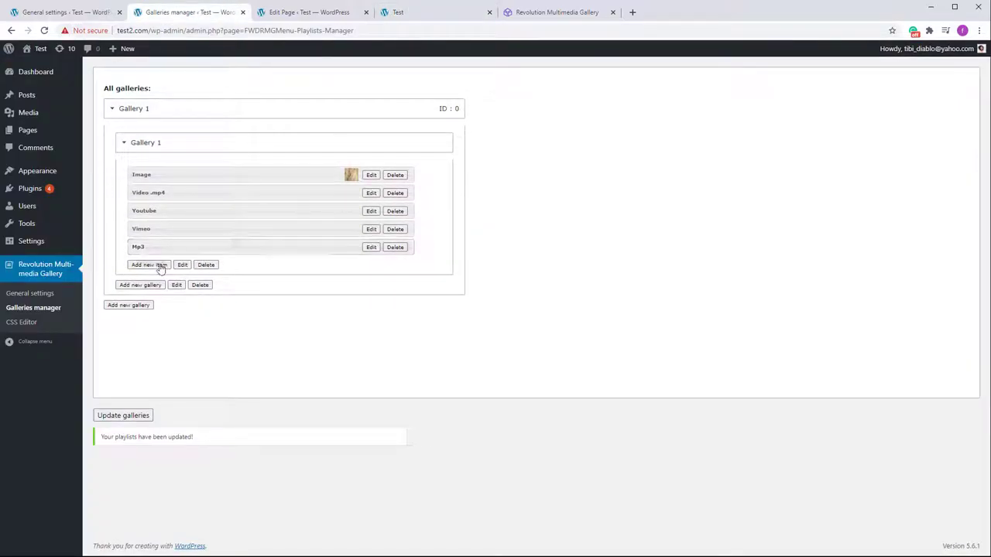
click(155, 265)
text(Iframe)
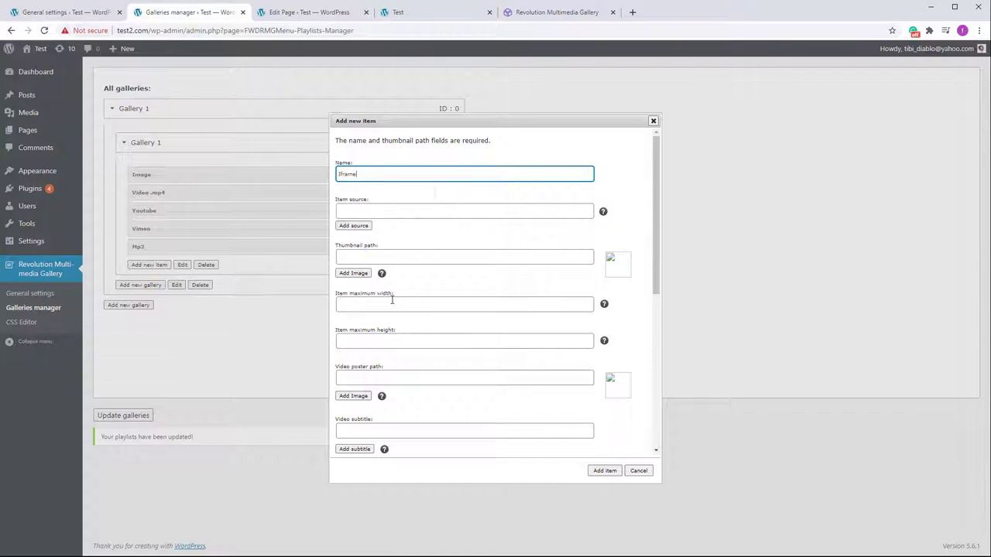
click(633, 12)
text(wik)
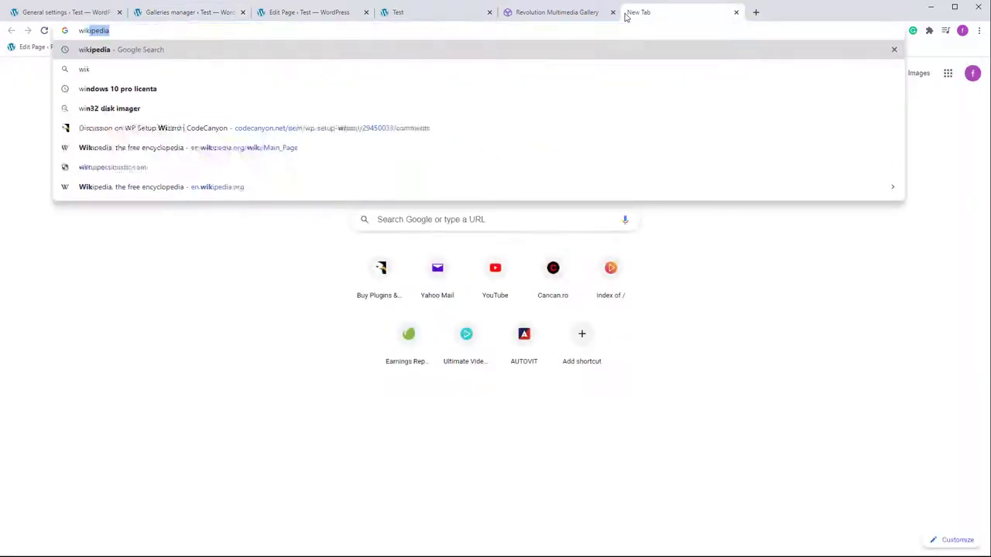
key(Return)
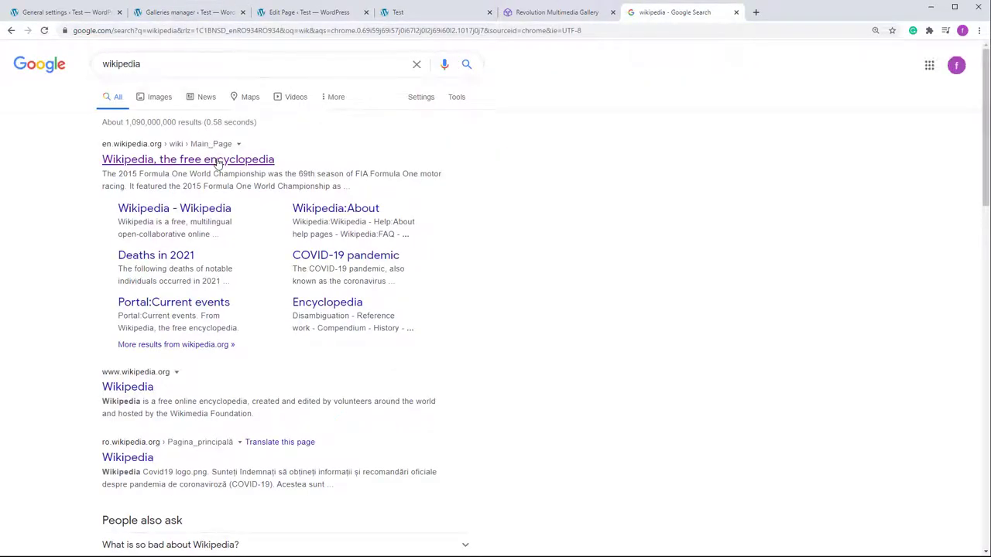
click(176, 162)
click(459, 32)
key(ctrl+c)
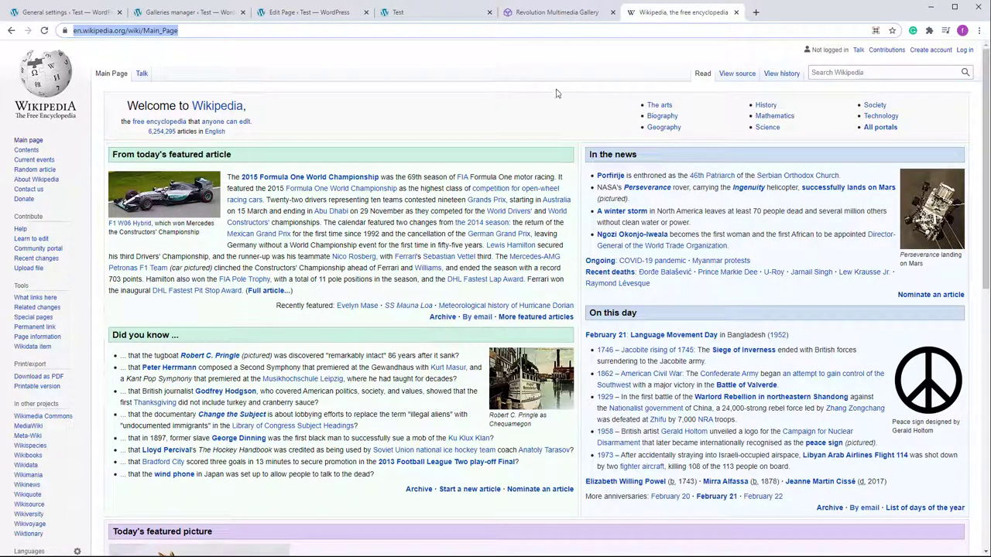
key(ctrl+w)
click(422, 210)
key(ctrl+v)
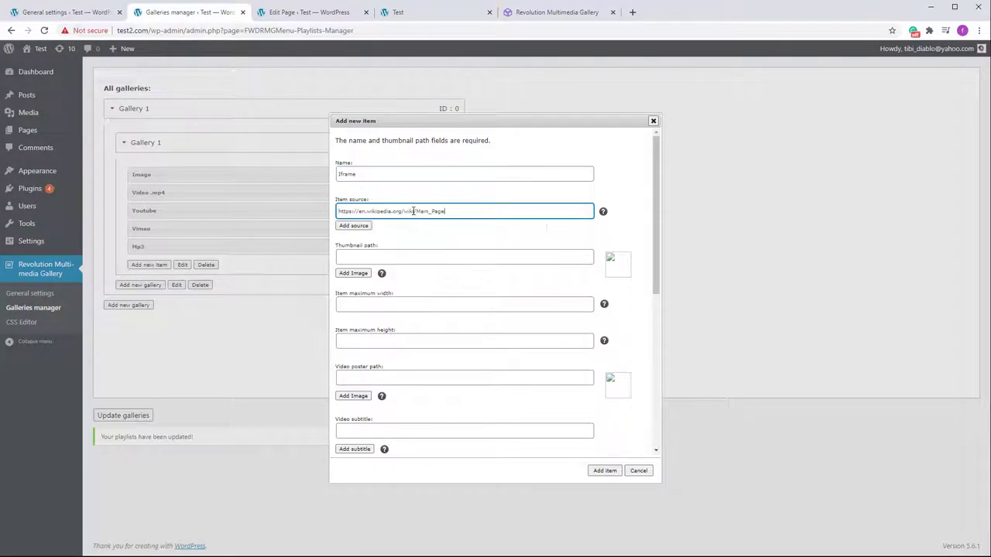
Step: Give the Iframe item the iframe1.jpg thumbnail, add it, and update the galleries
click(364, 272)
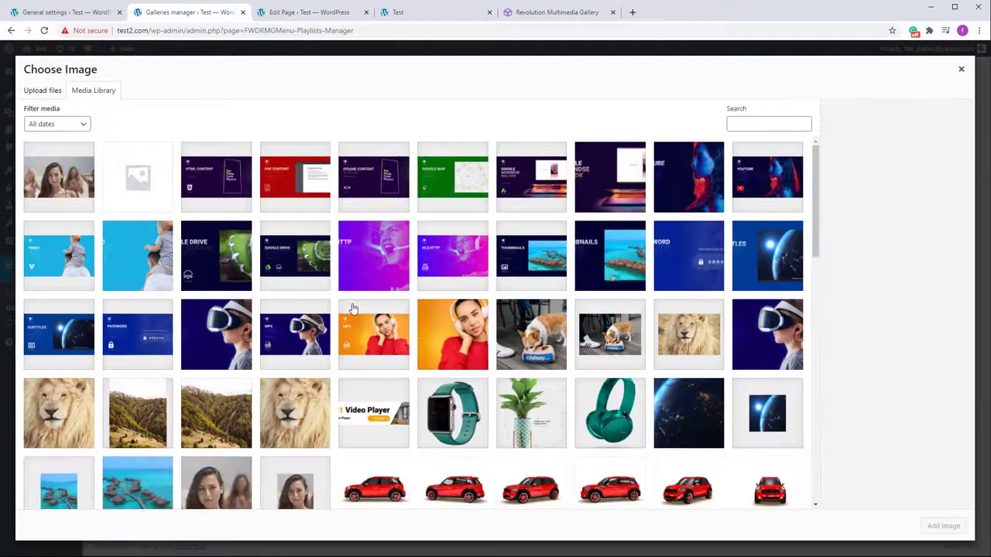
click(374, 198)
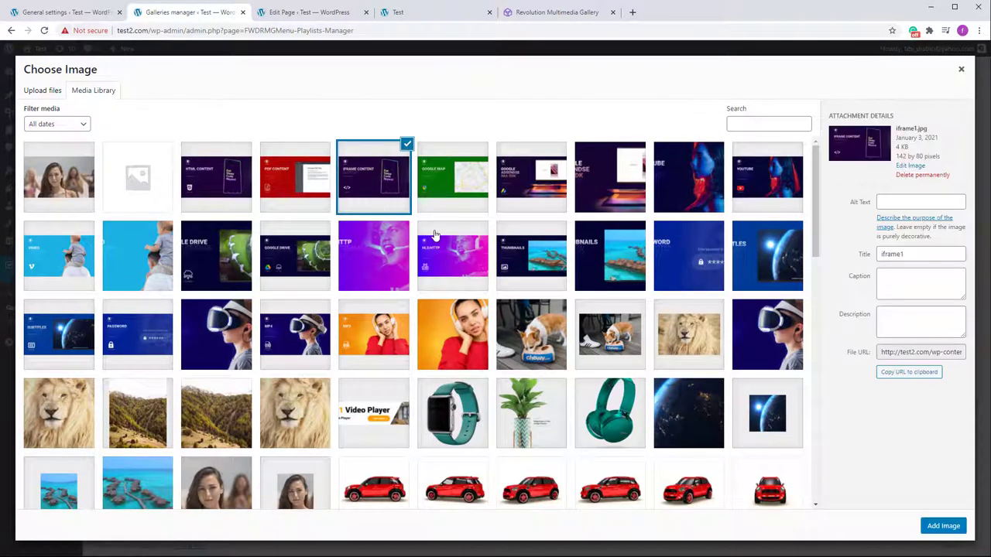
click(943, 526)
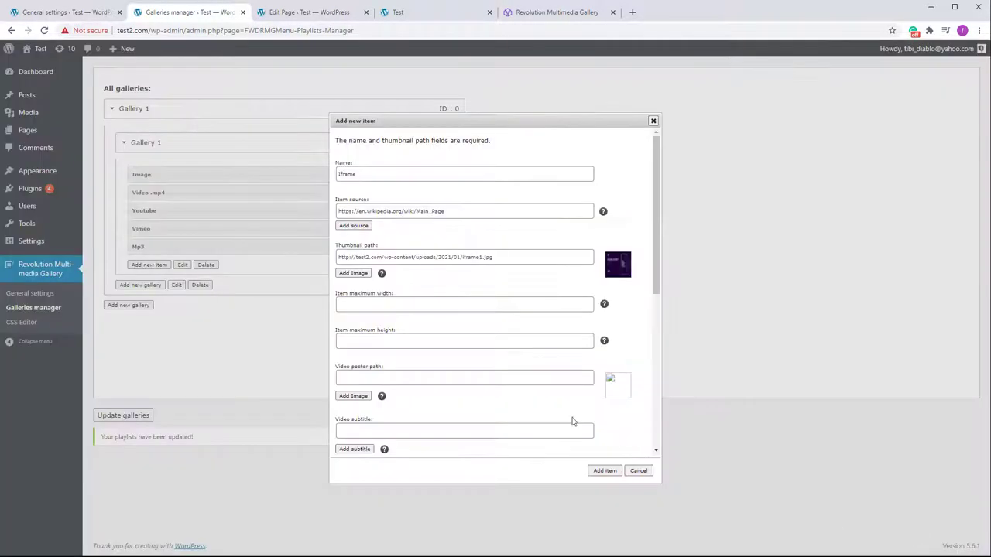
click(604, 470)
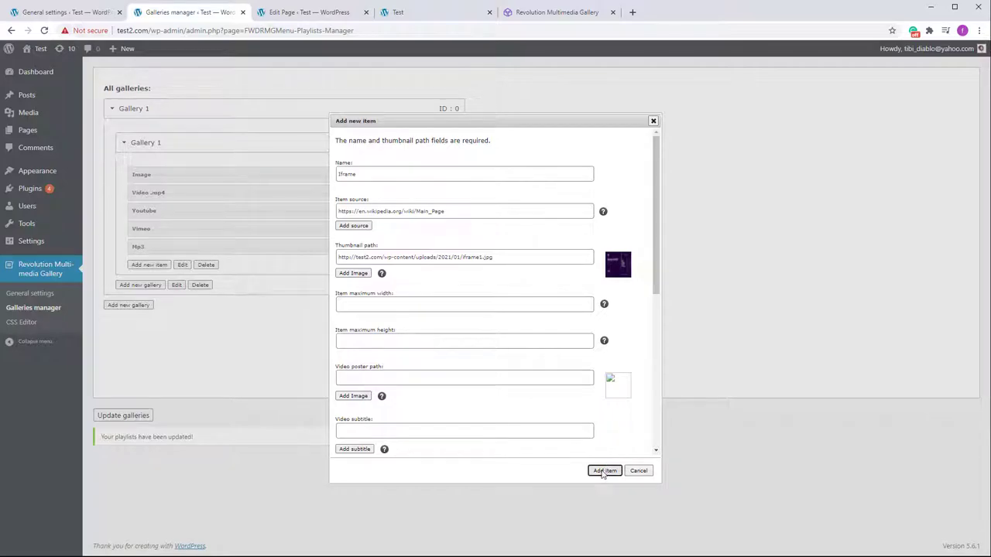
drag(227, 186, 227, 274)
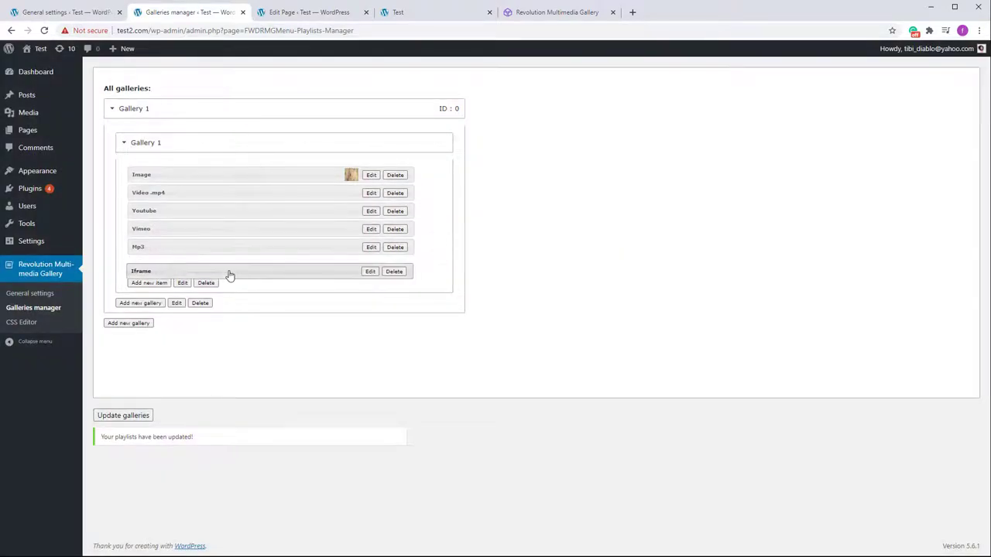
click(124, 415)
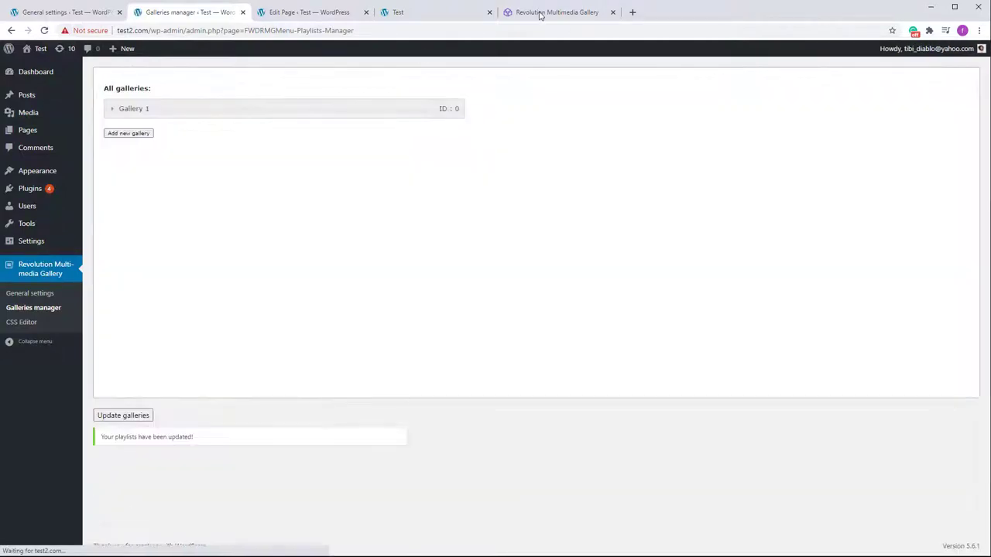
click(399, 14)
Step: Reload the preview and scroll through the embedded Wikipedia Main Page in item 6/6
key(F5)
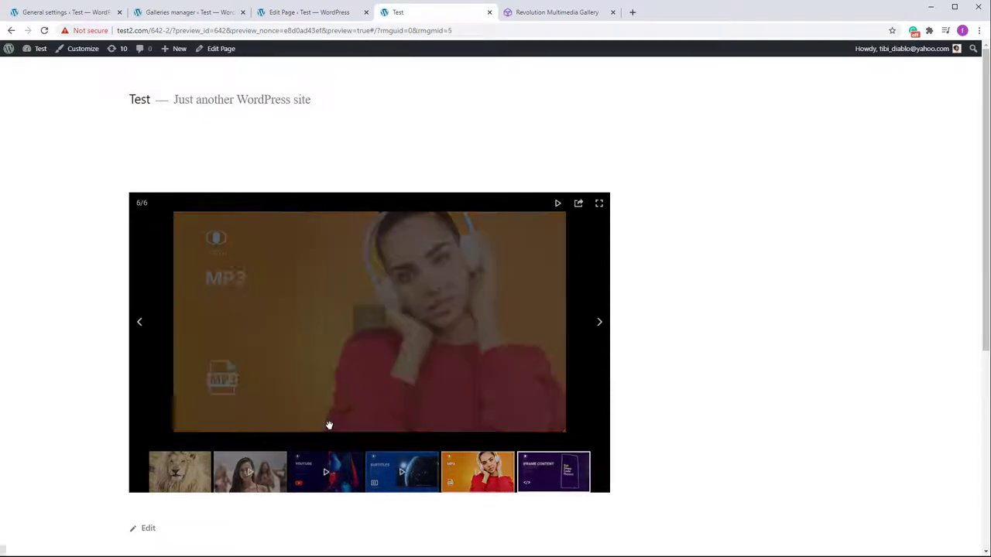
scroll(460, 332, down, 10)
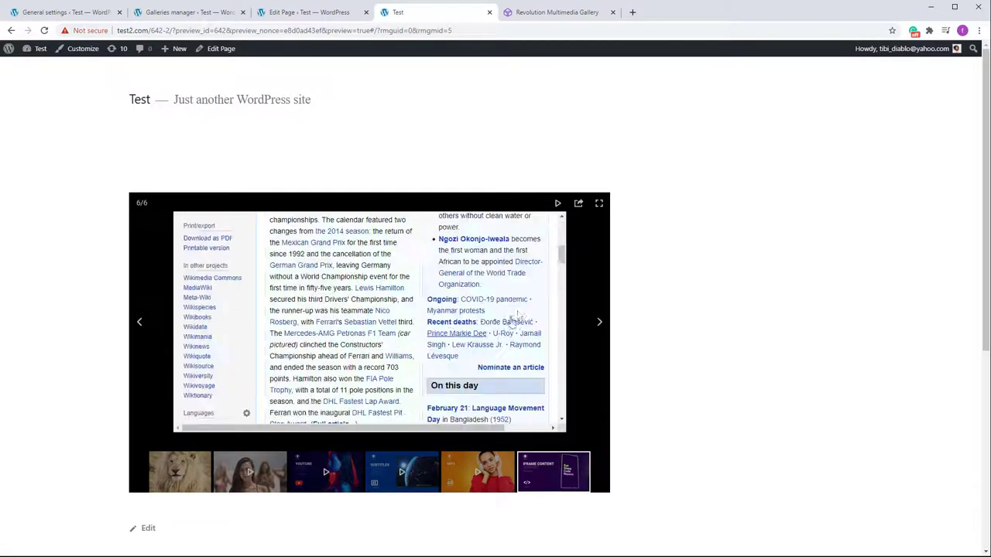
drag(561, 253, 577, 218)
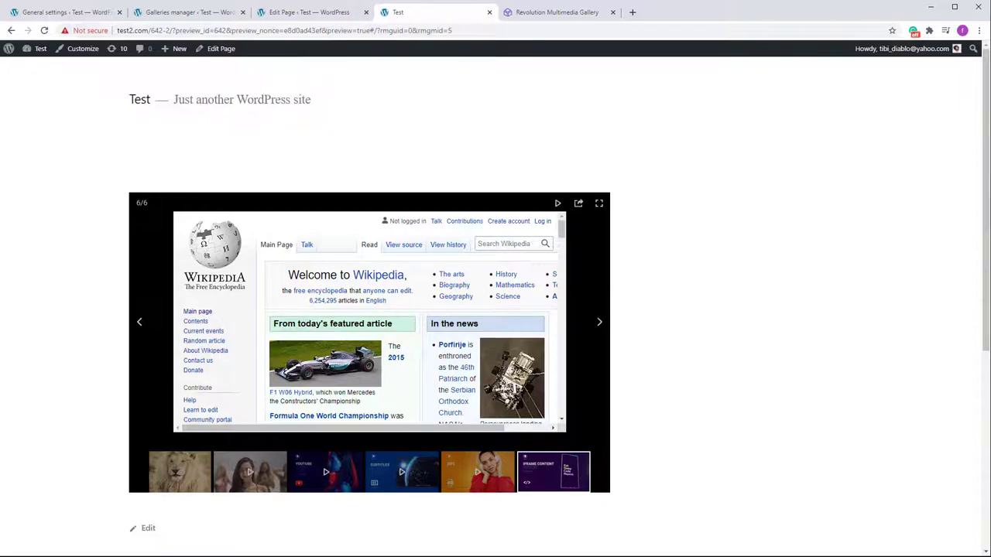
click(275, 13)
Step: Add an 'HTML content' item with source 'test' to Gallery 1
click(190, 13)
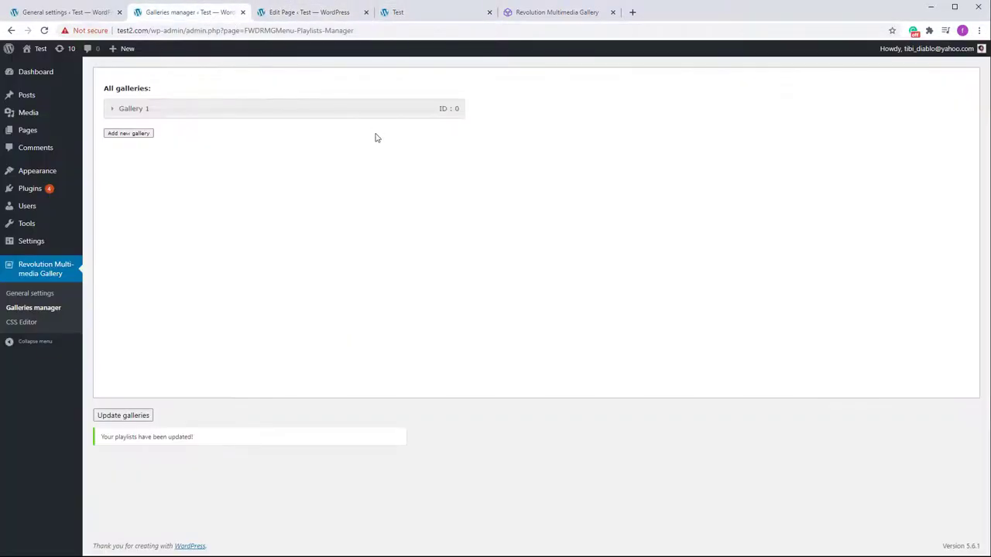
click(377, 116)
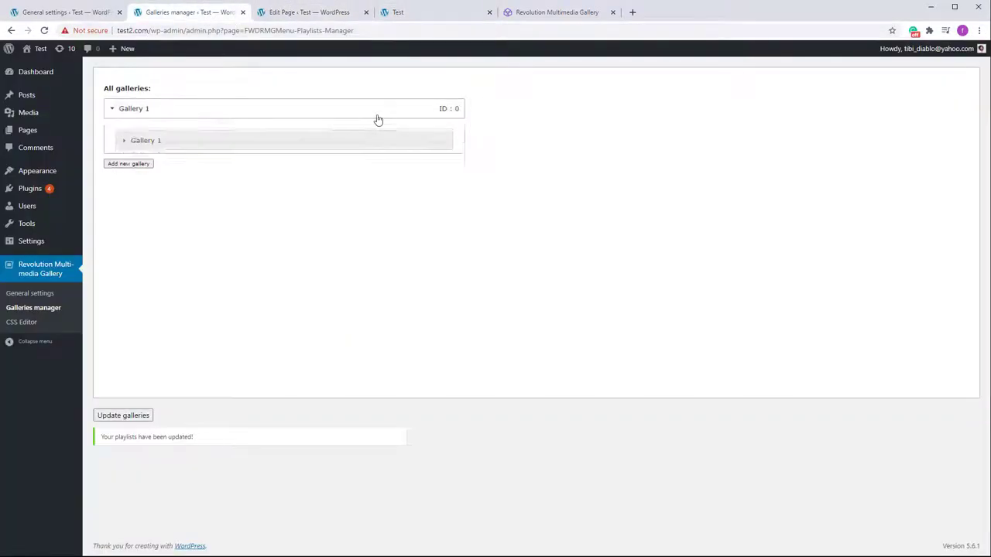
click(308, 144)
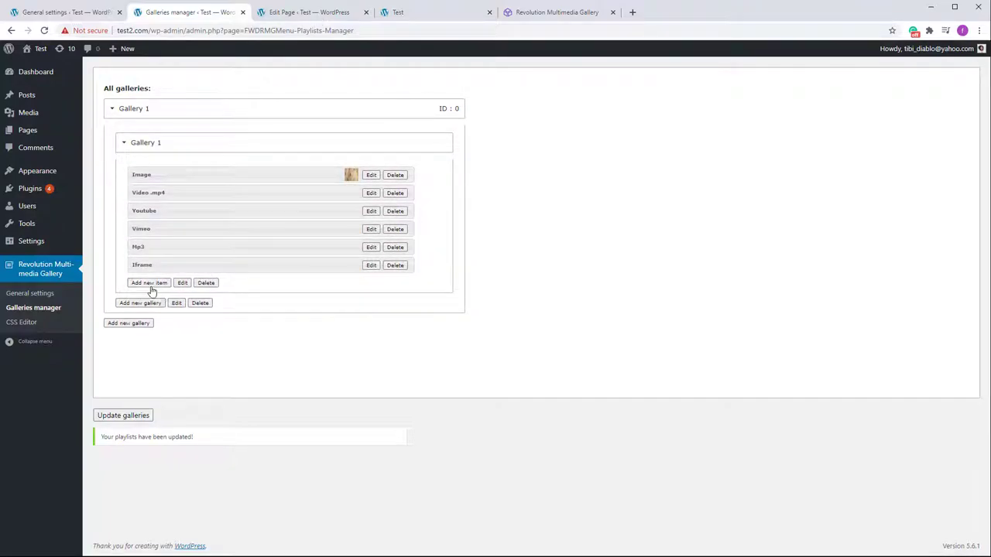
click(148, 283)
text(HTML cont)
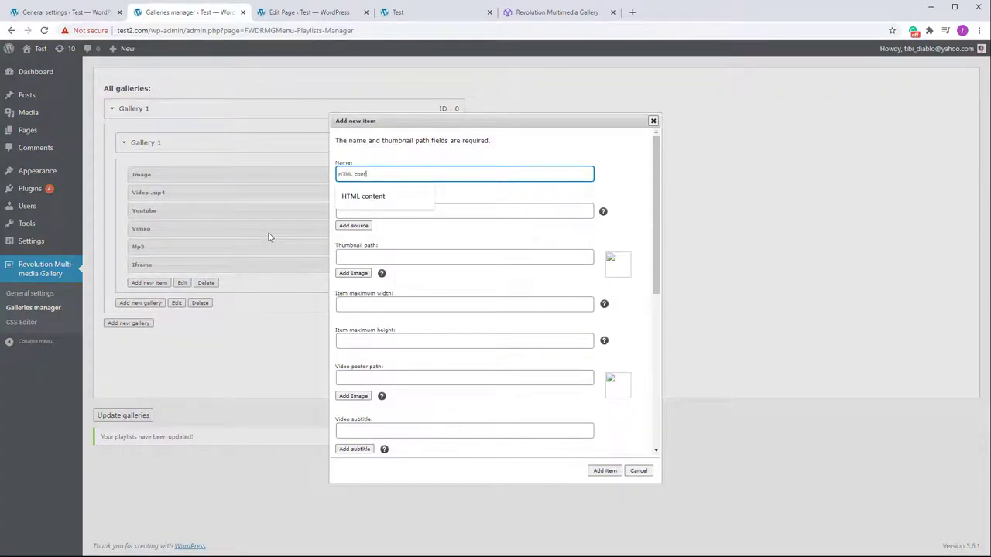
text(ent)
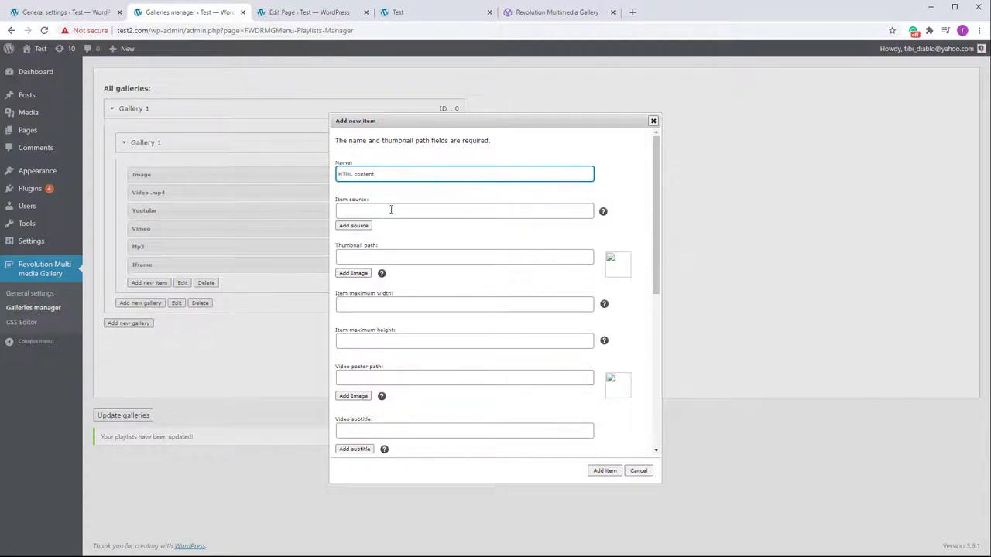
click(391, 210)
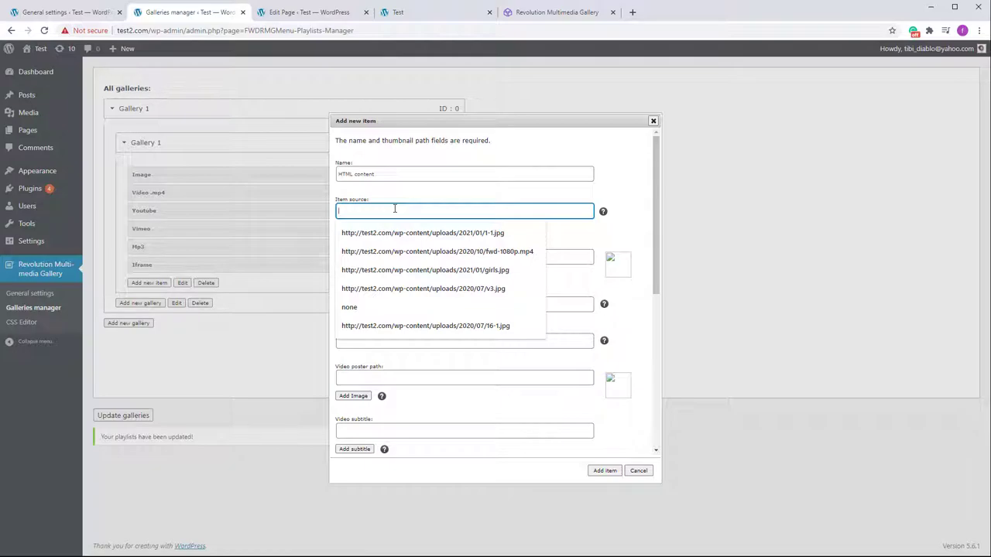
text(test)
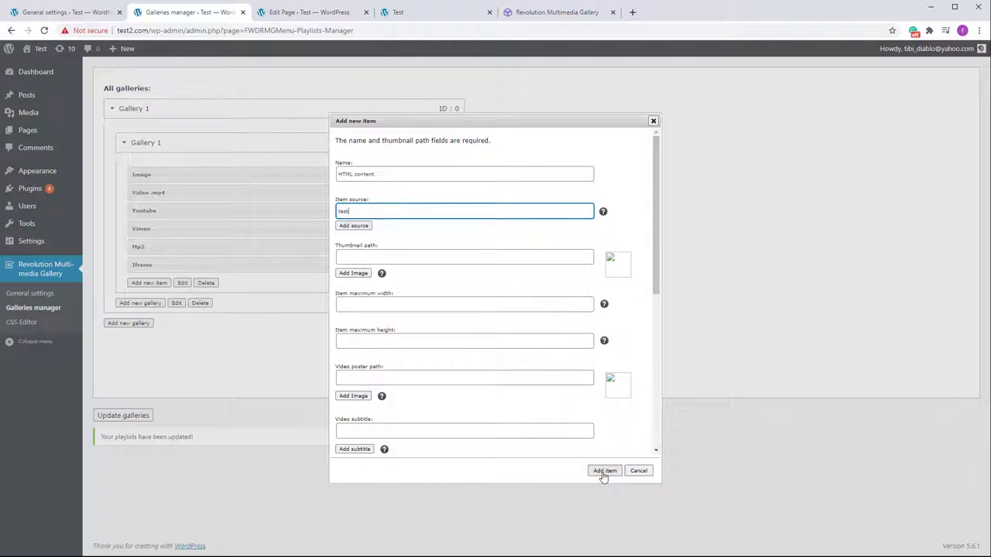
click(602, 472)
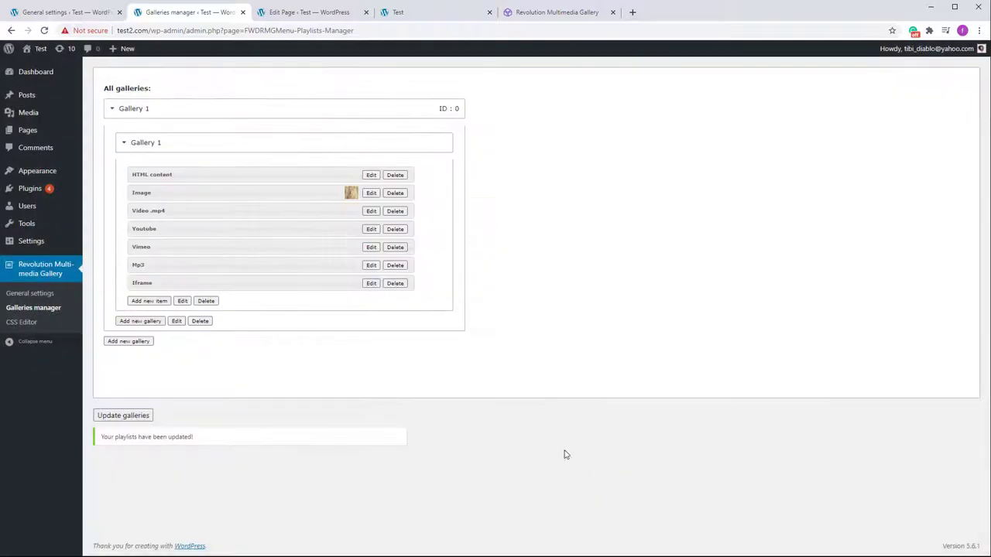
Step: Move the HTML content item to the end of the list and give it the html.jpg thumbnail
drag(355, 176, 278, 295)
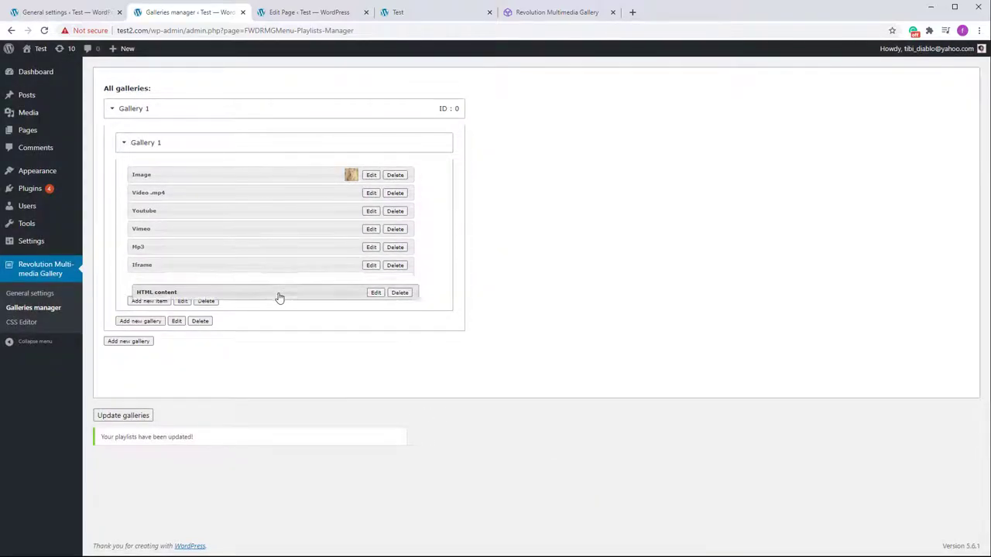
click(371, 283)
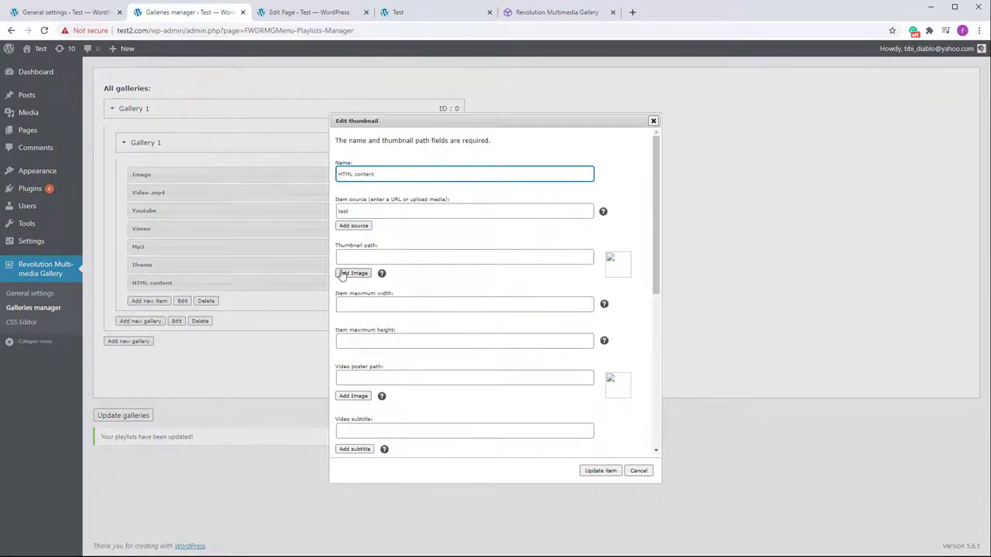
click(354, 273)
click(396, 170)
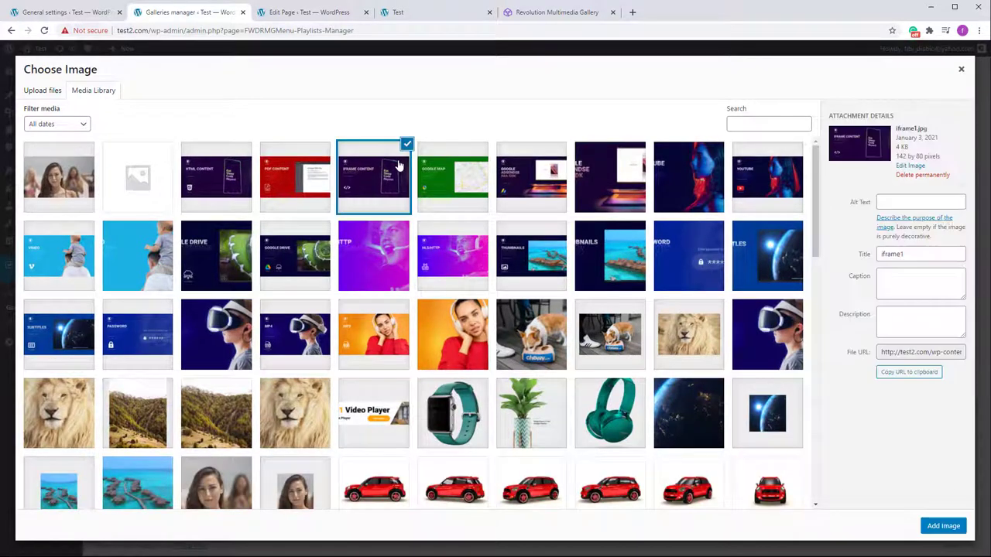
click(226, 178)
click(943, 526)
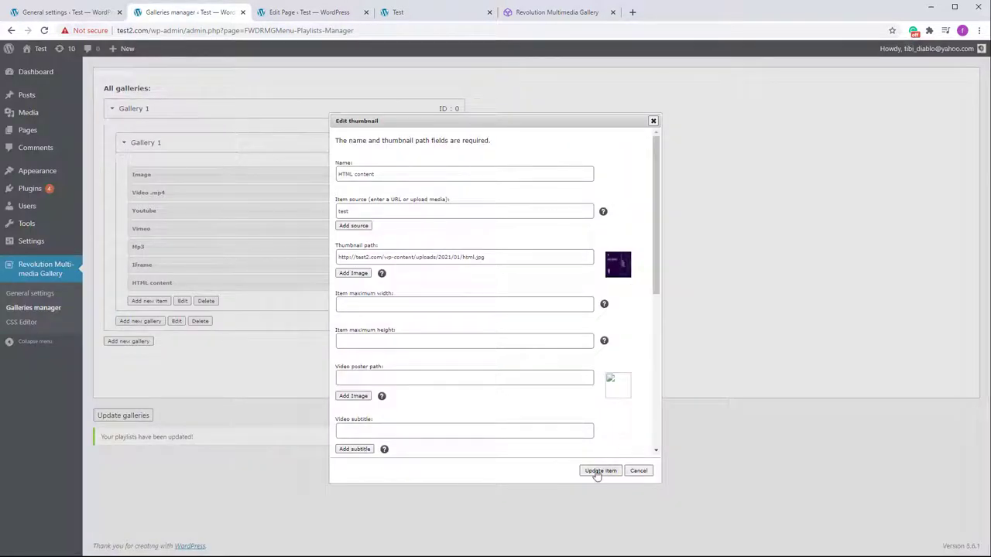
click(596, 473)
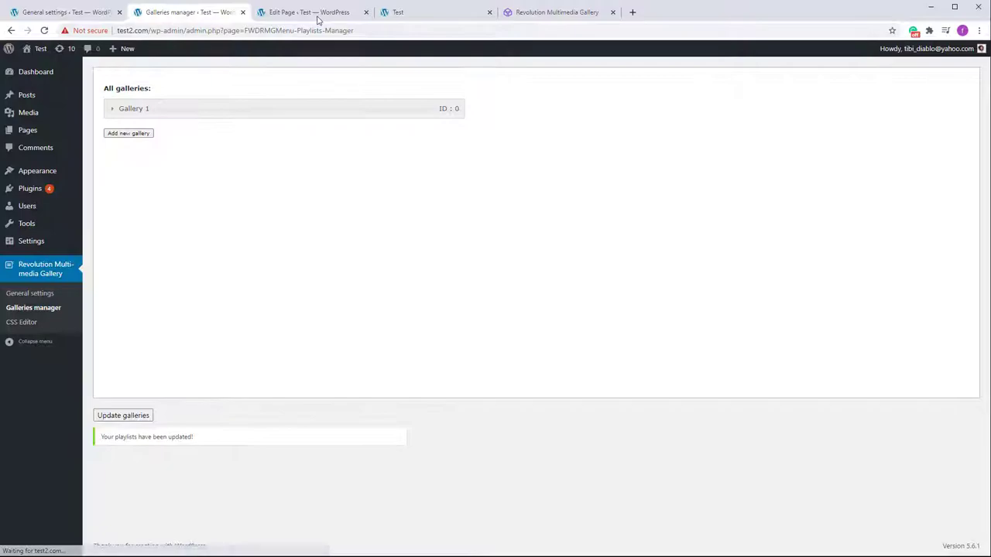
click(313, 14)
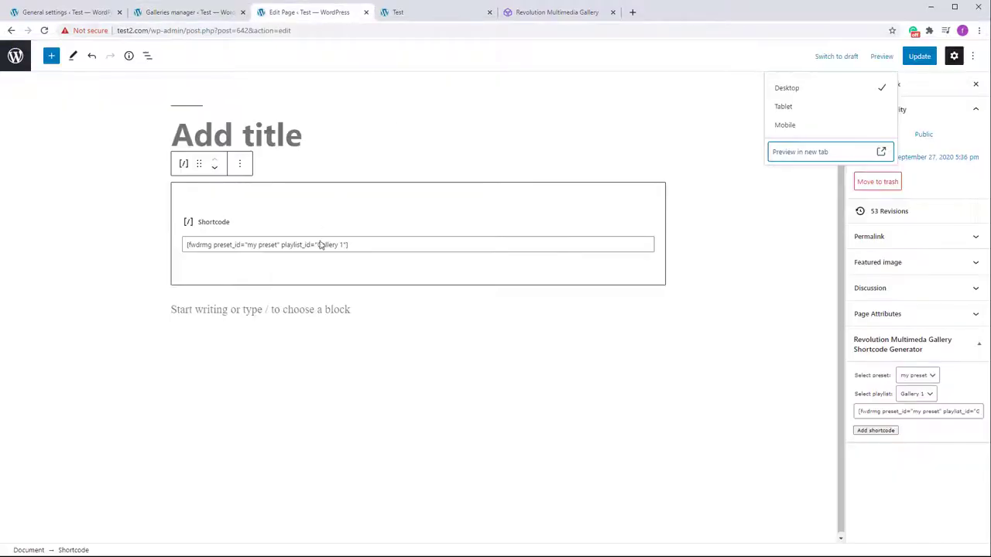
Step: Insert a Custom HTML block below the gallery shortcode
click(54, 58)
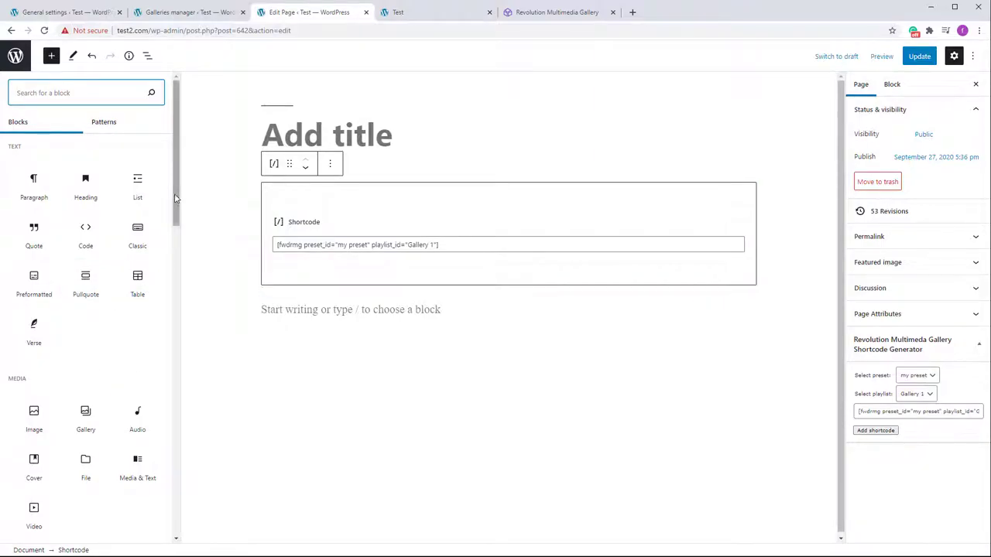
drag(175, 198, 178, 311)
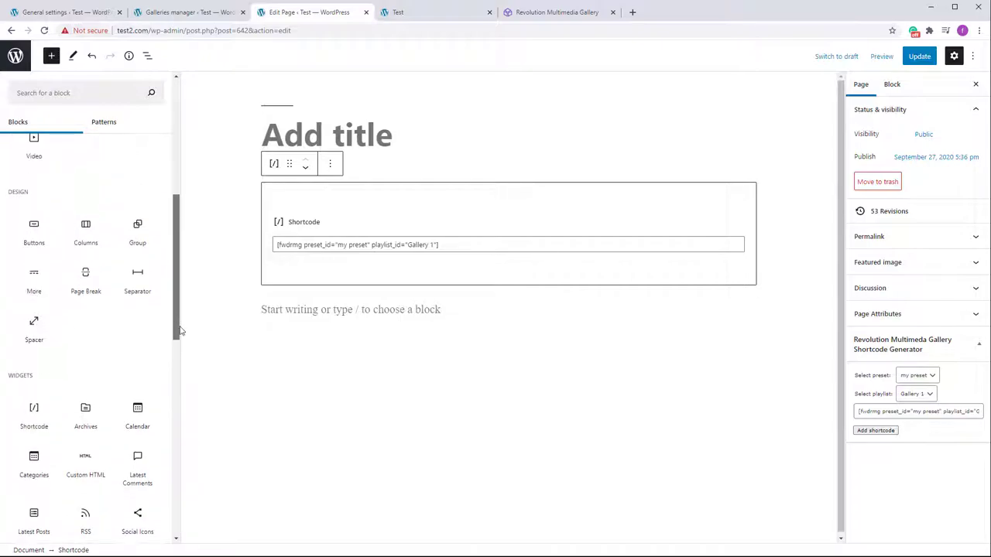
scroll(179, 331, down, 3)
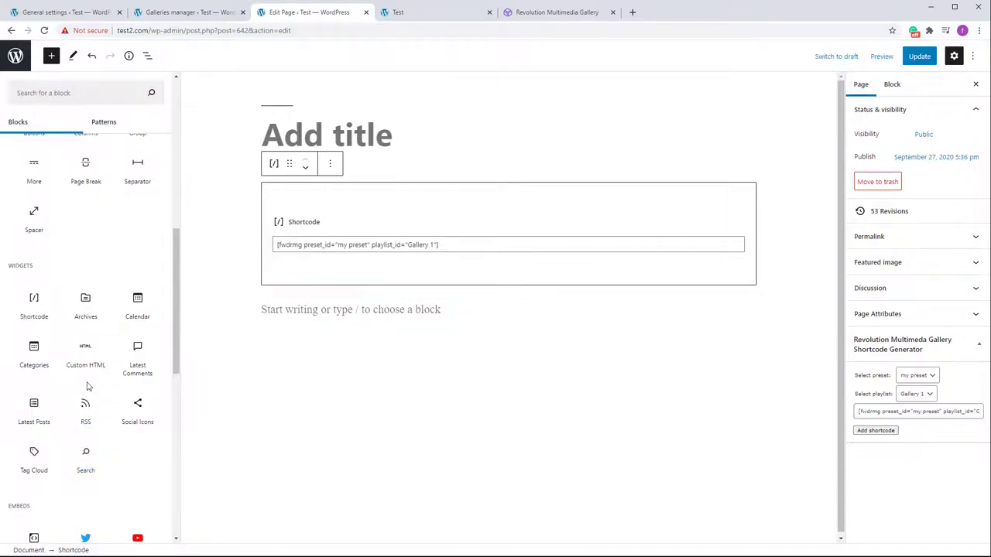
click(85, 357)
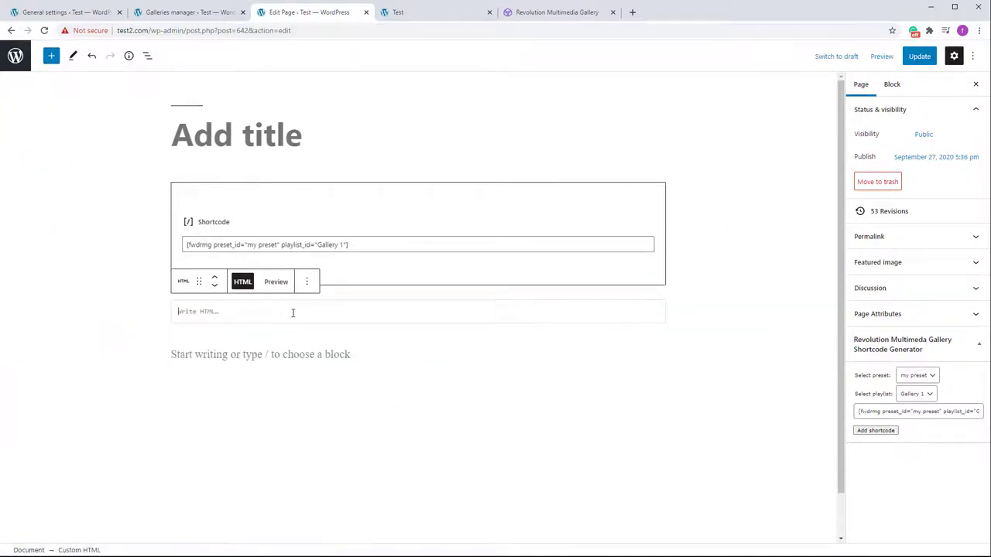
Step: Write a div with id 'test' holding a white 'I am HTML content' paragraph, and update the page
text(<div id="test)
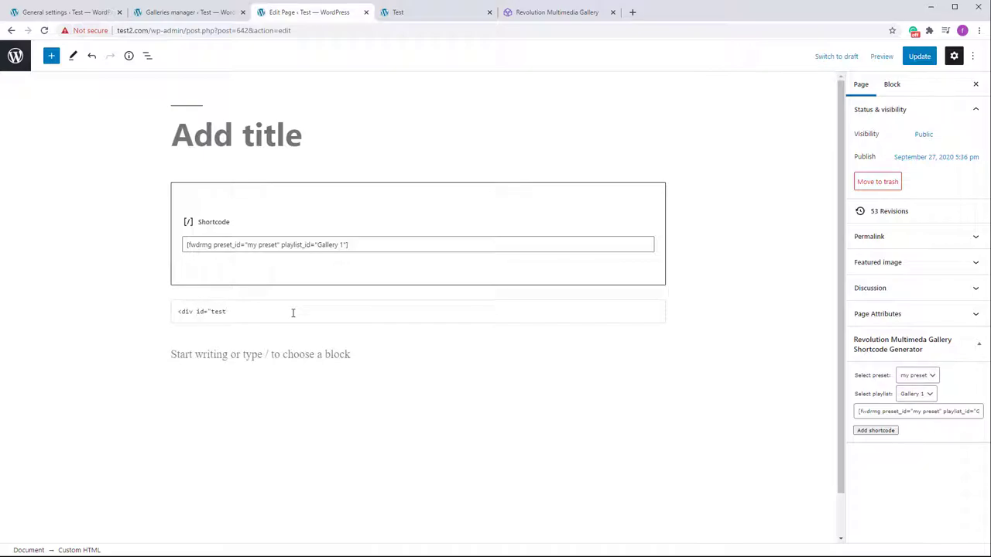
text(">)
key(Return)
key(Return)
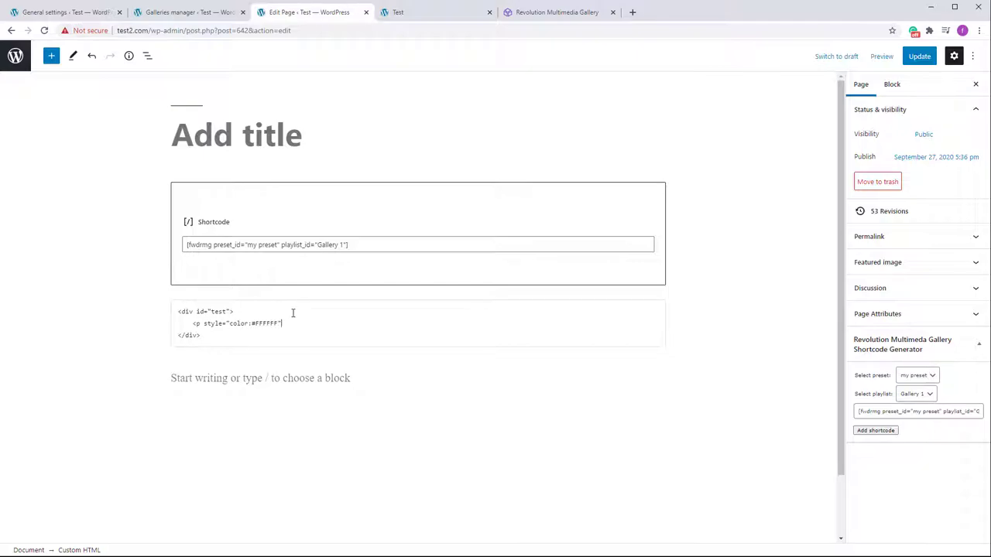
text(>I am HTML content</p>)
click(917, 58)
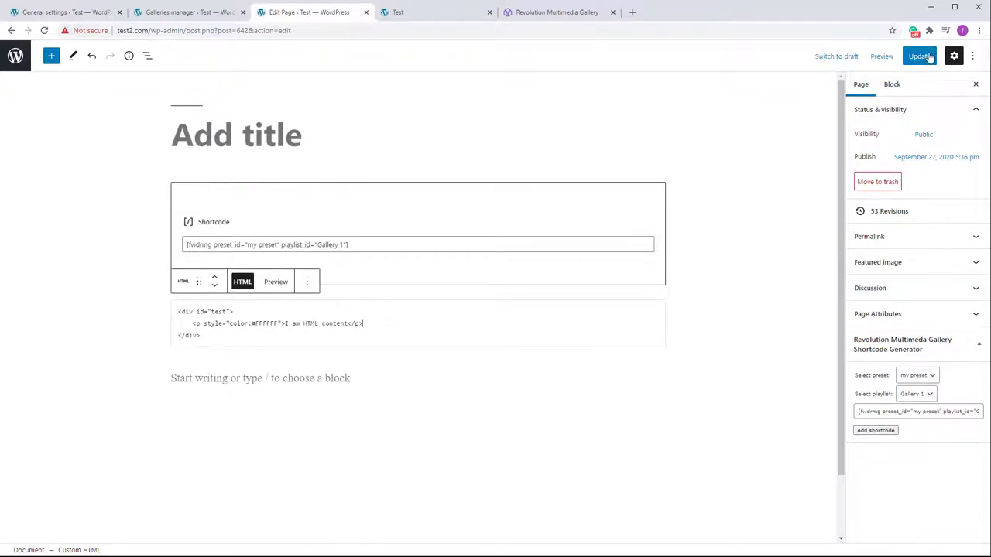
click(415, 14)
Step: Reload the preview, advance to slide 7/7, and review the HTML block's code in the editor
click(44, 30)
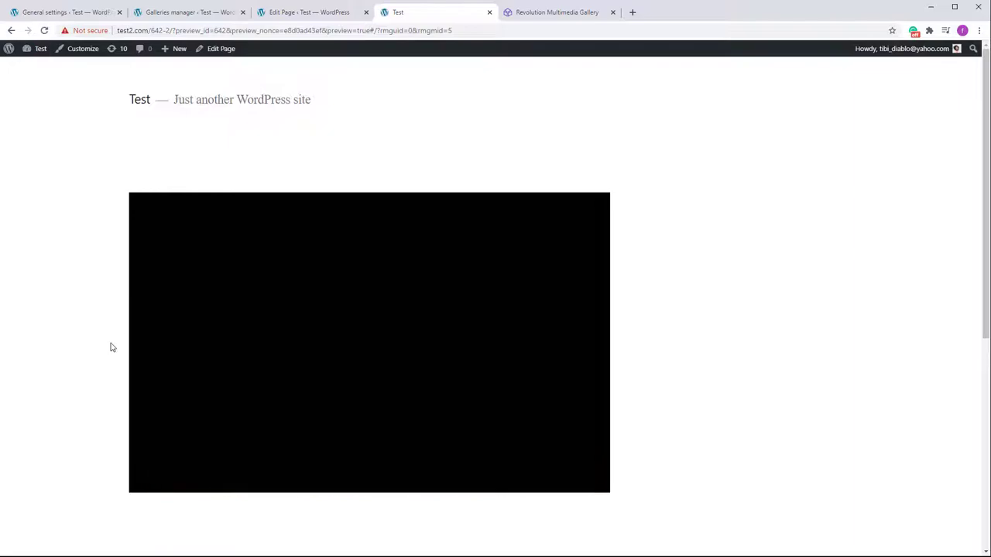
click(572, 472)
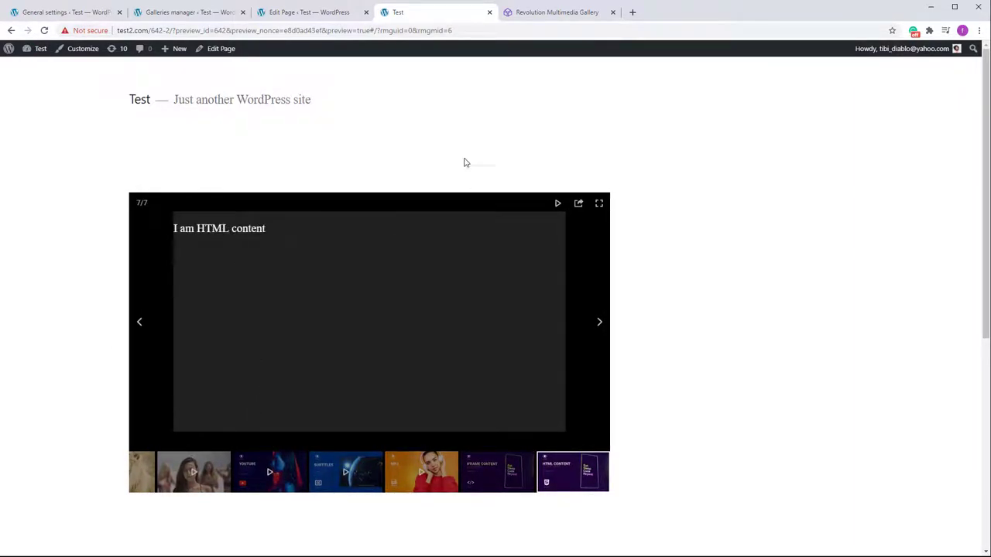
click(299, 14)
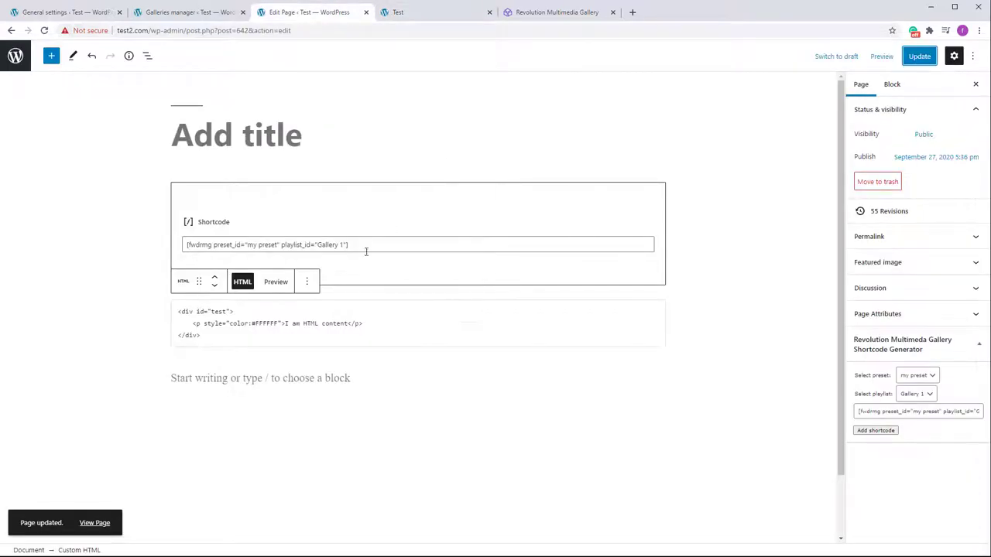
triple_click(192, 312)
drag(200, 336, 185, 333)
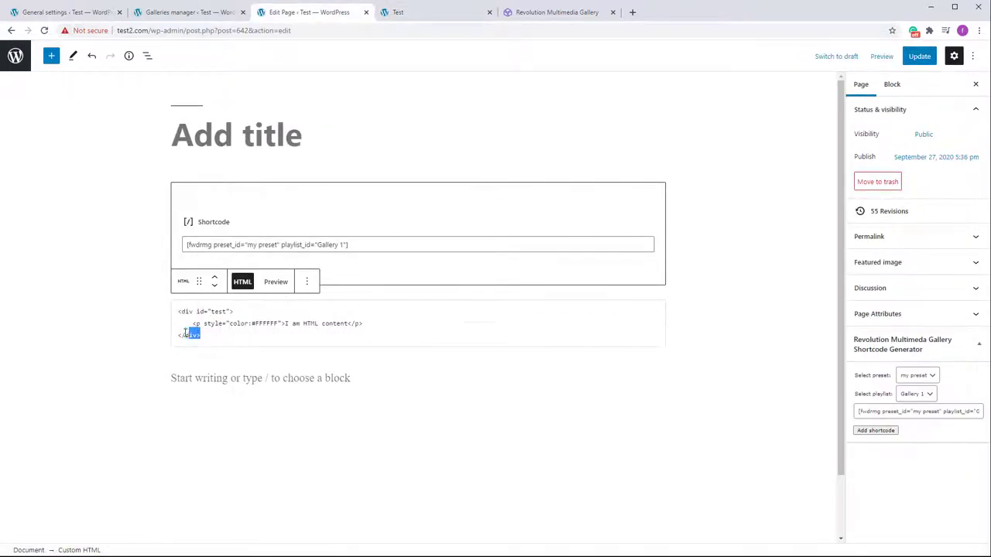
drag(250, 311, 393, 321)
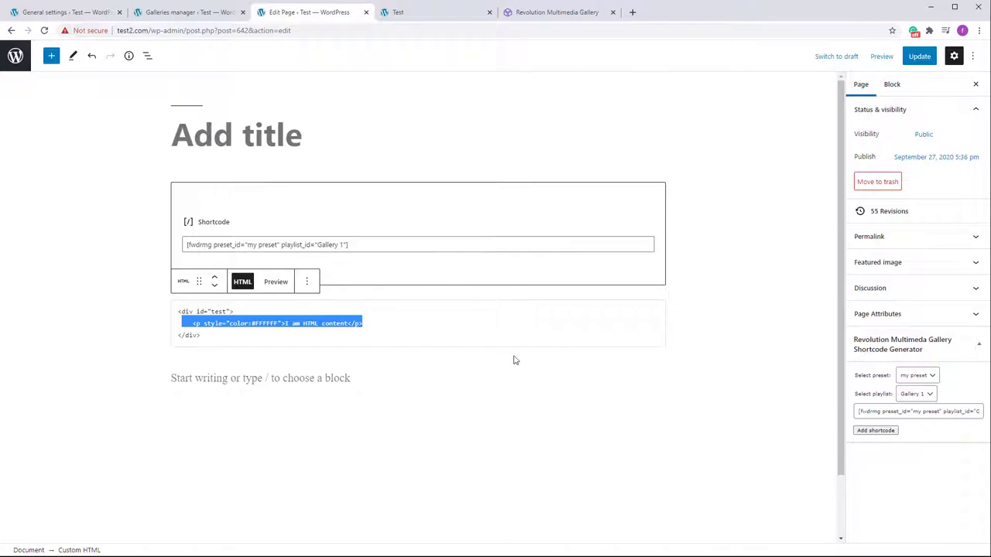
click(516, 407)
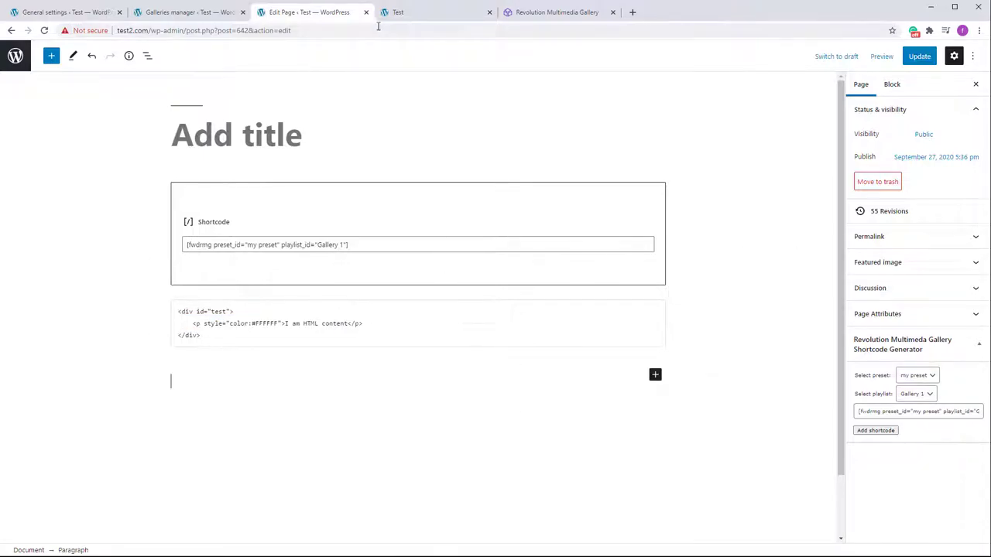
Step: Check Gallery 1's item list in the Galleries manager, then return to the preview
click(414, 11)
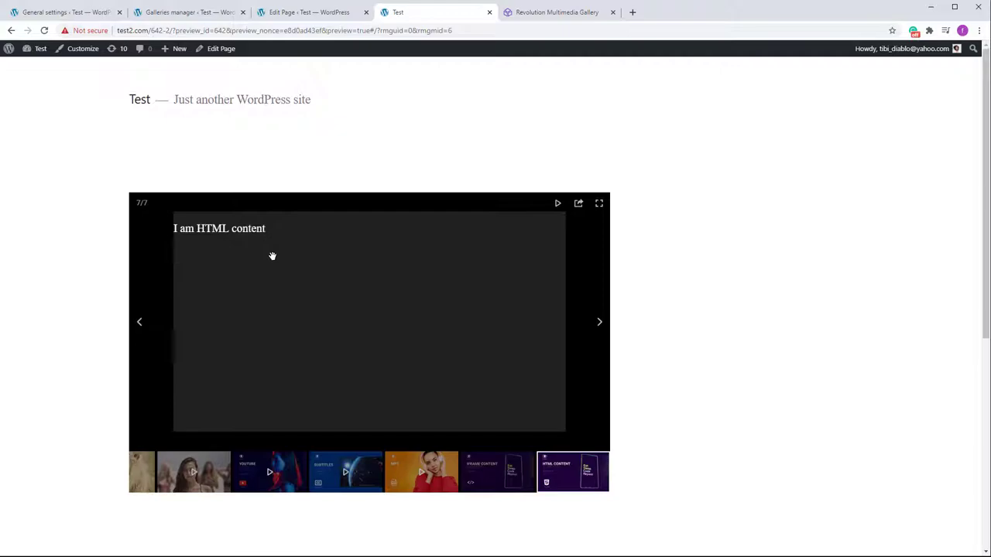
click(191, 12)
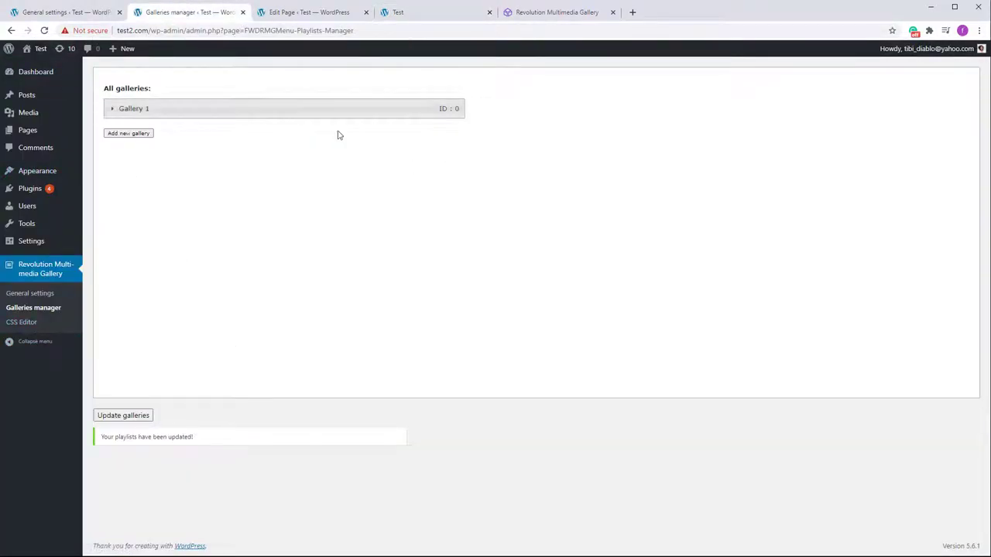
click(317, 116)
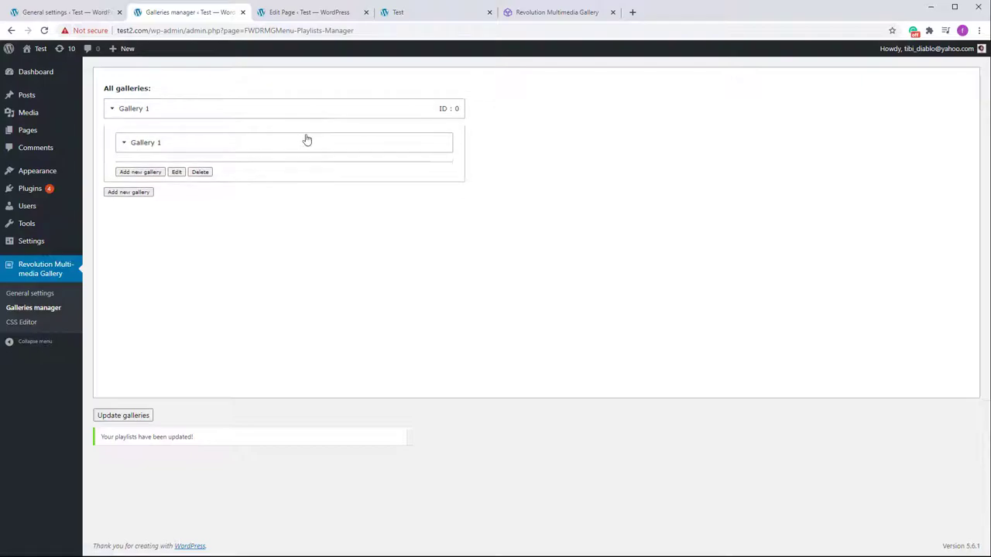
click(306, 139)
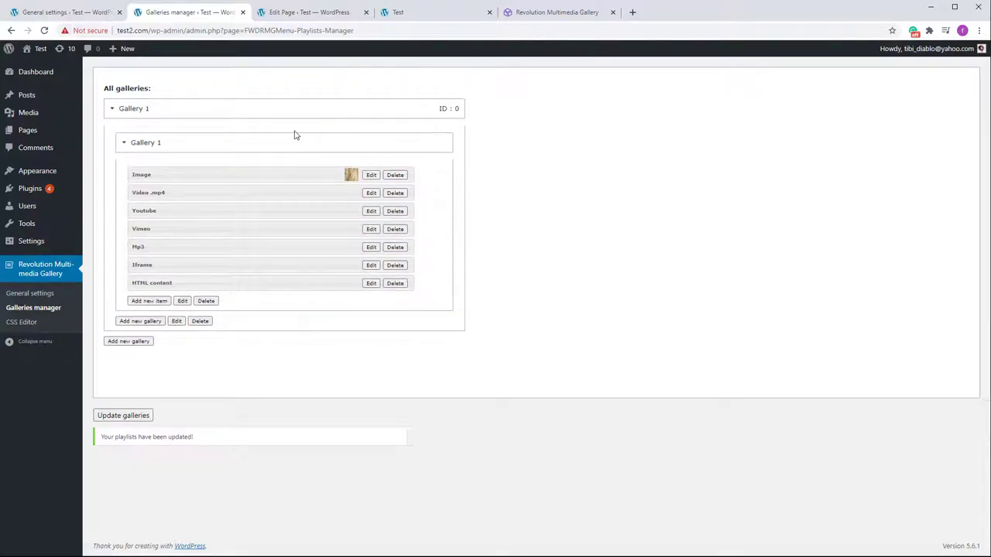
click(291, 144)
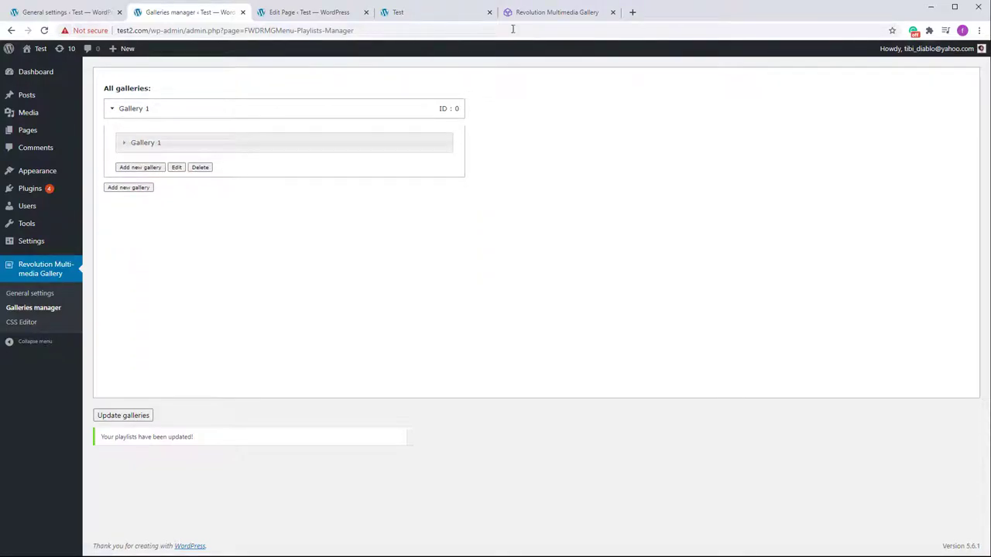
click(431, 13)
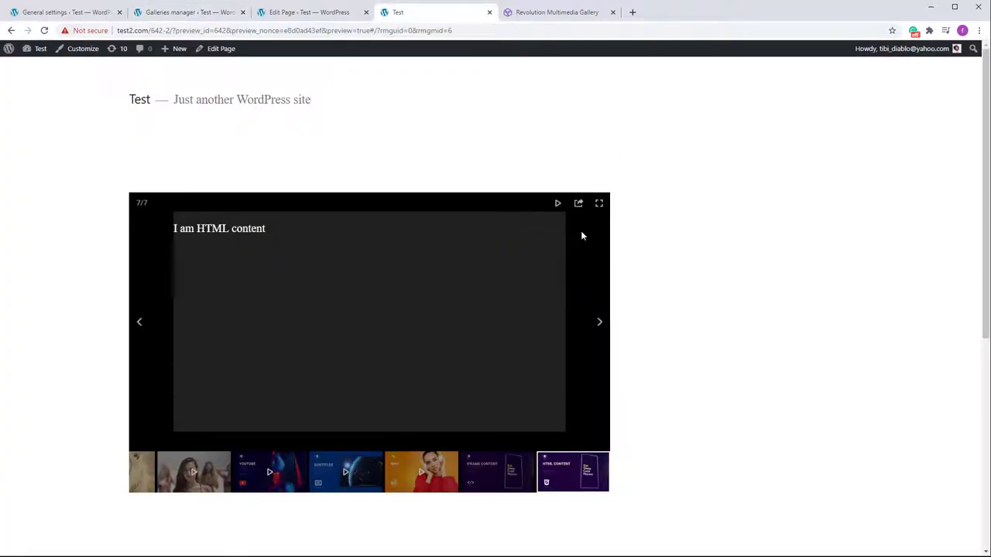
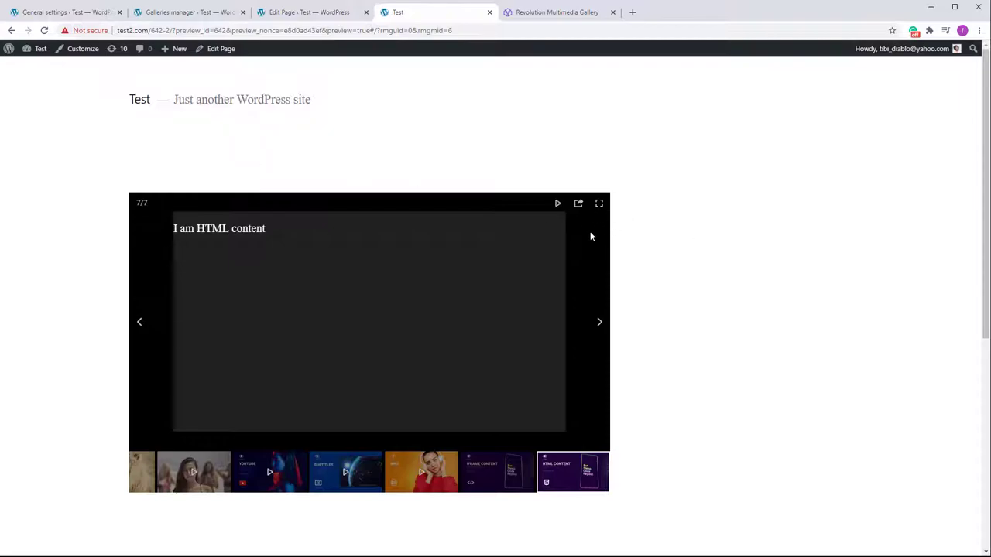
Step: Create a new gallery named 'Gallery 2' in the Galleries manager
click(182, 13)
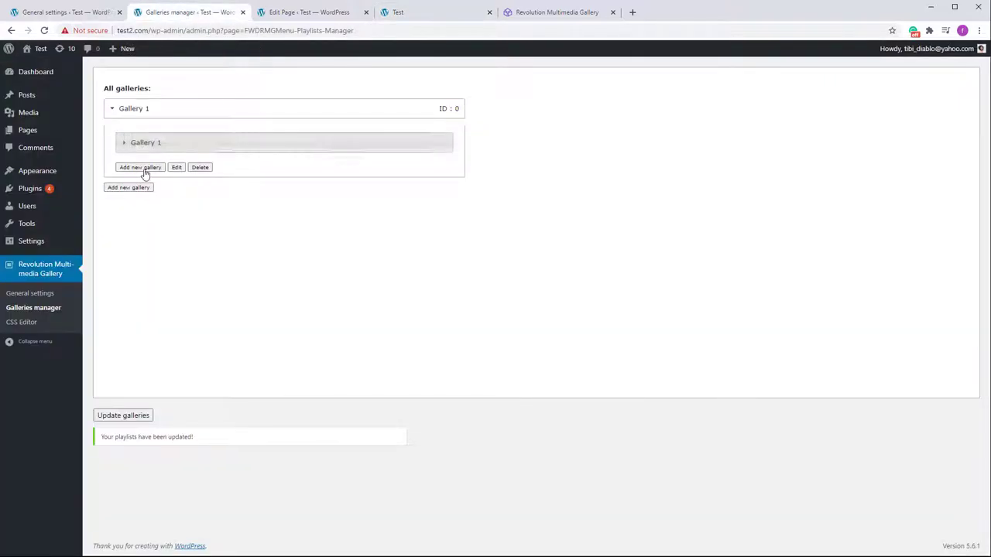
click(145, 168)
text(Gall)
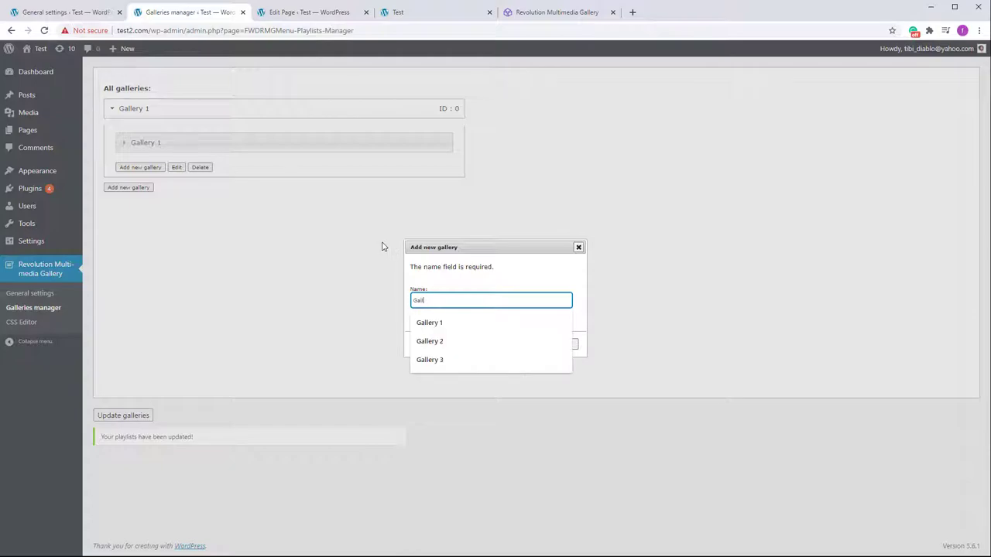
text(ery 2)
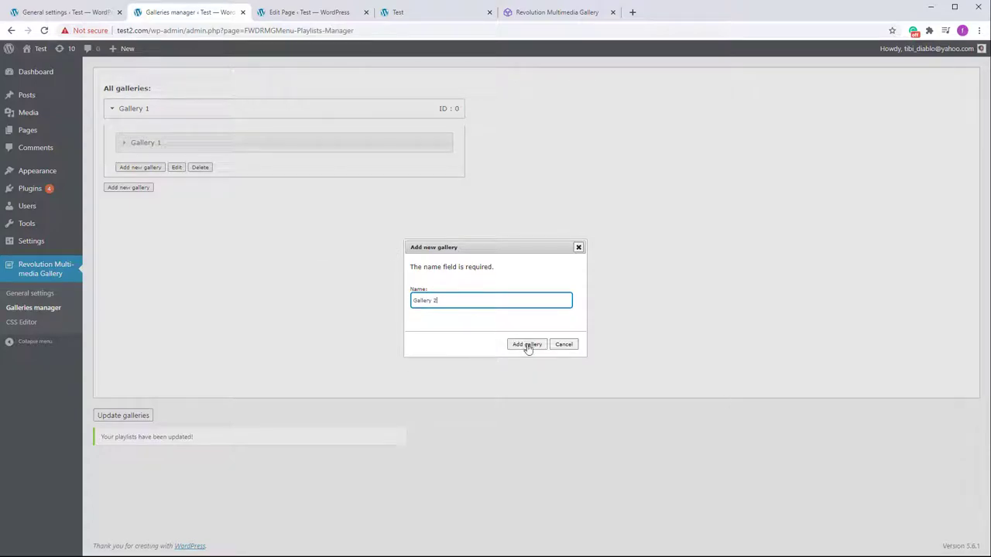
click(526, 344)
Step: Add an 'Image' item to Gallery 2 with a media library photo as its source
mouse_move(332, 172)
mouse_down()
mouse_move(321, 178)
mouse_move(323, 134)
mouse_move(343, 179)
mouse_move(332, 170)
mouse_up()
click(333, 170)
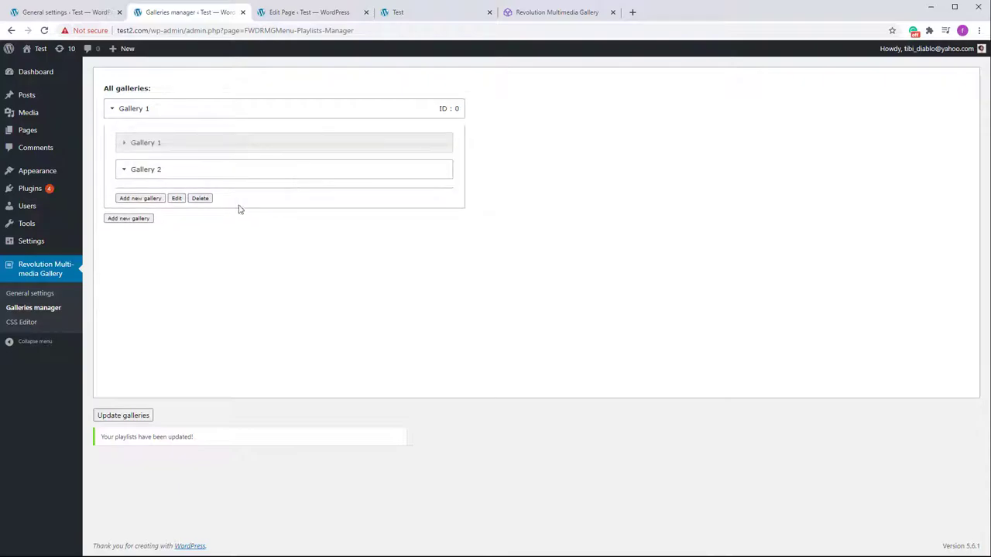
click(155, 199)
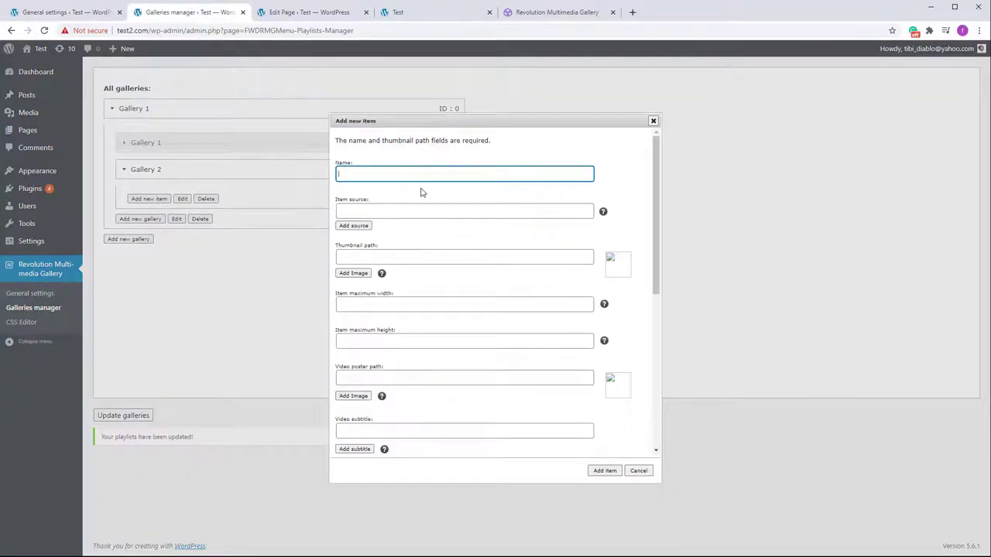
text(Image)
click(354, 225)
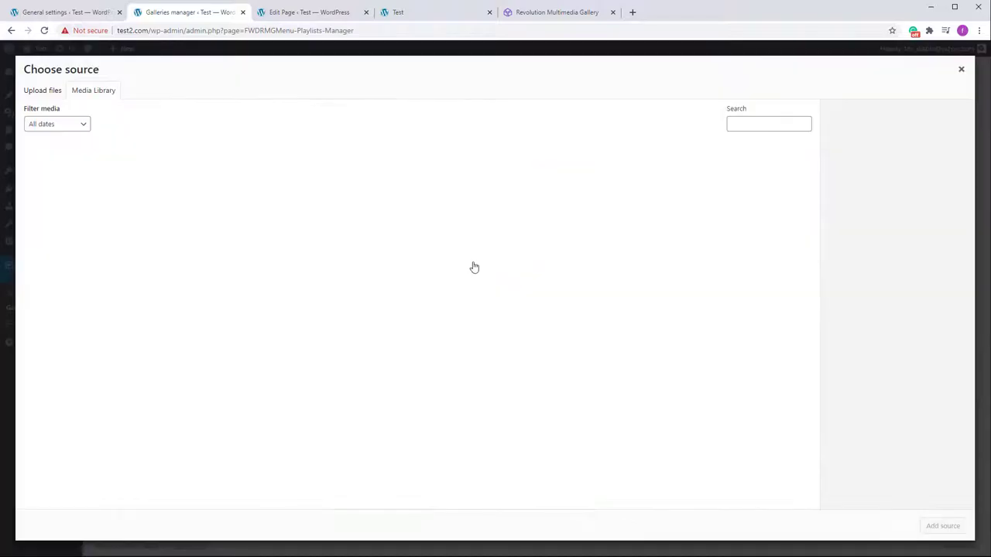
scroll(566, 347, down, 15)
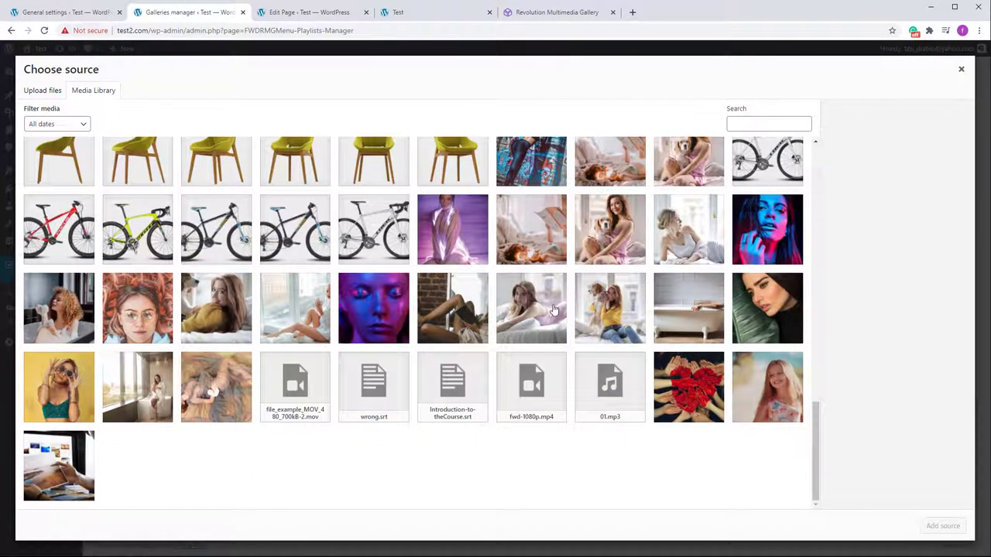
click(552, 306)
click(942, 527)
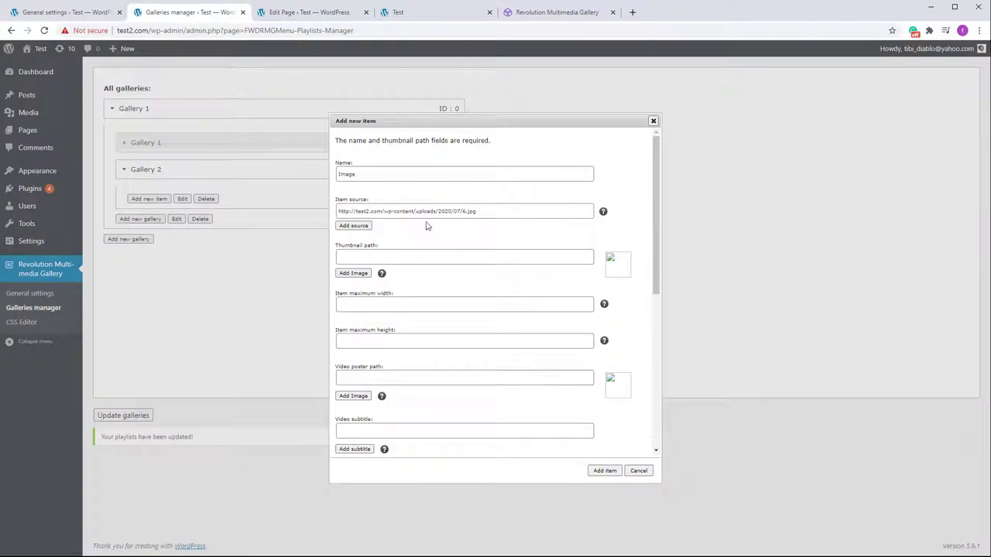
click(611, 473)
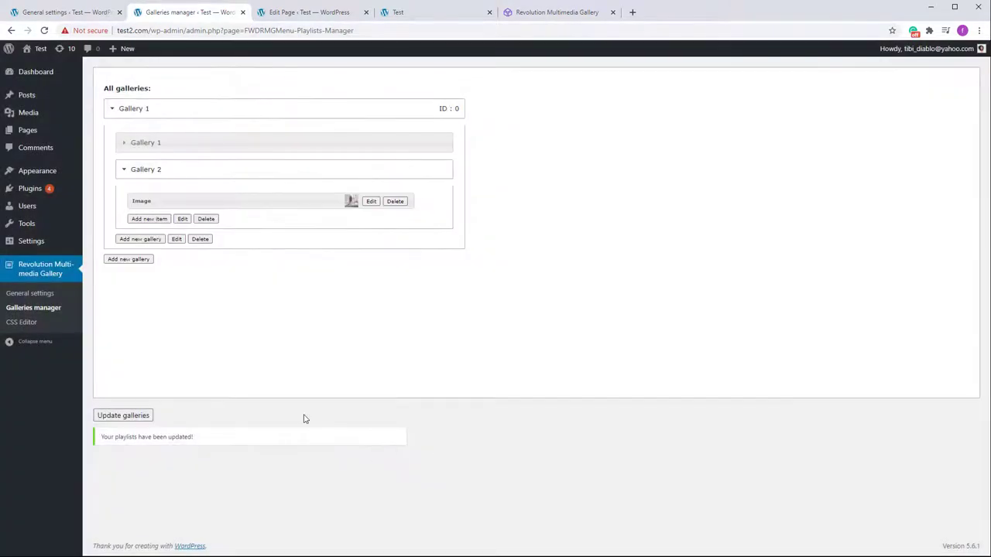
Step: Save the galleries and reload the Test page preview
click(133, 416)
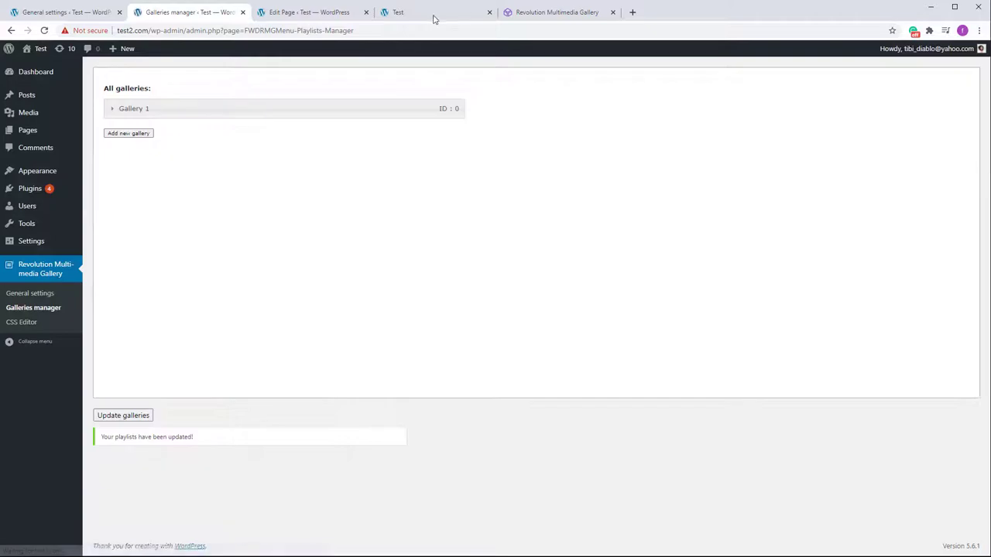
click(432, 13)
click(44, 31)
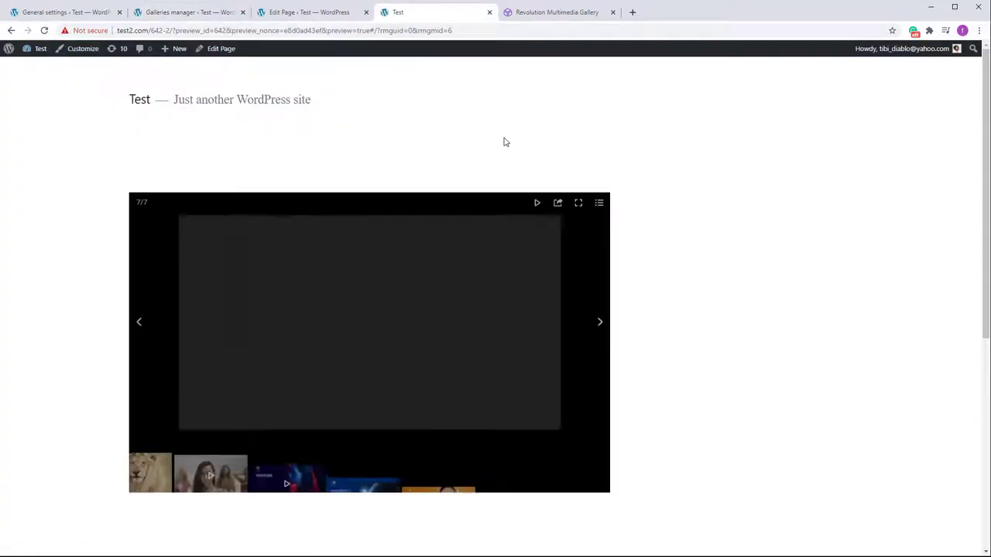
Step: Switch the player to Gallery 2, back to Gallery 1, and swipe to the beach video slide
click(598, 205)
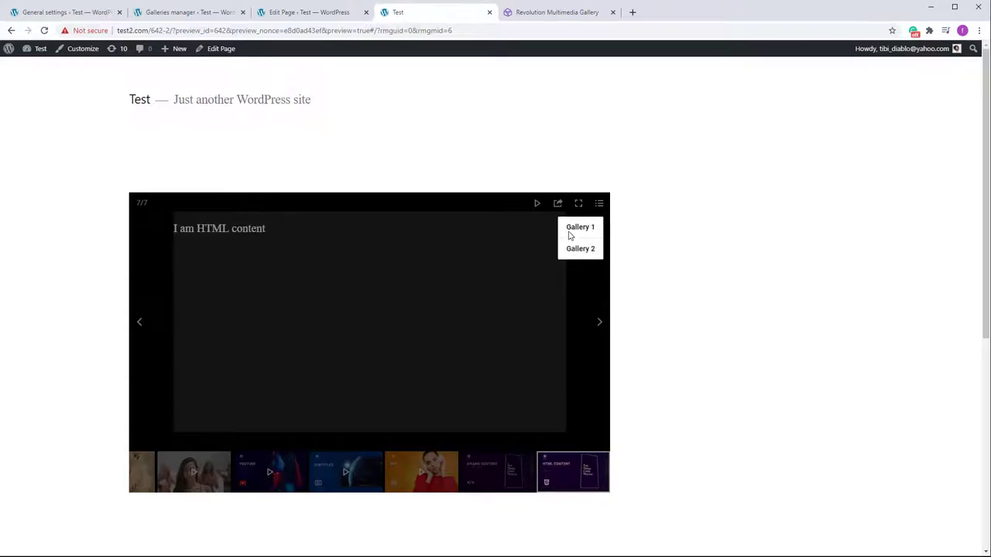
click(581, 248)
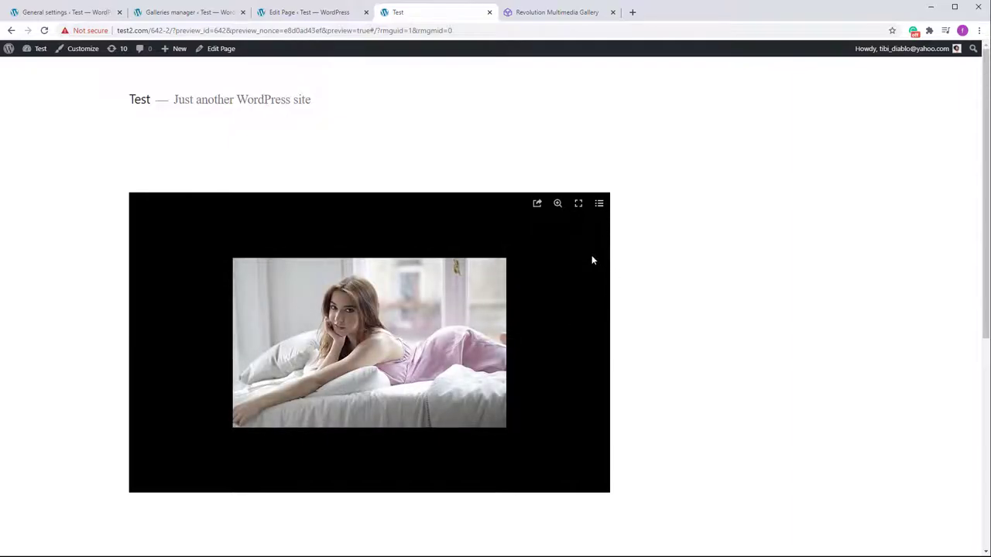
click(598, 203)
click(580, 225)
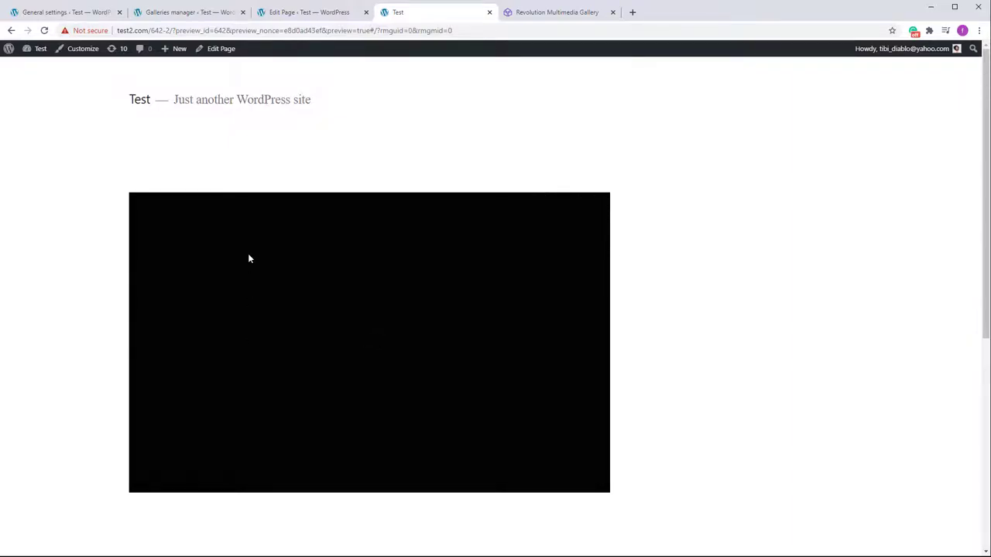
drag(420, 318, 247, 317)
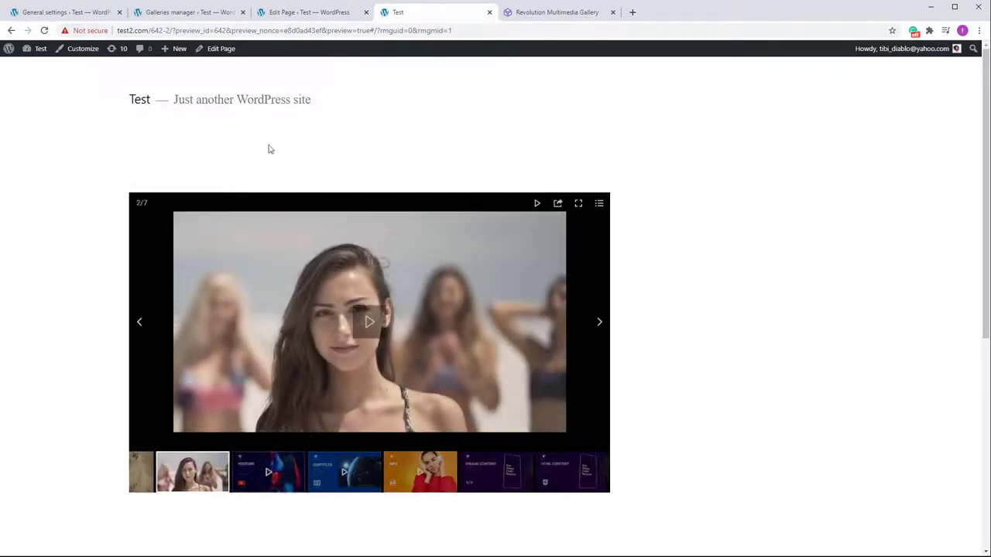
click(188, 14)
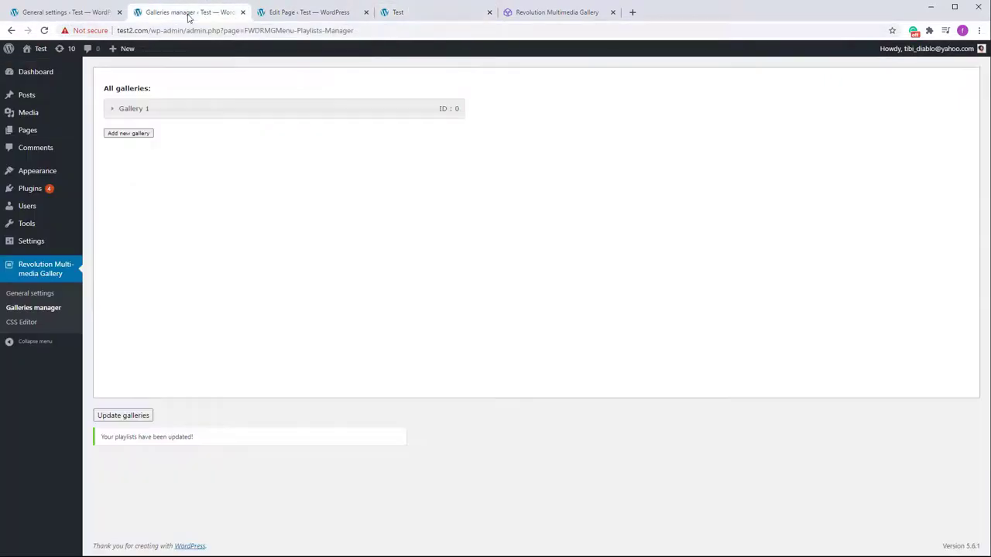
Step: Expand Gallery 1, open and cancel the Video .mp4 item's settings, and check the preview
click(241, 114)
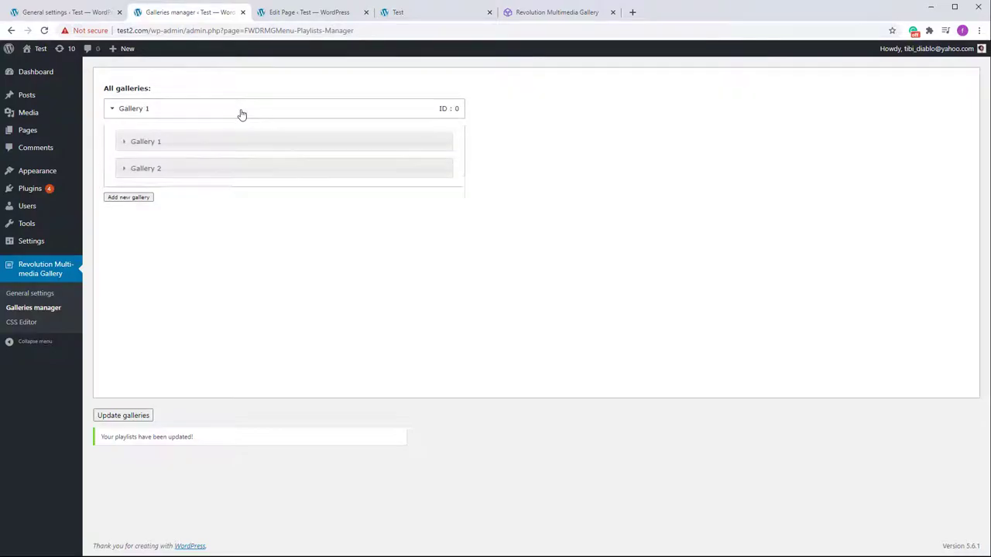
click(255, 151)
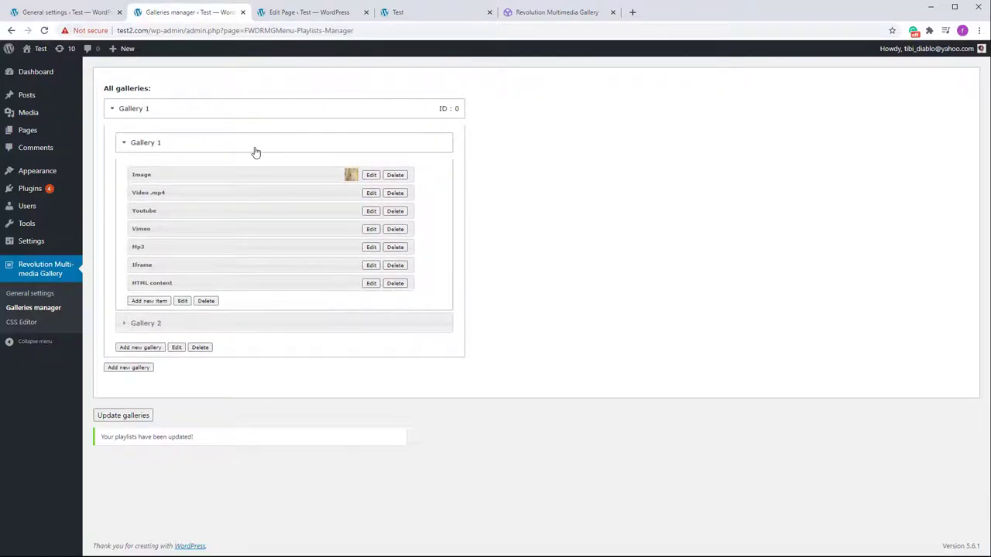
click(372, 193)
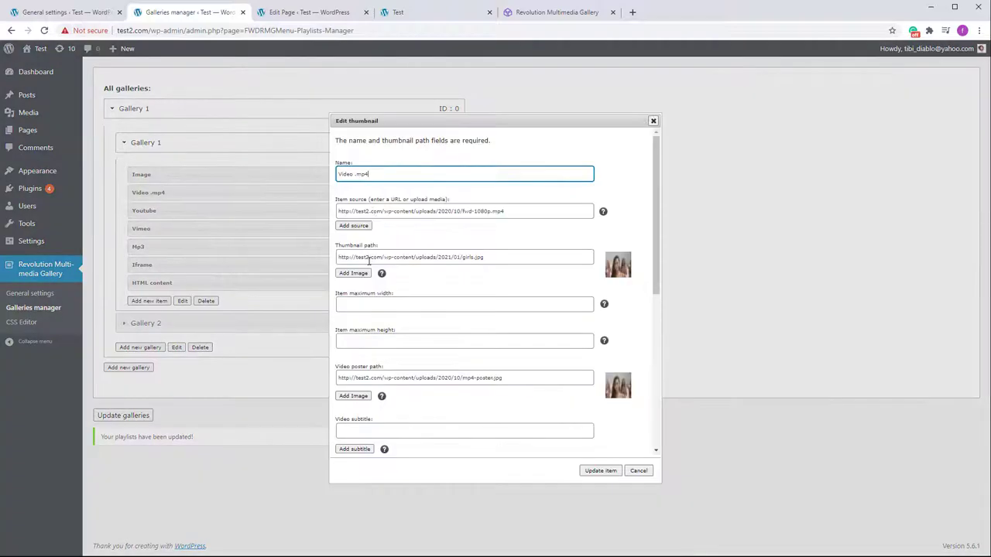
click(653, 122)
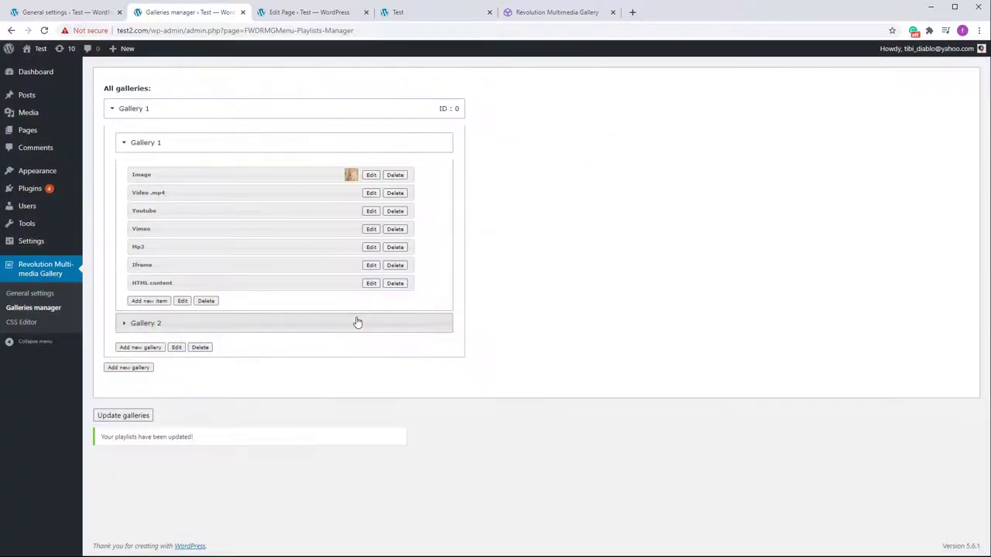
click(418, 12)
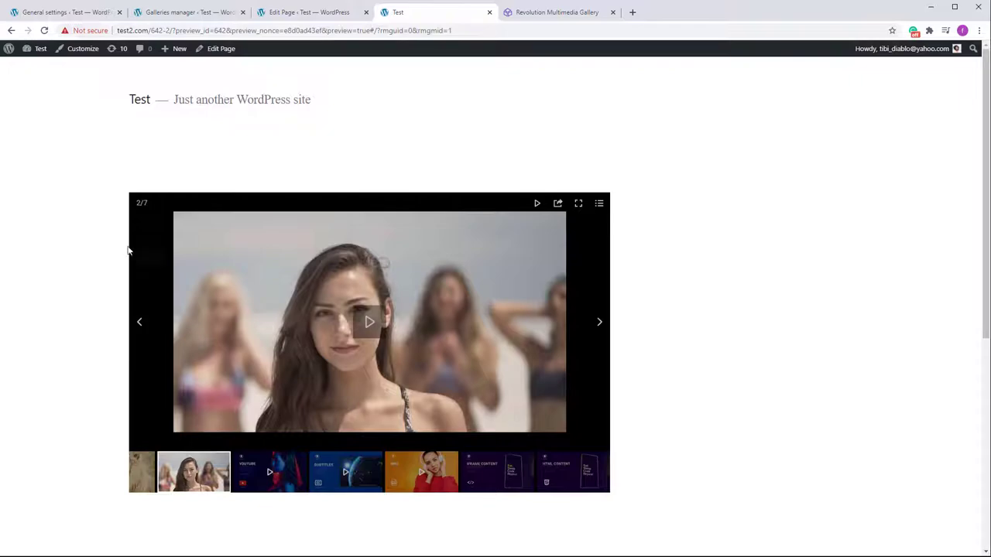
click(167, 15)
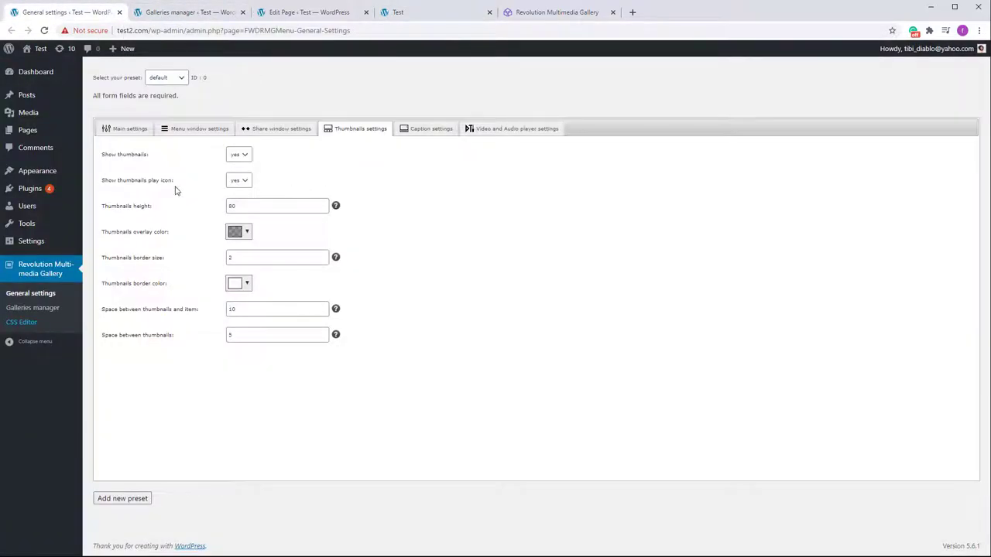
Step: Show the preset's Main settings and compare maximum width 1200 and height 750 with the preview
click(62, 300)
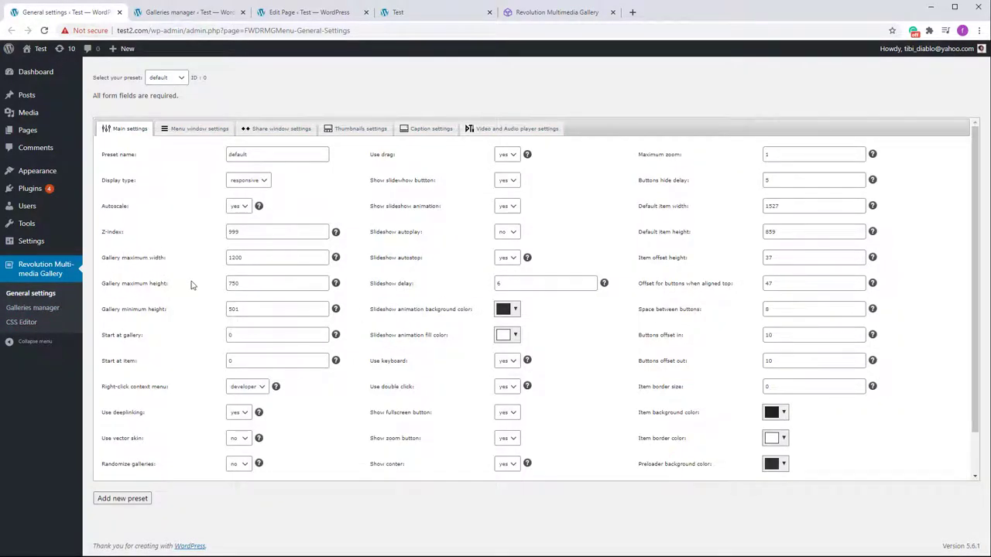
drag(247, 258, 207, 270)
click(399, 13)
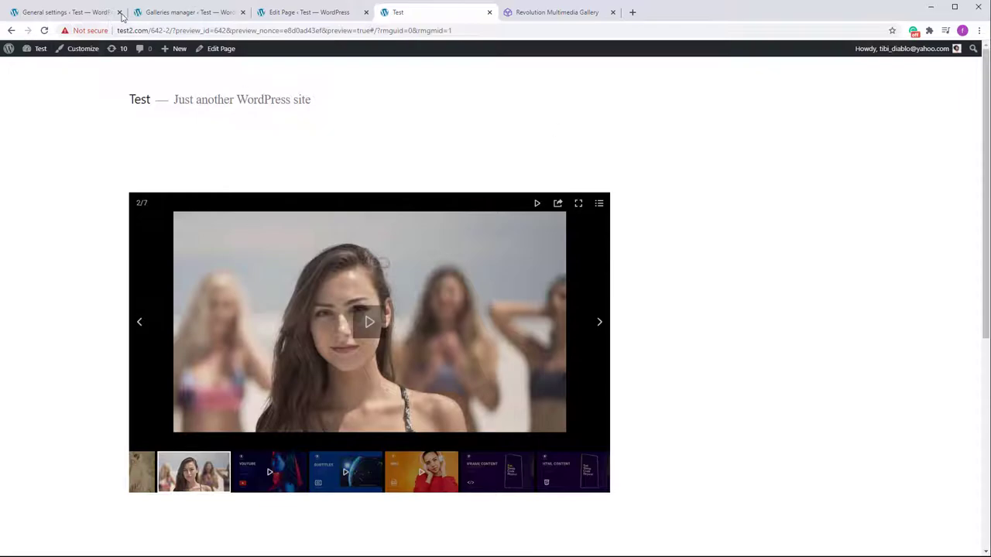
click(84, 13)
drag(256, 259, 209, 284)
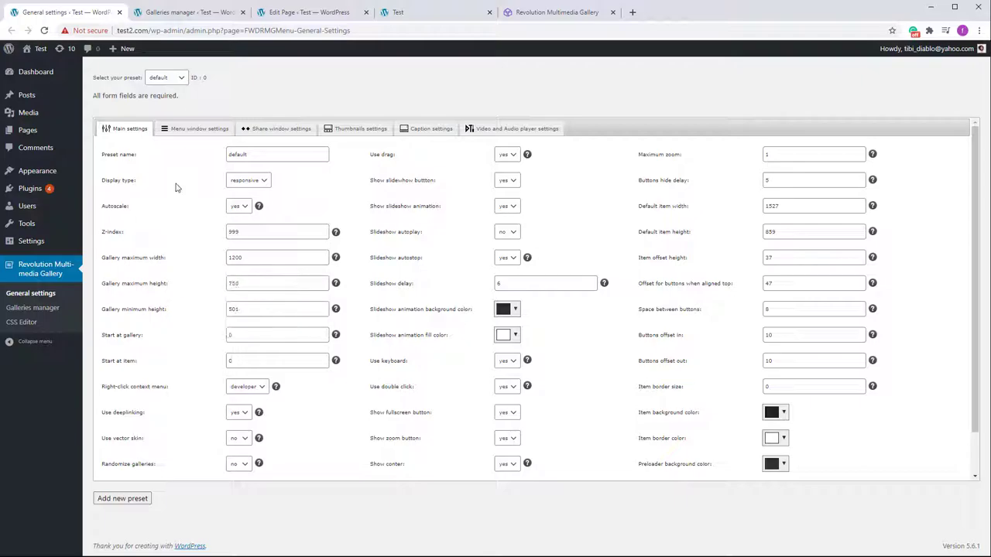
click(310, 13)
click(421, 13)
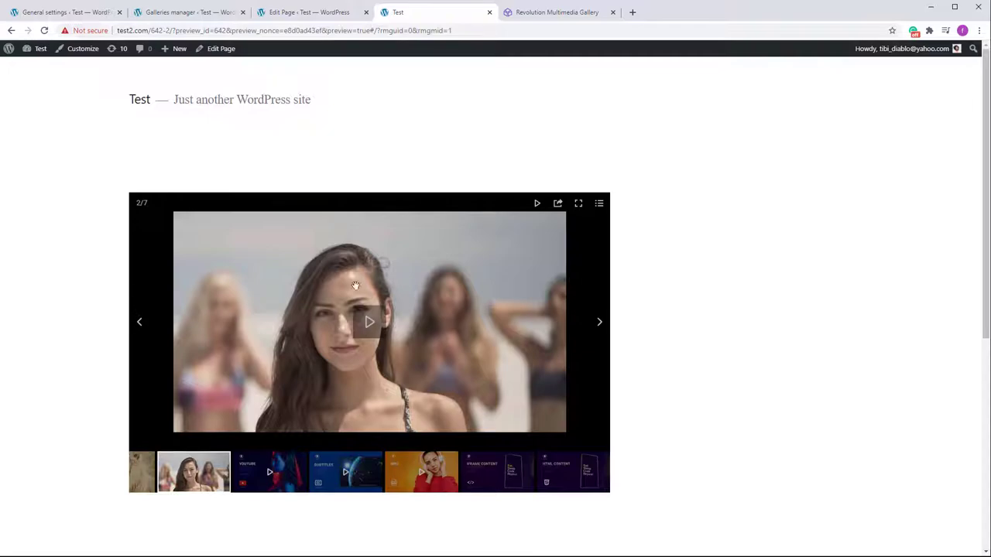
click(93, 14)
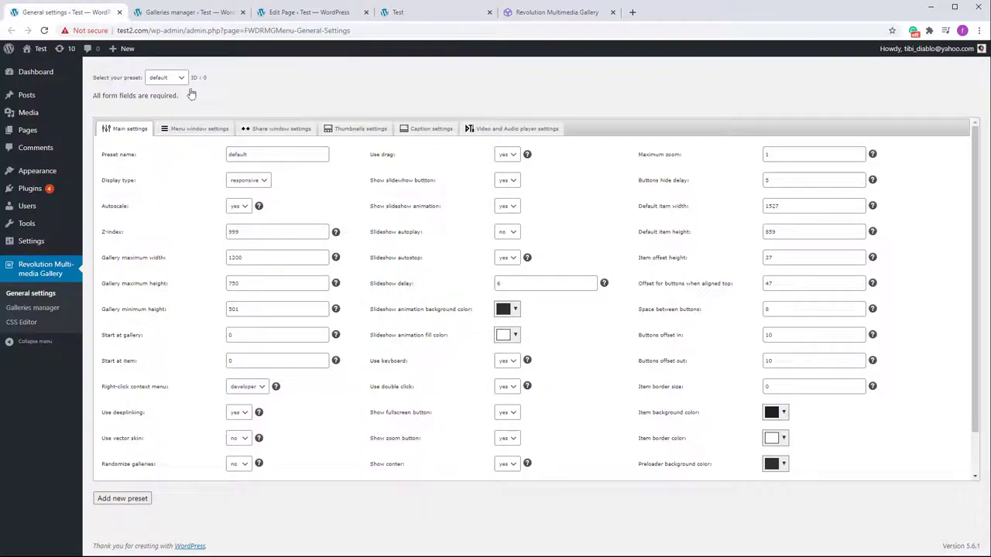
Step: Set the current preset's display type to fluidwidth
drag(275, 257, 211, 257)
click(232, 279)
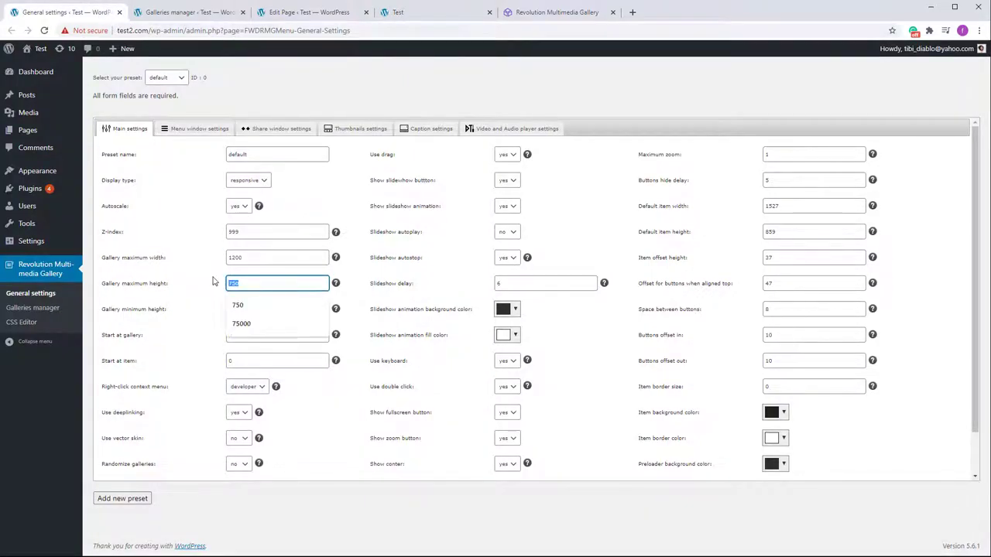
key(shift+Tab)
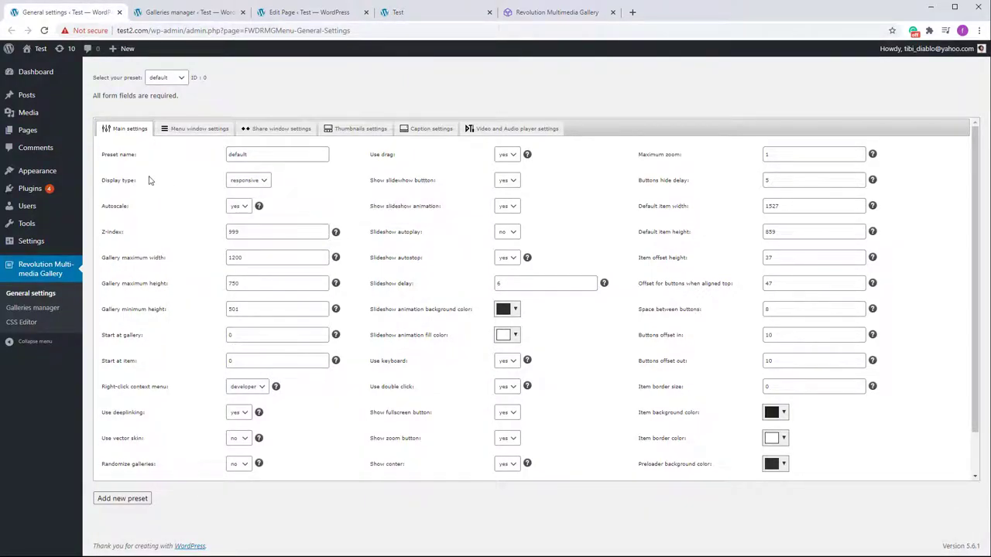
click(240, 183)
click(246, 198)
Step: Load 'my preset', set its display type to fluidwidth, save, and reload the Test preview
click(166, 77)
click(164, 97)
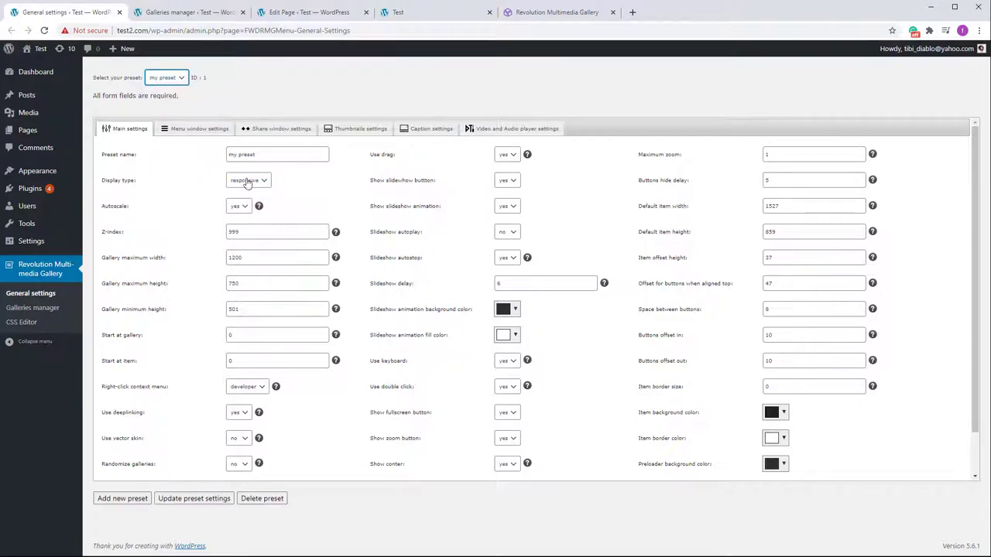
click(248, 180)
click(243, 198)
click(195, 498)
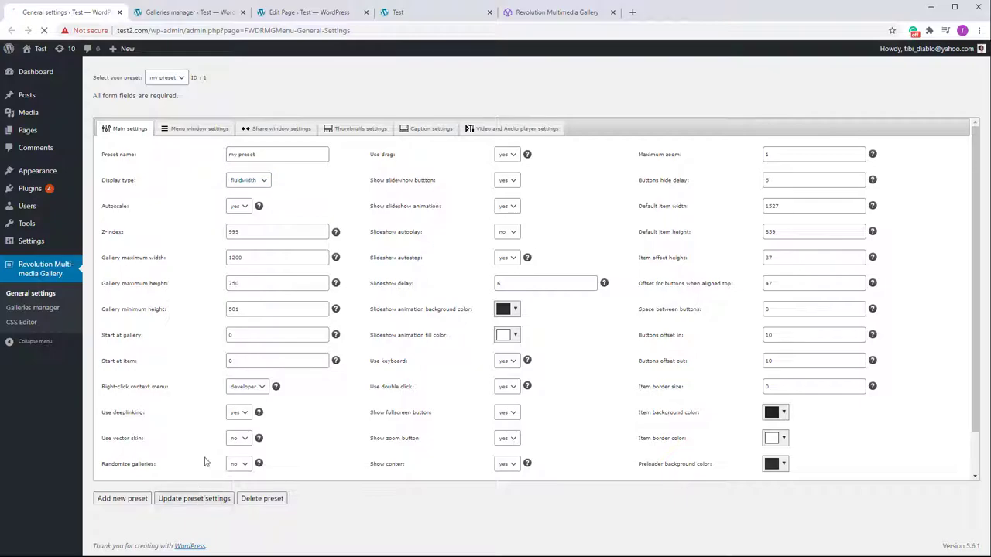
click(435, 14)
key(F5)
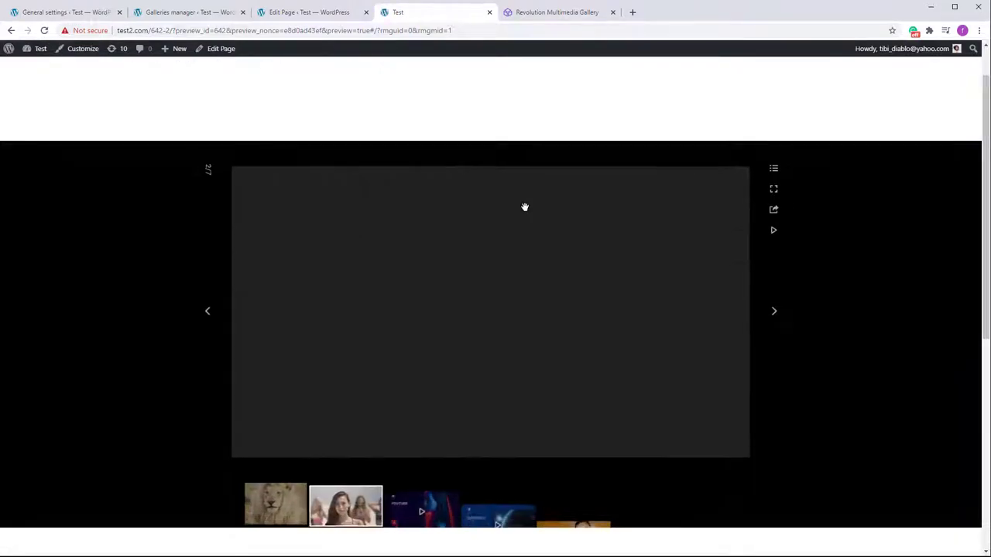
Step: Browse the preview slides: the third slide, the lion image, and the beach video
drag(542, 363, 451, 383)
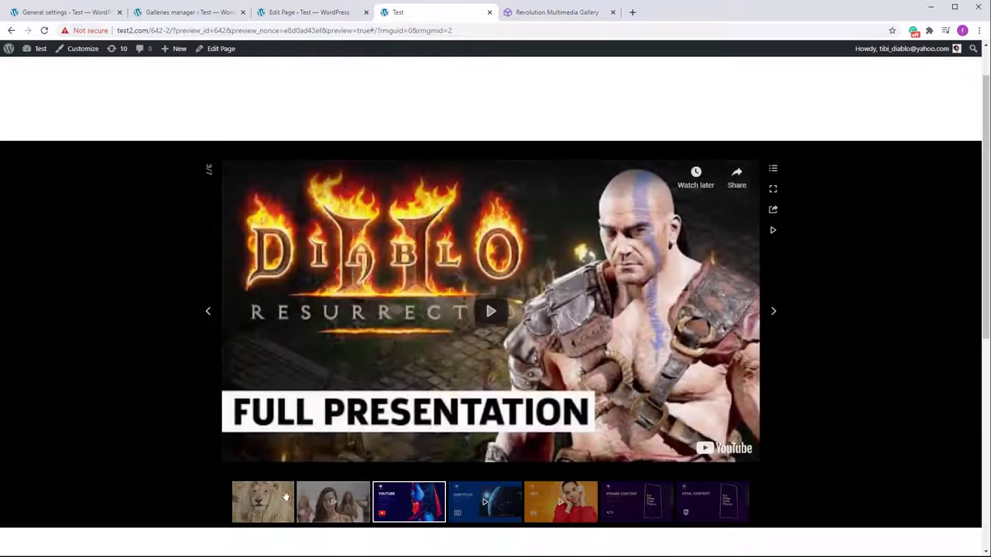
drag(390, 382, 390, 358)
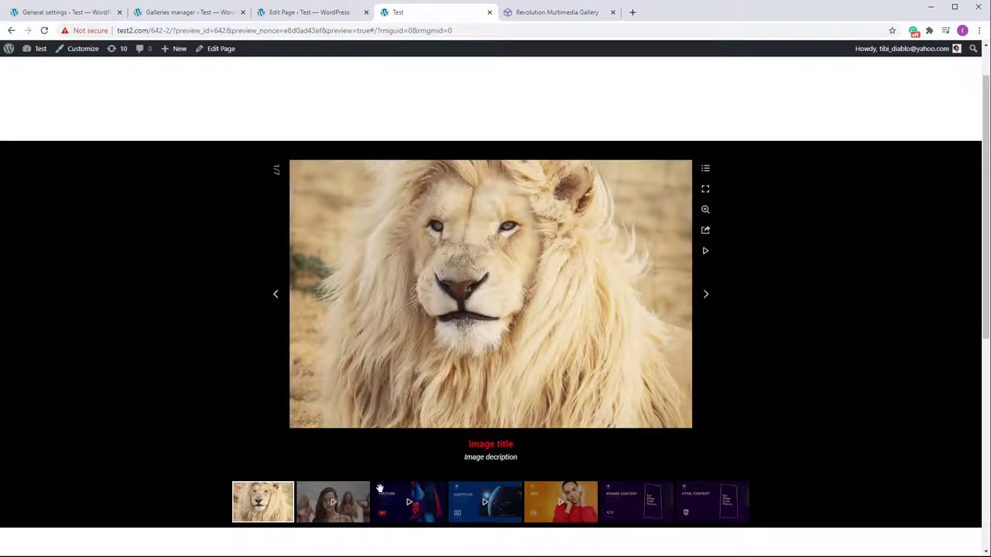
click(337, 517)
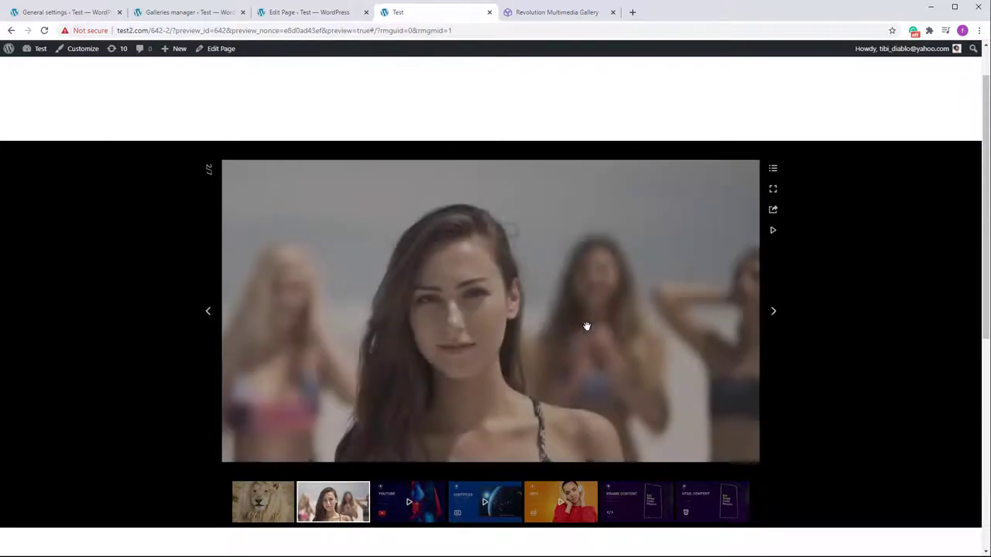
click(79, 15)
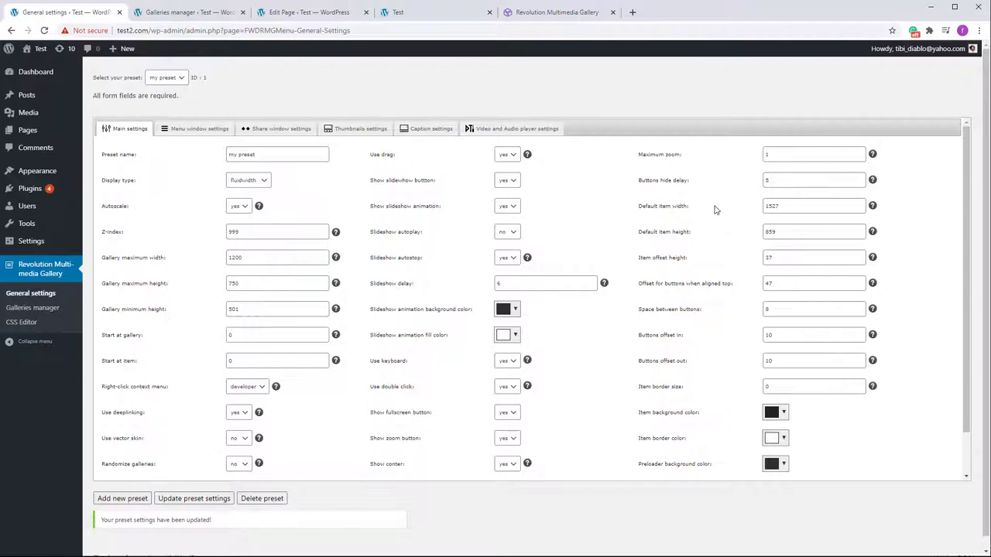
click(24, 312)
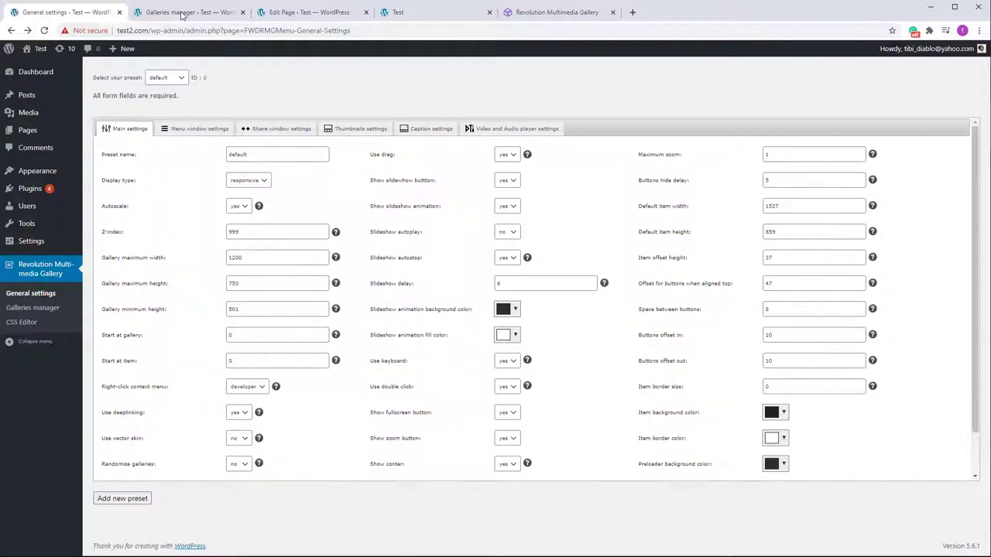
Step: Set the Video .mp4 item's maximum width and height to 400, then save the item and galleries
click(196, 14)
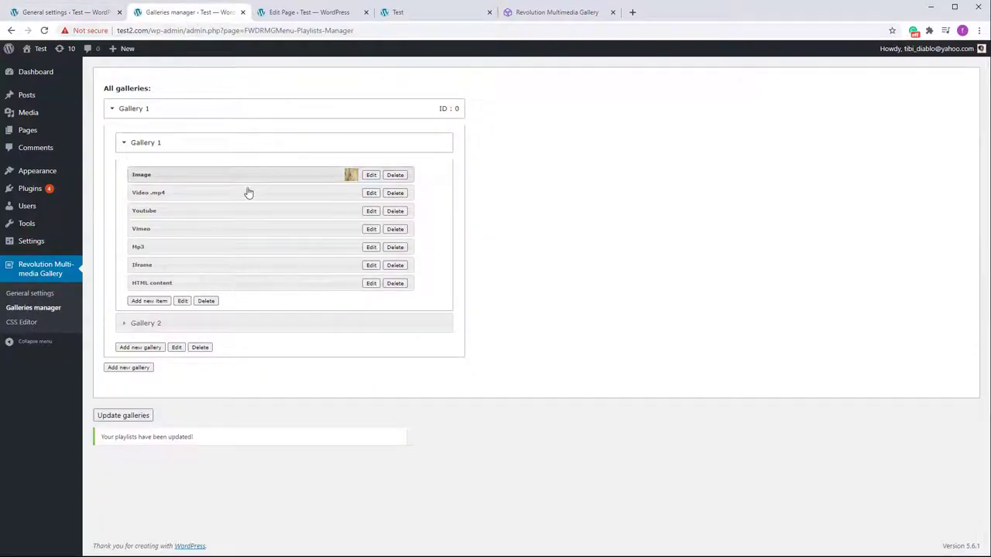
click(372, 193)
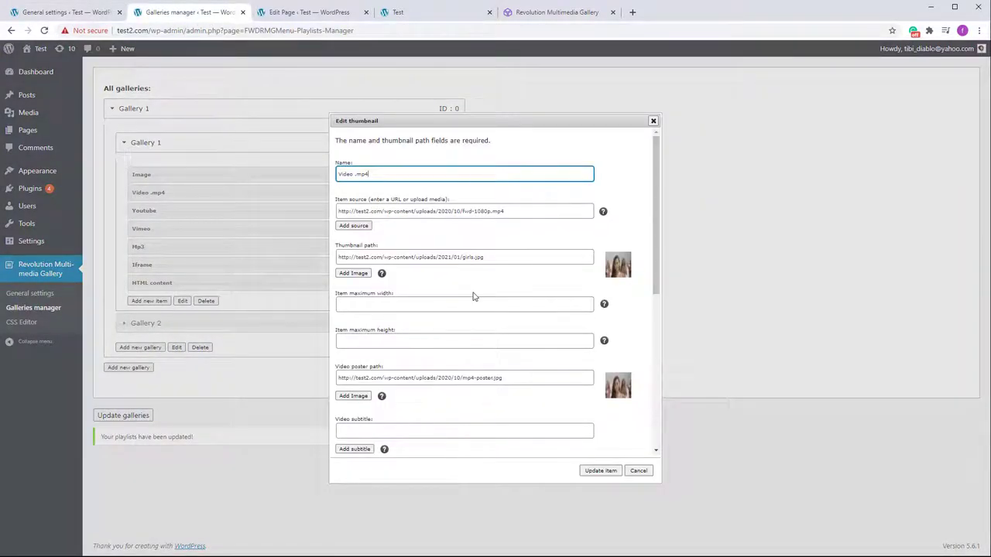
scroll(474, 297, down, 3)
scroll(439, 313, up, 2)
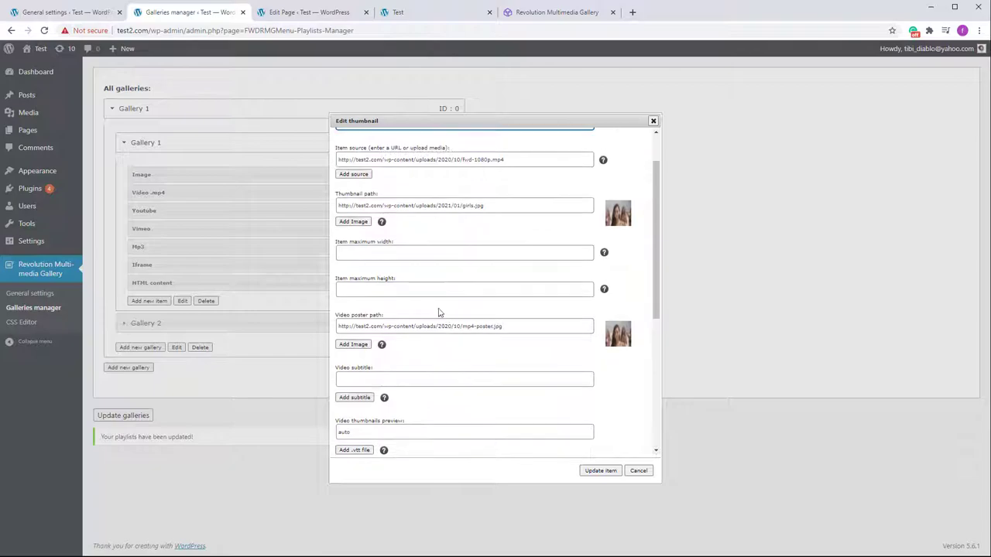
click(378, 252)
text(400)
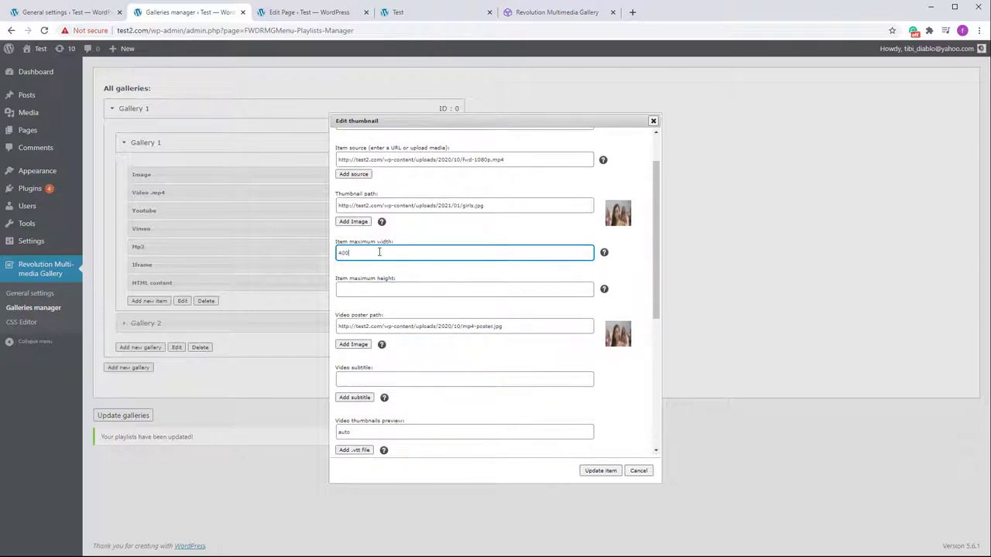
click(388, 289)
text(400)
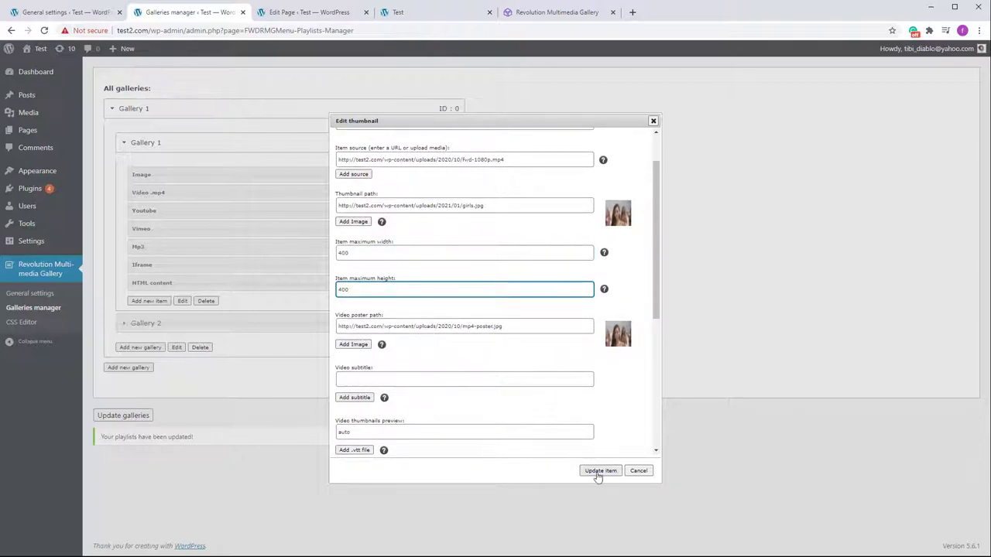
click(606, 475)
click(132, 415)
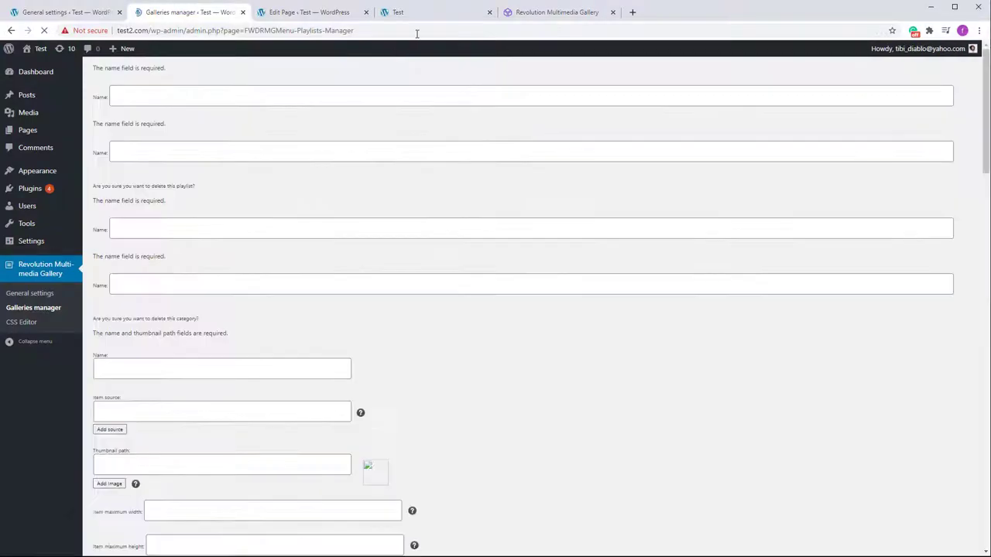
click(418, 12)
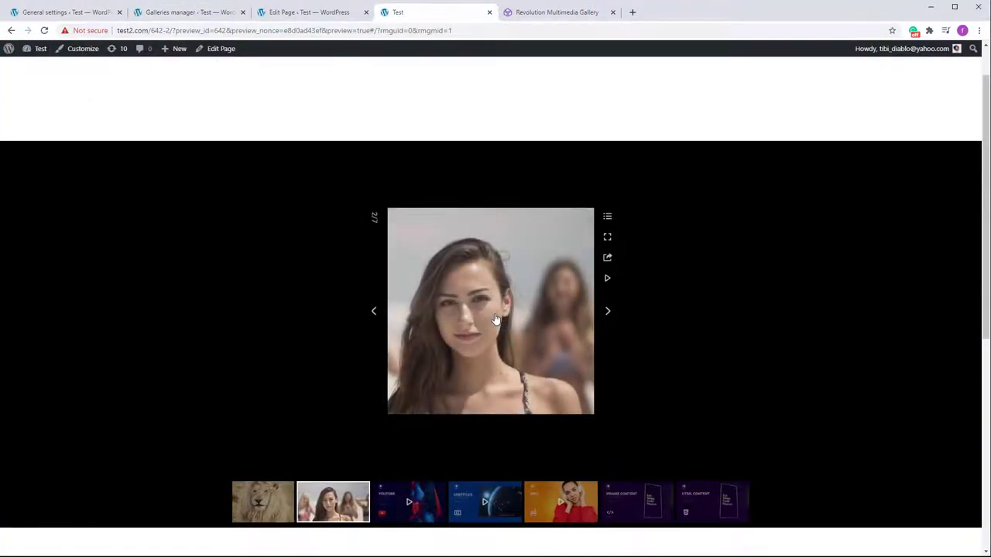
Step: Play the resized beach video, dismiss the password overlay, and compare with the YouTube slide
click(498, 320)
click(573, 230)
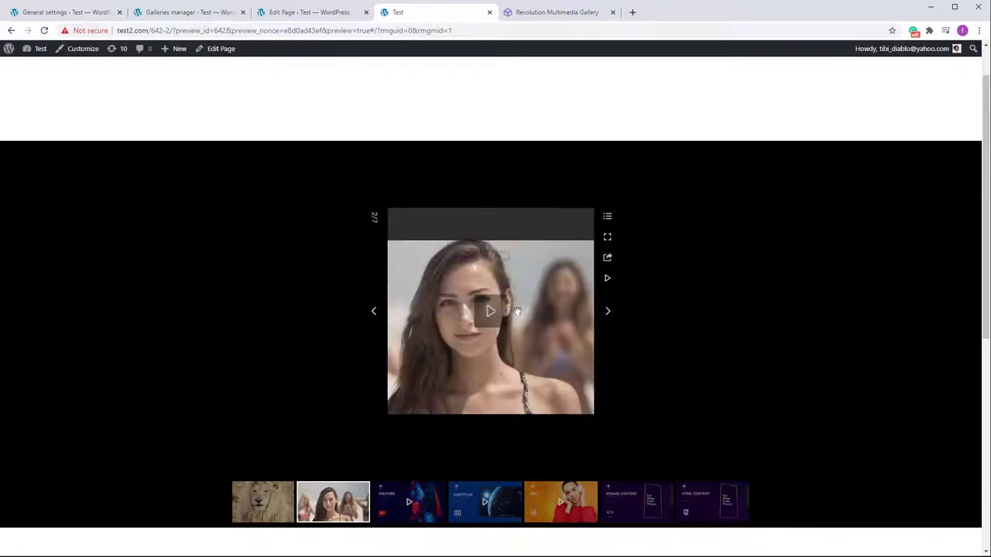
click(441, 485)
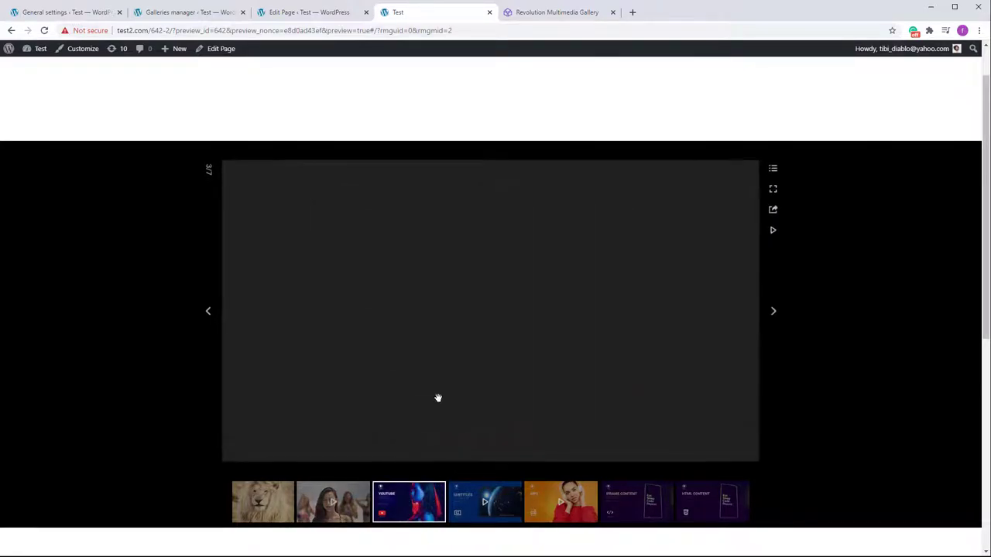
key(Left)
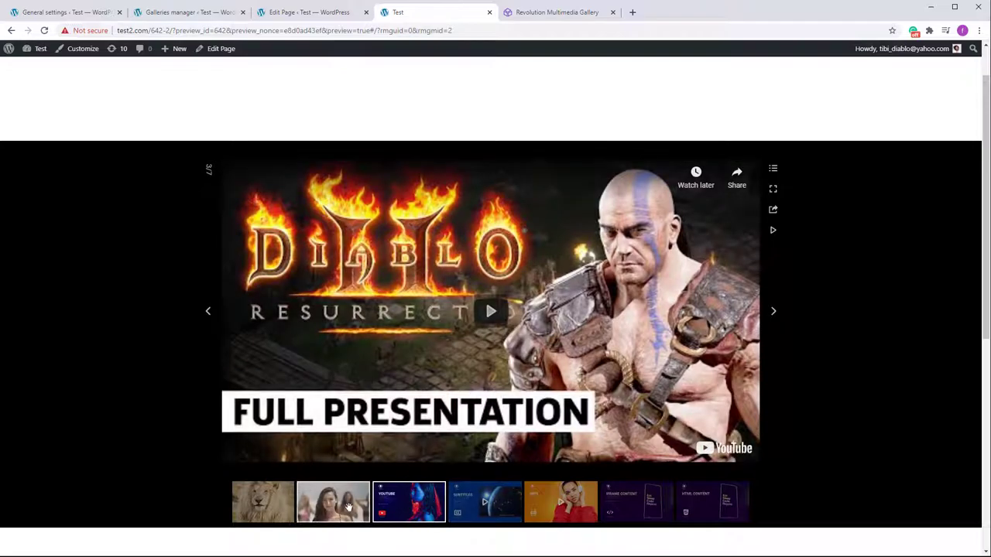
click(74, 12)
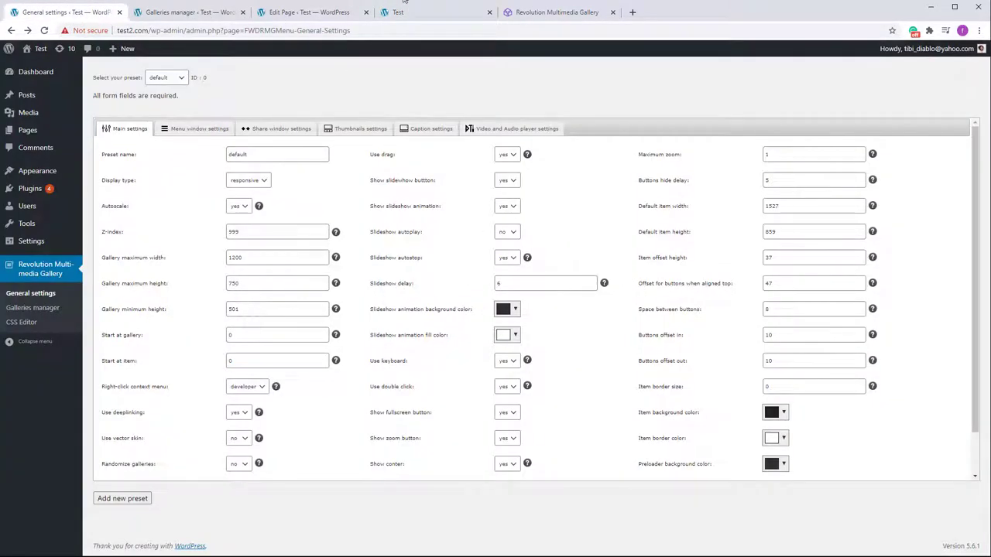
Step: Revisit the preview, then load 'my preset' in General settings
click(411, 12)
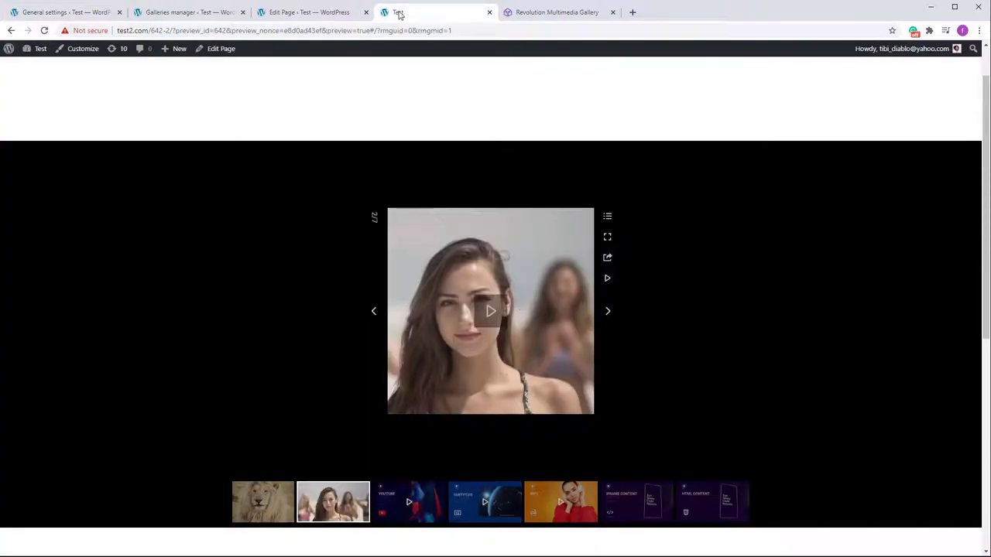
click(60, 14)
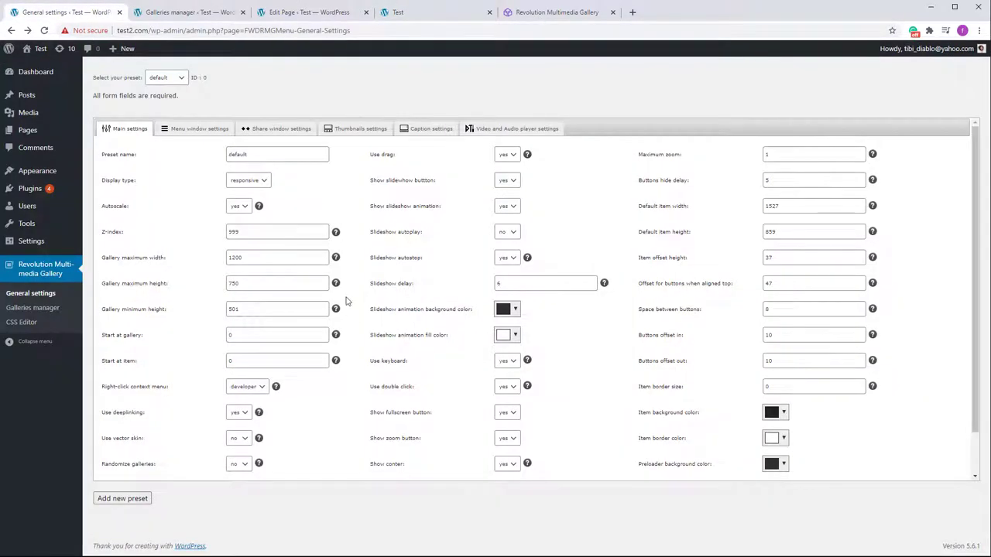
click(265, 179)
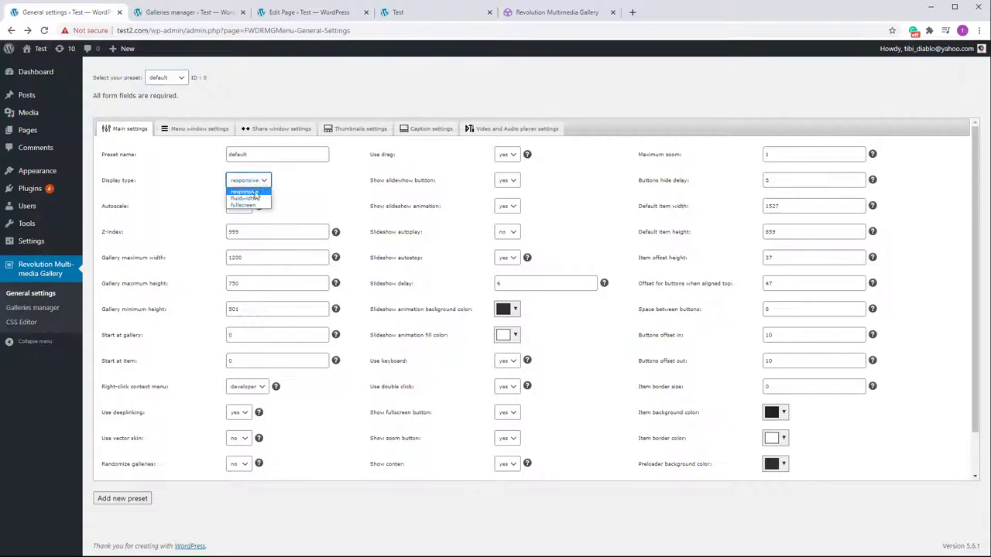
click(243, 218)
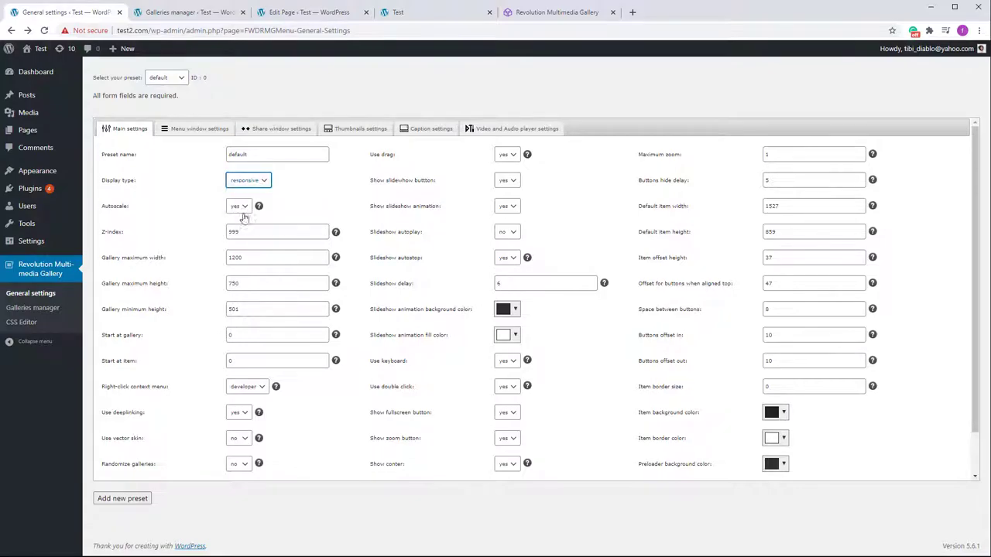
click(179, 80)
click(169, 79)
click(169, 79)
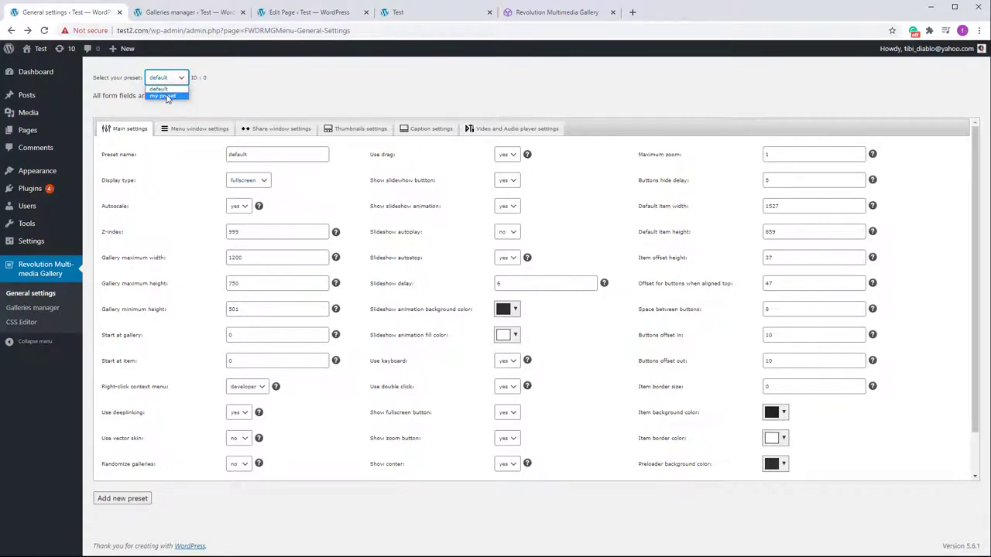
click(164, 96)
Step: Set my preset's display type to fullscreen, save, and reload the Test preview
click(255, 182)
click(250, 209)
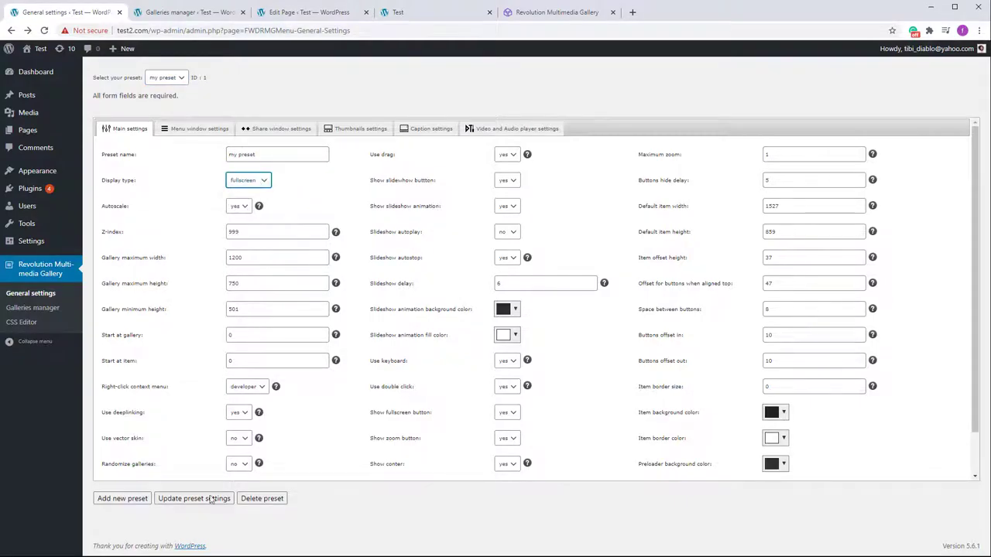
click(194, 499)
click(393, 19)
click(44, 31)
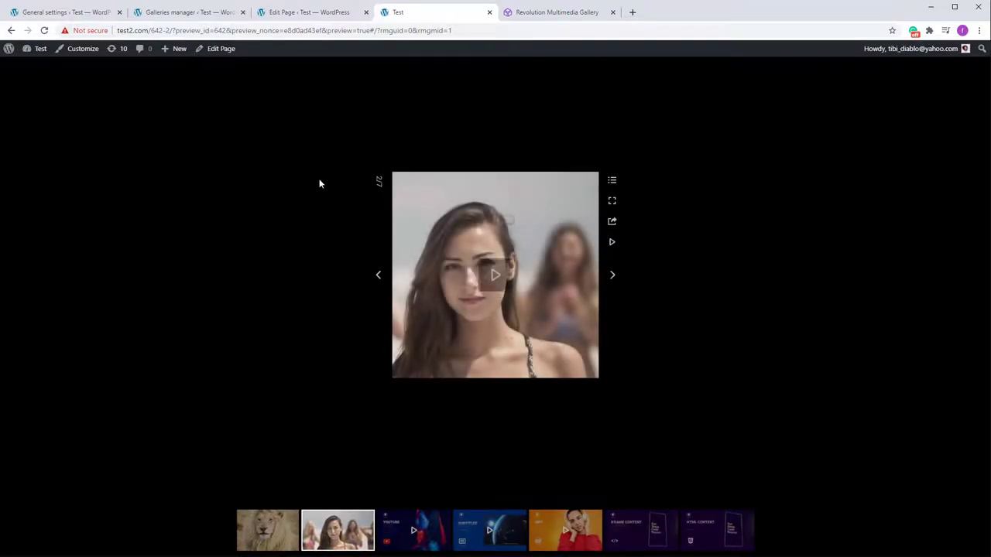
Step: Switch my preset's display type back to fluidwidth and save it
click(182, 13)
click(62, 13)
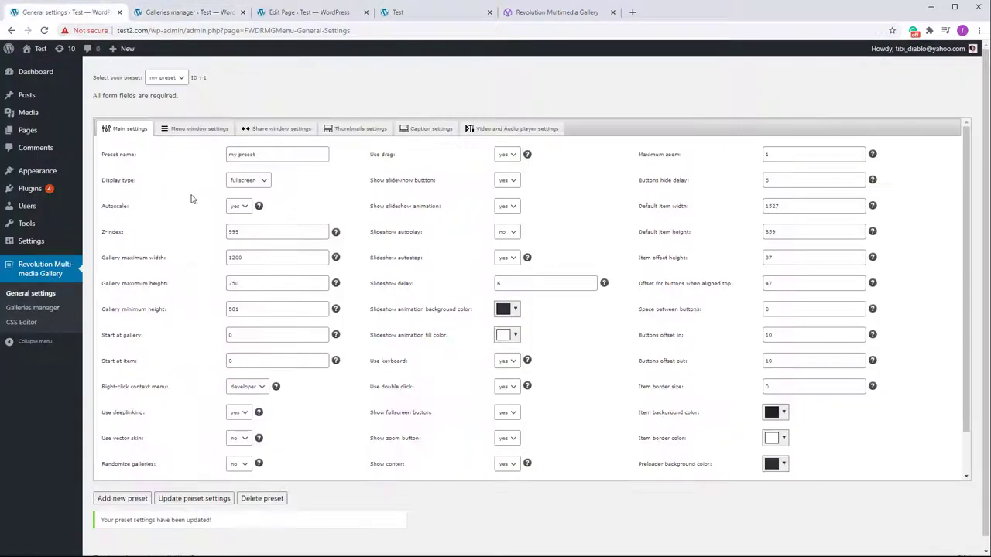
click(247, 179)
click(244, 201)
click(195, 499)
Step: Review the Start at gallery and Start at item values, leaving them unchanged
scroll(170, 282, down, 3)
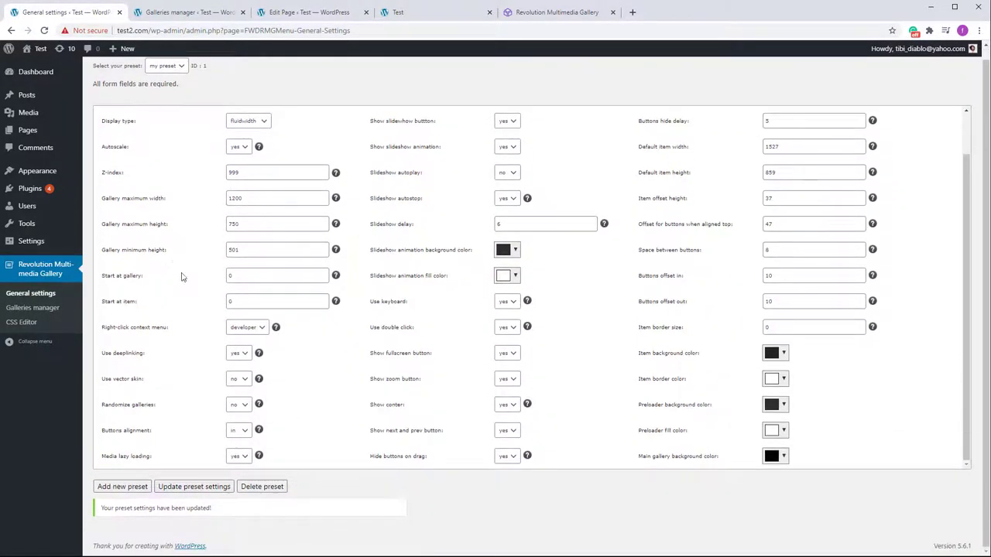
click(236, 277)
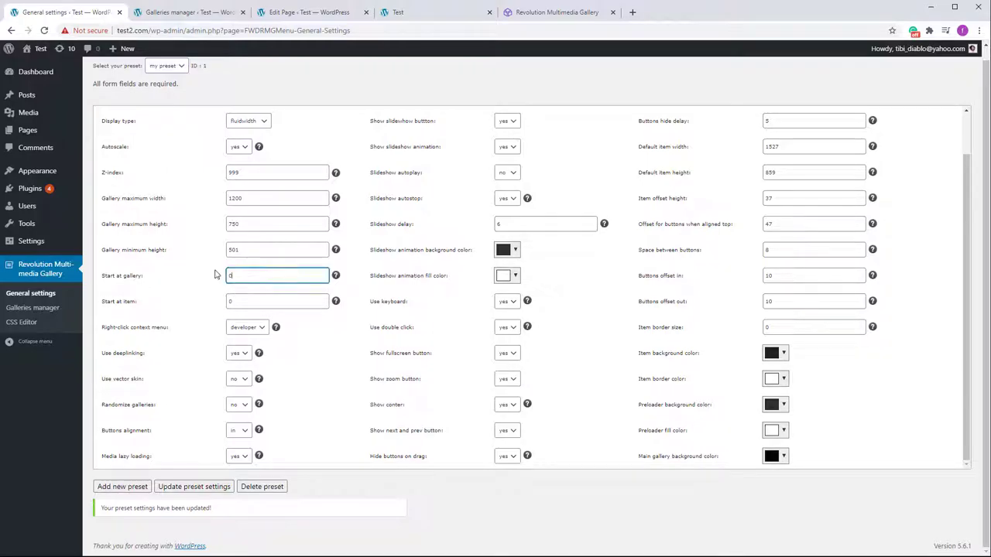
click(257, 296)
click(184, 336)
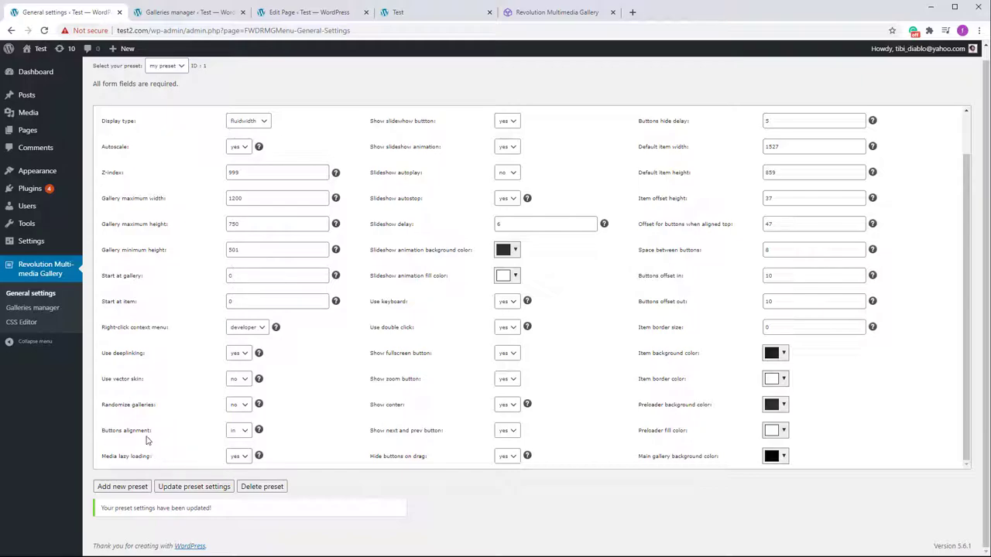
click(422, 16)
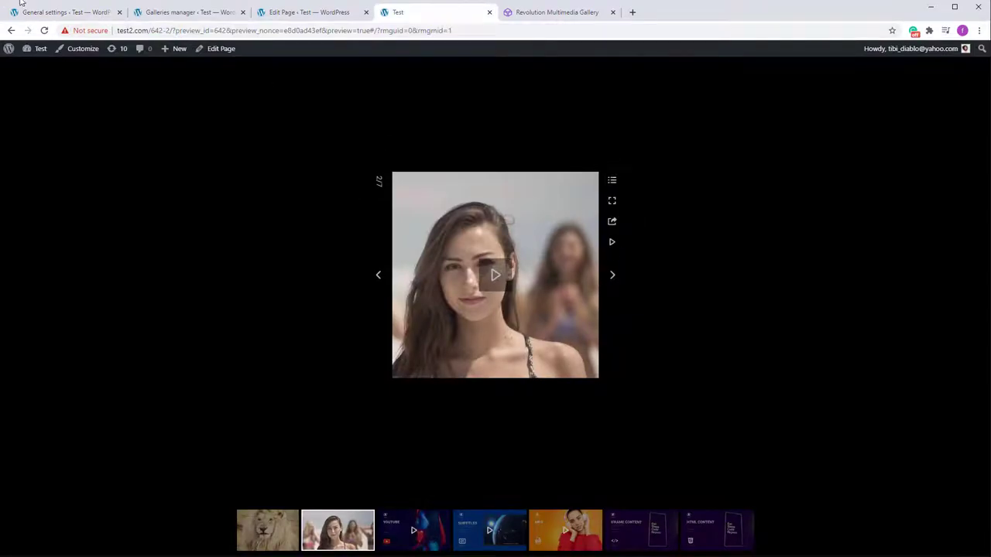
click(58, 13)
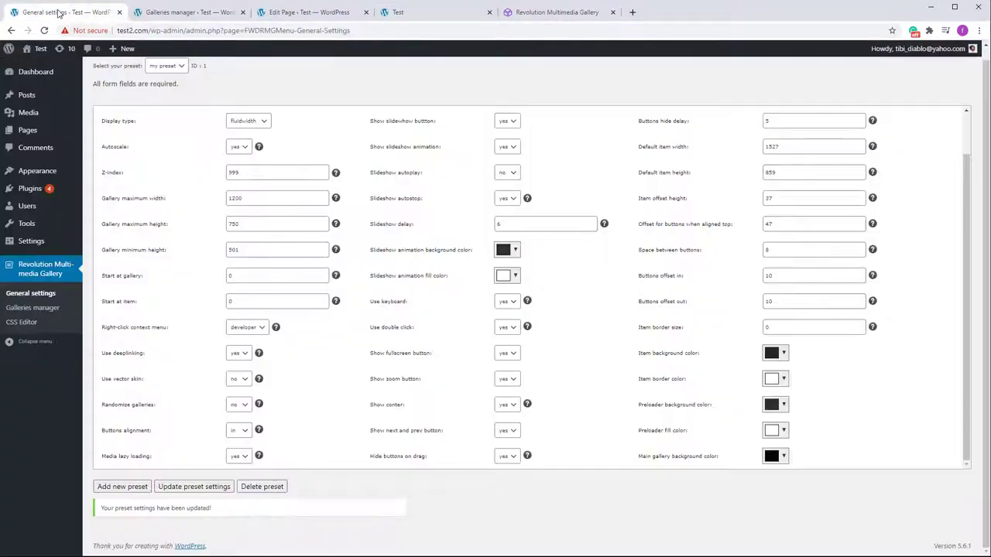
Step: Set buttons alignment to out, save, and swipe the reloaded preview to the YouTube item
click(236, 431)
click(232, 450)
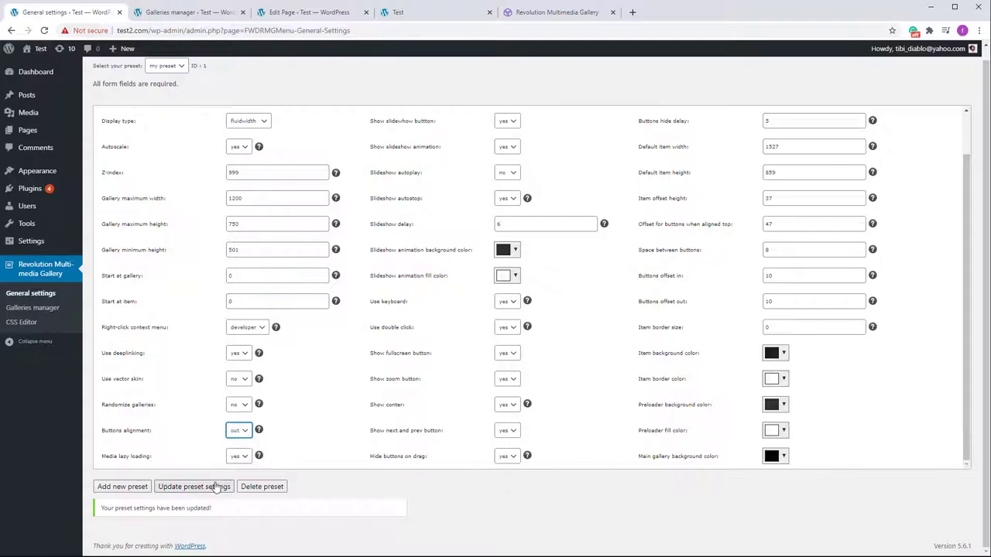
click(193, 486)
click(418, 13)
click(44, 30)
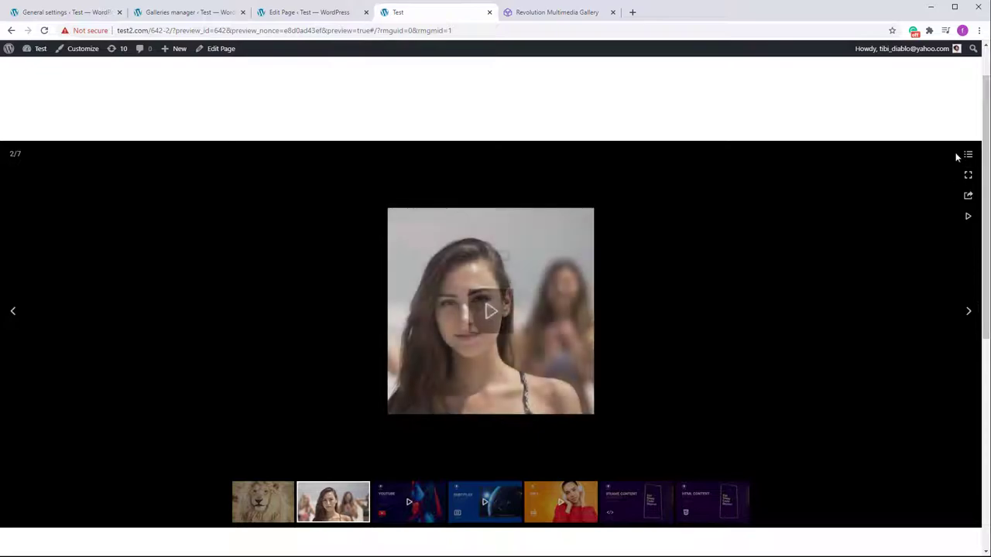
drag(557, 312, 271, 351)
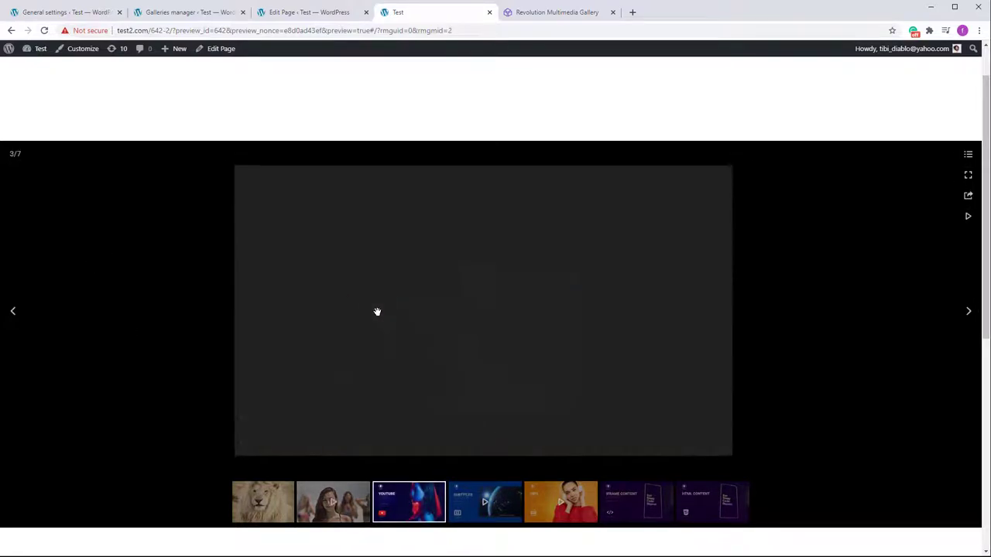
click(92, 13)
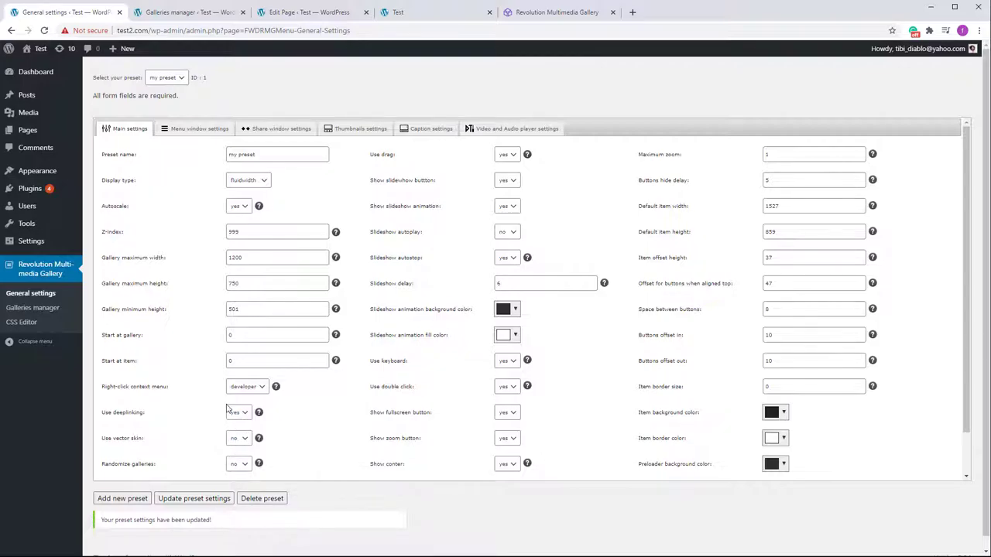
Step: Set the preset's Buttons alignment to top and save the preset settings
scroll(224, 418, down, 1)
click(238, 430)
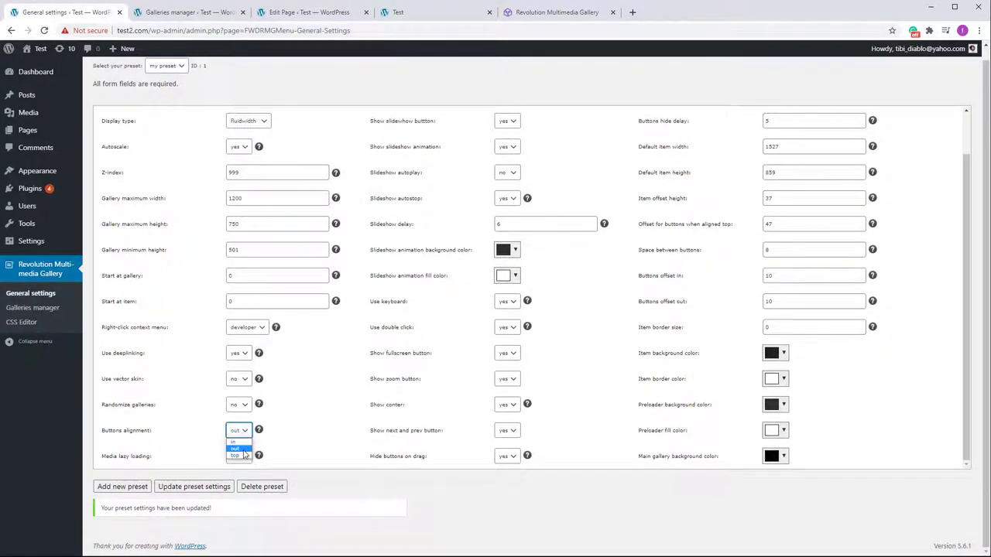
click(244, 455)
click(214, 488)
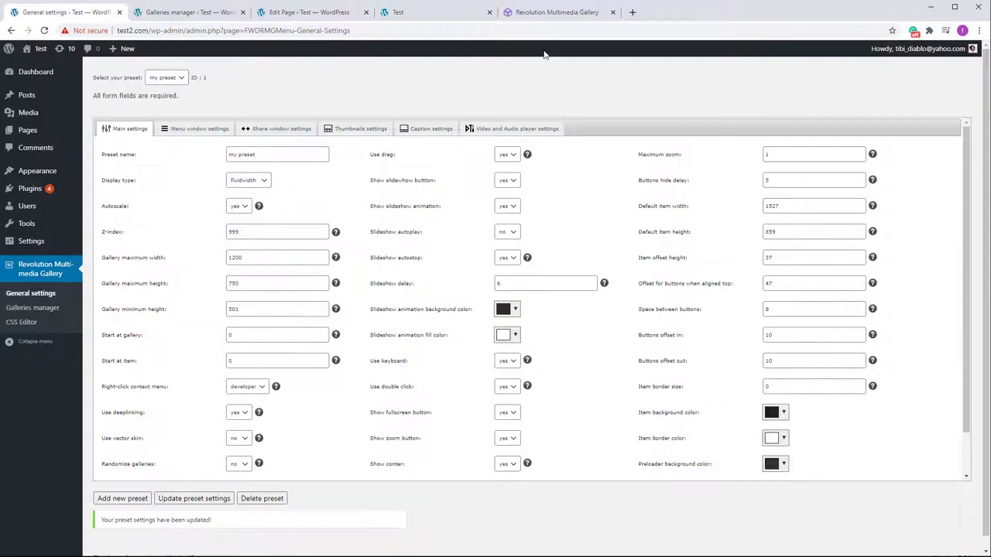
Step: Reload the Test preview and check the gallery list with top-aligned buttons
click(416, 12)
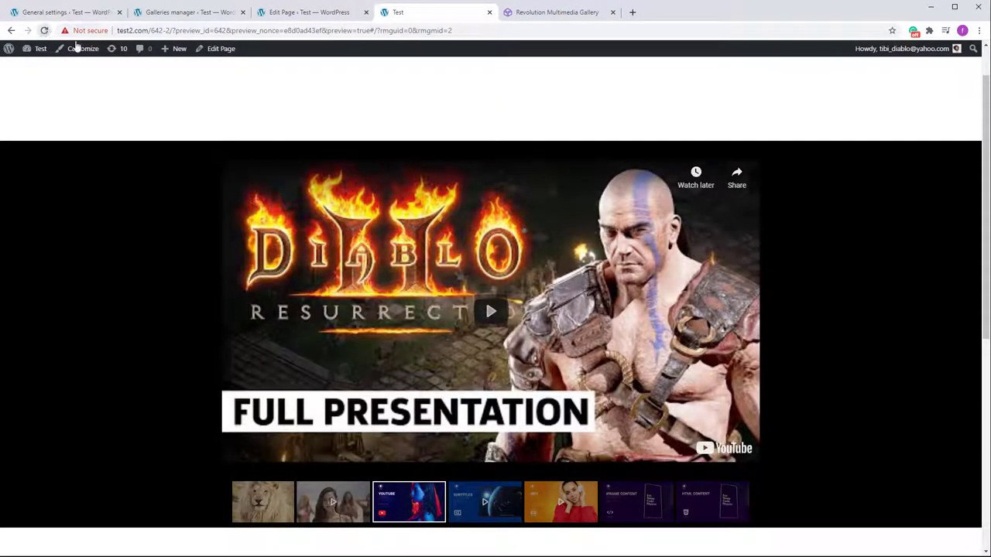
click(555, 283)
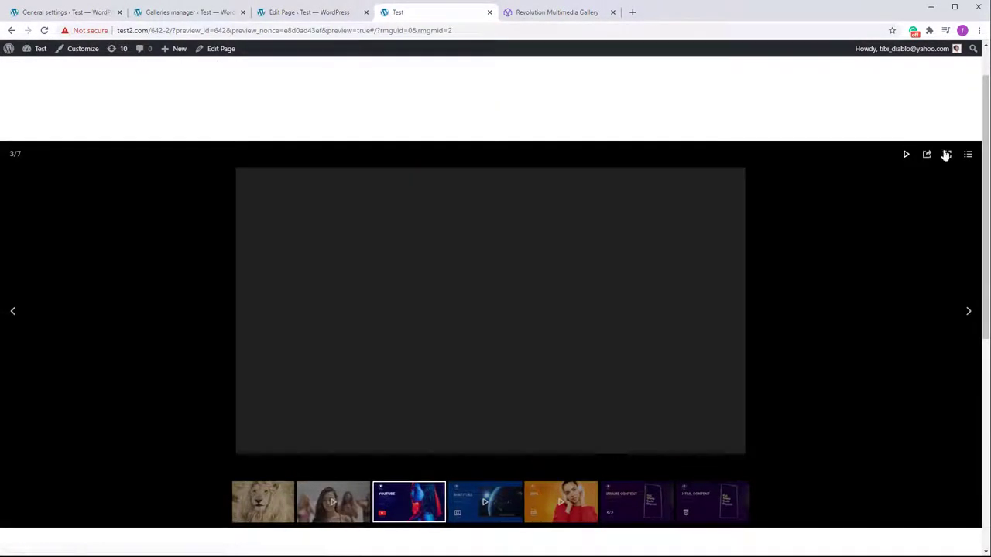
click(967, 155)
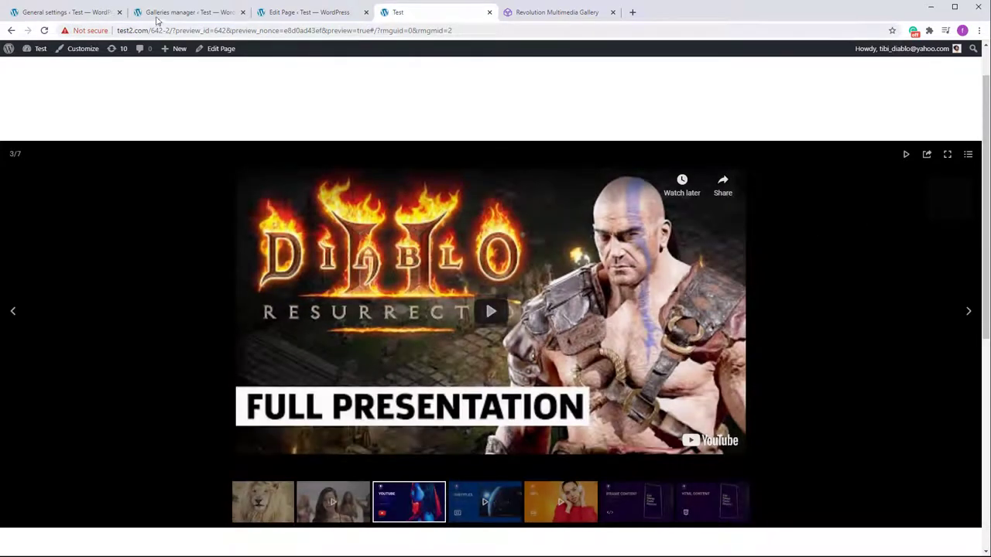
Step: In General settings, set Slideshow autoplay to yes and save the preset
click(157, 19)
click(78, 17)
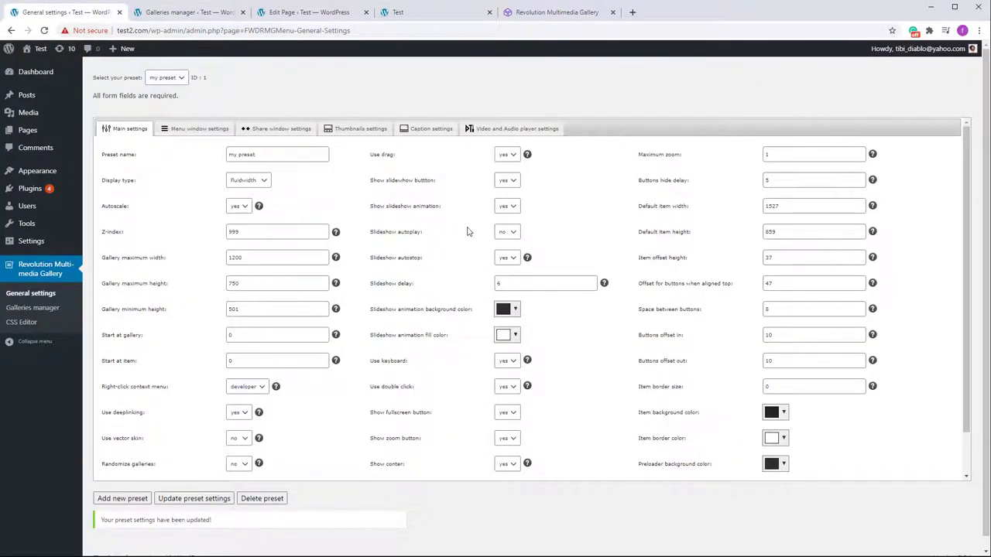
click(509, 239)
click(504, 246)
click(193, 498)
Step: Reload the Test preview to apply autoplay and play the subtitled video slide
click(418, 12)
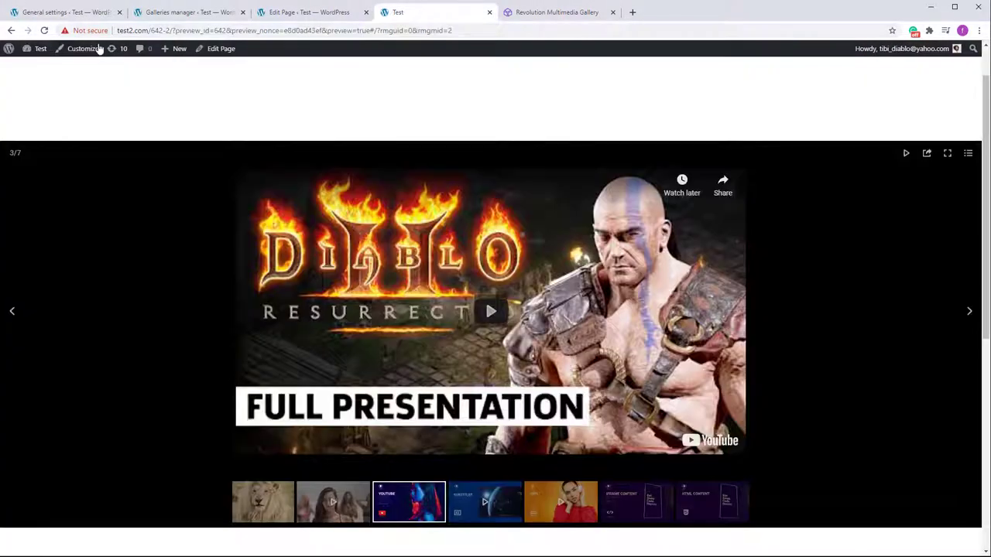
click(44, 30)
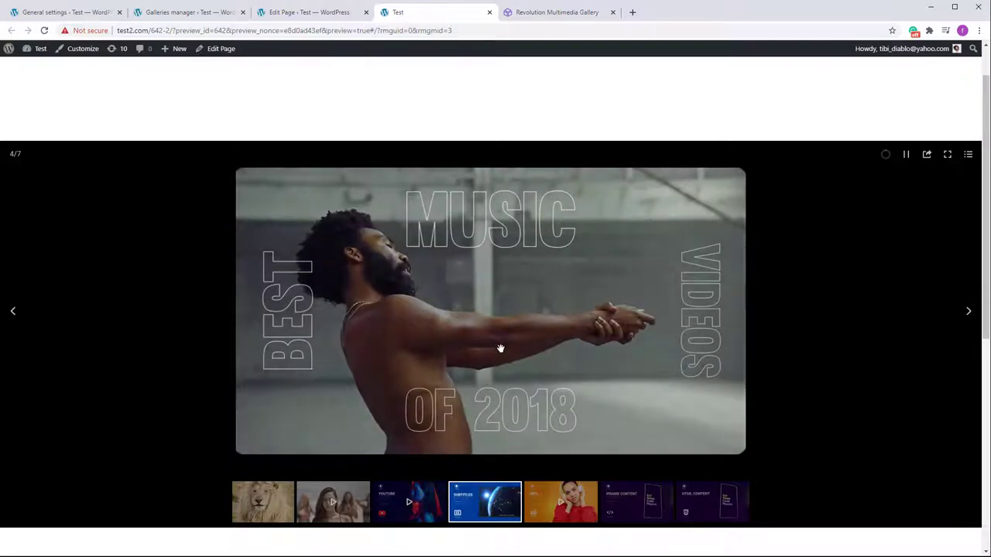
click(500, 348)
Step: Mute the Vimeo video and scrub it forward past 00:58 and 01:33 to later scenes
drag(304, 448, 360, 447)
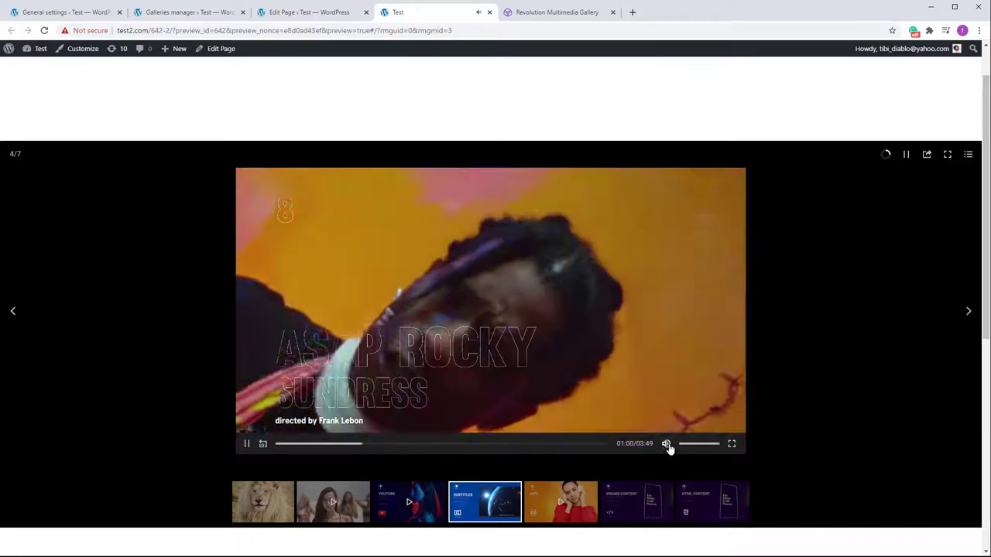
click(666, 444)
drag(340, 447, 454, 447)
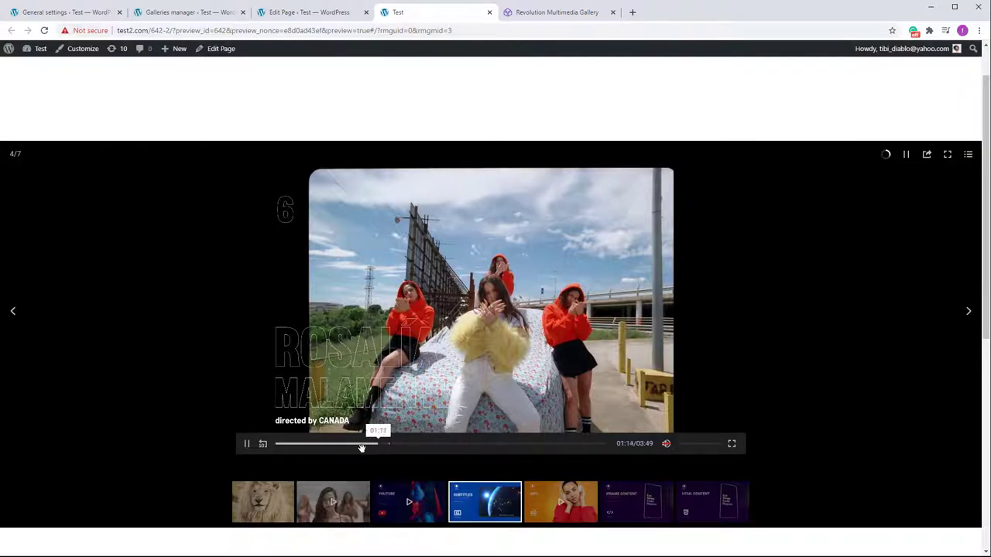
drag(360, 447, 613, 448)
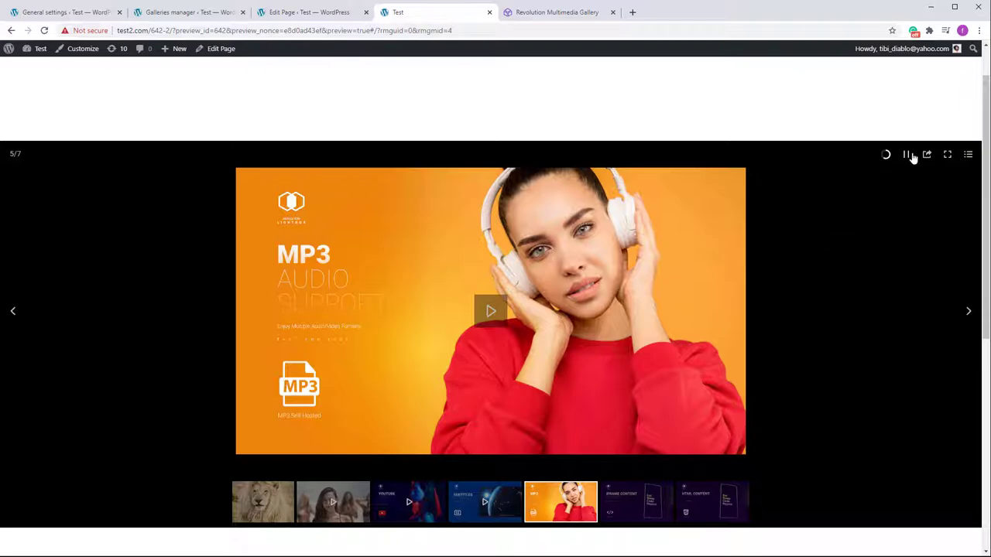
Step: In General settings, set Slideshow autoplay to no and save the preset
click(189, 20)
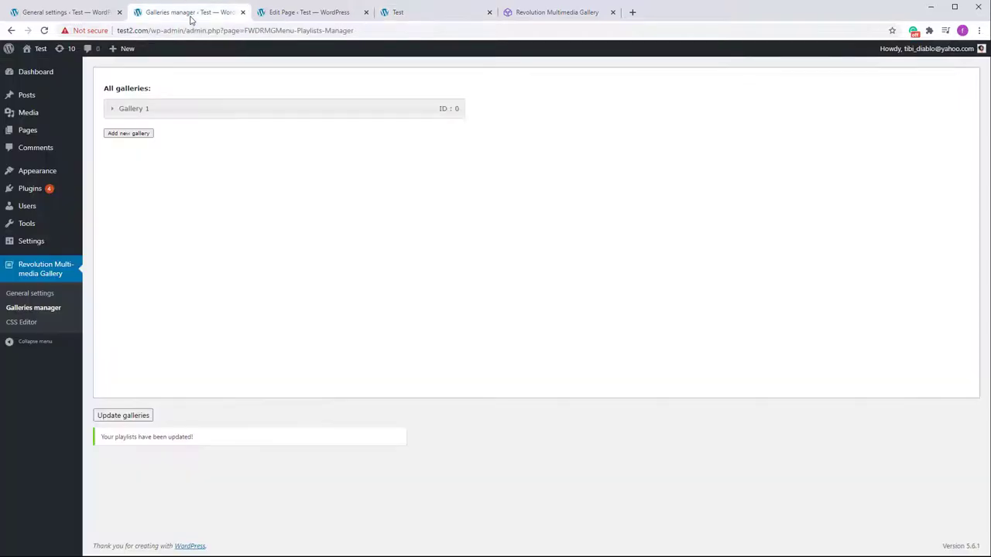
click(116, 12)
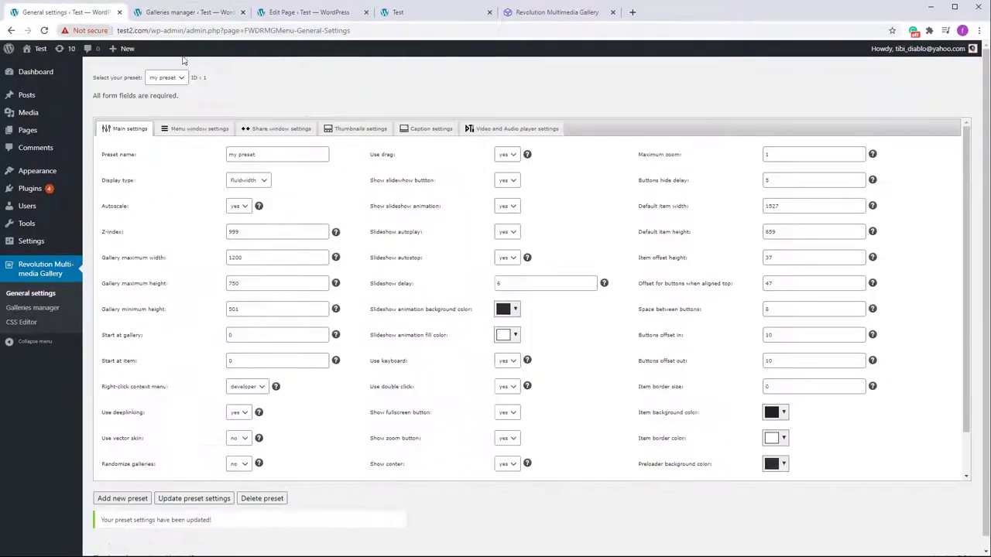
click(504, 232)
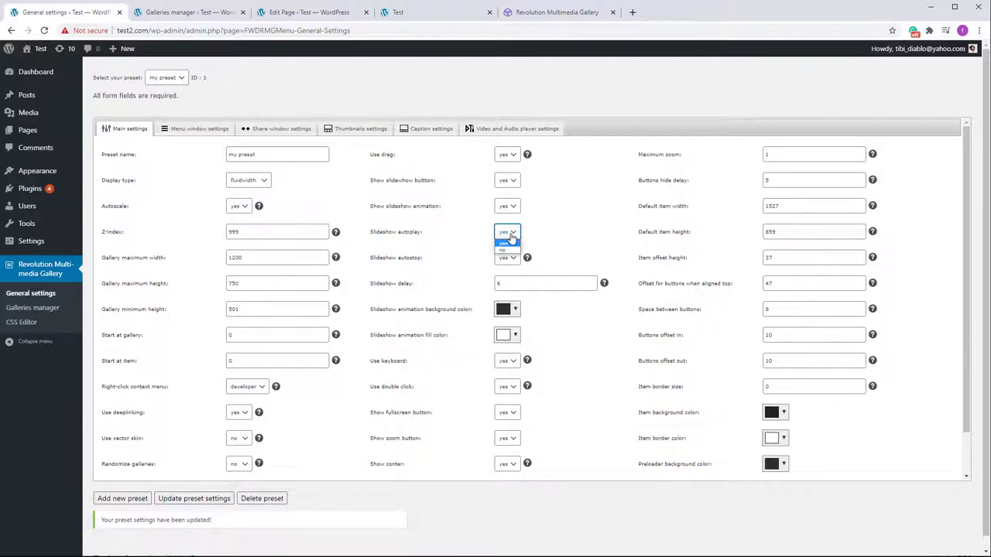
click(503, 254)
click(208, 499)
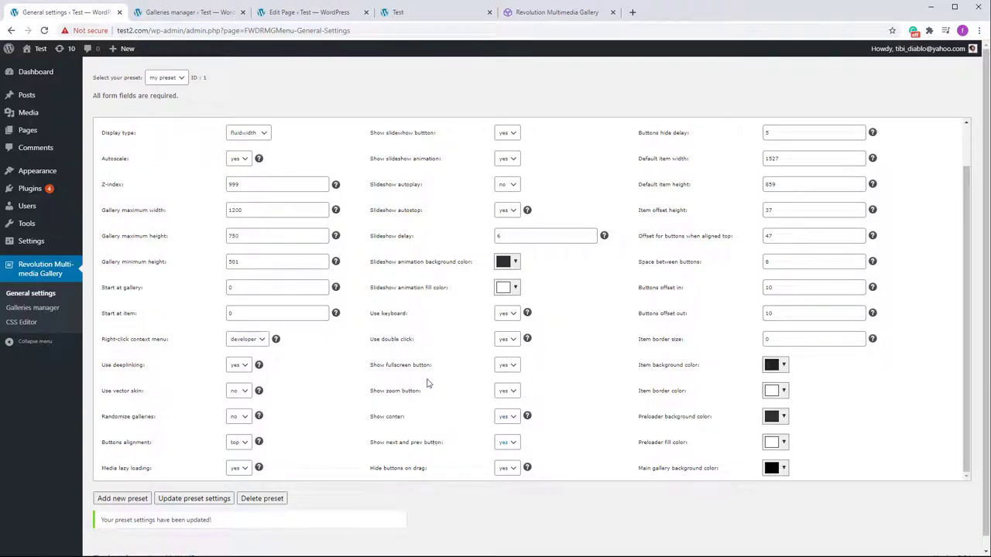
Step: Keep Show fullscreen button set to yes and bring up the Menu window settings
drag(431, 370, 372, 369)
mouse_move(529, 340)
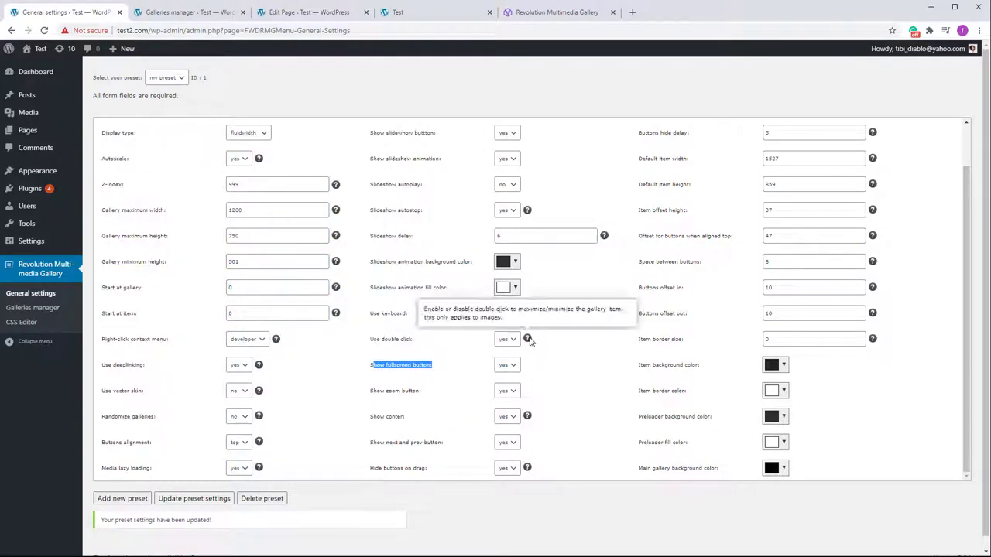
click(457, 379)
click(514, 370)
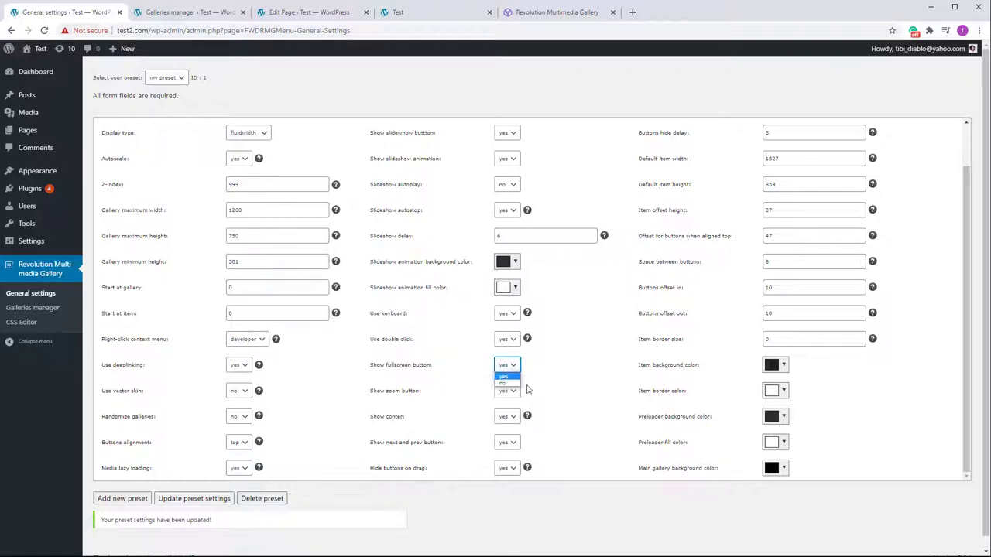
click(551, 423)
drag(418, 395, 568, 400)
click(568, 400)
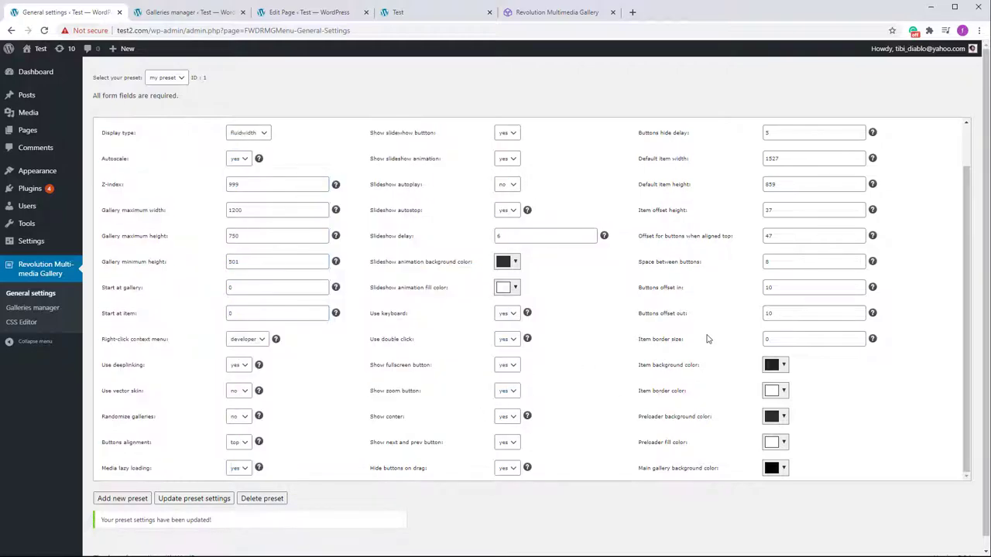
click(203, 129)
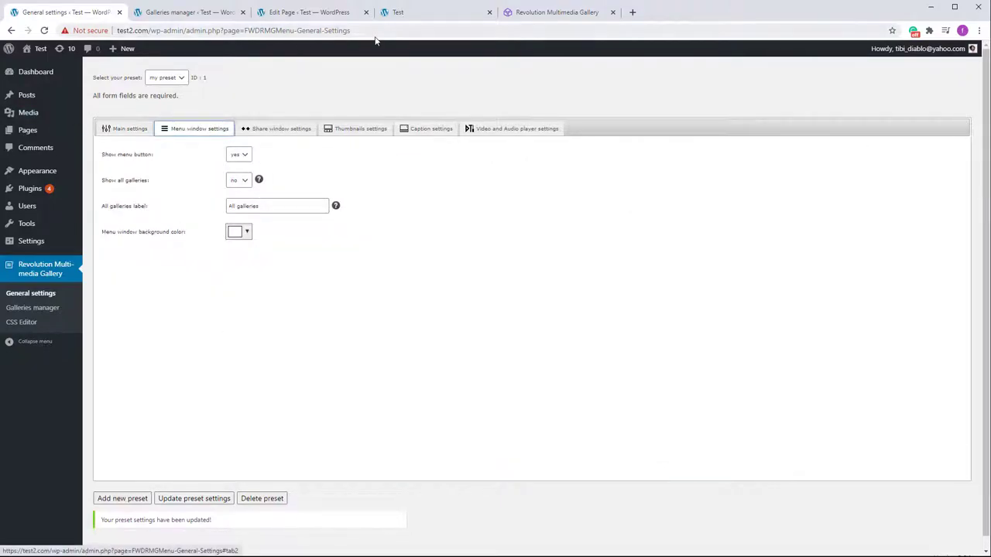
Step: Check the preview's gallery list, then turn Show all galleries on and save
click(435, 14)
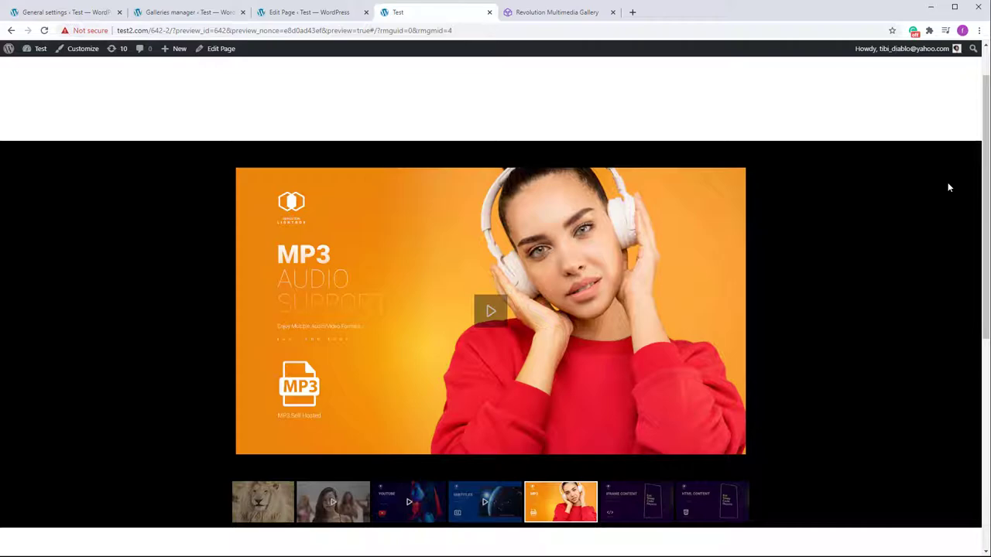
mouse_move(943, 172)
click(967, 155)
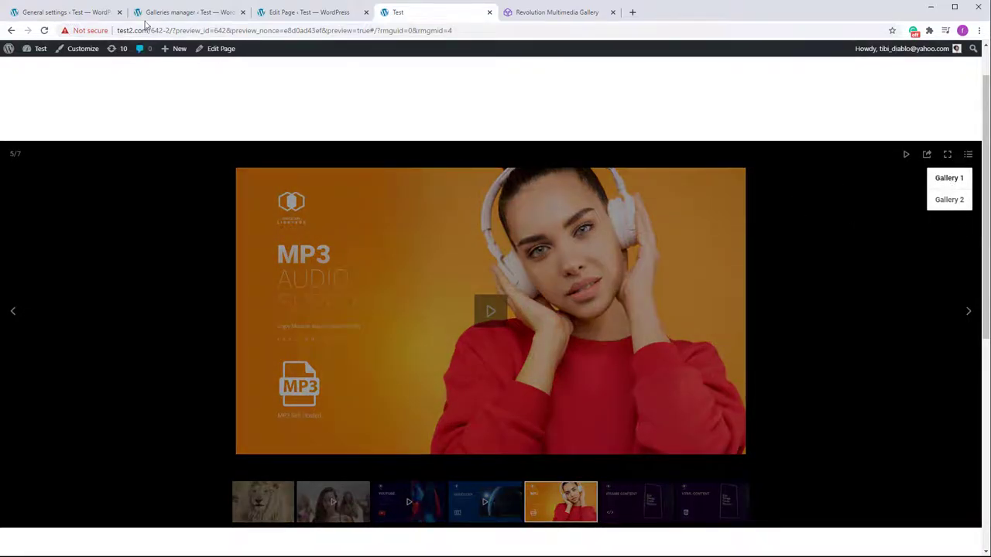
click(77, 13)
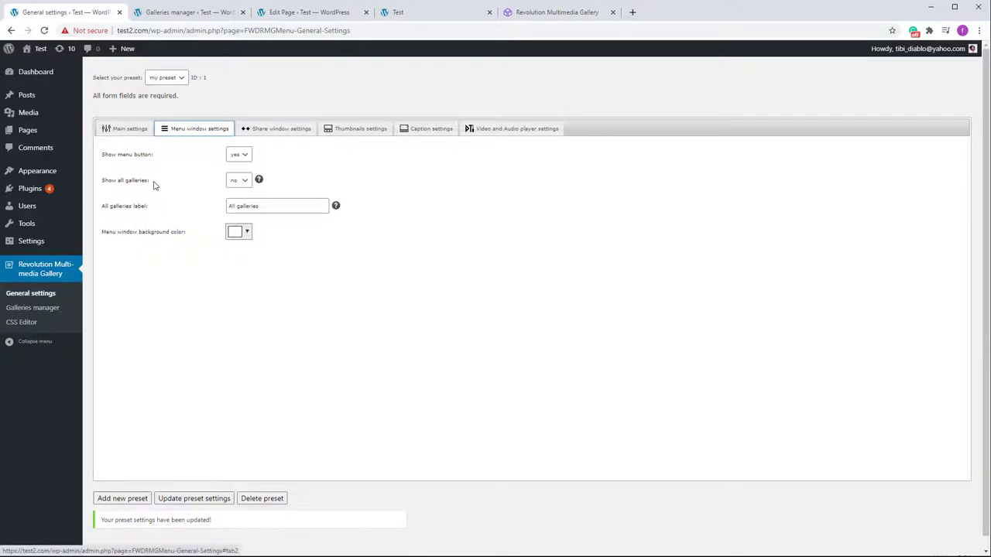
click(239, 180)
click(236, 190)
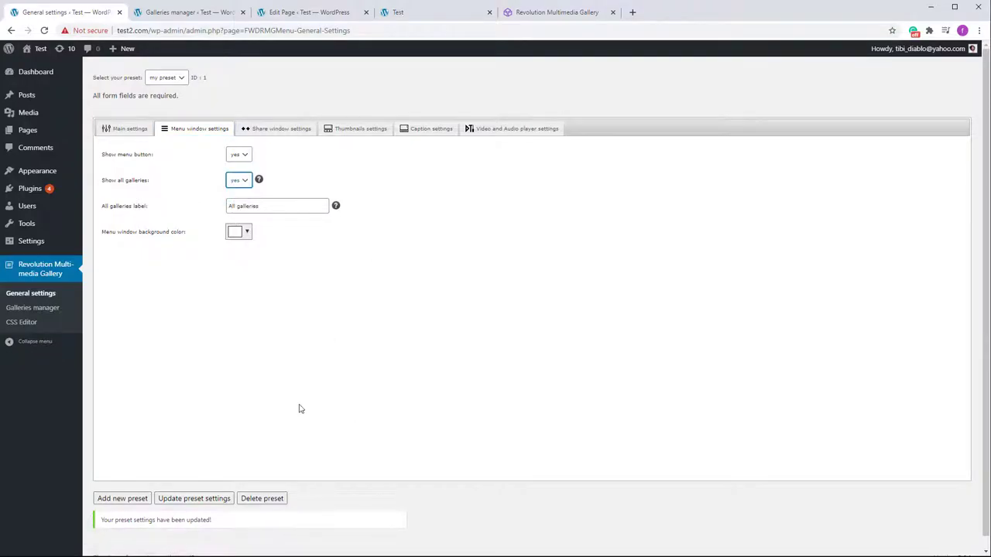
click(207, 497)
Step: Relabel the All galleries entry to 'My all galleries' and save the preset
click(278, 209)
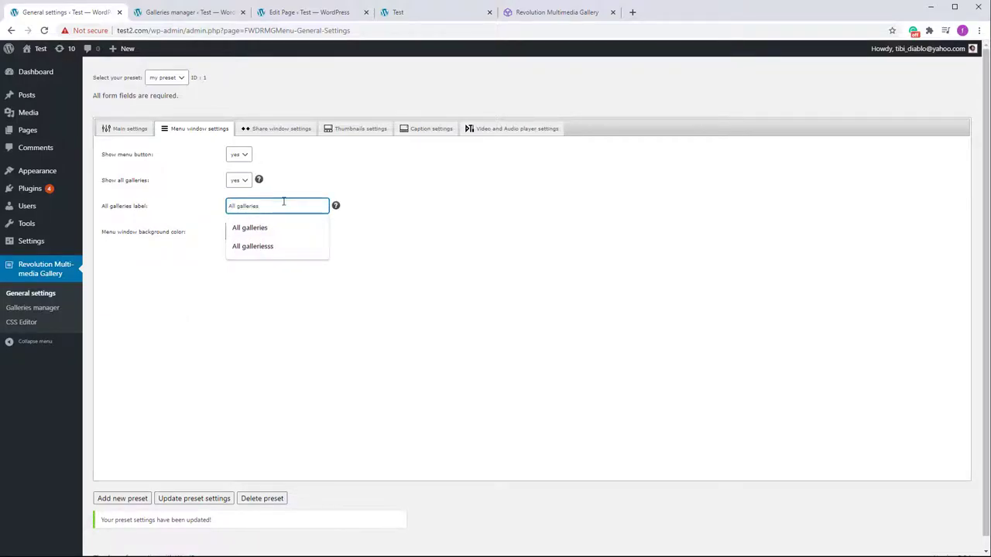
triple_click(237, 206)
text(My a)
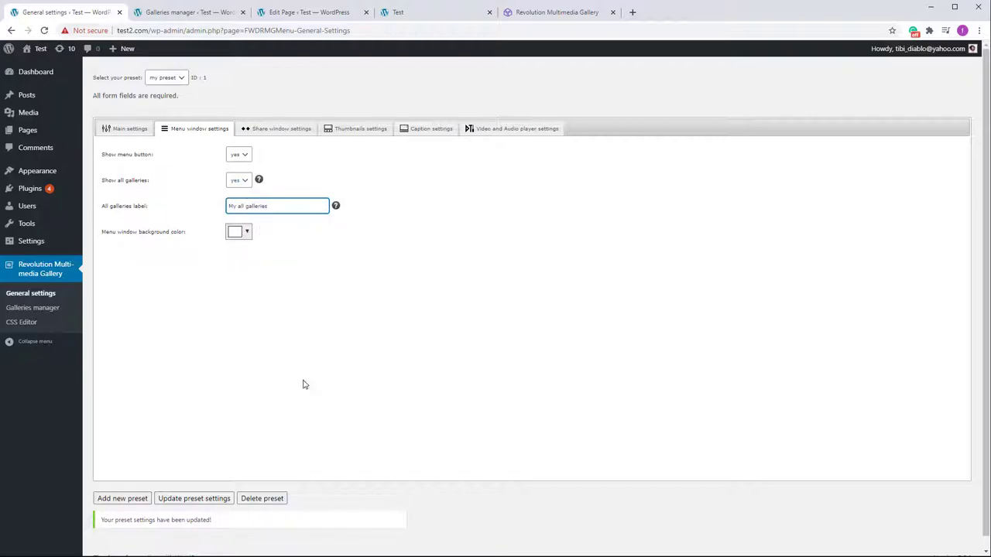
click(208, 499)
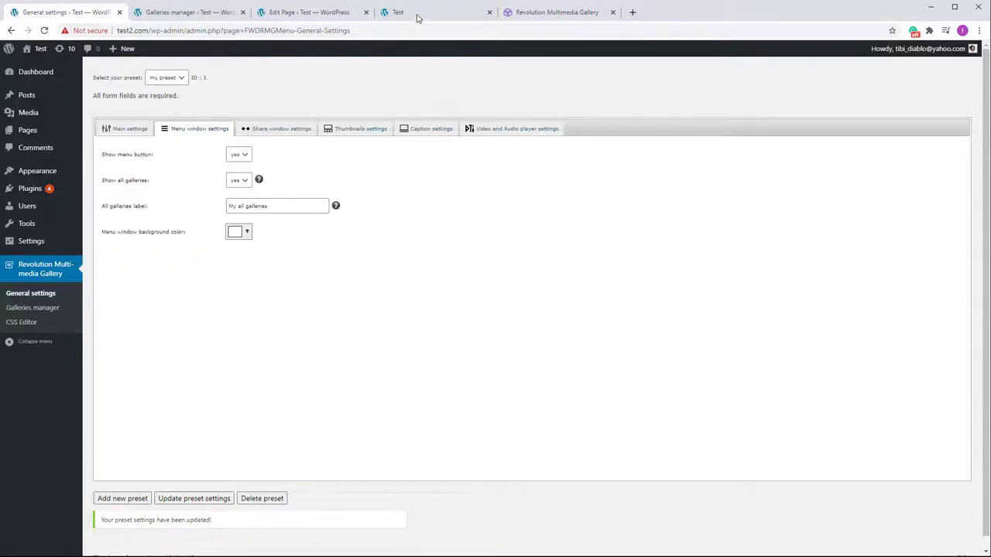
click(417, 14)
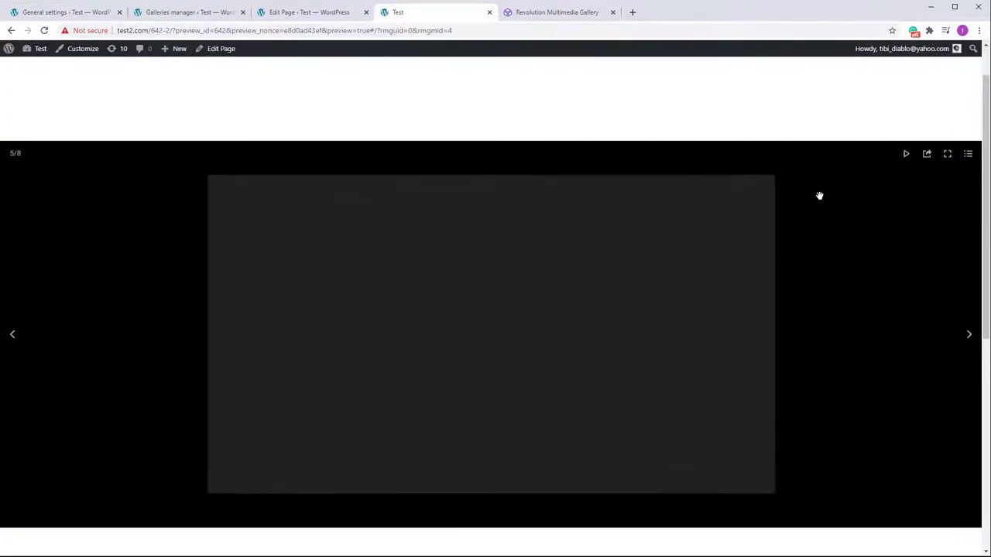
Step: Open the lightbox's gallery list and advance past the Wikipedia slide to the HTML content slide 7/8
click(967, 153)
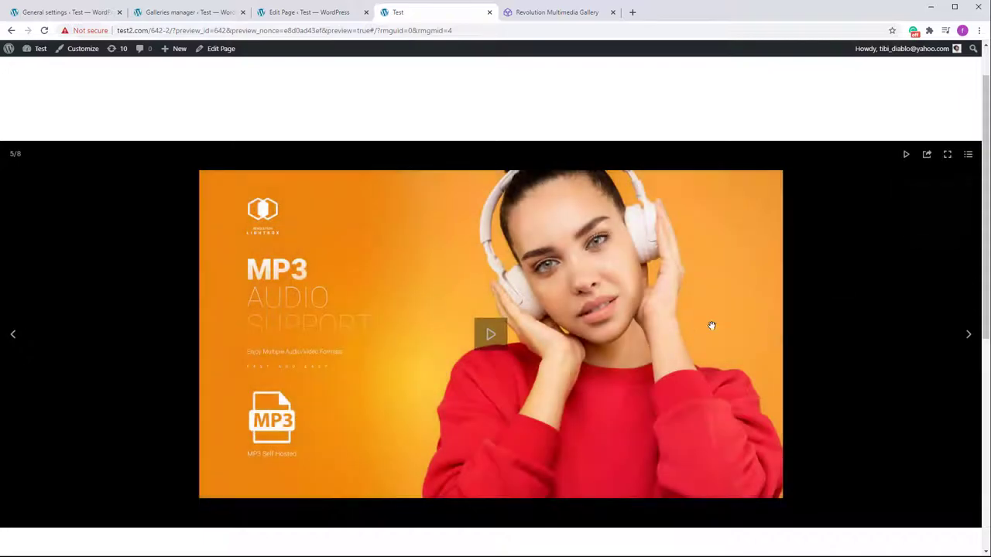
drag(709, 325, 652, 325)
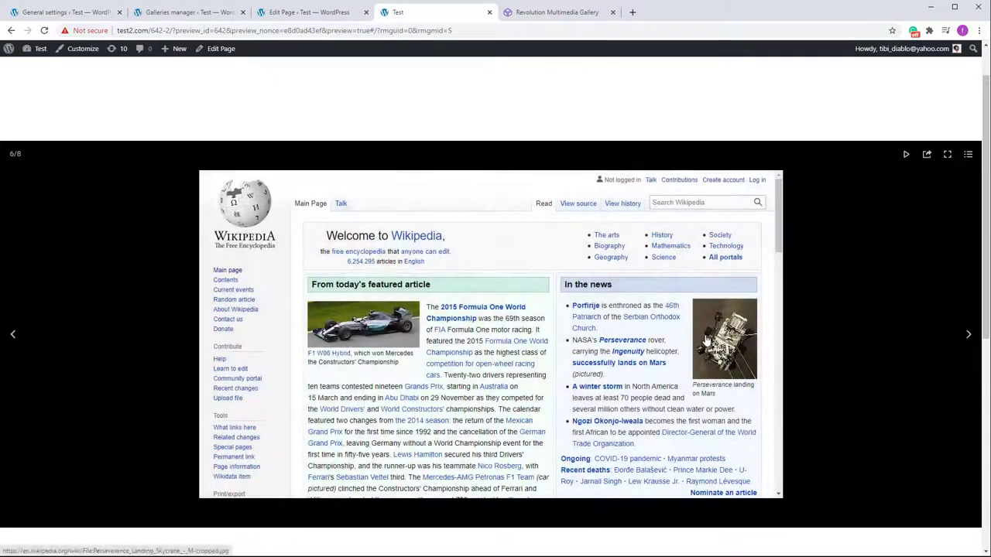
click(969, 336)
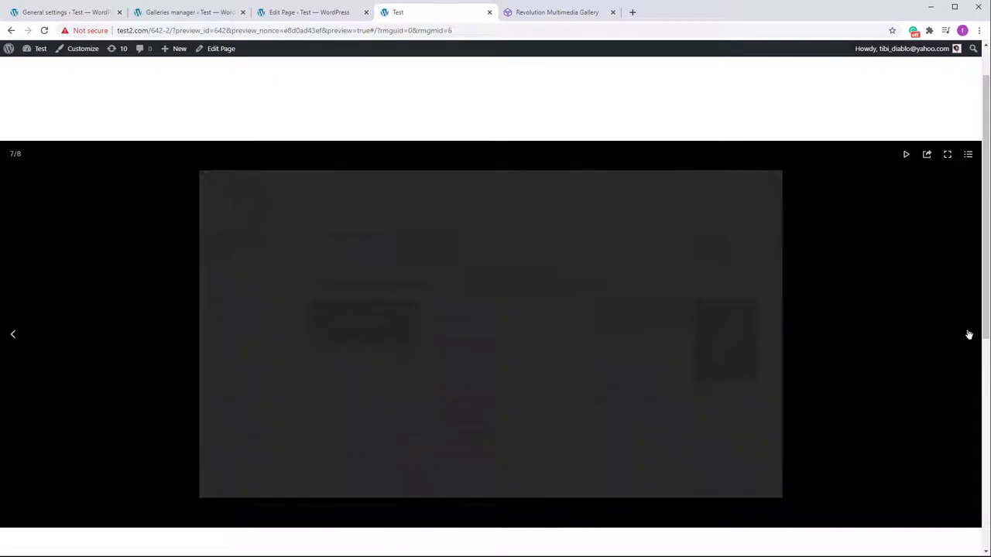
Step: In Galleries manager, expand Gallery 1 > Gallery 2 and edit its Image item
click(230, 14)
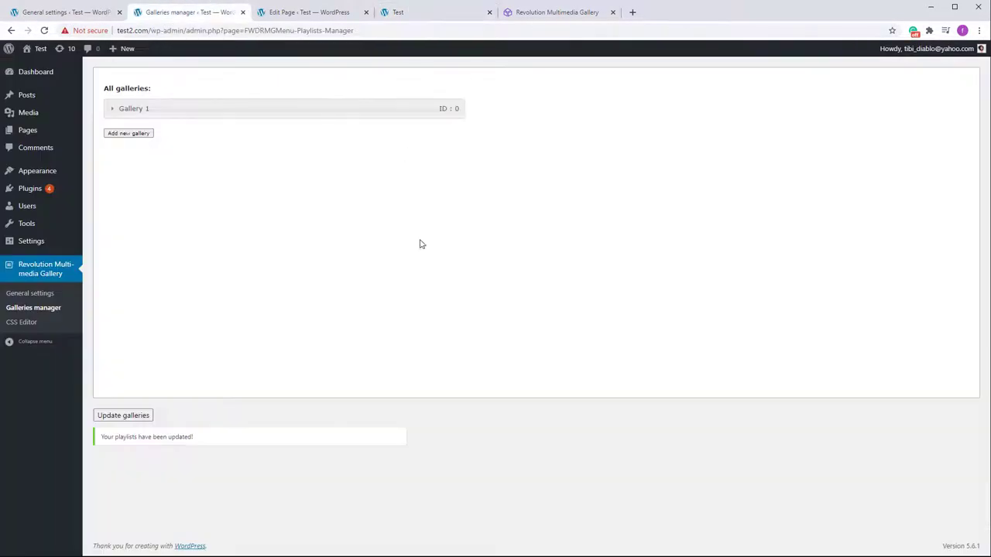
click(278, 109)
click(289, 171)
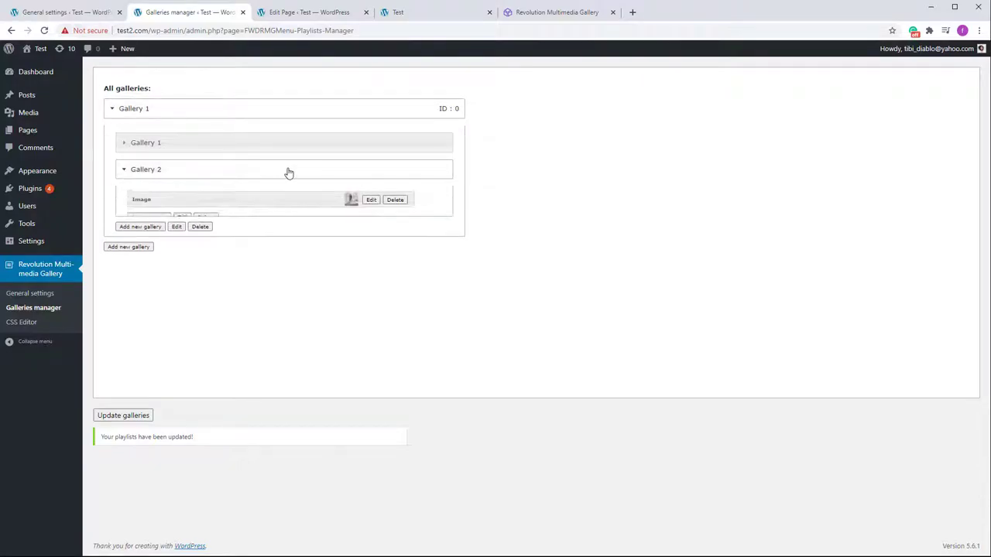
click(372, 201)
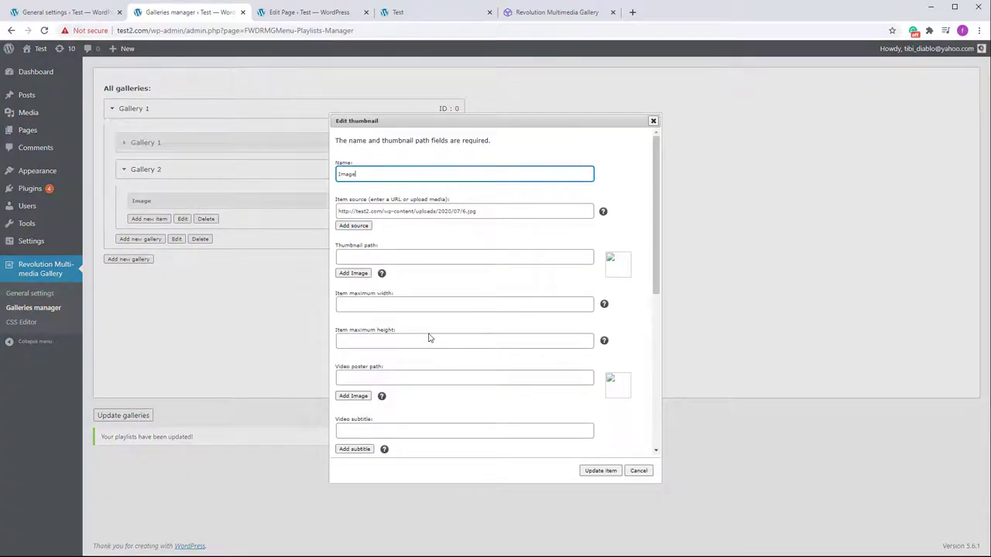
Step: Pick 6.jpg from the media library as the item's thumbnail and update the item
click(363, 274)
scroll(497, 305, down, 7)
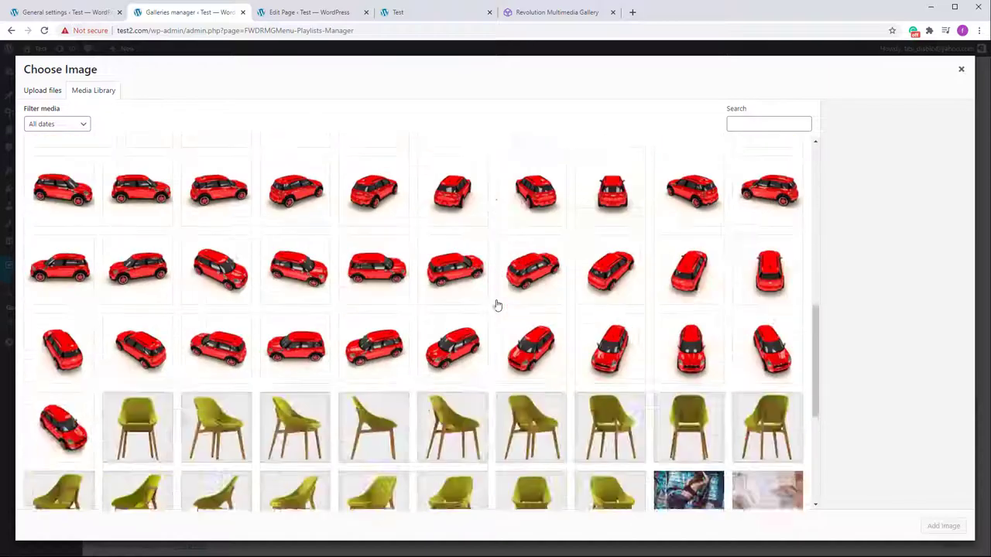
scroll(497, 306, down, 3)
scroll(499, 307, up, 3)
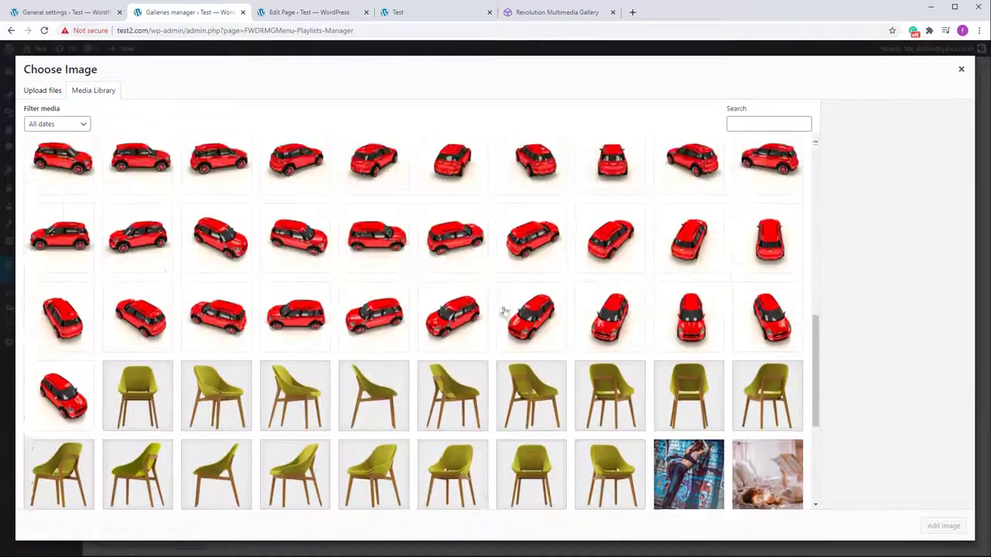
scroll(504, 311, up, 3)
scroll(492, 310, down, 6)
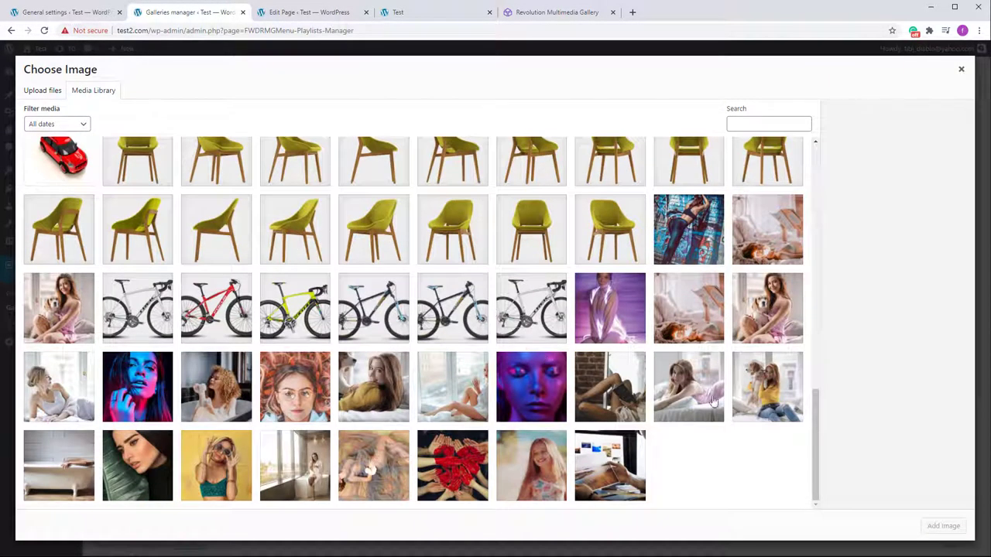
click(696, 395)
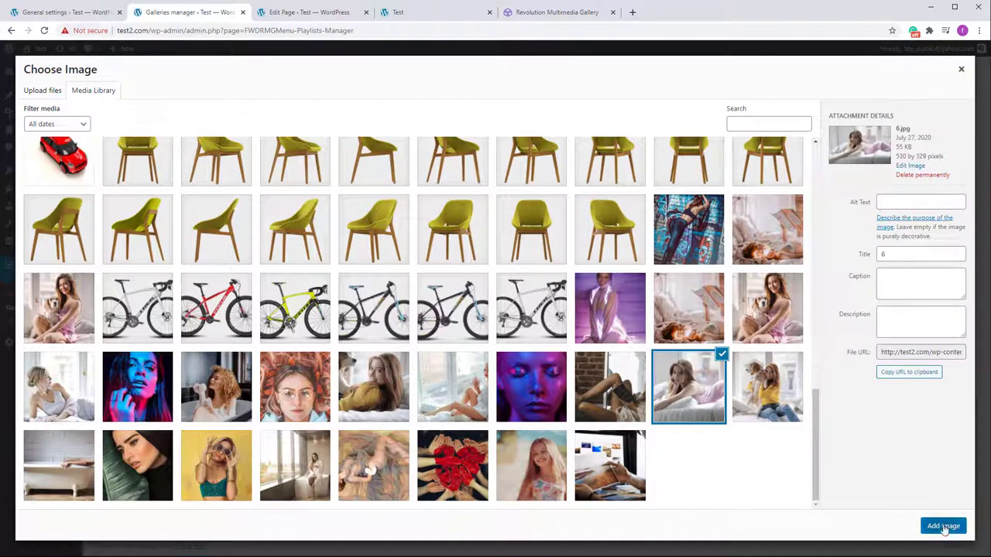
click(944, 525)
click(589, 472)
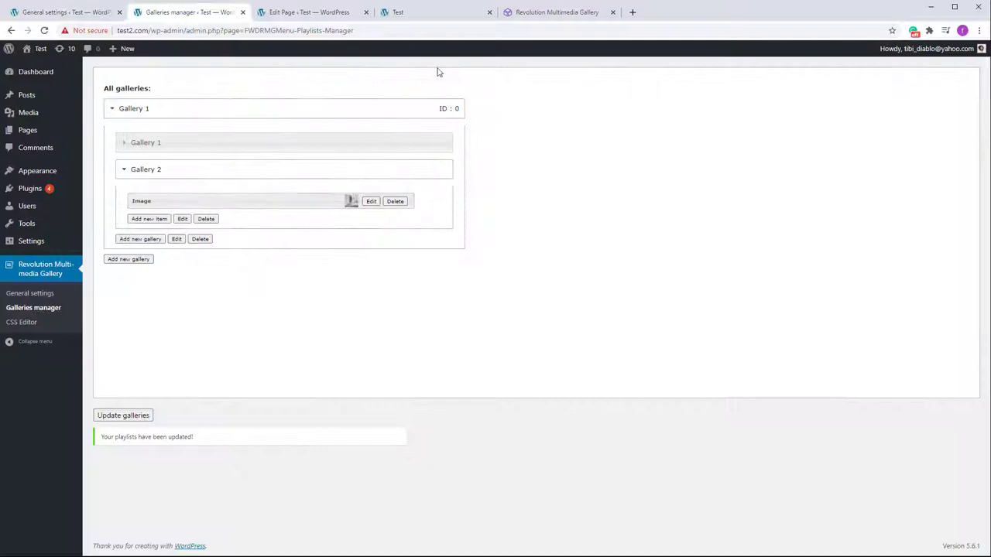
click(421, 17)
key(F5)
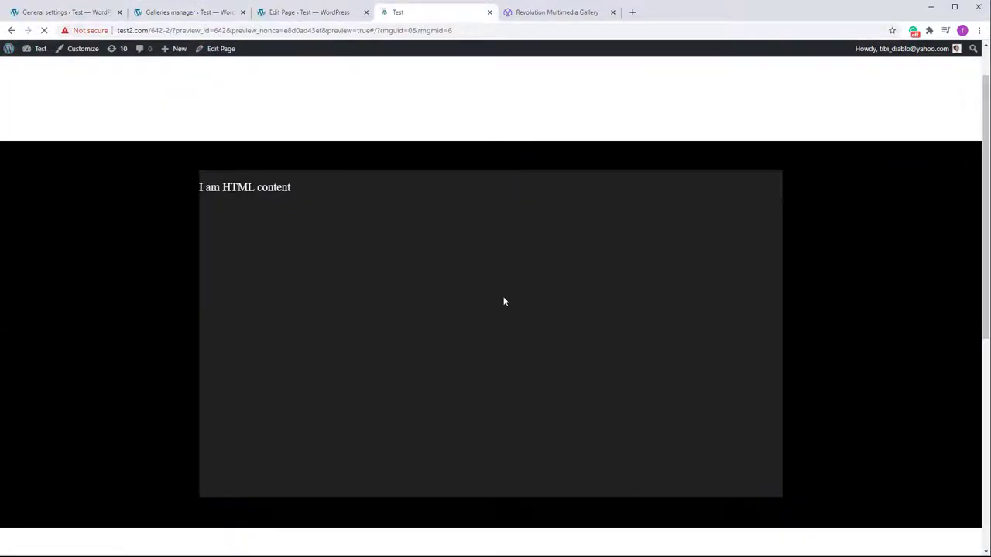
scroll(495, 162, down, 1)
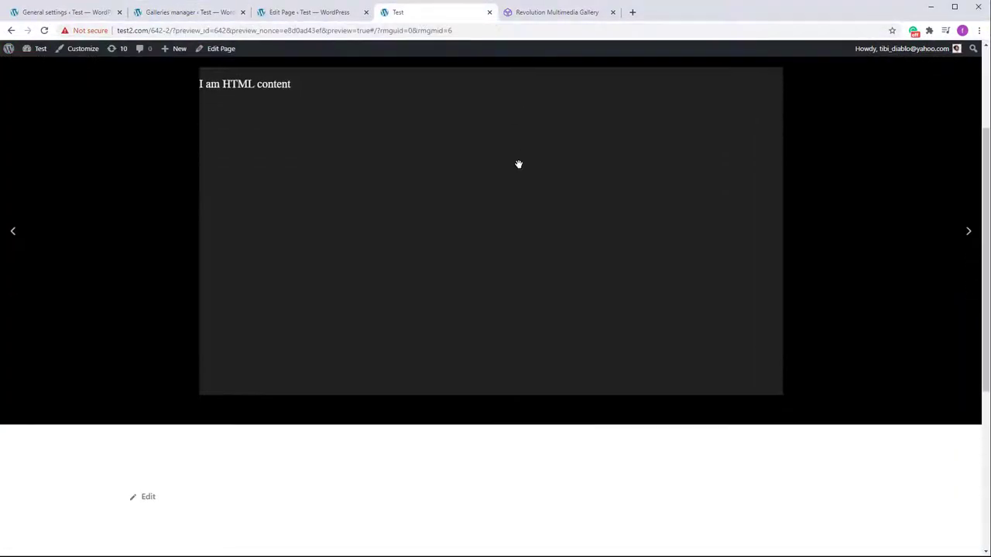
scroll(518, 163, up, 1)
click(968, 103)
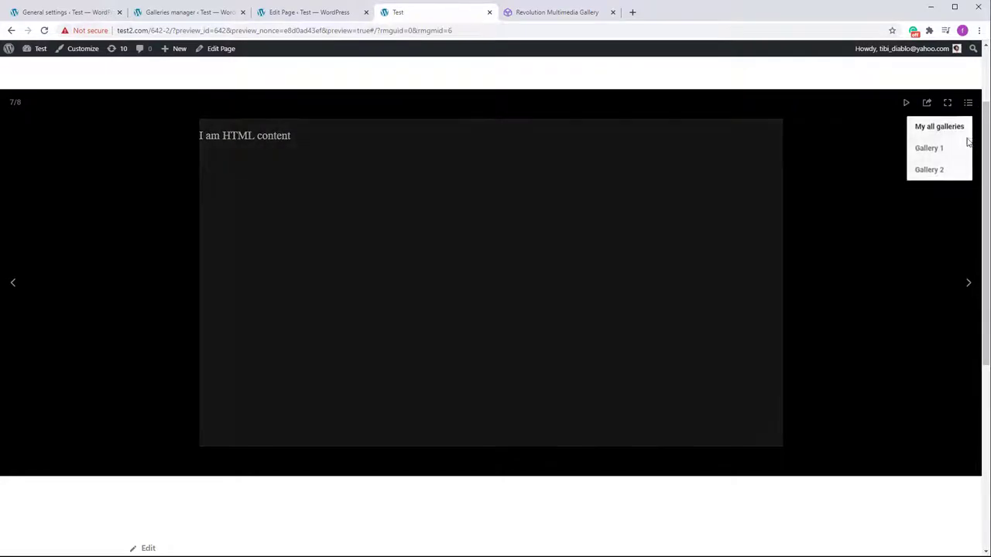
click(947, 155)
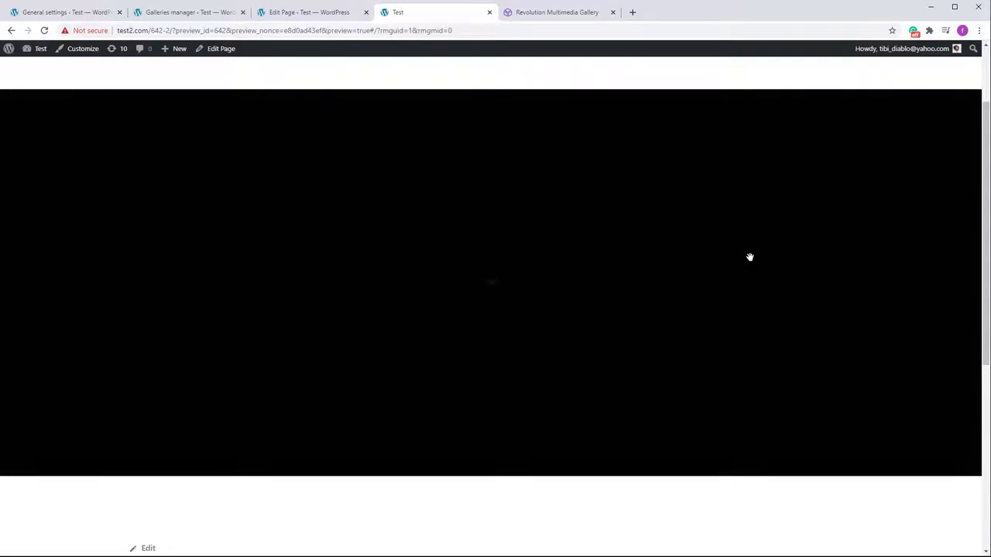
click(967, 103)
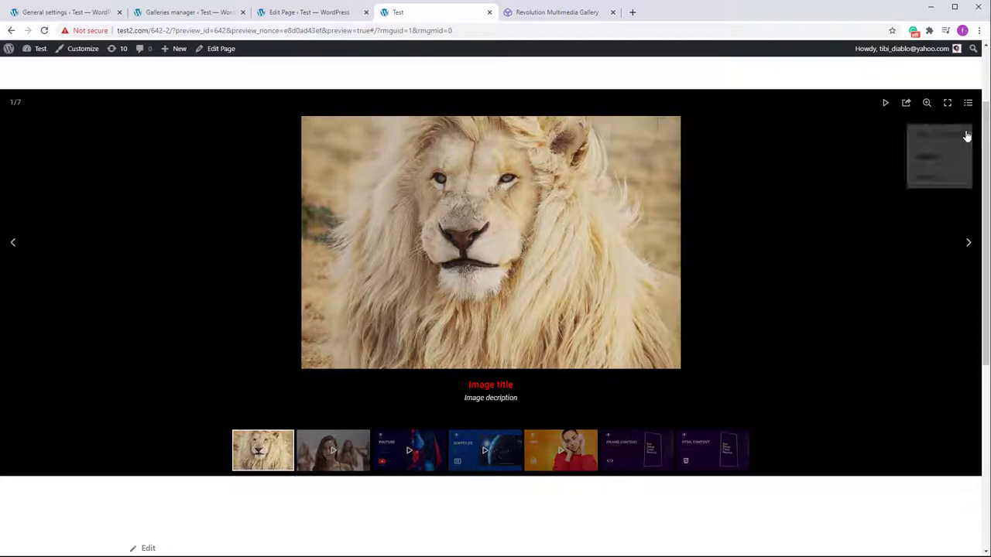
click(940, 170)
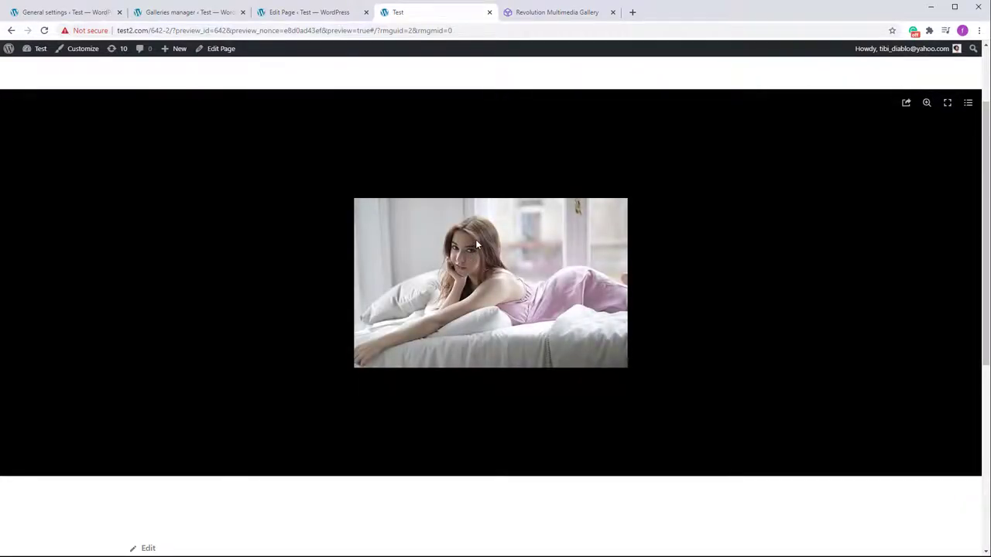
click(182, 12)
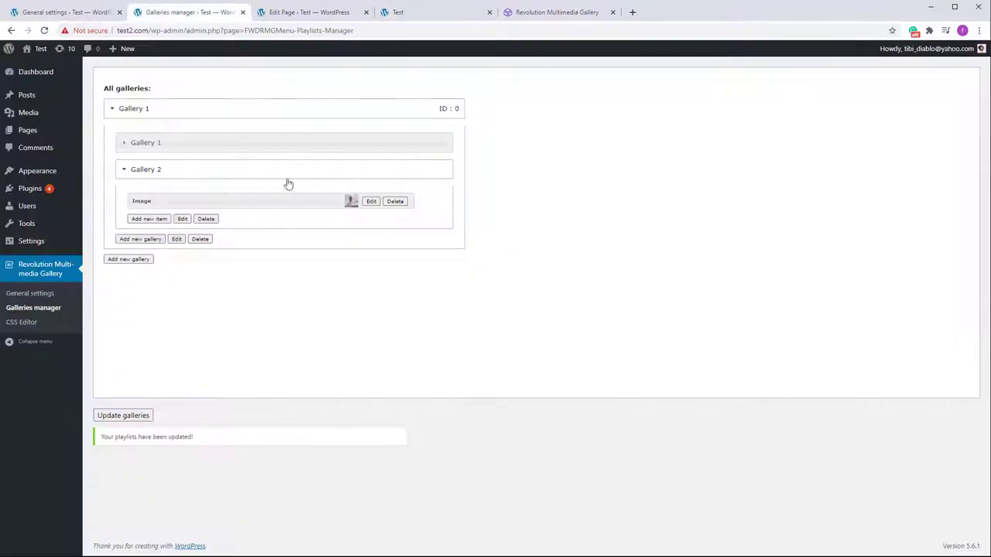
Step: Confirm the Image item, save all galleries, and reload the Test preview
click(371, 202)
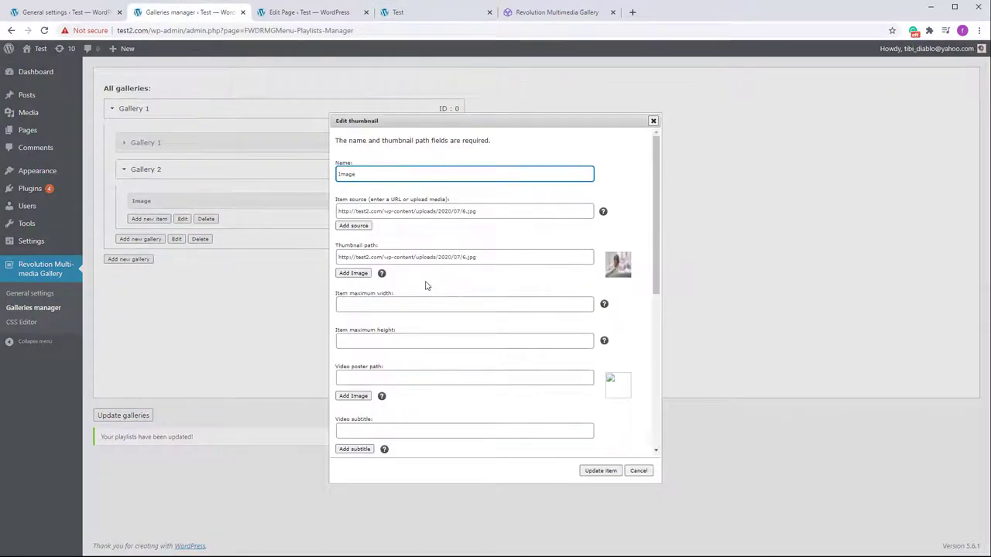
click(602, 470)
click(123, 416)
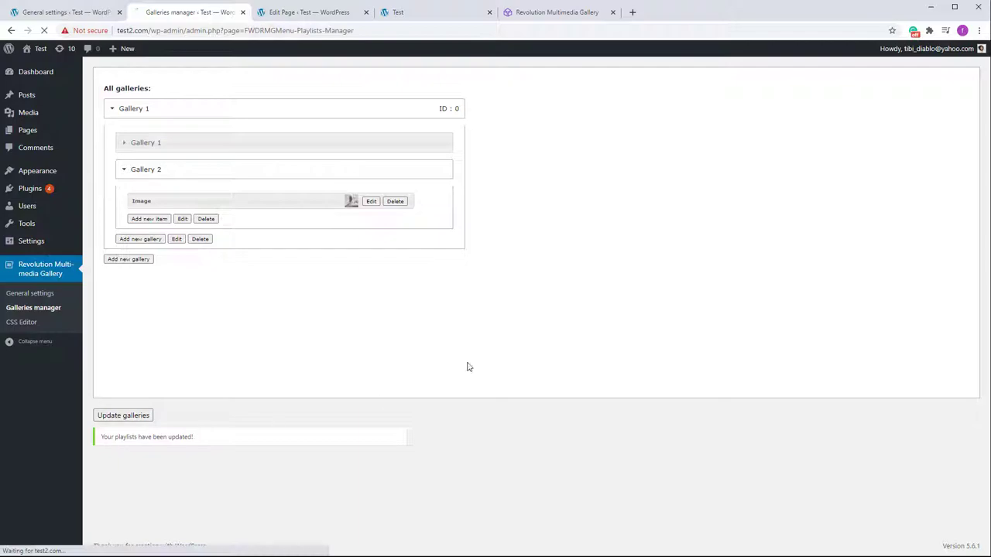
click(397, 12)
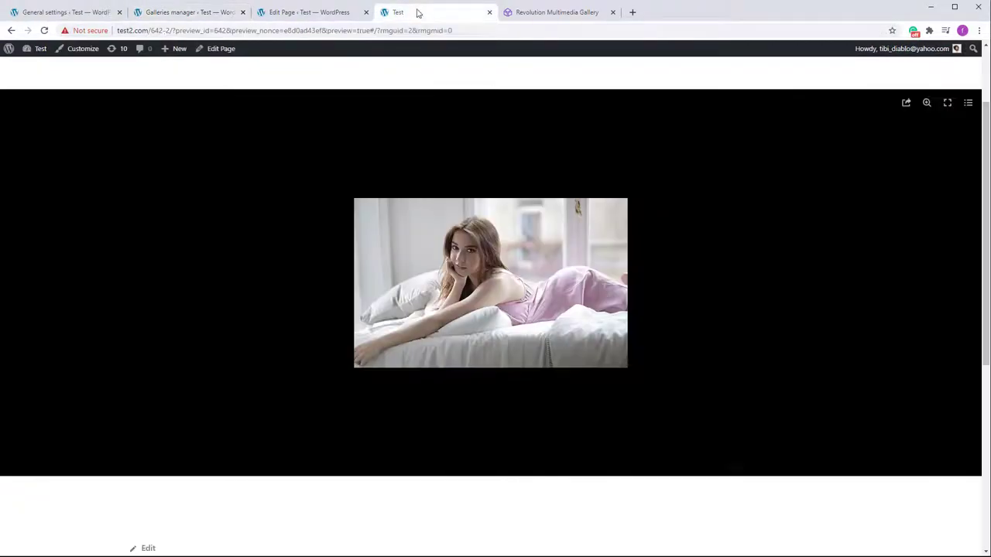
click(44, 30)
Step: Show 'My all galleries' in the lightbox, view the eighth portrait item, then step back to HTML
click(968, 102)
click(939, 130)
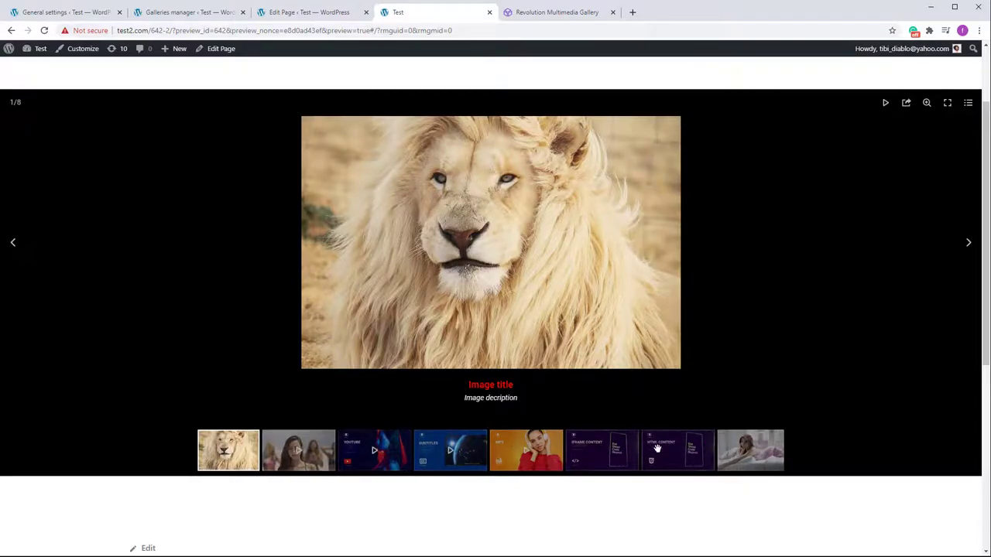
click(968, 103)
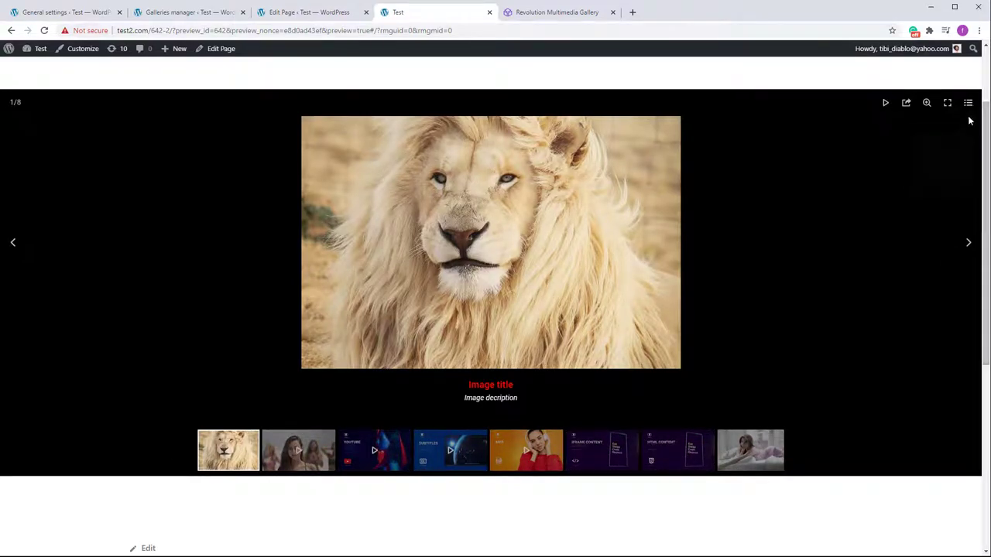
click(709, 464)
click(724, 457)
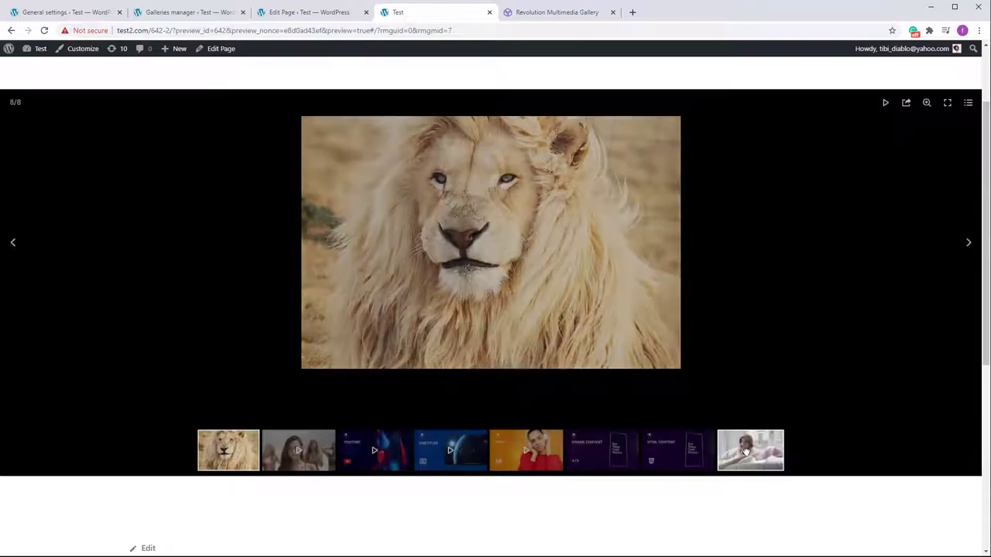
key(Left)
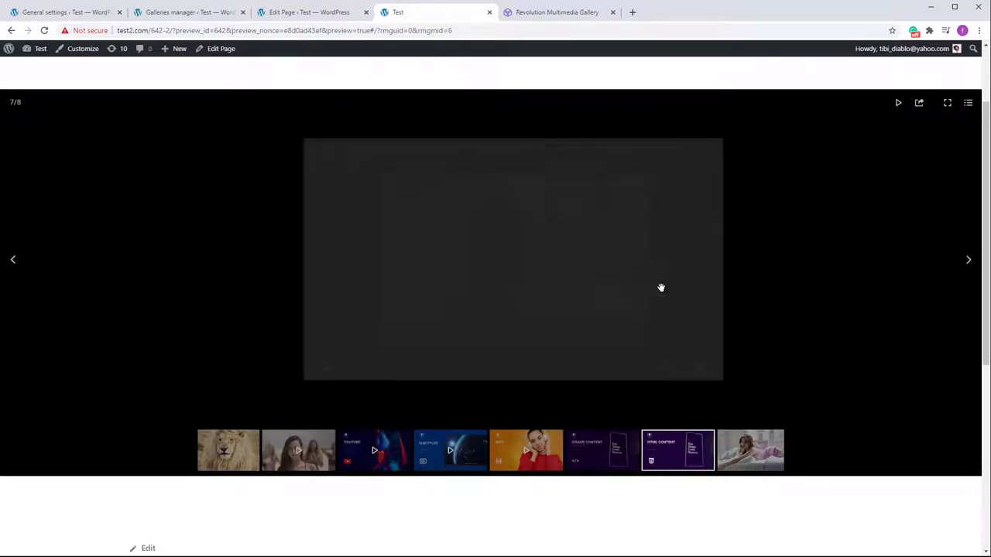
click(69, 13)
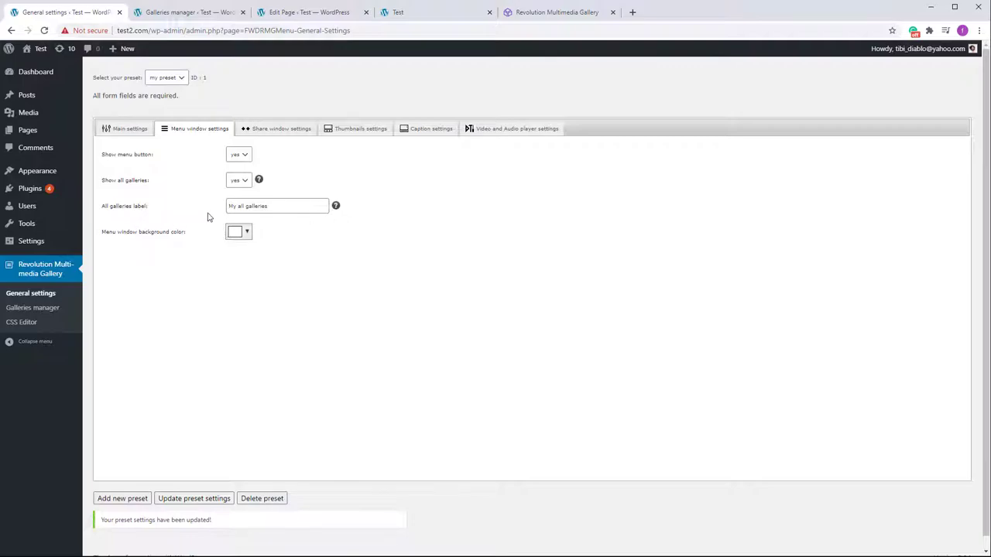
Step: In Main settings, set Randomize galleries to yes and save the preset
click(124, 129)
key(ctrl+f)
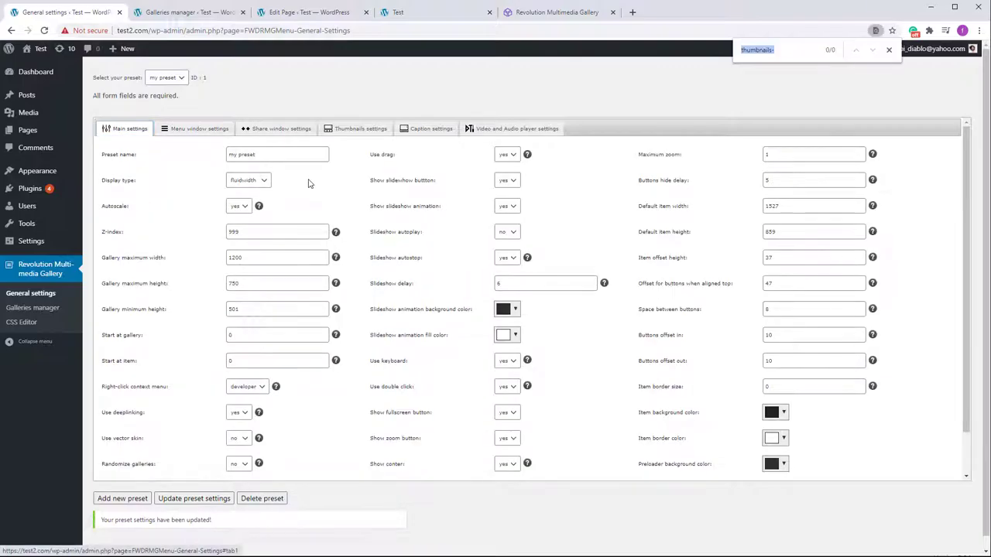
text(rando)
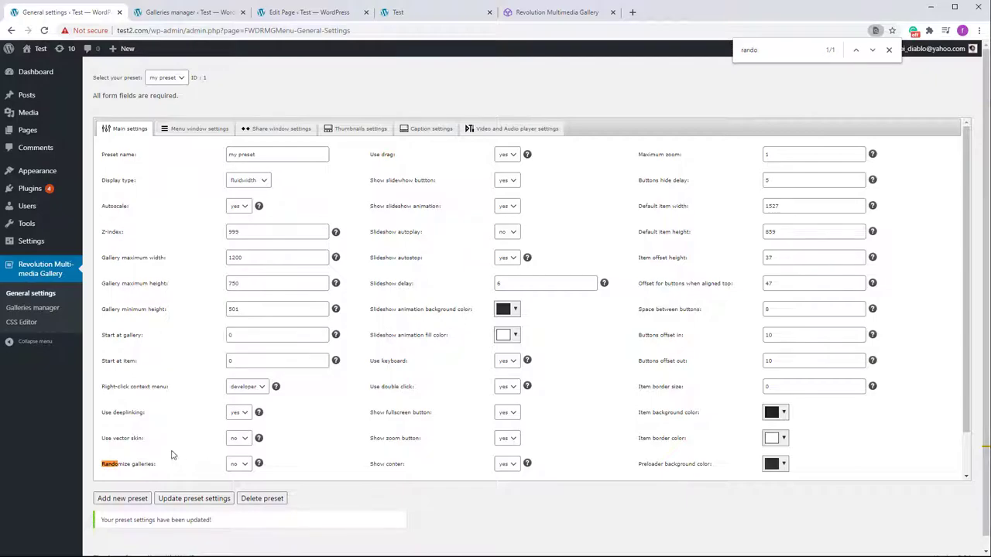
scroll(178, 442, down, 1)
click(236, 418)
click(235, 429)
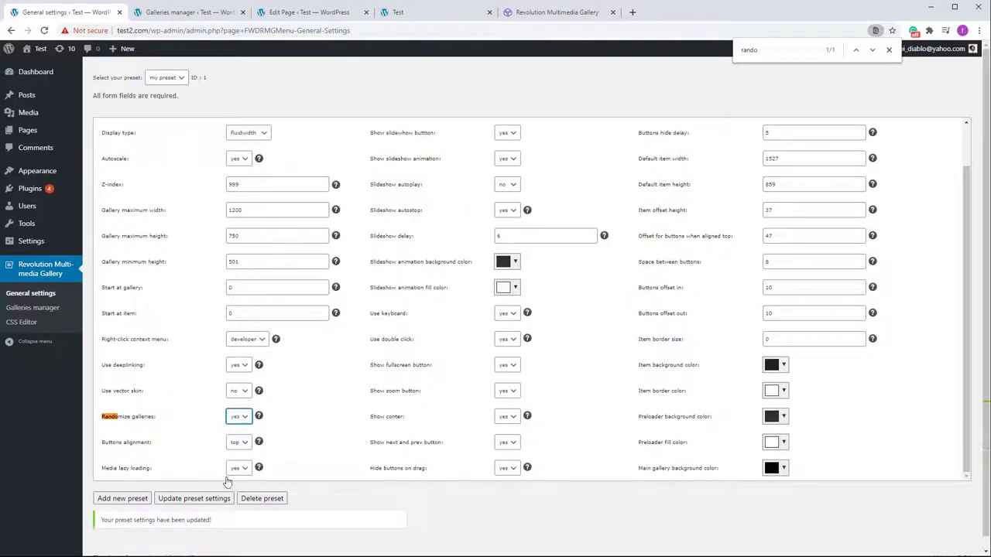
click(221, 499)
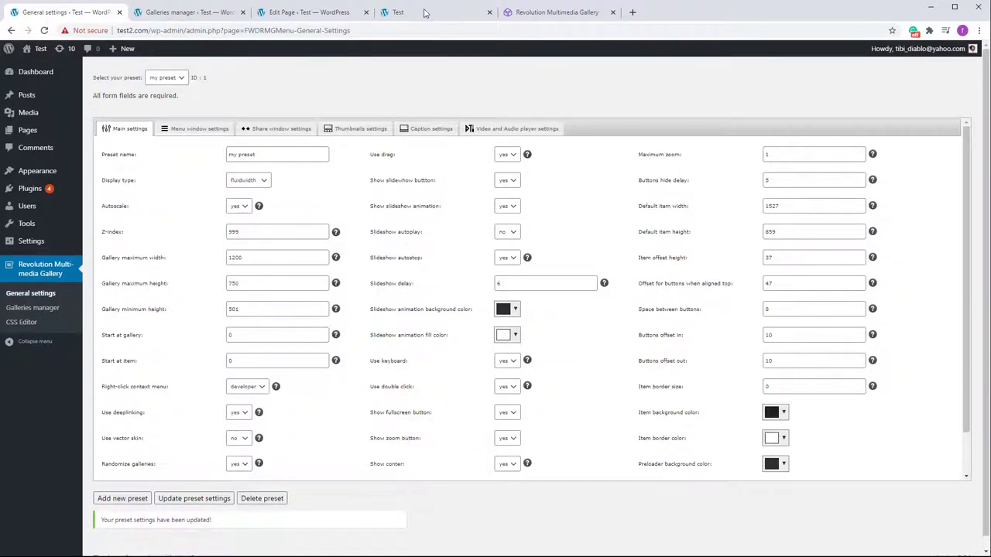
Step: Reload the Test preview four times to watch the thumbnails reshuffle
click(425, 13)
key(F5)
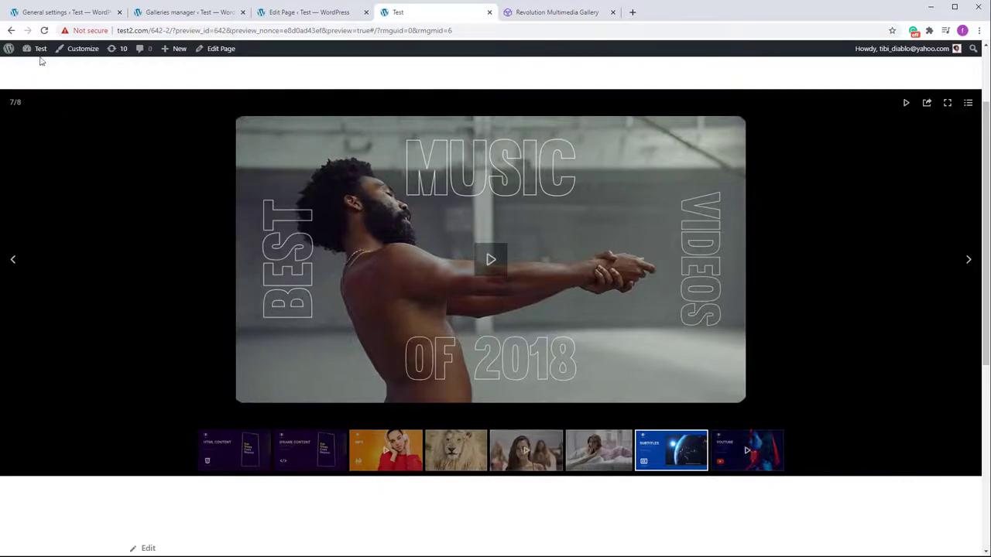
key(F5)
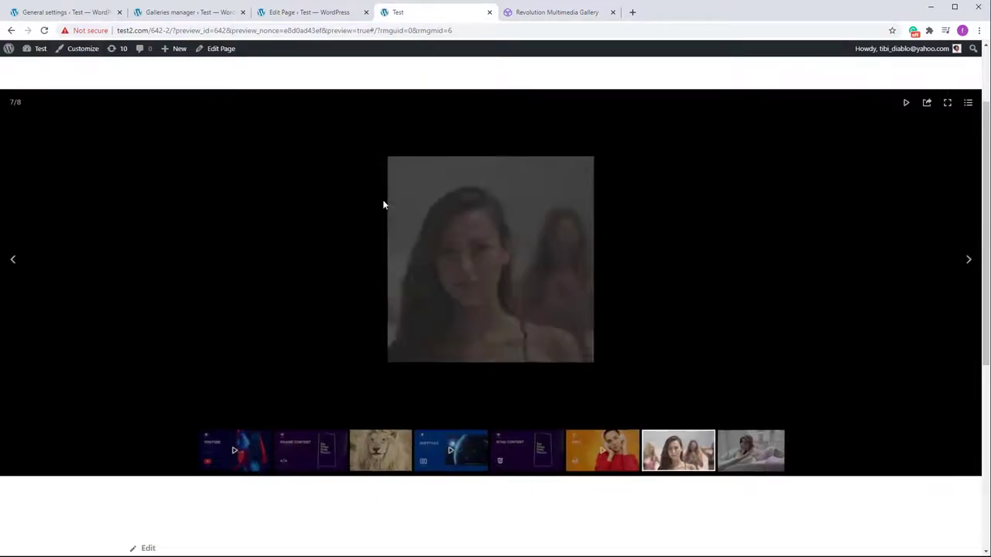
key(F5)
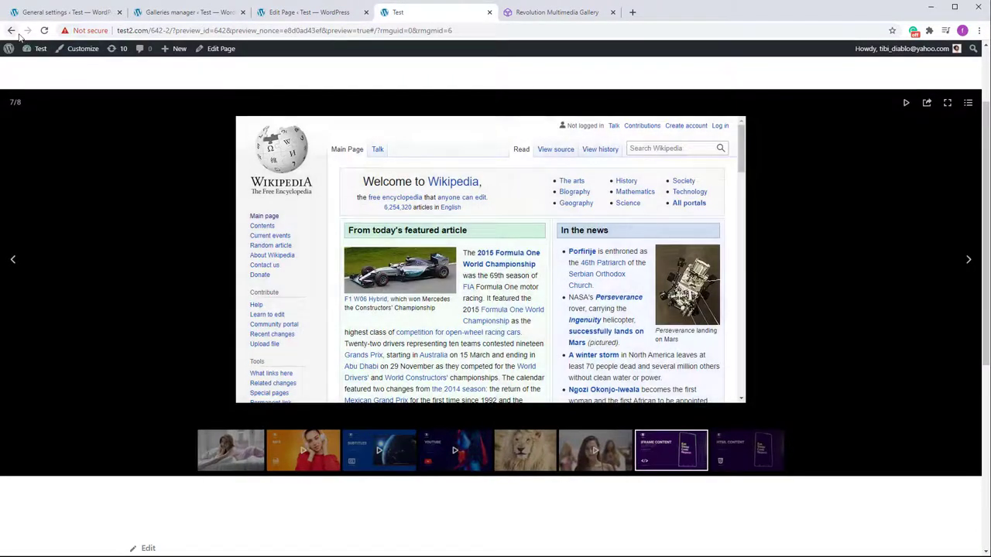
click(44, 31)
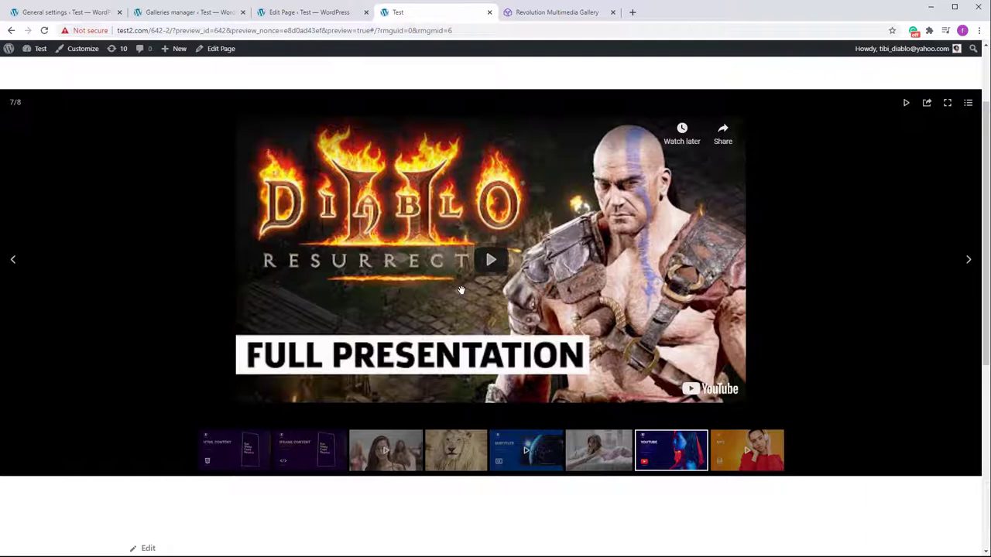
click(103, 14)
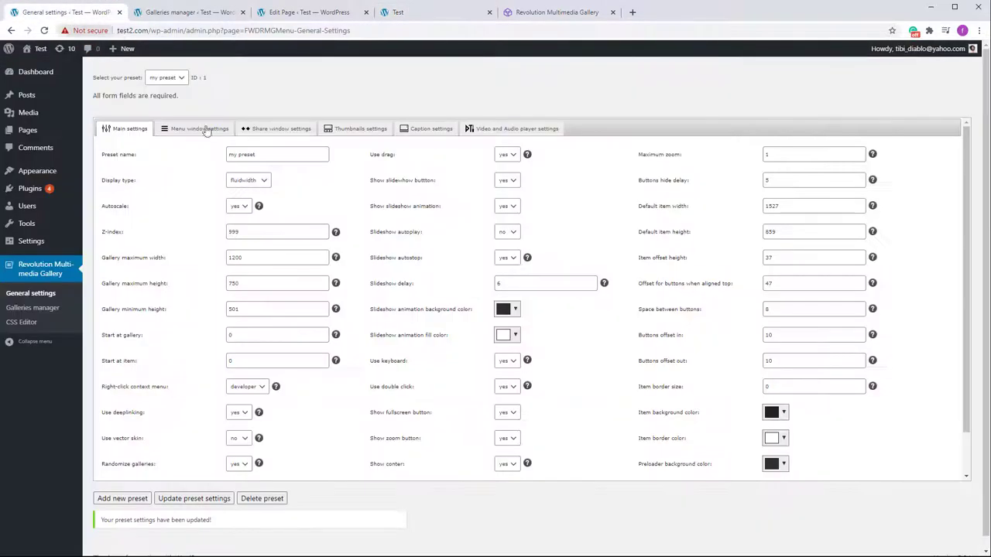
Step: Set Randomize galleries back to no and save the preset
scroll(166, 418, down, 3)
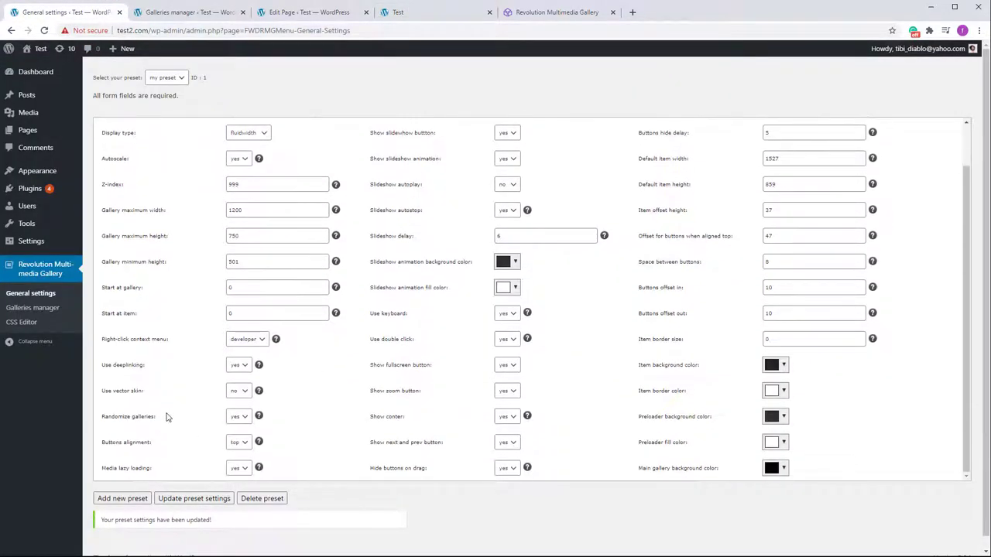
click(238, 404)
click(236, 425)
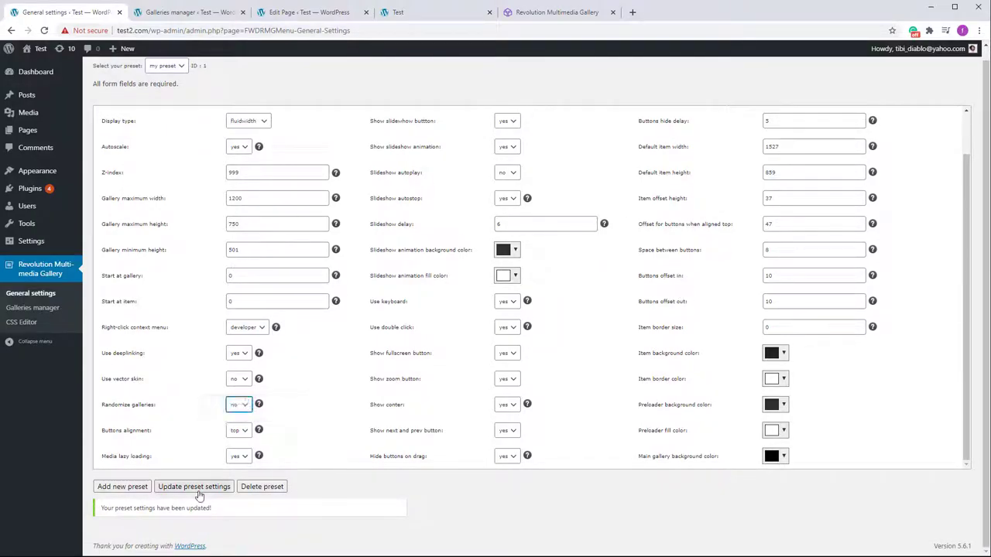
click(199, 486)
Step: Set Show menu button to no and reload the preview to check it
click(197, 128)
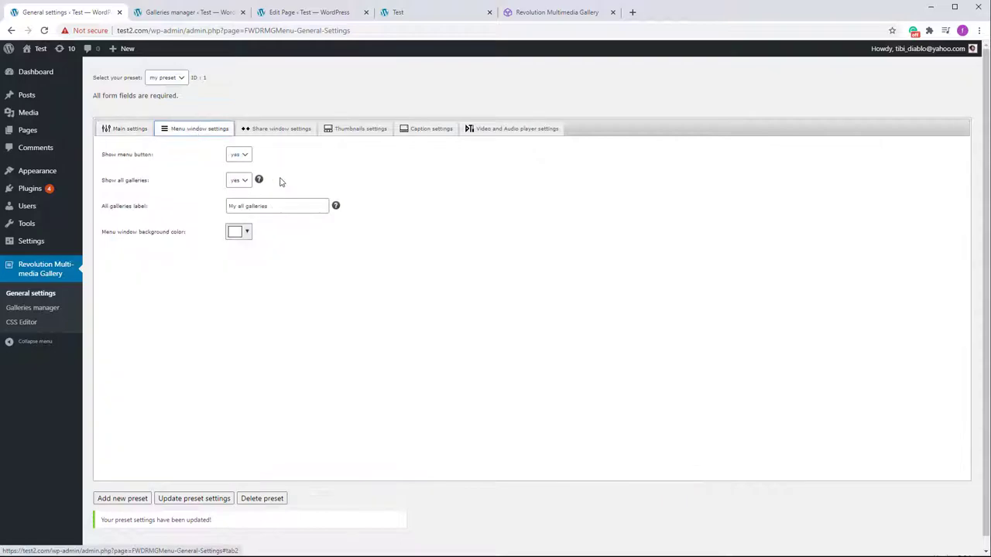
click(239, 154)
click(237, 173)
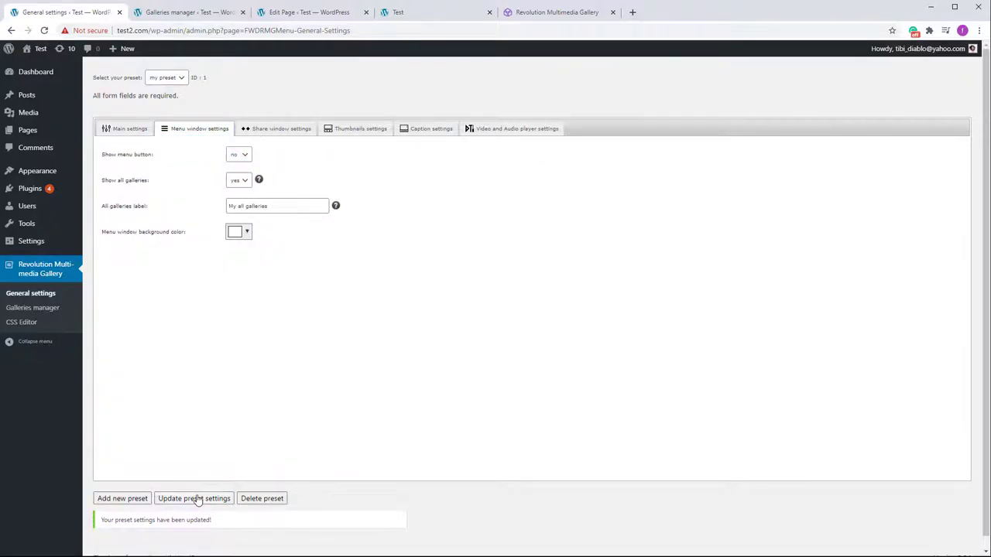
click(422, 14)
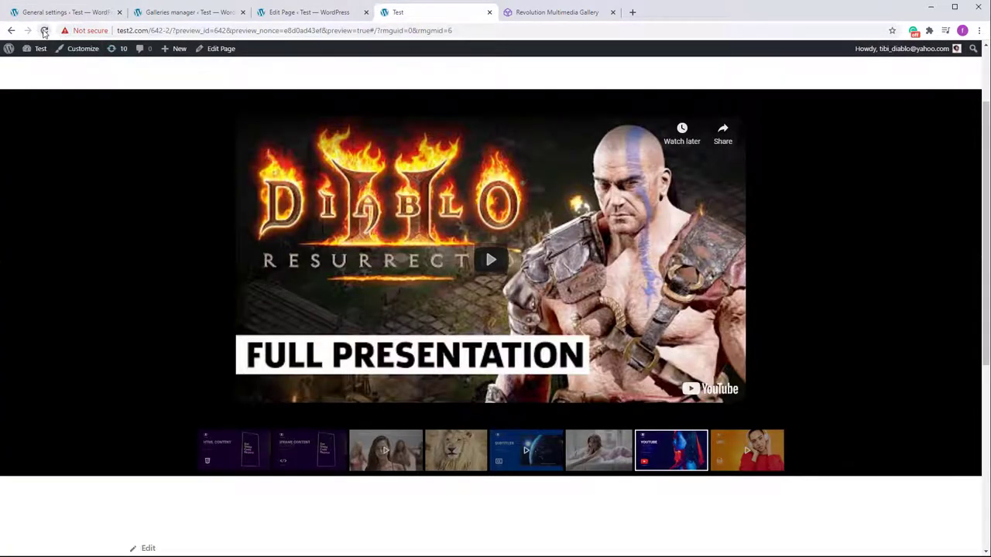
click(44, 31)
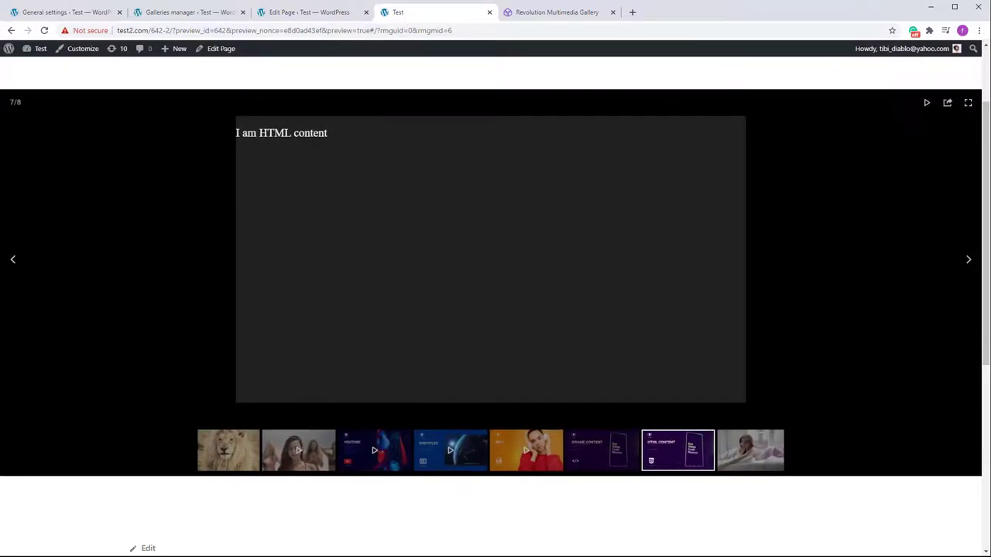
Step: Set Show menu button back to yes and bring up the Share window settings
click(55, 14)
click(239, 154)
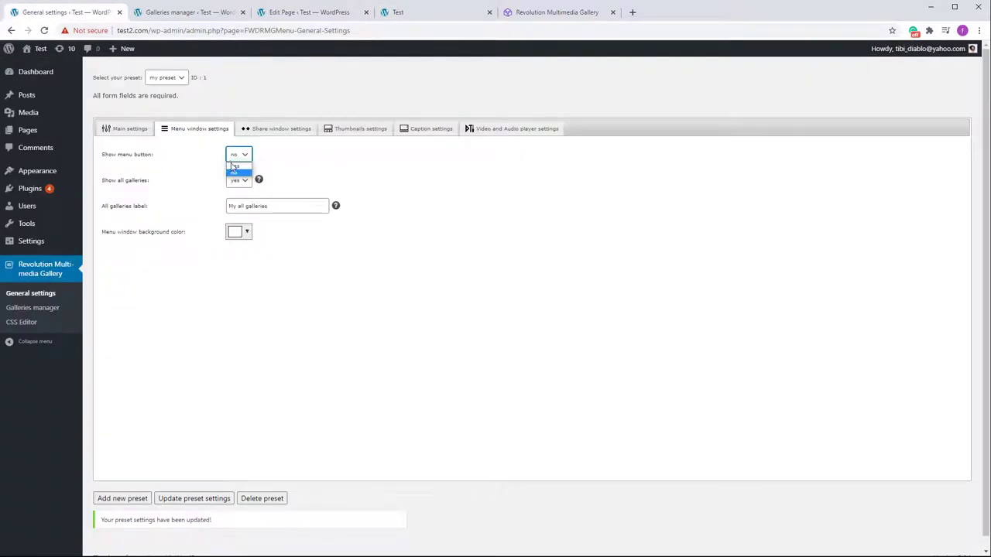
click(236, 163)
click(277, 129)
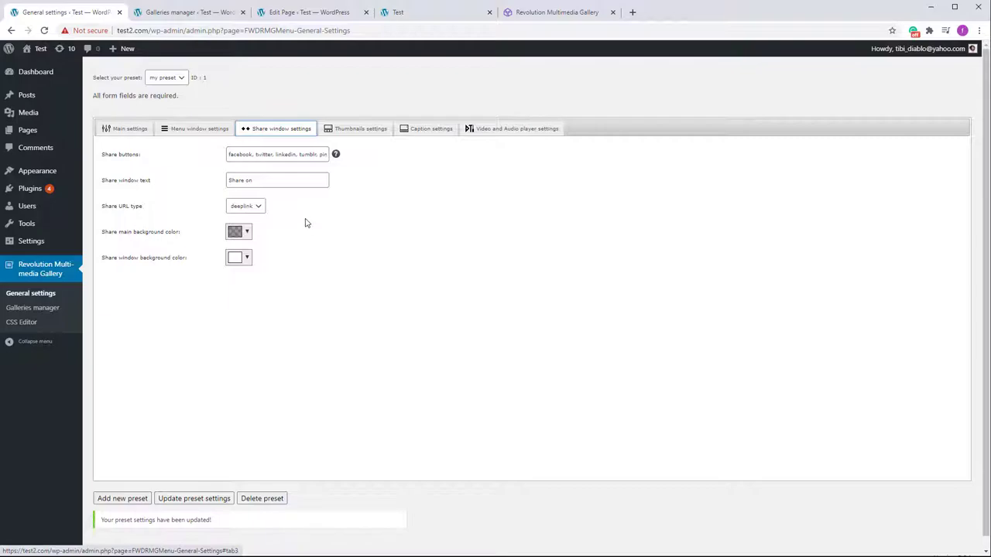
Step: Check the gallery's share panel in the preview, then return to the share settings
click(426, 13)
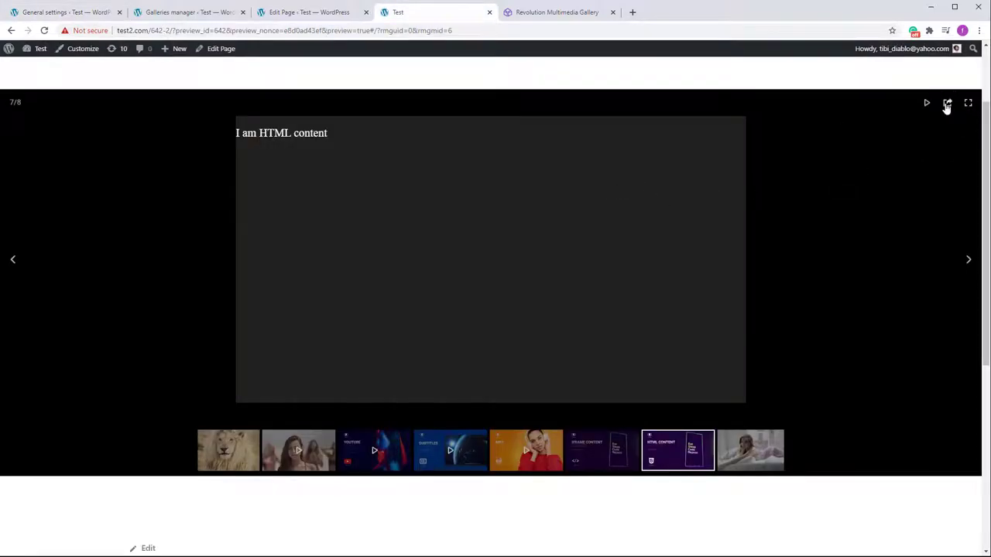
click(945, 105)
click(487, 148)
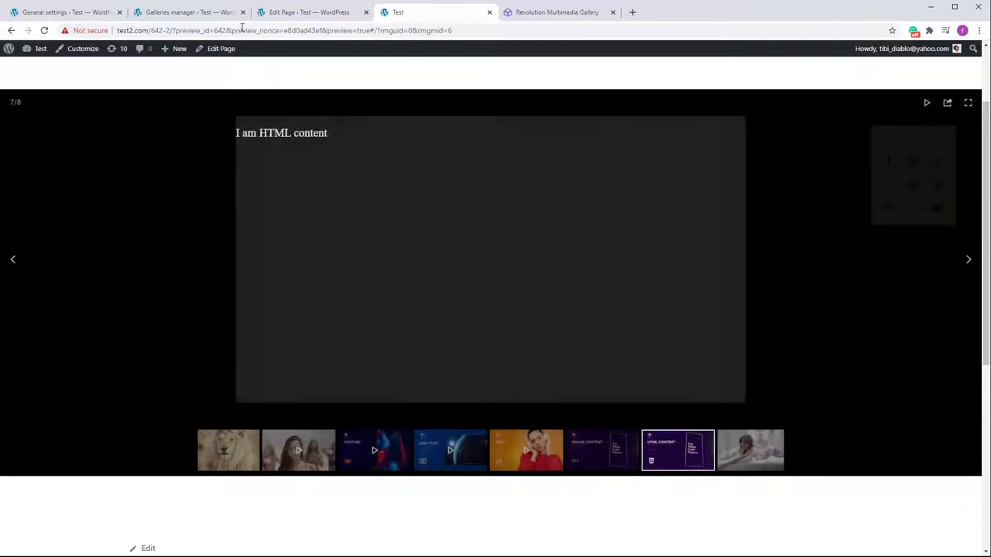
click(75, 14)
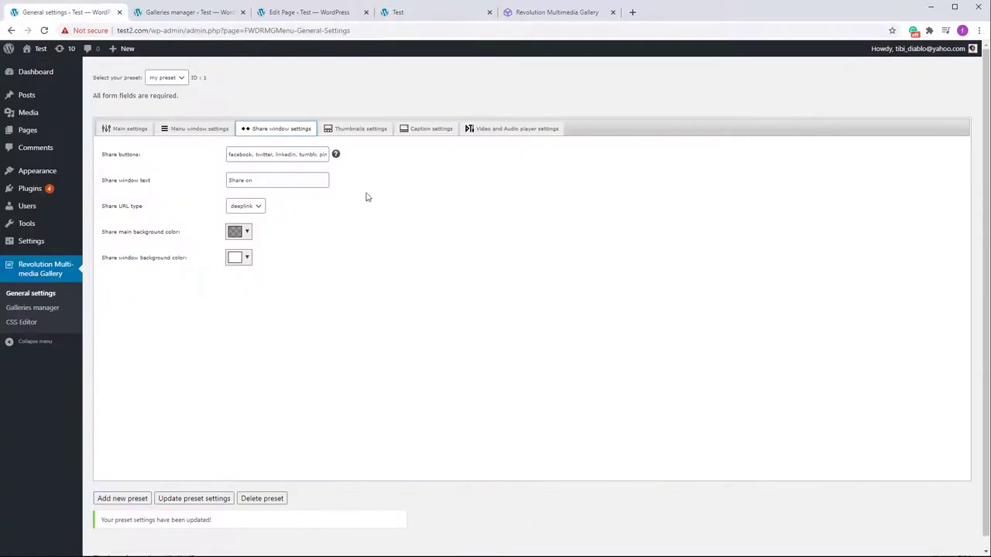
Step: Delete the share services after linkedin from the Share buttons list and save
drag(233, 156, 388, 159)
click(275, 158)
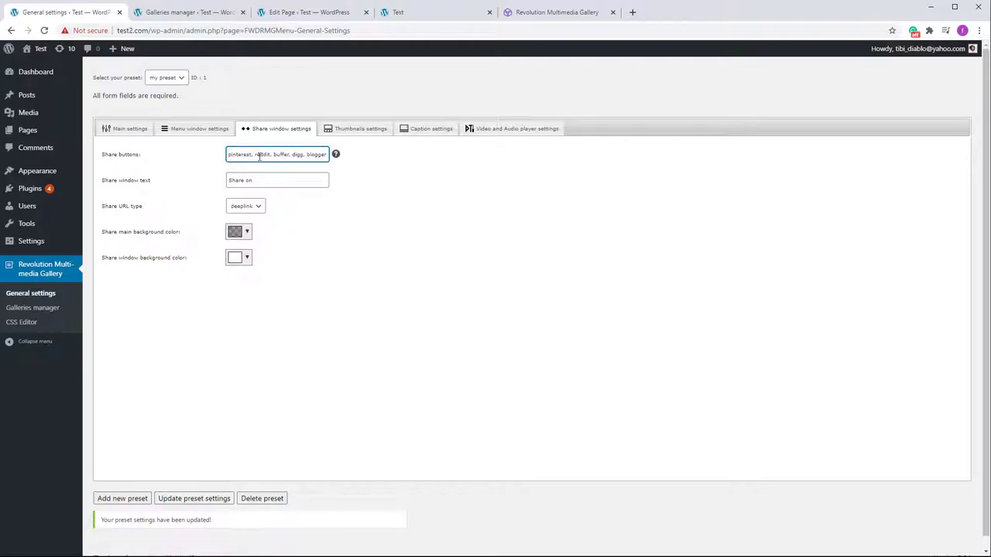
drag(249, 154, 445, 158)
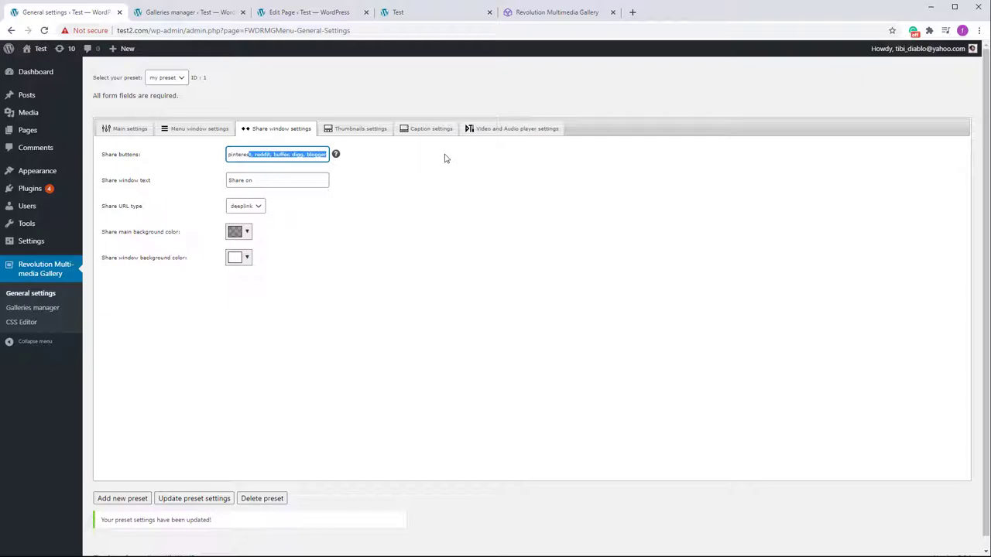
click(252, 155)
key(ctrl+a)
click(259, 154)
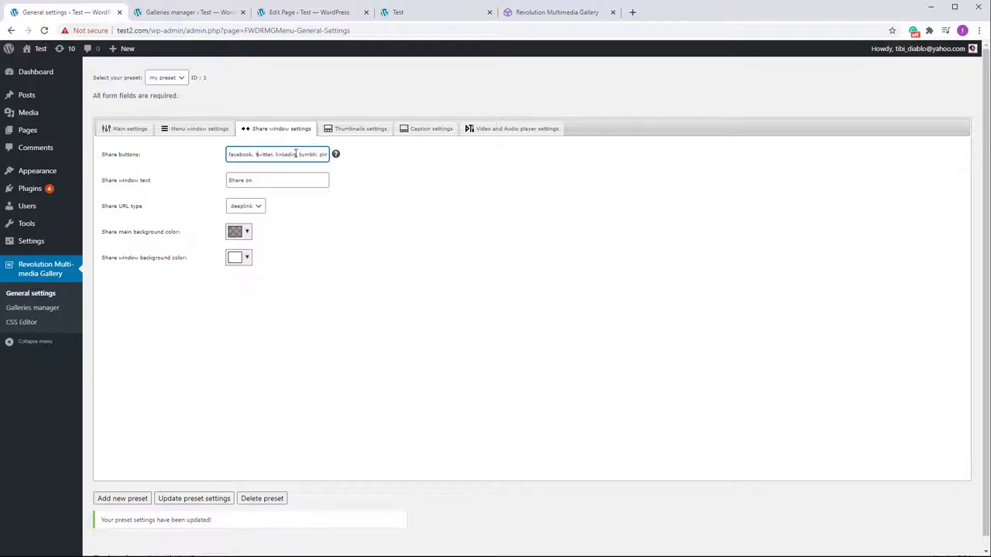
drag(296, 154, 422, 162)
key(BackSpace)
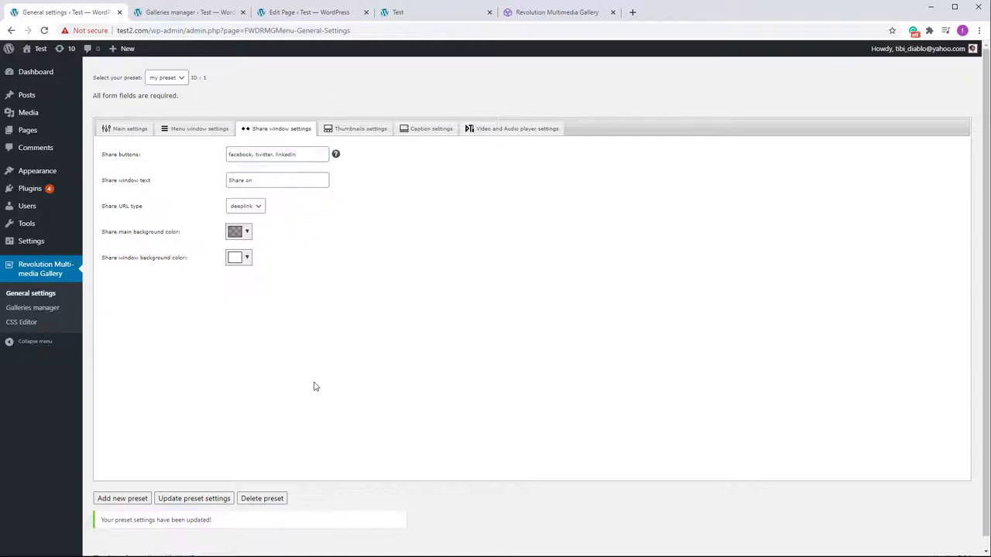
click(194, 498)
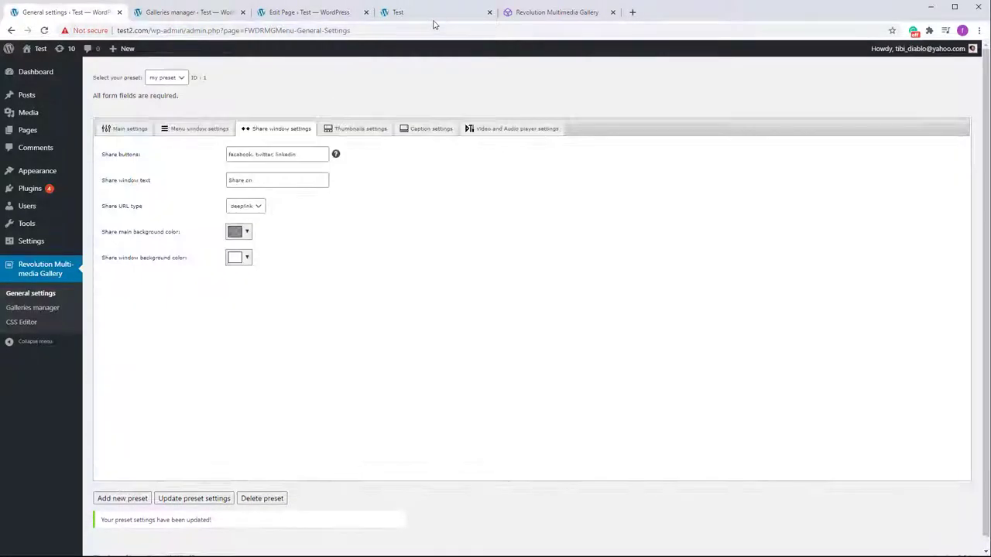
Step: Reload the preview and check the shortened set of share icons
click(434, 13)
click(45, 31)
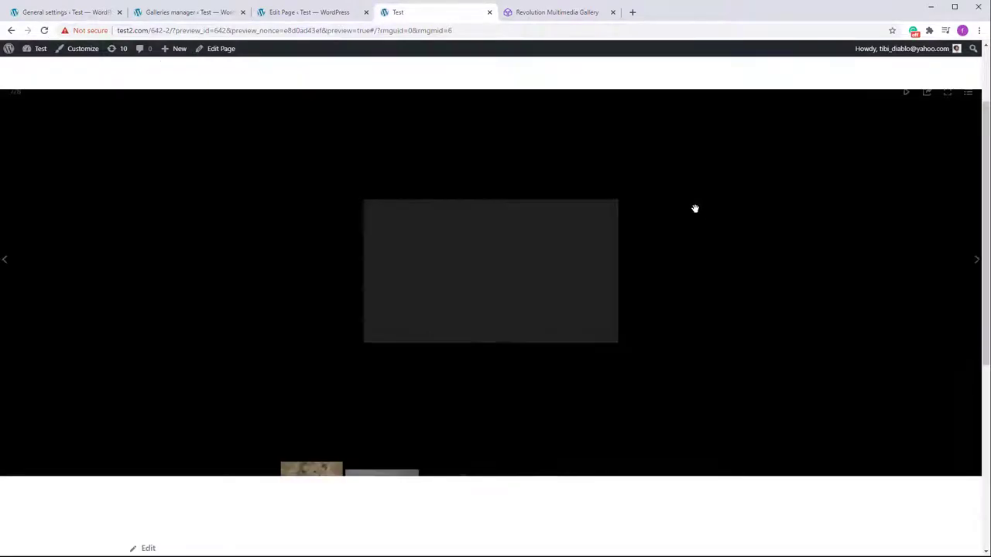
click(926, 104)
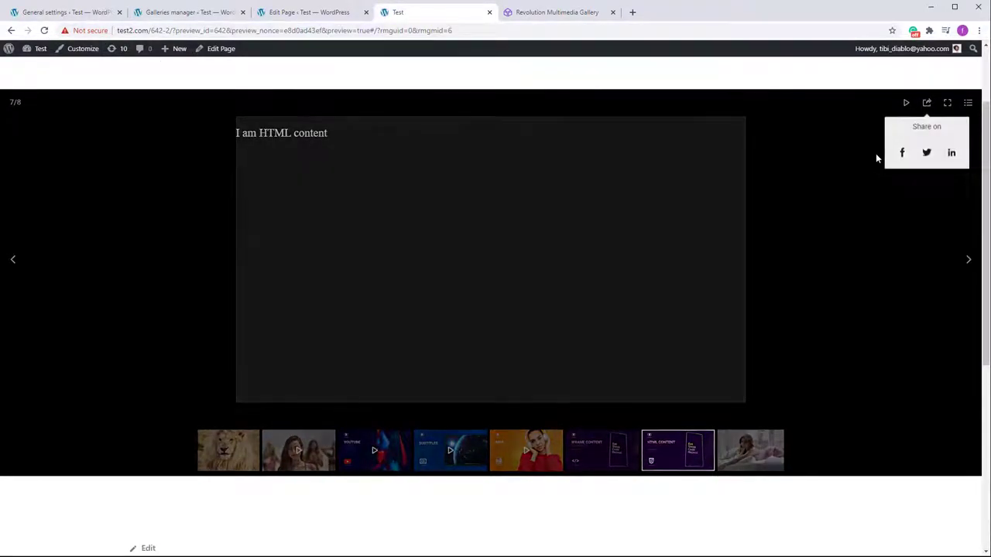
Step: Clear the Share buttons field entirely and save the preset
click(74, 13)
click(292, 153)
key(ctrl+a)
key(BackSpace)
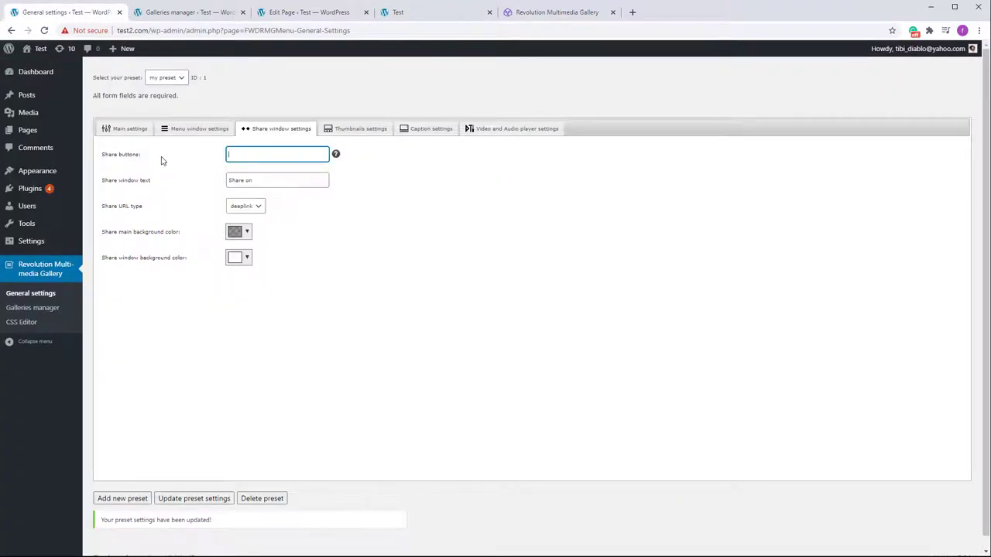
click(180, 503)
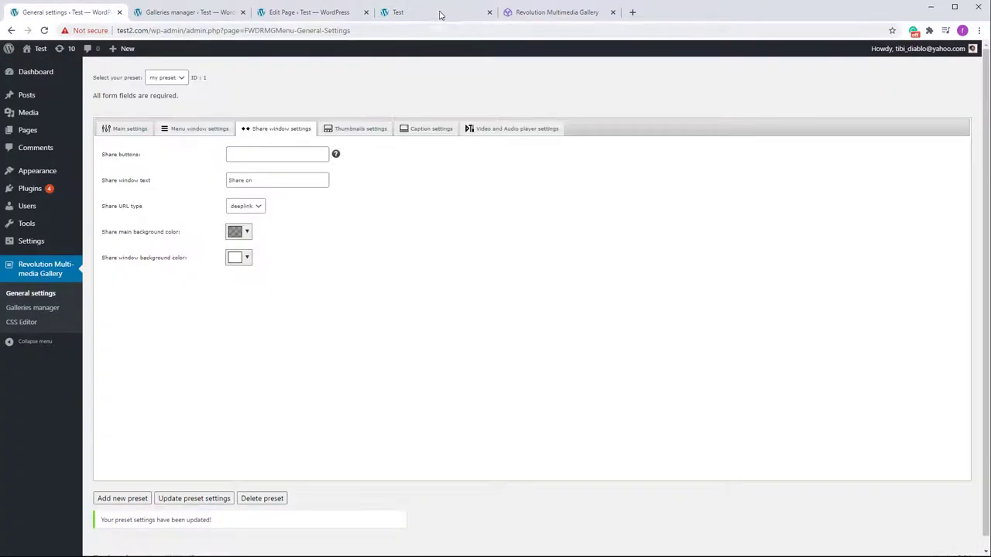
Step: Reload the preview to see the gallery with no share buttons
click(439, 14)
key(F5)
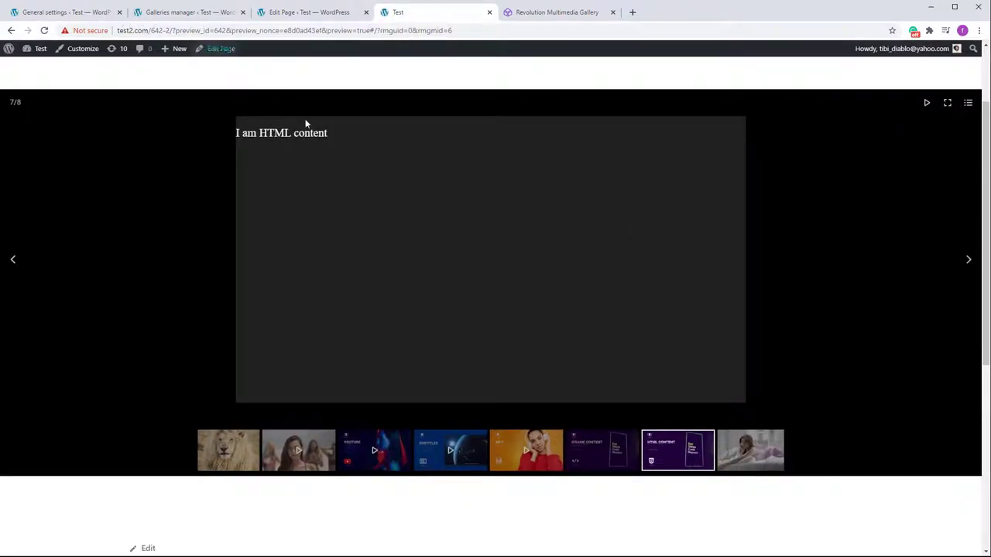
click(54, 13)
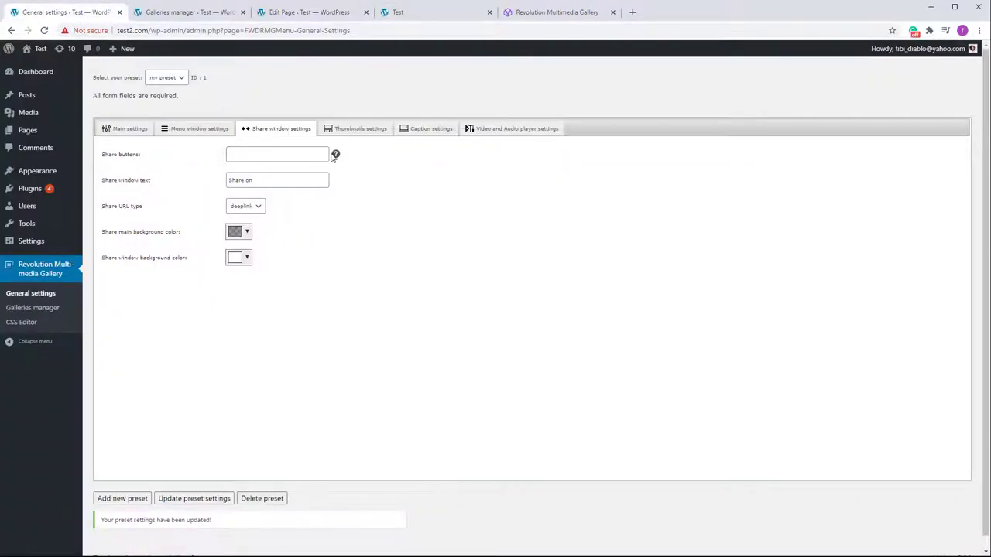
Step: Compare the default preset's Share buttons value, then switch back to my preset
mouse_move(336, 155)
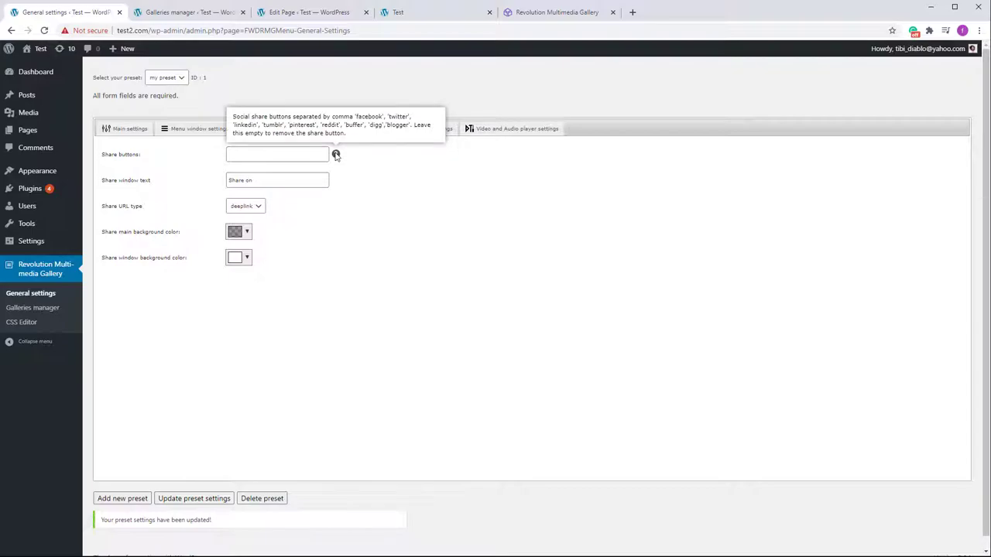
click(171, 82)
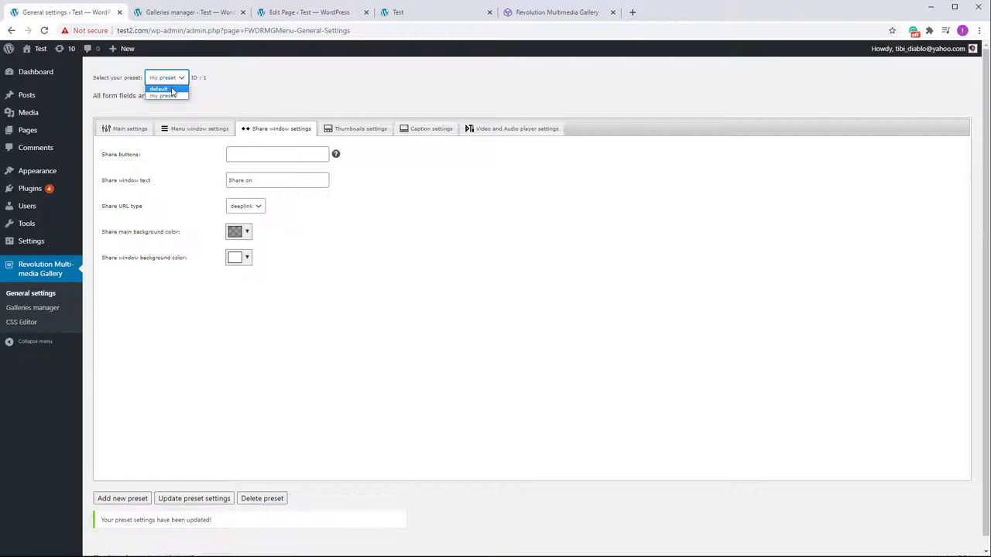
click(172, 88)
click(289, 155)
key(ctrl+a)
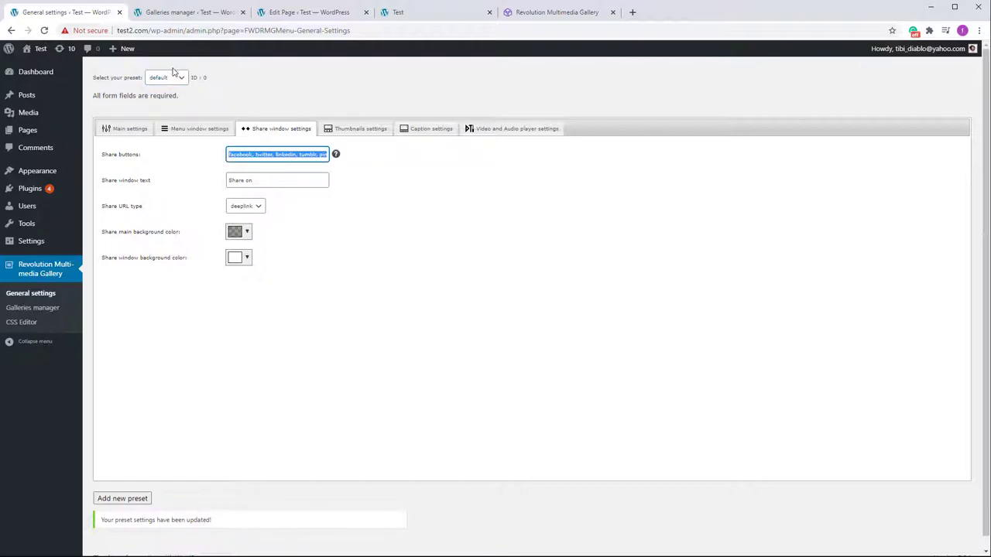
click(170, 78)
click(171, 93)
Step: Confirm Share URL type stays deeplink and bring up the Thumbnails settings
click(276, 154)
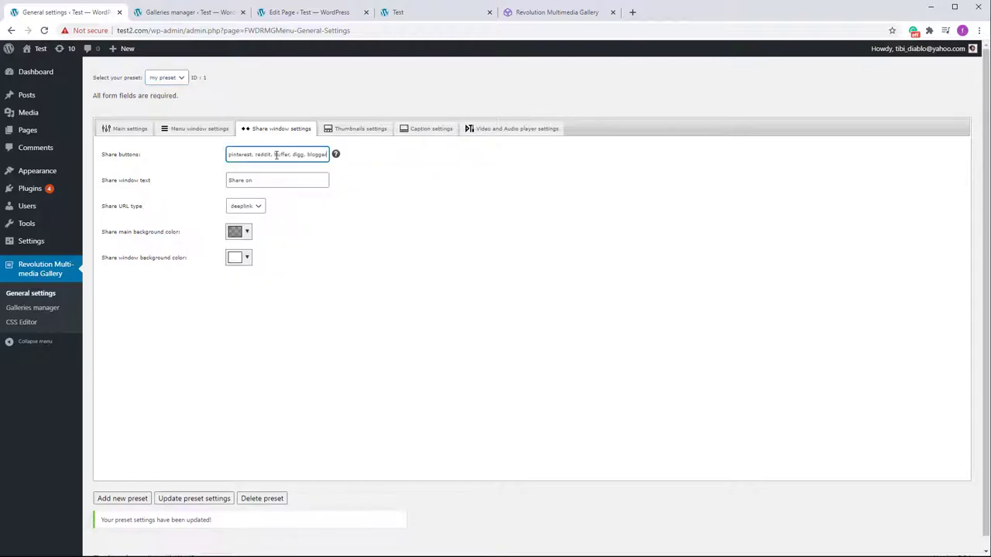
click(193, 499)
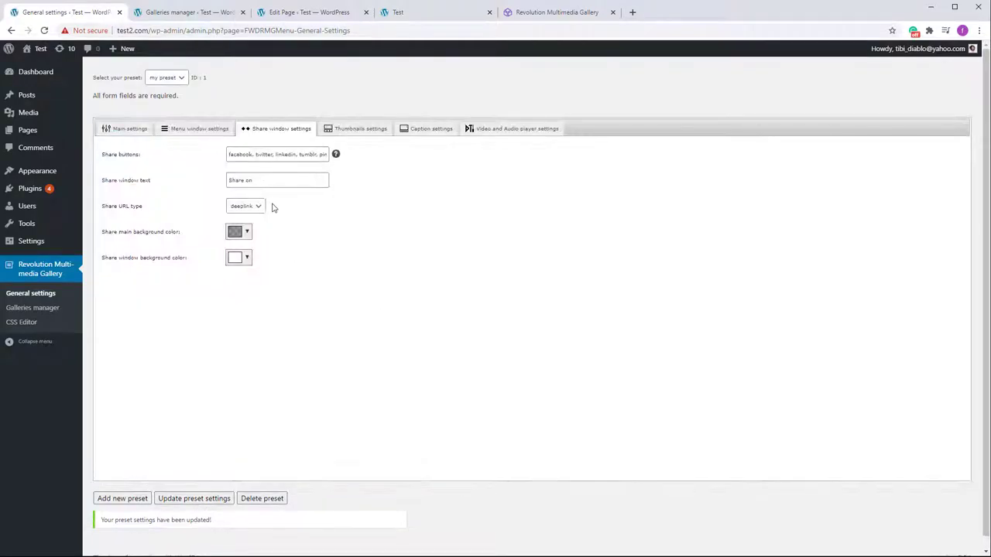
click(251, 210)
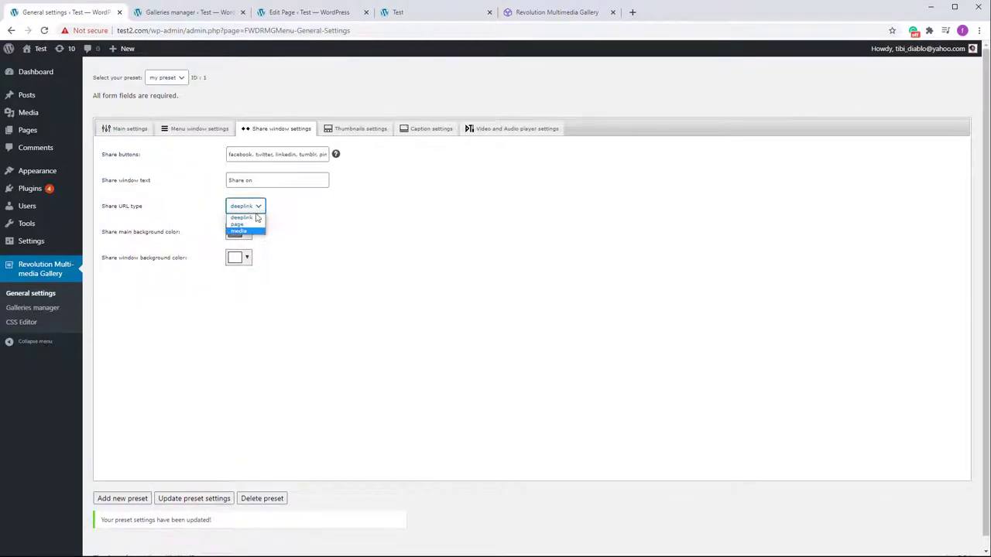
click(382, 241)
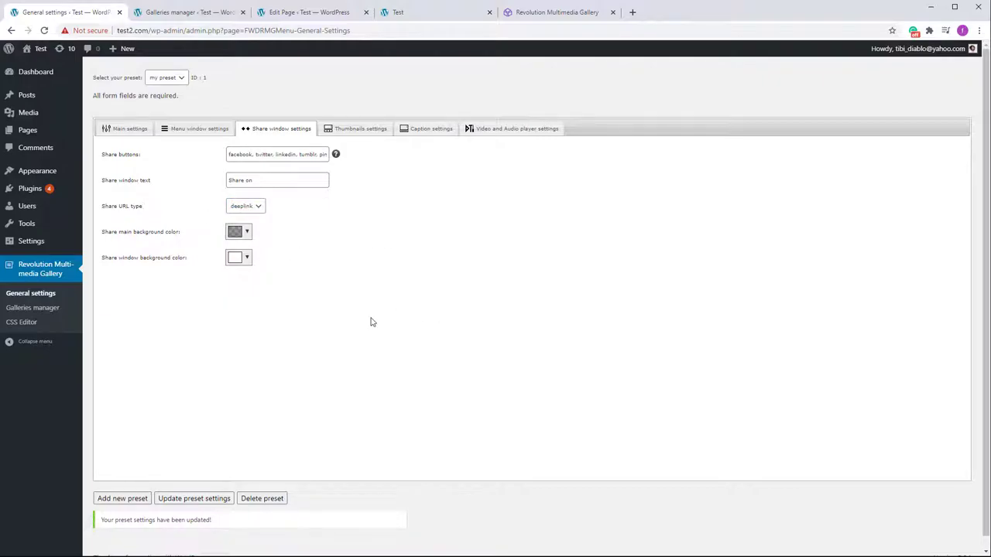
click(360, 130)
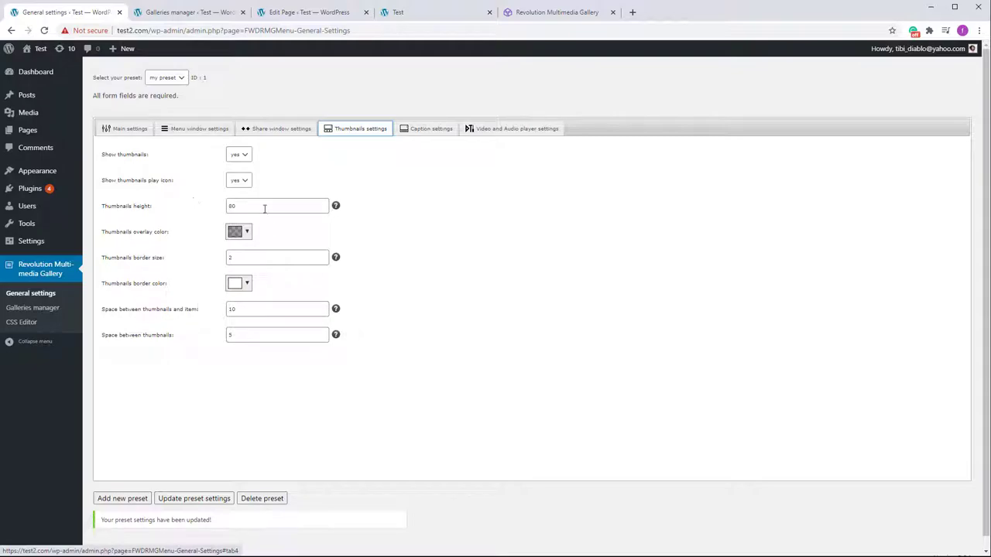
Step: Set the thumbnail height to 200, save the preset, and reload the Test preview
double_click(262, 208)
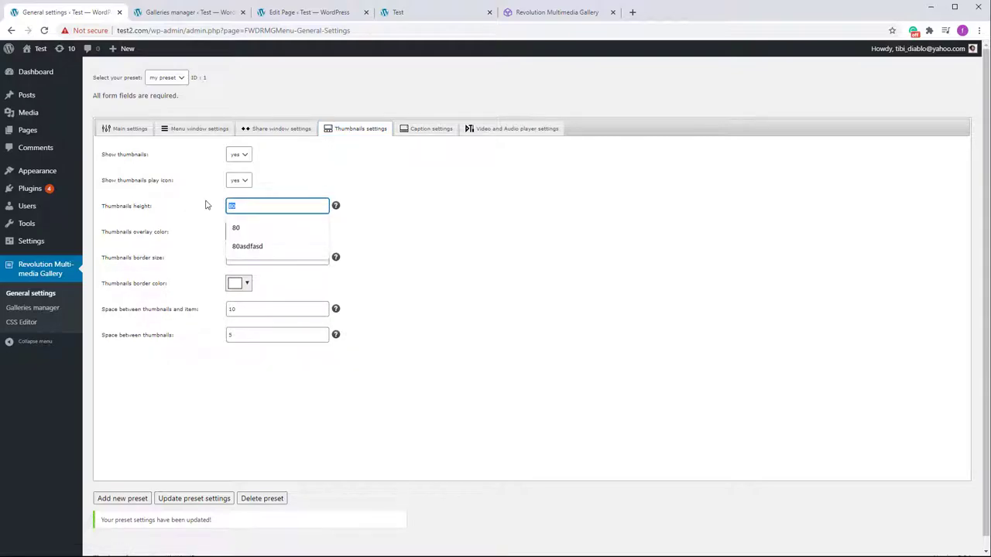
text(200)
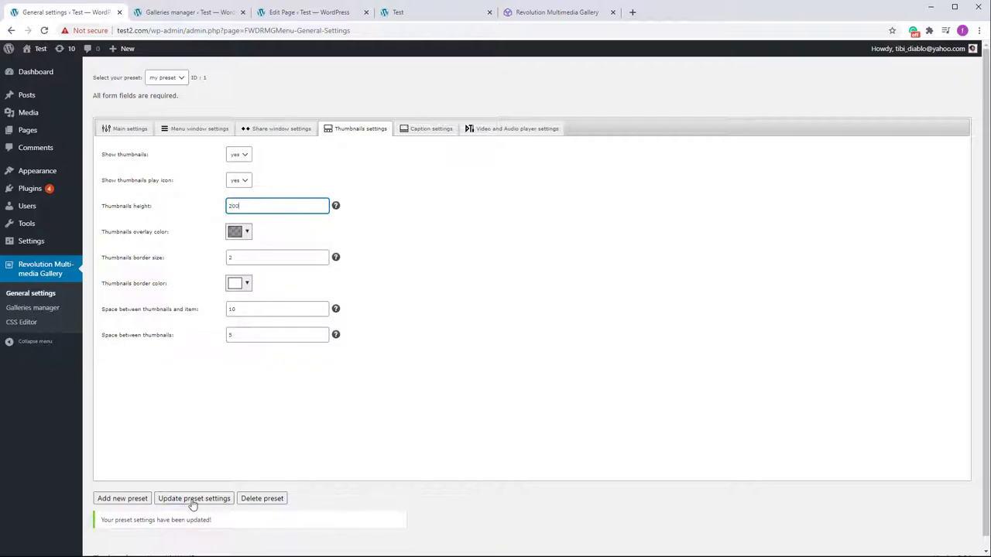
click(193, 500)
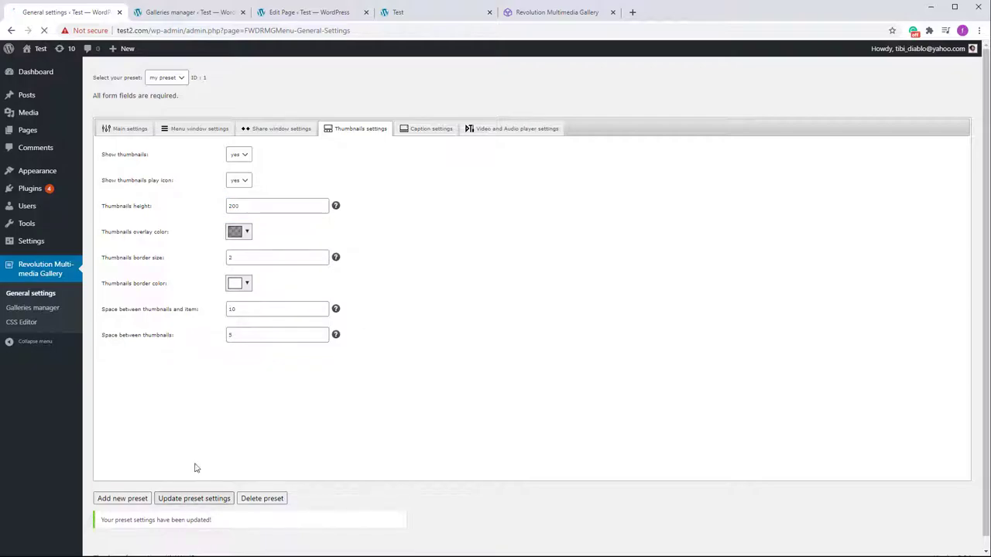
click(436, 17)
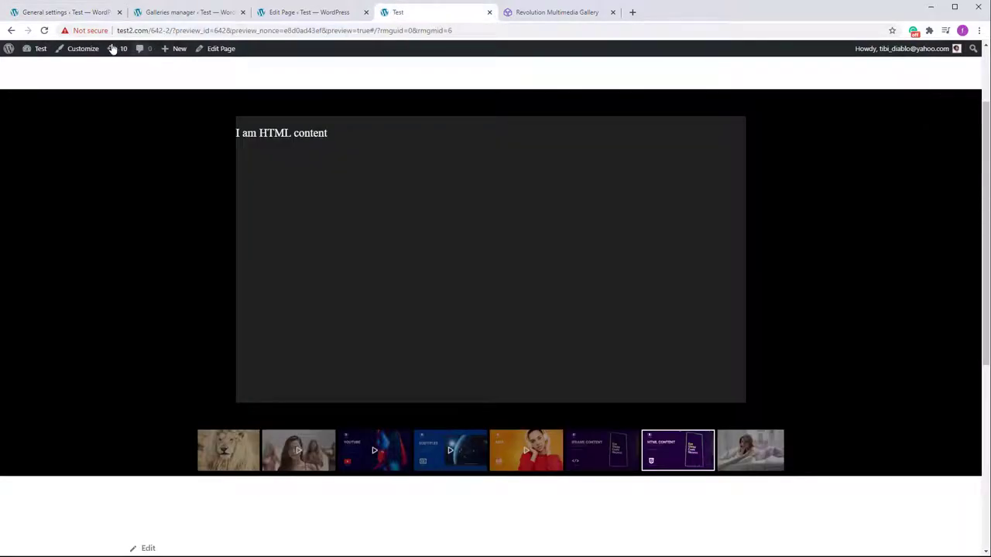
click(44, 30)
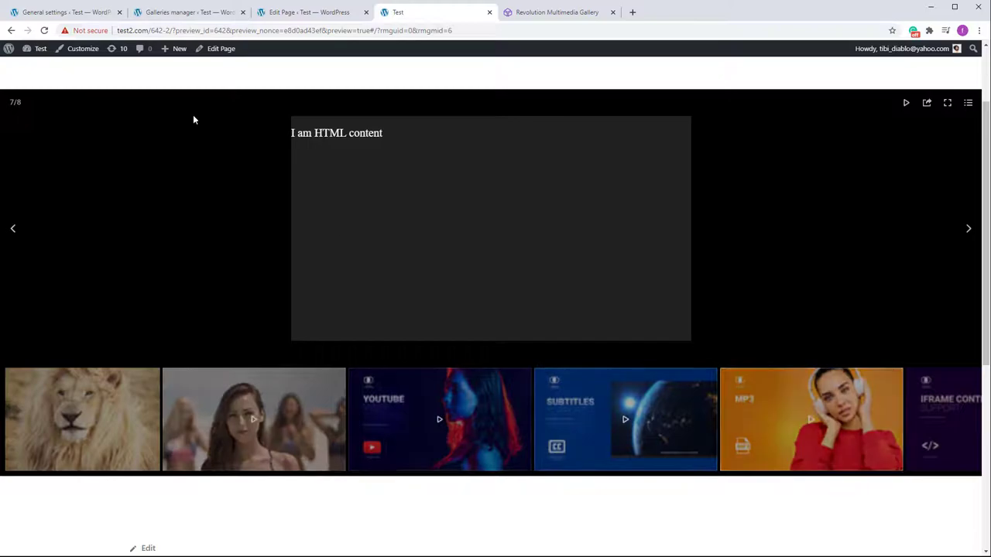
Step: Restore the thumbnail height to 80, save the preset, and show the Caption settings
click(62, 14)
drag(265, 209, 224, 207)
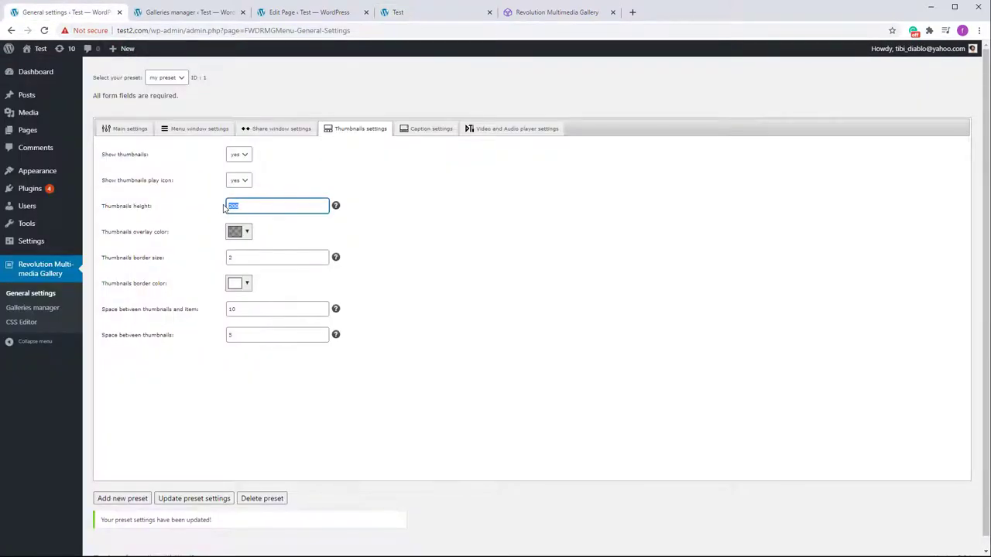
text(40)
click(194, 498)
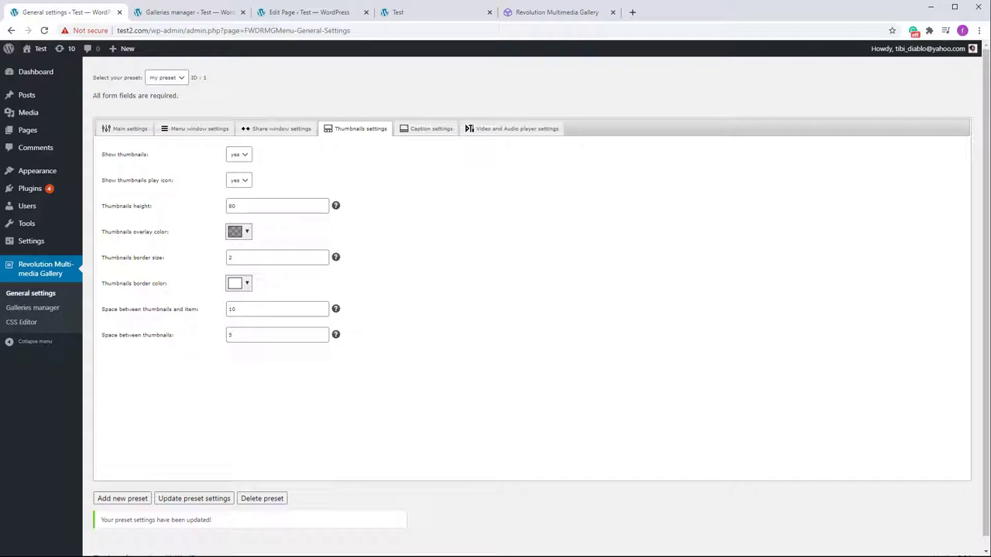
click(427, 128)
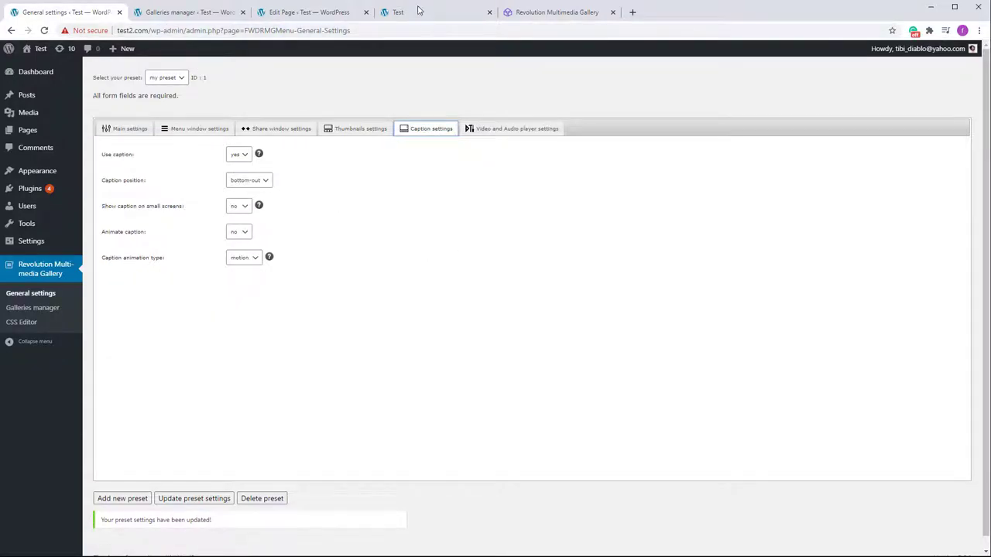
Step: Keep captions on, place them at top-in, save, and reload the Test preview
click(453, 12)
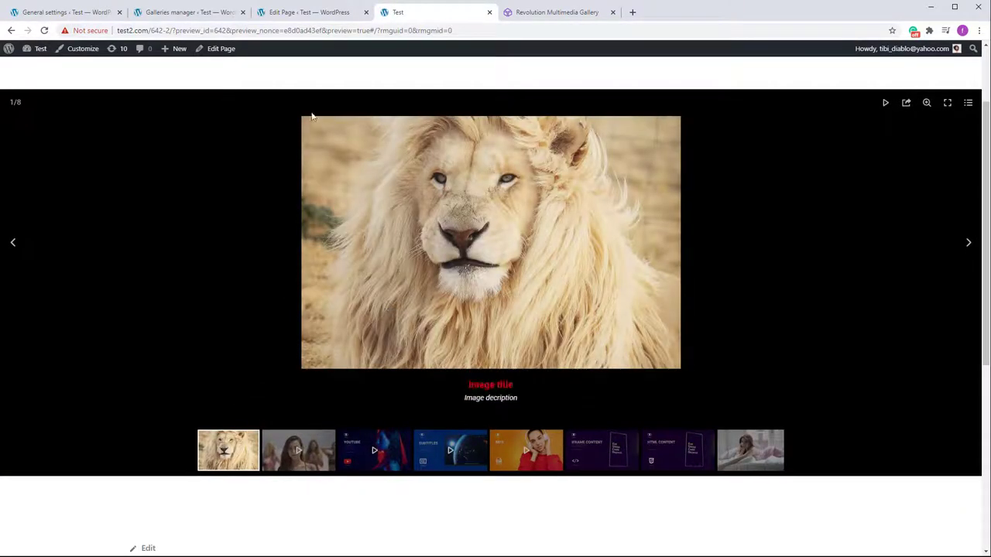
click(81, 12)
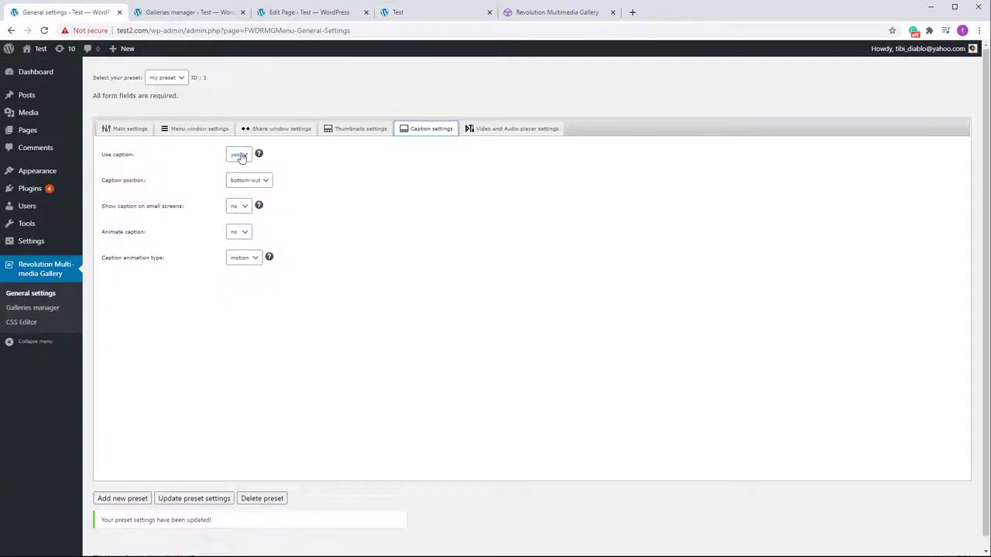
click(241, 156)
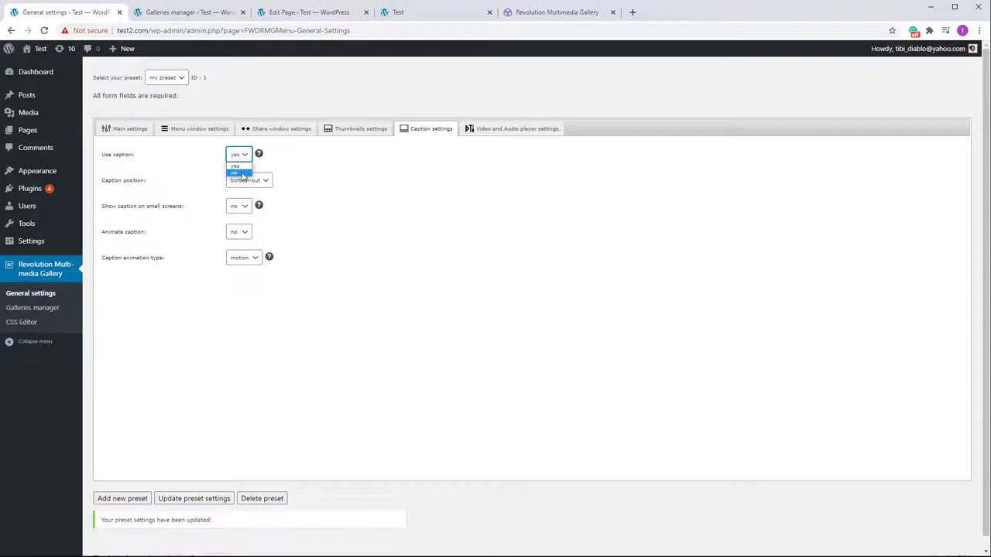
click(402, 194)
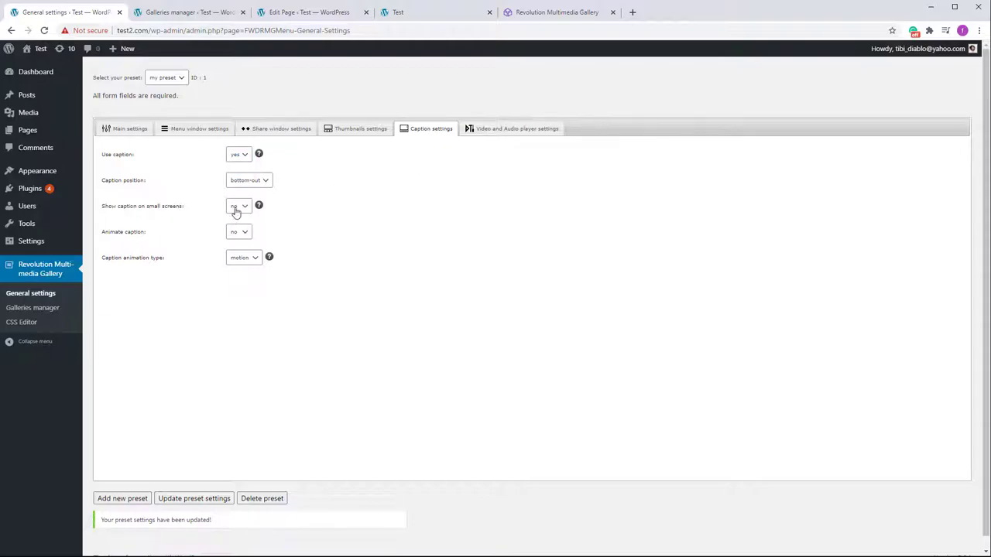
click(252, 181)
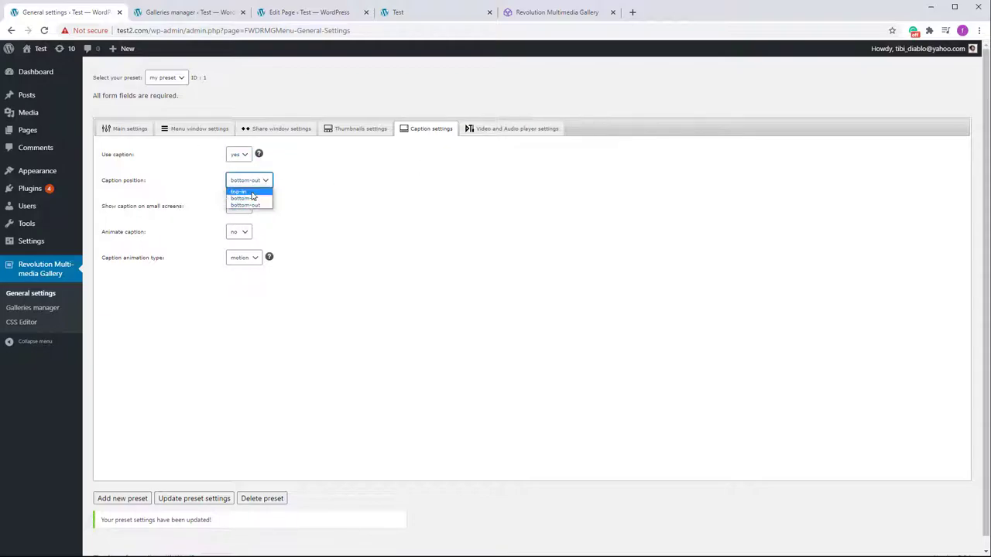
click(241, 197)
click(197, 497)
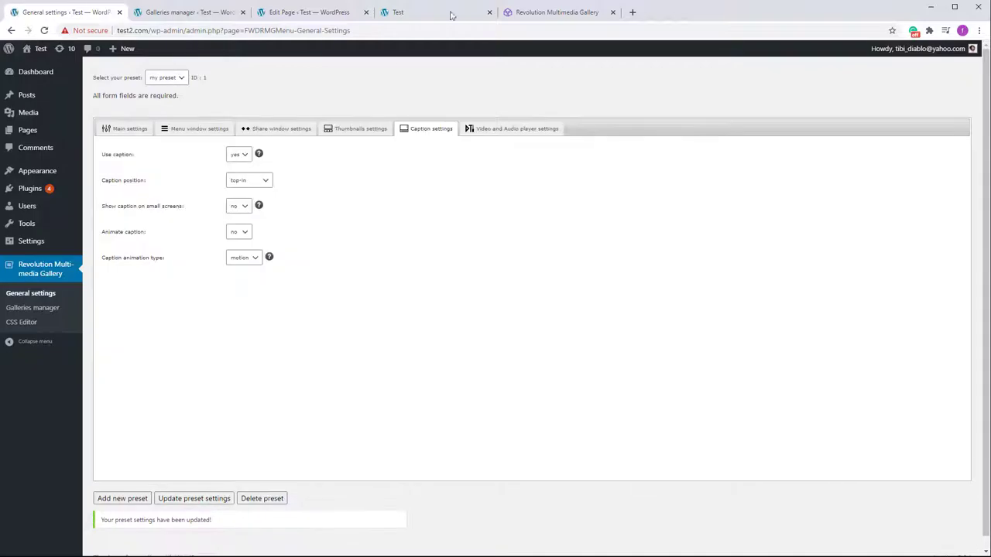
click(454, 12)
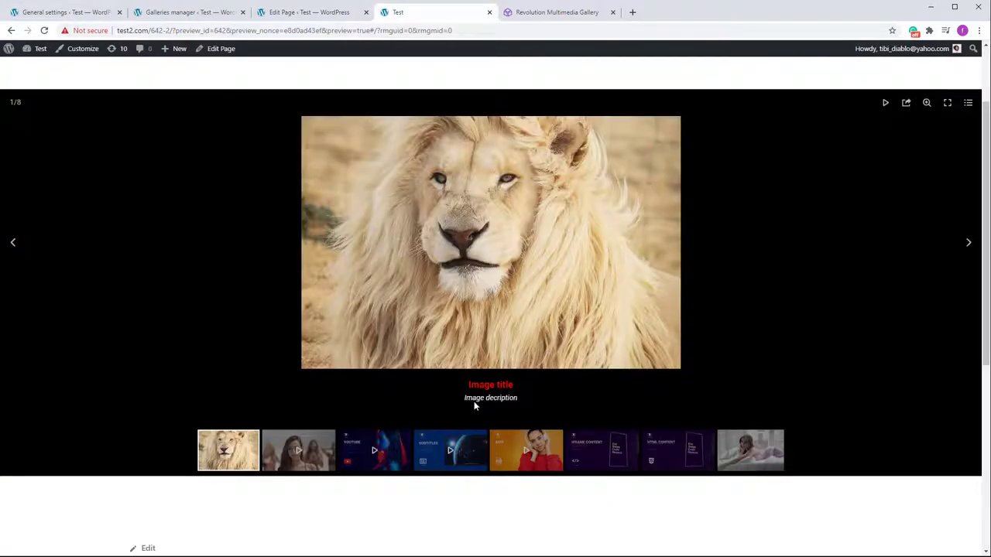
click(44, 30)
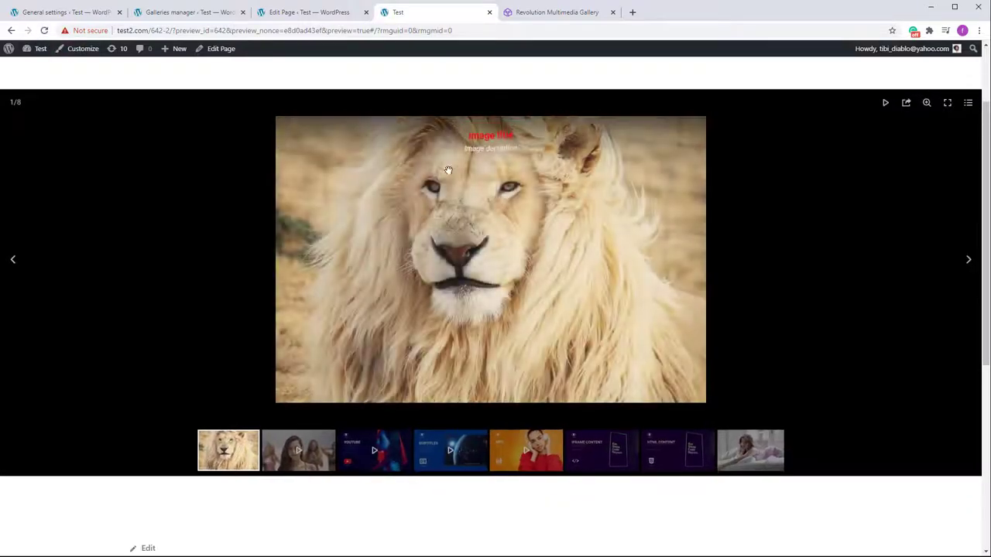
Step: Change the caption position to bottom-in, save, reload the preview, and open developer tools
click(81, 13)
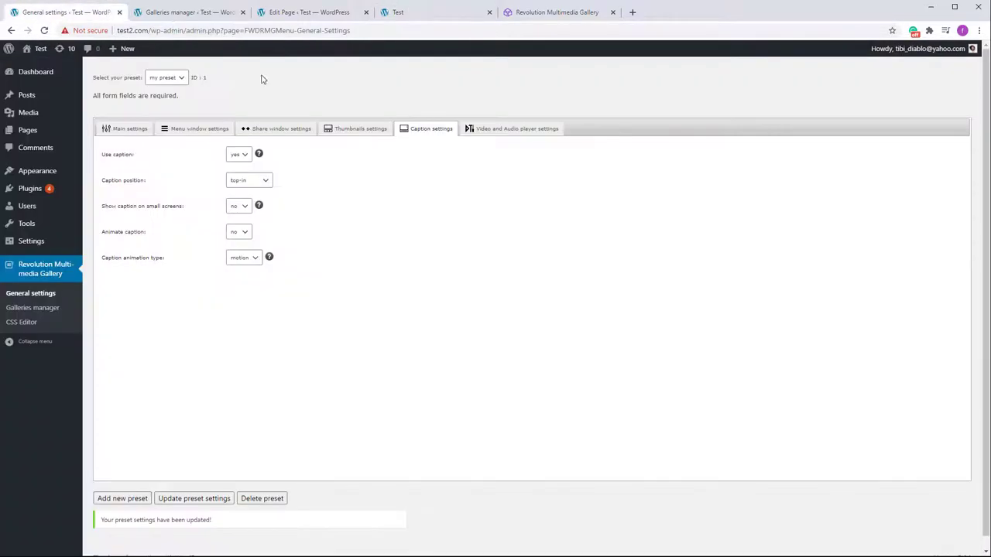
click(255, 183)
click(238, 198)
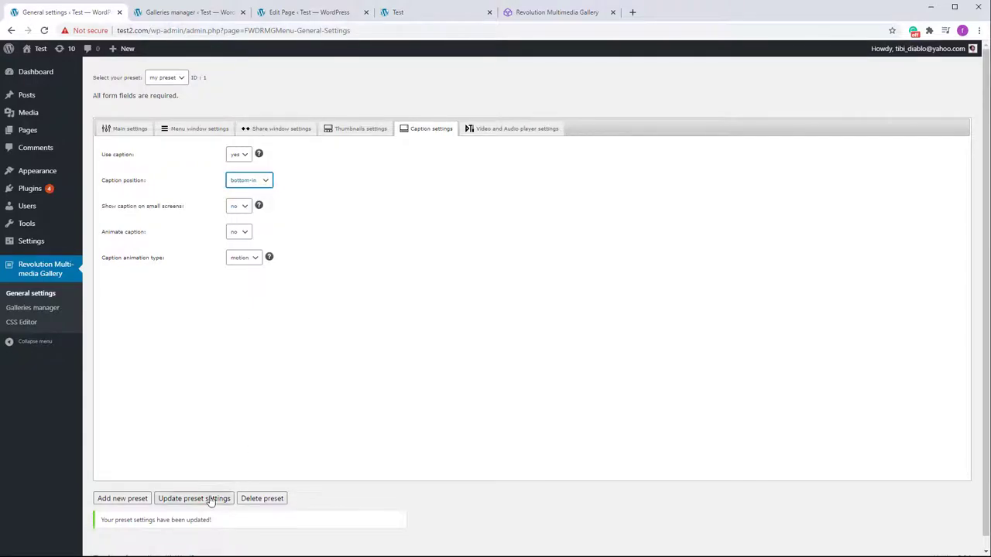
click(214, 500)
click(398, 11)
click(44, 30)
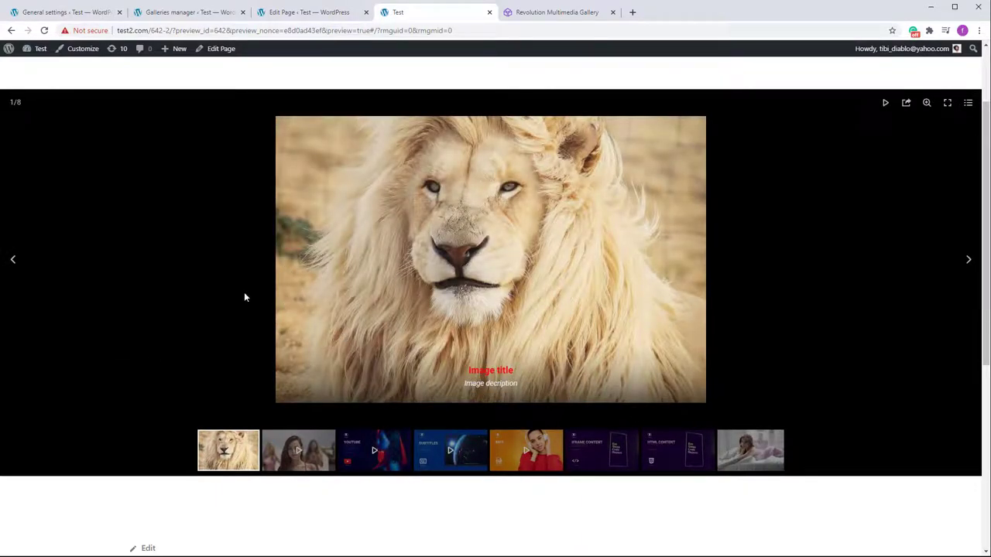
key(F12)
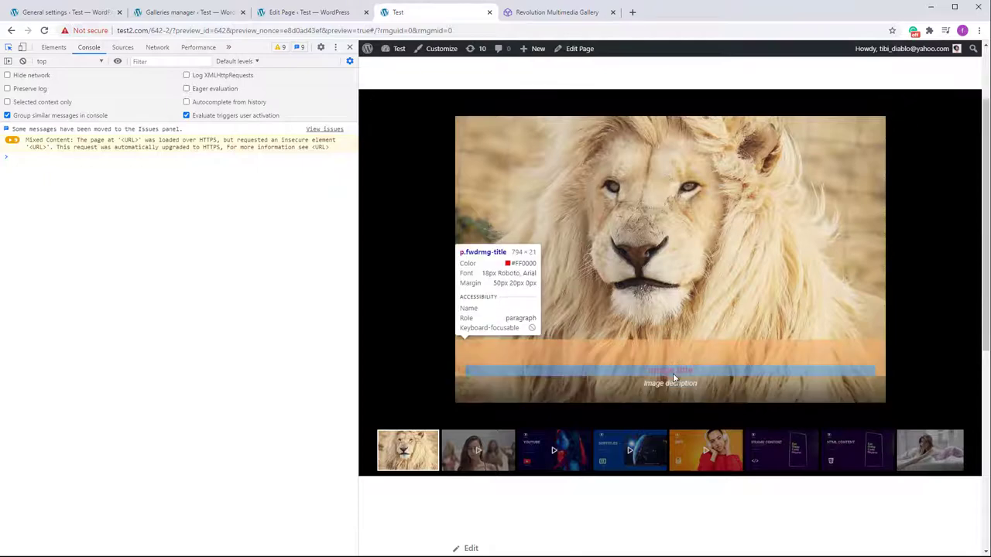
Step: Inspect the caption title and description styles (14px italic Roboto, #E9E9E9), then close developer tools
click(673, 378)
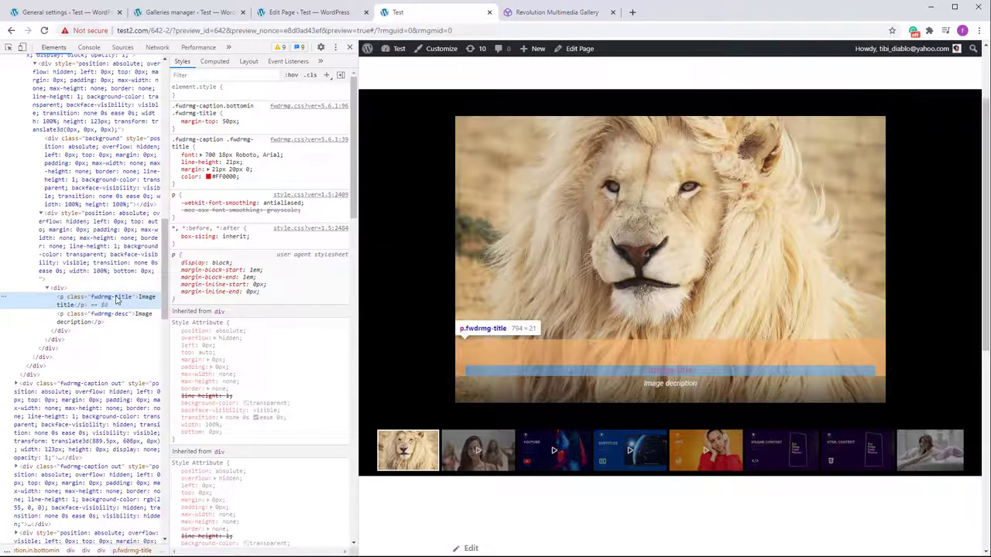
click(8, 50)
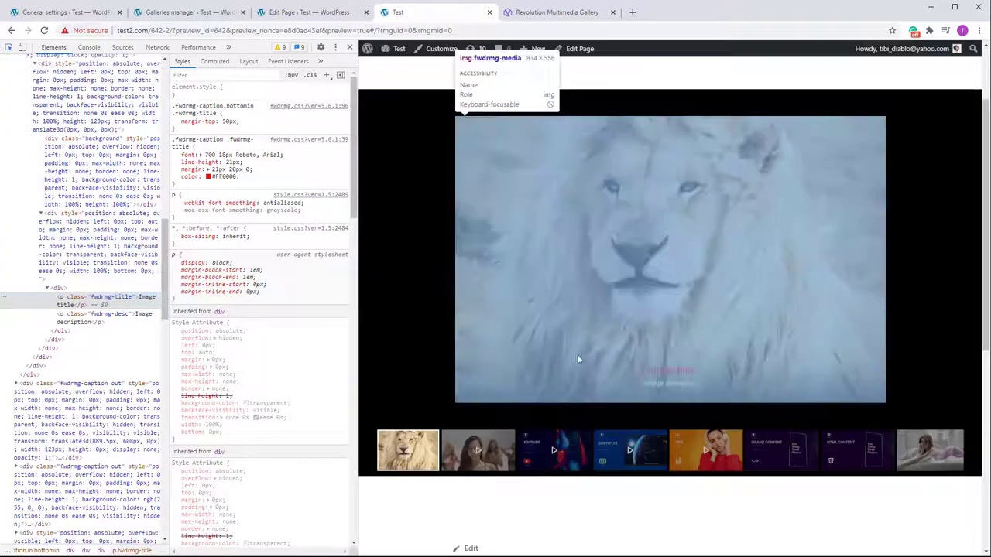
click(478, 374)
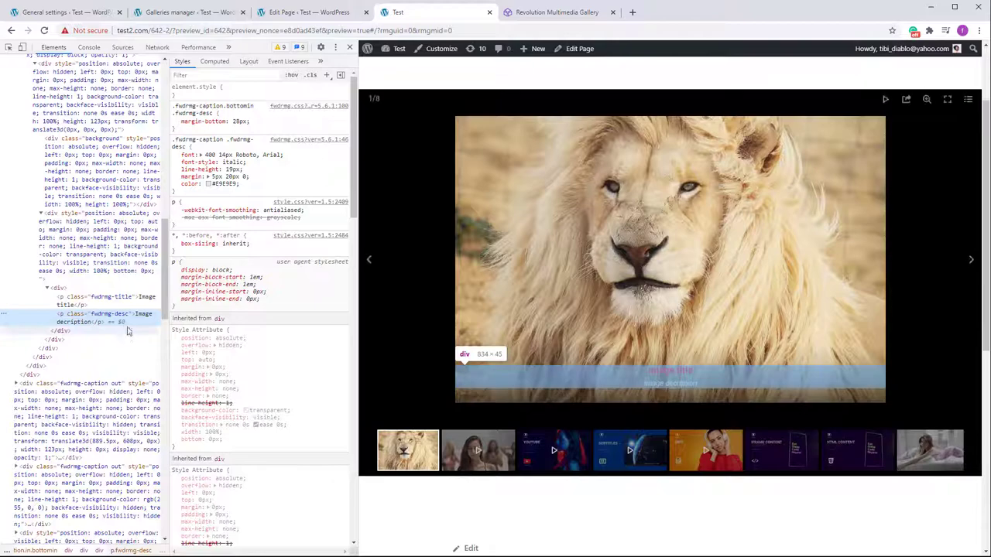
double_click(99, 316)
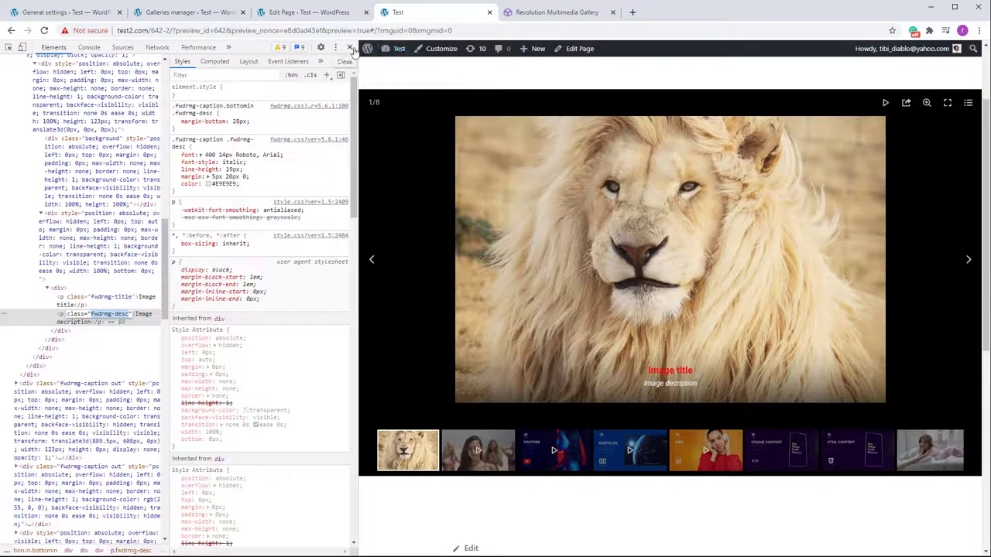
click(351, 48)
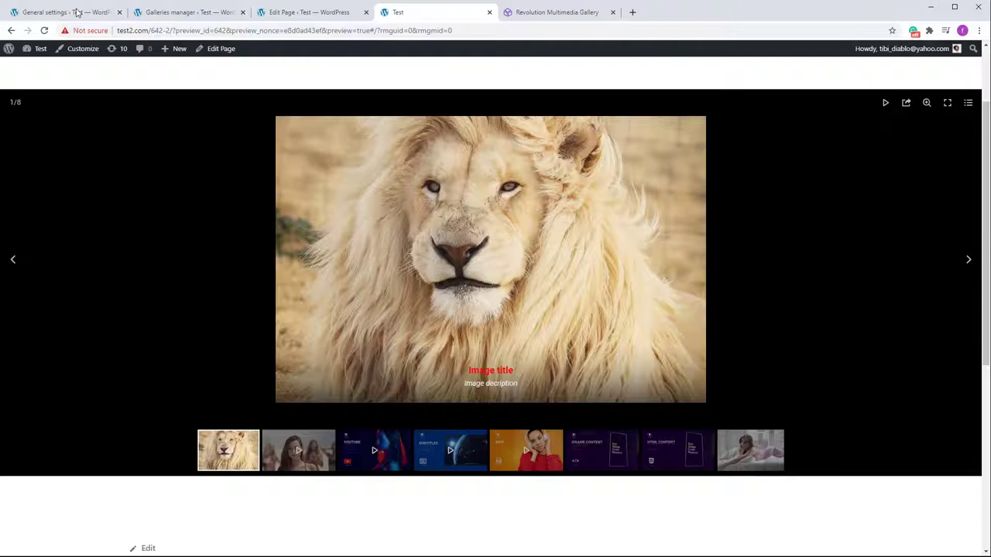
click(77, 12)
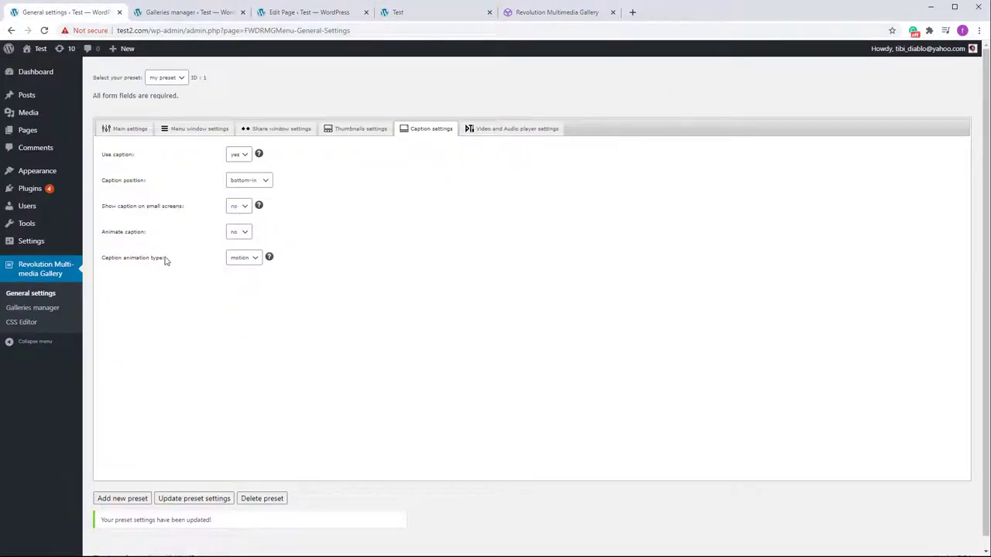
Step: Review the Animate caption (no) and motion animation type, comparing against the demo site's gallery
click(238, 232)
click(236, 247)
click(240, 263)
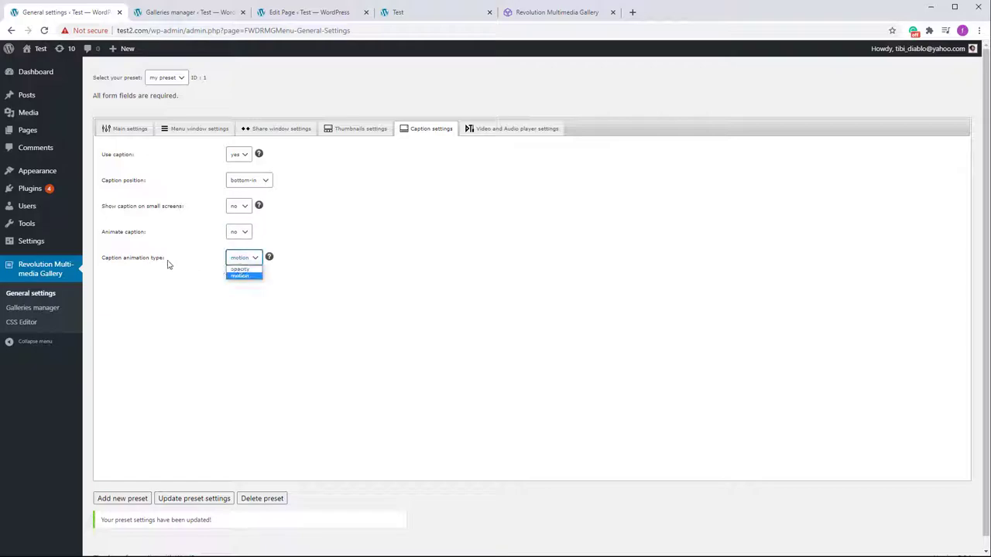
key(Down)
key(Return)
click(542, 12)
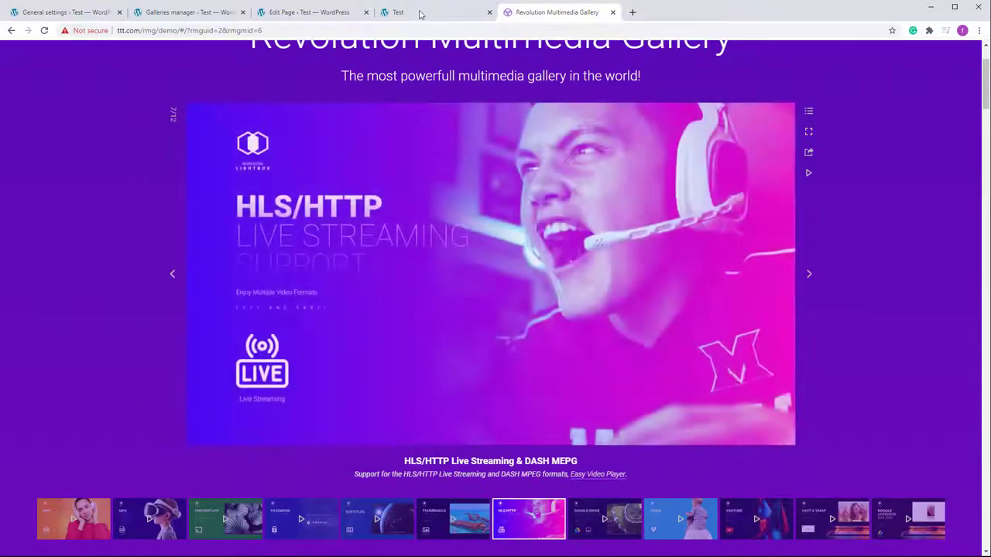
click(433, 13)
drag(524, 296, 604, 290)
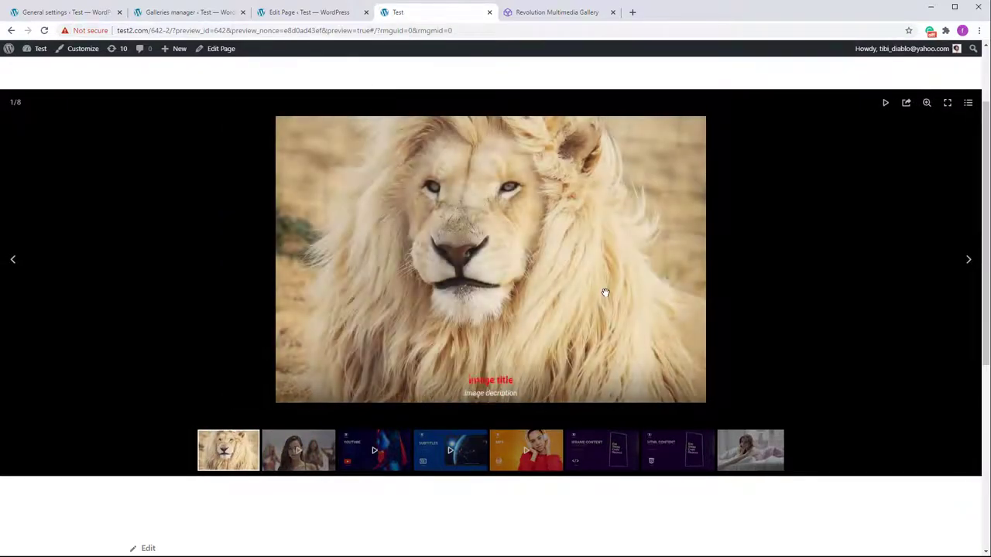
Step: Set the caption animation type to opacity, save, and swipe through the reloaded preview slides
click(70, 14)
click(244, 258)
click(242, 275)
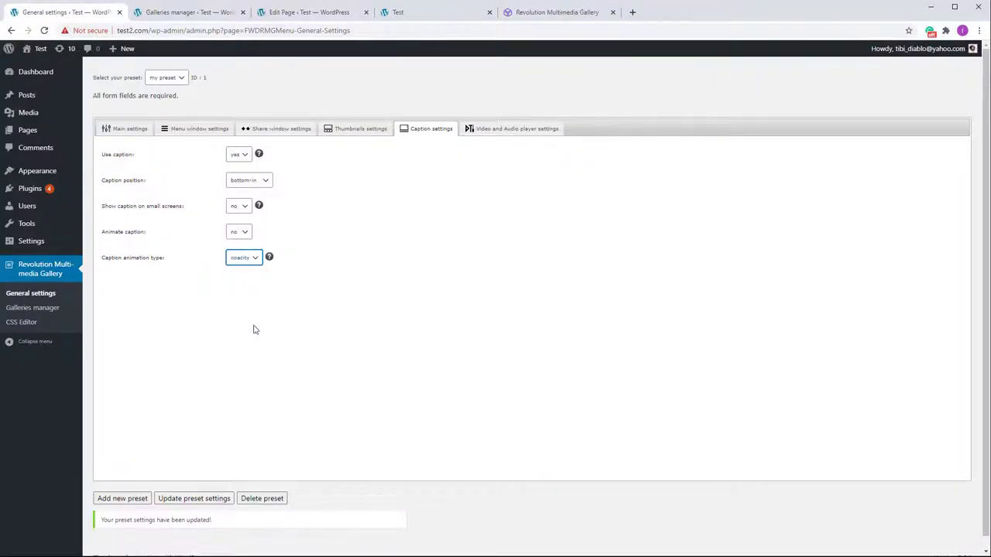
click(194, 499)
click(398, 13)
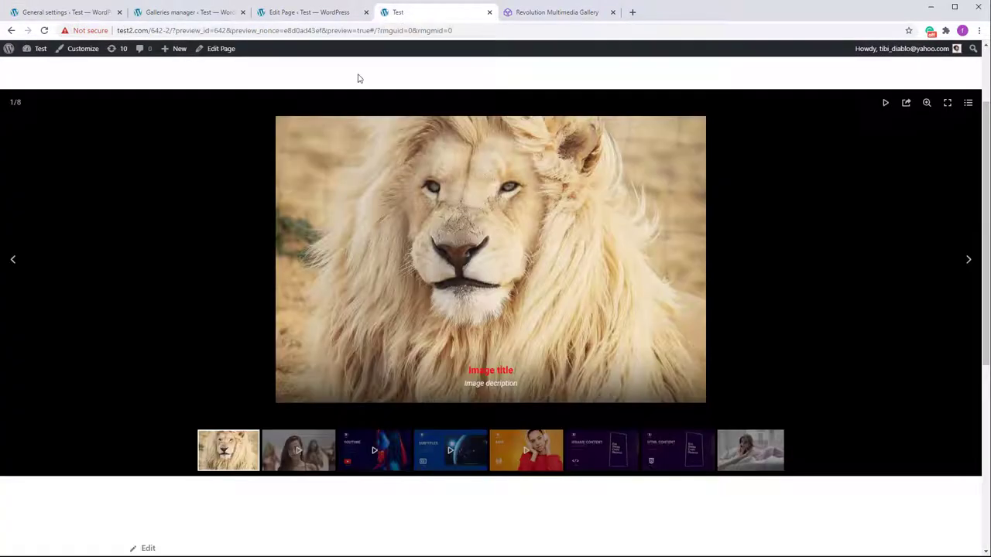
click(44, 30)
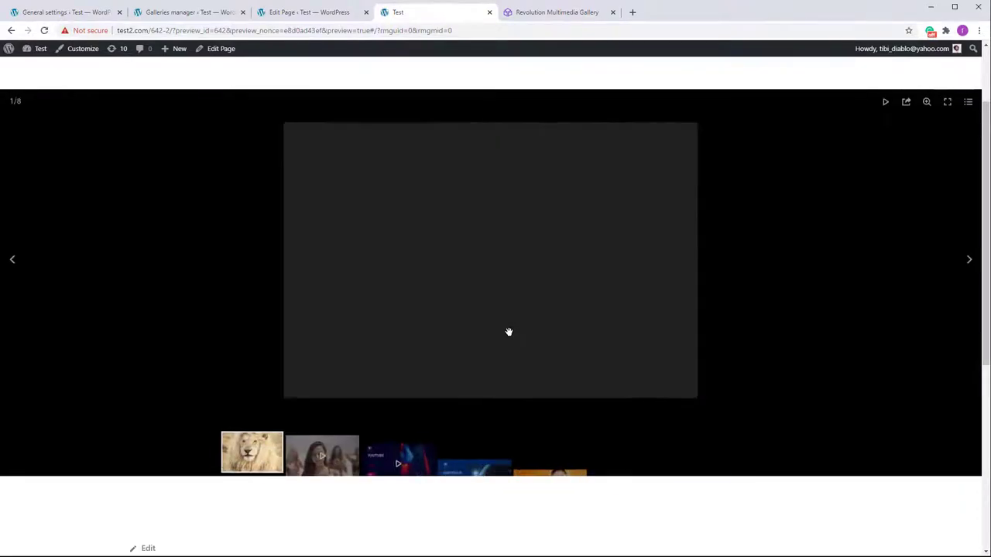
drag(420, 313, 519, 310)
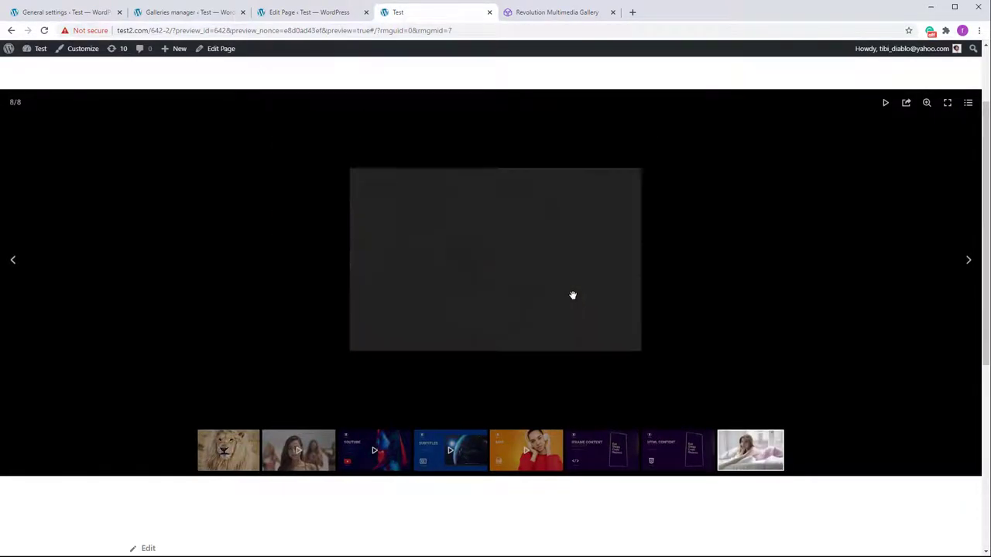
drag(577, 287, 230, 270)
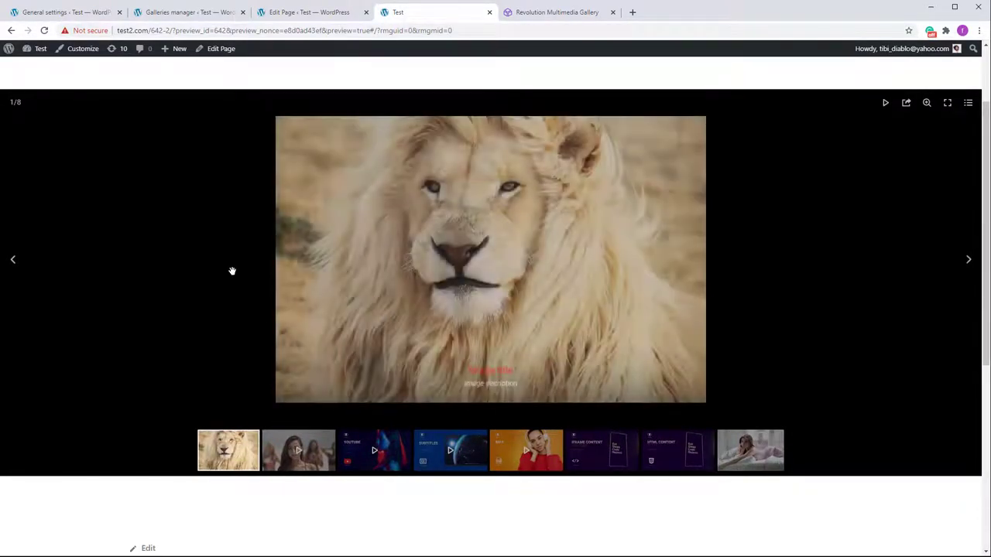
Step: Move captions back to bottom-out, save, and check the second image in the preview
click(72, 12)
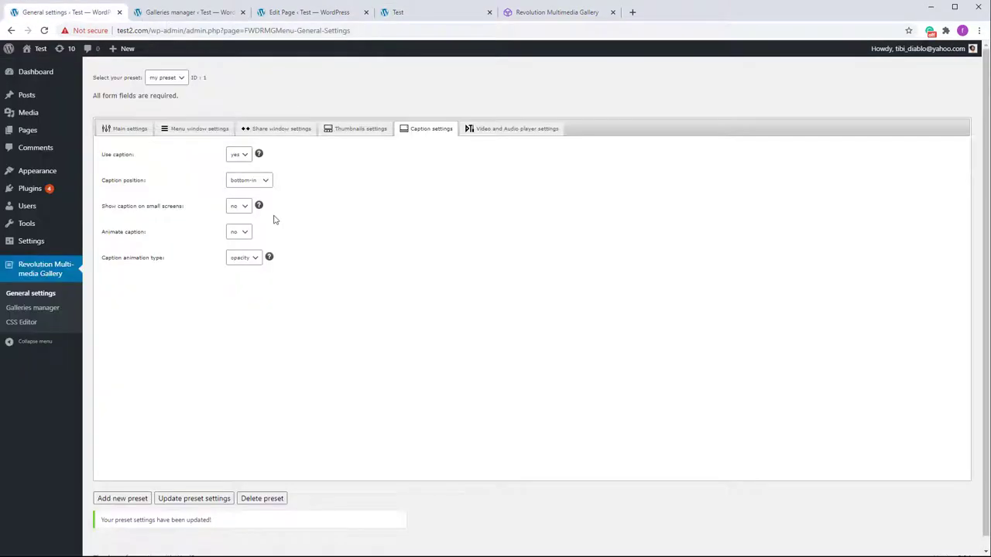
click(249, 180)
click(257, 205)
click(203, 498)
click(397, 12)
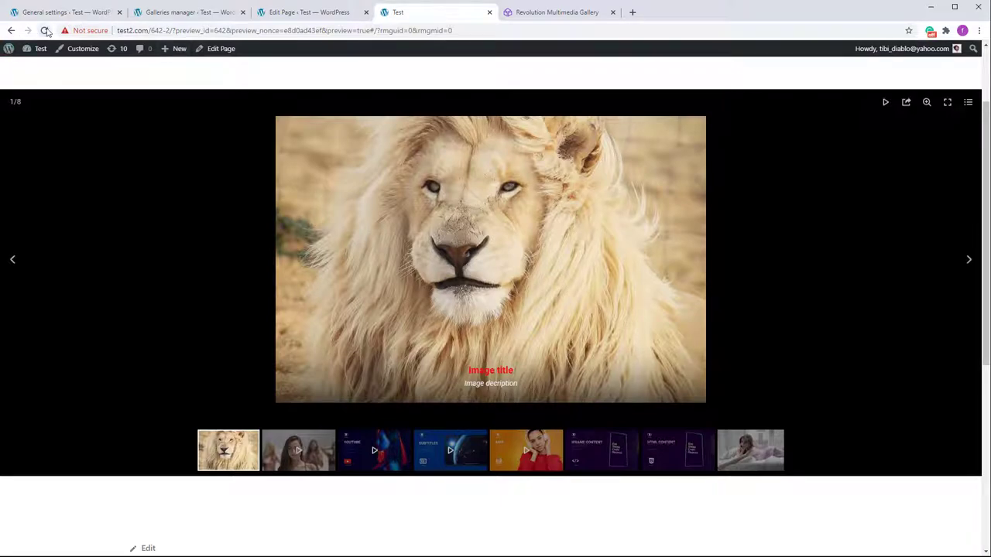
click(45, 31)
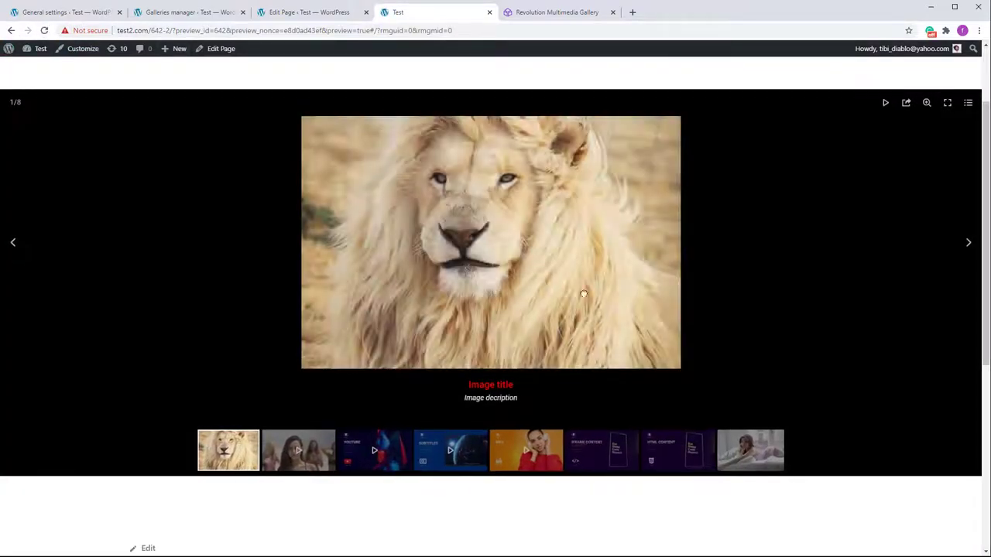
drag(583, 293, 442, 287)
click(87, 13)
click(484, 129)
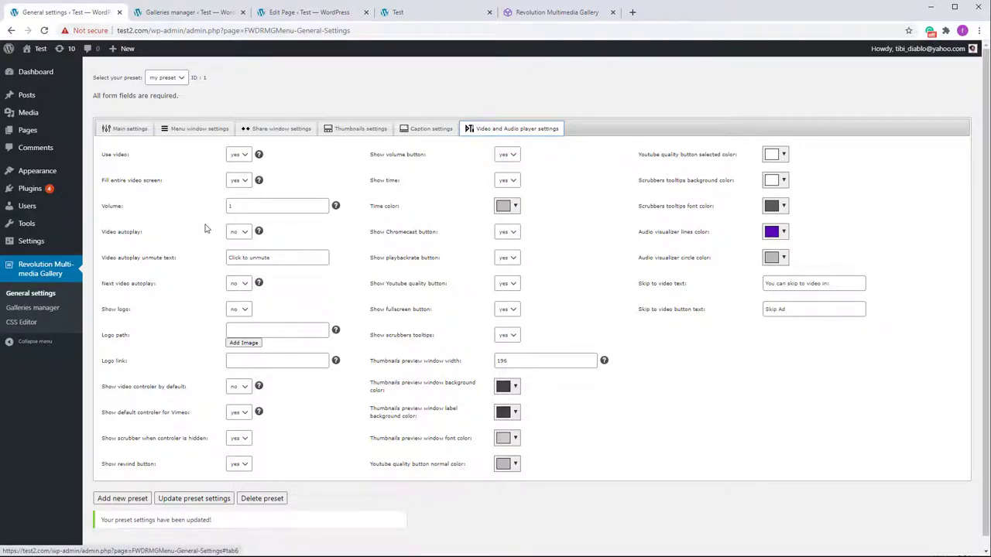
Step: Set Video autoplay to yes and save the preset settings
click(233, 234)
click(239, 249)
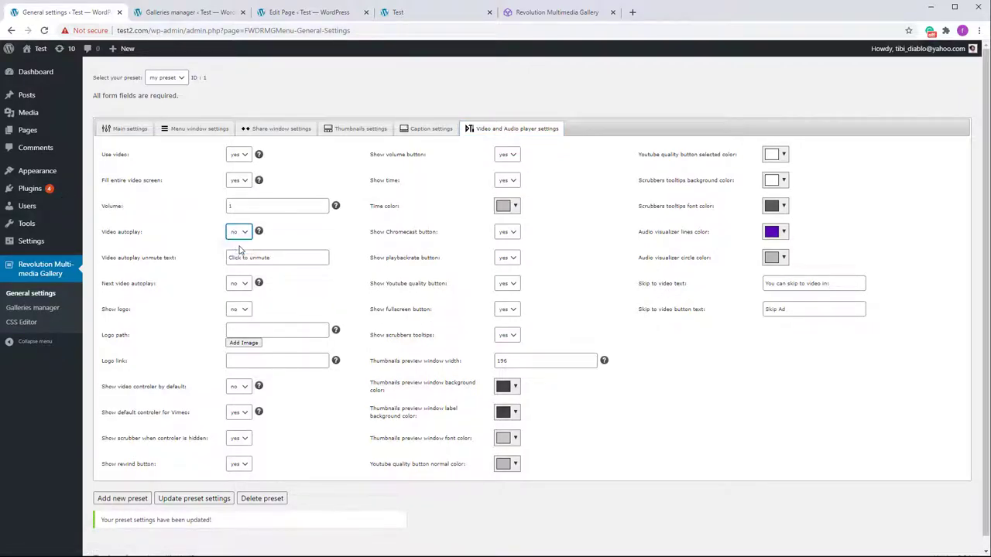
click(220, 501)
Step: Confirm in the Test preview that the video items, including the YouTube video, autoplay
click(443, 15)
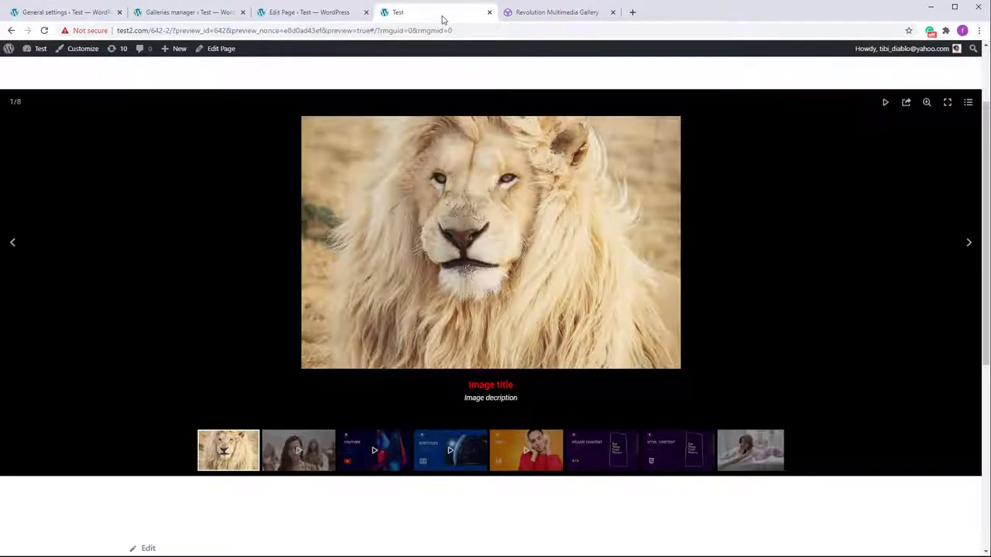
click(299, 449)
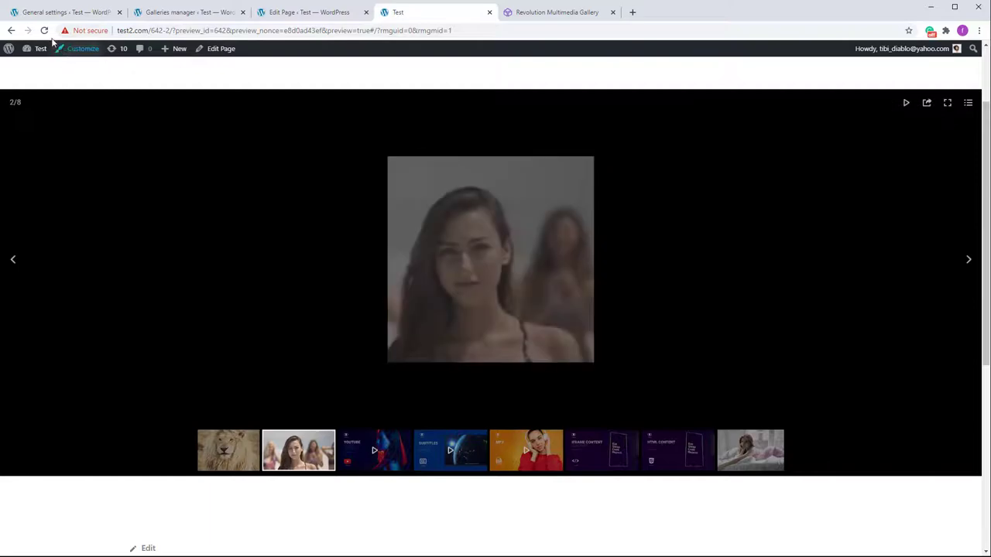
key(F5)
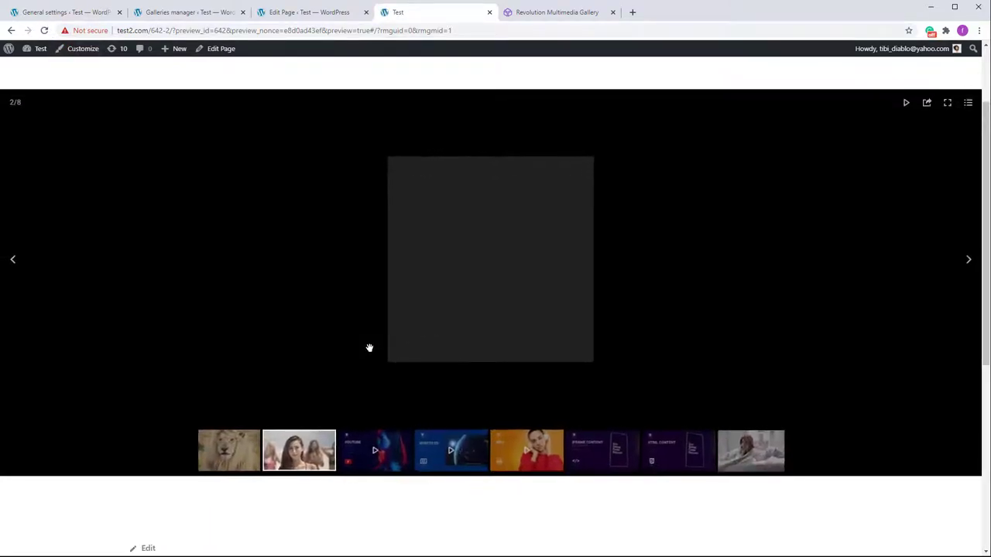
click(375, 450)
click(45, 30)
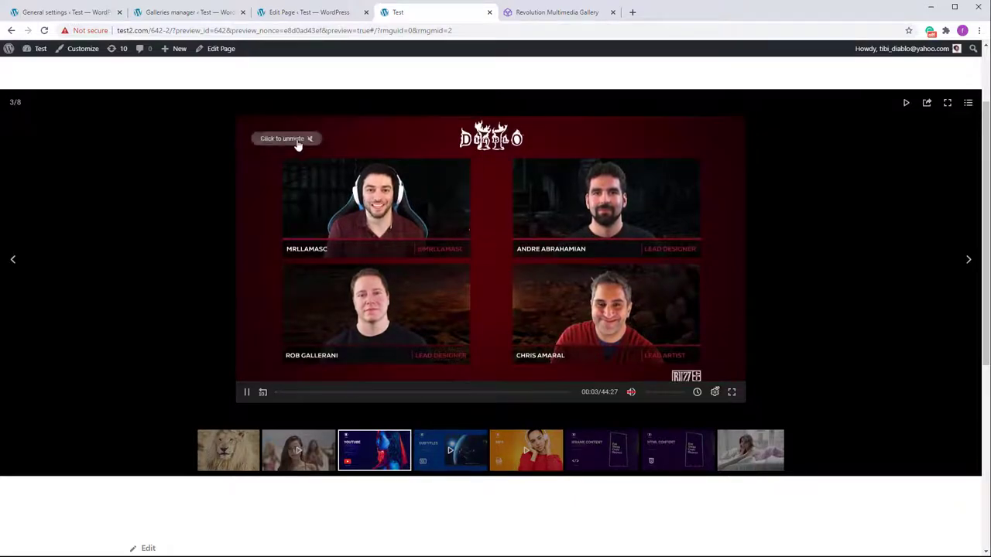
click(632, 393)
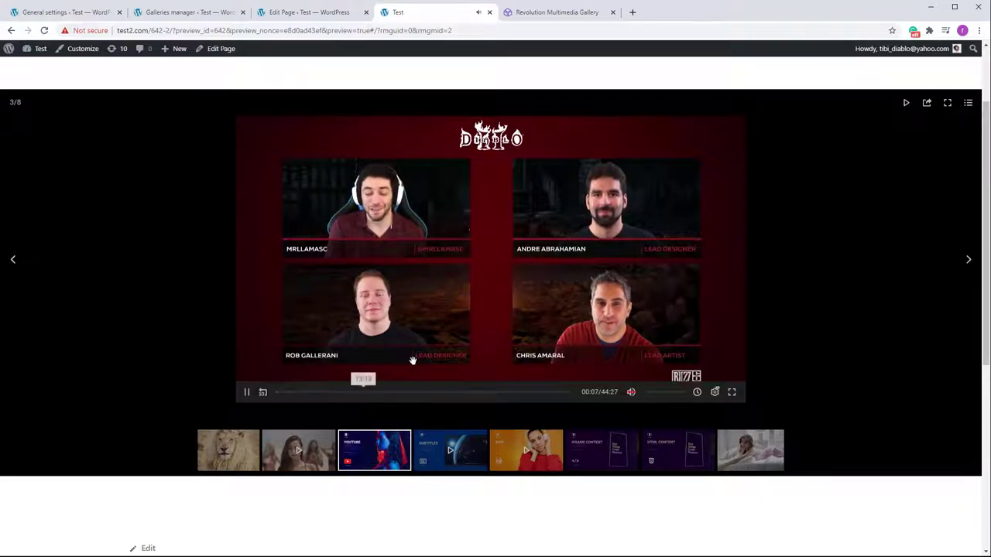
click(466, 314)
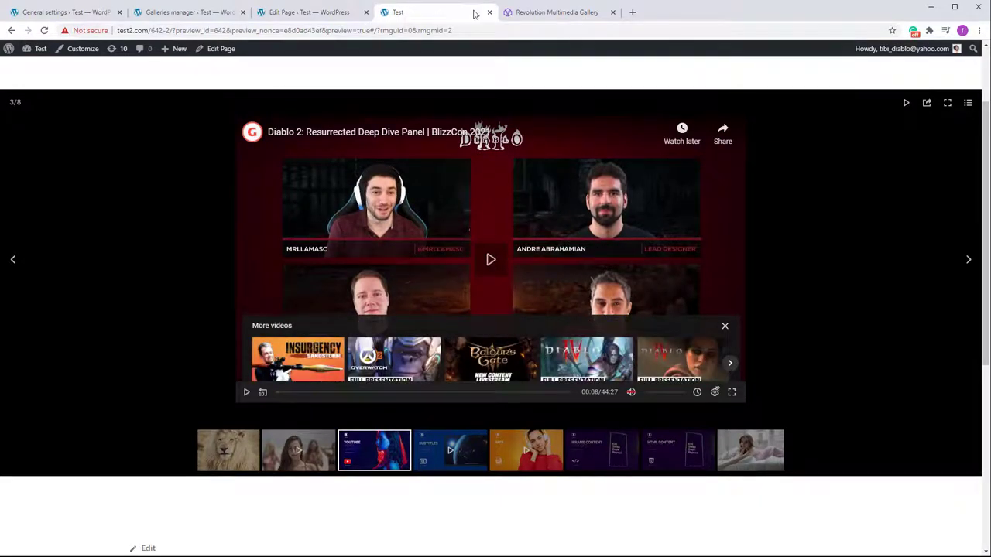
Step: Return to the preset's main settings and go to the Galleries manager
click(51, 12)
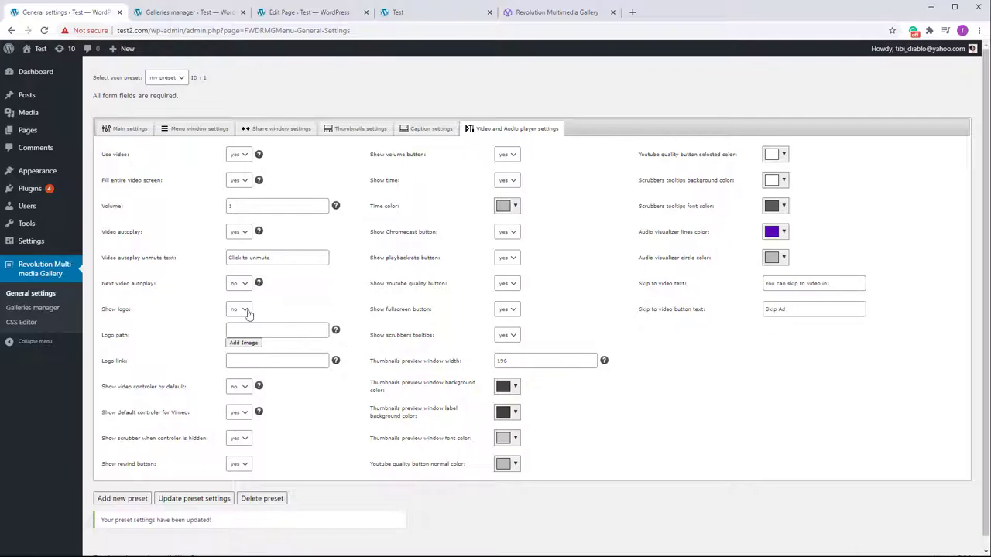
scroll(255, 317, down, 1)
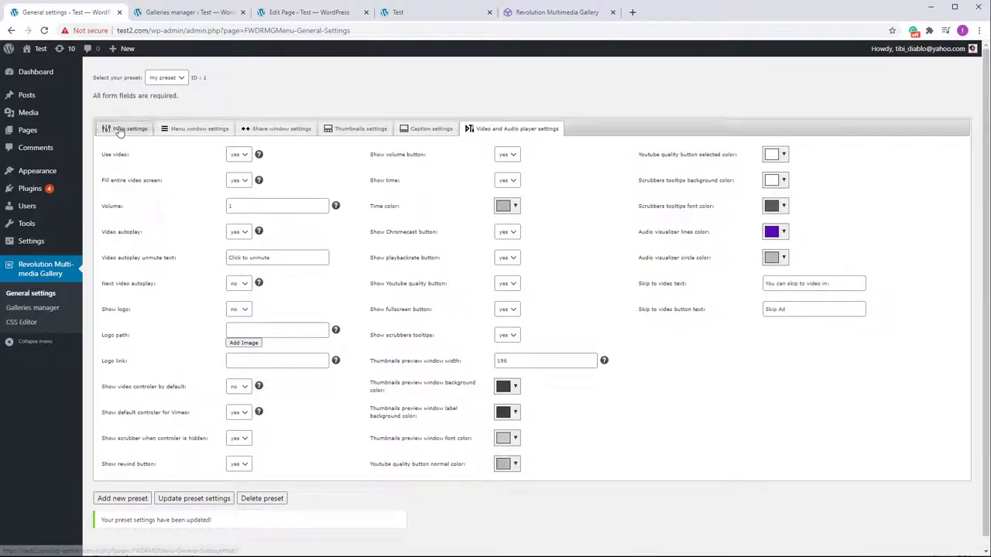
click(126, 130)
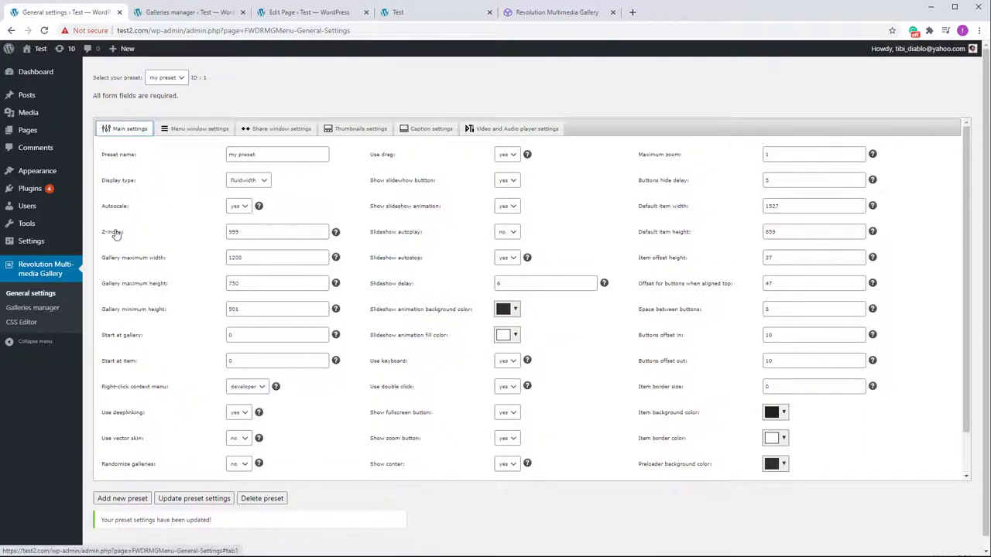
click(35, 309)
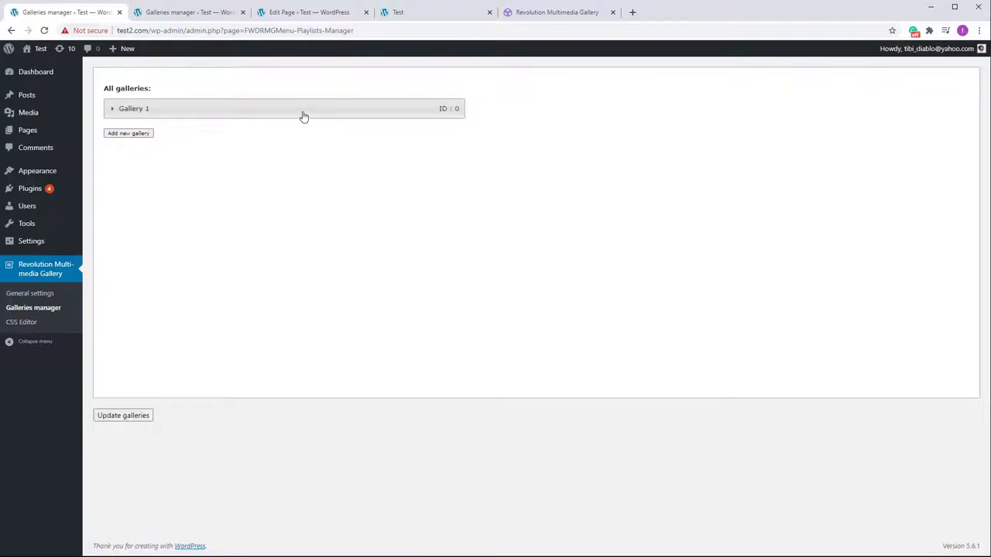
Step: Expand and collapse Gallery 1 and its nested gallery to review their contents
click(308, 116)
click(298, 145)
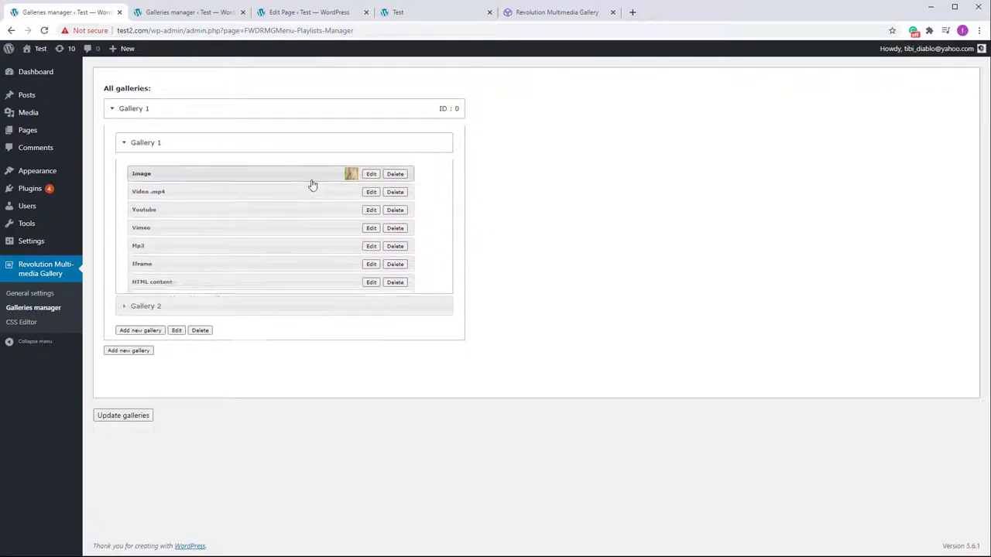
click(325, 144)
click(239, 112)
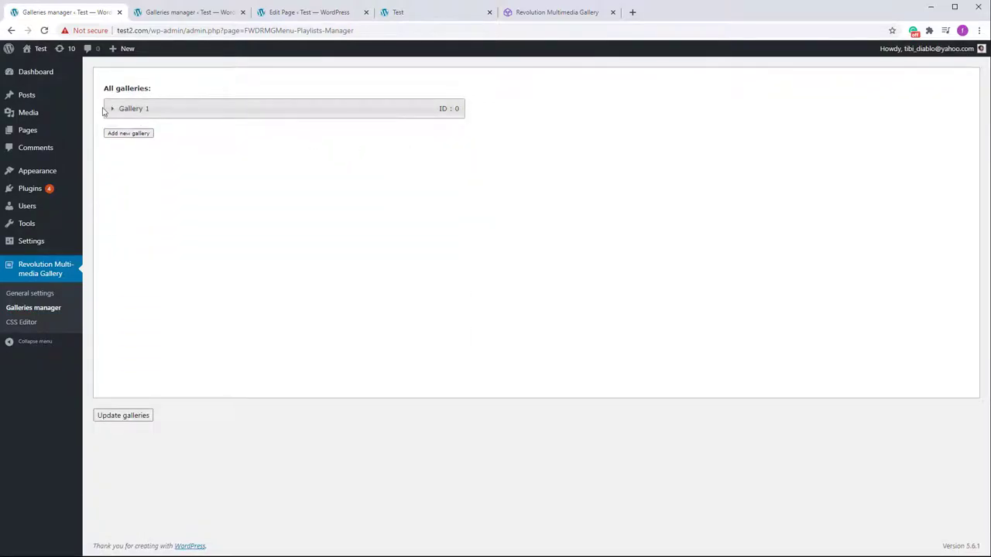
Step: Add a new top-level gallery named 'Gallery 2'
click(133, 137)
text(g)
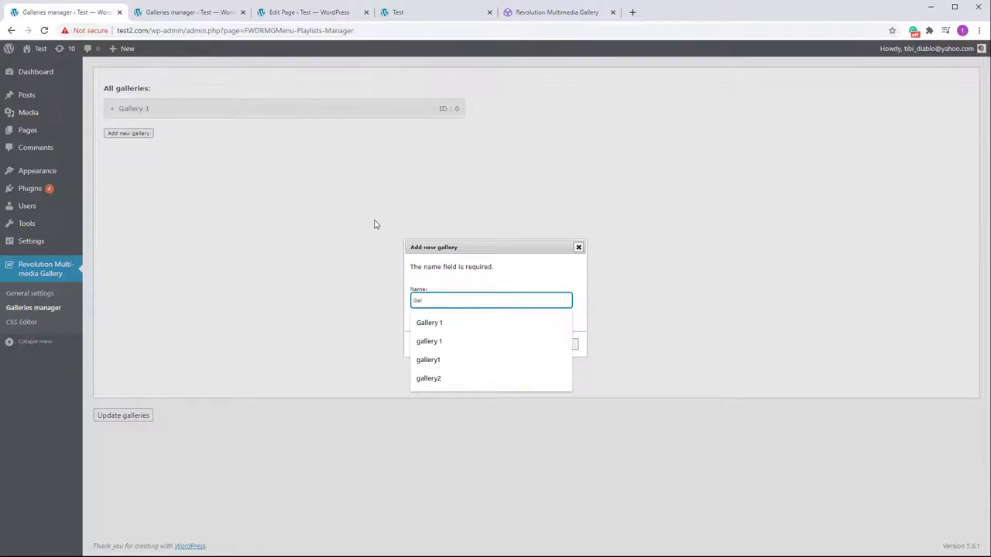
text(allery 1)
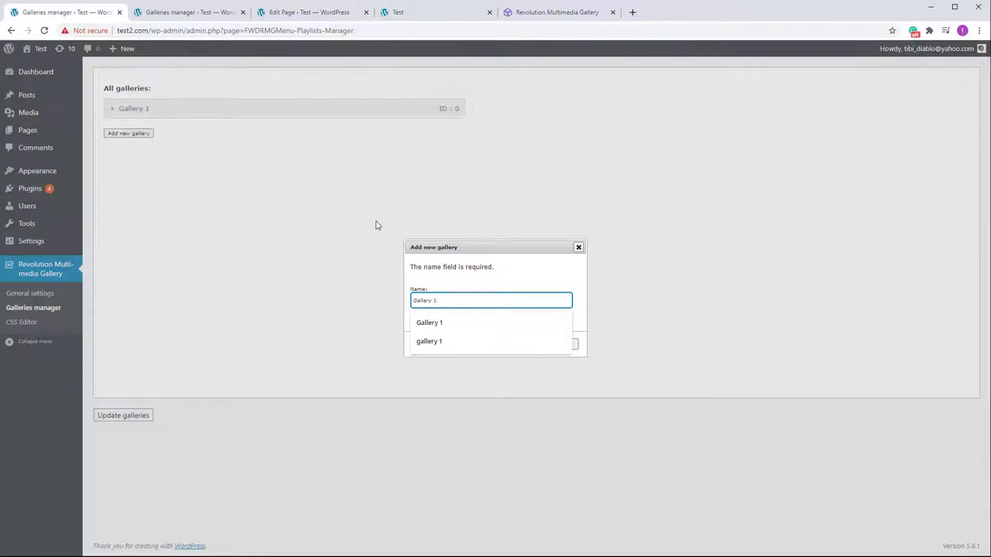
drag(506, 281, 452, 298)
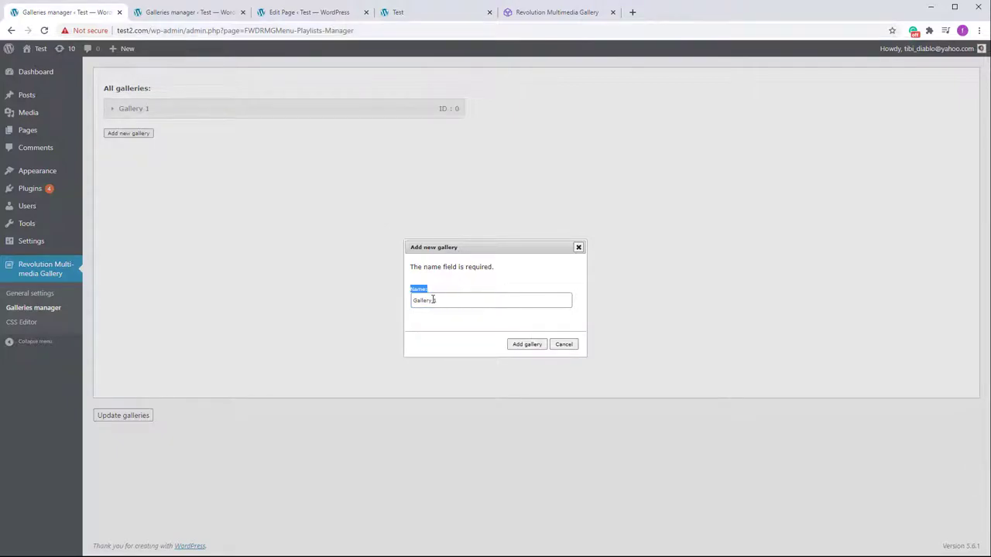
click(433, 300)
key(BackSpace)
key(BackSpace)
text(2)
click(529, 344)
Step: Check both galleries' entries, save the galleries, and return to the Test preview
click(249, 116)
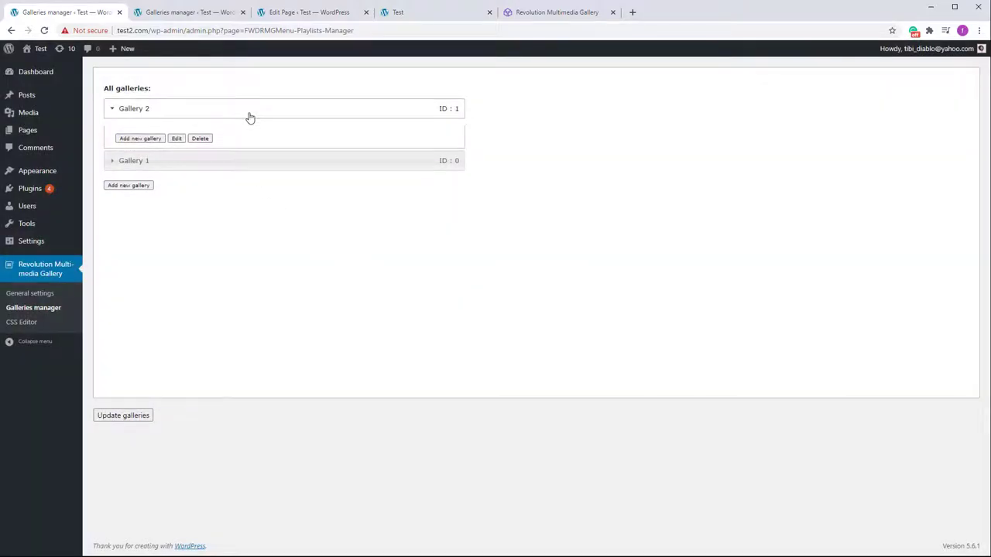
click(248, 117)
click(254, 141)
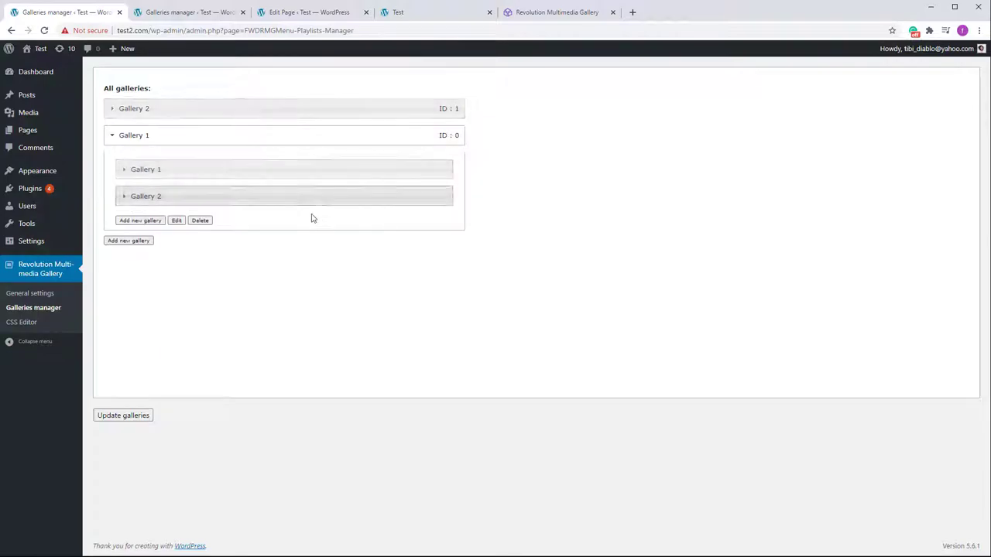
click(256, 140)
click(250, 108)
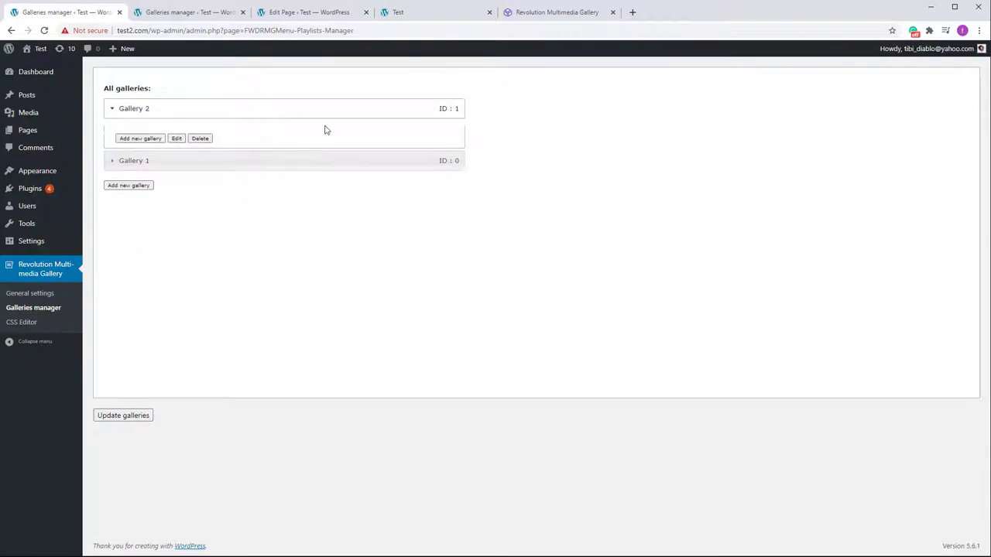
click(125, 415)
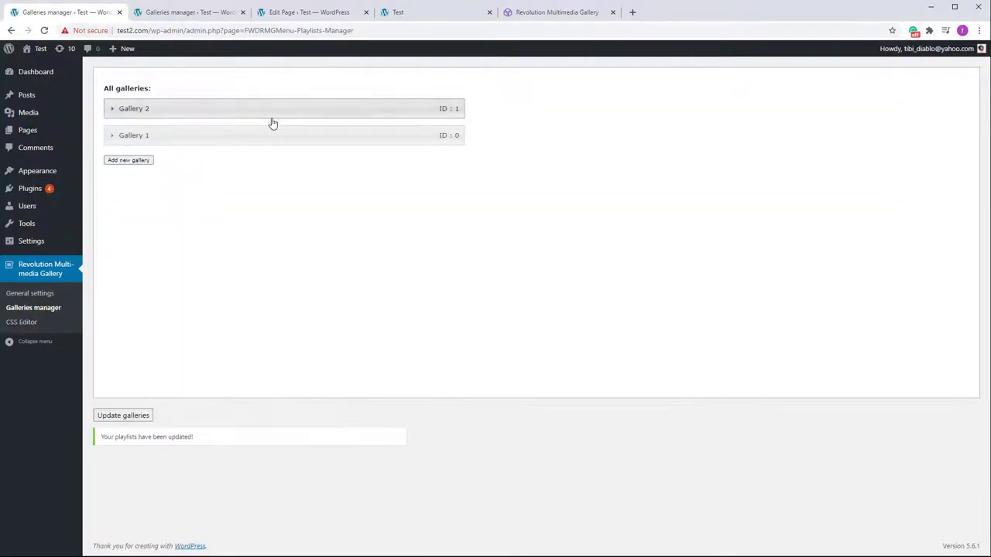
click(406, 12)
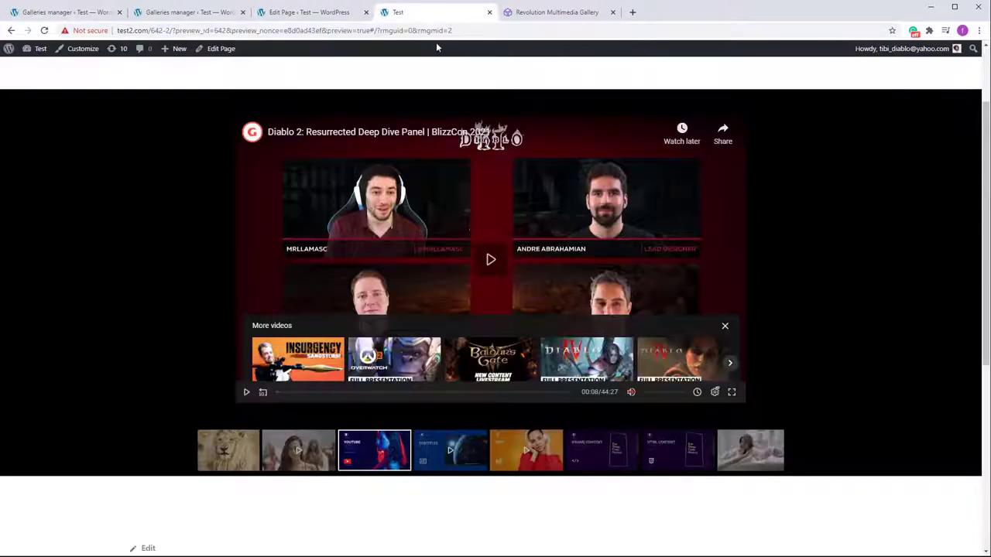
Step: In the reloaded page editor, try Gallery 2 in the shortcode generator, then revert to Gallery 1
click(310, 12)
click(45, 31)
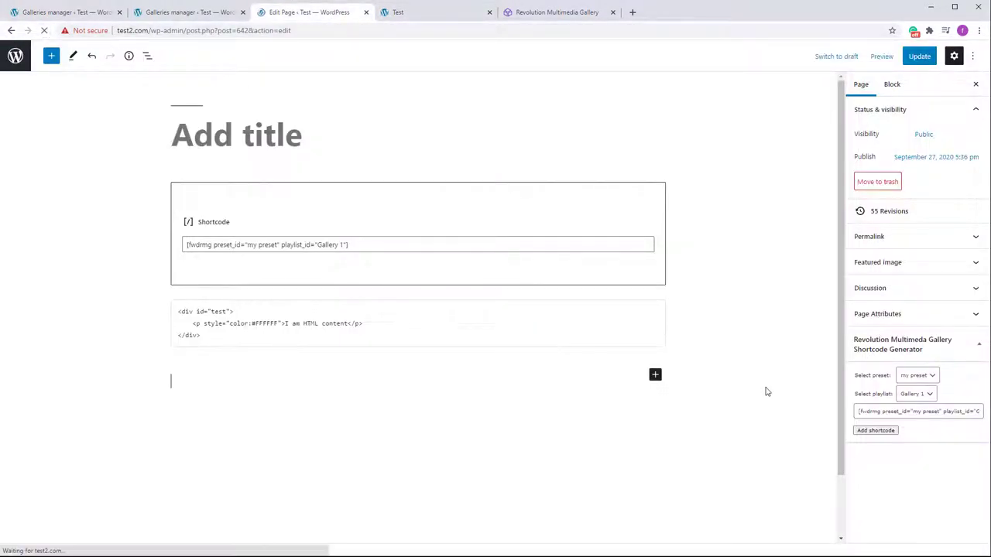
click(921, 395)
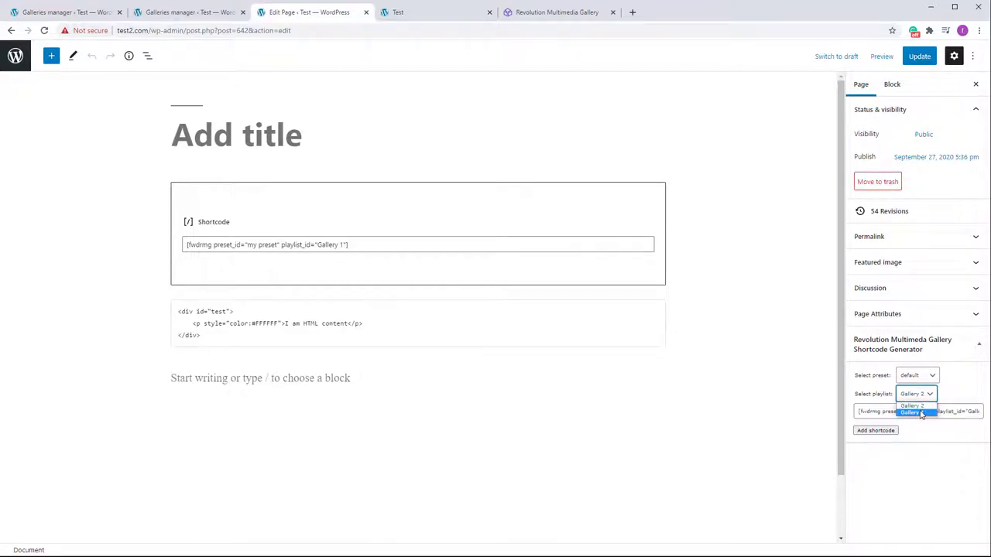
click(917, 405)
drag(972, 411, 982, 411)
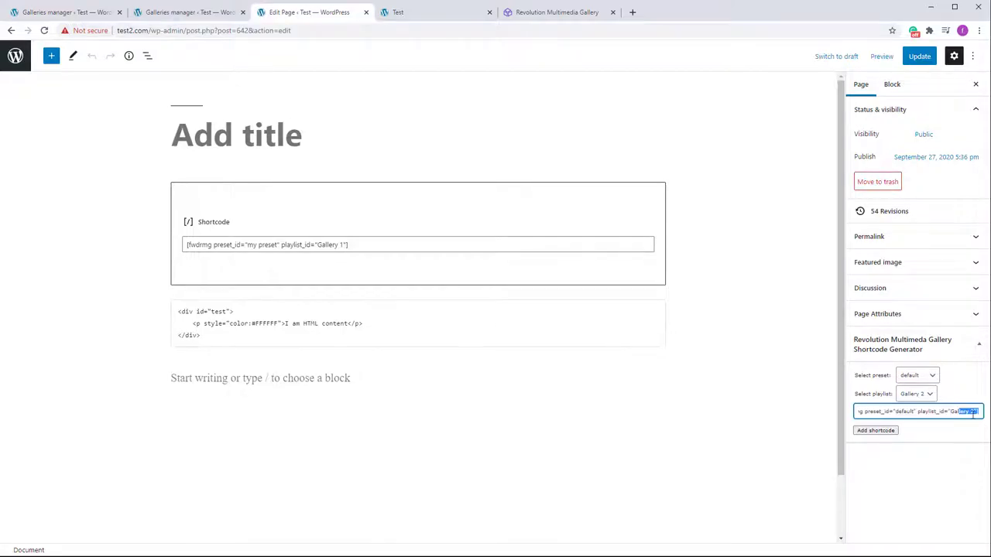
click(925, 394)
click(917, 408)
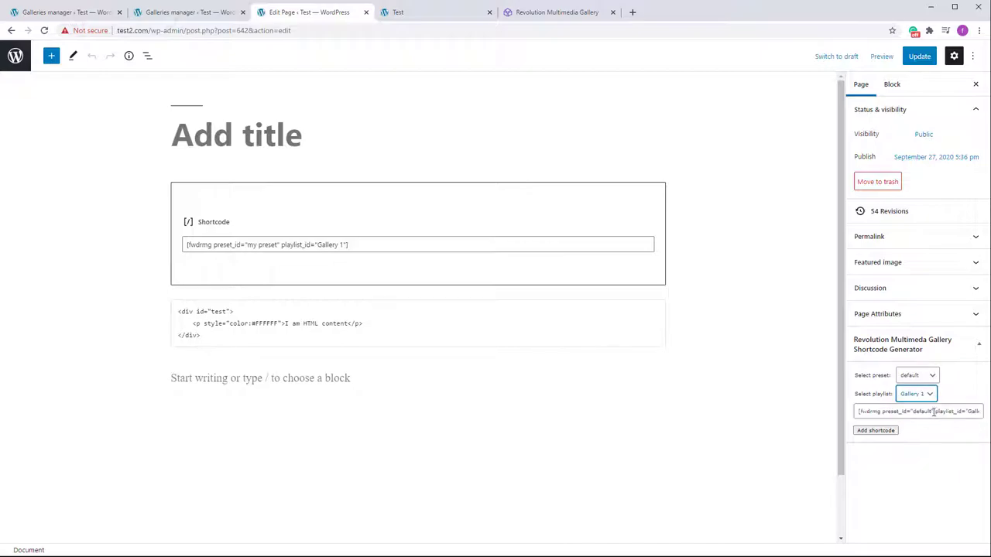
drag(949, 411, 987, 412)
click(916, 376)
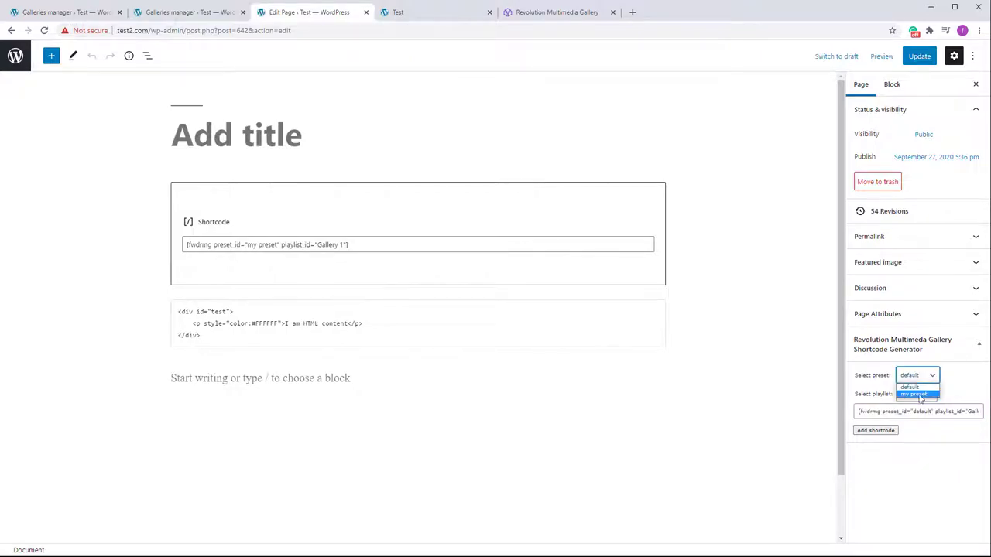
Step: Delete Gallery 2 in the Galleries manager, confirm, and save the gallery list
click(80, 14)
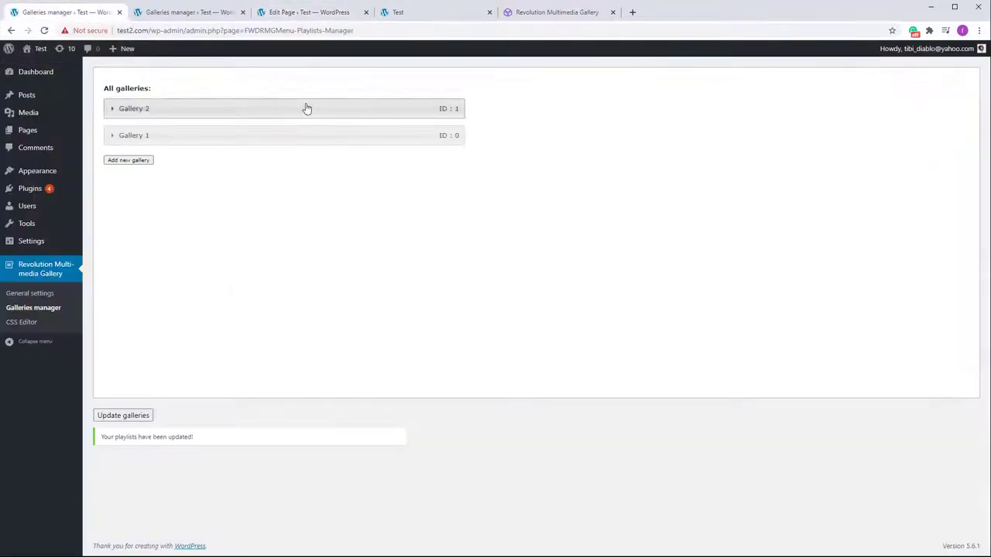
click(250, 117)
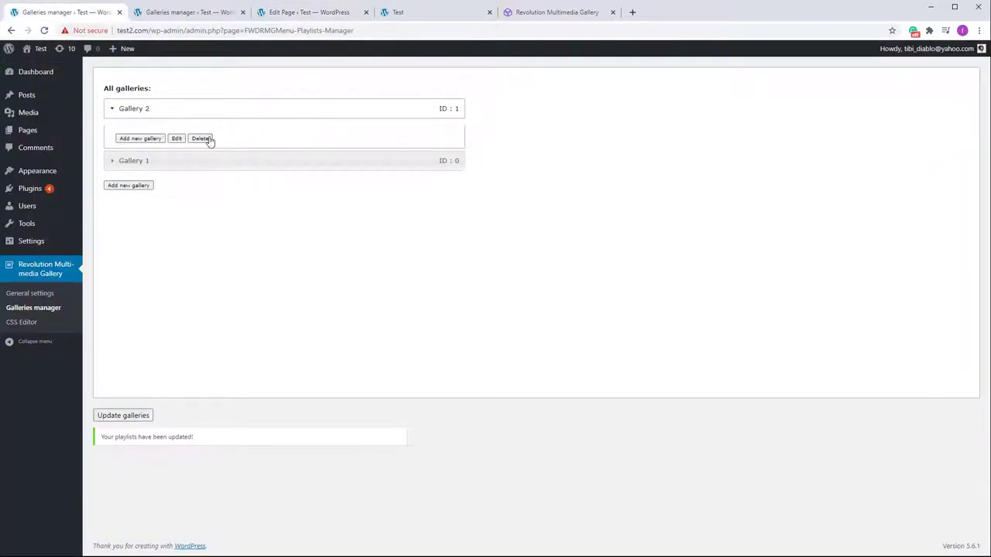
click(205, 138)
click(533, 326)
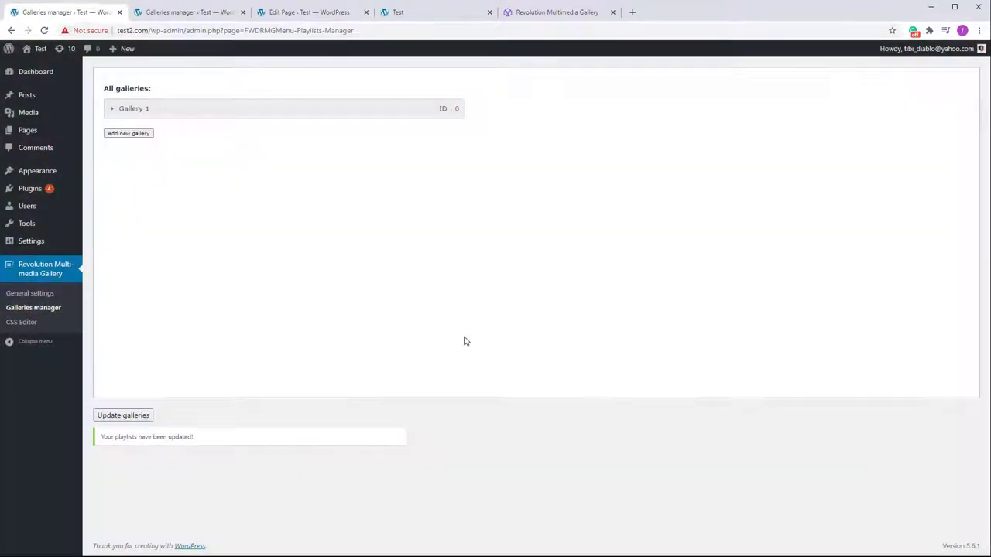
click(131, 416)
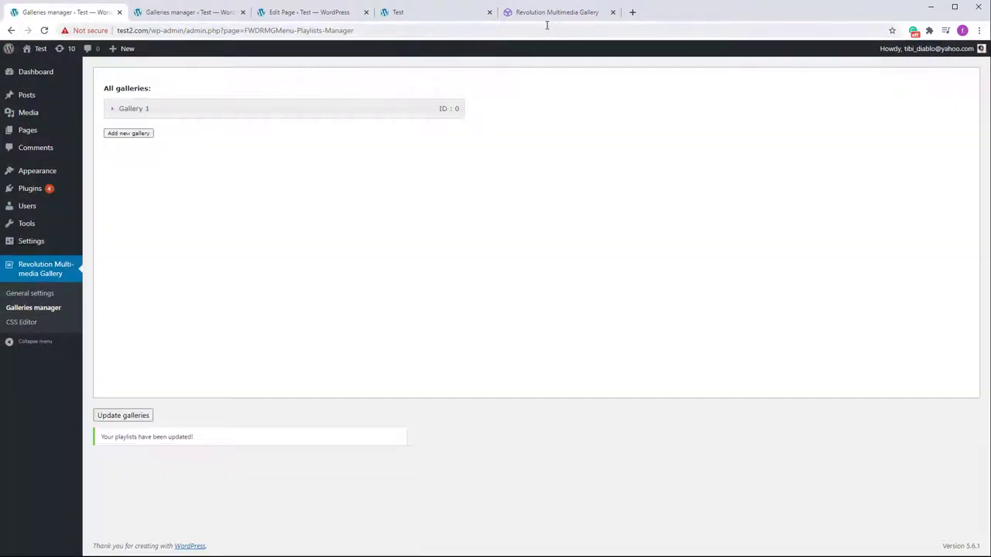
click(549, 12)
scroll(799, 188, up, 3)
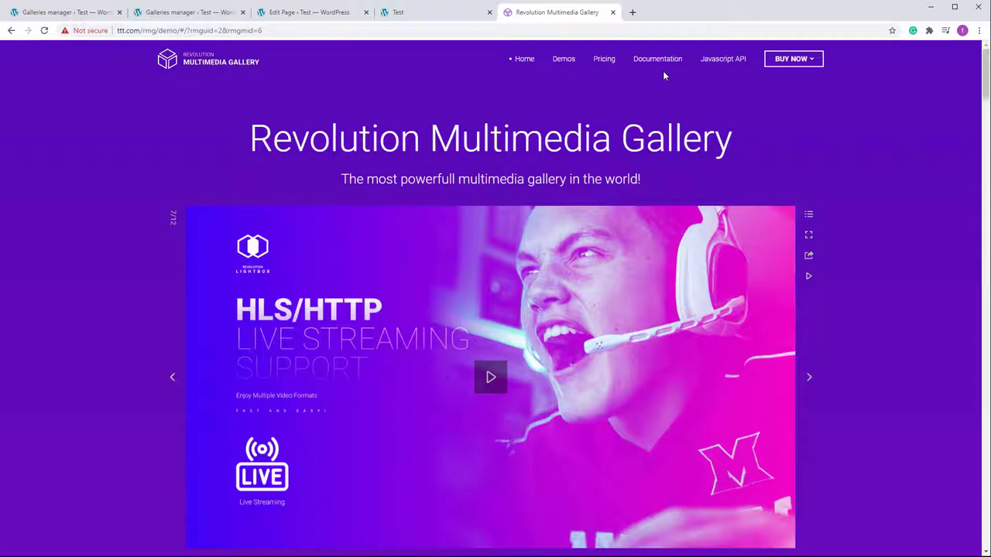
Step: Browse the plugin documentation and the JavaScript API page's Options section
click(657, 59)
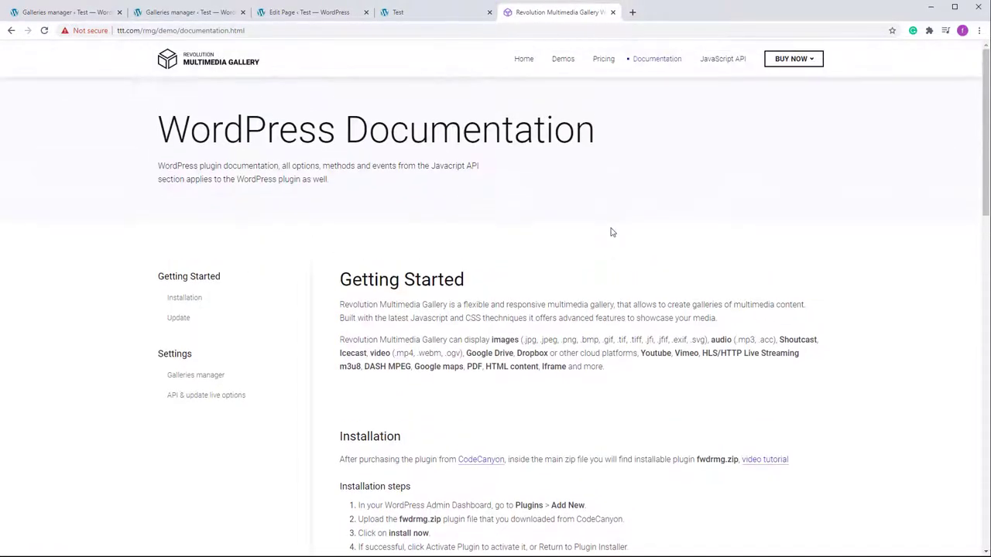
click(44, 30)
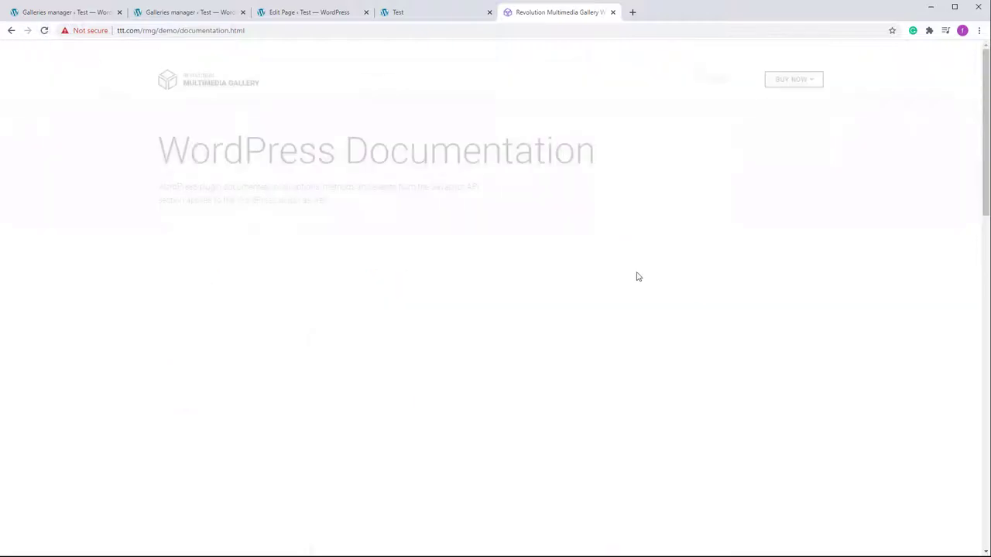
scroll(611, 246, down, 1)
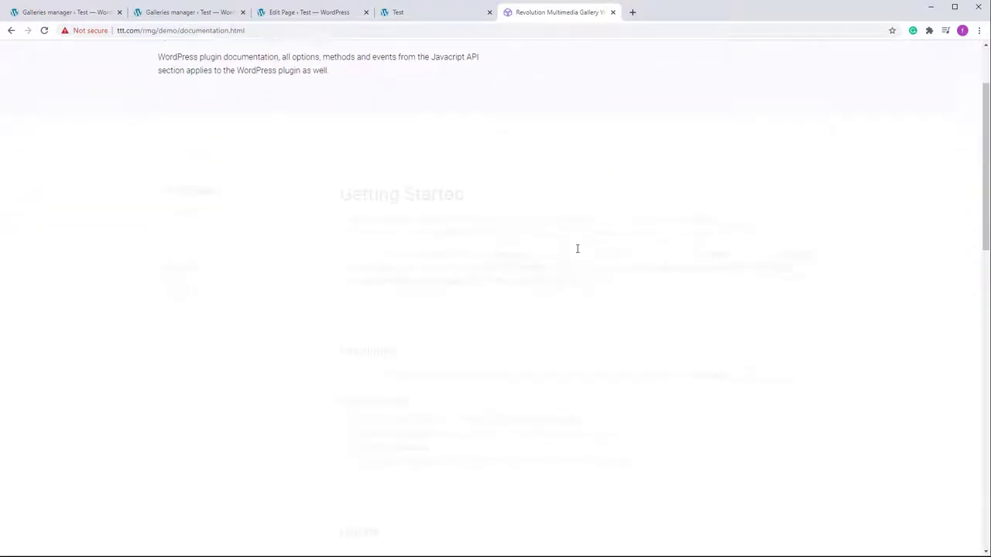
scroll(578, 249, up, 1)
click(723, 60)
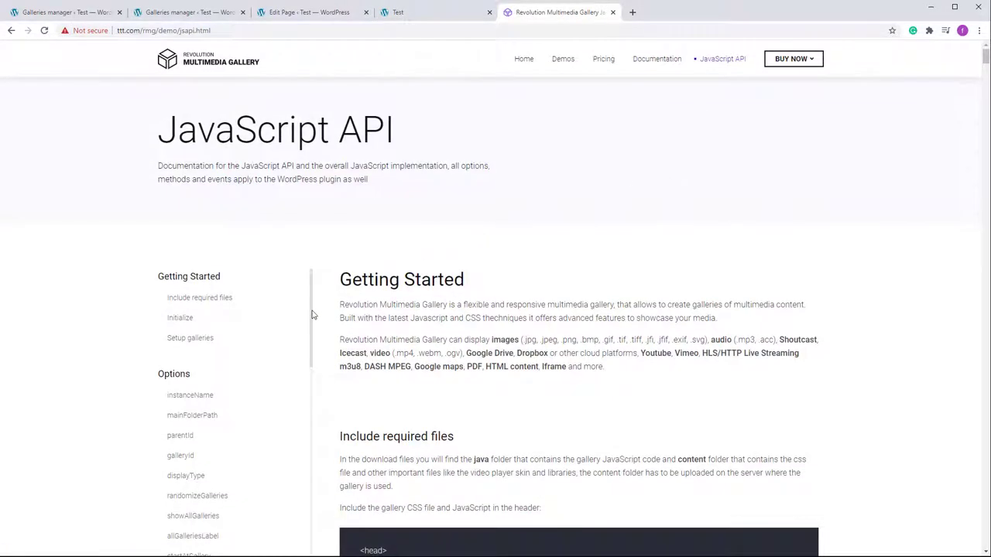
scroll(314, 329, down, 1)
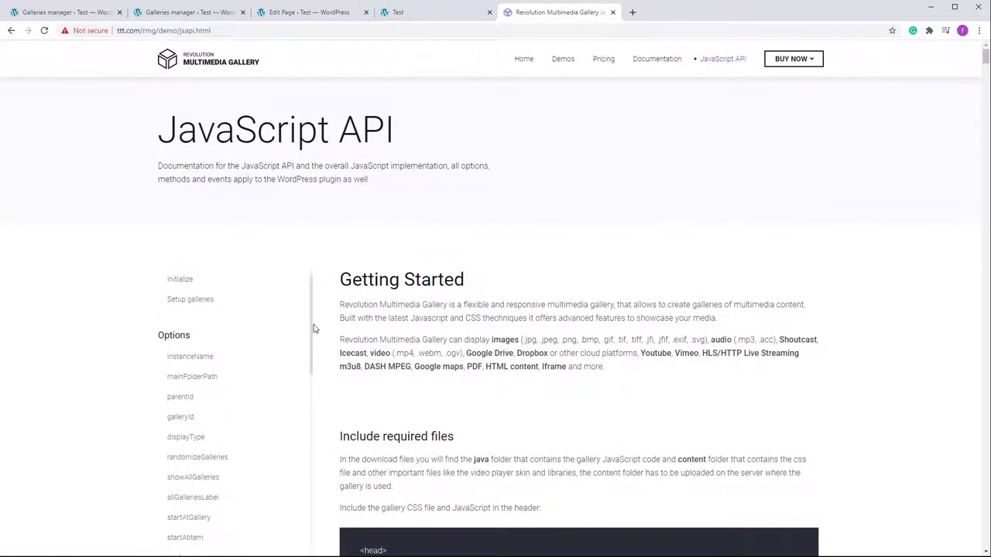
click(169, 335)
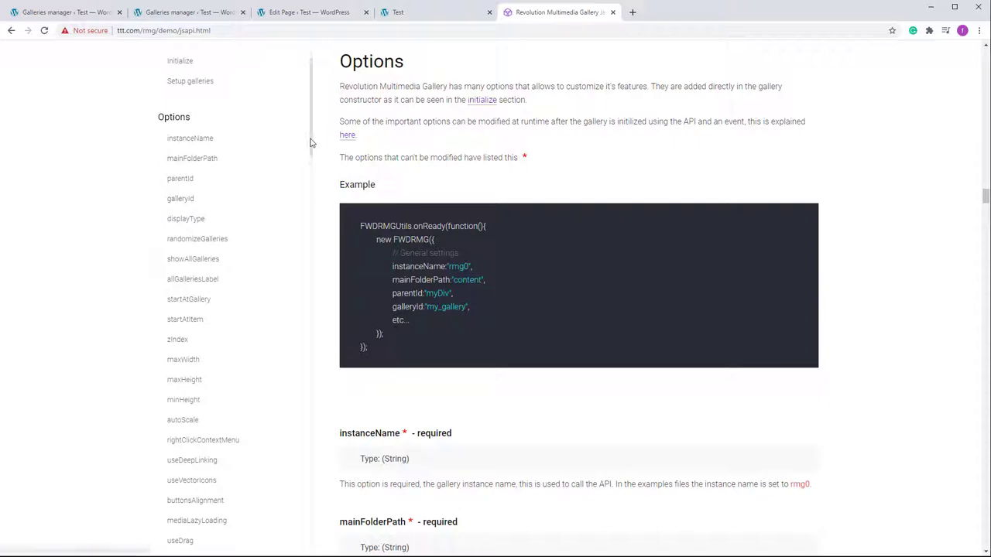
drag(309, 144, 330, 536)
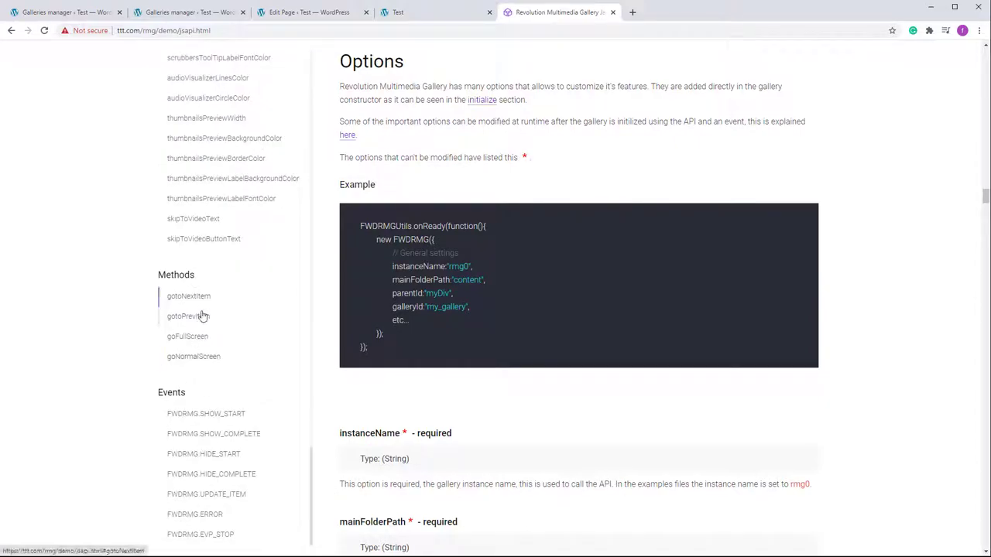
scroll(328, 316, down, 3)
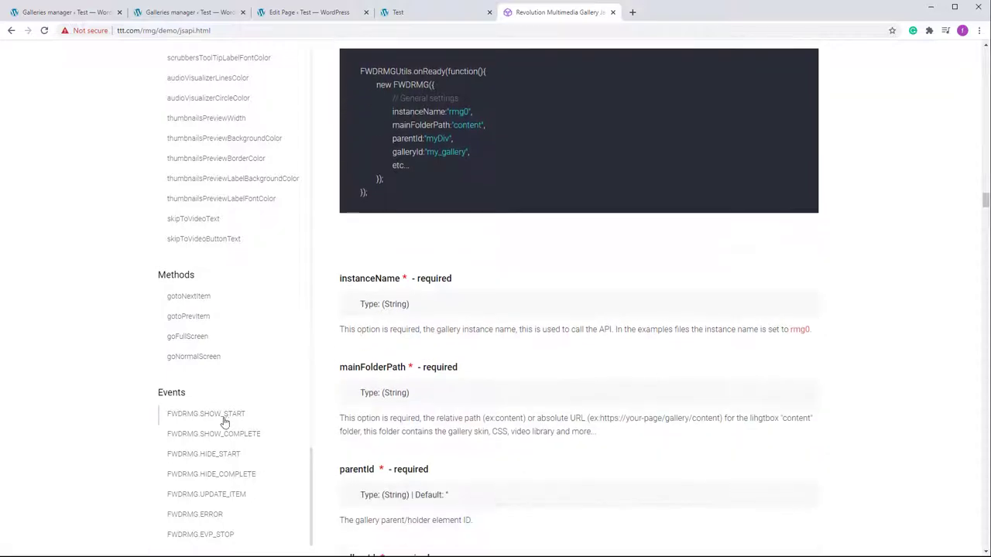
scroll(328, 270, up, 3)
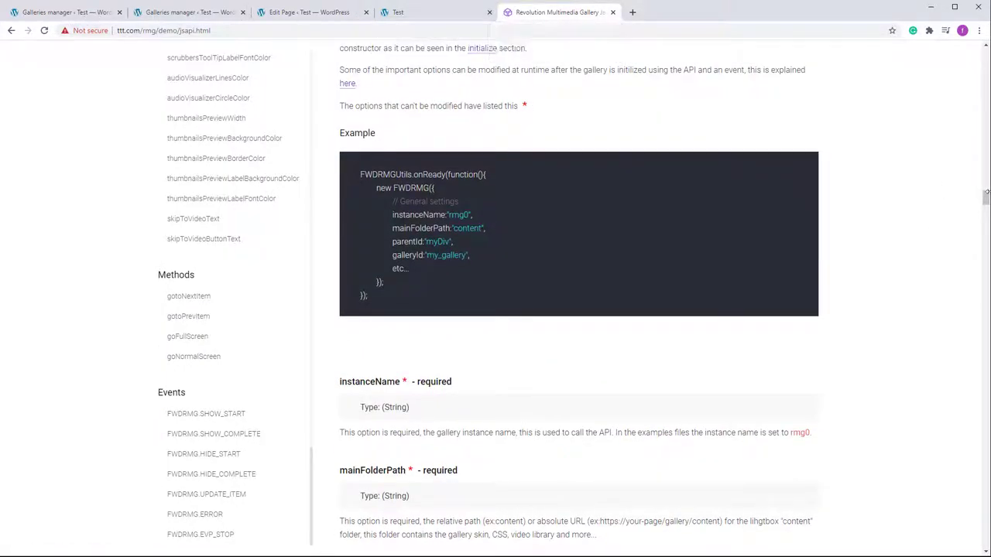
scroll(968, 302, up, 10)
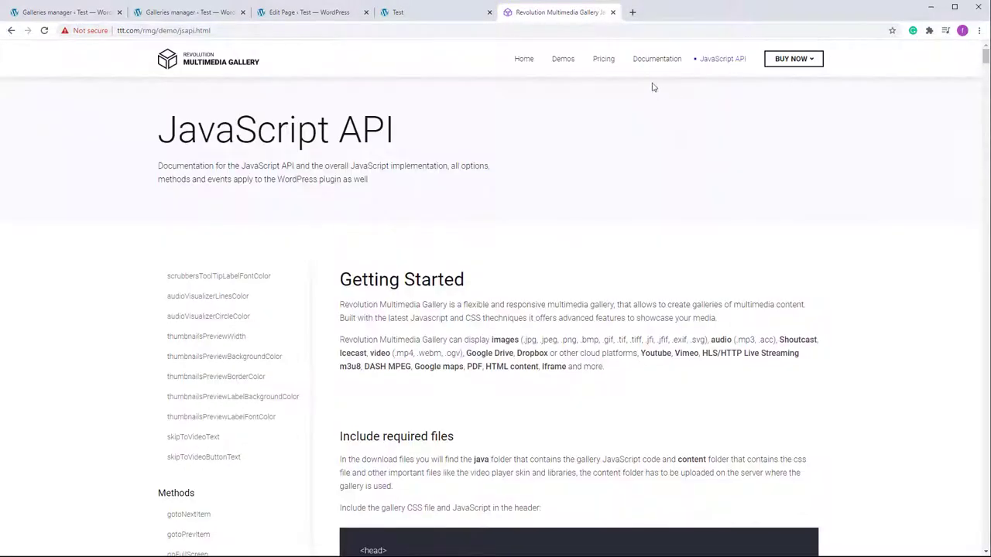
Step: Jump to the API & update live options section and highlight FWDRMG.SHOW_START
click(643, 60)
scroll(480, 291, down, 3)
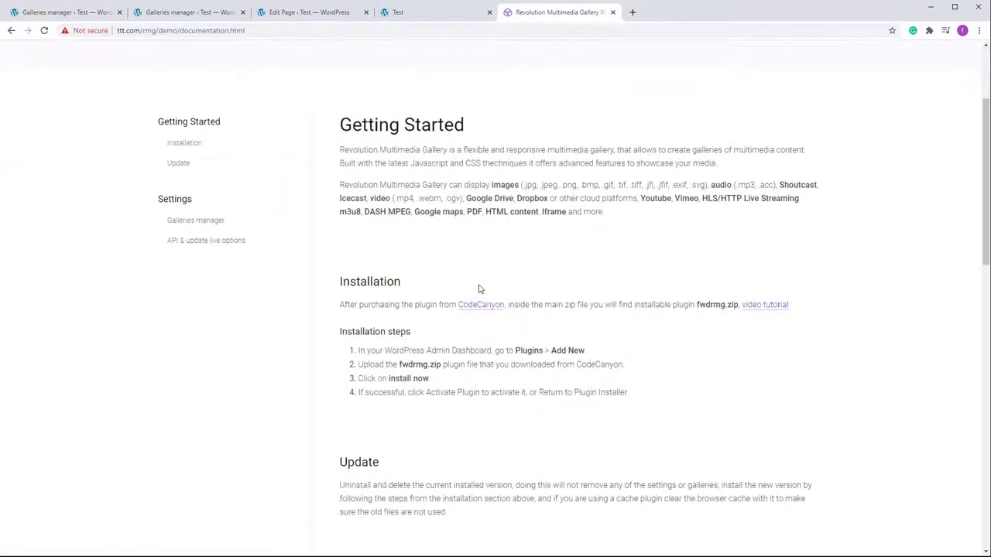
click(213, 242)
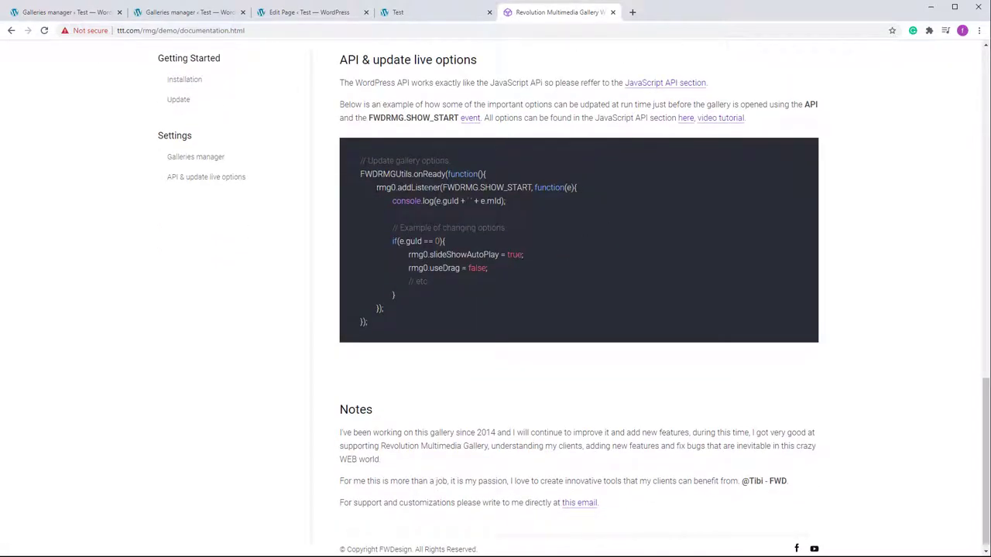
drag(443, 187, 531, 187)
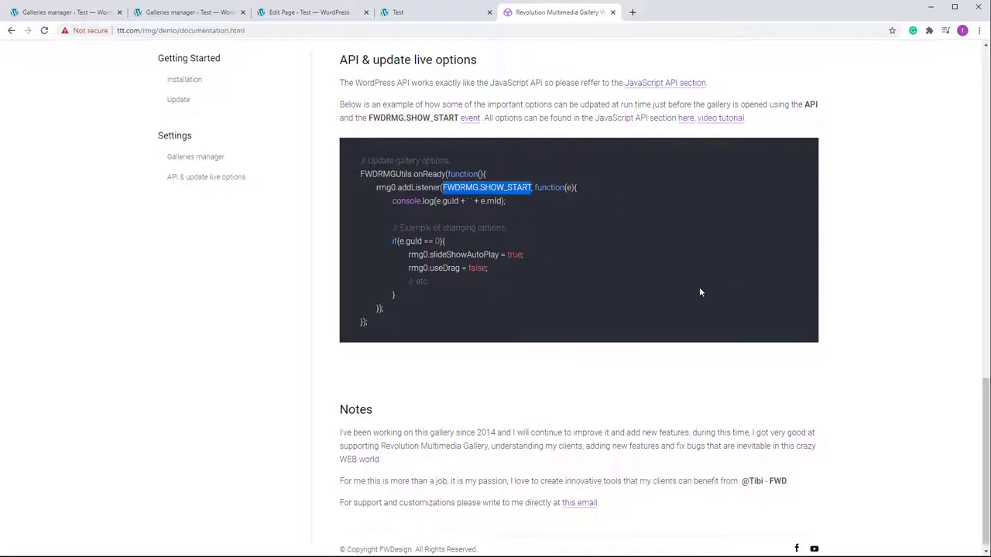
Step: Open the JavaScript API reference in a new tab and view its Options section, noting required instanceName
drag(987, 383, 987, 54)
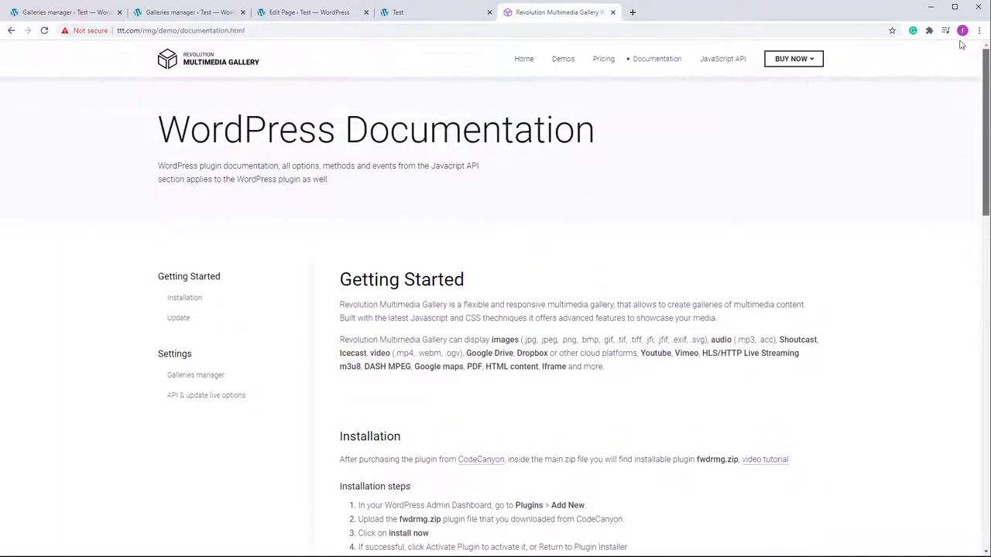
right_click(726, 65)
click(755, 68)
click(696, 12)
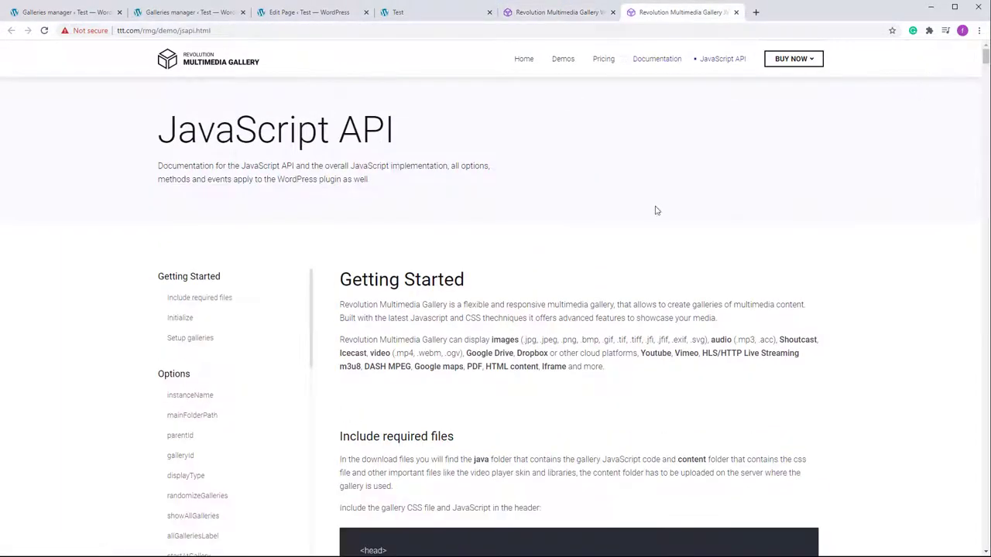
click(182, 376)
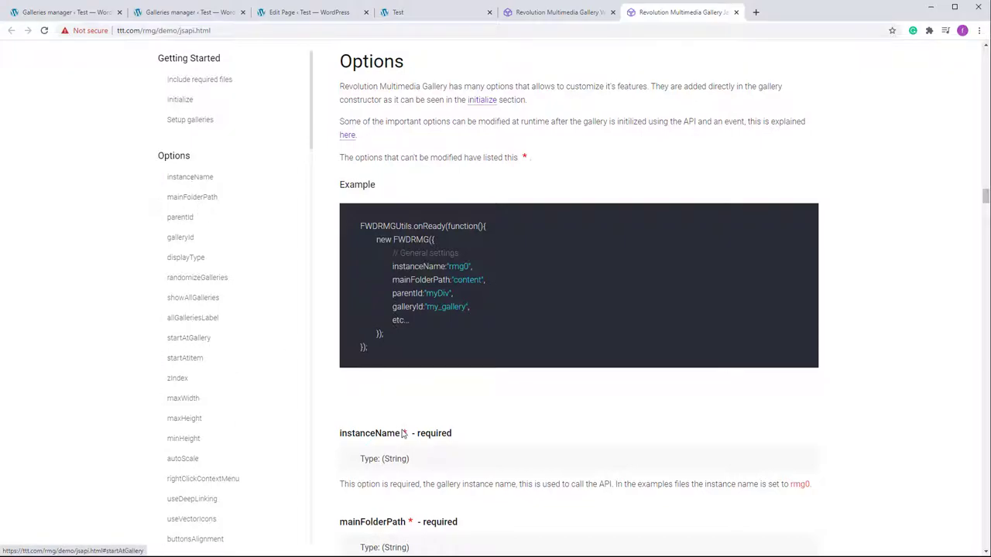
drag(403, 433, 411, 437)
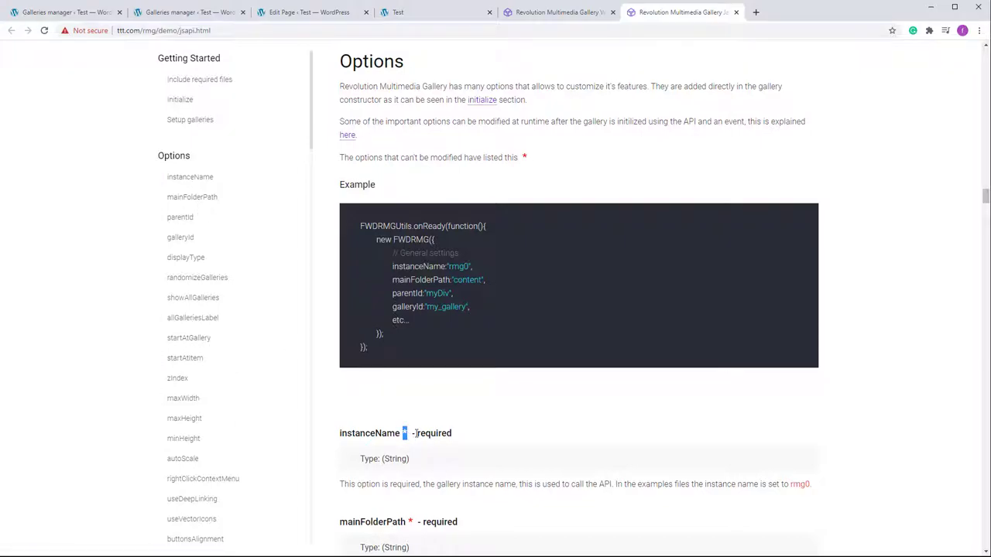
click(413, 432)
Step: Browse the options list, then select the update-options code example on the documentation page
scroll(517, 365, down, 12)
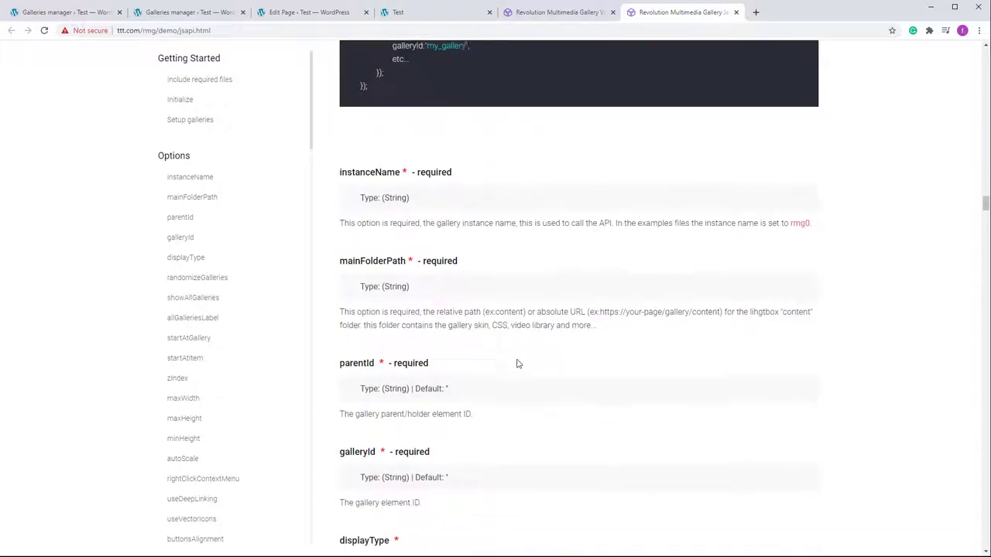
scroll(518, 364, down, 15)
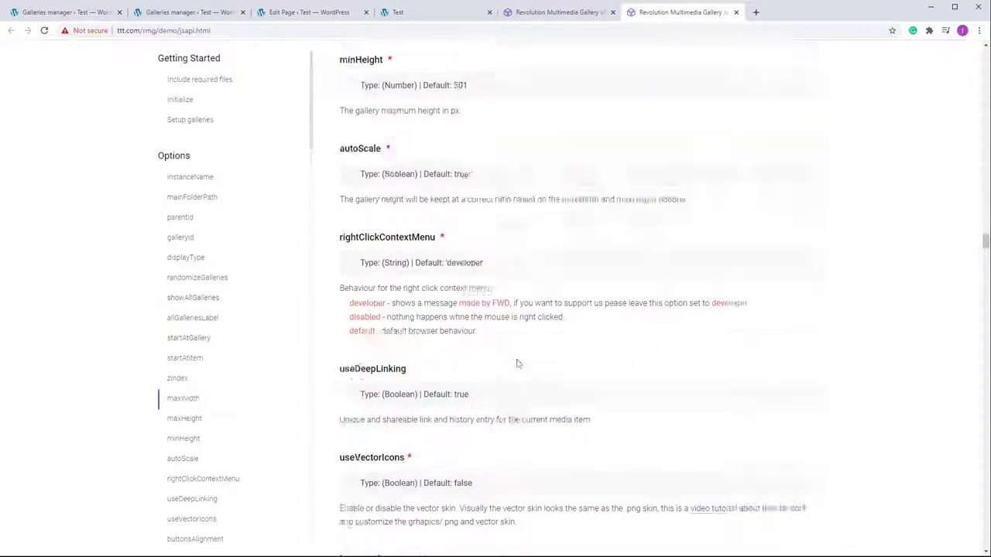
scroll(517, 364, down, 15)
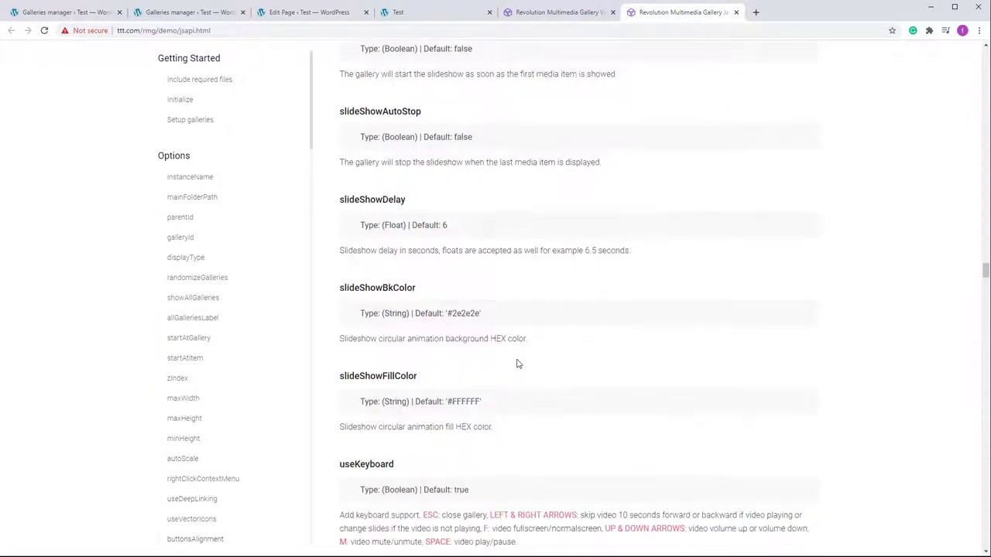
scroll(511, 361, down, 5)
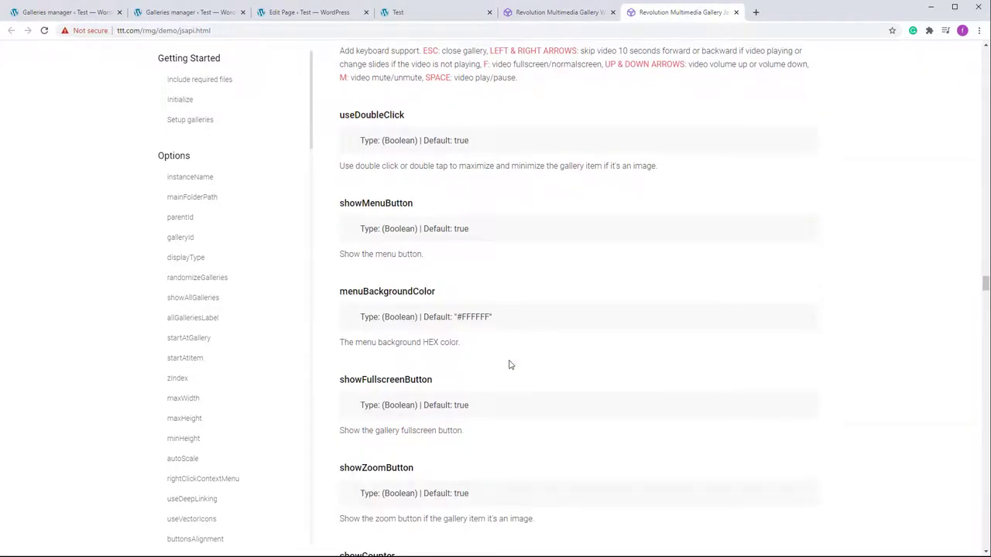
scroll(509, 364, down, 2)
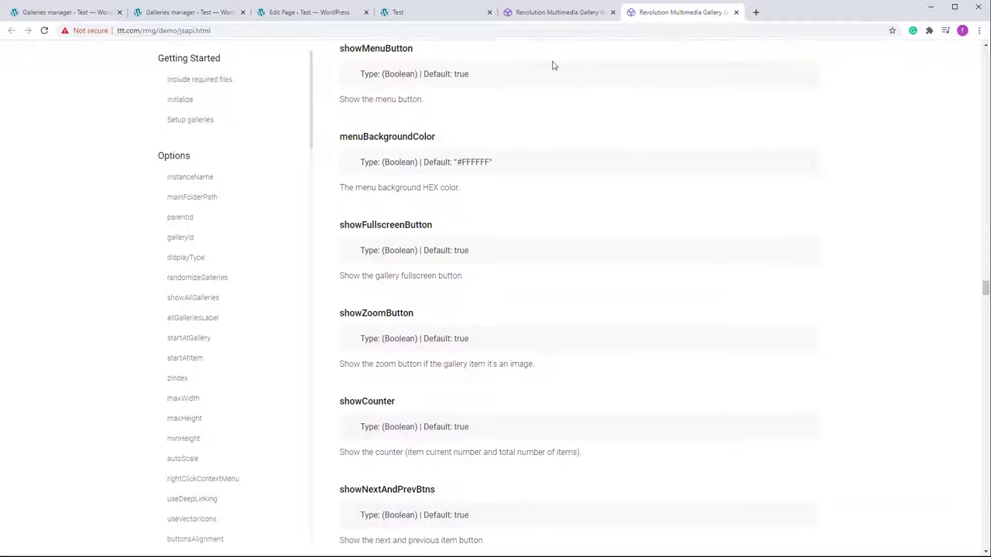
click(550, 14)
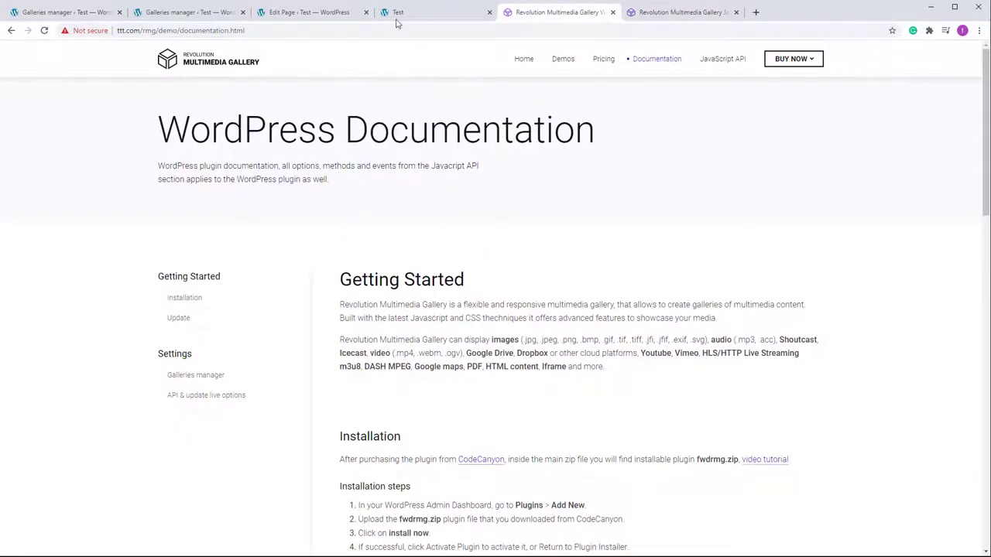
scroll(378, 362, down, 13)
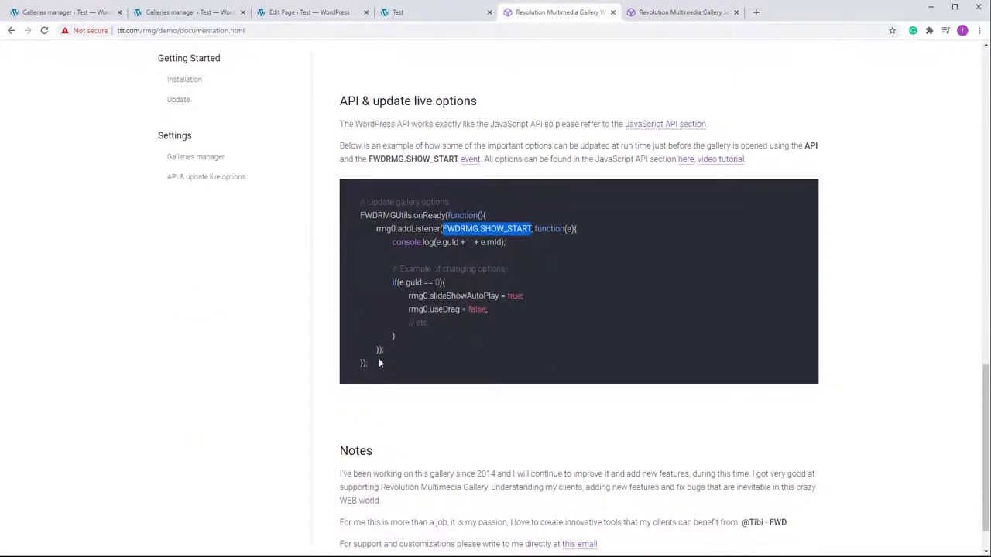
drag(379, 361, 352, 206)
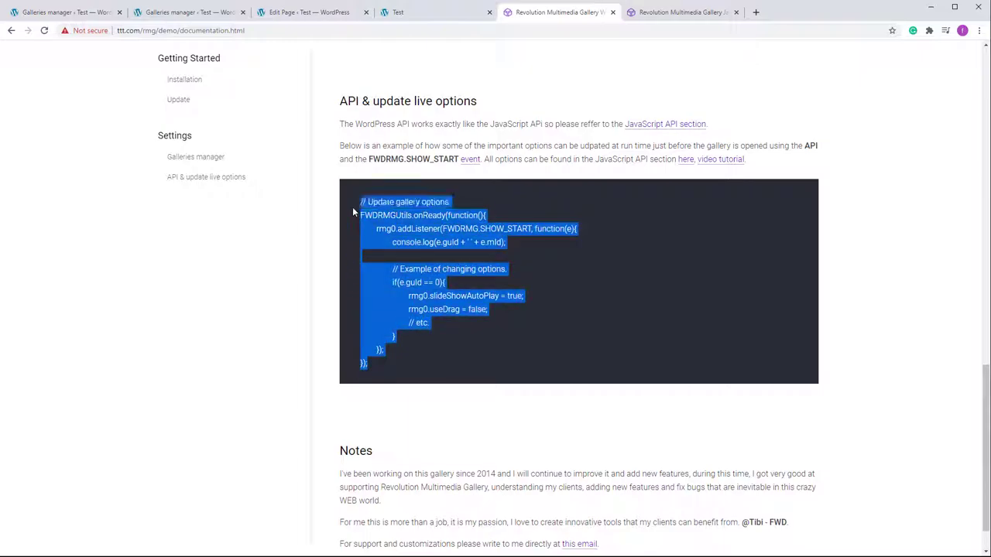
click(308, 12)
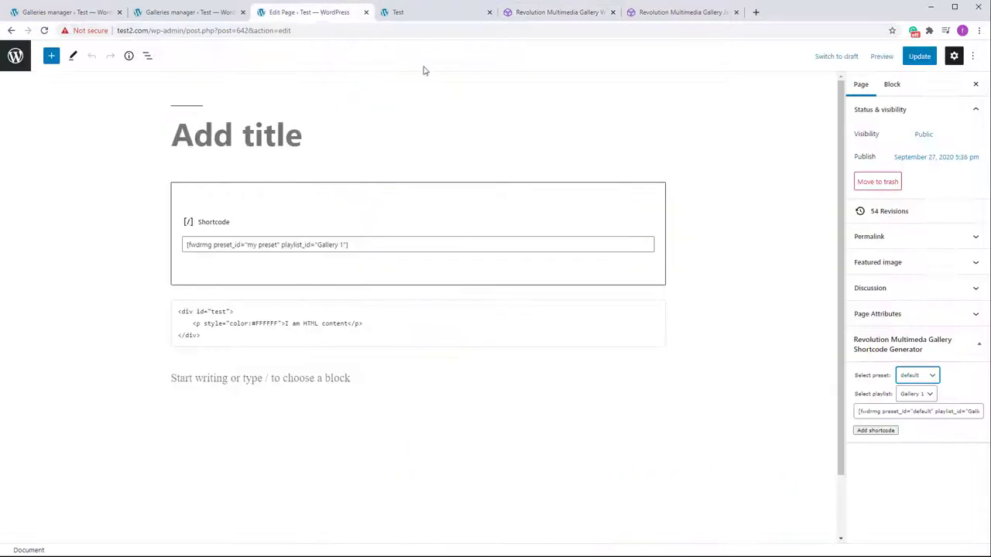
Step: Paste the copied gallery listener code on a new line after the closing div in the Custom HTML block
drag(221, 330, 222, 324)
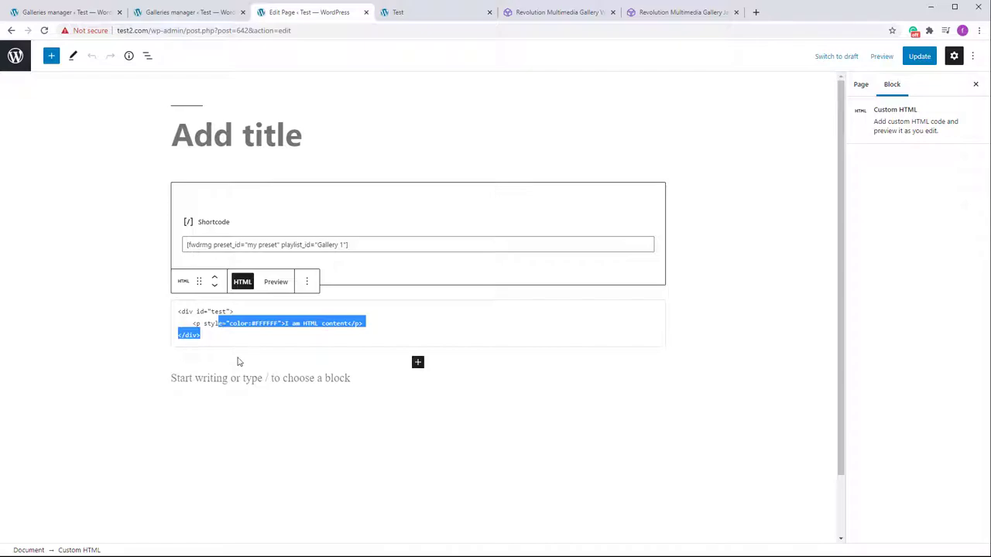
click(225, 338)
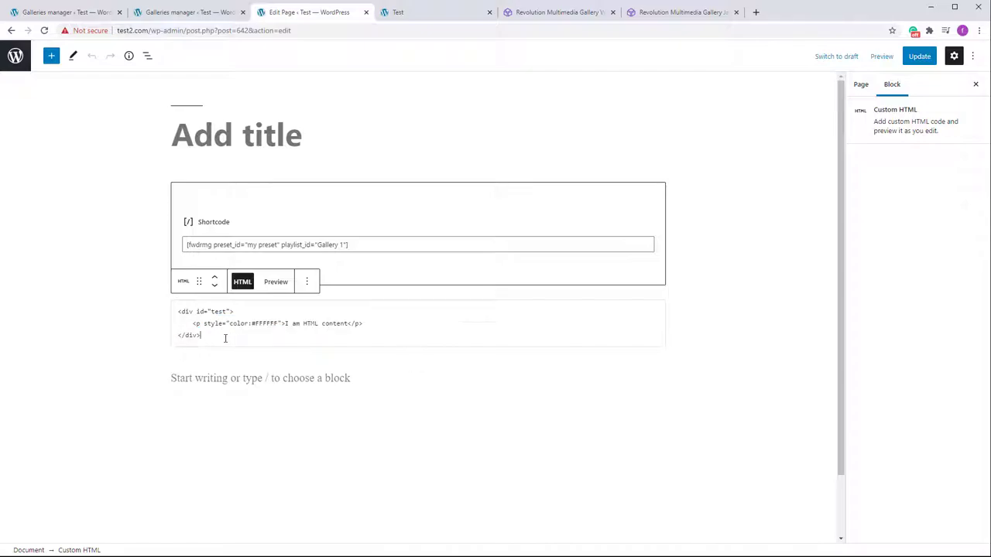
key(Return)
key(Return)
key(ctrl+v)
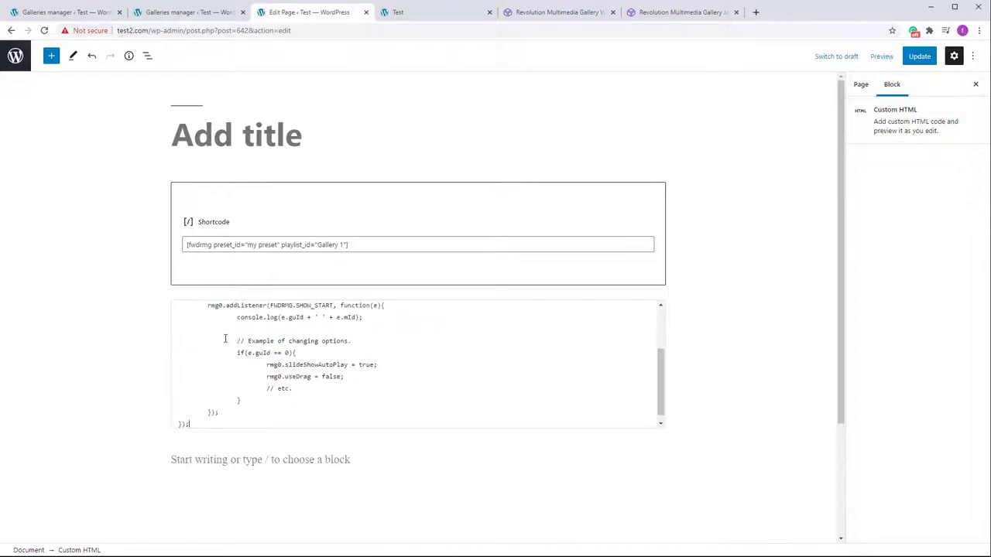
scroll(387, 402, up, 1)
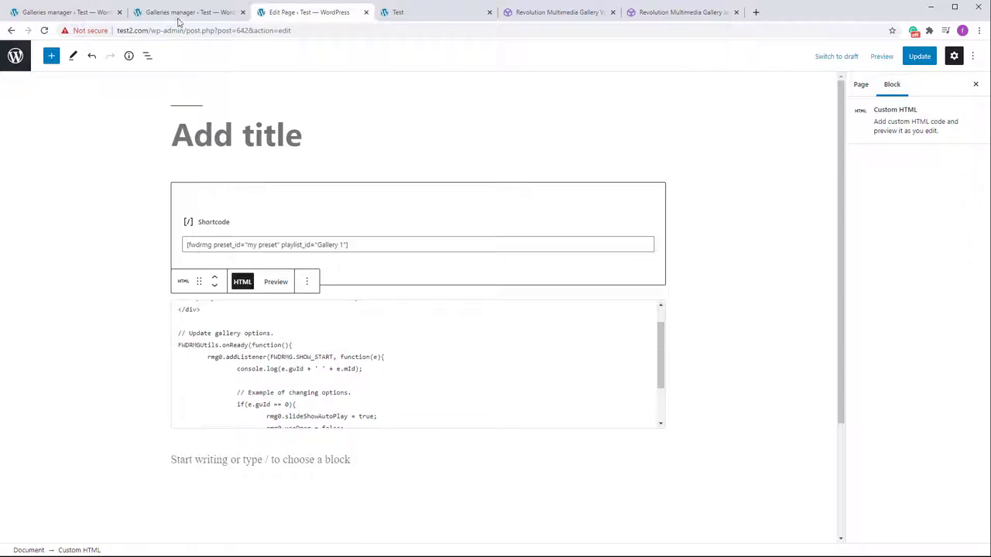
click(560, 13)
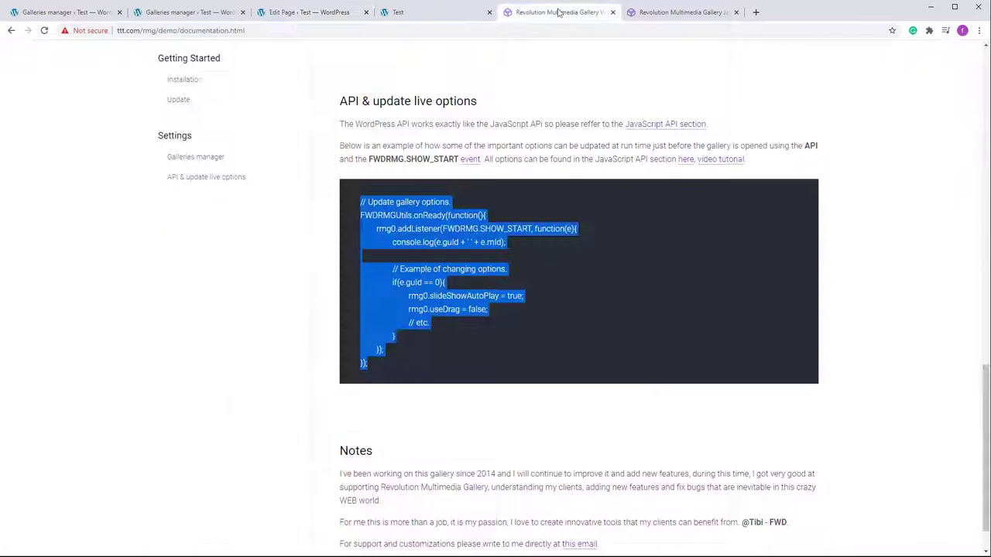
Step: Point out the example's FWDRMGUtils.onReady call, the rmg0 instance name and the FWDRMG.SHOW_START event
click(338, 168)
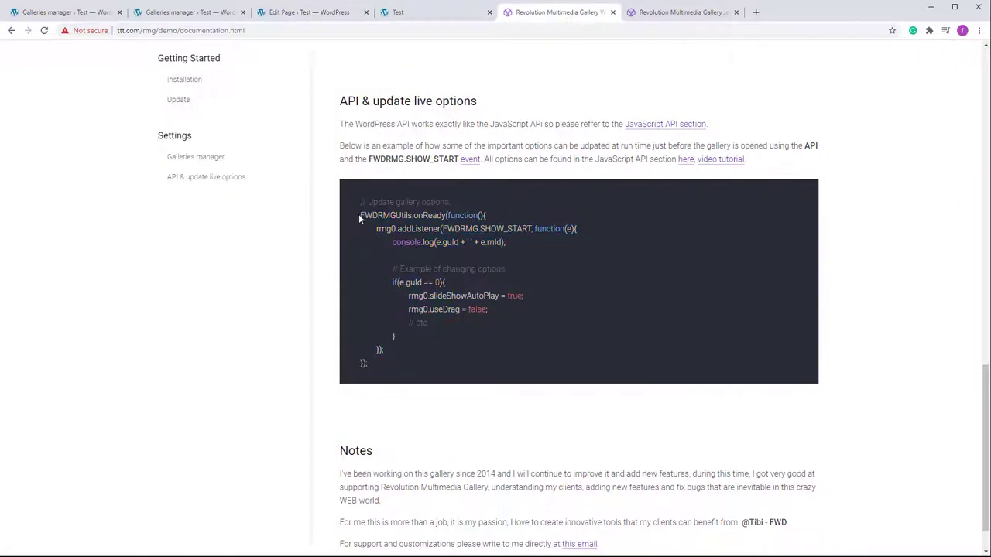
drag(360, 215, 493, 215)
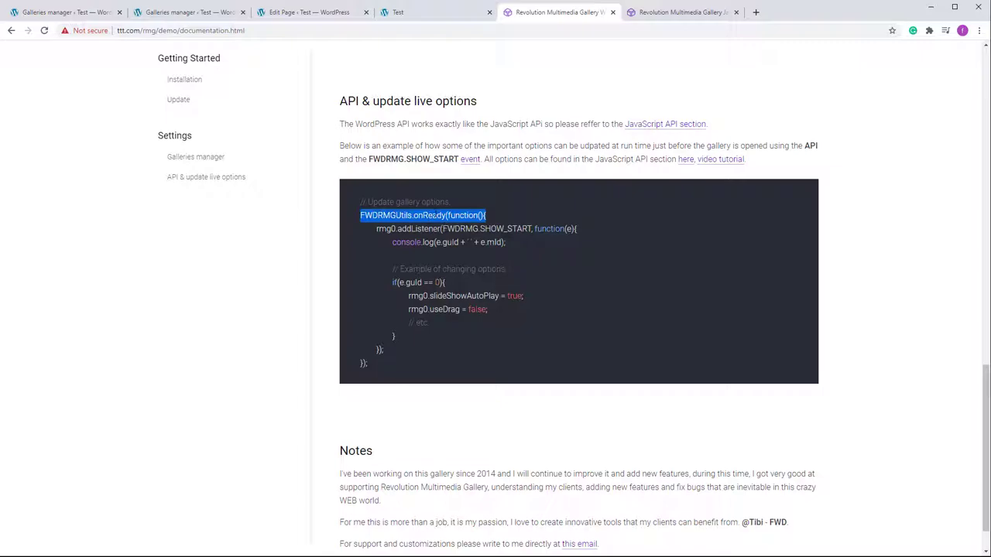
double_click(434, 215)
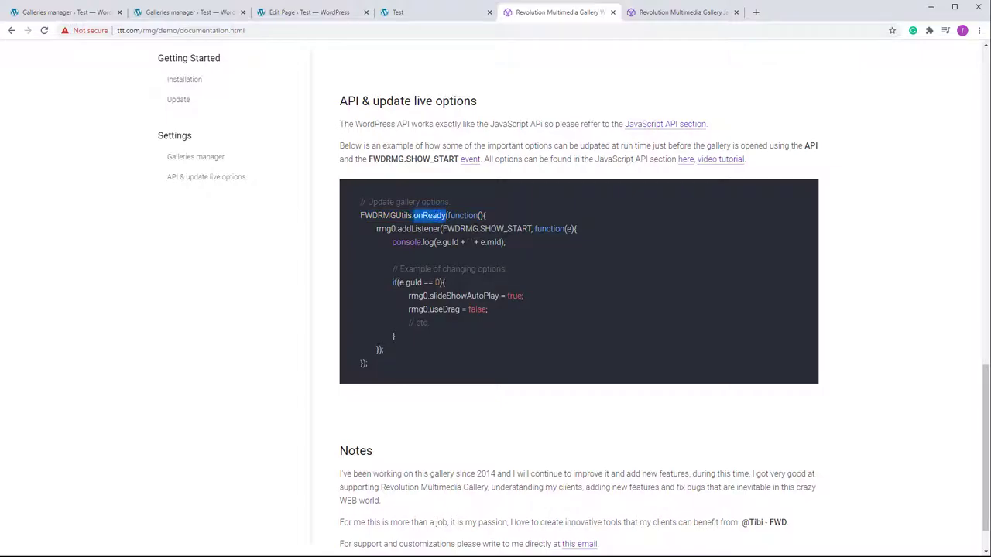
click(655, 342)
double_click(385, 229)
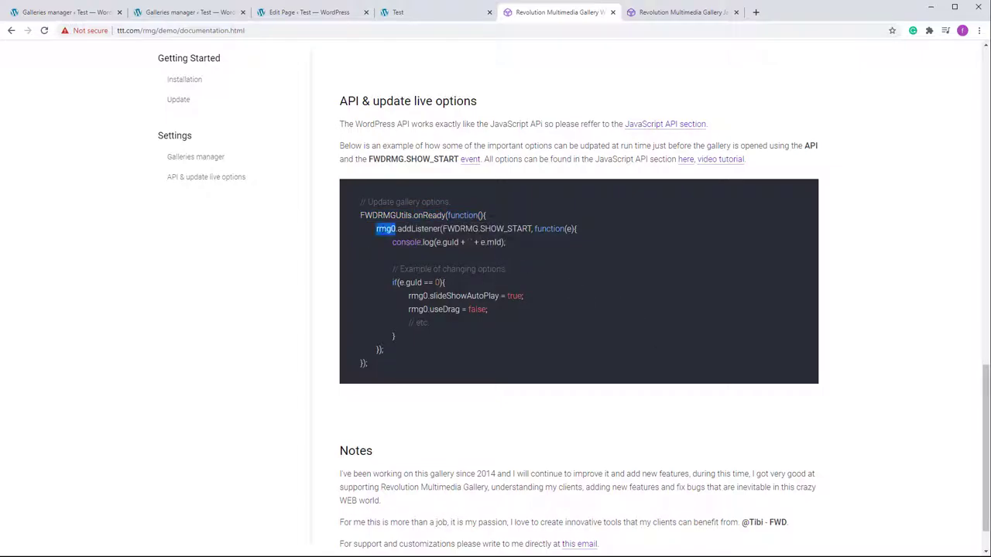
click(384, 252)
drag(443, 229, 531, 228)
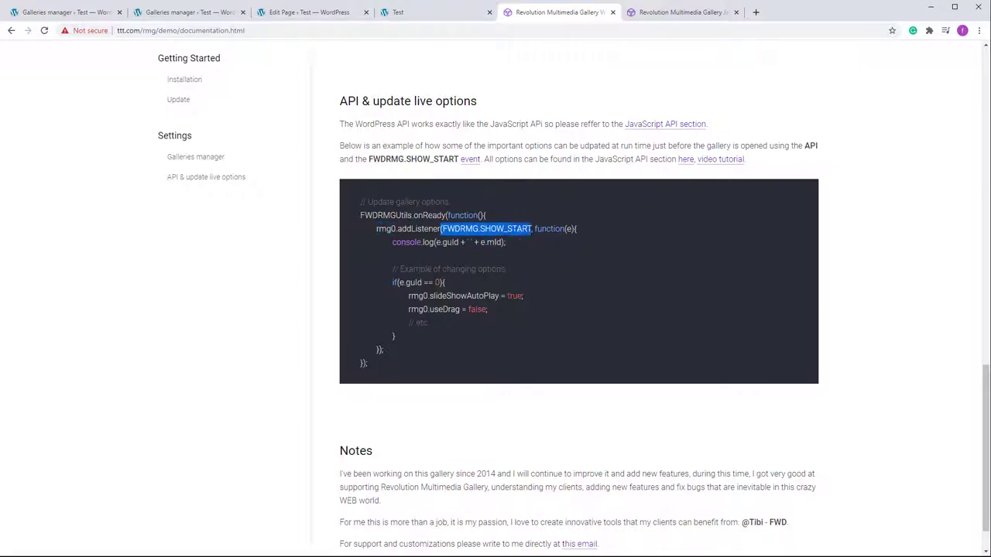
click(493, 255)
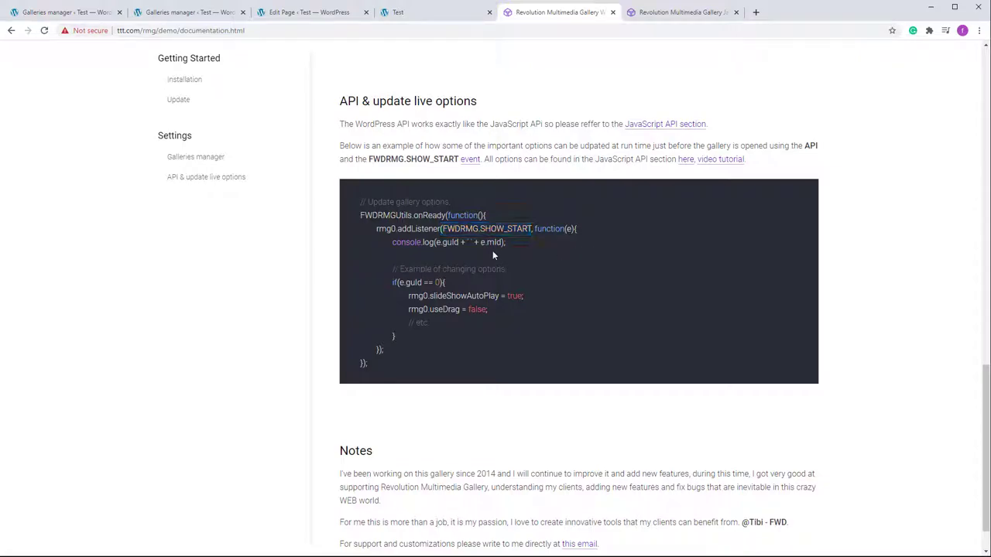
Step: Point out the listener function body and the e.guid value it logs
drag(545, 228, 573, 279)
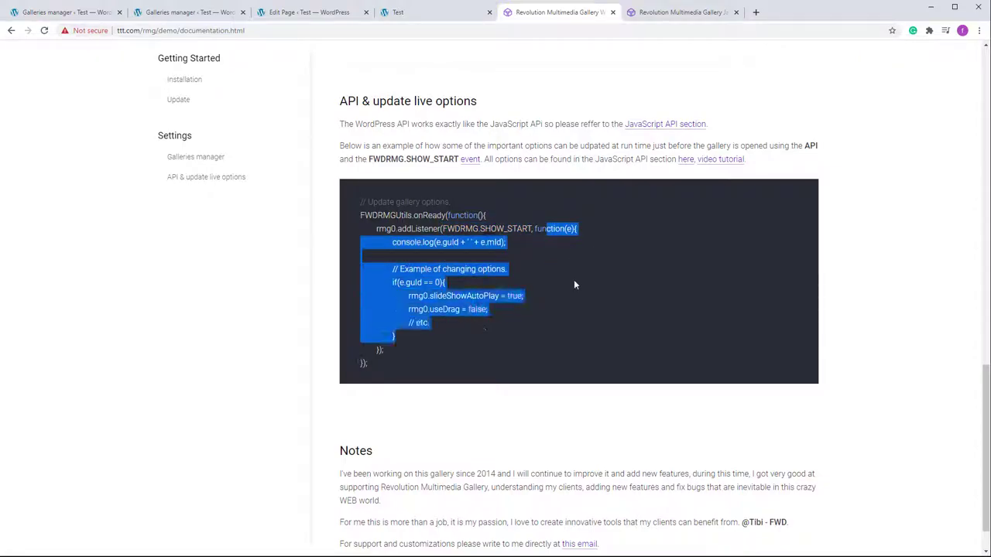
click(476, 260)
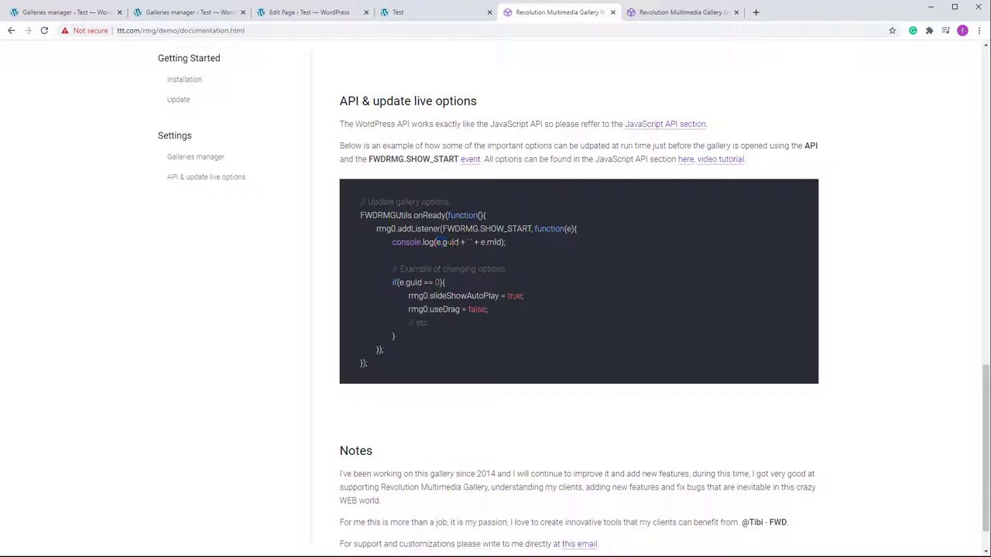
drag(447, 242, 458, 242)
click(504, 264)
click(503, 242)
double_click(456, 243)
click(650, 13)
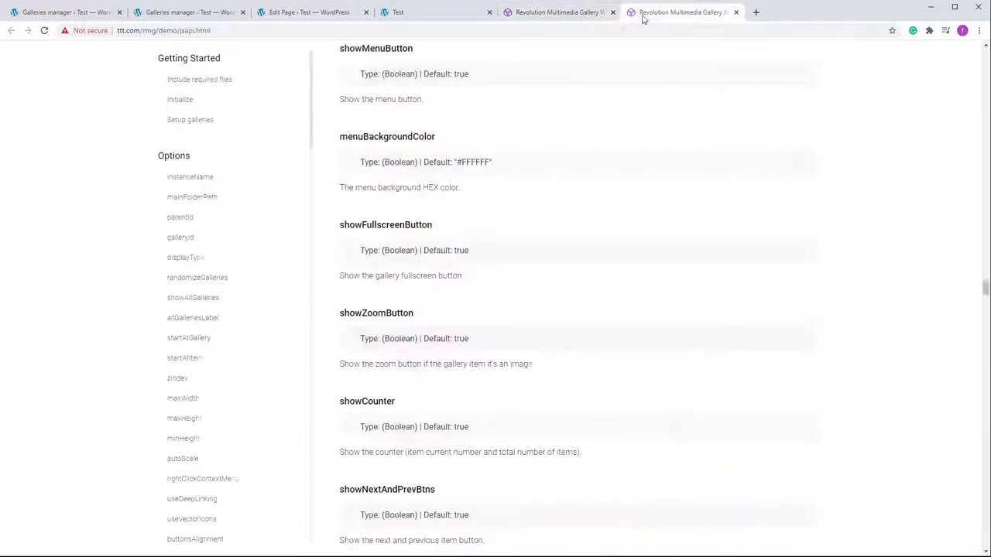
click(445, 11)
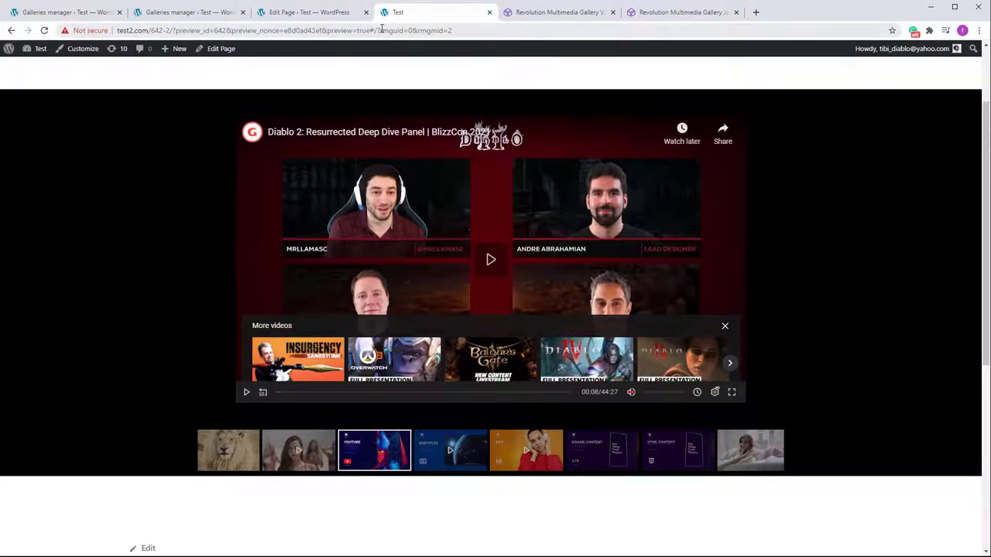
Step: In the preview, note the rmguid and rmgmid URL parameters, then show the lion item and the last item
drag(381, 29, 414, 29)
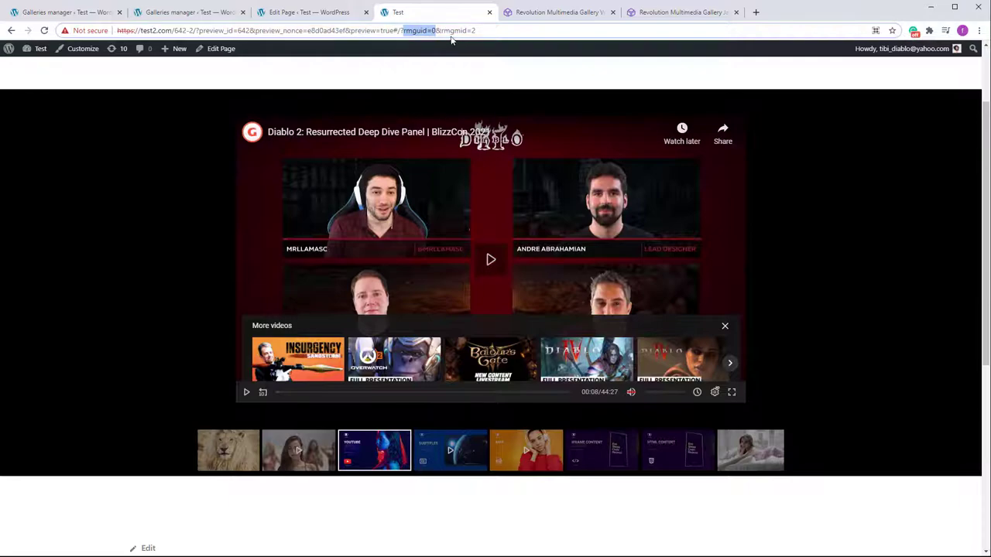
drag(442, 31, 473, 31)
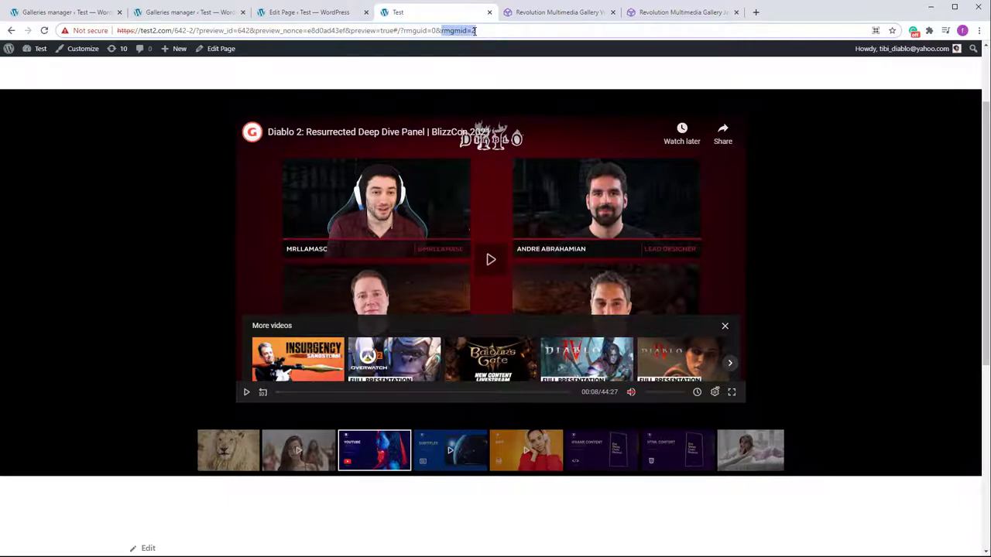
click(228, 450)
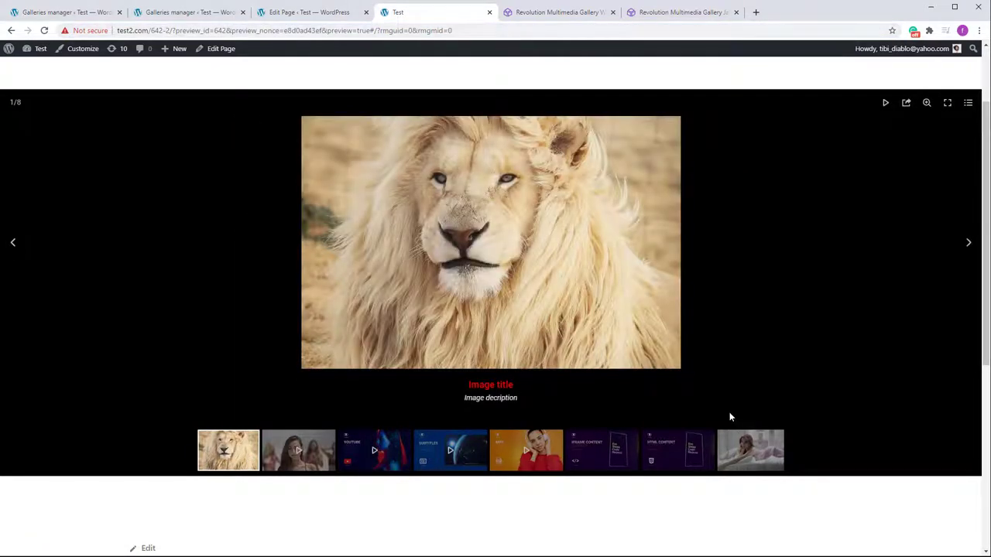
click(735, 441)
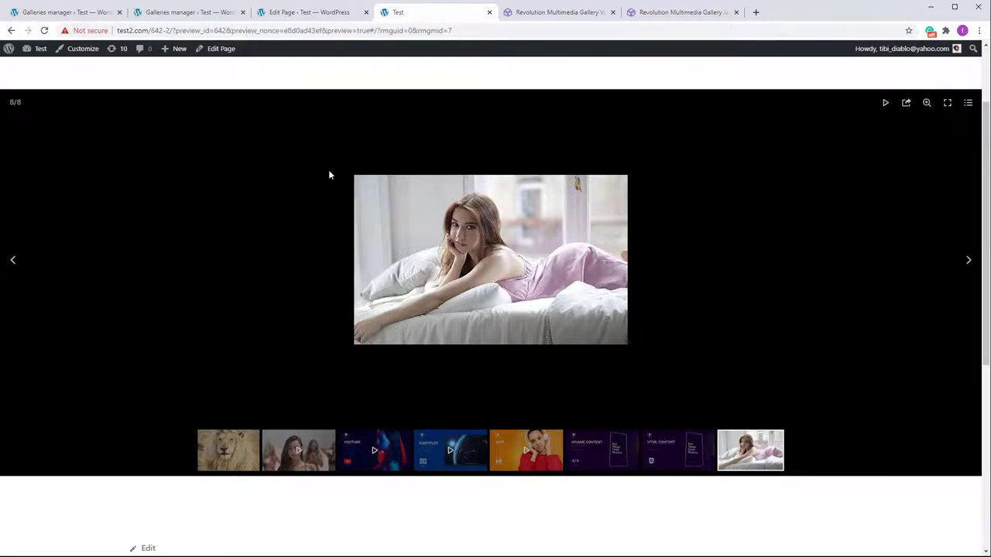
click(283, 13)
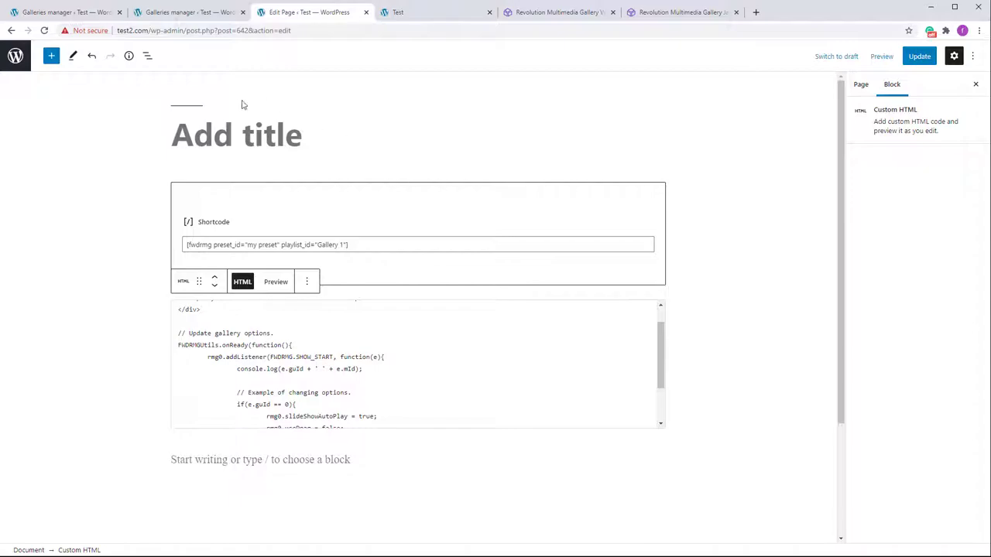
Step: Read through the listener code, picking out e.guId, the 0 comparison, slideShowAutoPlay and useDrag
scroll(255, 310, down, 2)
scroll(275, 371, up, 2)
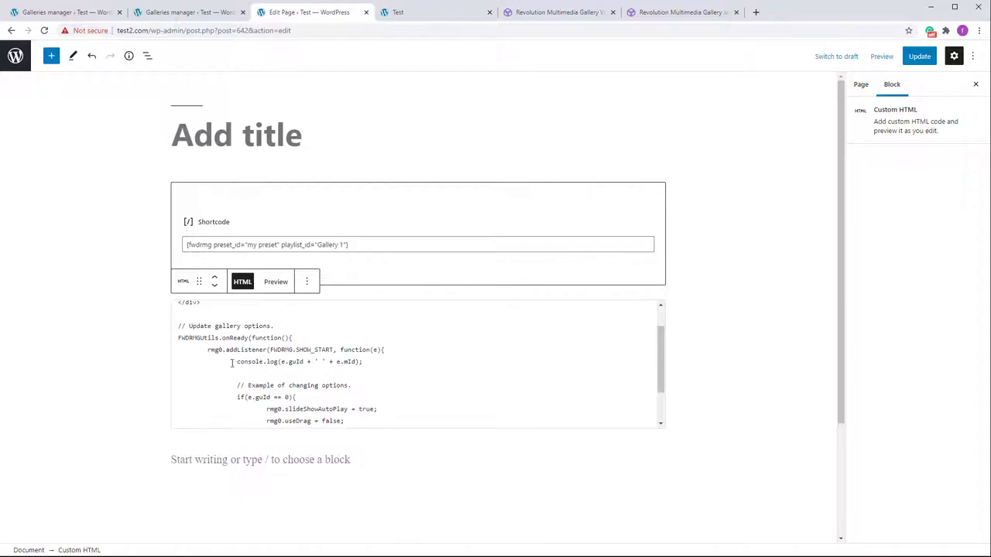
scroll(264, 362, down, 3)
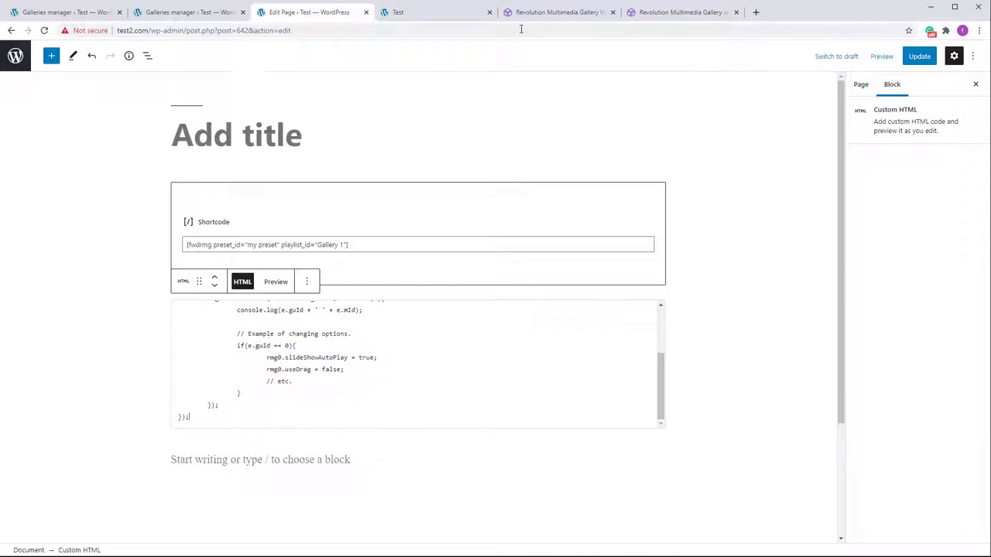
drag(249, 346, 271, 346)
double_click(286, 346)
double_click(274, 358)
double_click(317, 358)
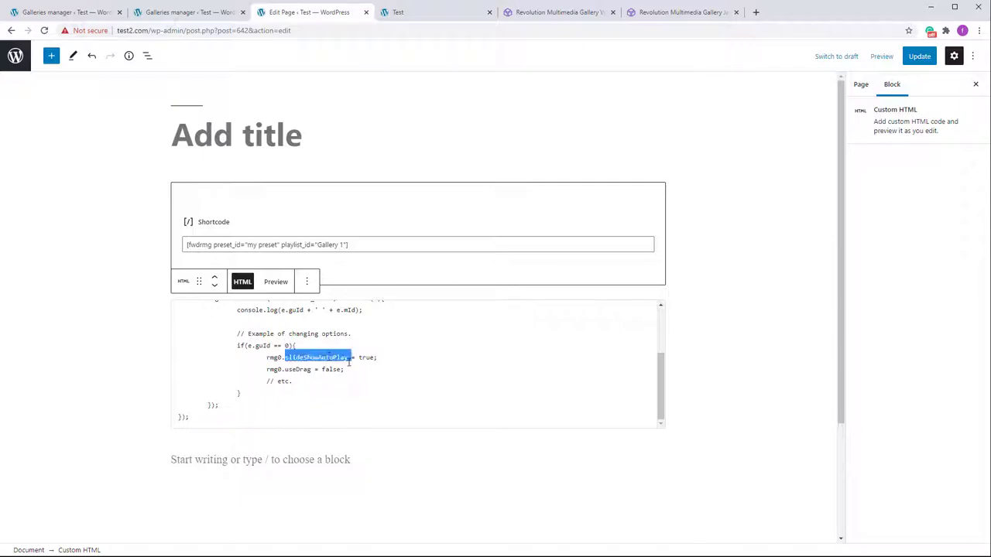
double_click(298, 370)
click(297, 381)
Step: Copy slideShowAutoPlay and search for it in the gallery API docs
drag(286, 358, 346, 361)
key(ctrl+c)
click(651, 14)
key(ctrl+f)
key(ctrl+v)
key(shift+Return)
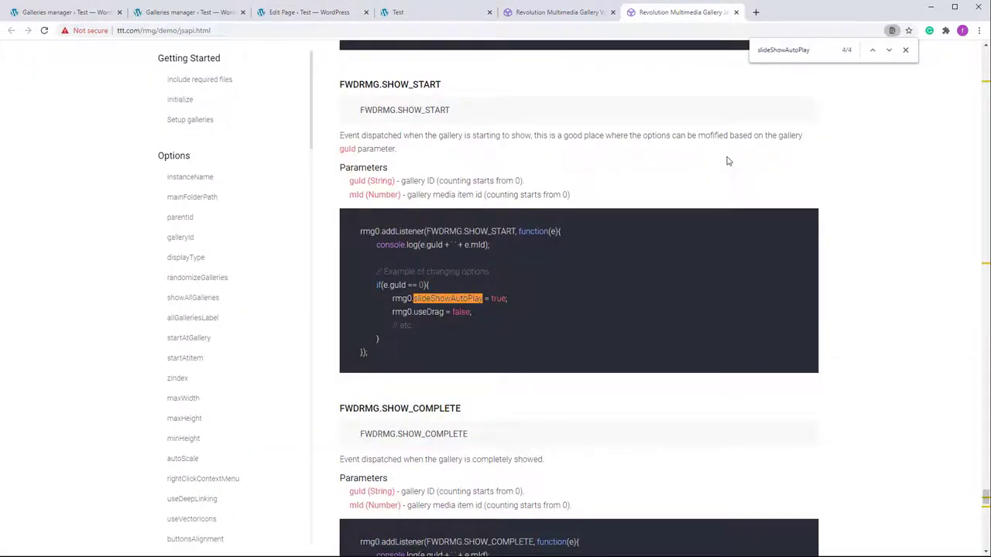
Step: Open the slideShowAutoPlay documentation and note its Boolean type and false default
key(Return)
click(222, 302)
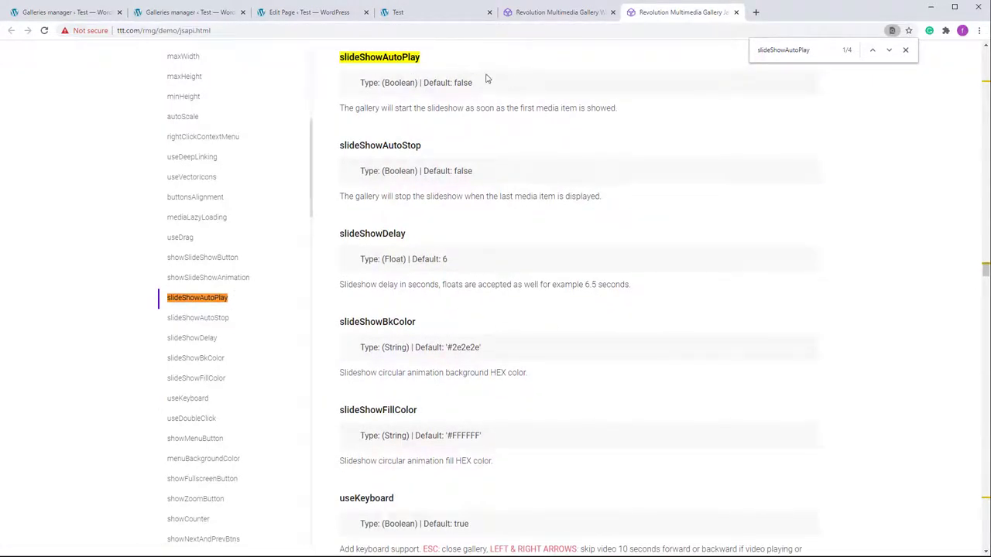
drag(473, 83, 350, 90)
click(413, 107)
Step: Save the page with Update and open its preview with the browser console
click(74, 13)
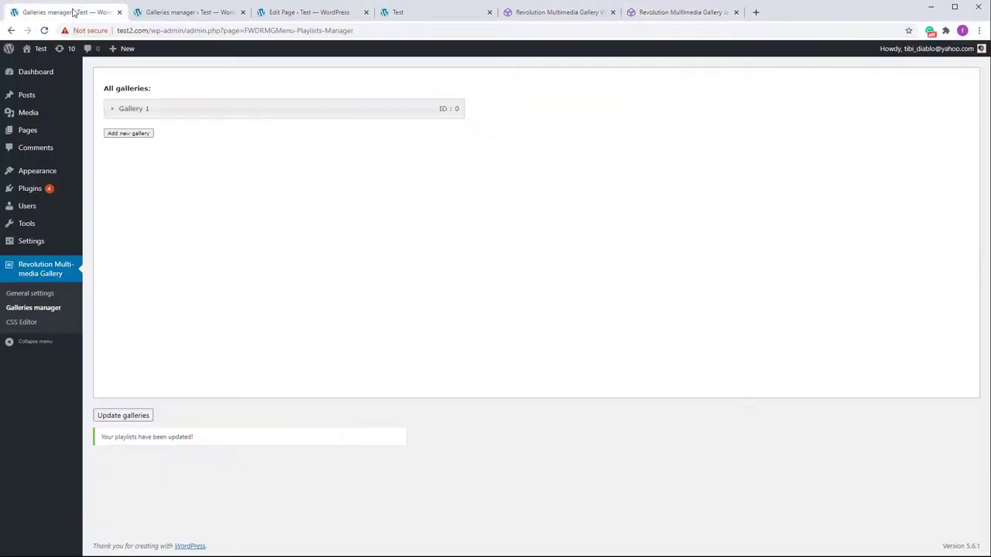
click(241, 116)
click(188, 14)
click(303, 13)
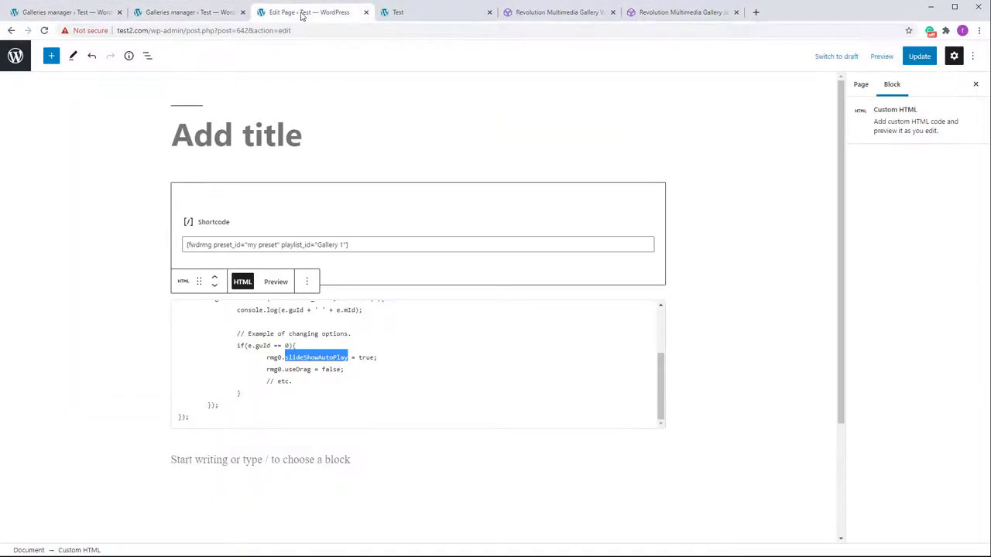
click(919, 57)
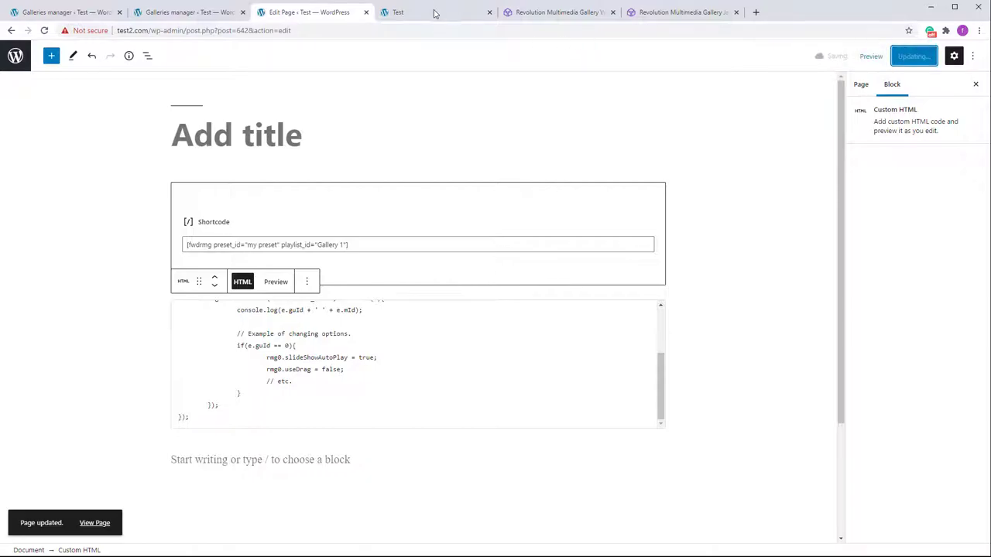
click(434, 13)
key(F12)
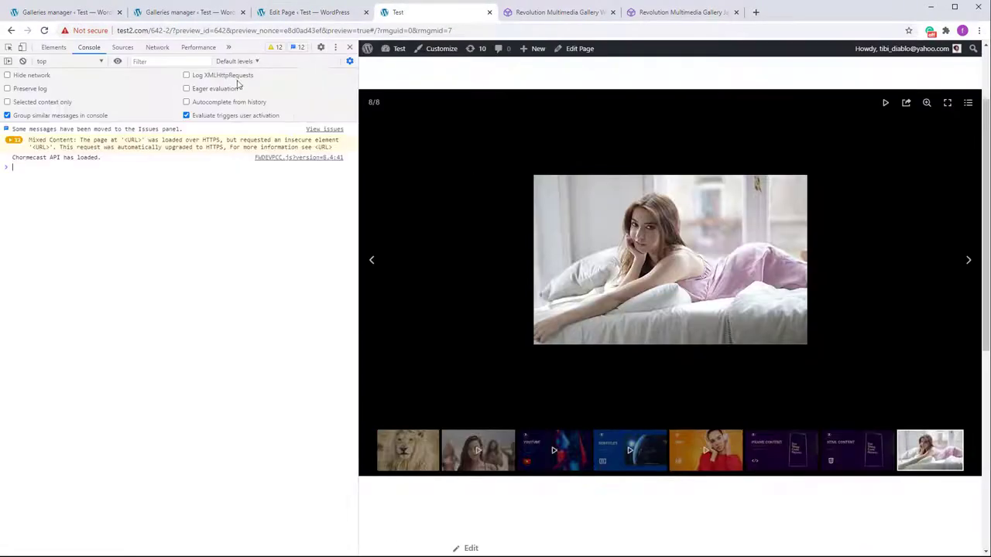
Step: Reload the preview with the console open and advance the gallery to the lion image
click(44, 30)
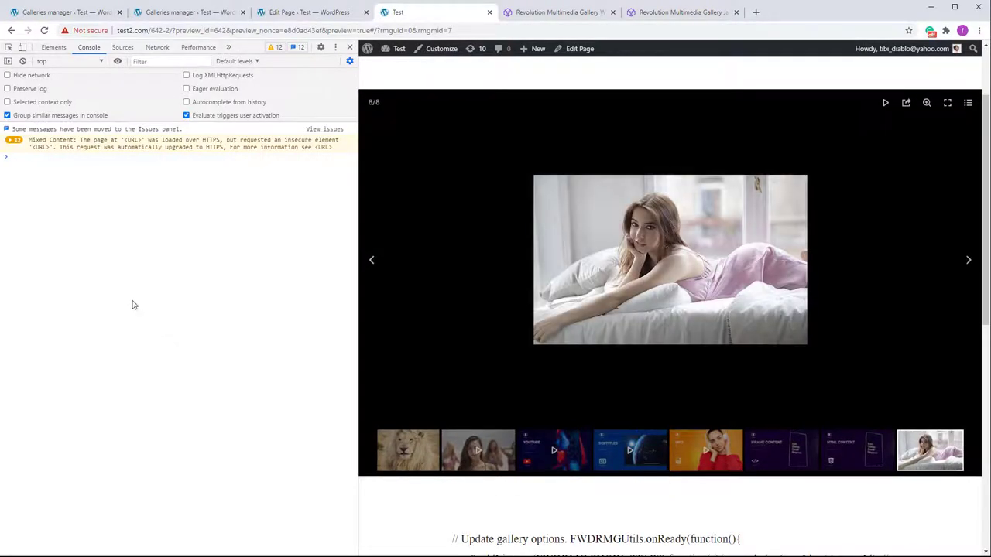
click(408, 451)
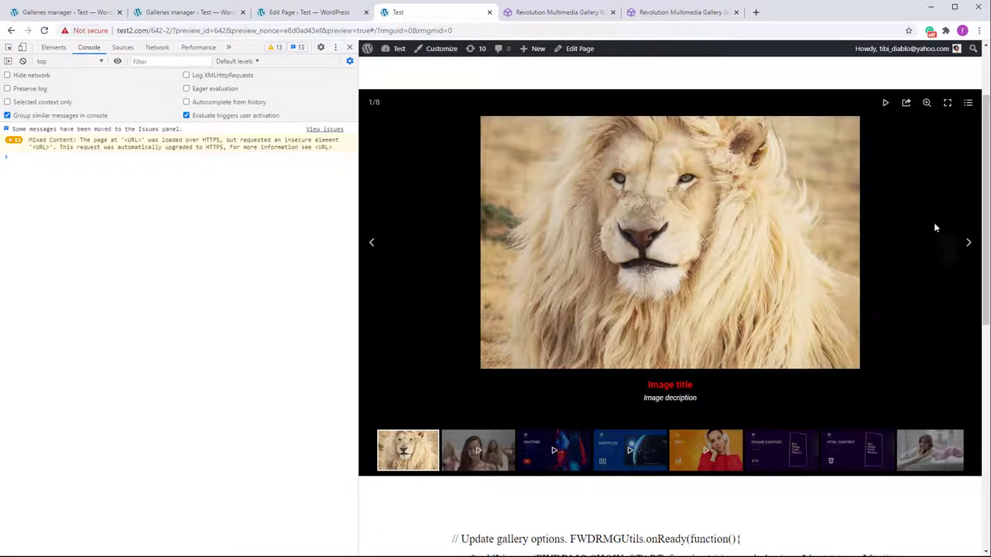
key(ctrl+Page_Up)
scroll(209, 370, down, 3)
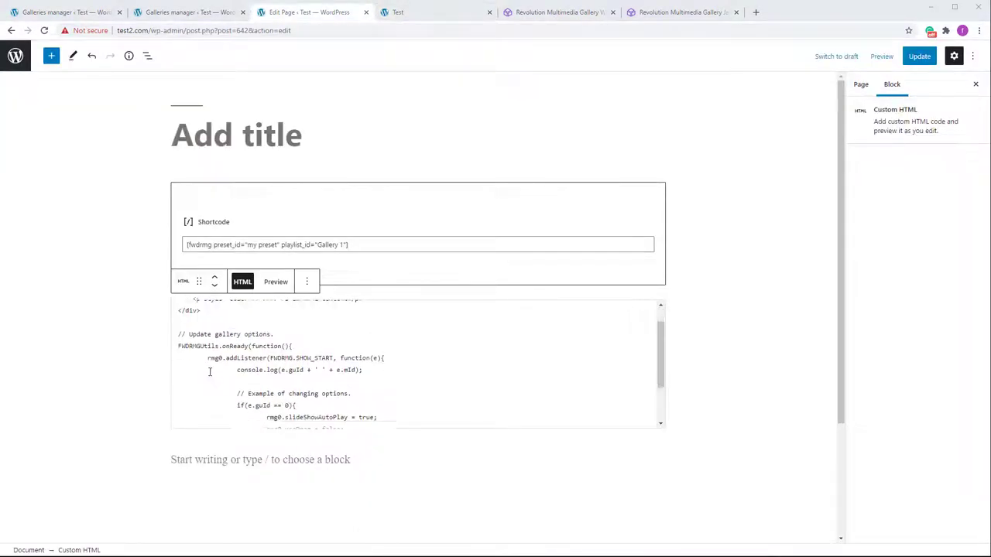
Step: Add a line above the gallery code and a closing </script> tag after the final brackets
scroll(227, 358, up, 3)
click(221, 349)
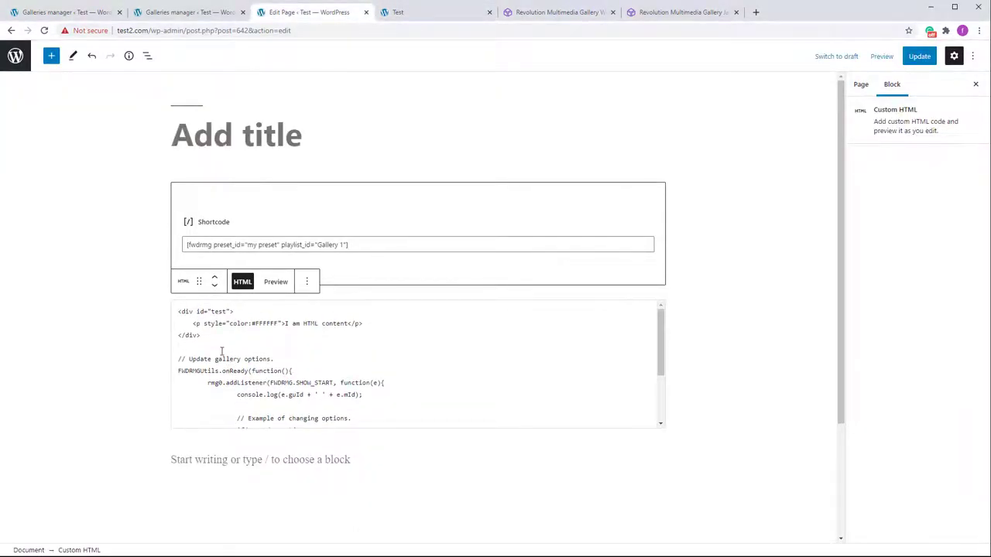
key(Return)
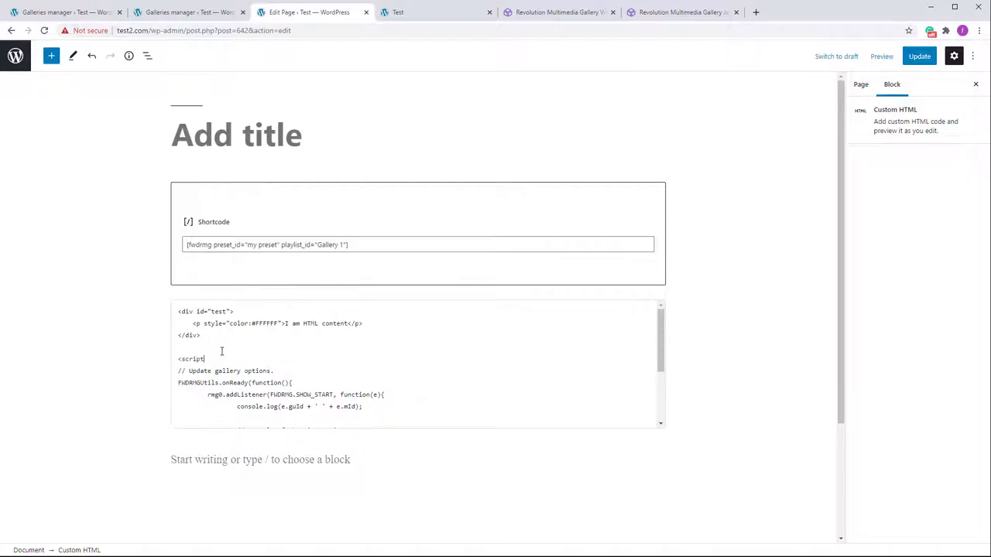
scroll(226, 364, down, 5)
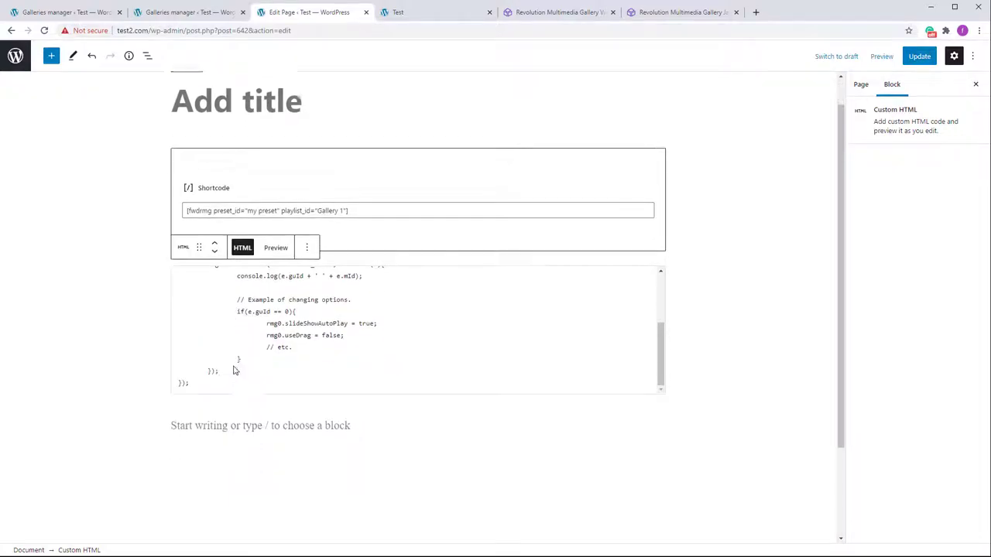
click(195, 312)
key(Return)
text(<)
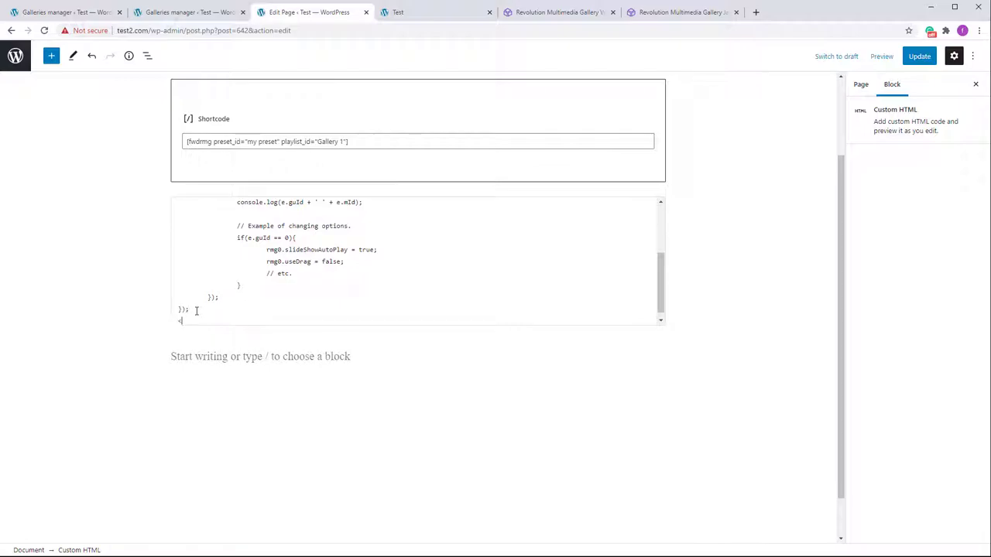
text(/script>)
Step: Save the page and reload the preview to run the script
click(920, 56)
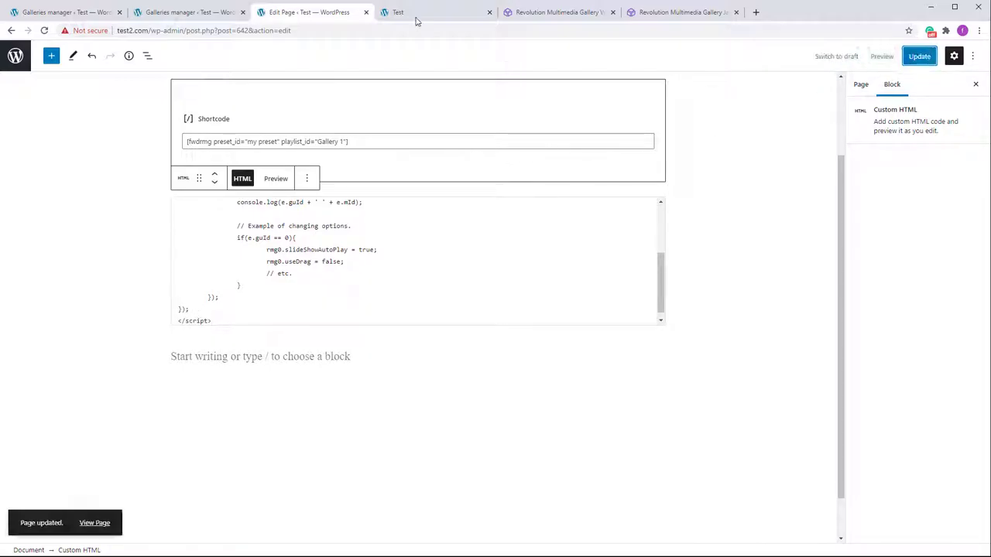
click(415, 17)
key(F5)
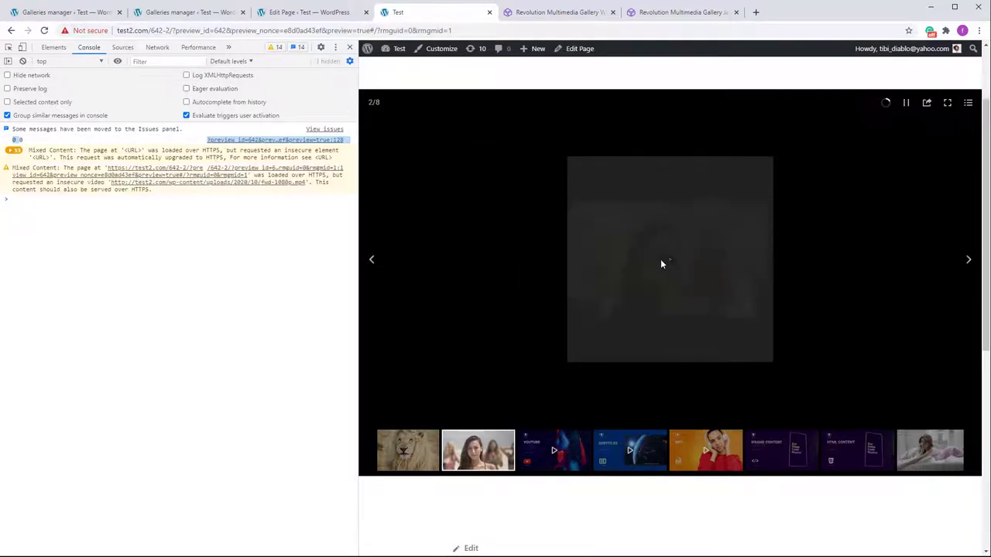
Step: Check the slideshow in the preview, then add a blank line inside the guId 0 check
click(906, 102)
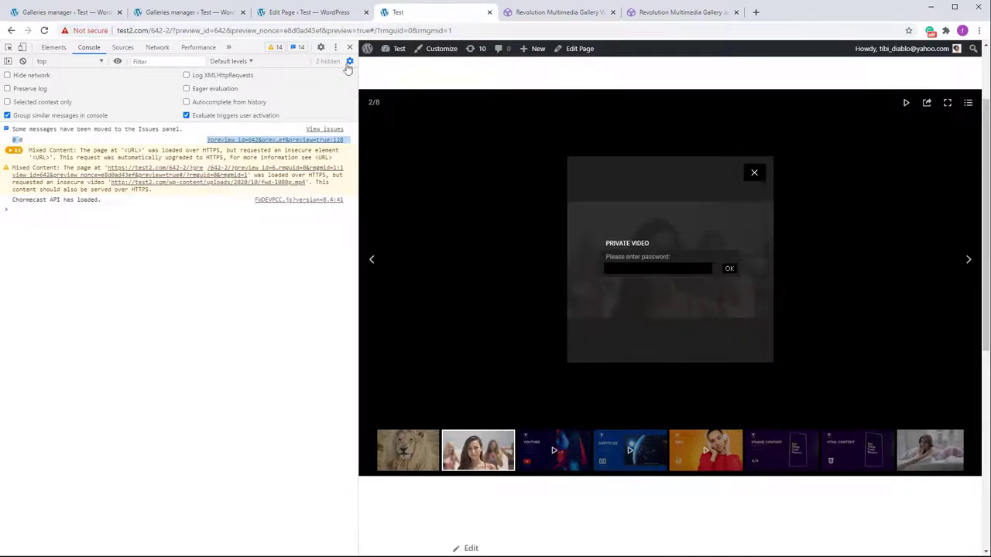
click(286, 17)
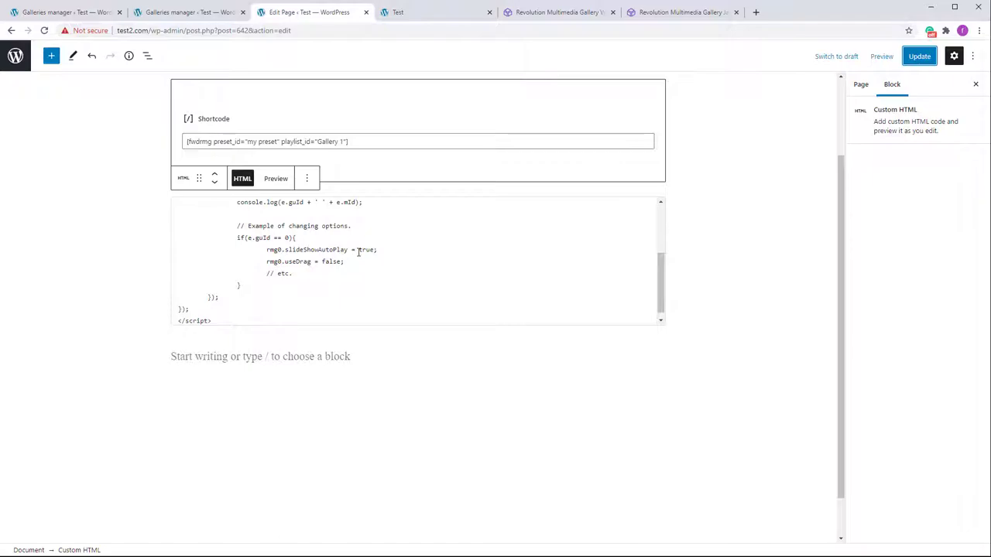
click(404, 12)
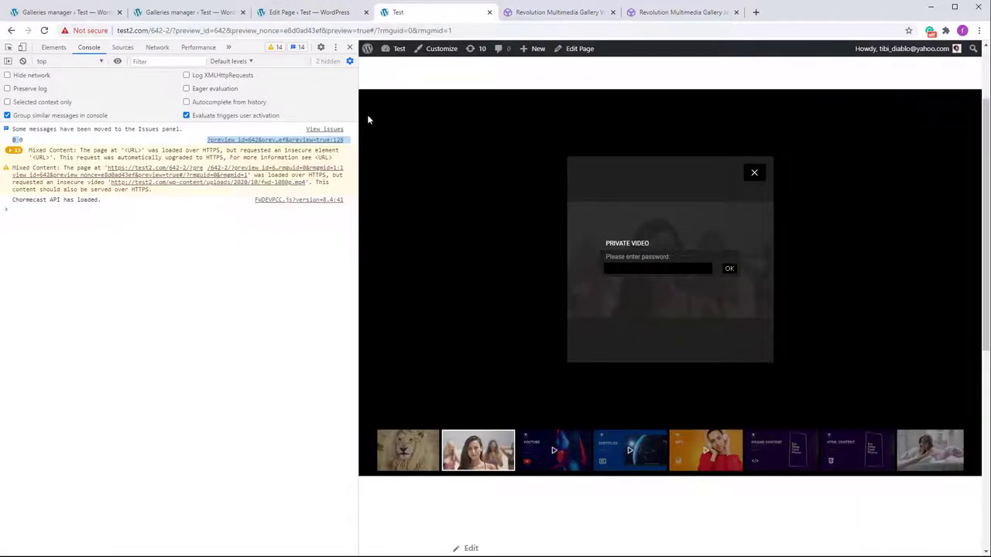
click(172, 15)
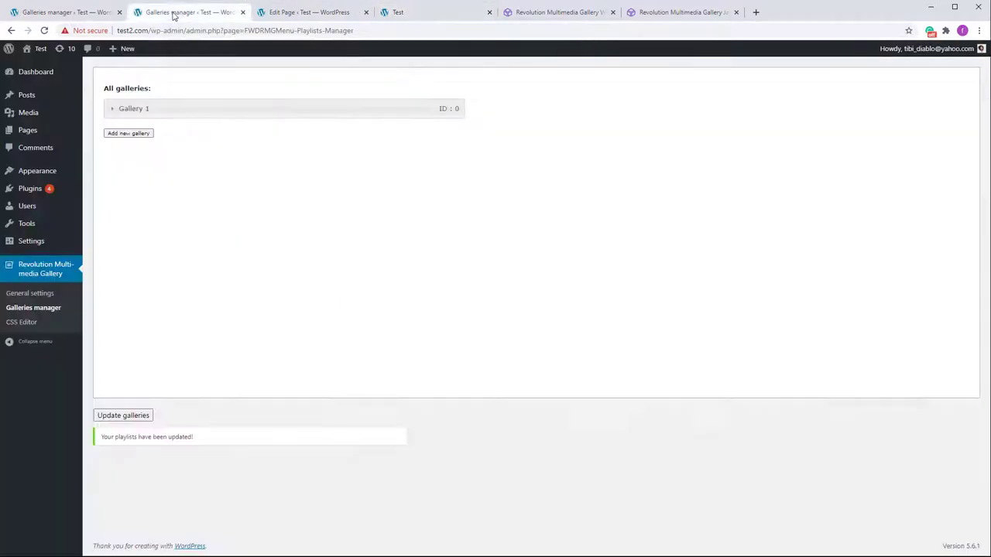
click(298, 15)
click(313, 239)
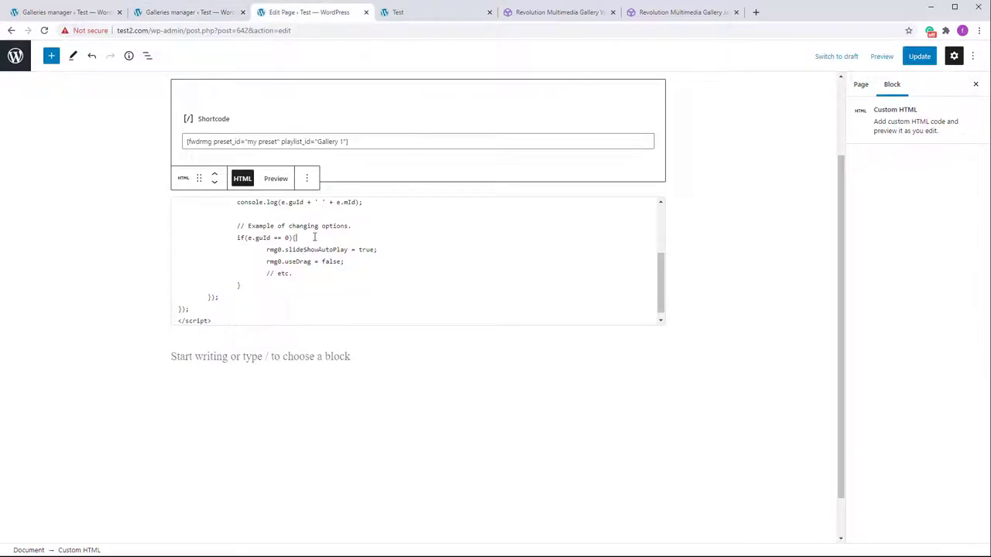
key(Return)
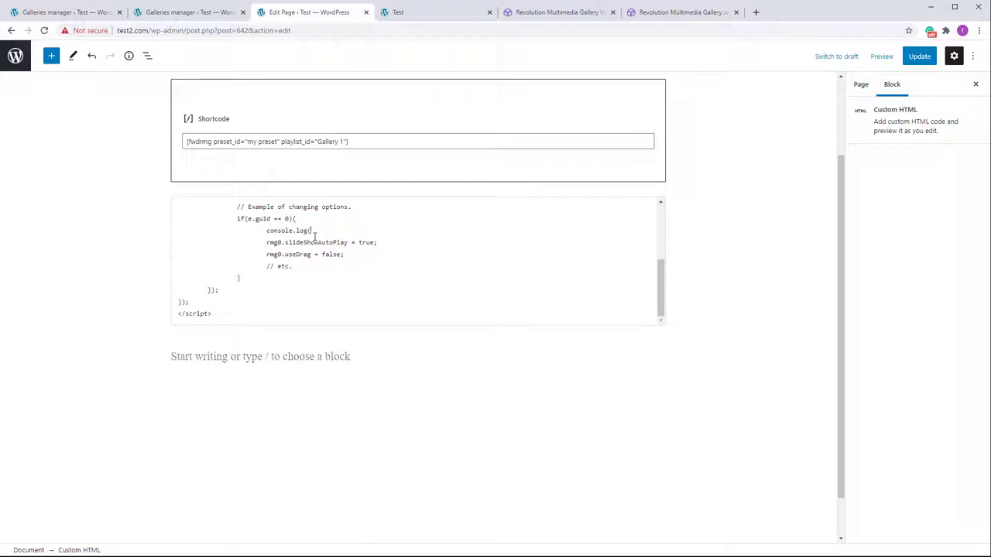
Step: Add console.log('found gallery1') inside the check, save the page, and reload the preview
text(console.log('found galleryu)
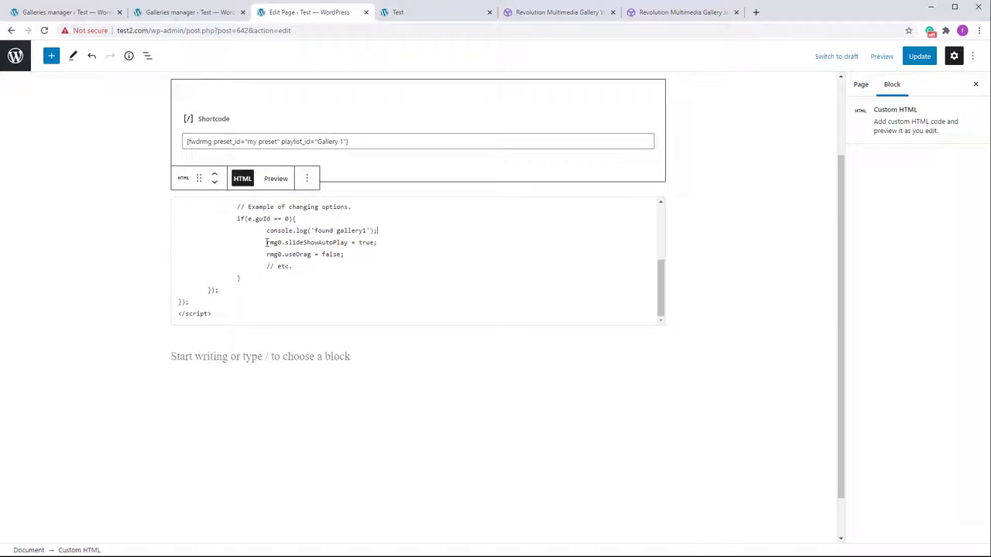
double_click(301, 243)
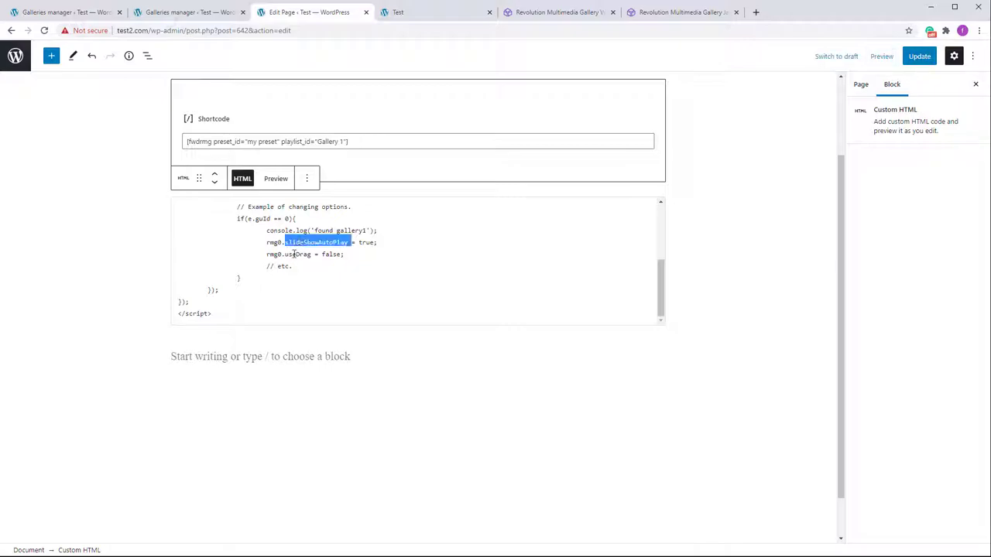
double_click(297, 254)
click(918, 62)
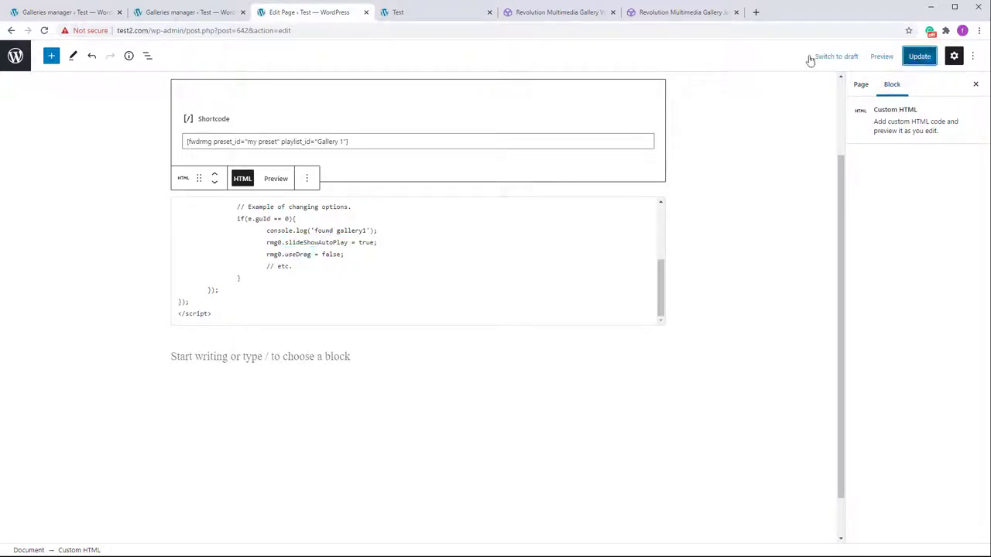
click(397, 12)
click(44, 30)
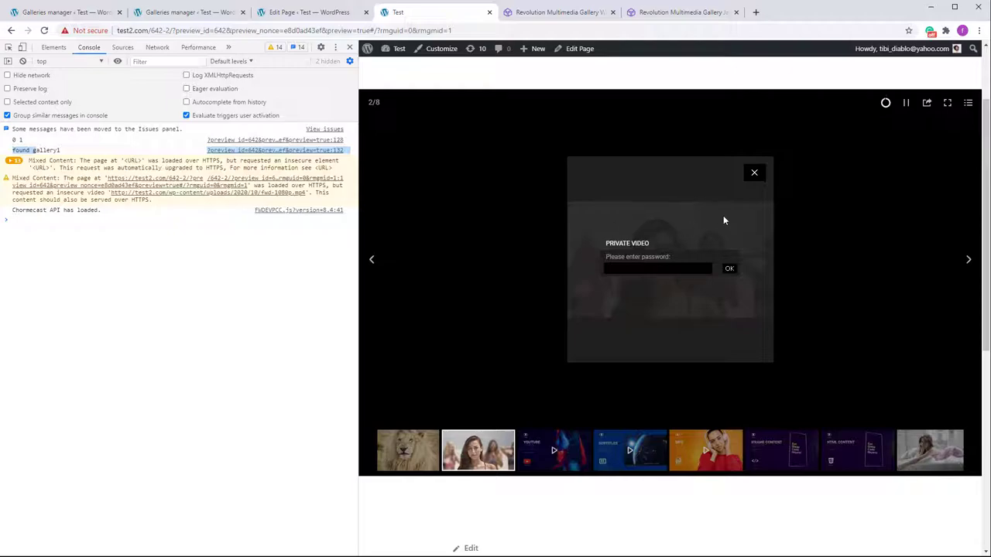
click(189, 17)
click(317, 17)
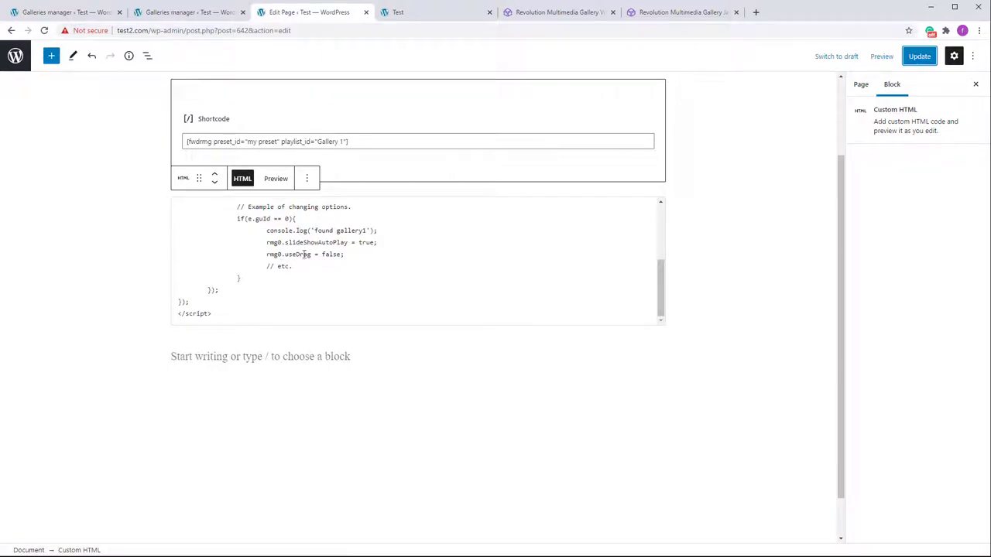
Step: Add an if(e.mId == 3){ } block after the '// etc.' comment
scroll(329, 275, up, 2)
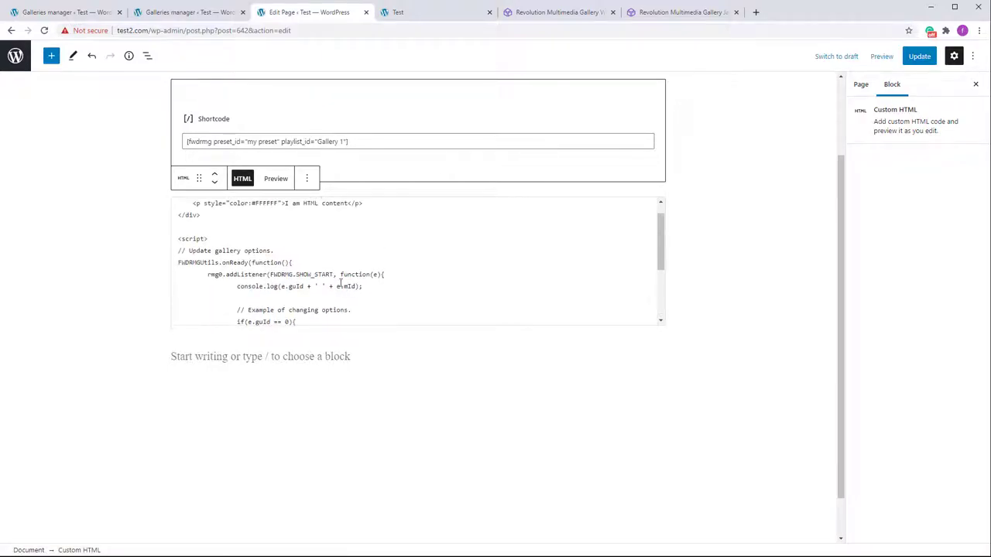
drag(336, 287, 357, 286)
scroll(418, 244, down, 2)
click(335, 265)
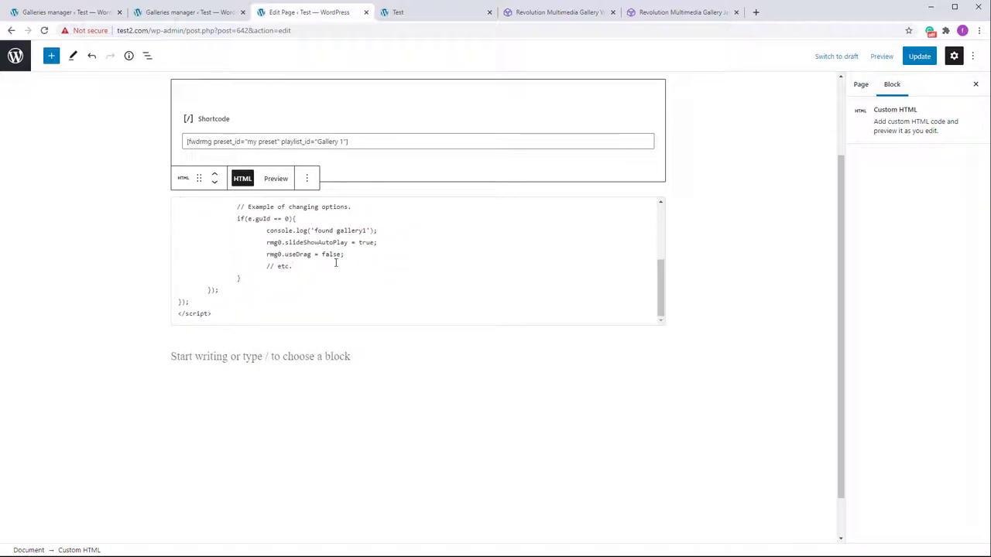
key(Return)
key(Return)
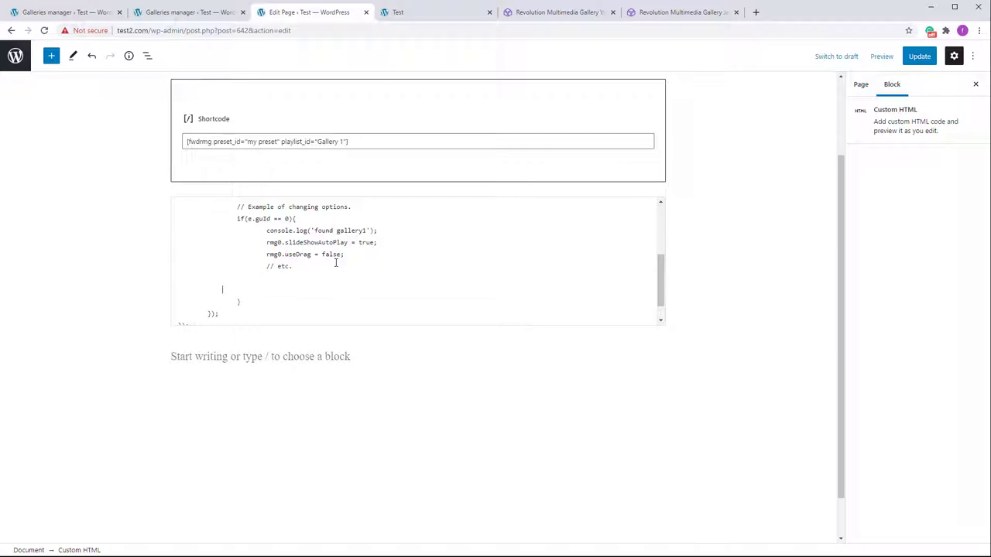
text(if(e.mId == 3){)
key(Return)
key(Return)
Step: Copy the rmg0.slideShowAutoPlay = true line into the new e.mId == 3 block
drag(267, 242, 392, 238)
key(ctrl+c)
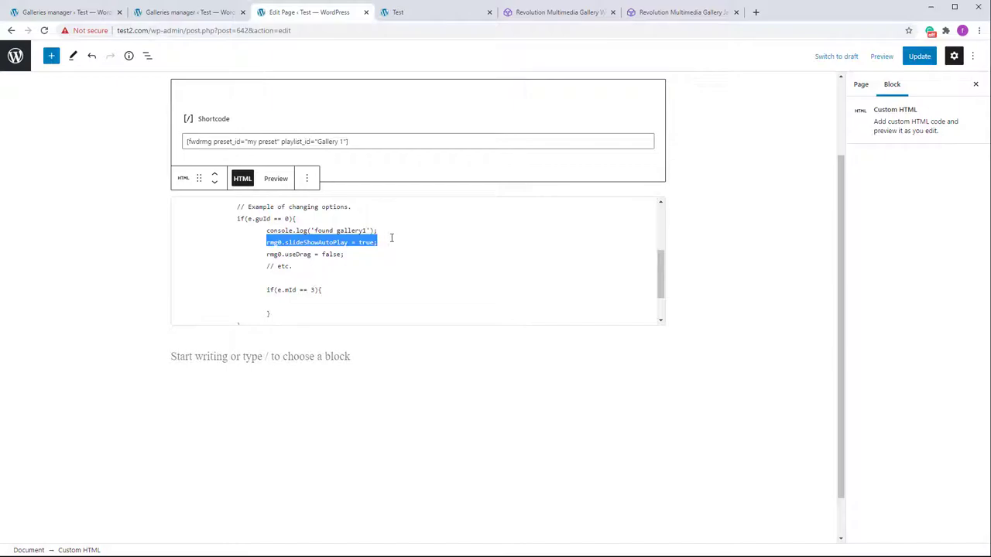
click(288, 301)
key(ctrl+v)
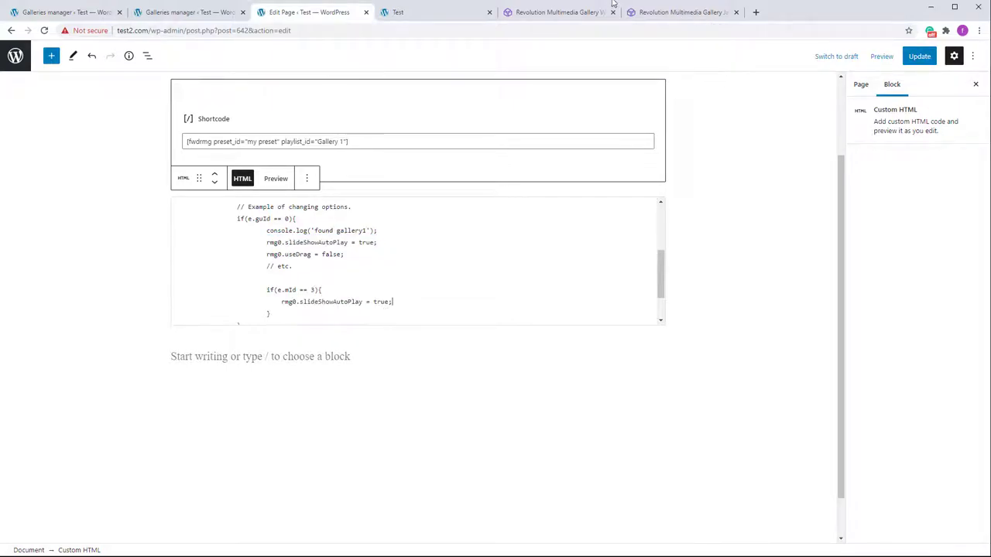
click(676, 14)
Step: Search the API docs for 'backg' and step through the matches to backgroundColor
key(ctrl+f)
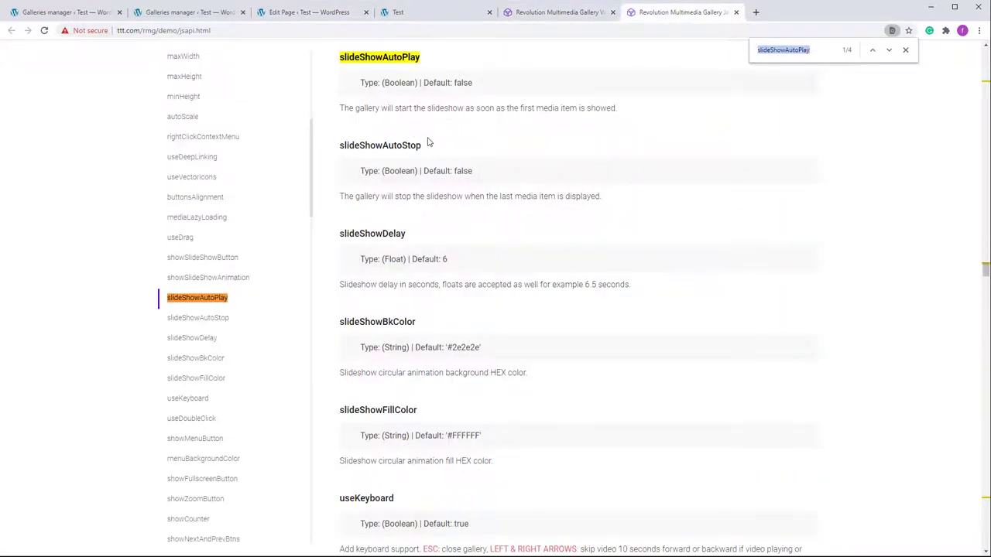
text(backg)
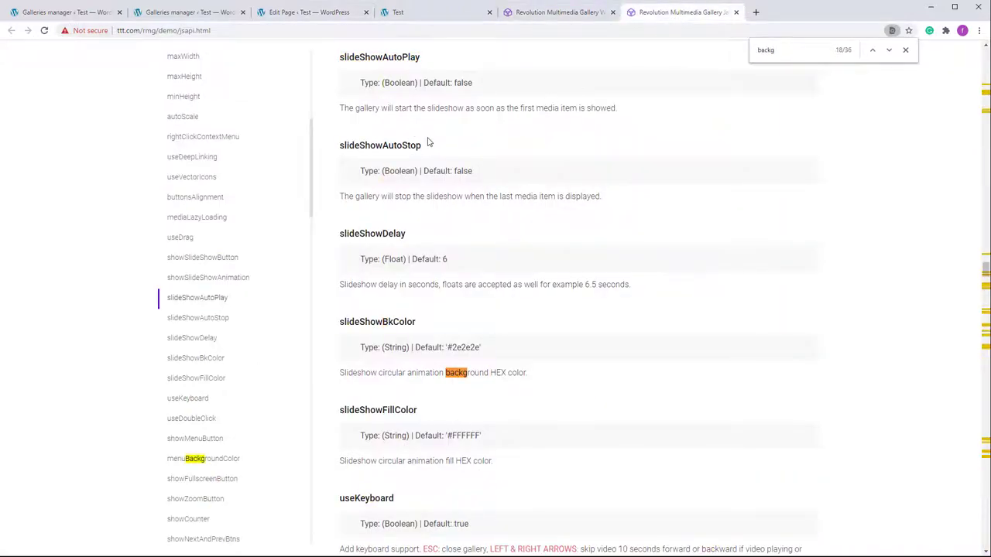
scroll(248, 340, down, 3)
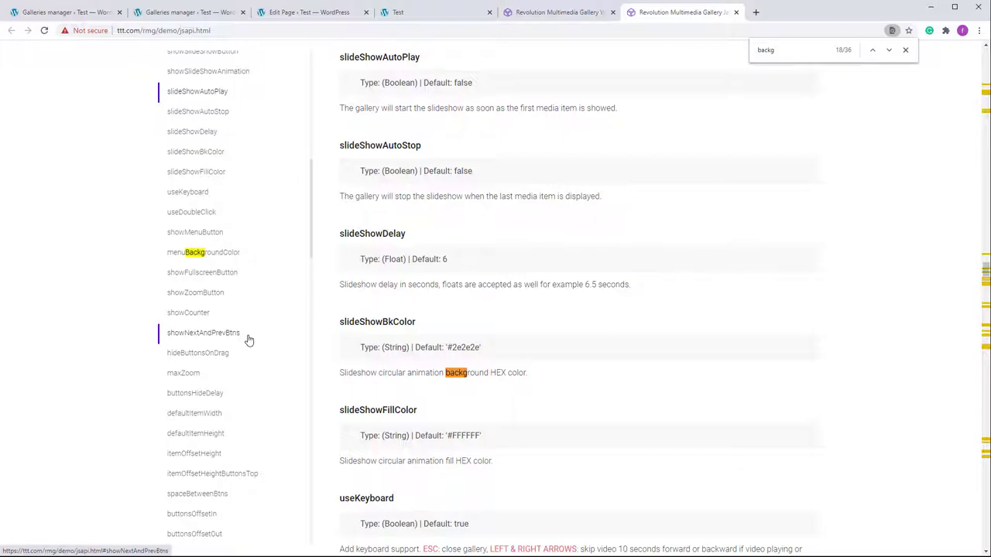
click(889, 50)
click(889, 49)
click(888, 50)
click(889, 50)
click(888, 49)
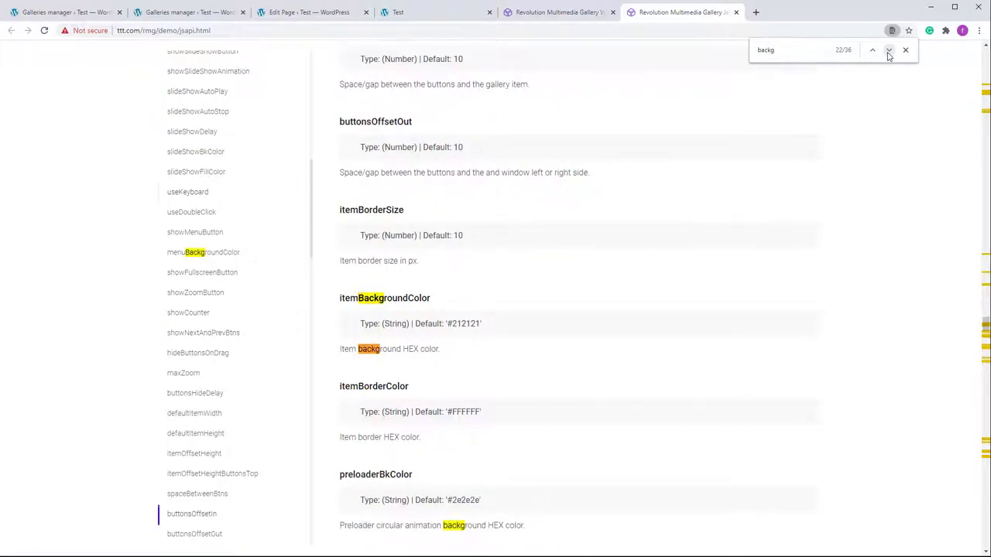
click(888, 50)
Step: Open the backgroundColor section and select the option name to copy
scroll(246, 333, down, 4)
scroll(246, 323, down, 1)
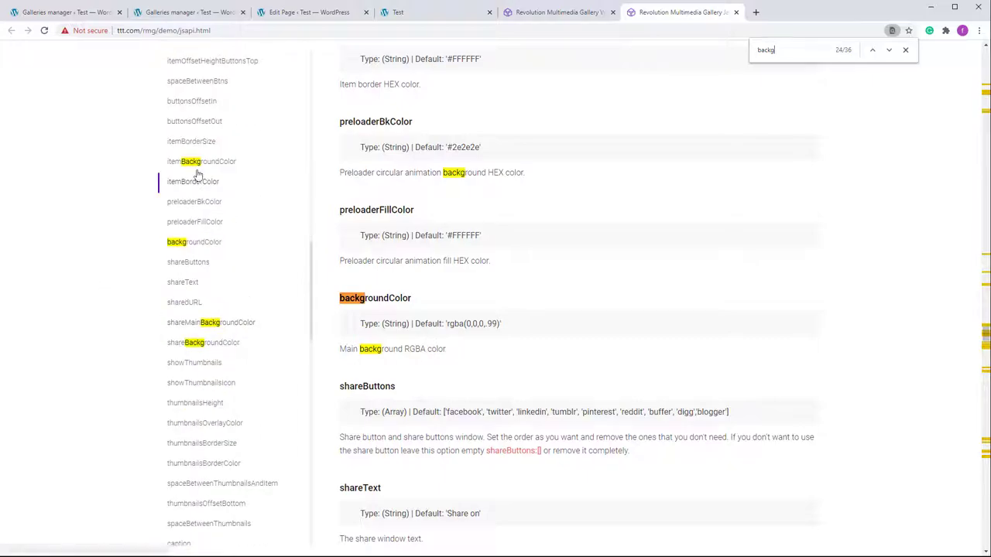
click(200, 245)
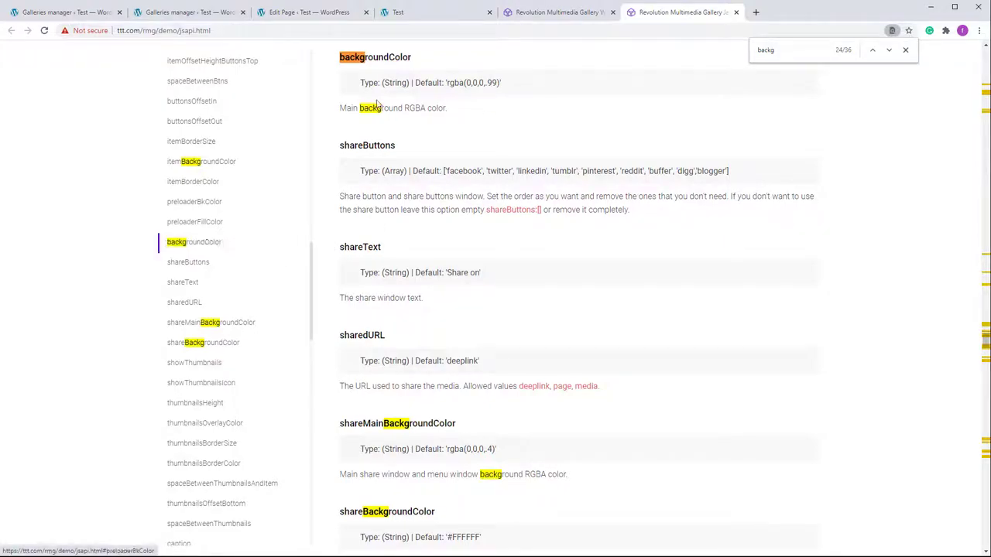
double_click(387, 57)
key(ctrl+c)
Step: Change the block to set rmg0.backgroundColor = 'rgba(255,0,0,1)' and update the page
click(304, 13)
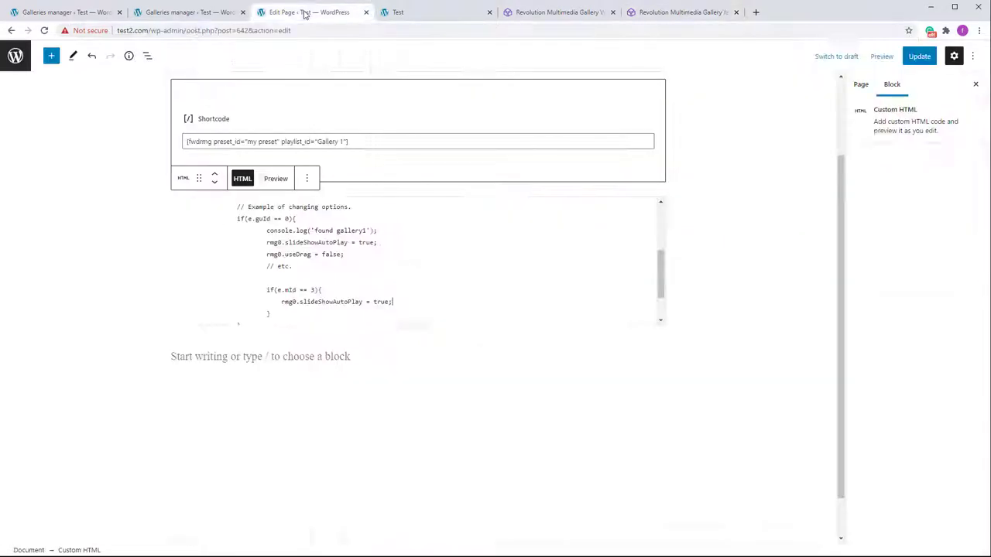
double_click(333, 302)
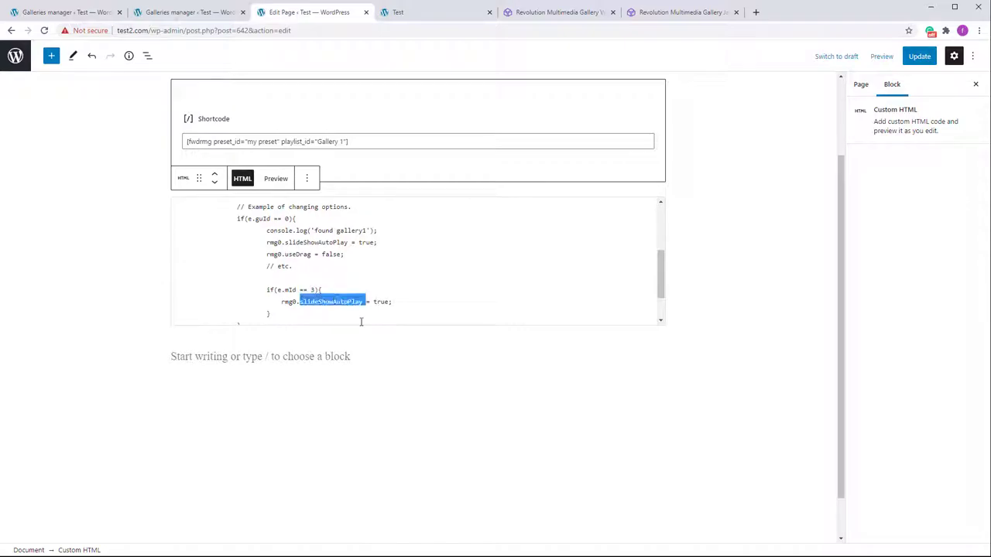
key(ctrl+v)
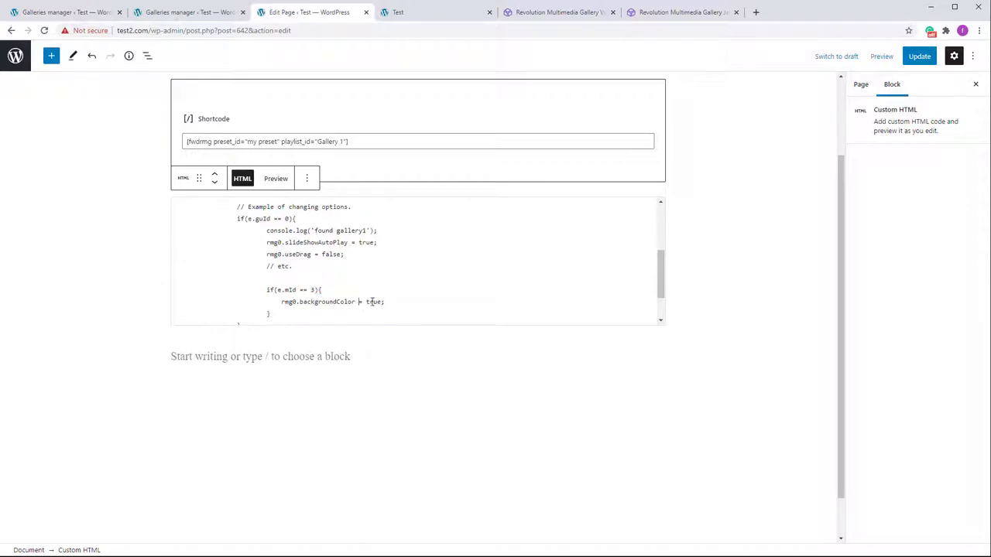
double_click(374, 302)
text('rgba(255, 0 ,0 1)
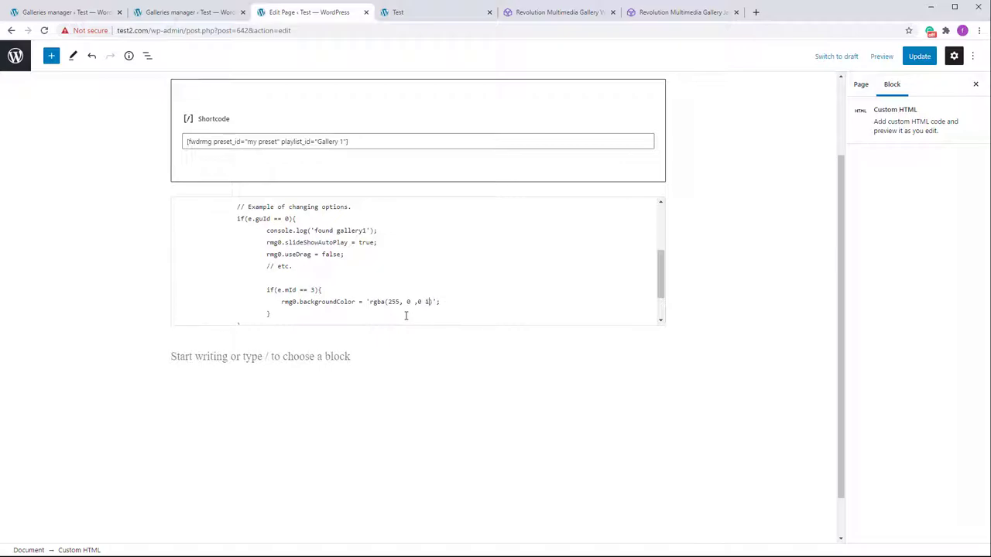
text(,)
key(BackSpace)
key(BackSpace)
key(BackSpace)
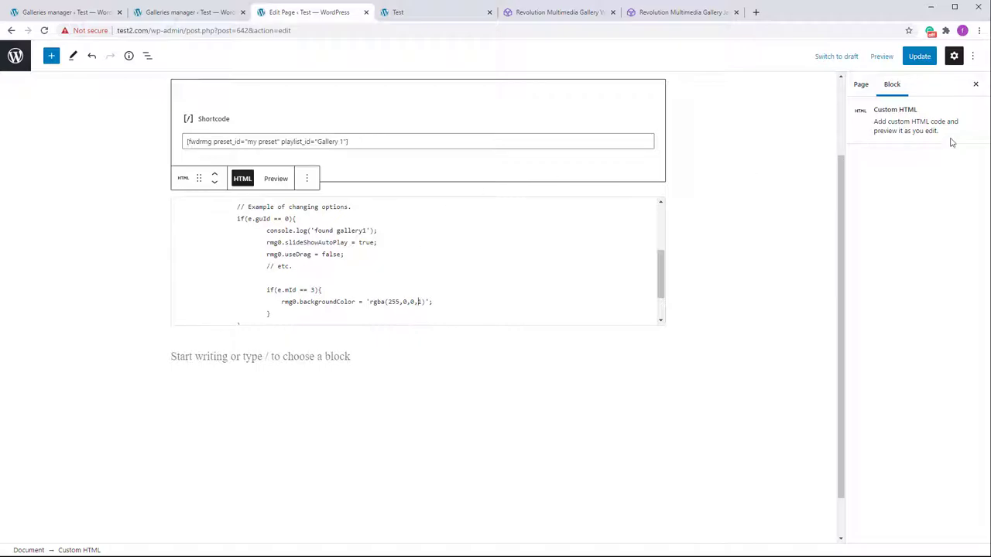
click(919, 55)
Step: Reload the preview and click through the fourth and fifth gallery items to test
click(640, 17)
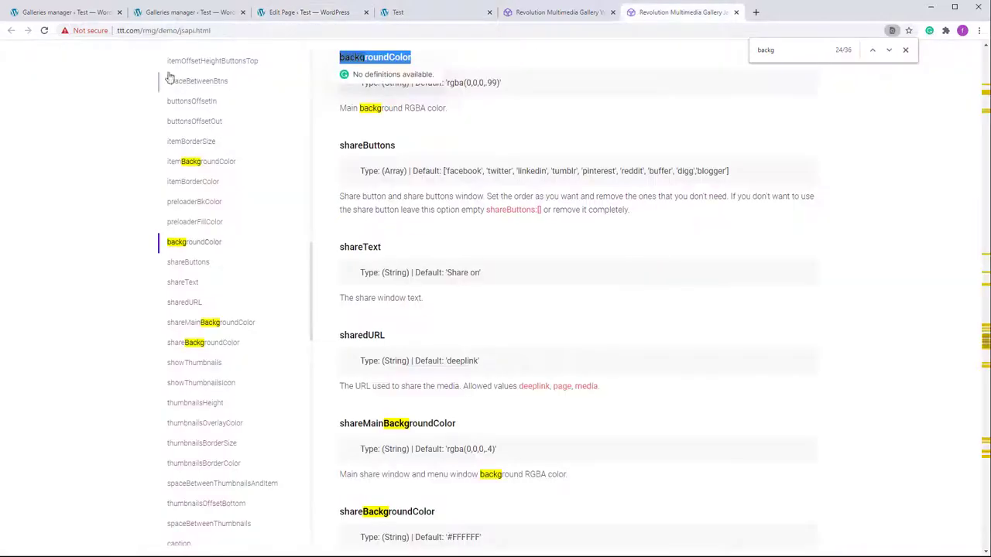
click(418, 17)
key(F5)
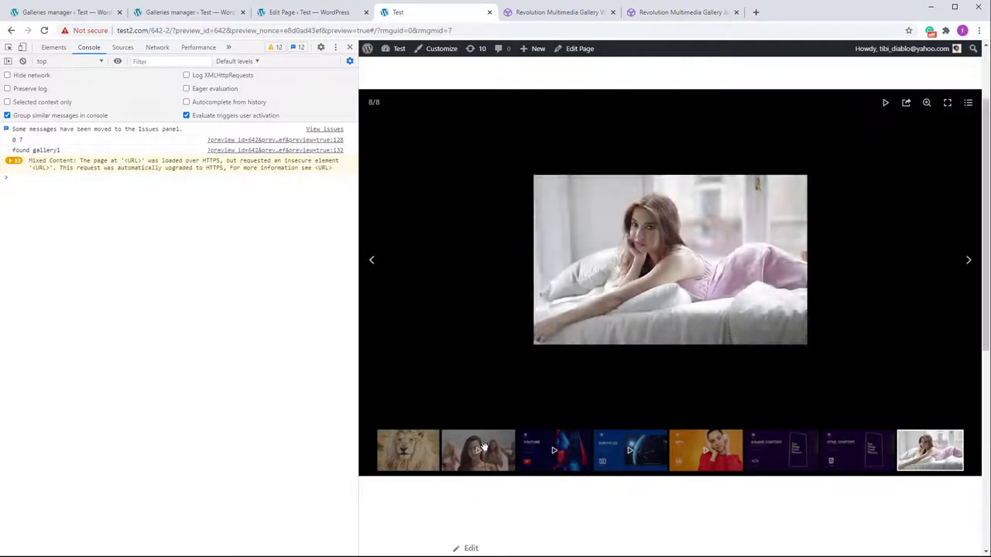
click(619, 457)
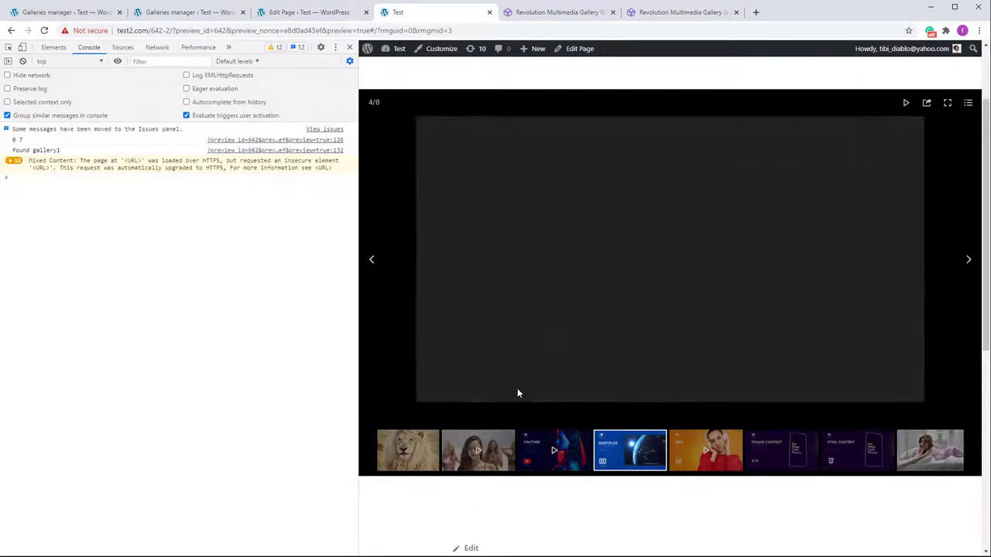
click(711, 462)
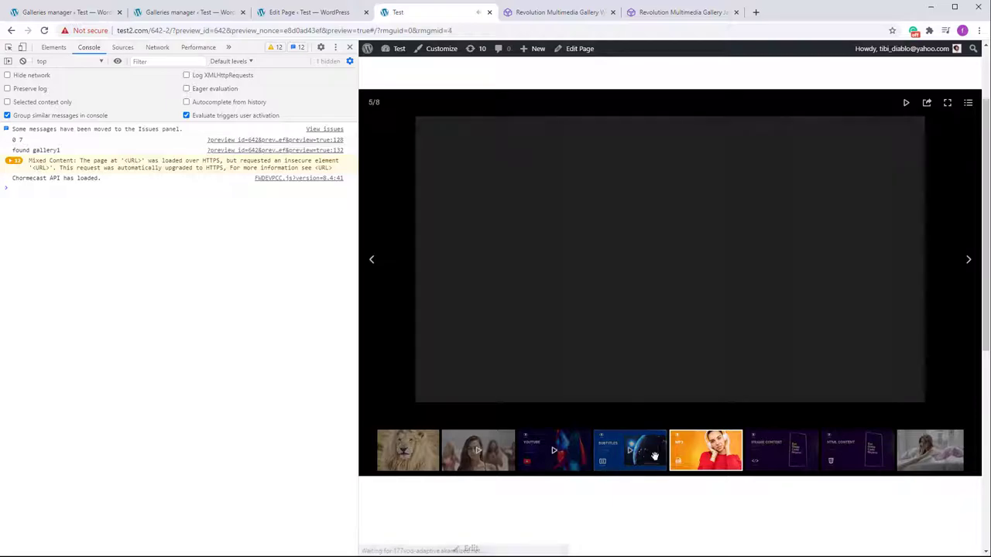
click(629, 449)
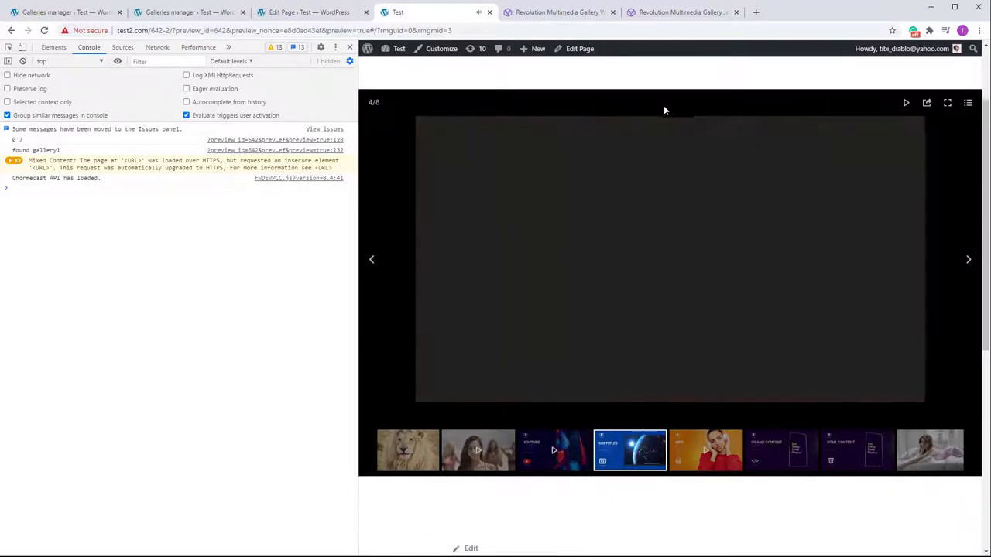
click(286, 13)
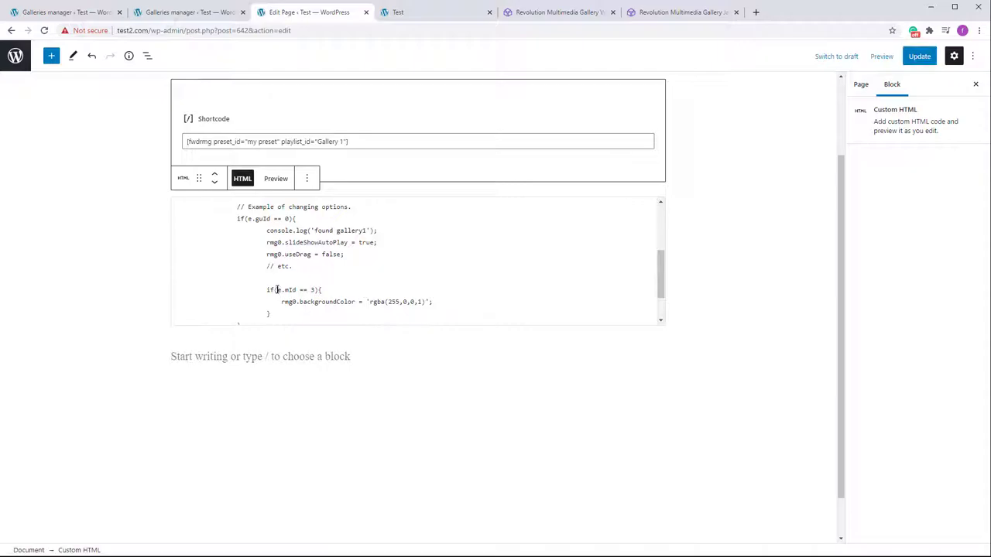
drag(276, 290, 297, 291)
Step: Add console.log('found firth item') inside the e.mId == 3 block and update the page
click(339, 291)
key(Return)
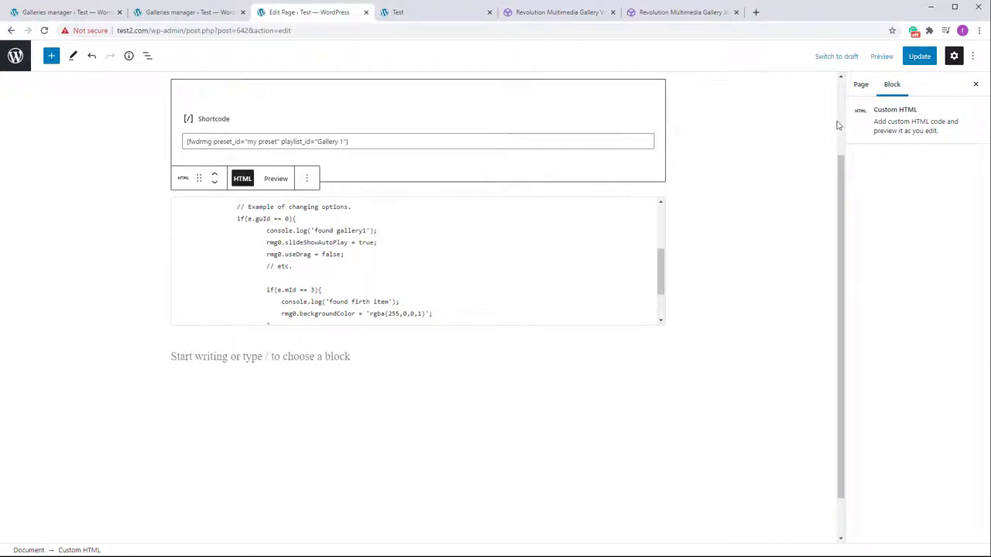
click(919, 56)
click(418, 12)
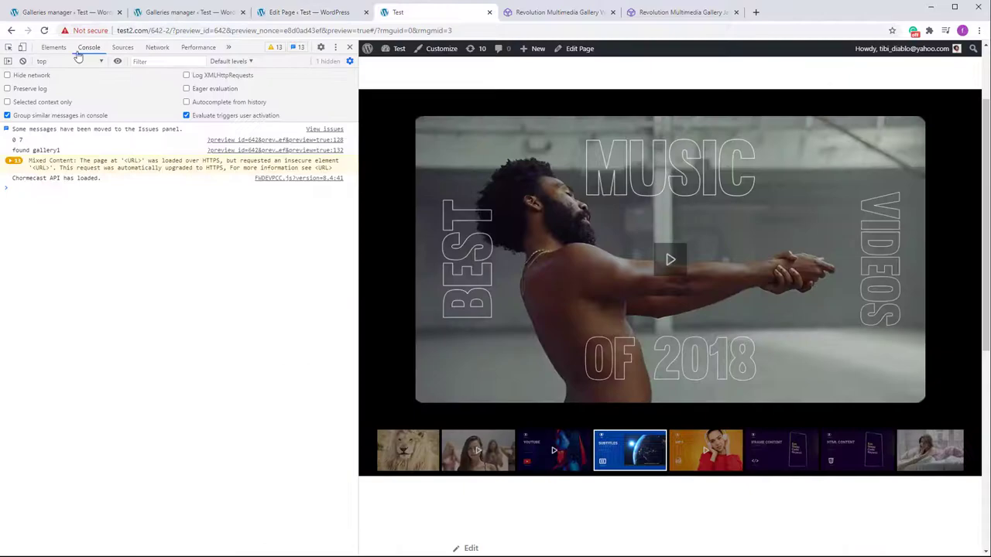
Step: Reload the preview and pause on item 4 to confirm the red gallery background
click(44, 31)
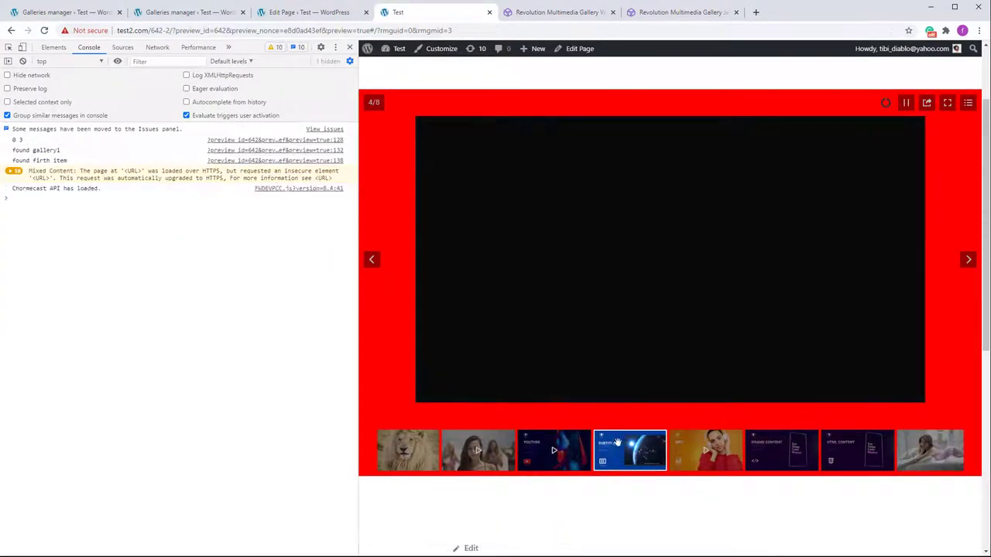
click(553, 451)
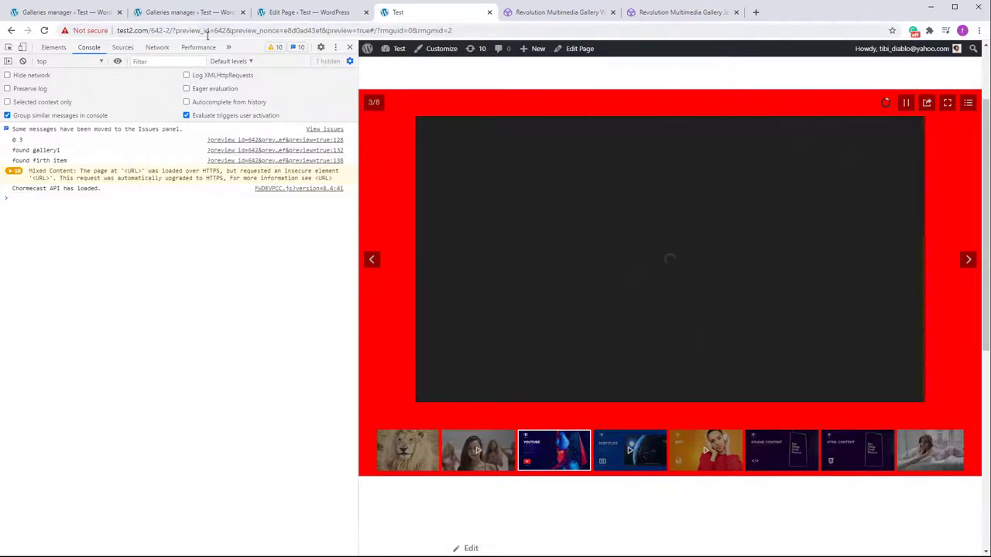
click(44, 30)
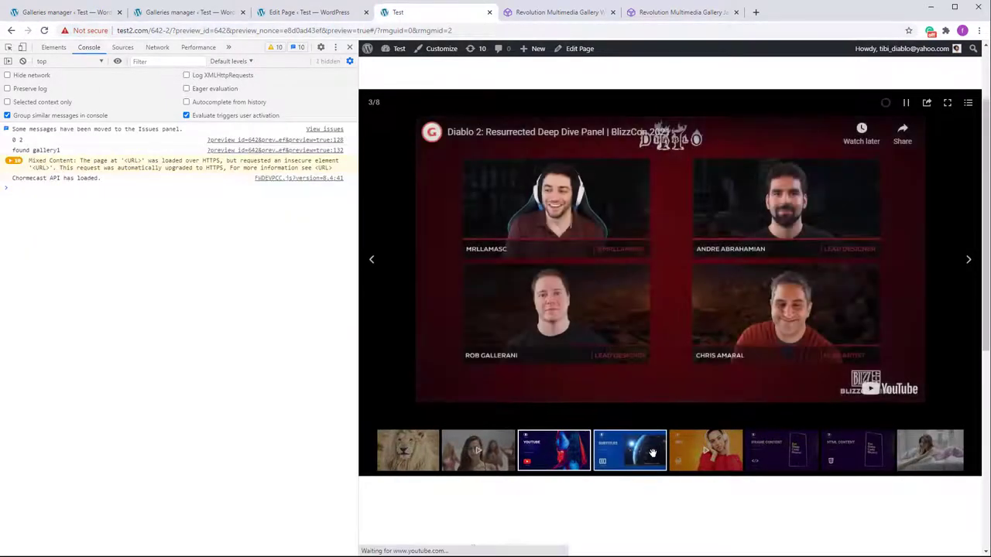
click(652, 453)
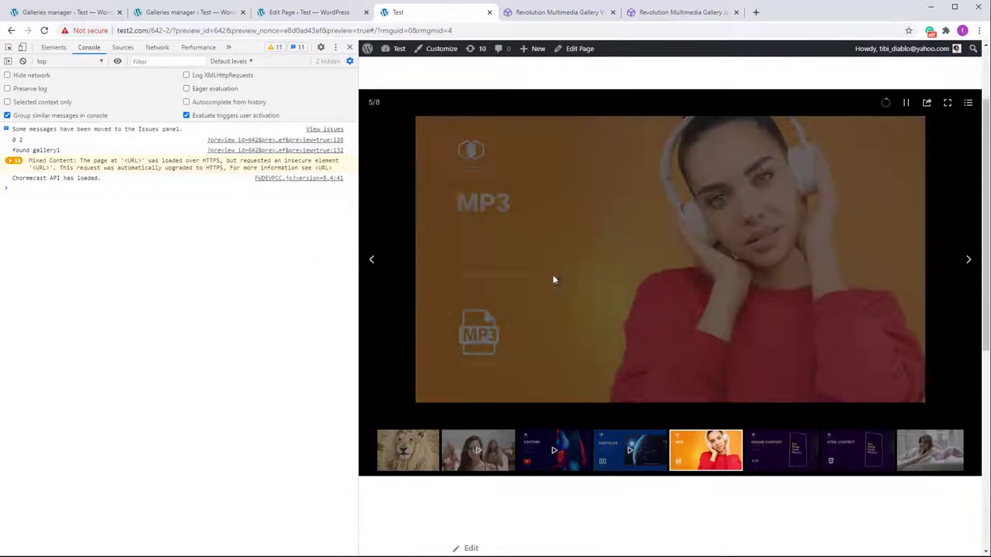
click(906, 102)
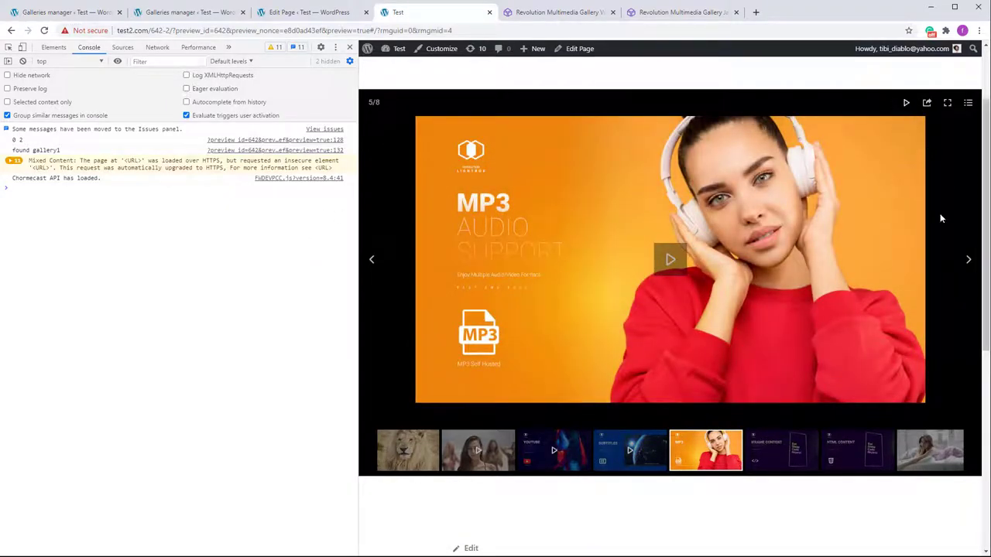
click(630, 450)
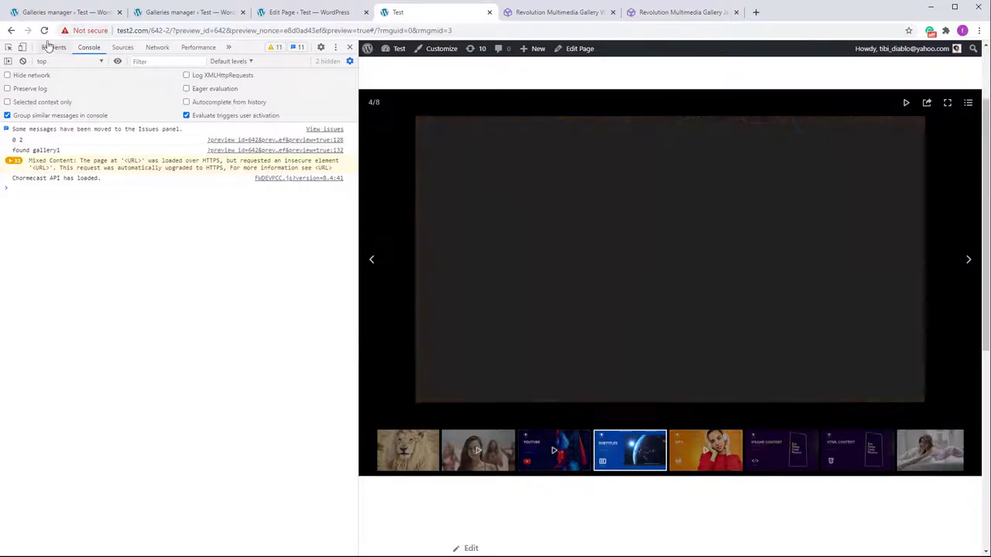
click(45, 31)
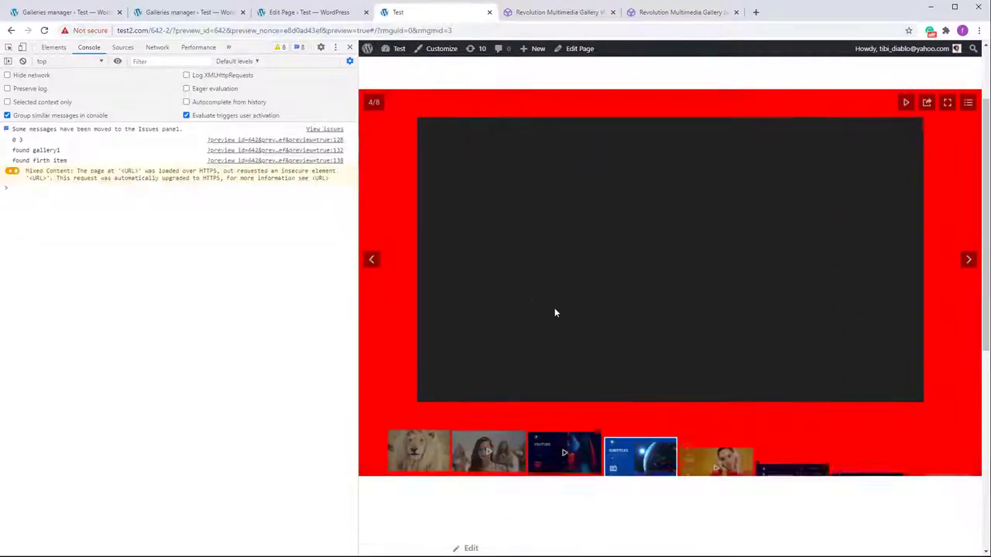
click(906, 102)
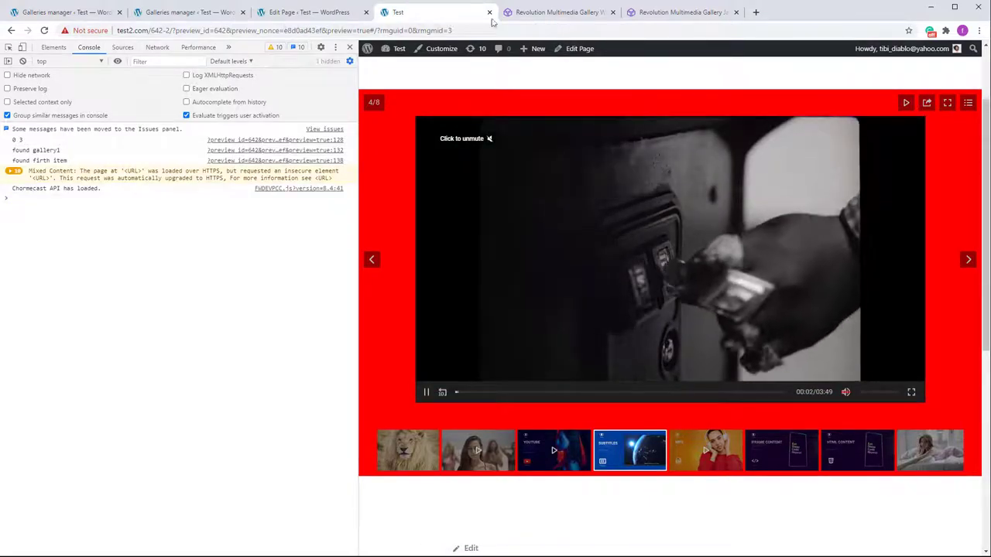
click(655, 12)
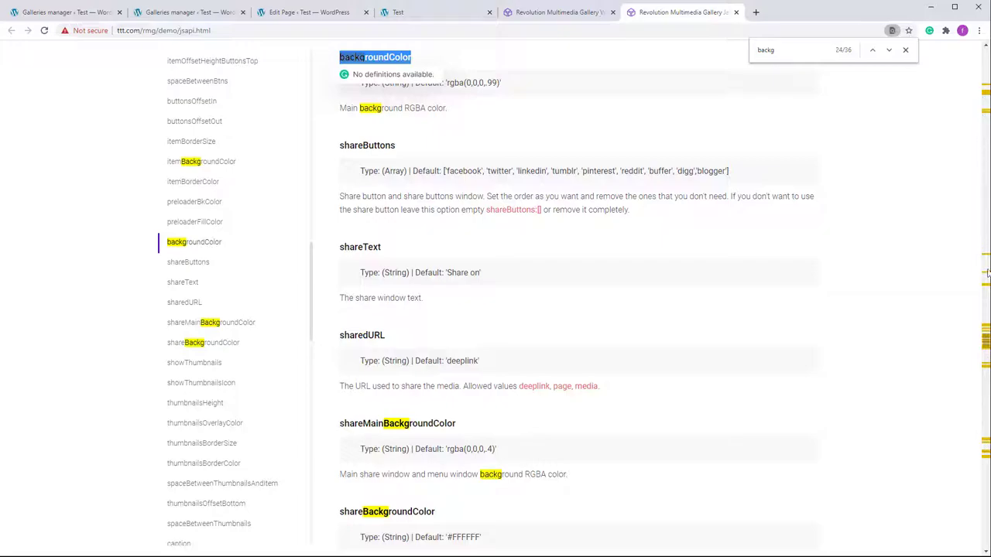
Step: Close the find bar, open the FWDRMG.UPDATE_ITEM event entry and copy UPDATE_ITEM
click(986, 344)
key(Escape)
click(986, 348)
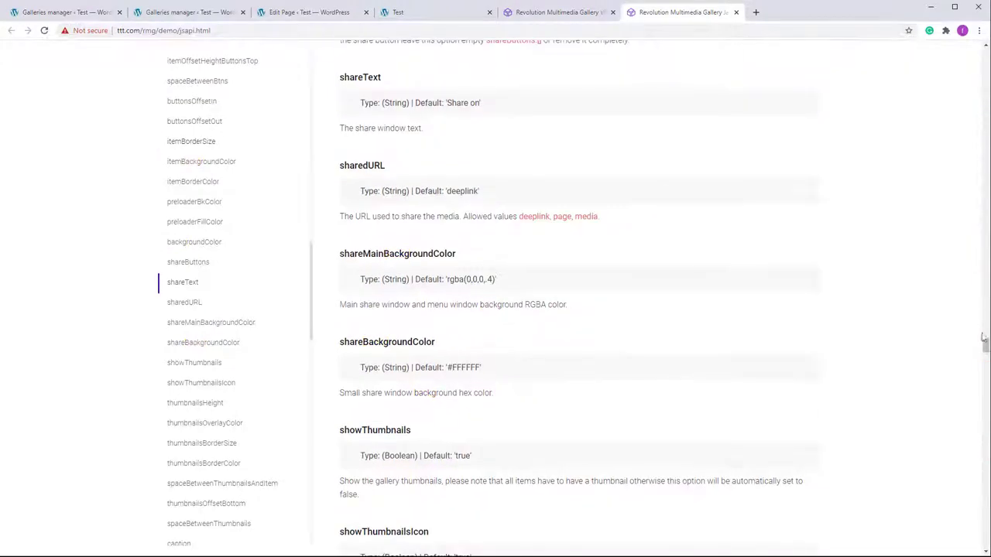
drag(986, 342, 986, 540)
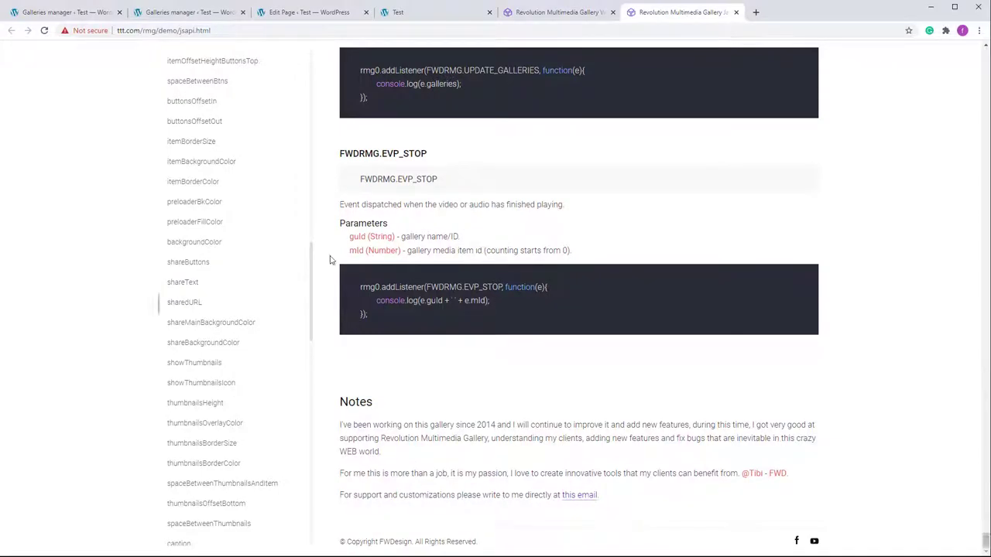
drag(311, 294, 311, 495)
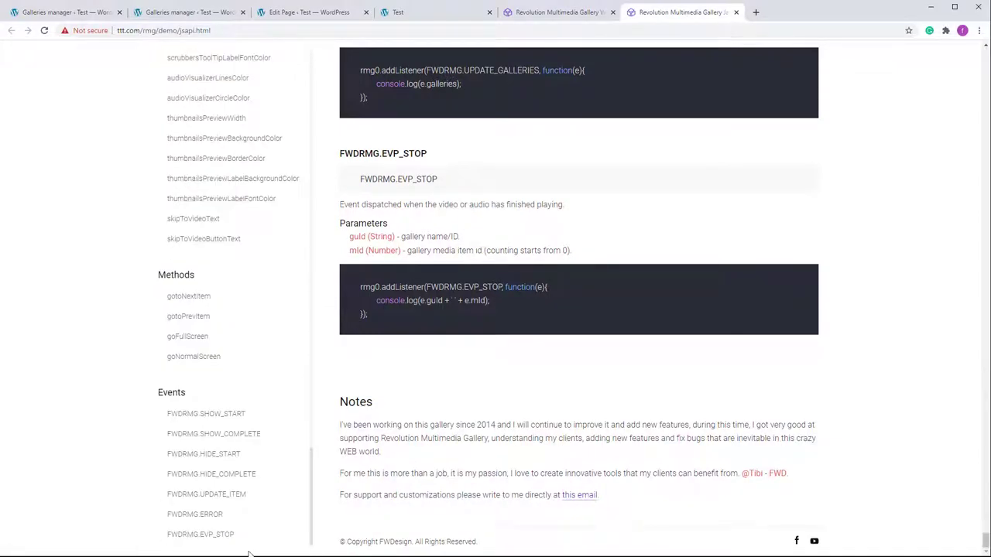
click(224, 496)
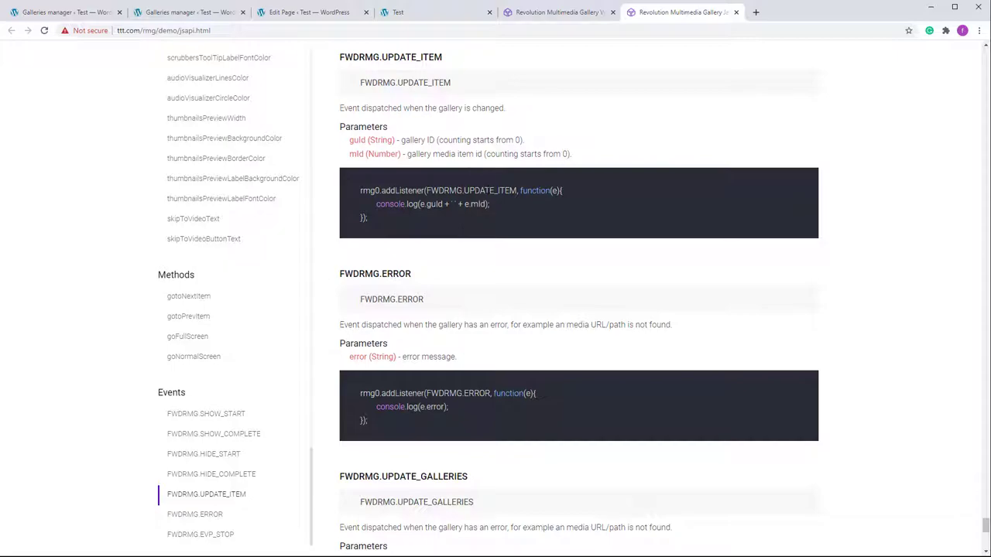
double_click(490, 190)
key(ctrl+c)
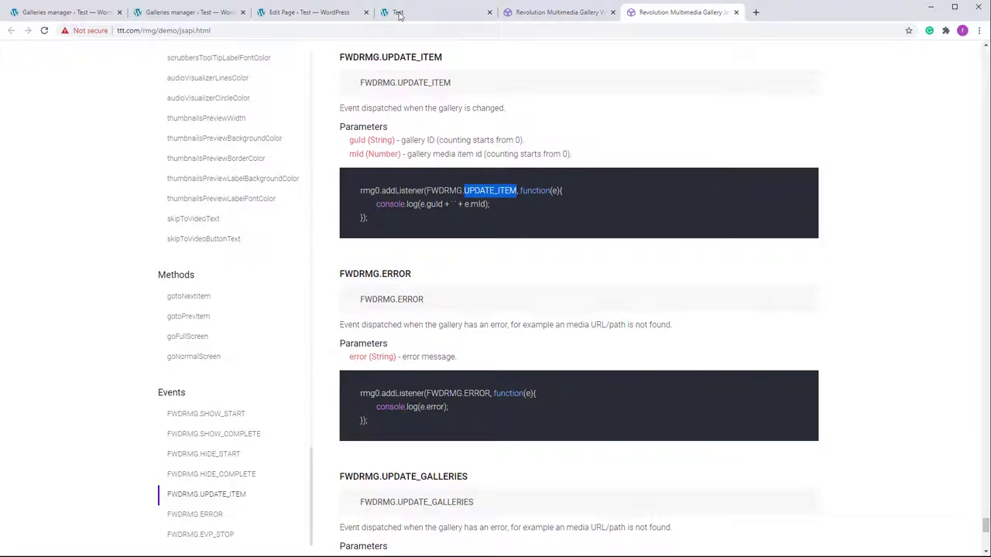
click(399, 17)
click(299, 19)
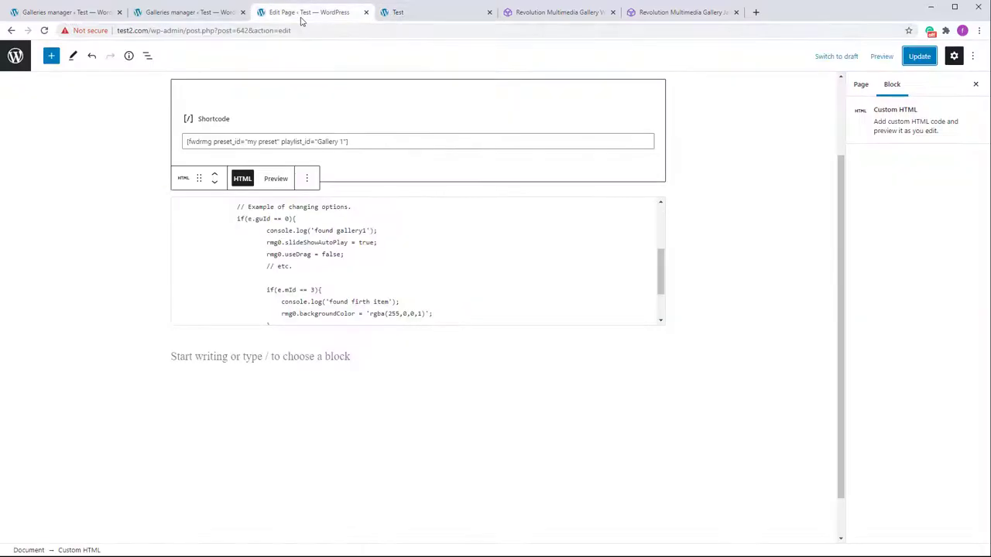
Step: Replace SHOW_START with UPDATE_ITEM, delete the gallery1 option lines, and update the page
scroll(300, 265, up, 1)
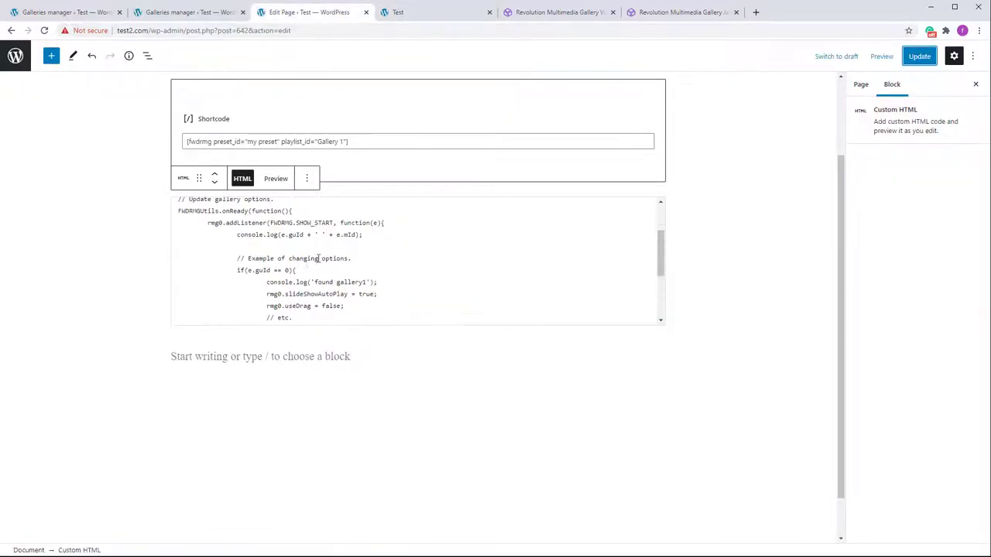
double_click(324, 223)
key(ctrl+v)
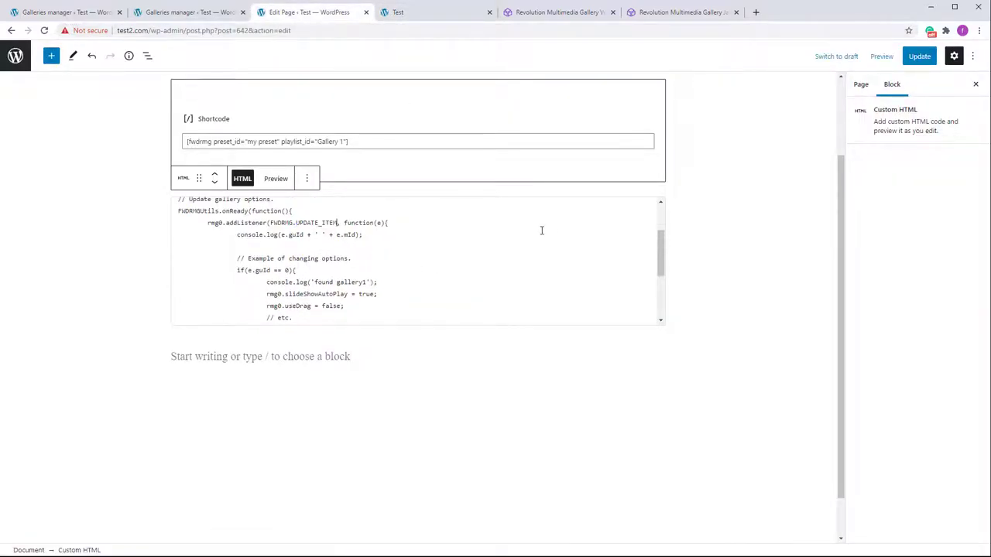
scroll(315, 236, down, 2)
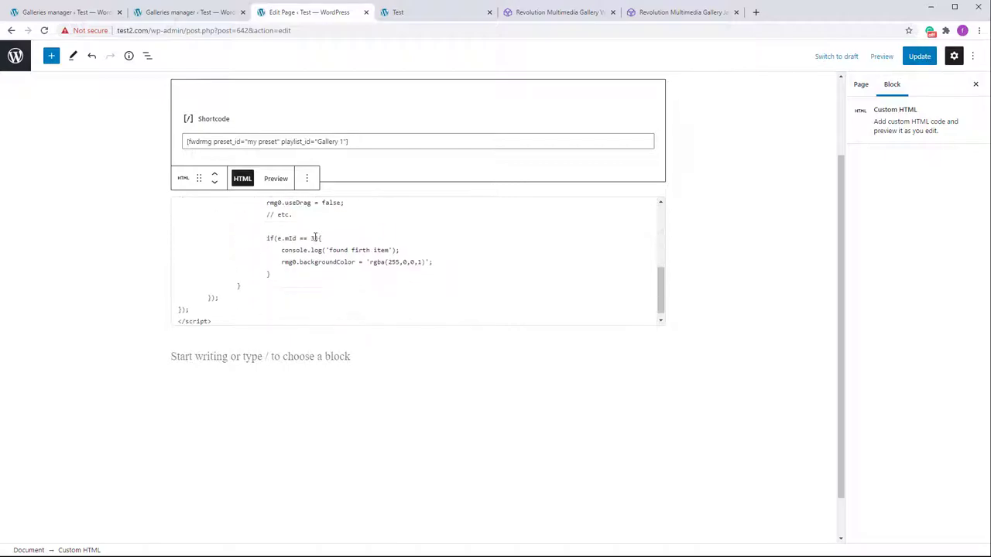
scroll(324, 262, up, 1)
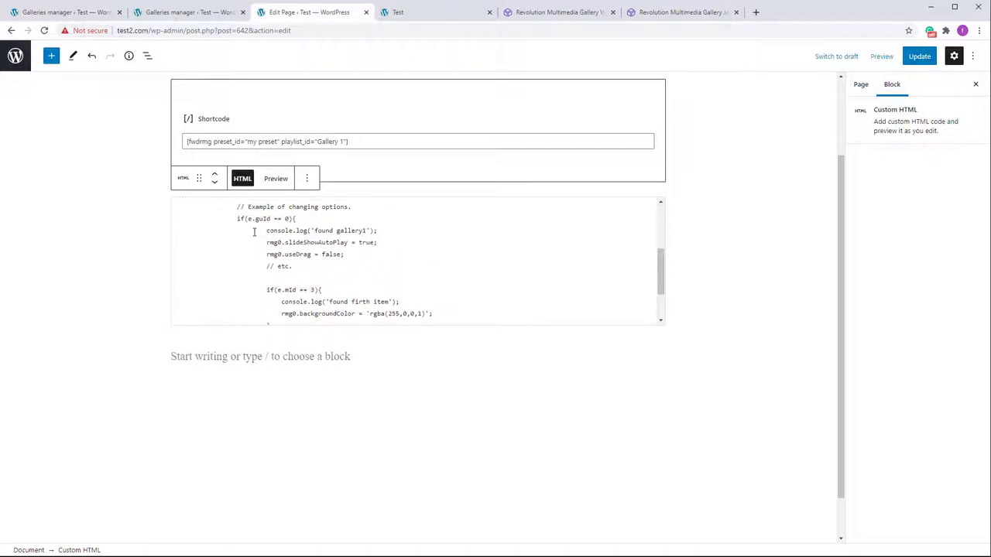
drag(253, 231, 478, 280)
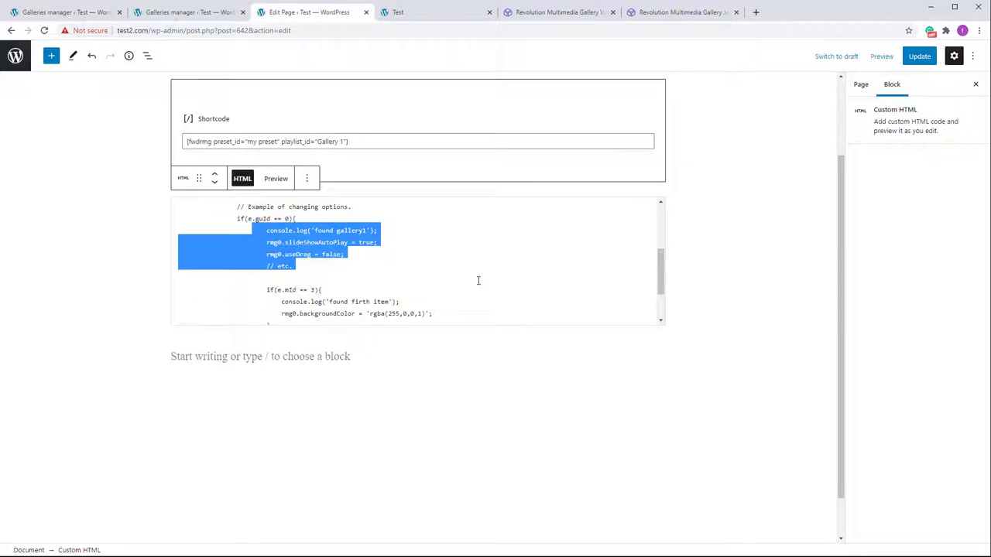
key(BackSpace)
key(BackSpace)
key(BackSpace)
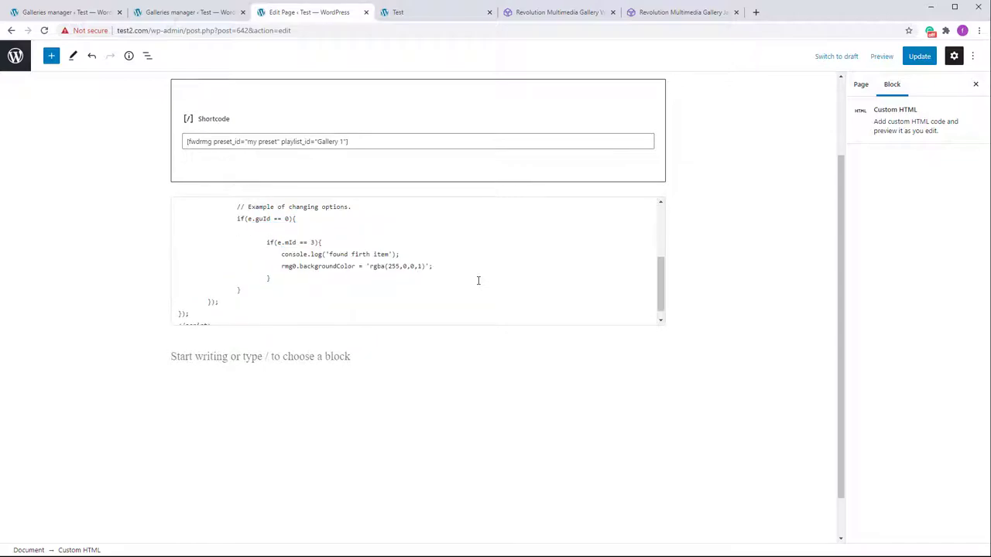
click(918, 55)
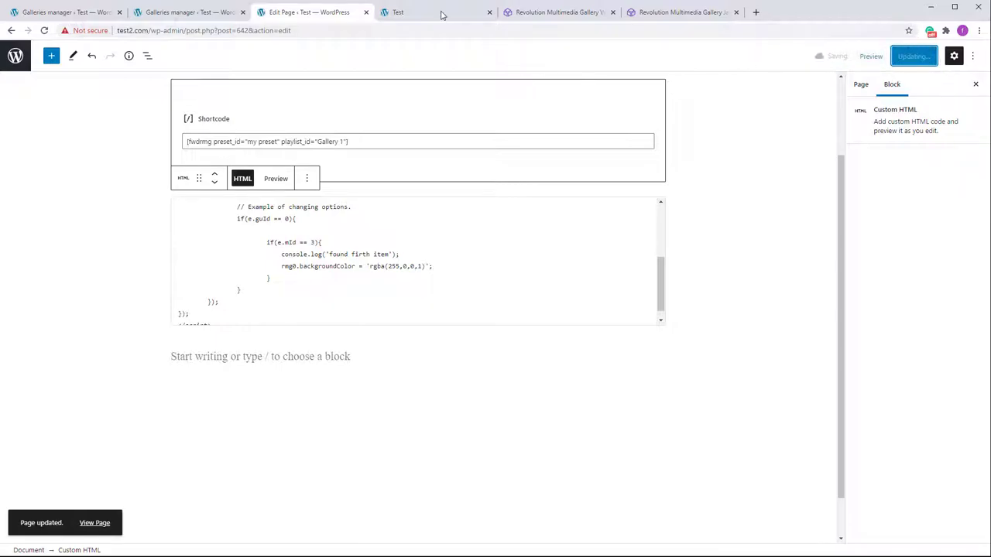
Step: Reload the preview and switch back to the fourth item to check the console log
click(441, 13)
key(F5)
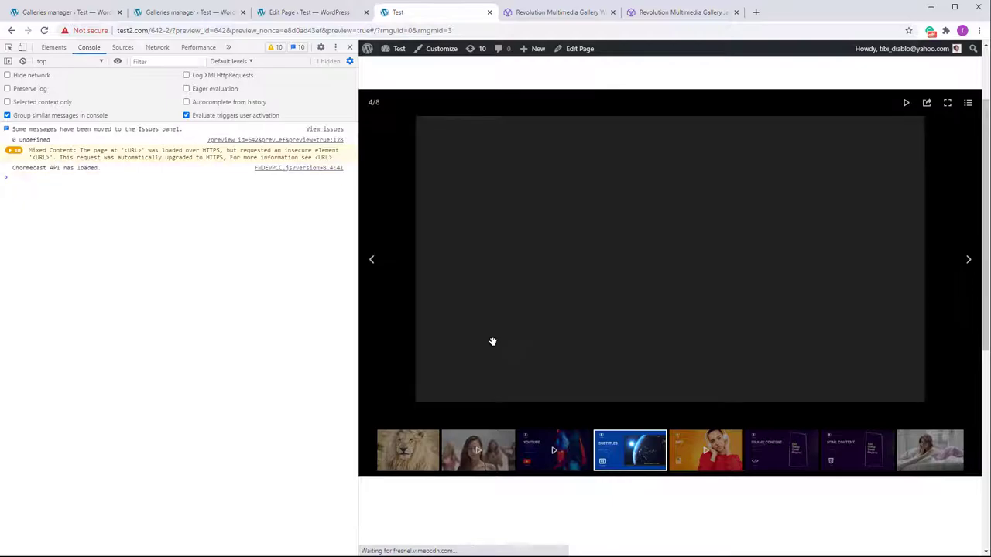
key(Left)
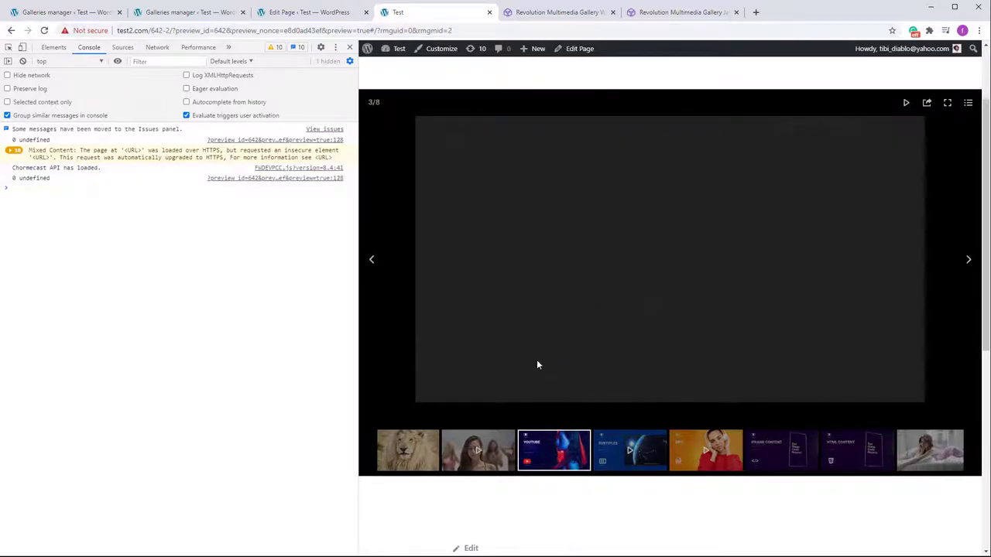
click(602, 437)
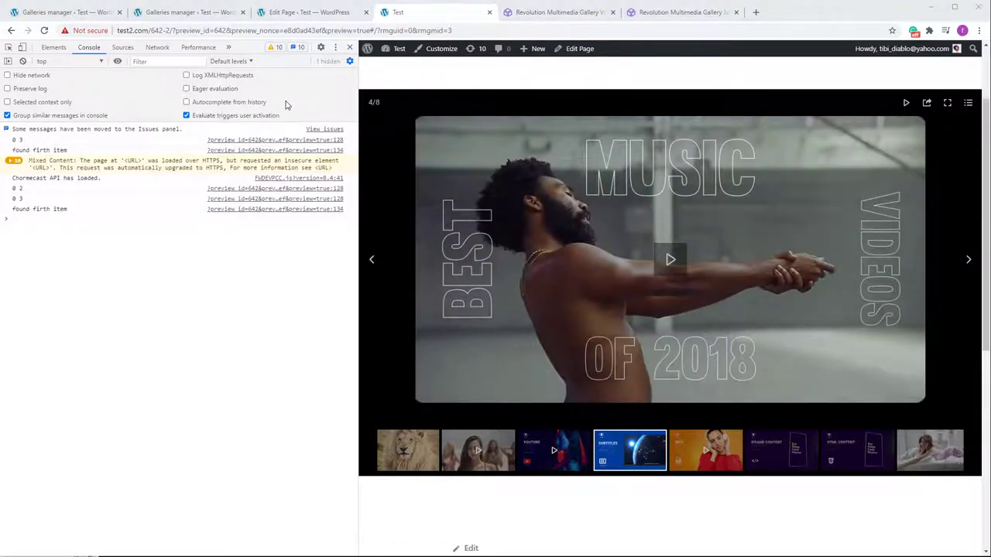
Step: Delete the if(e.guId == 0) block, leaving only the guId/mId console.log line, then update
click(280, 14)
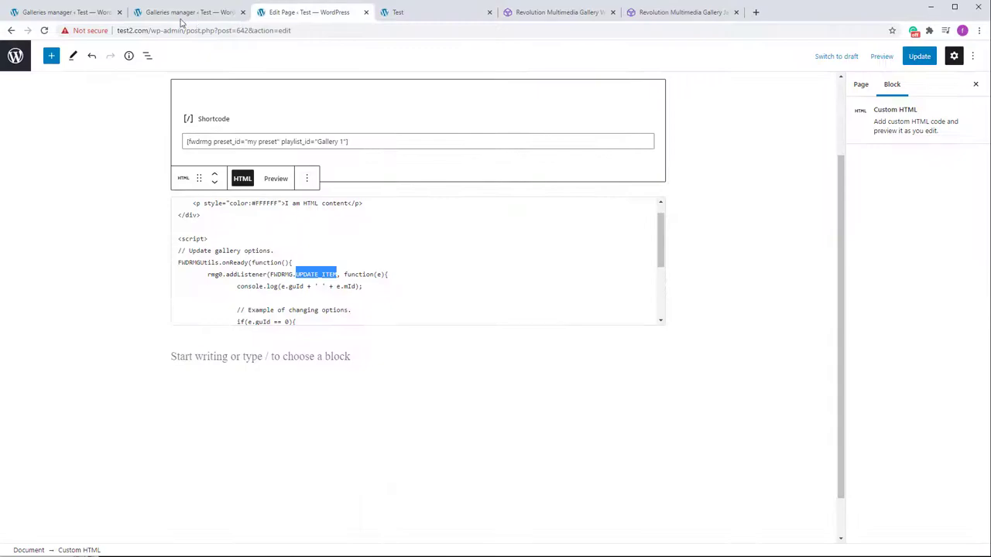
scroll(264, 290, down, 3)
scroll(283, 266, up, 3)
scroll(412, 241, down, 1)
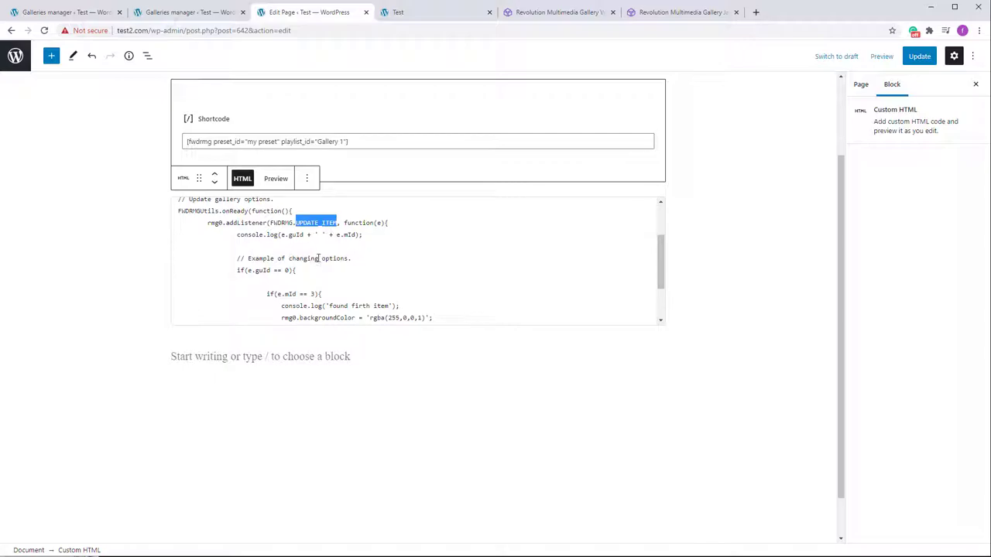
drag(236, 256, 455, 272)
scroll(413, 222, down, 1)
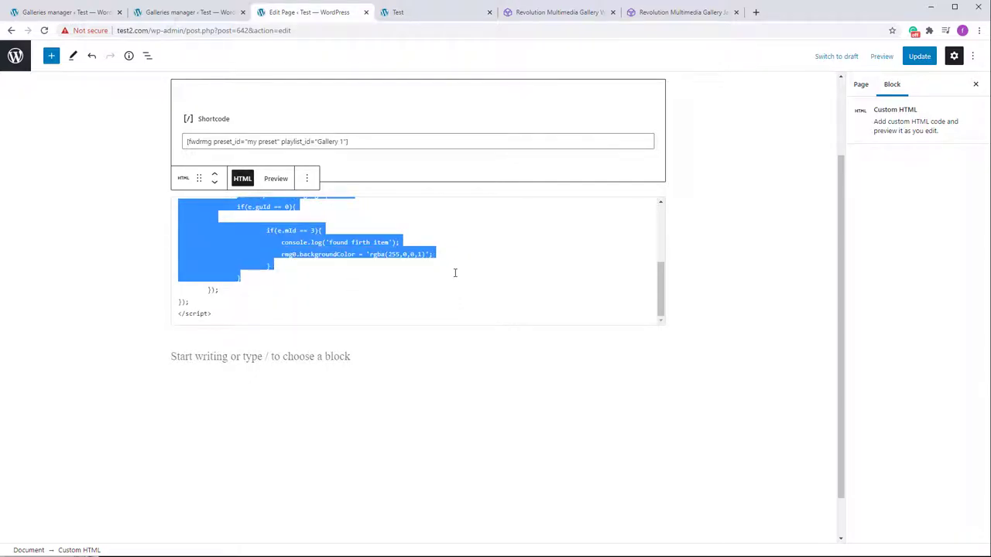
key(BackSpace)
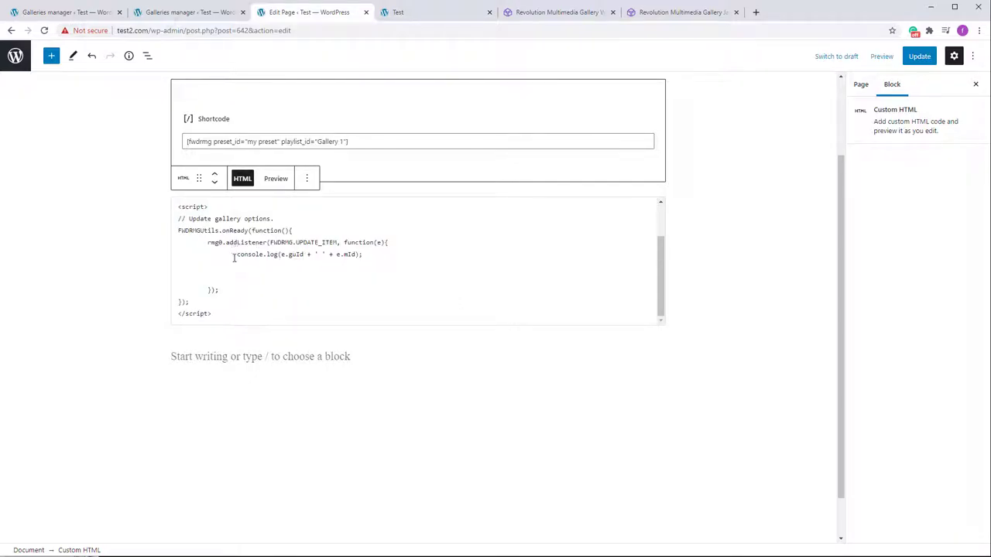
drag(233, 257, 390, 254)
double_click(298, 254)
double_click(348, 254)
click(918, 58)
Step: Reload the preview and advance past item 5 to check the logged gallery and item ids
click(437, 16)
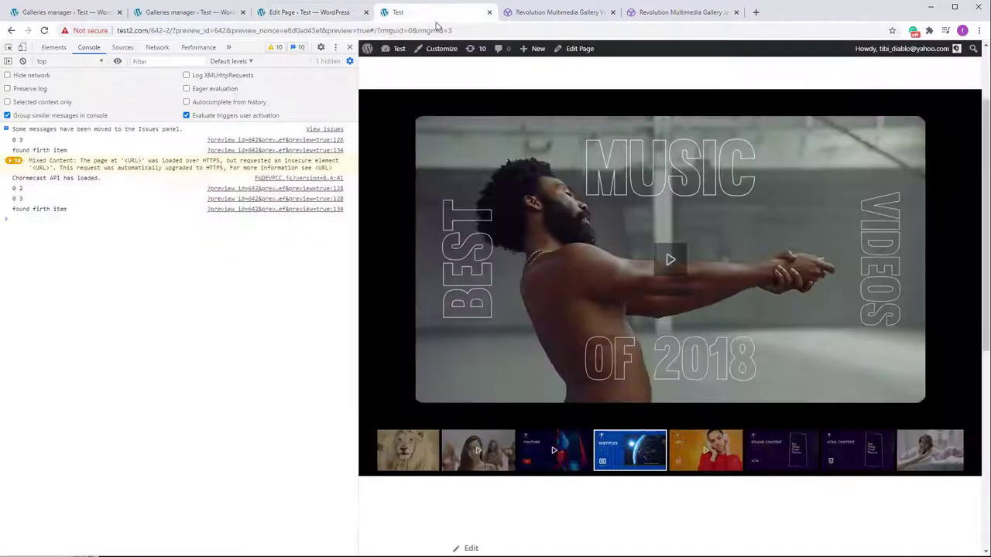
click(44, 30)
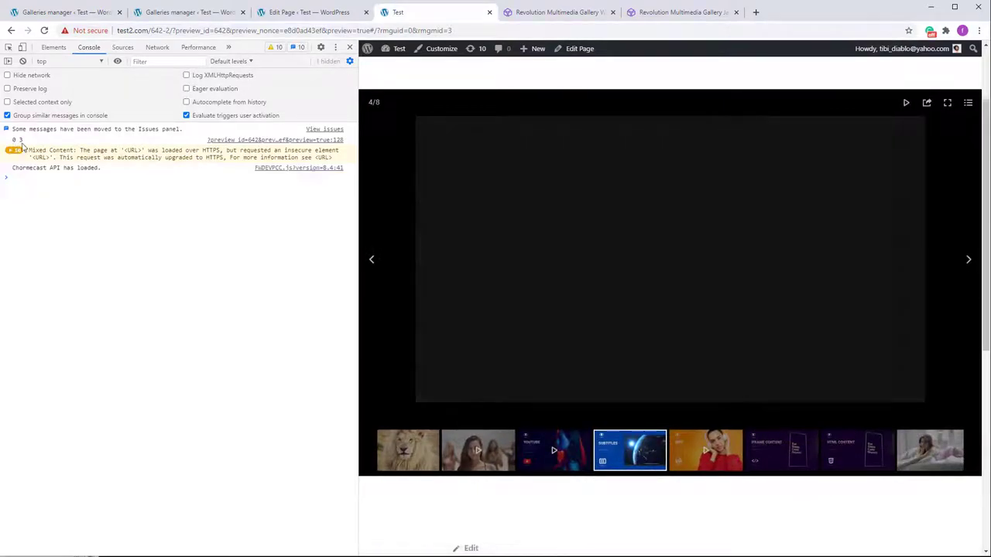
click(708, 450)
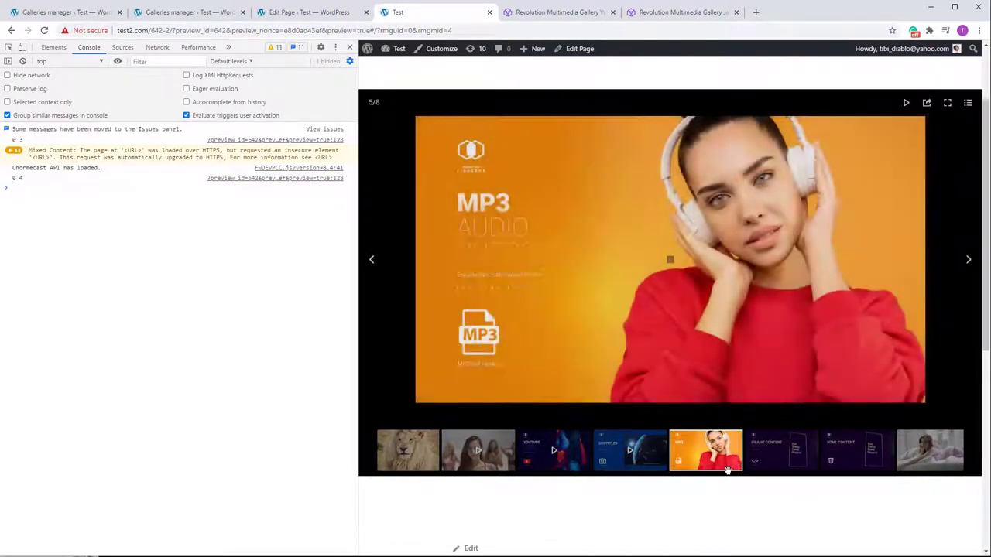
key(Right)
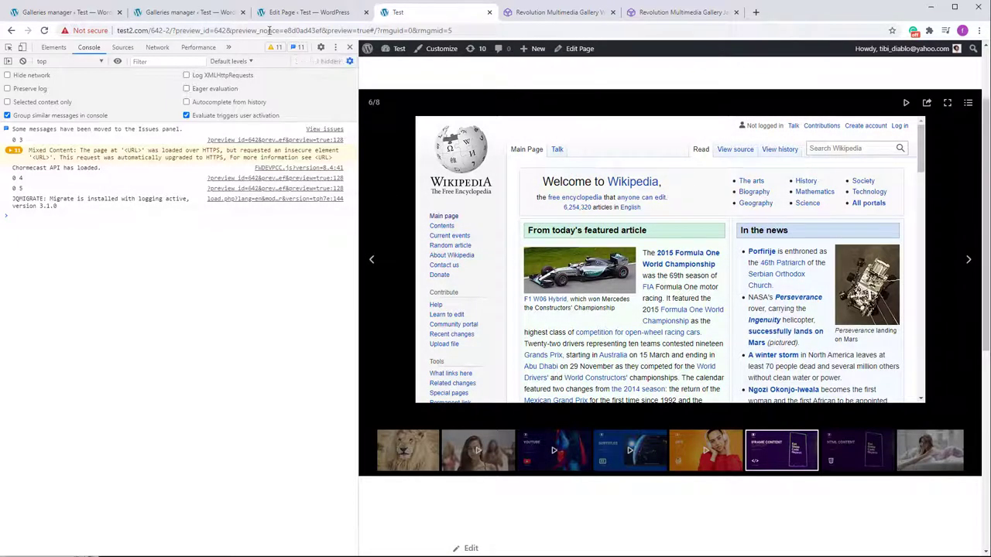
click(321, 14)
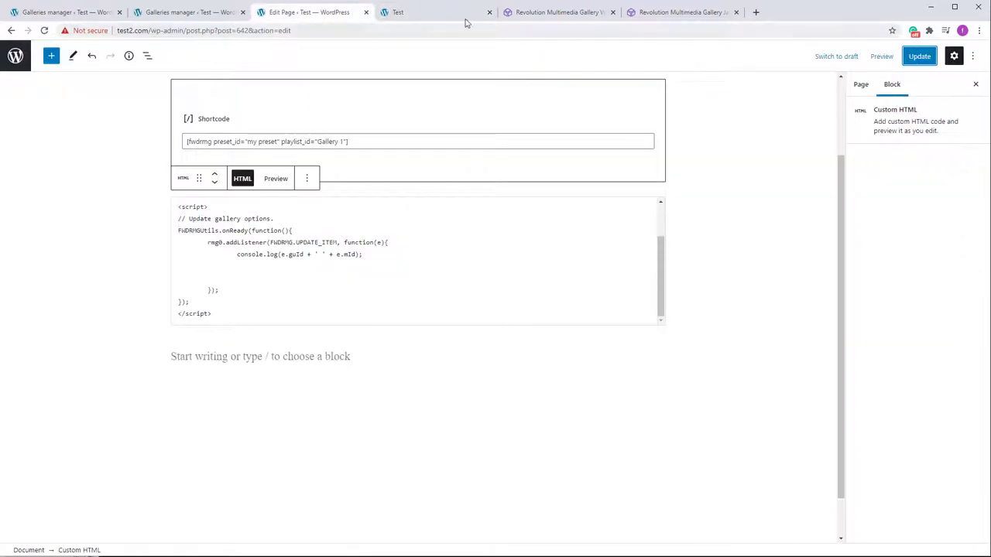
click(526, 16)
click(663, 14)
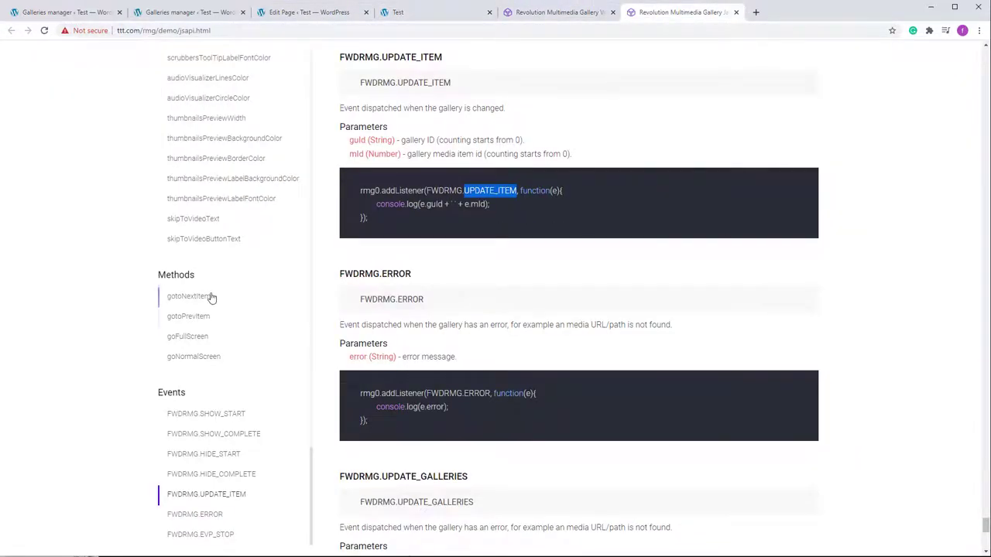
click(206, 296)
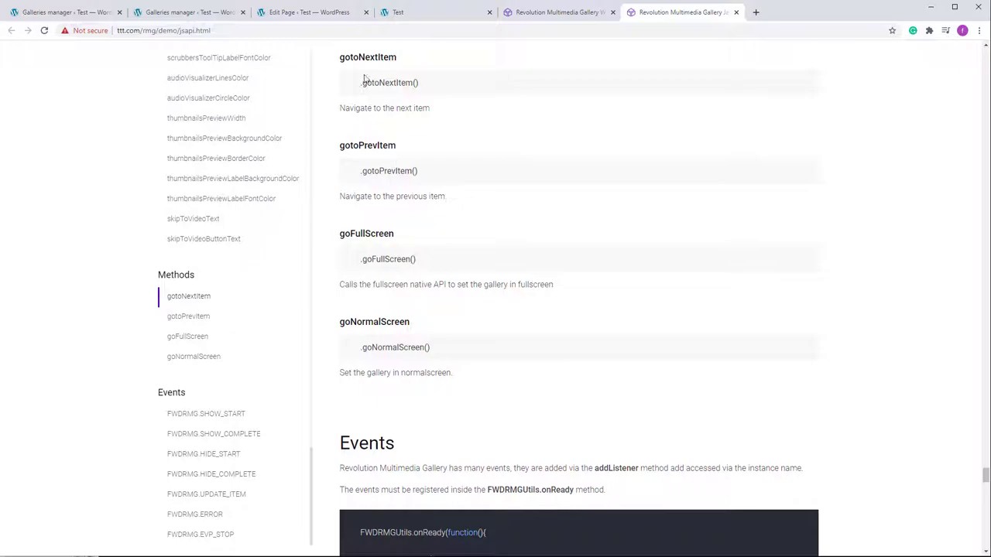
scroll(430, 437, down, 3)
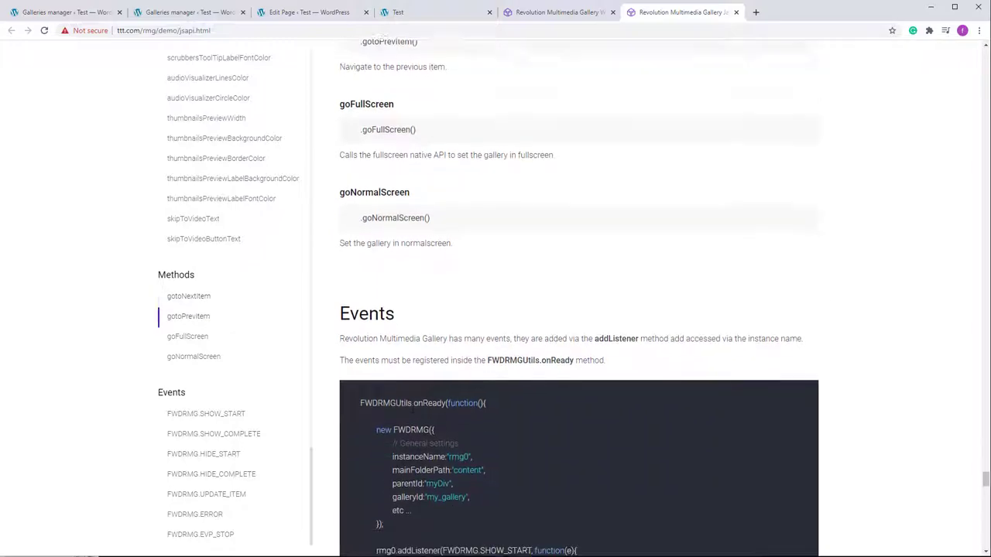
scroll(433, 444, up, 3)
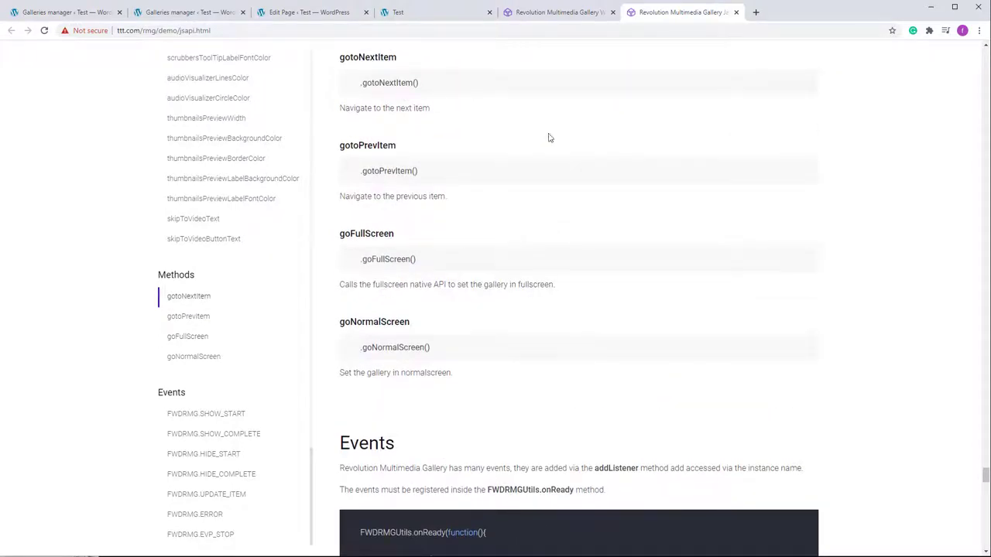
click(302, 12)
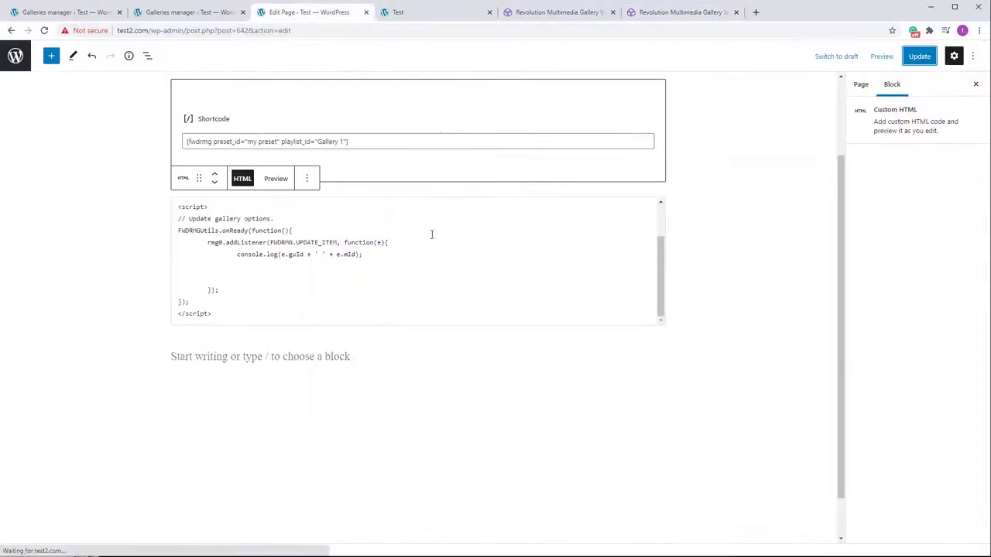
scroll(271, 285, up, 1)
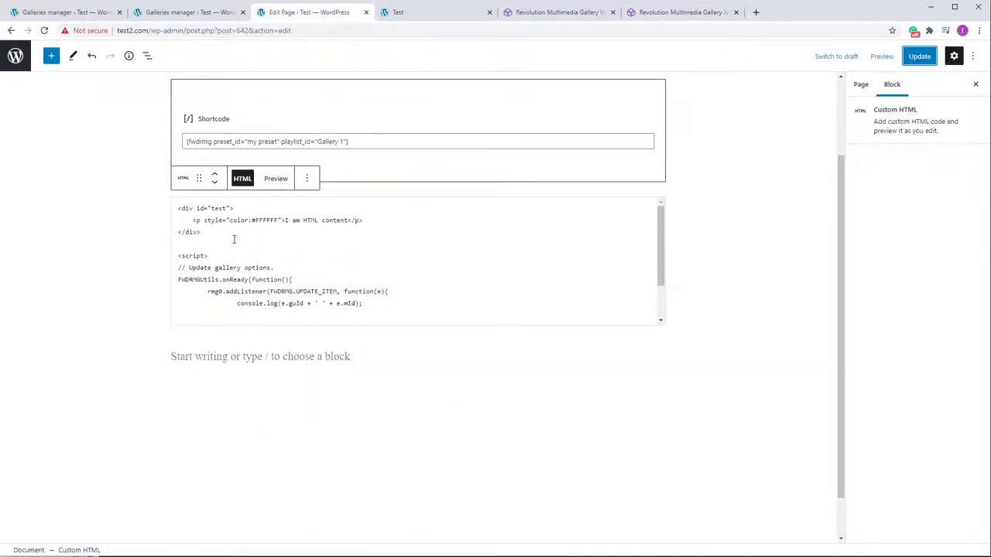
click(242, 243)
text(<bu)
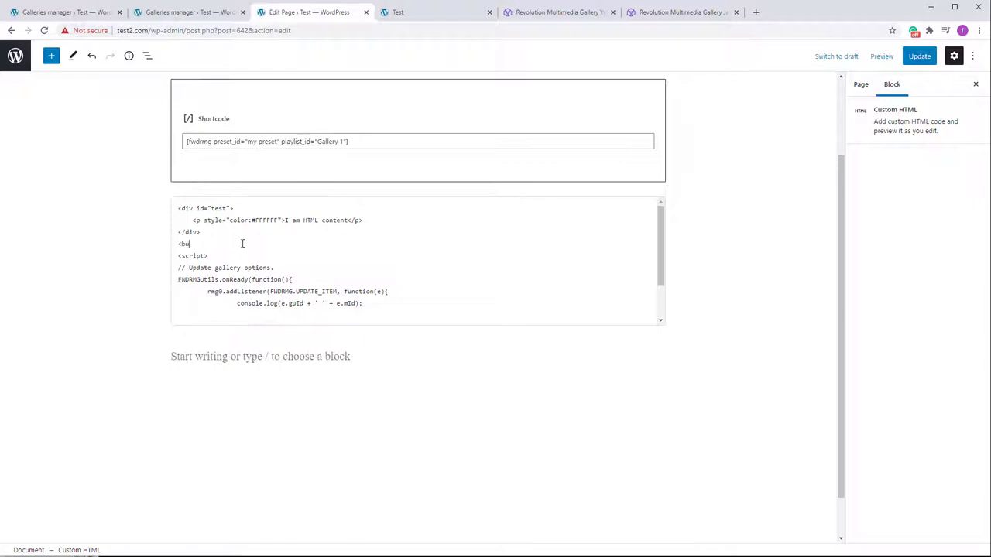
text(tton onclick="rmg0.)
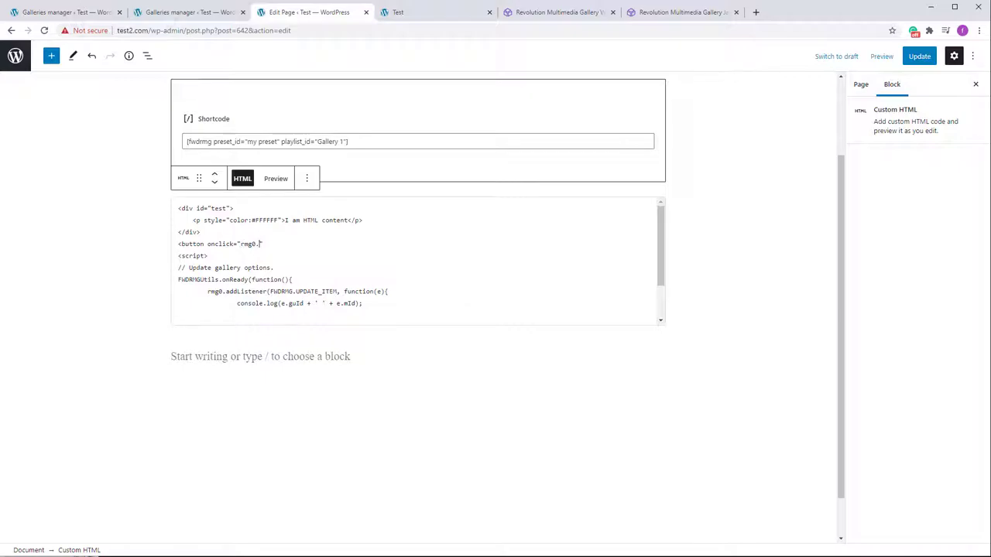
Step: Complete the button's onclick as rmg0.gotoNextItem() using the copied method name, then update
click(658, 12)
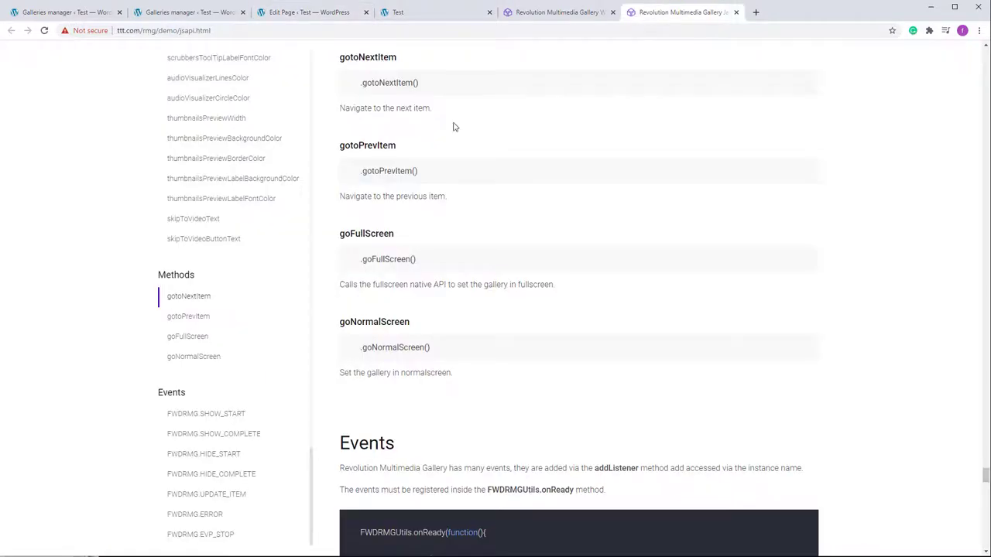
double_click(361, 54)
key(ctrl+c)
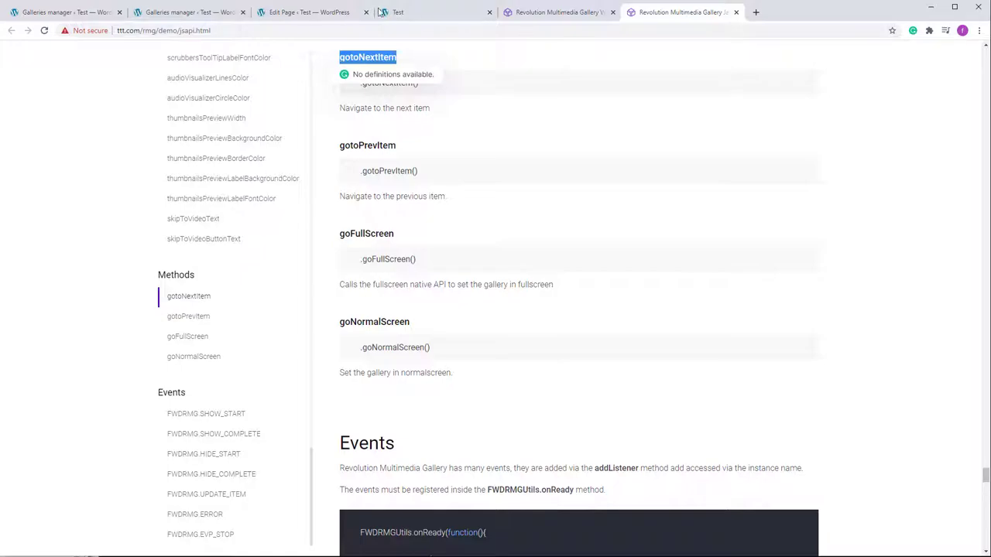
click(312, 14)
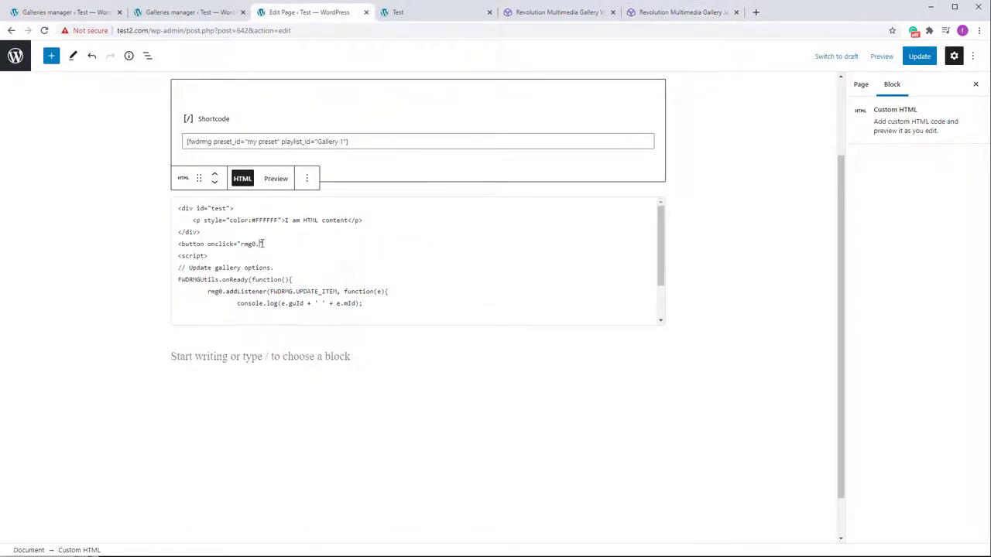
key(ctrl+v)
text(())
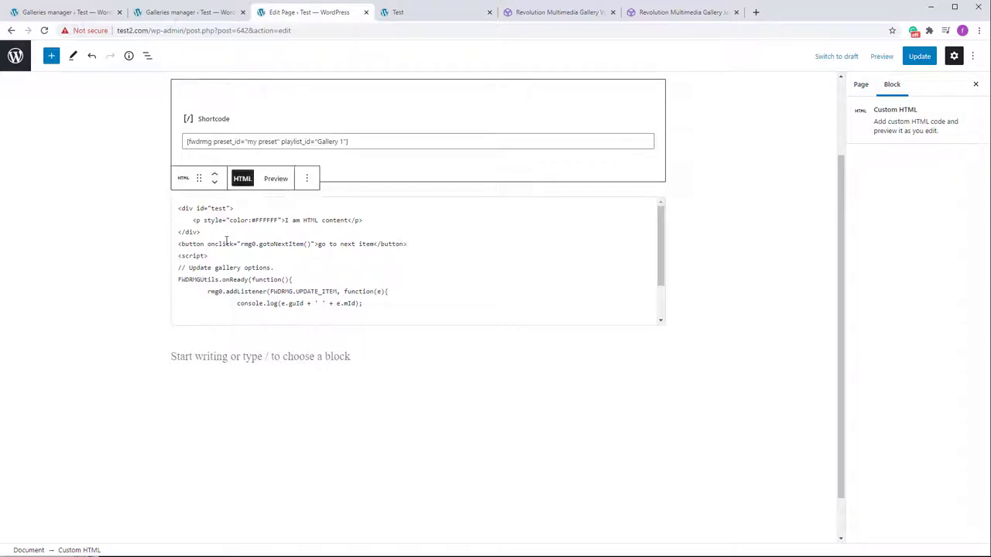
click(919, 57)
Step: Reload the Test preview and step 'go to next item' through the YouTube, Subtitles, MP3 and iframe items
click(422, 17)
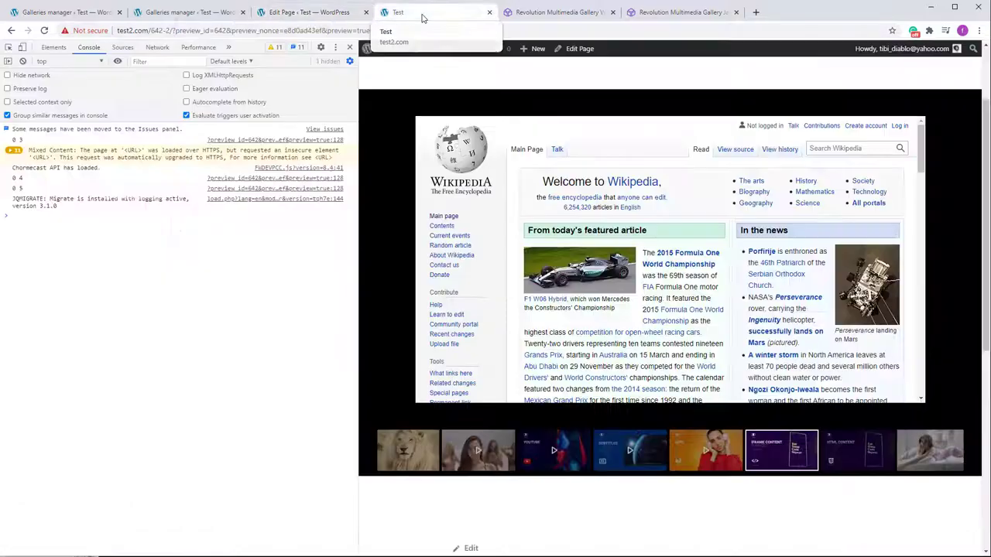
click(44, 30)
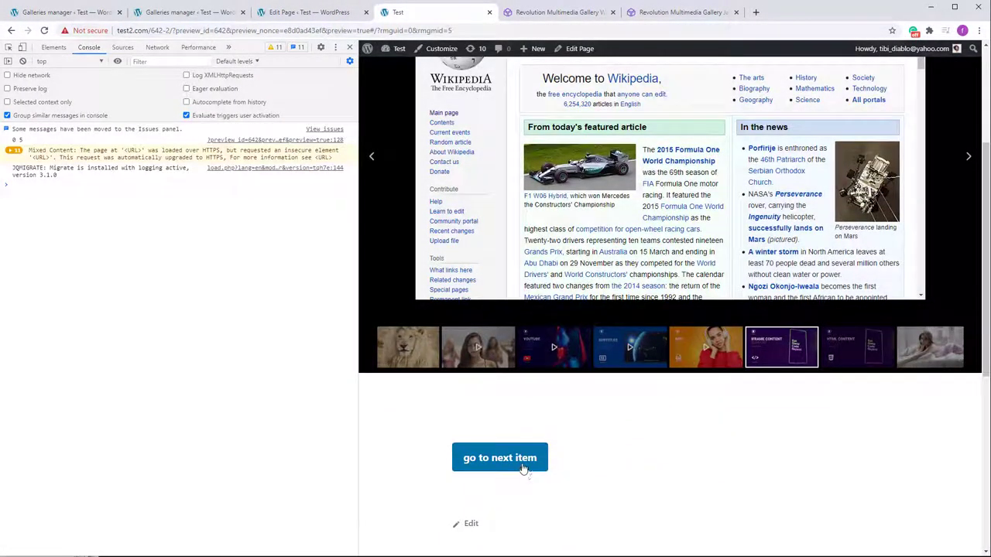
click(523, 468)
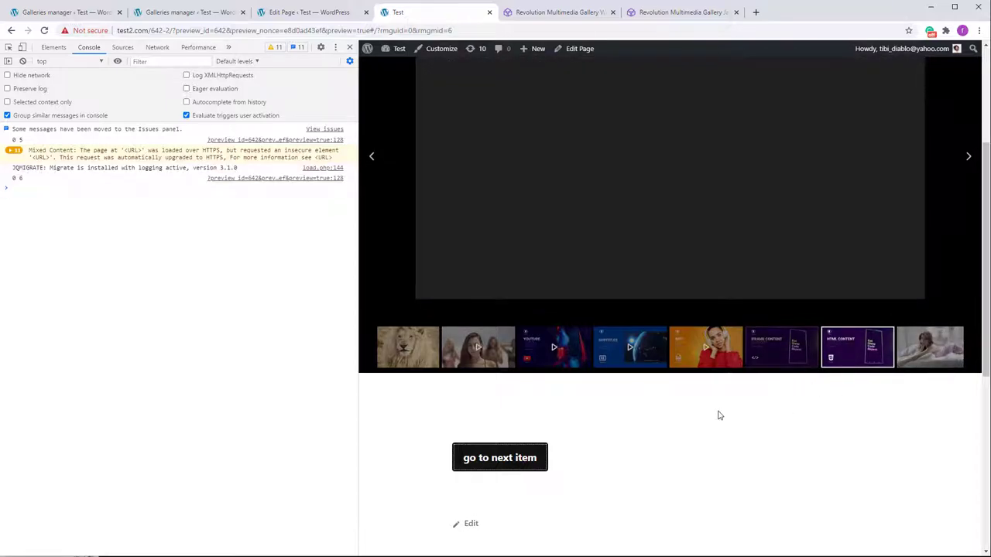
click(531, 459)
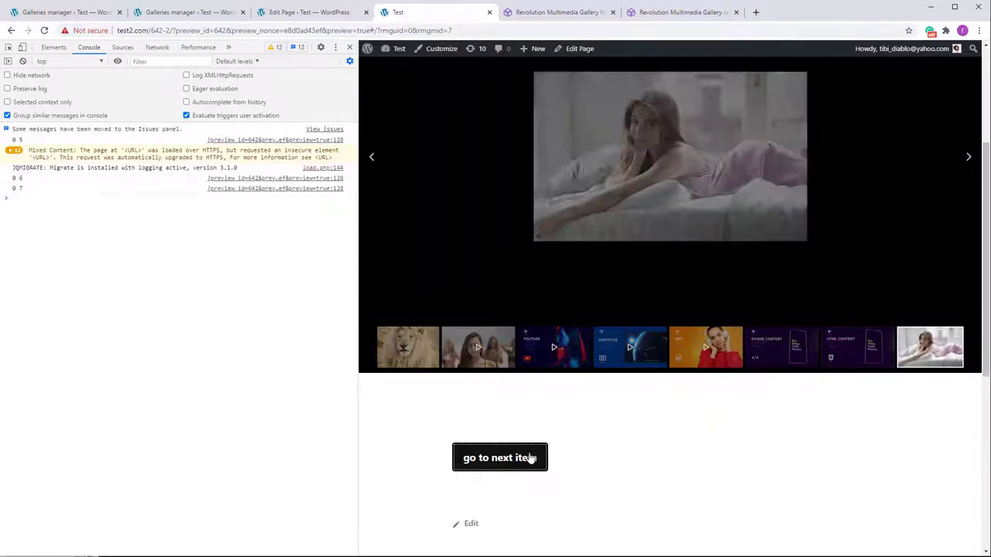
click(531, 458)
click(531, 458)
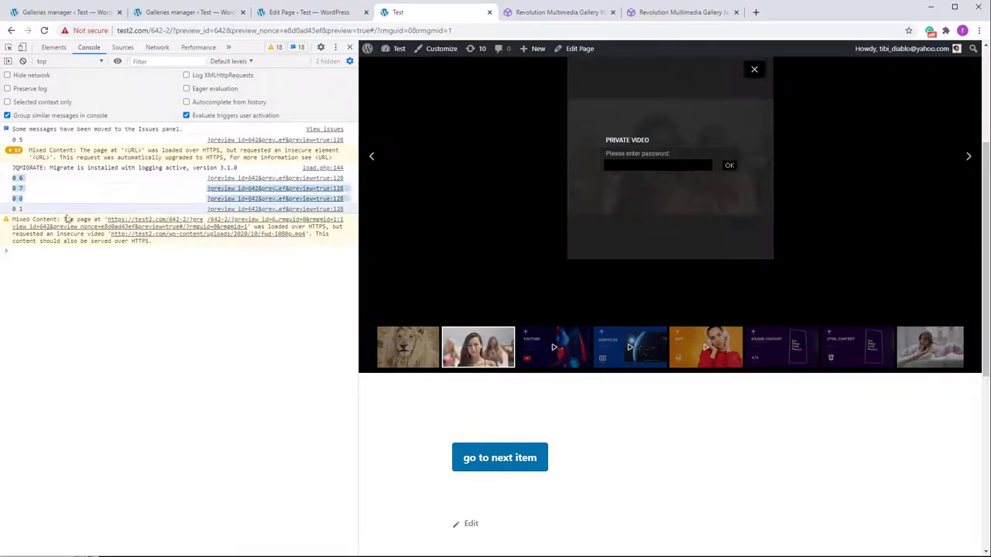
click(517, 464)
click(517, 464)
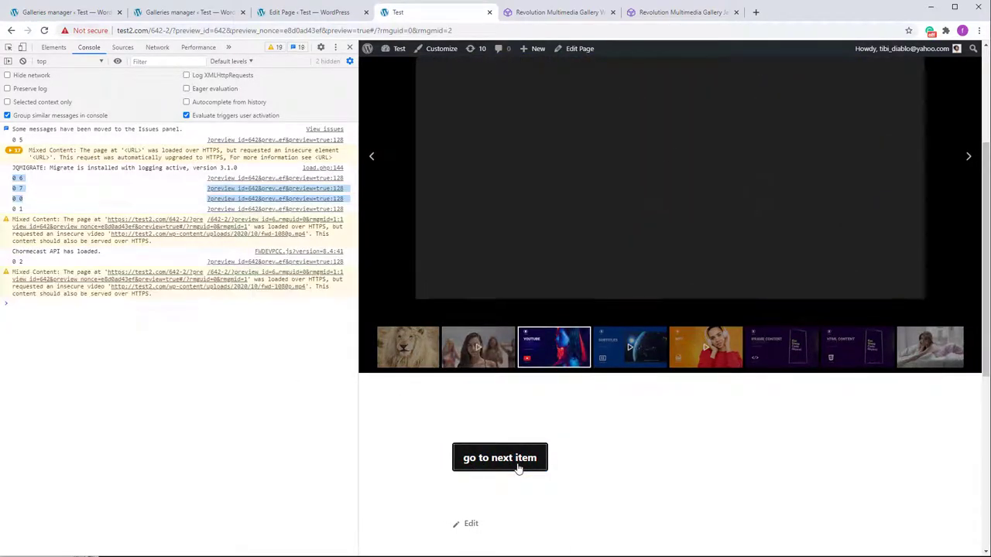
click(518, 464)
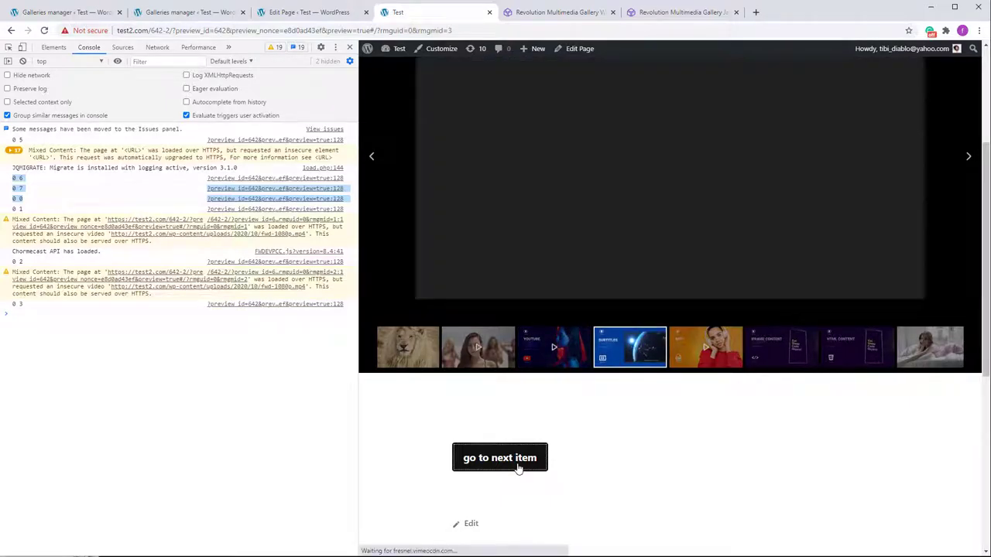
click(517, 464)
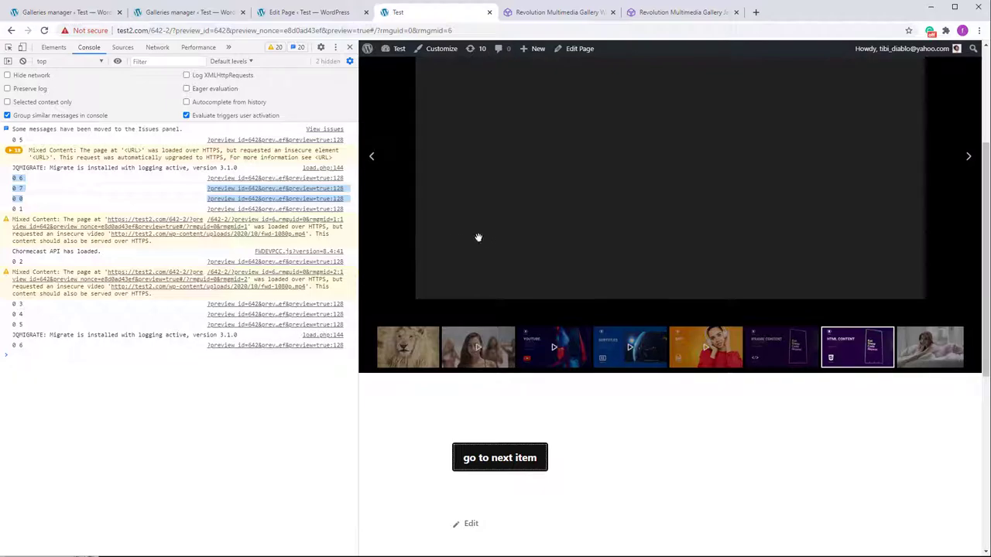
Step: Close DevTools and return to the gotoNextItem JavaScript API docs
click(349, 47)
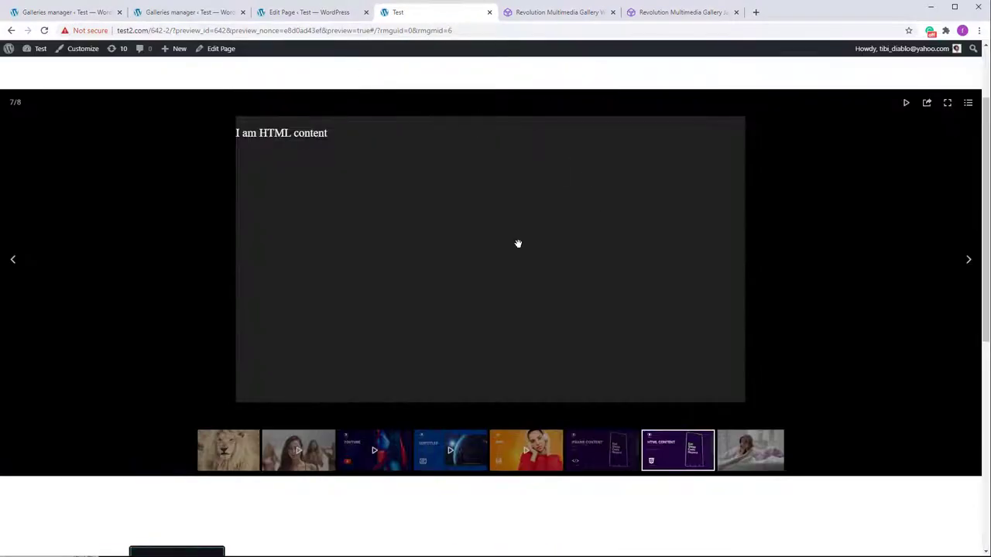
scroll(613, 314, up, 2)
drag(612, 314, 415, 302)
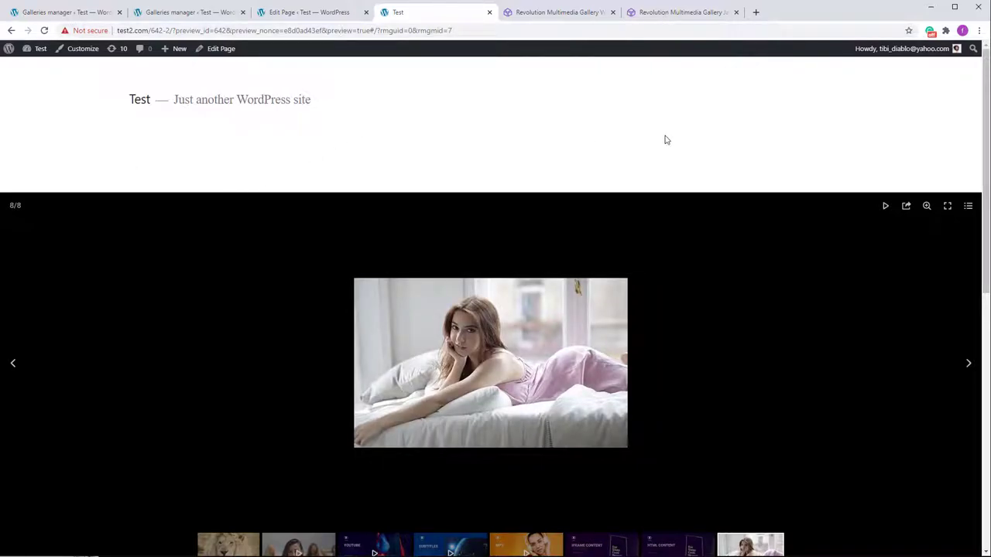
scroll(878, 195, down, 2)
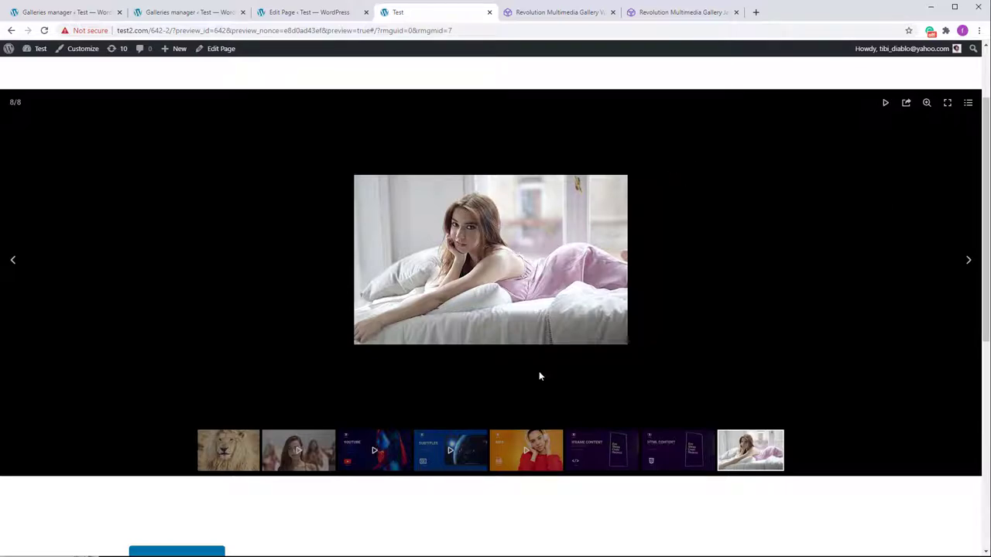
click(655, 17)
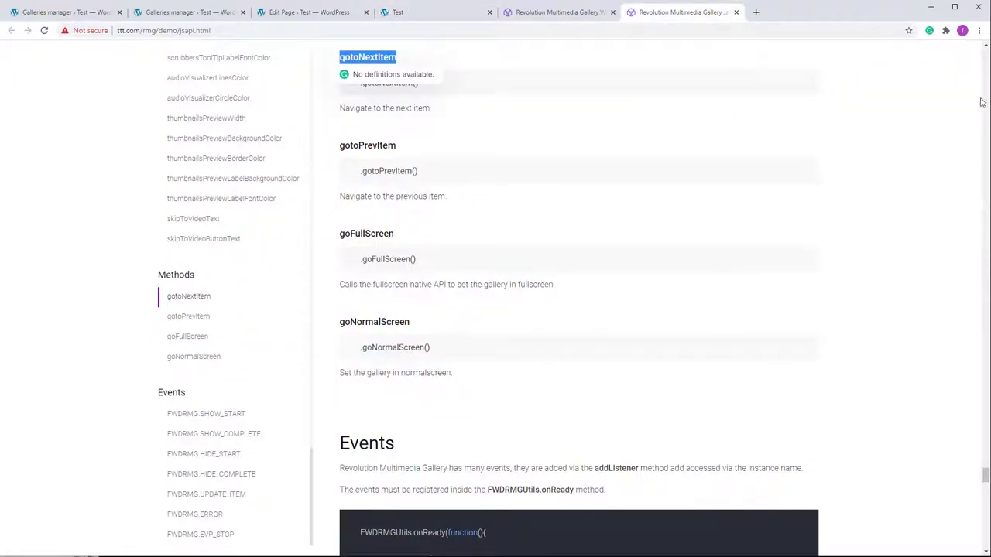
Step: Scroll to the top of the JavaScript API page to show its Getting Started introduction
drag(985, 468, 980, 53)
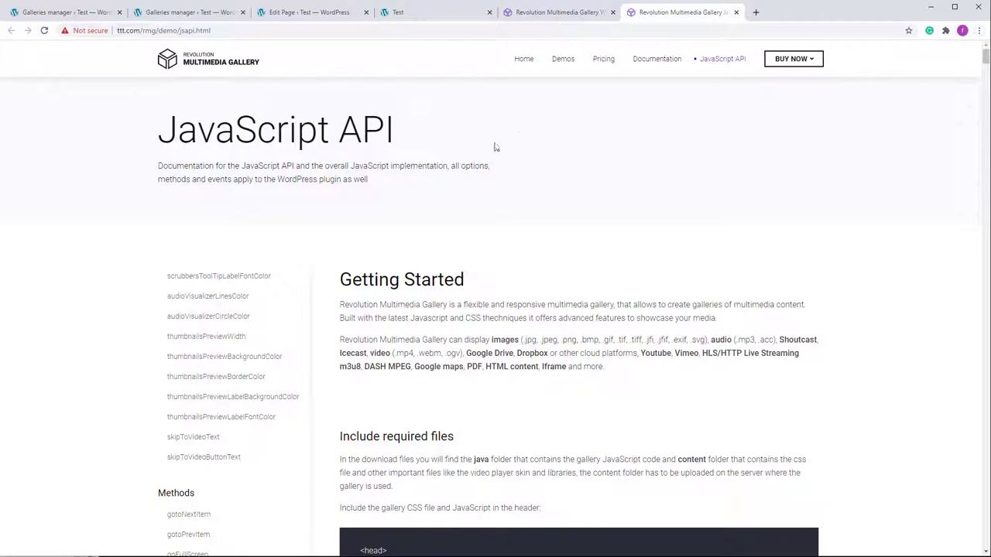